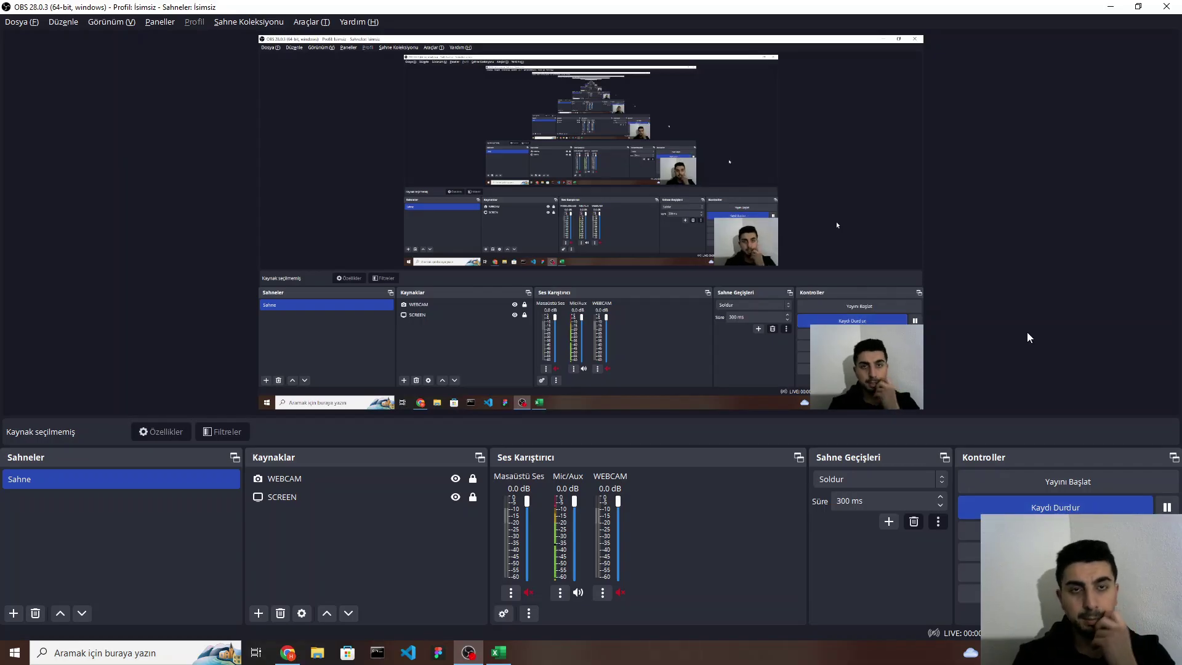
# - Switch from OBS Studio to the TOKİ (1) Excel workbook with Alt+Tab
pyautogui.hotkey('alt', 'Tab')
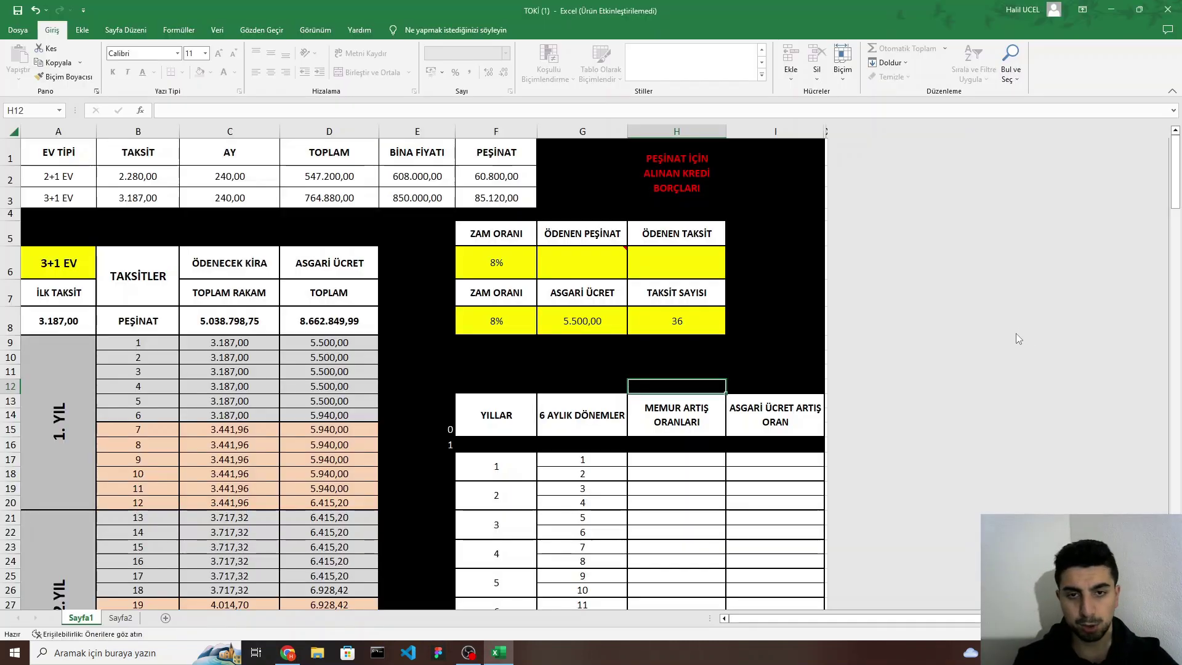
# - Point out the loan-debt title and the 2+1 EV and 3+1 EV house types
pyautogui.click(583, 172)
pyautogui.click(676, 152)
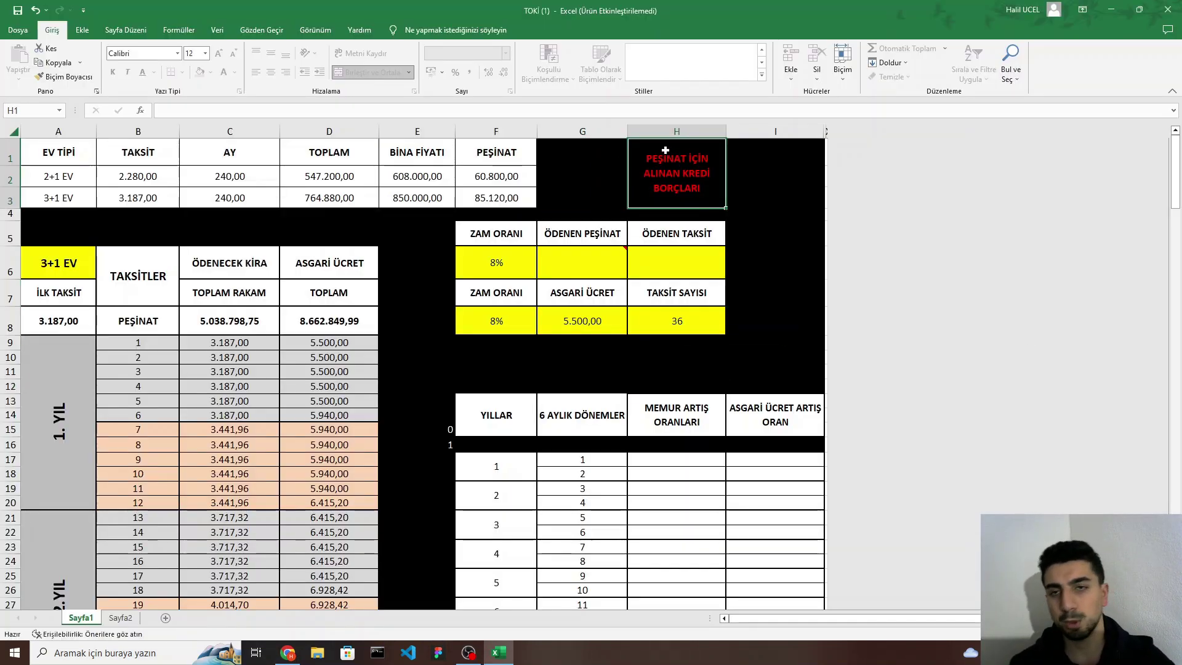
pyautogui.click(240, 241)
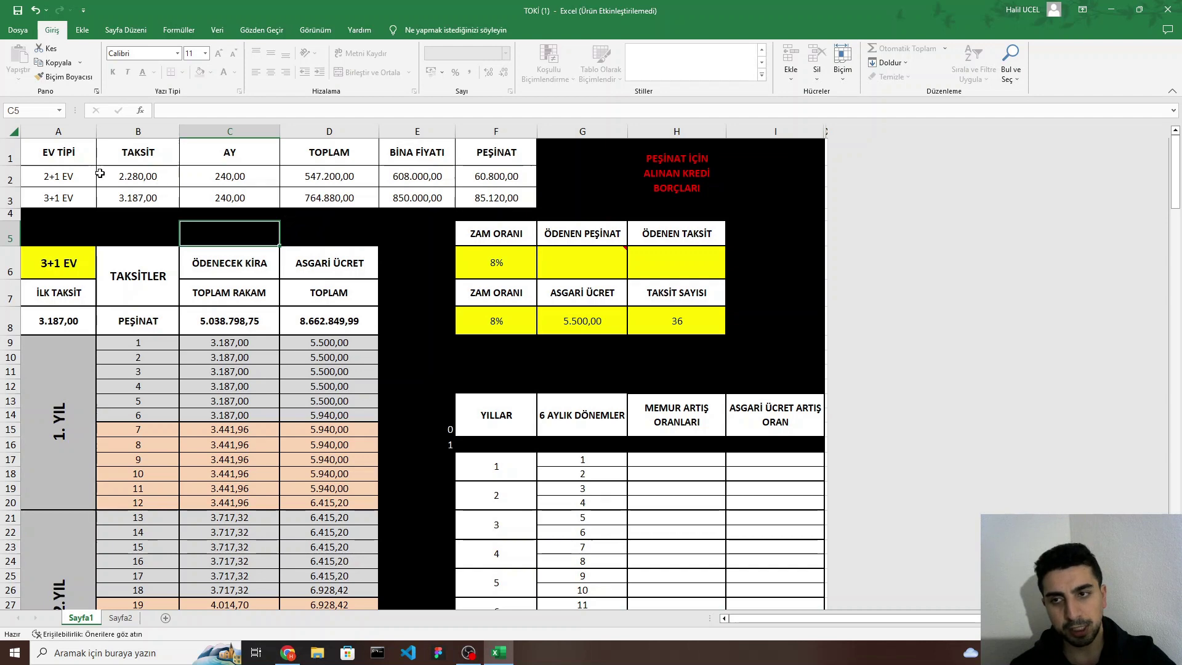
pyautogui.click(76, 175)
pyautogui.click(79, 192)
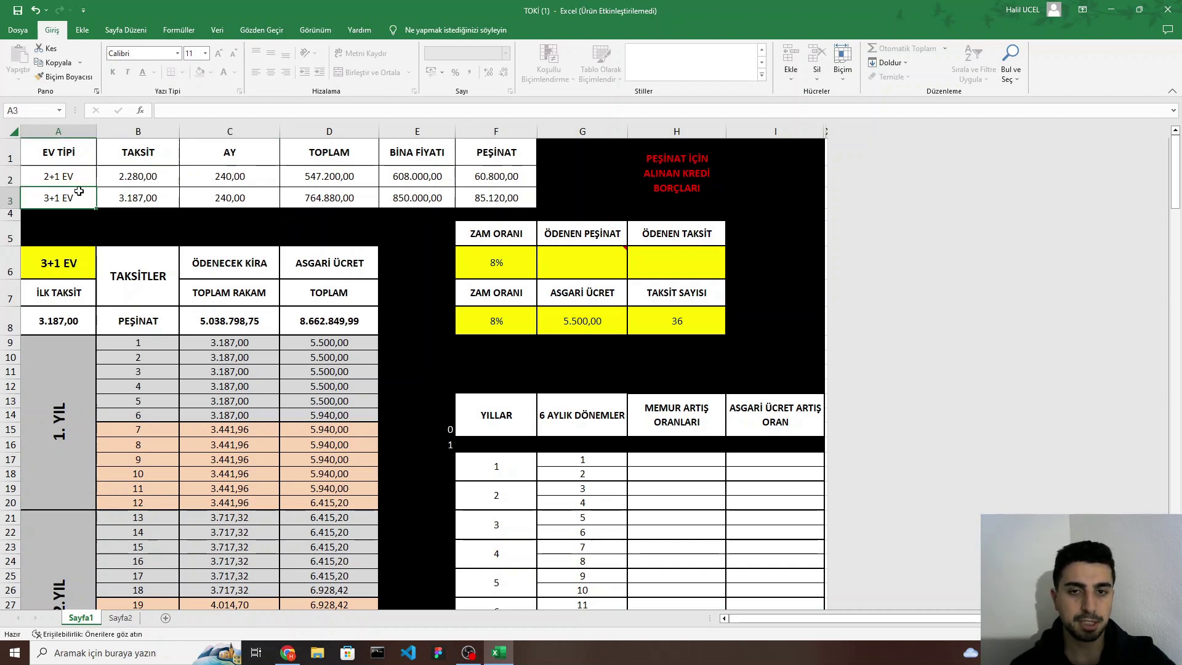
pyautogui.click(71, 173)
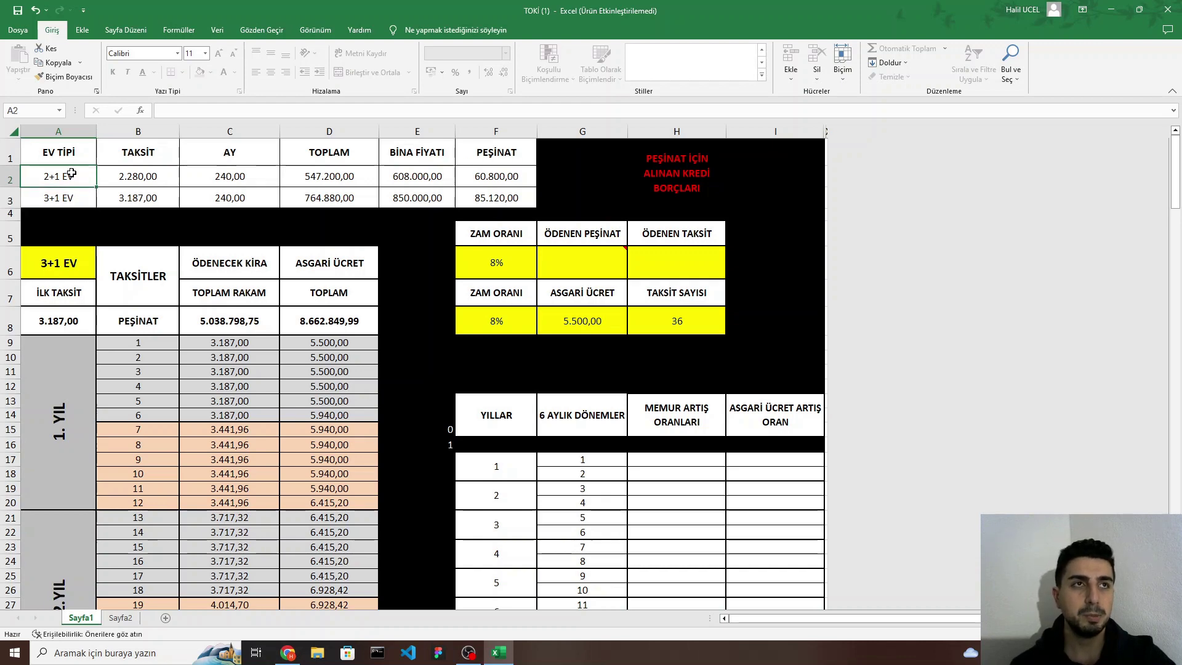
pyautogui.click(84, 203)
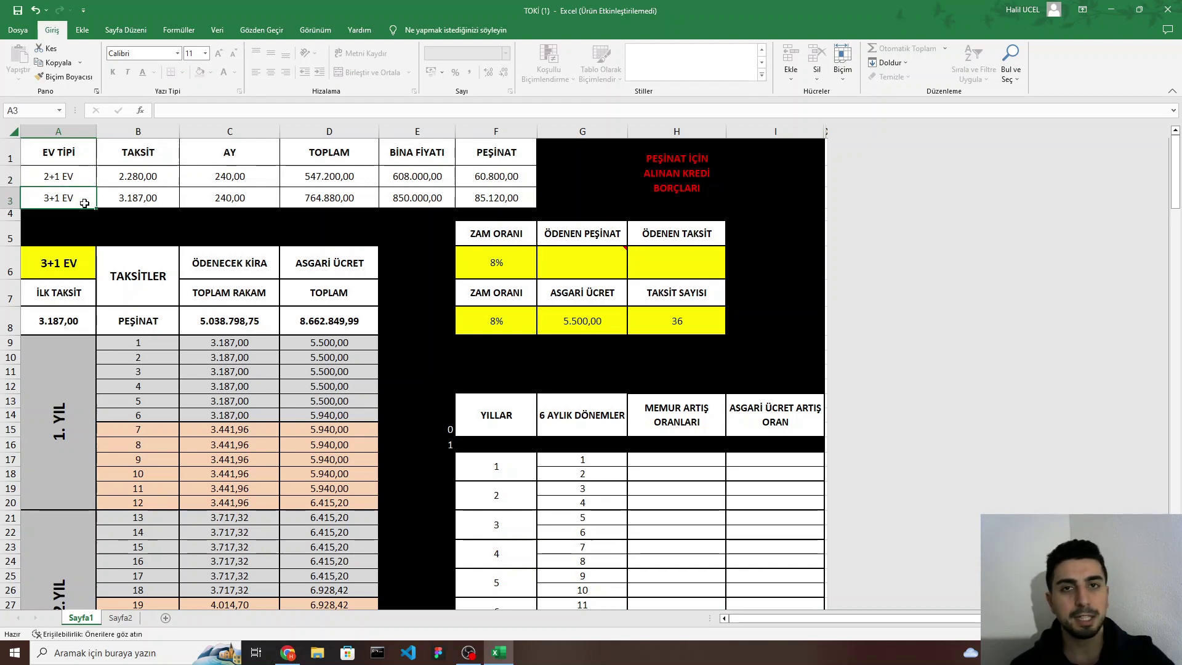
# - Go over the 2.280,00 installment, building prices 608.000 and 850.000, and down payments 60.800 and 85.120
pyautogui.click(149, 175)
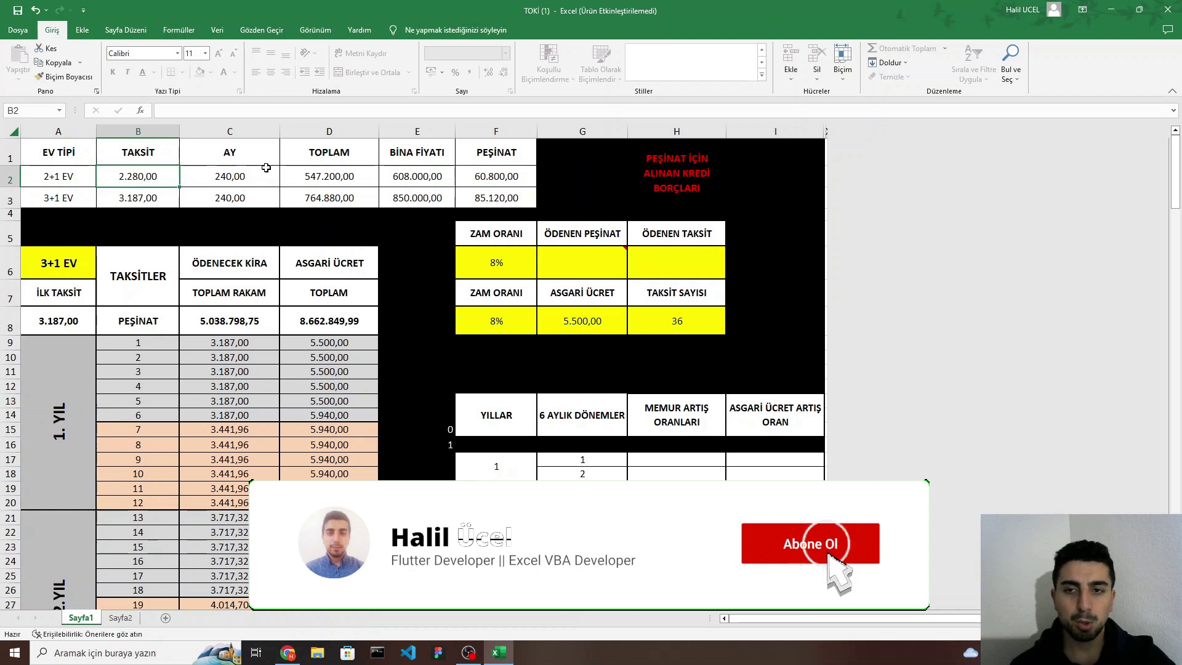
pyautogui.click(404, 178)
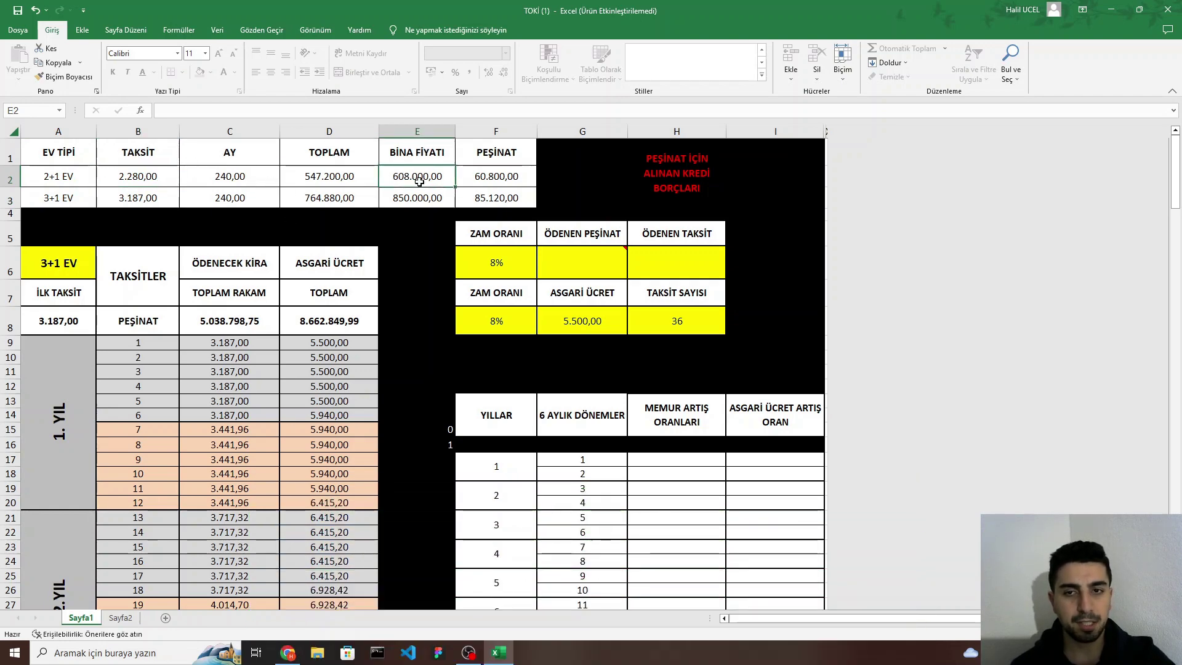
pyautogui.click(421, 196)
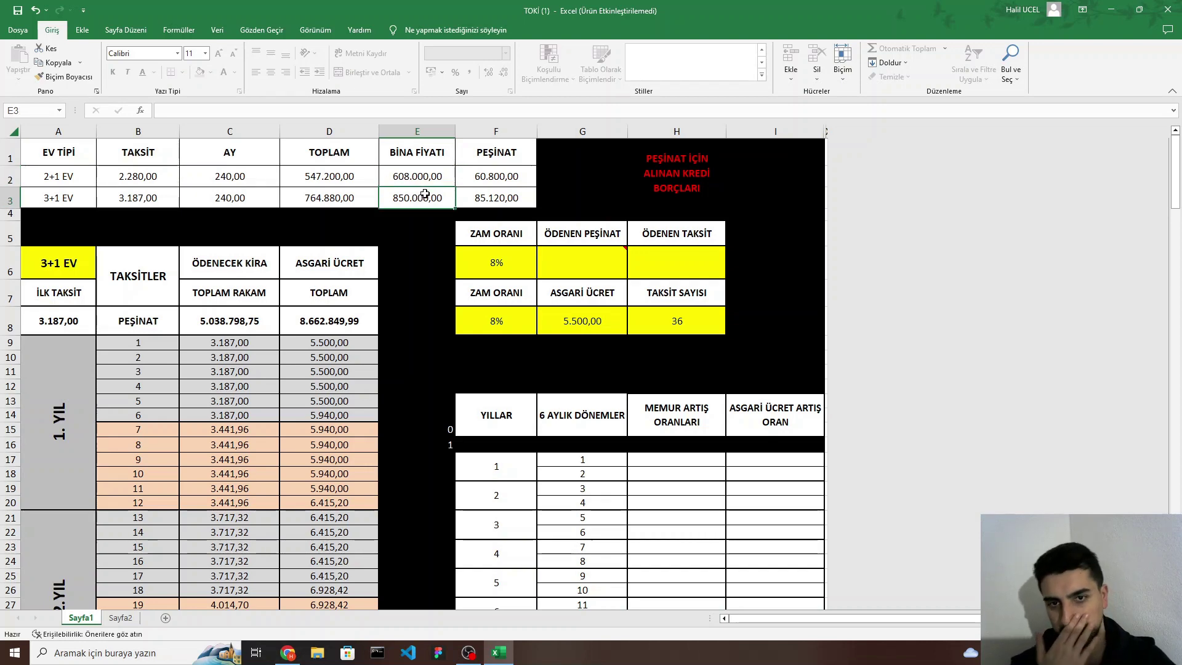
pyautogui.click(469, 173)
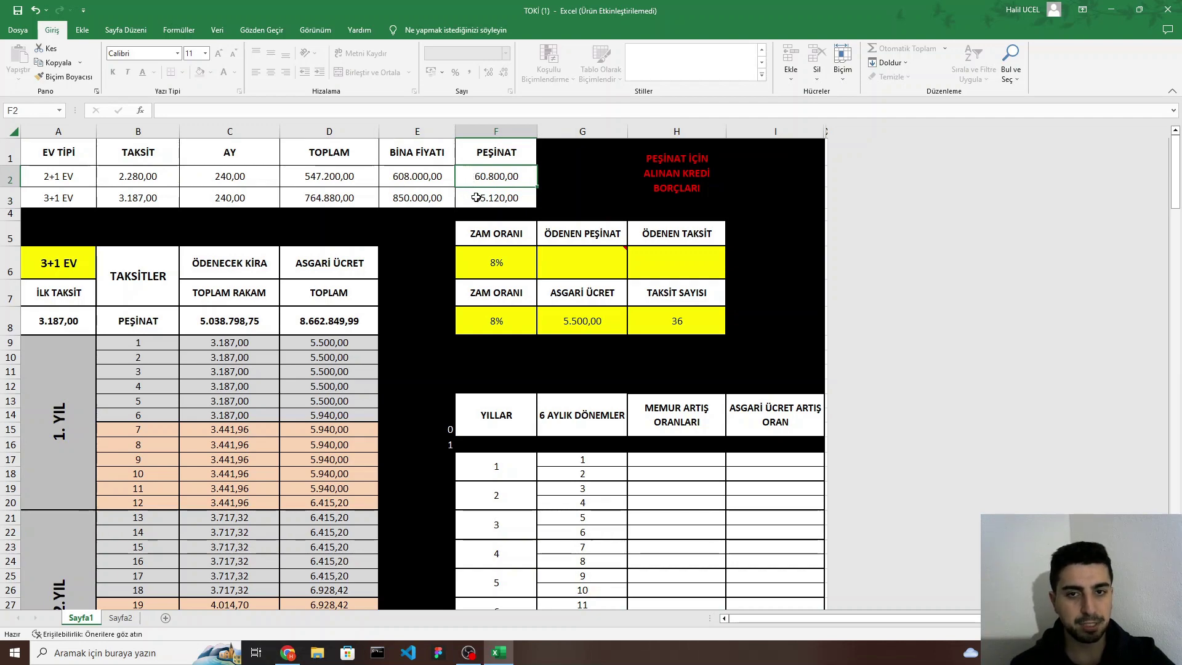
pyautogui.click(474, 197)
pyautogui.click(499, 181)
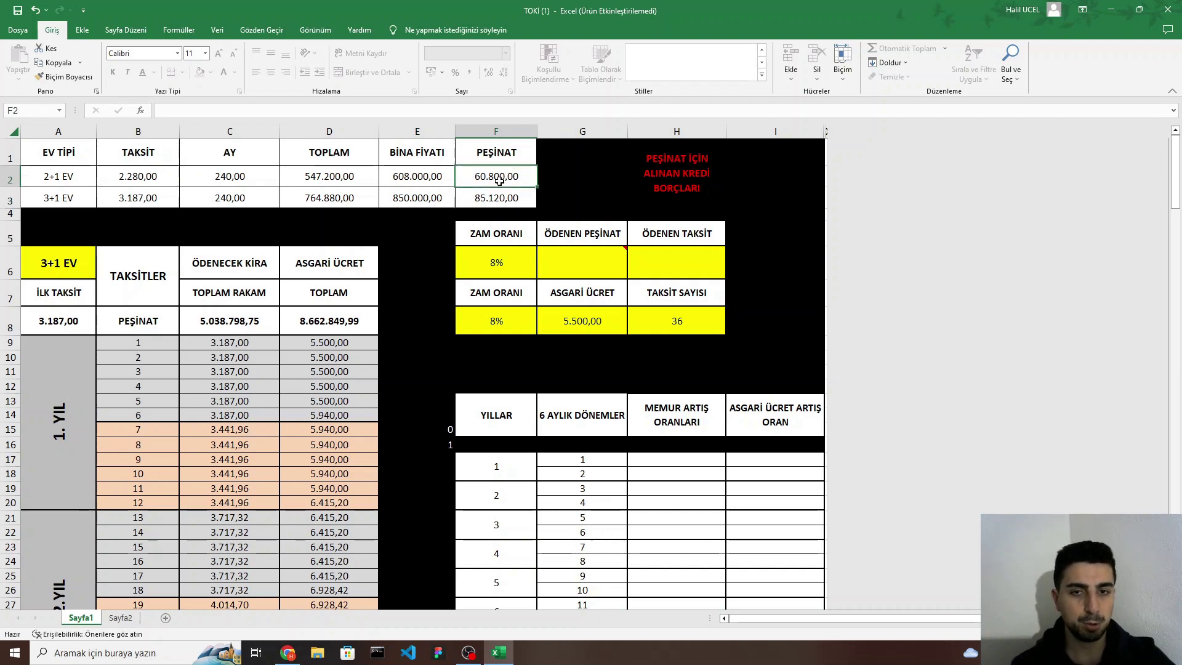
# - Review the 240-month term, 3.187,00 installment and 547.200,00 total, then bring up Windows search
pyautogui.click(368, 177)
pyautogui.click(271, 179)
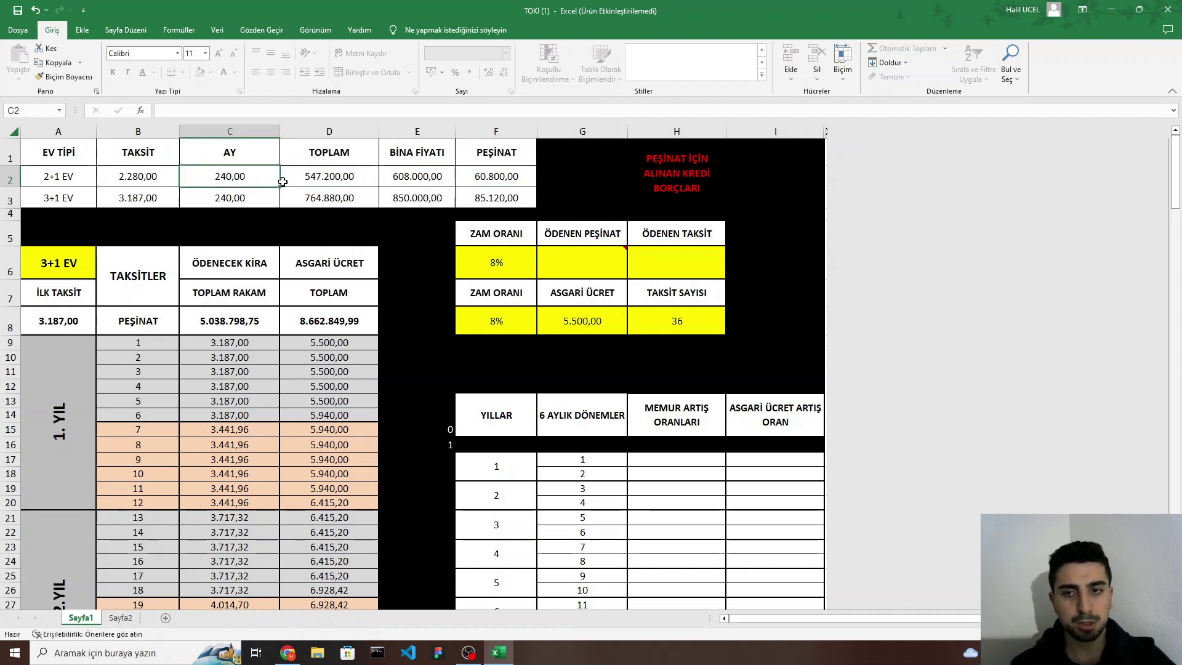
pyautogui.click(155, 179)
pyautogui.click(152, 195)
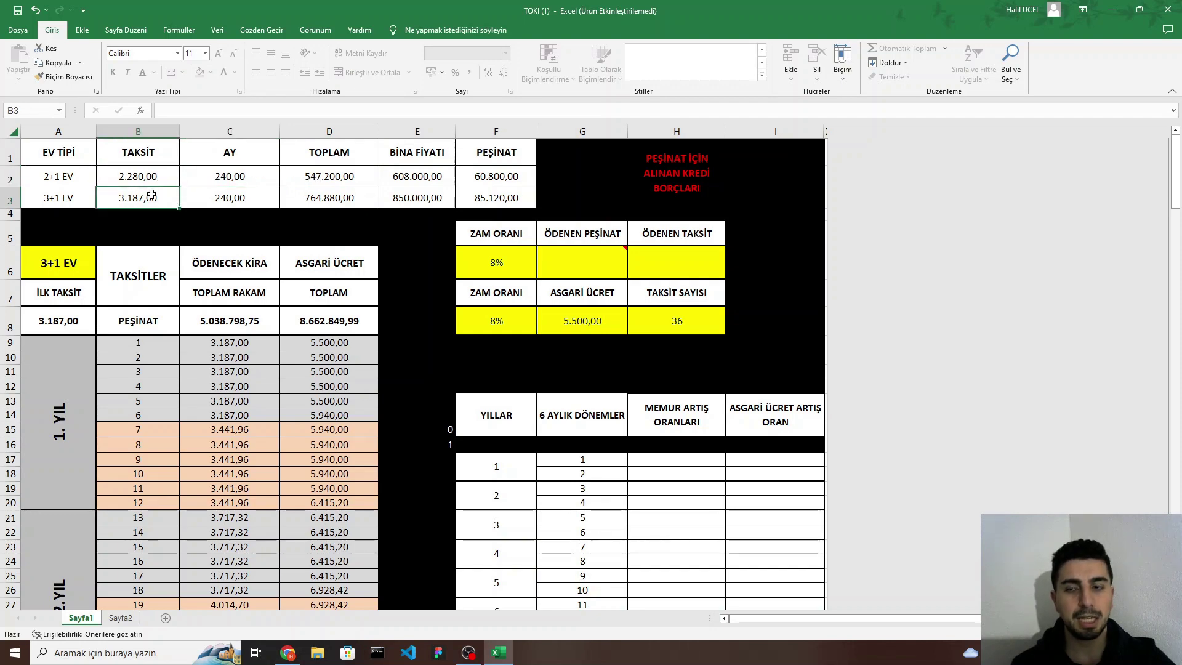
pyautogui.click(317, 177)
pyautogui.keyDown('ctrl'); pyautogui.click(504, 177); pyautogui.keyUp('ctrl')
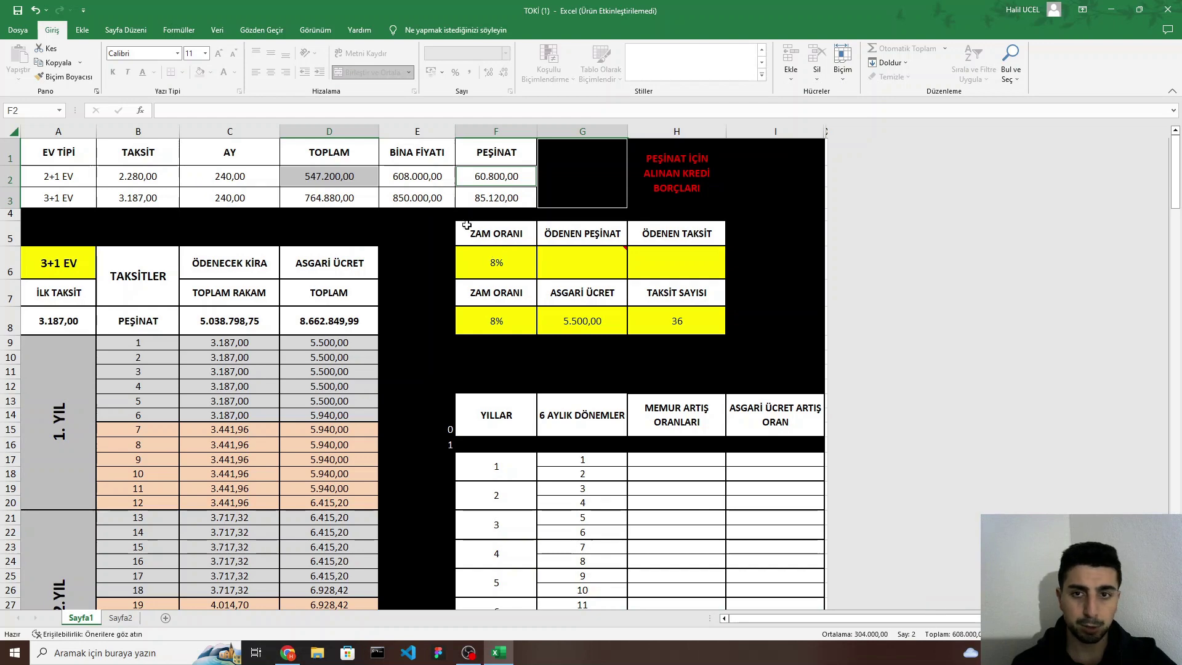
pyautogui.click(427, 183)
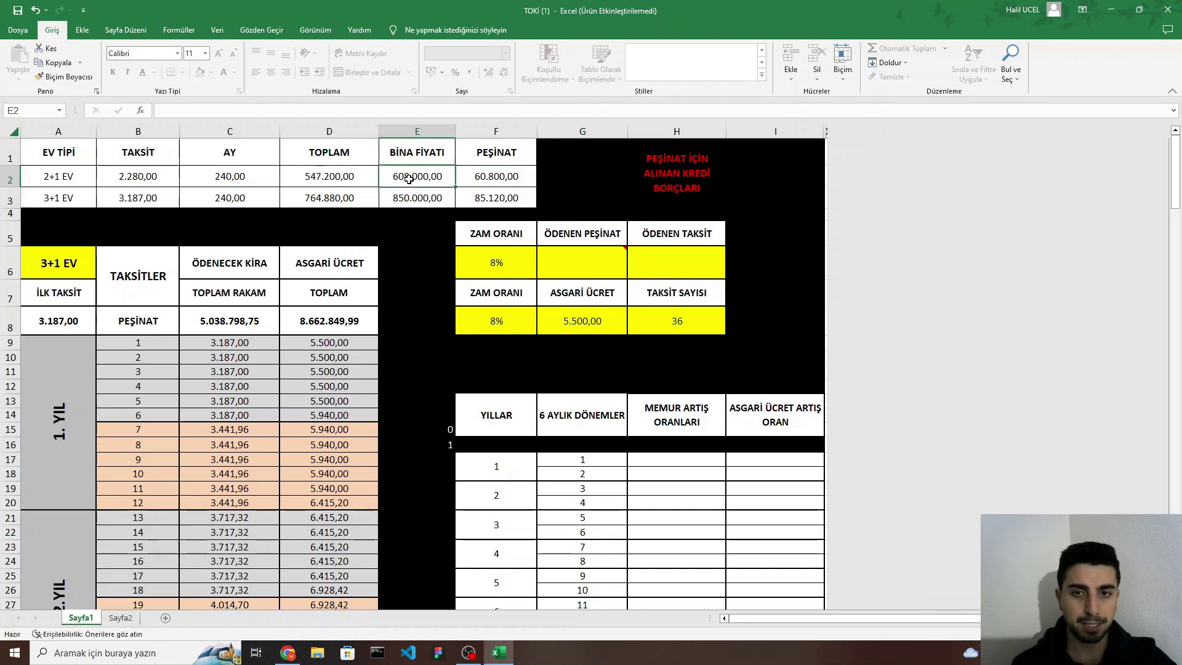
pyautogui.click(353, 171)
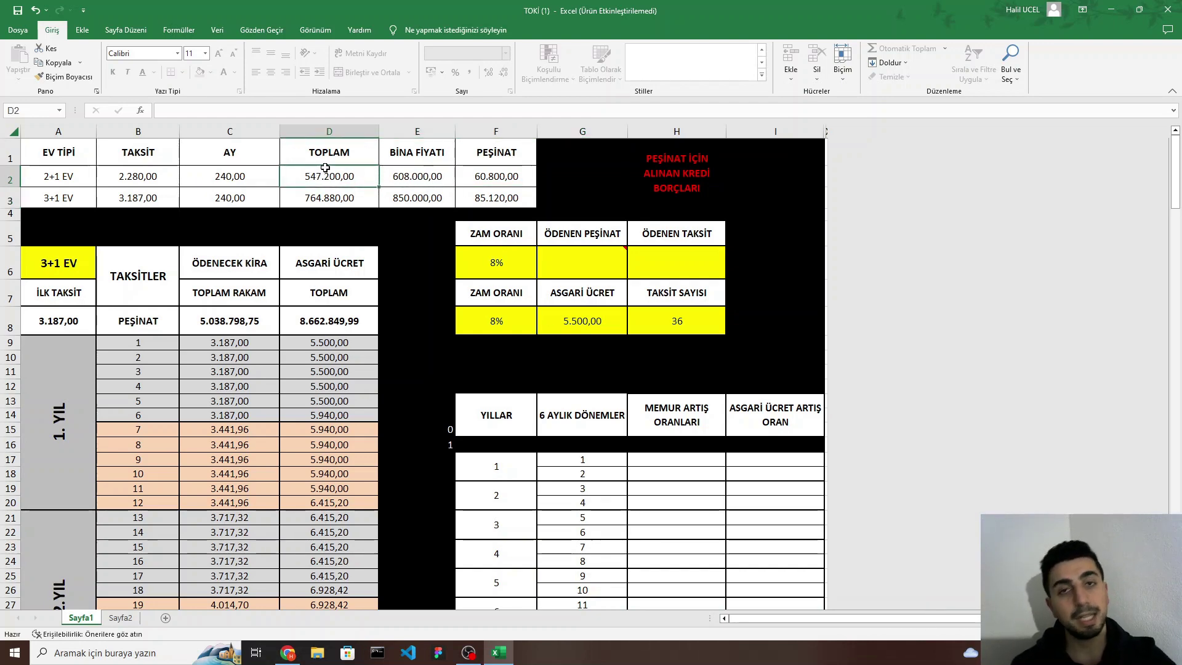
pyautogui.click(261, 178)
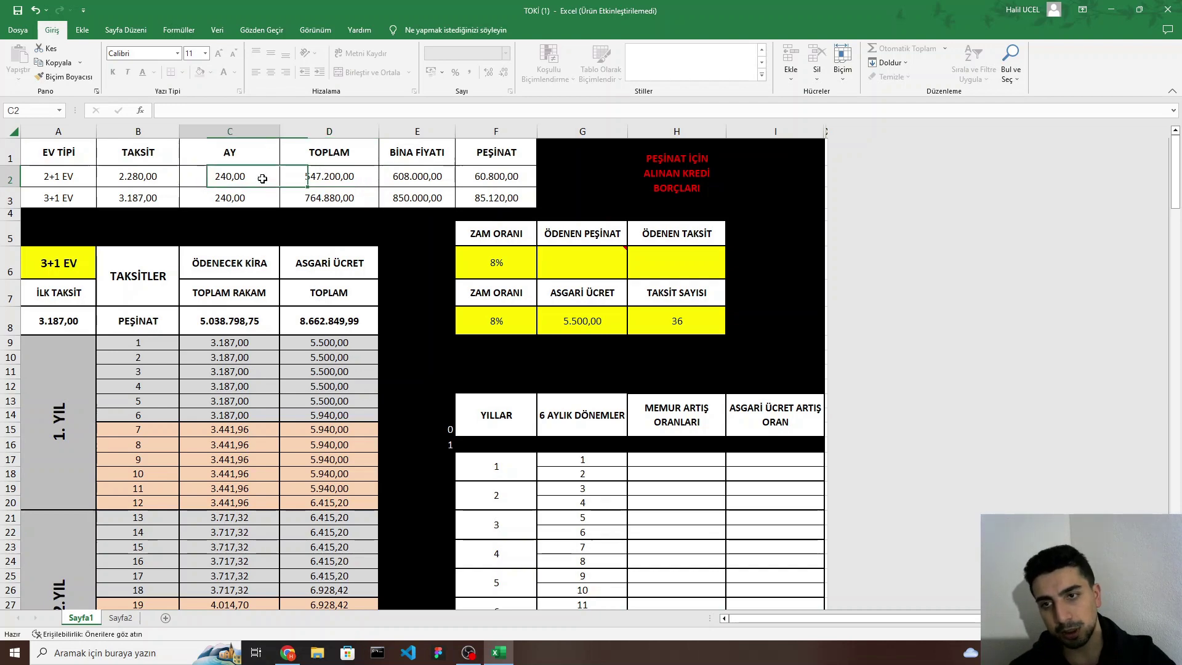
pyautogui.click(150, 178)
pyautogui.click(115, 656)
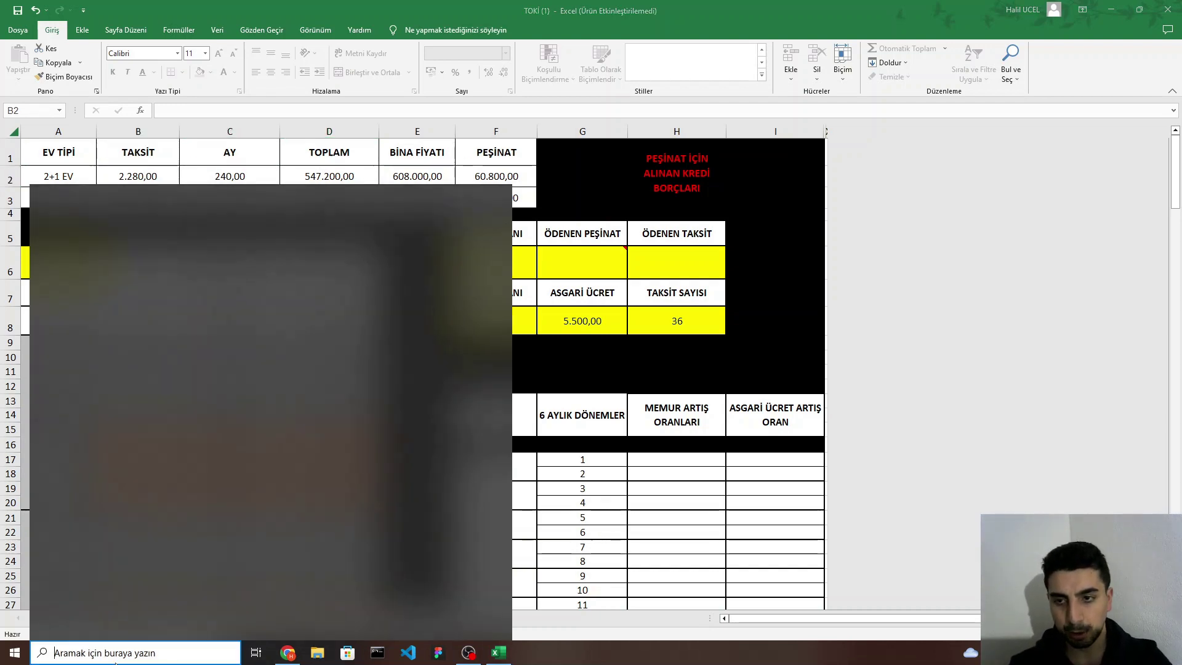
# - Launch Calculator and compute 547200 / 240 to confirm the 2.280 installment
pyautogui.write('he')
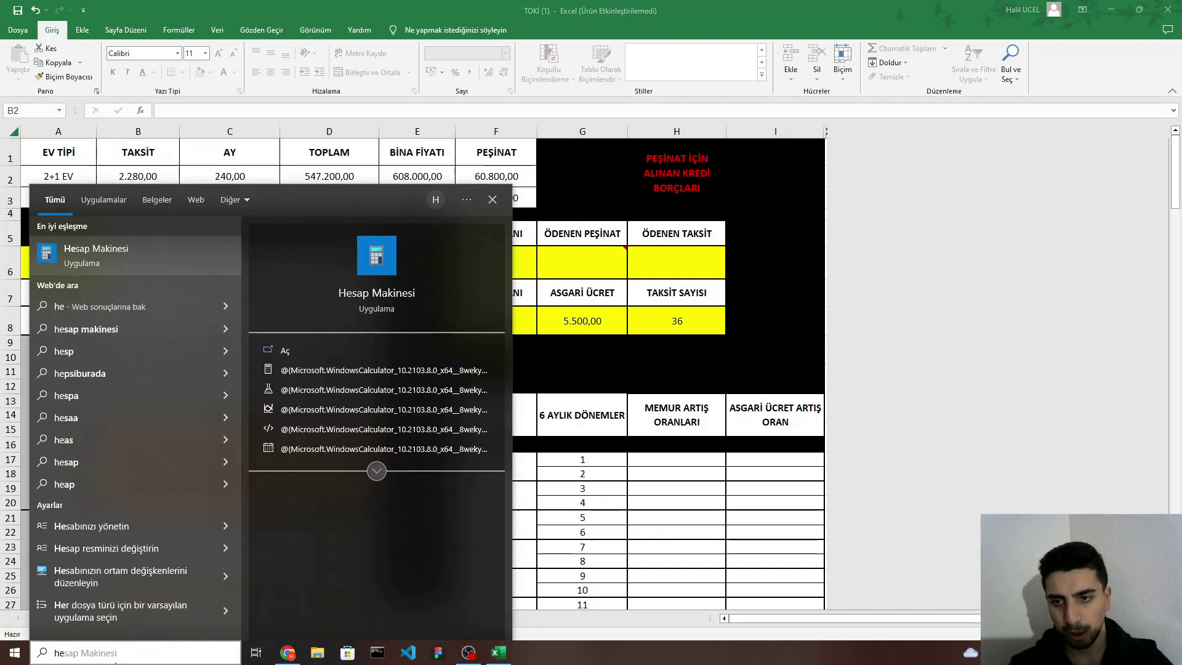
pyautogui.click(120, 253)
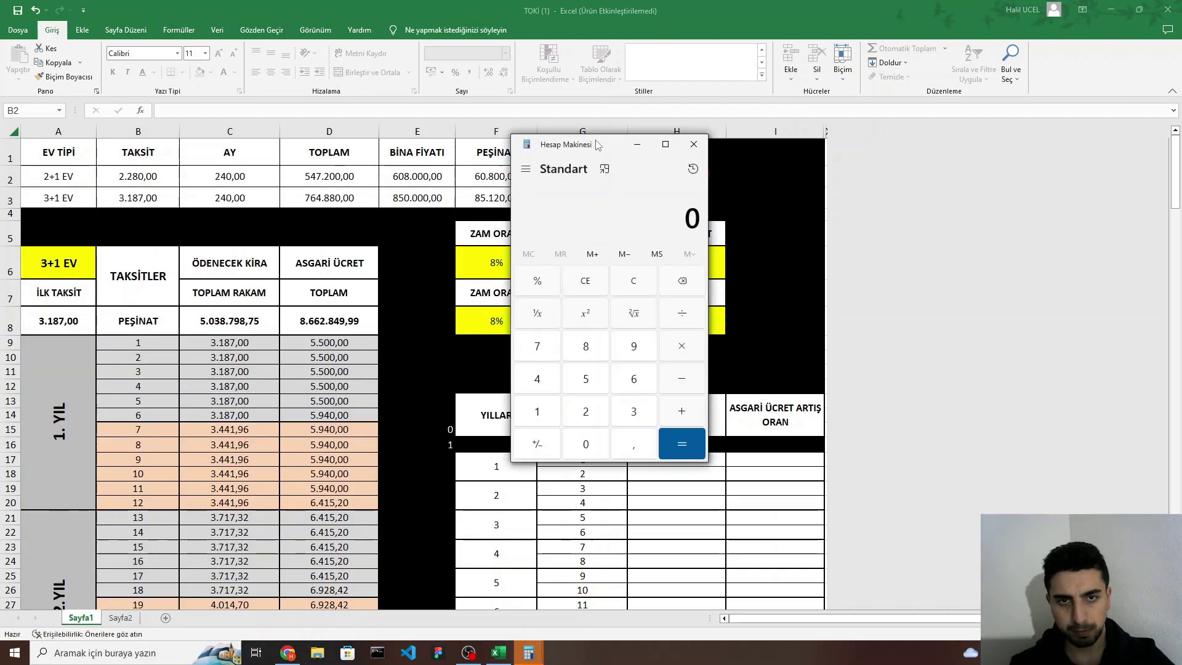
pyautogui.write('547')
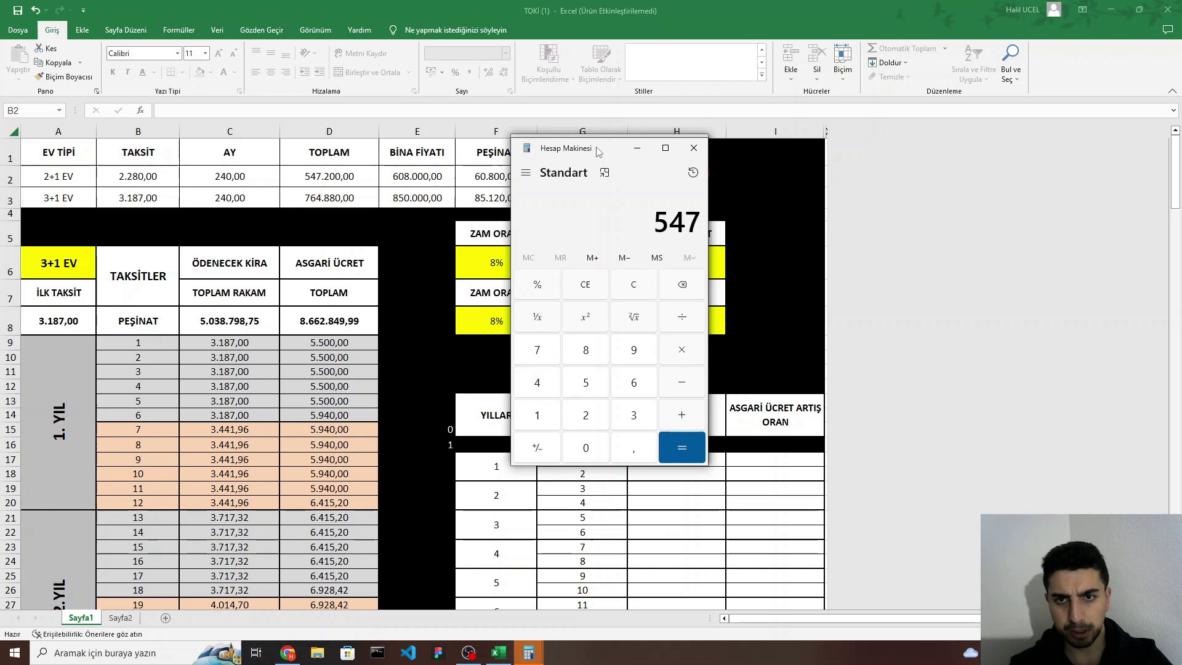
pyautogui.write('200/2')
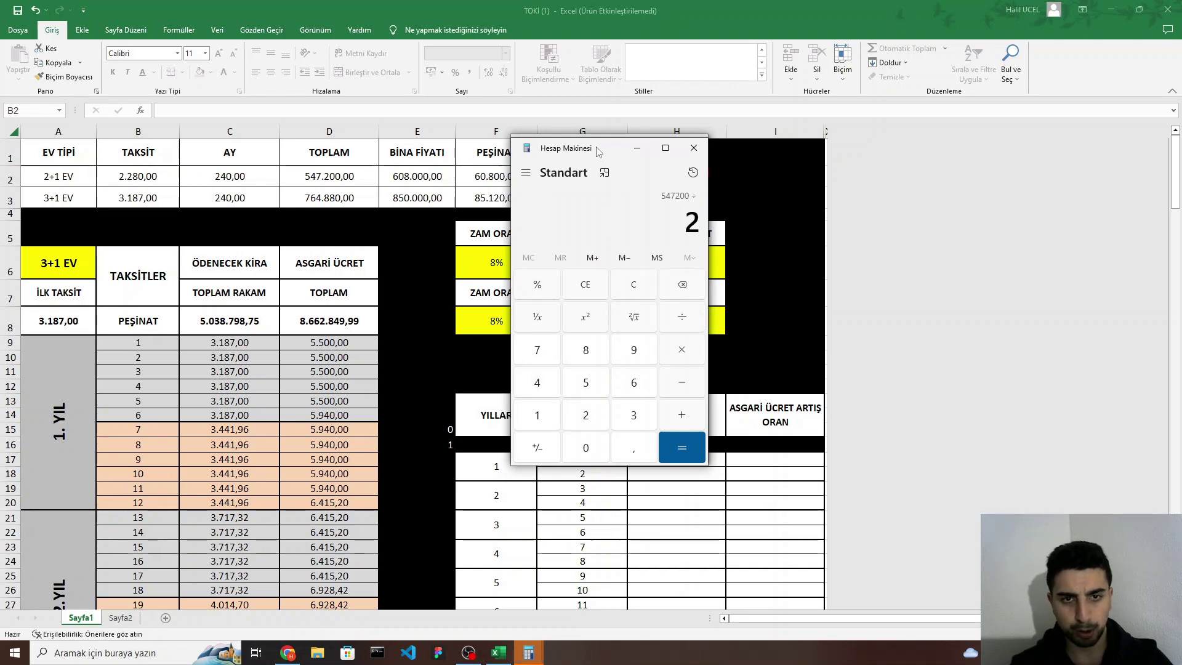
pyautogui.write('40')
pyautogui.press('Return')
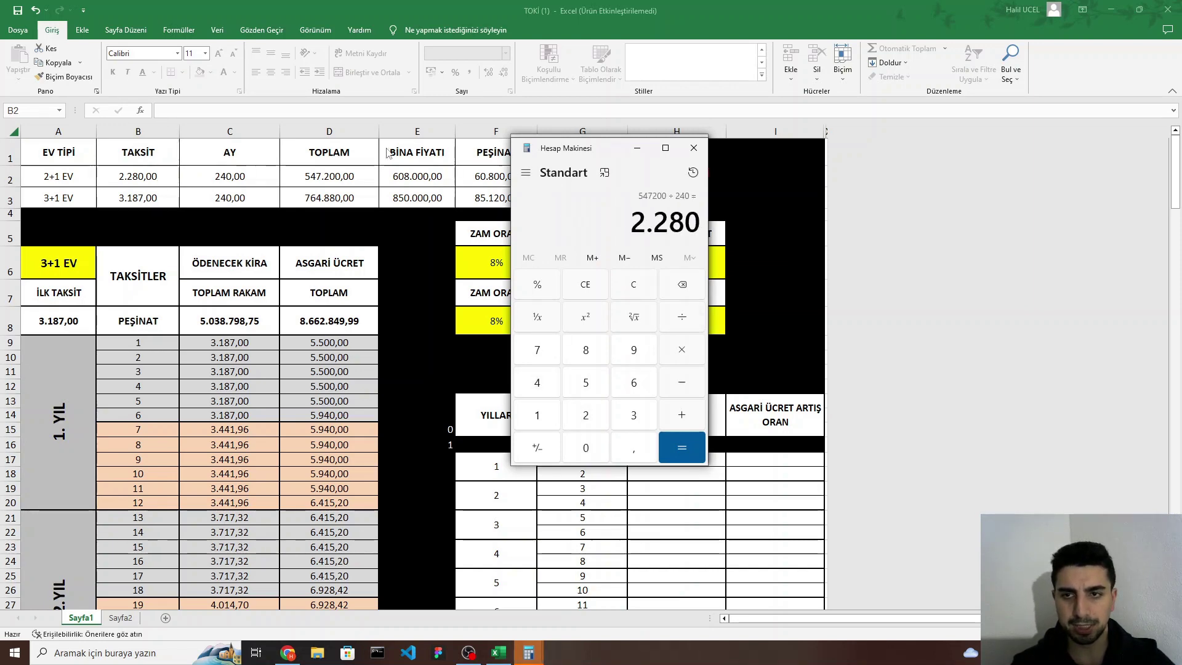
# - Close the calculator and return to the sheet, pointing out the 8% rate in F6
pyautogui.click(694, 148)
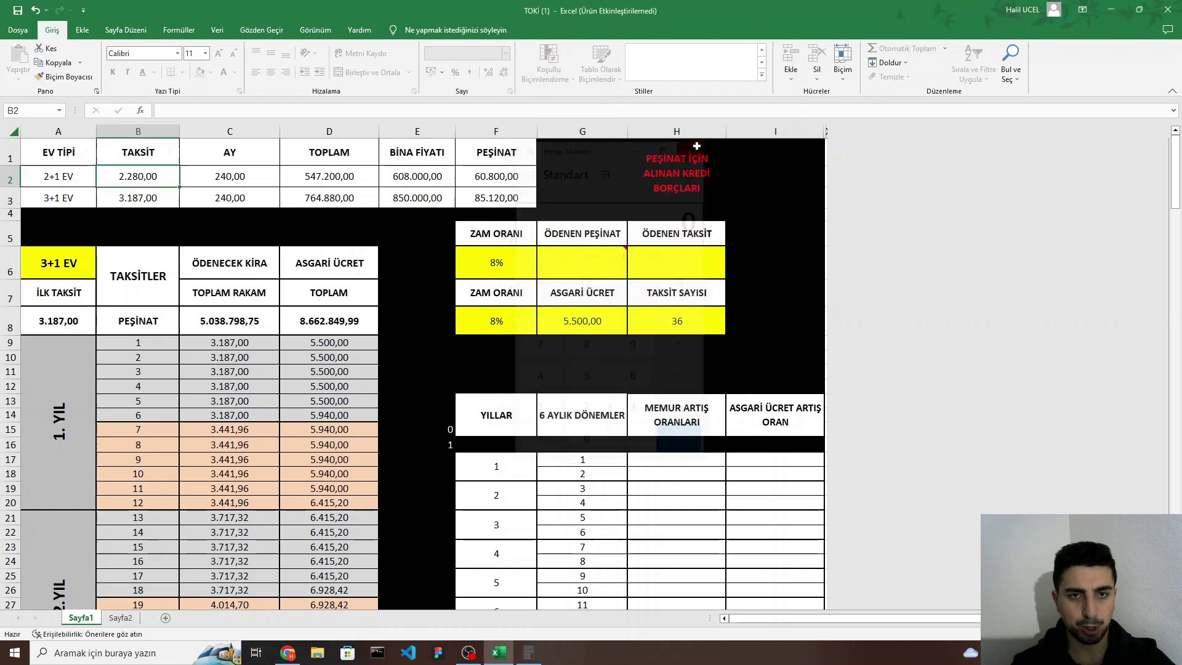
pyautogui.click(696, 185)
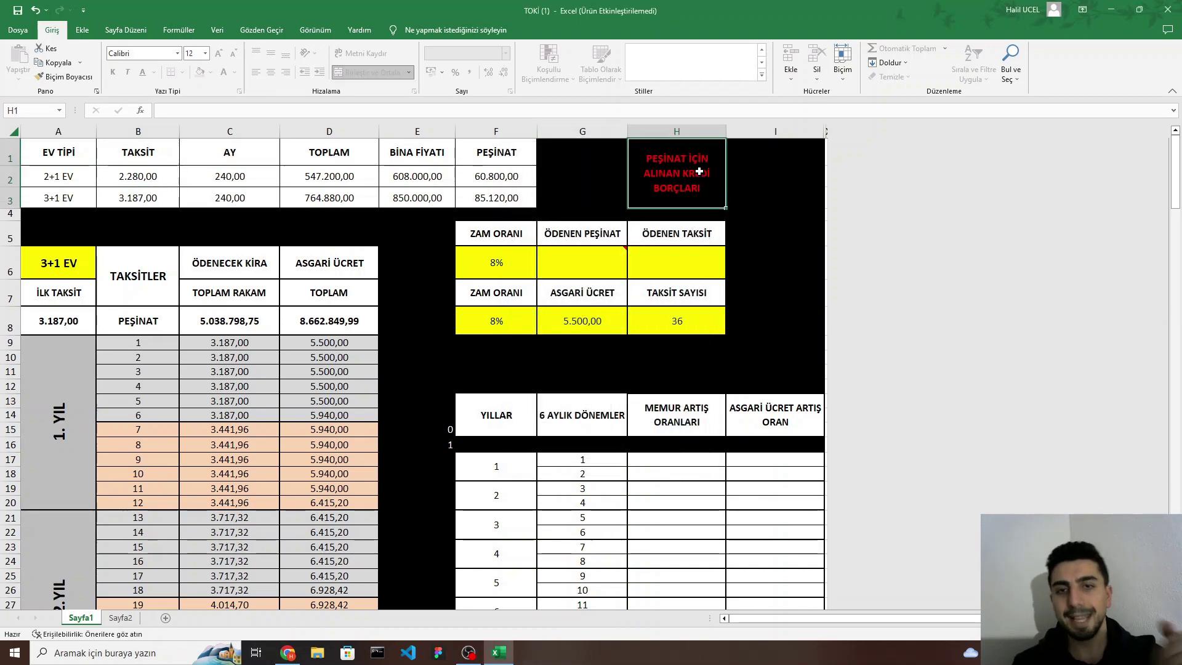
pyautogui.click(472, 271)
pyautogui.click(389, 229)
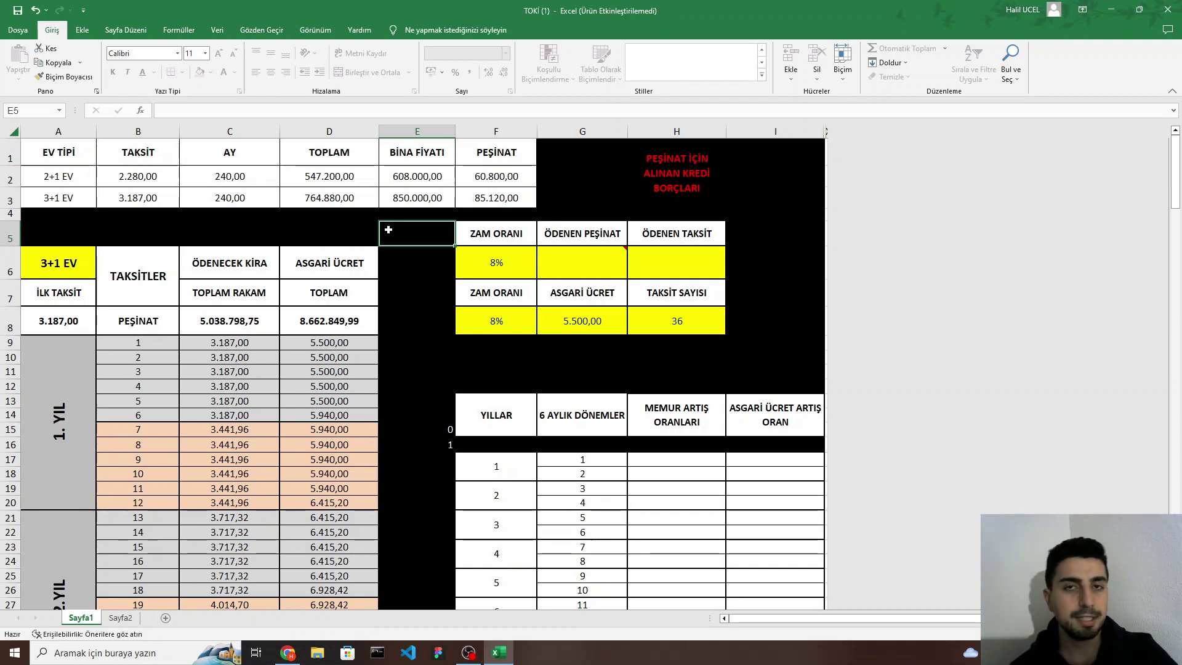
pyautogui.click(498, 258)
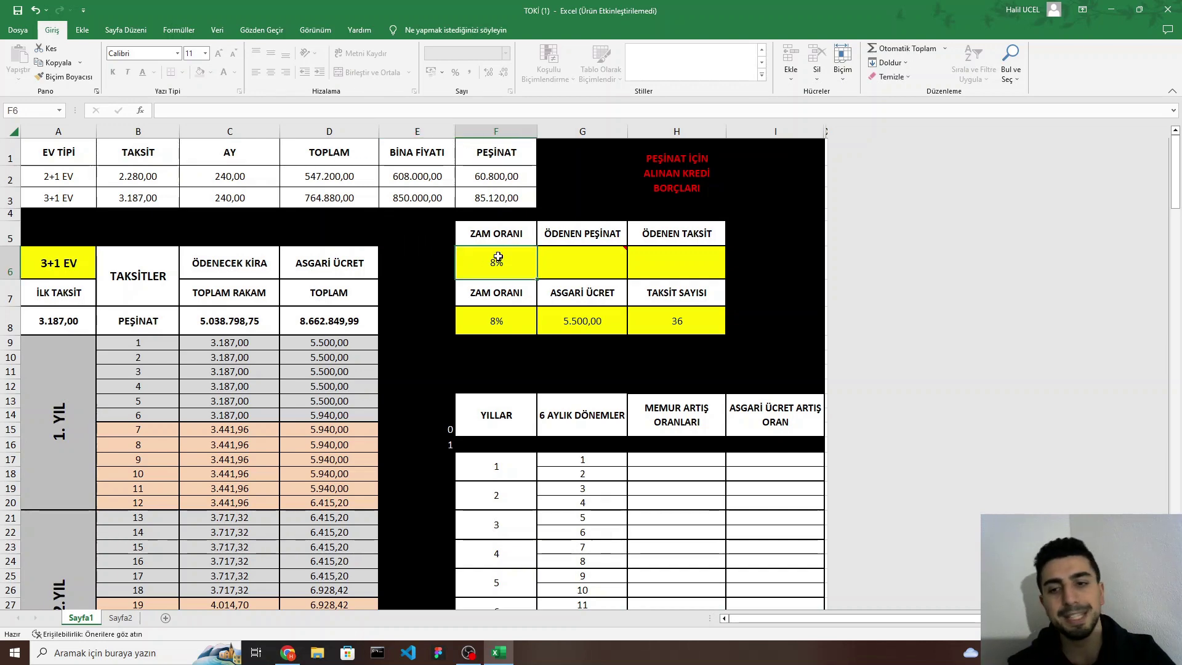
# - Change the house type in A6 from 3+1 EV to 2+1 EV
pyautogui.click(50, 247)
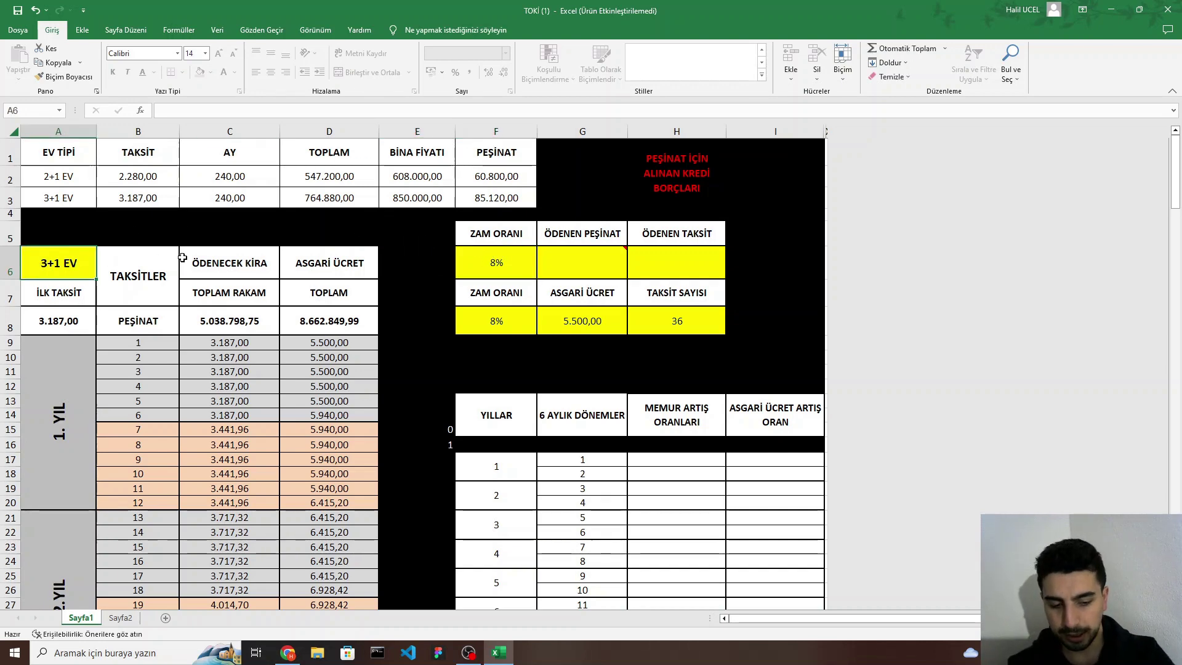
pyautogui.write('2+1 E')
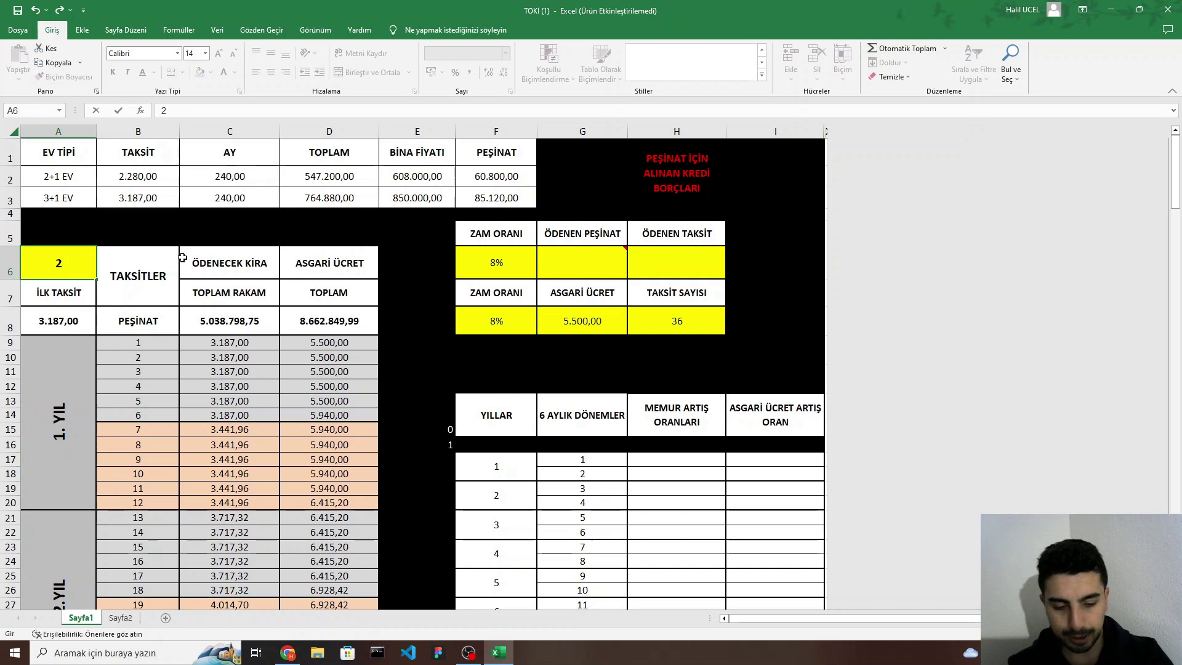
pyautogui.write('V')
pyautogui.press('Return')
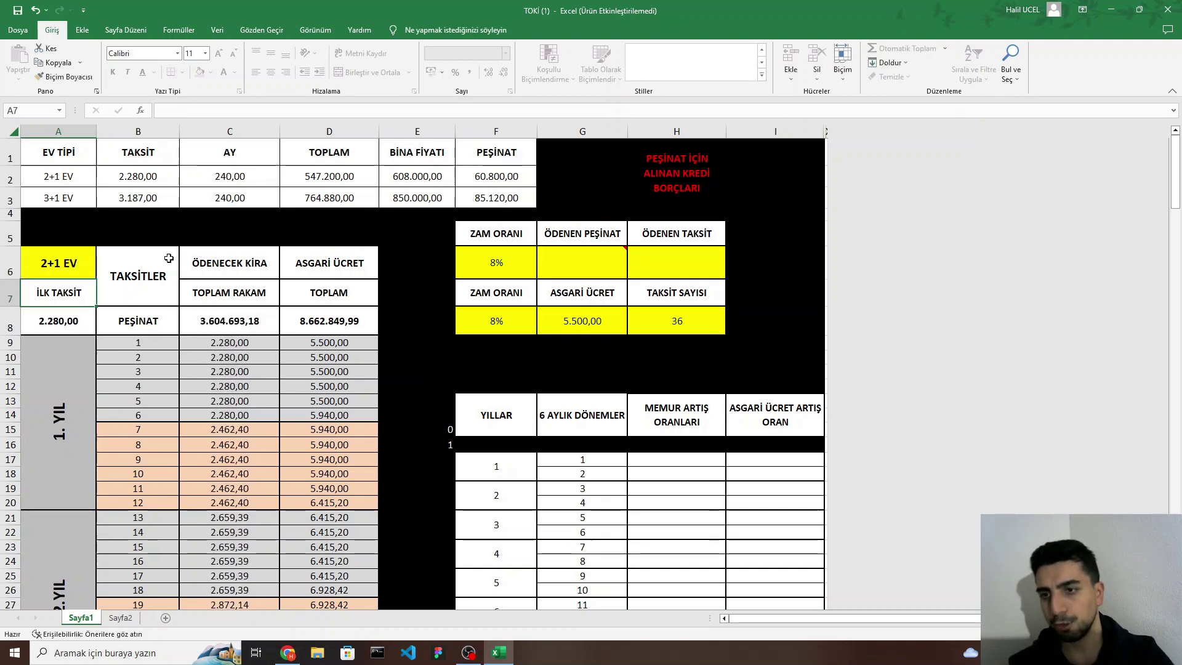
# - Dismiss the A6 shortcut menu, then restore and re-maximize the Excel window
pyautogui.rightClick(67, 259)
pyautogui.click(206, 83)
pyautogui.doubleClick(227, 18)
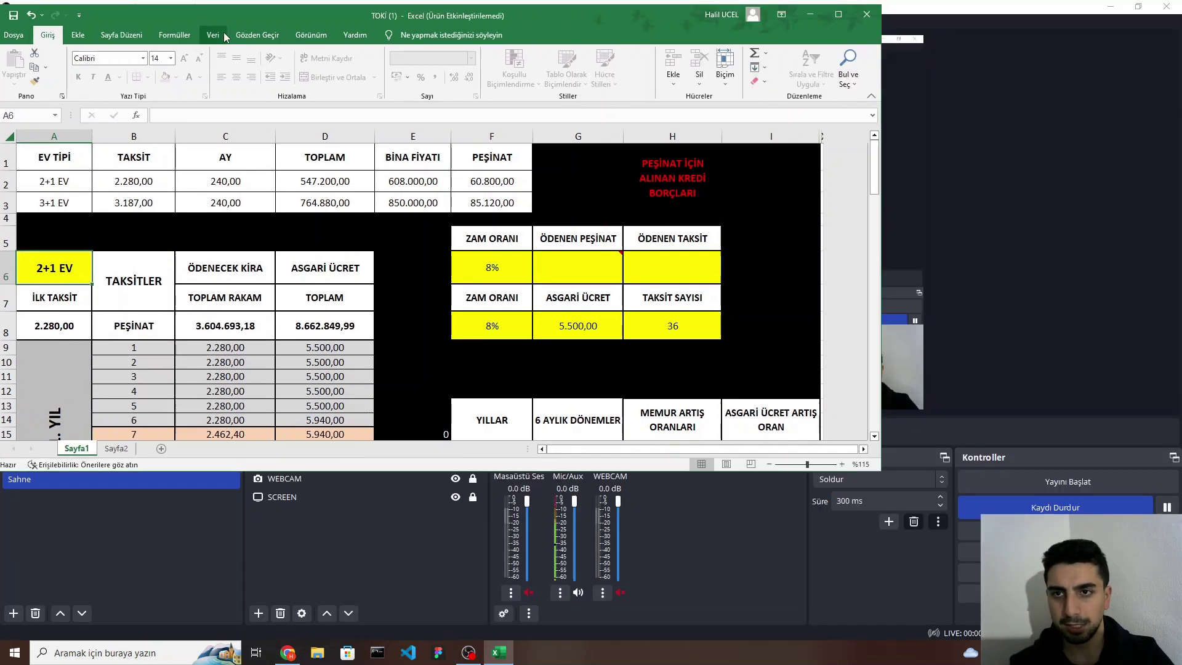
pyautogui.click(213, 35)
pyautogui.doubleClick(499, 15)
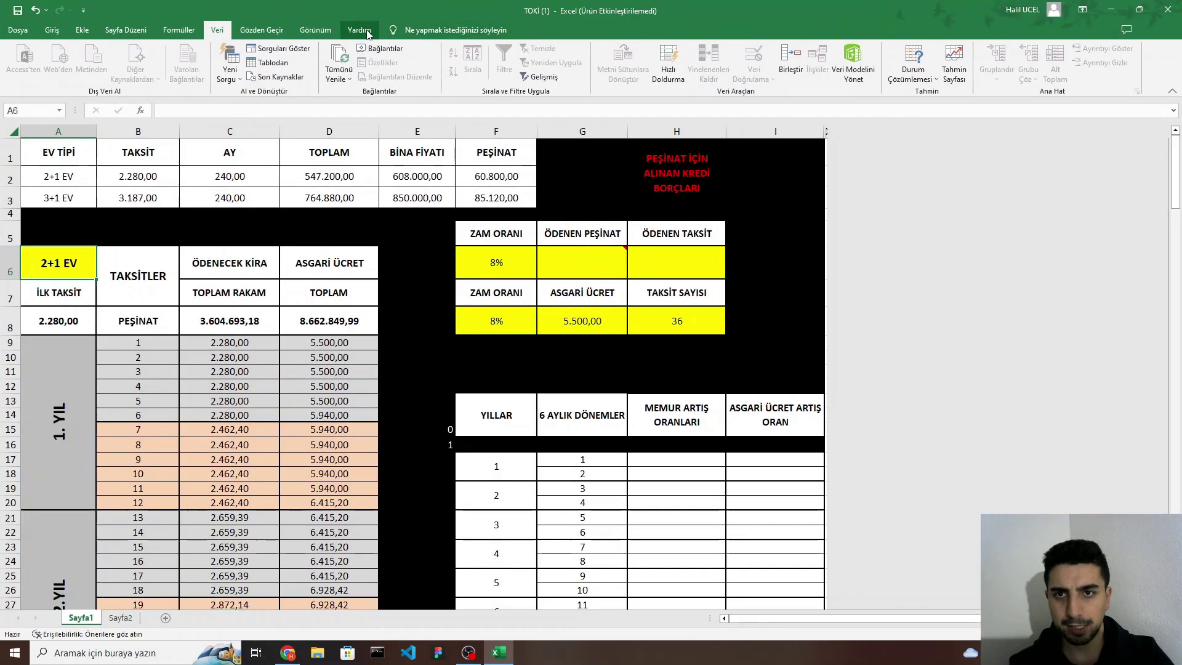
# - Unprotect the worksheet from Review, retrying the sheet password after wrong-password errors
pyautogui.click(284, 32)
pyautogui.click(494, 68)
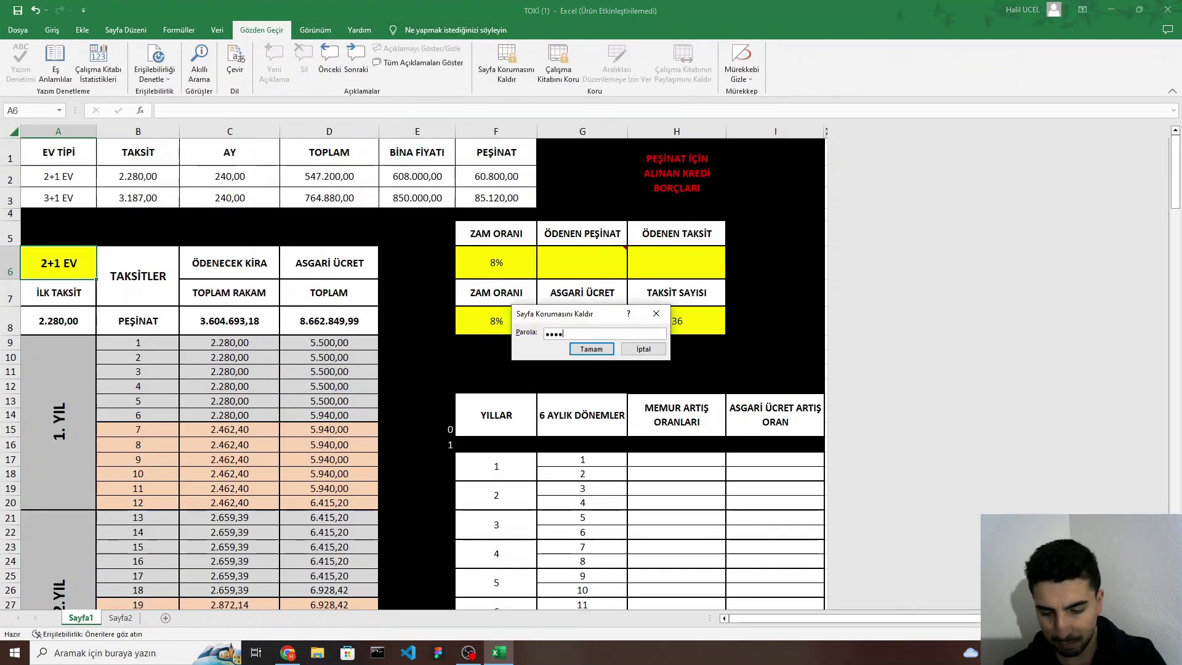
pyautogui.press('Return')
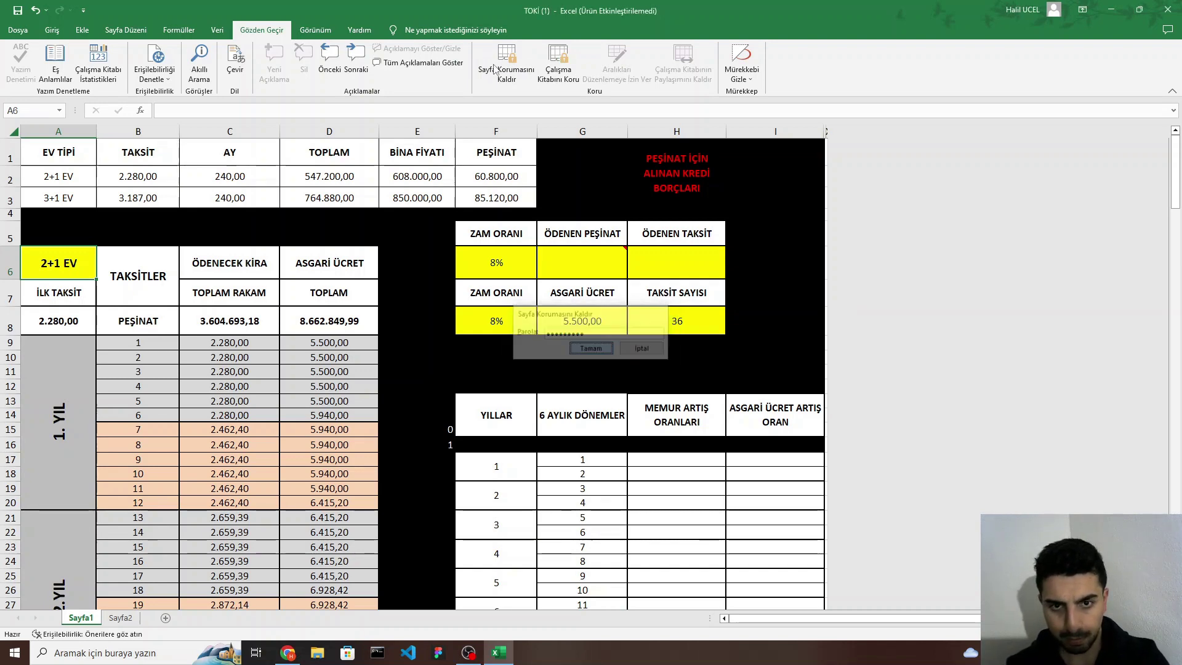
pyautogui.press('Return')
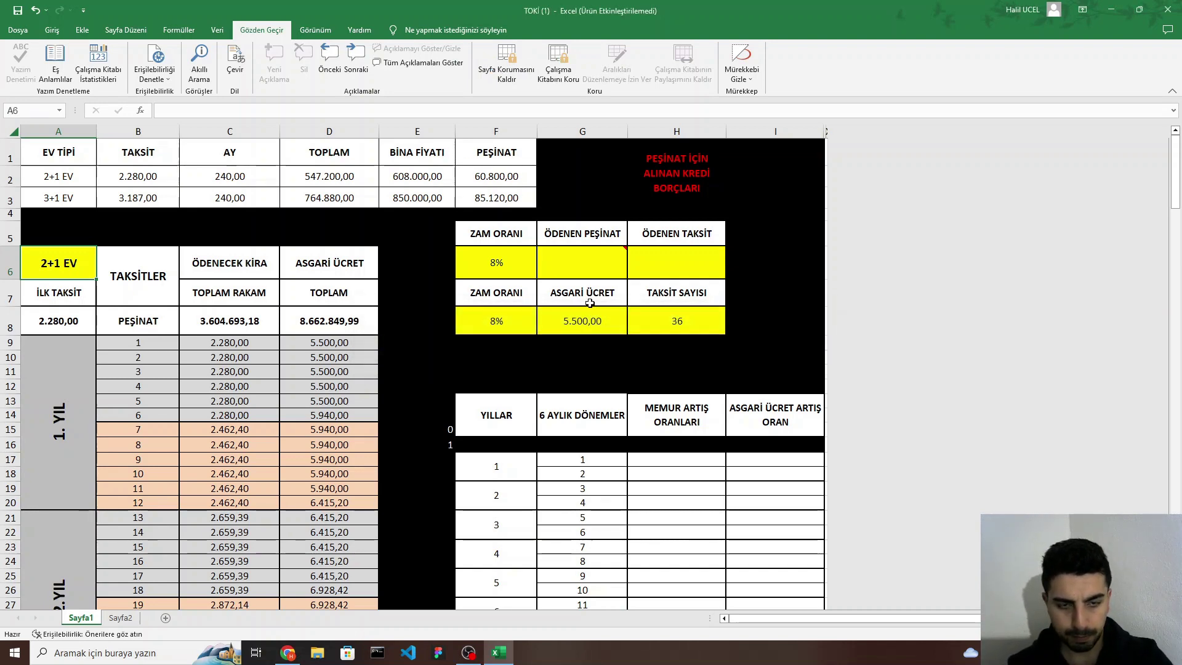
pyautogui.click(511, 61)
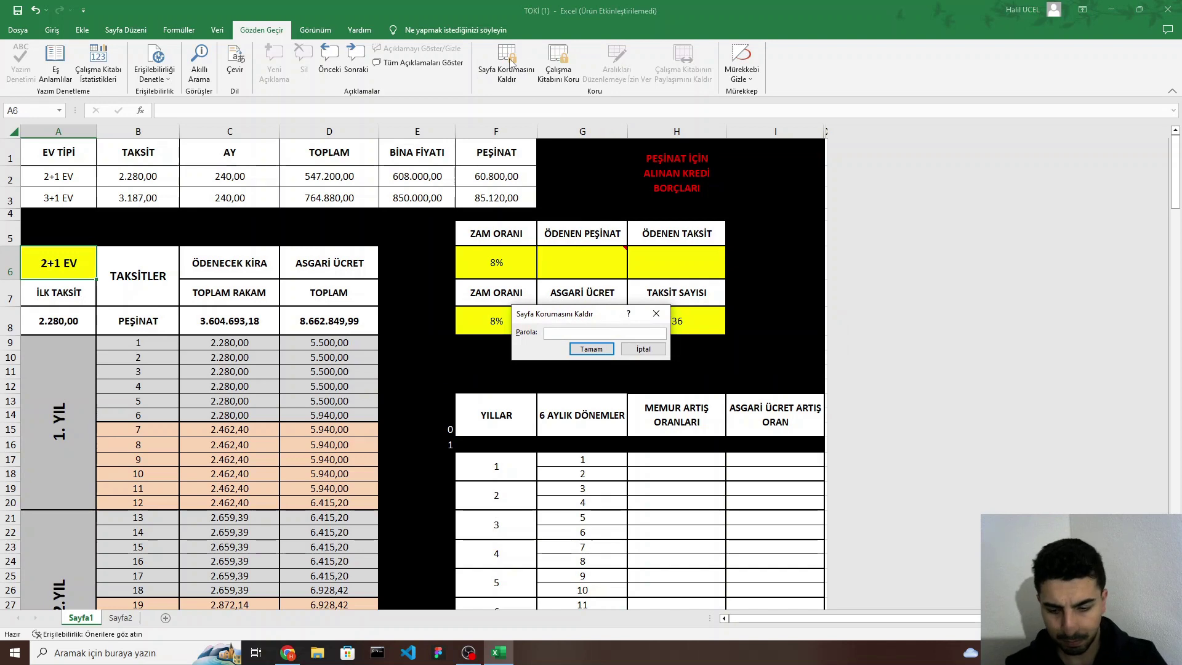
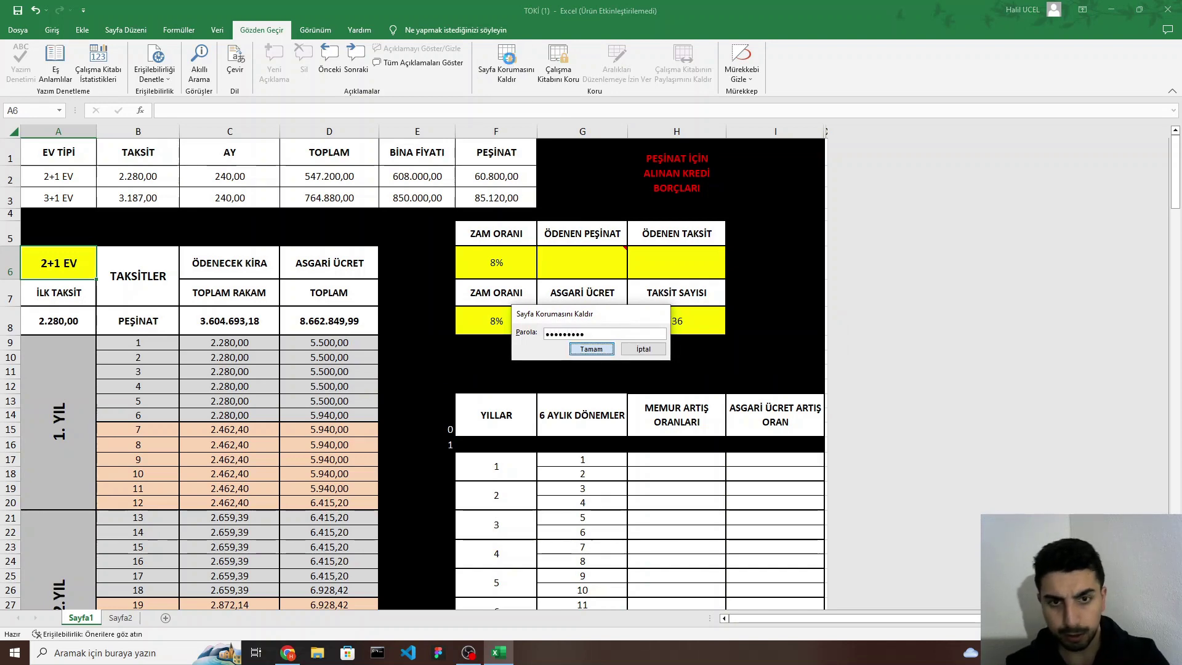
pyautogui.press('Return')
pyautogui.press('Return')
pyautogui.click(510, 61)
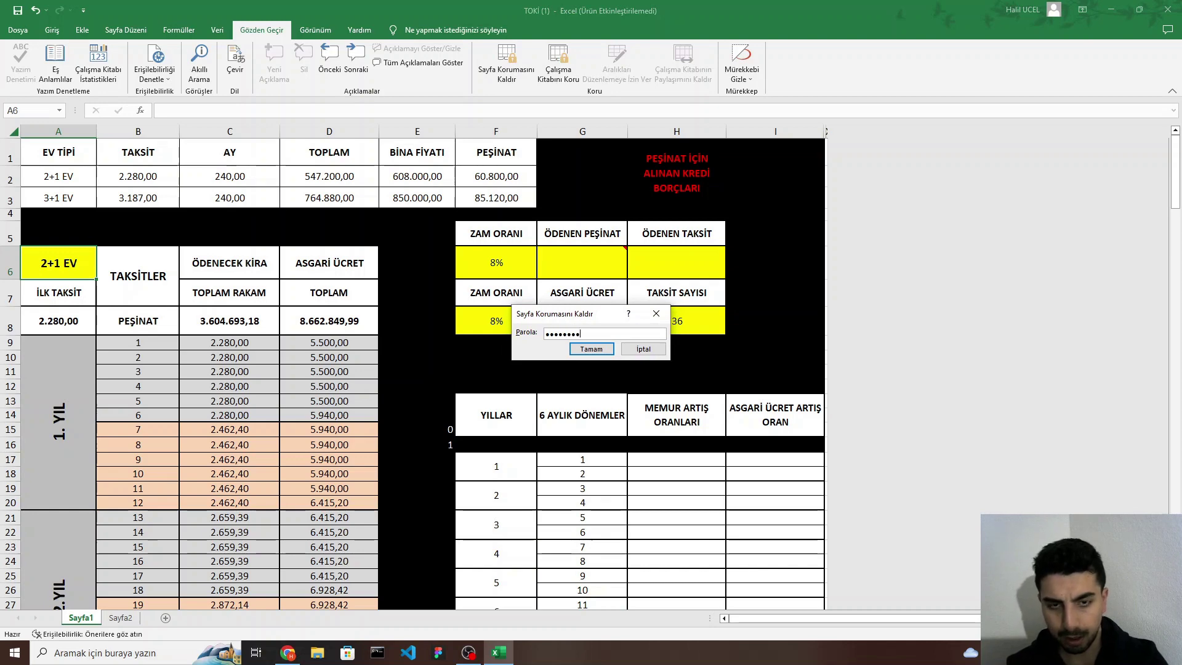
pyautogui.press('Return')
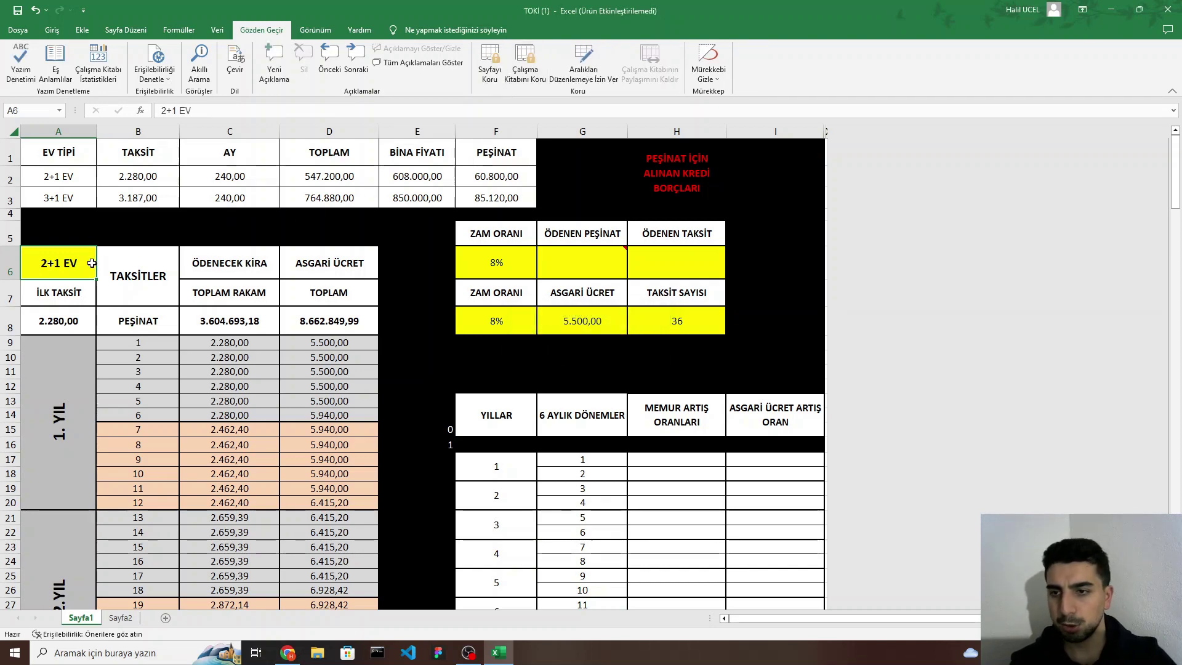
# - Give A6 List validation with source =$A$2:$A$3 and test its 2+1 EV / 3+1 EV dropdown
pyautogui.click(217, 30)
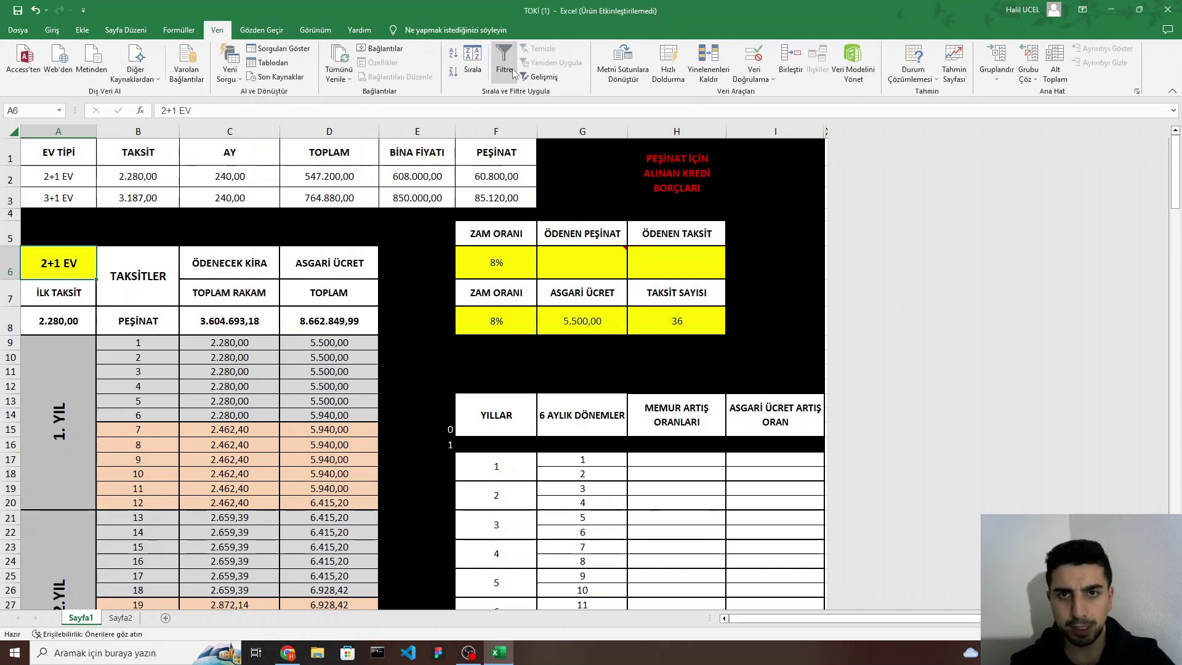
pyautogui.click(753, 74)
pyautogui.click(772, 95)
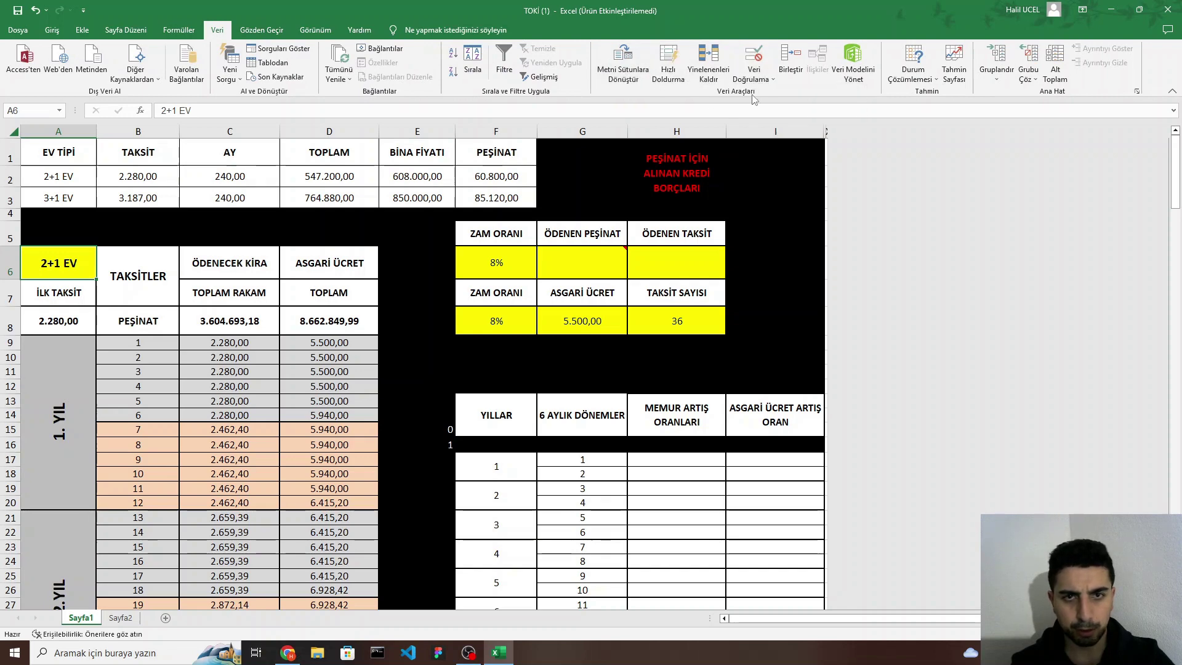
pyautogui.click(558, 280)
pyautogui.click(527, 322)
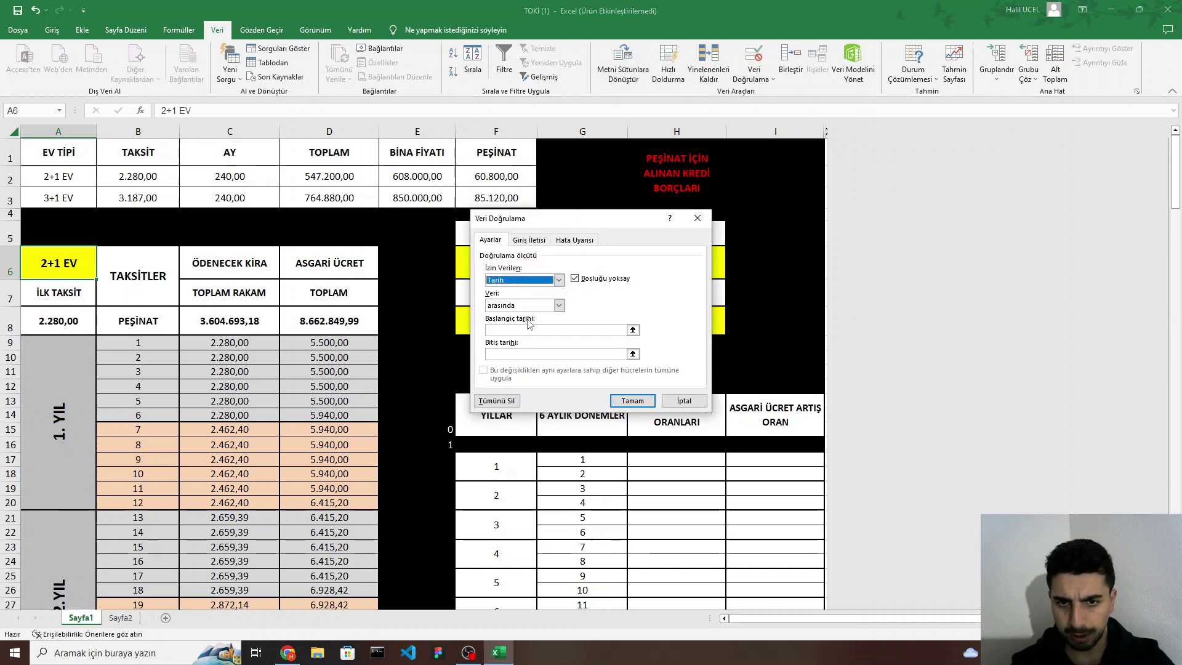
pyautogui.click(554, 280)
pyautogui.click(523, 314)
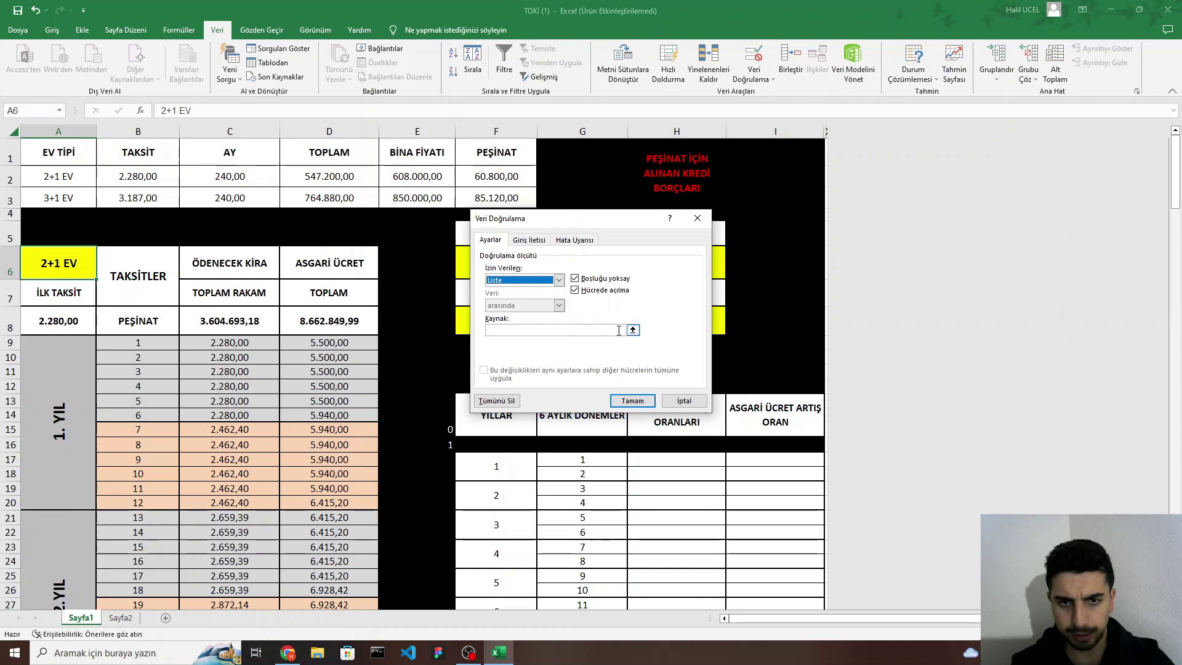
pyautogui.click(632, 330)
pyautogui.moveTo(89, 177); pyautogui.dragTo(87, 198)
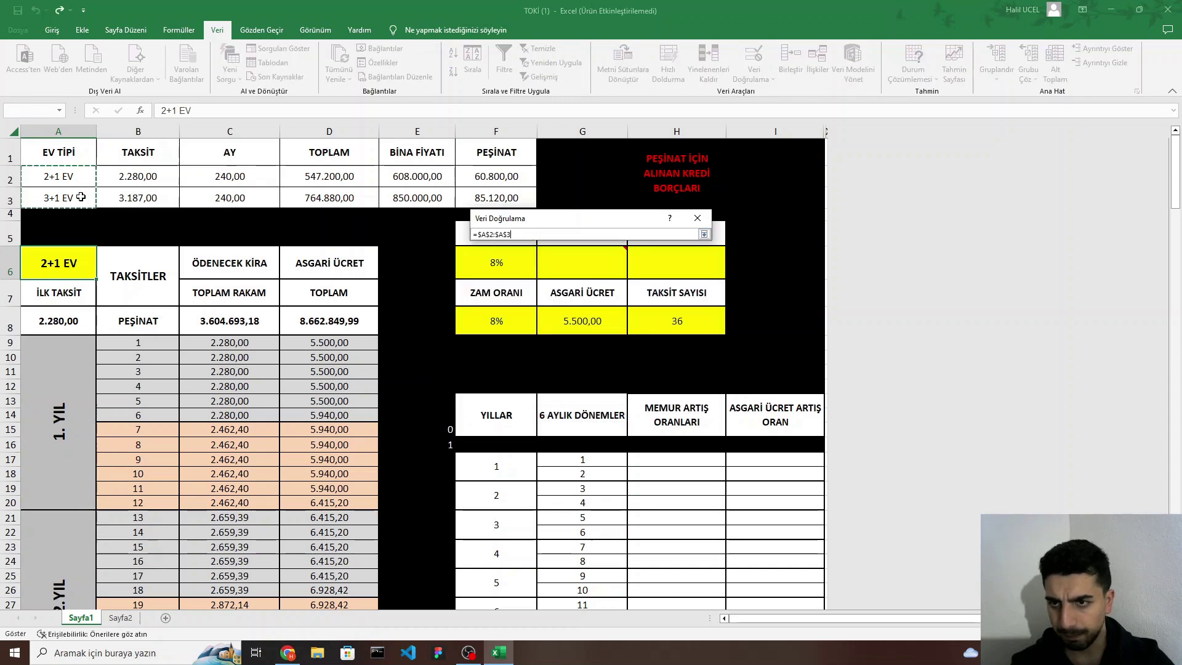
pyautogui.press('Return')
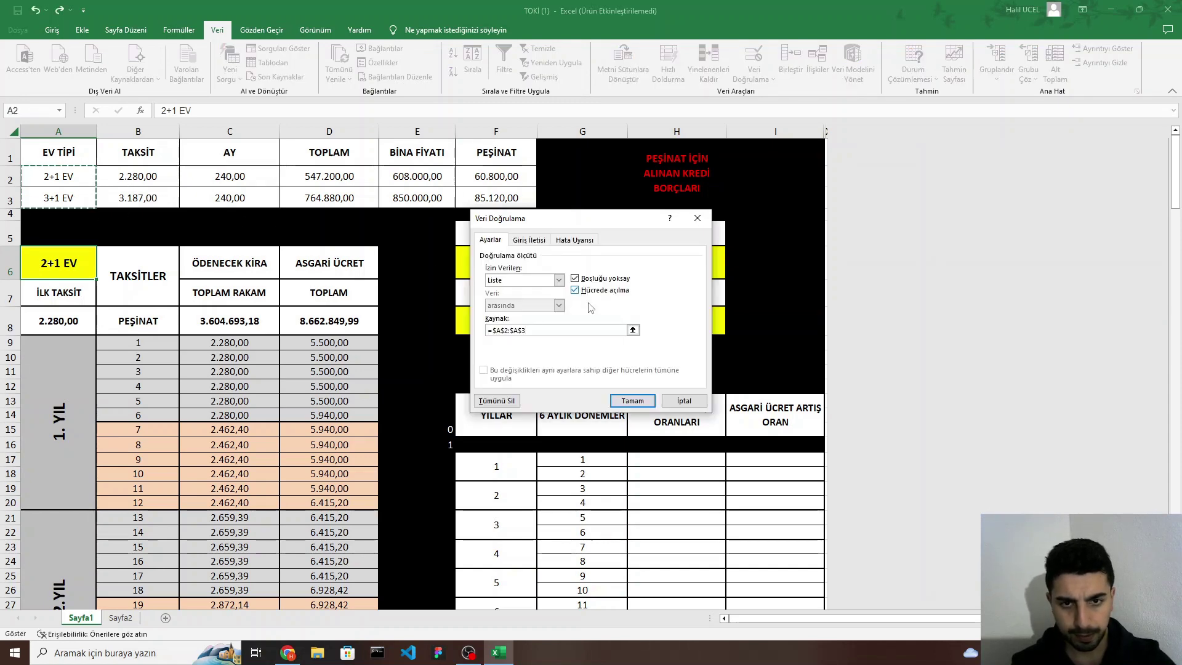
pyautogui.click(632, 405)
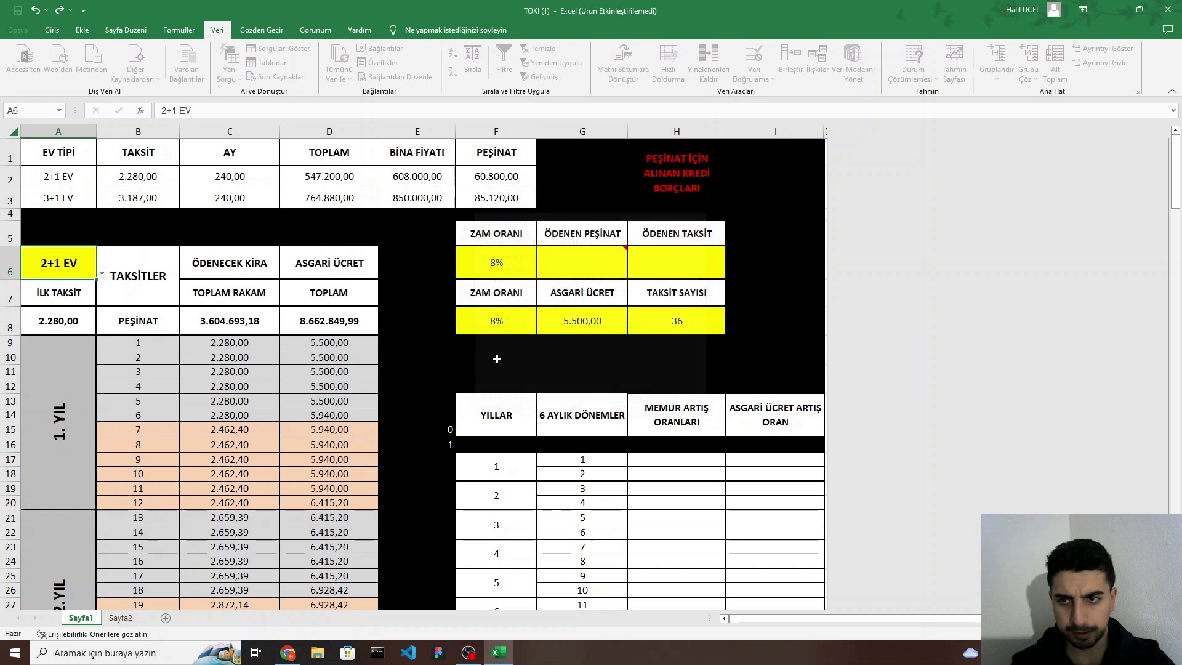
pyautogui.click(102, 273)
pyautogui.click(105, 306)
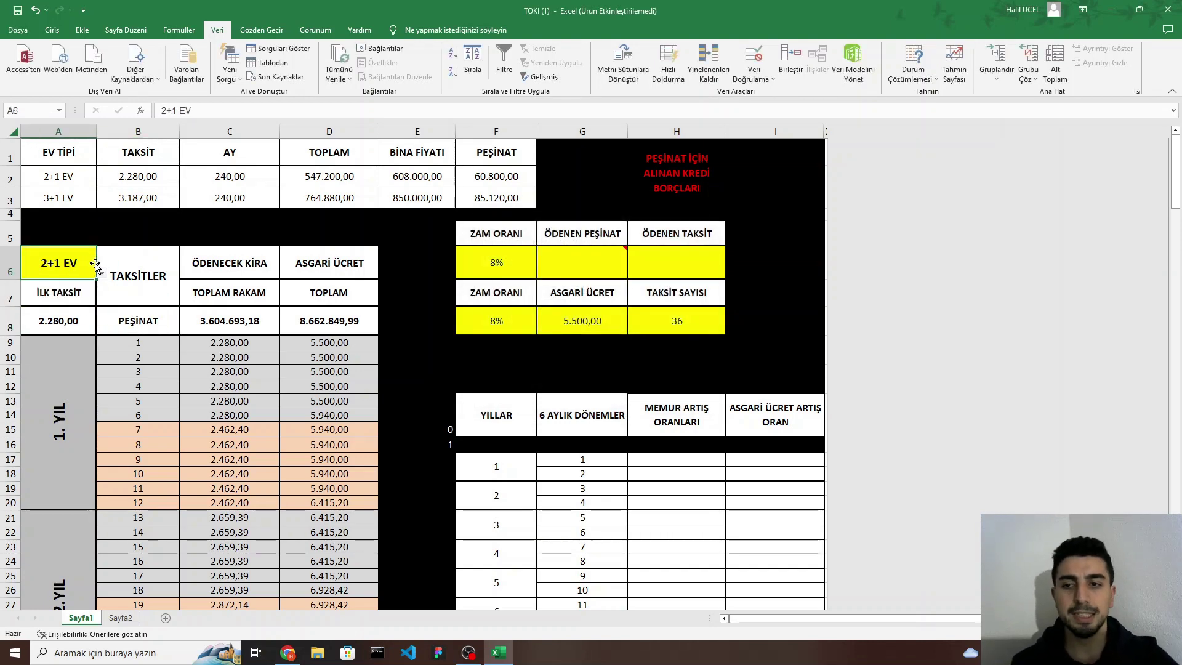
pyautogui.click(70, 312)
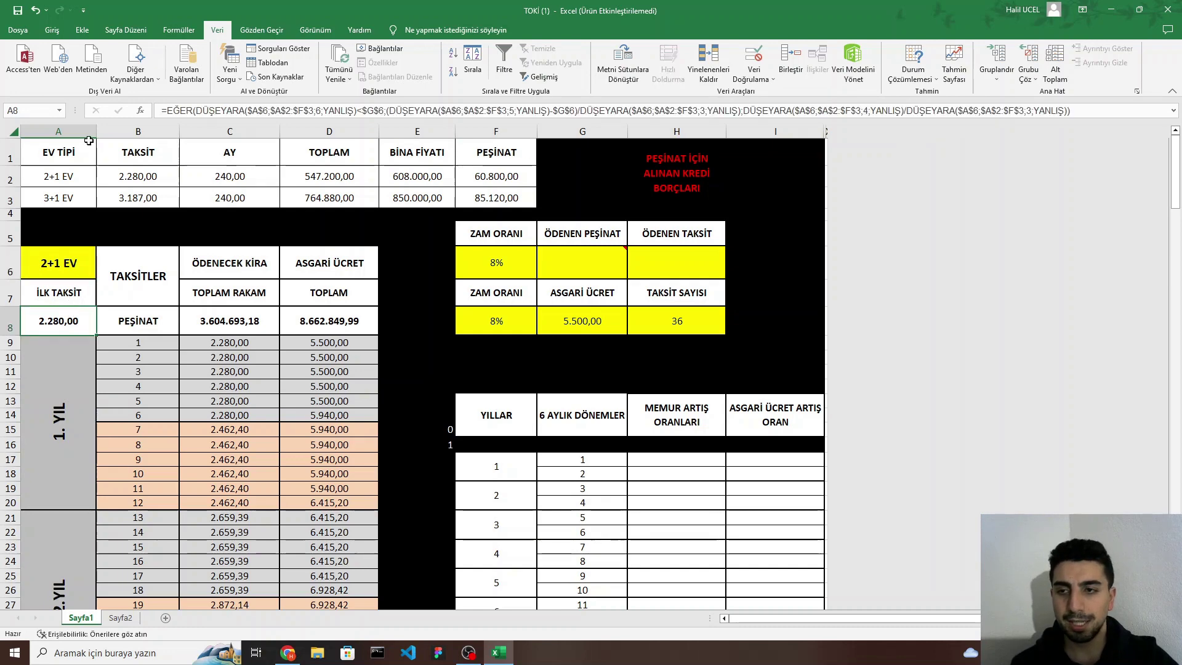
pyautogui.click(126, 177)
pyautogui.click(64, 314)
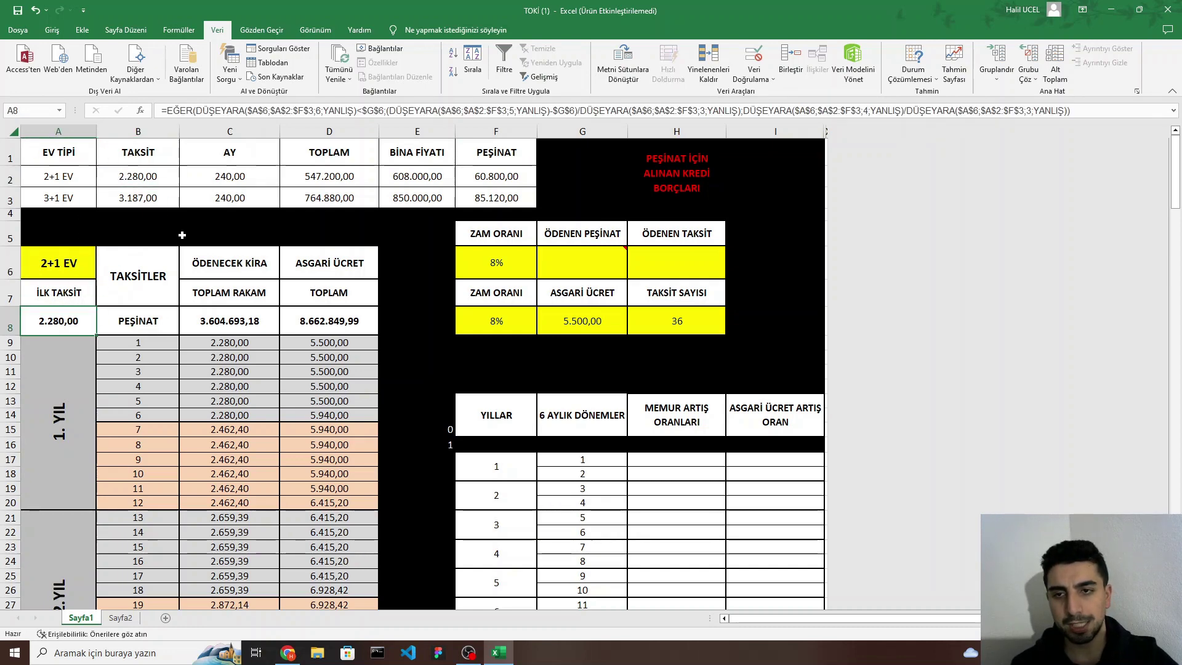
pyautogui.click(507, 259)
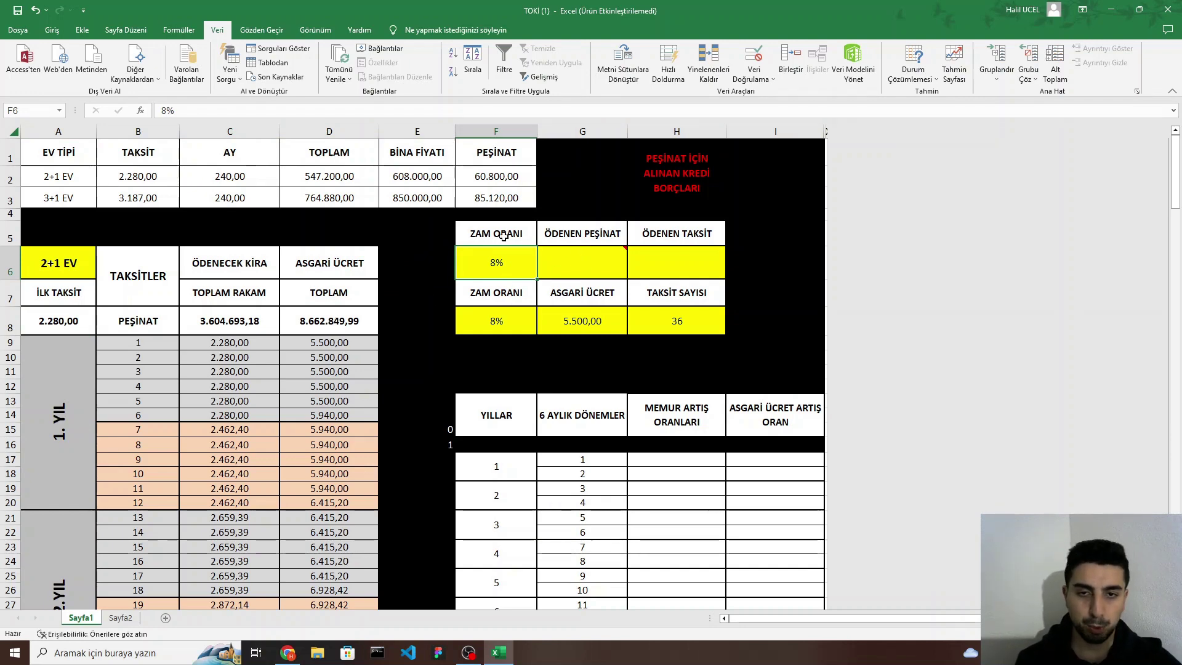
pyautogui.moveTo(496, 234); pyautogui.dragTo(690, 266)
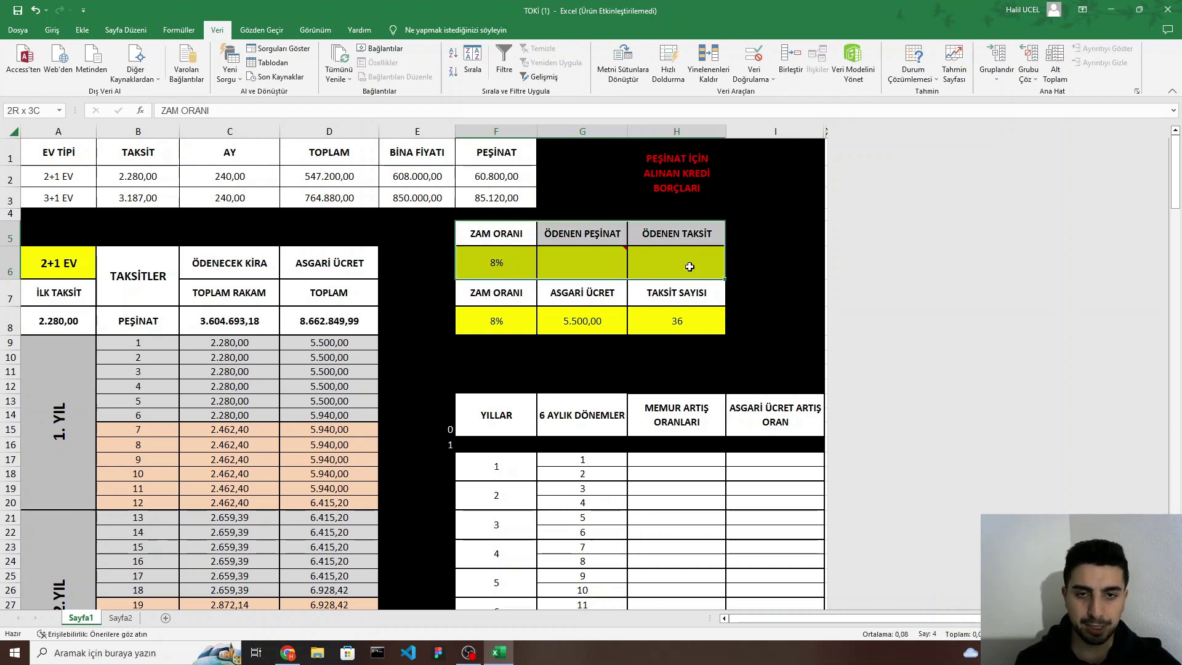
pyautogui.click(752, 242)
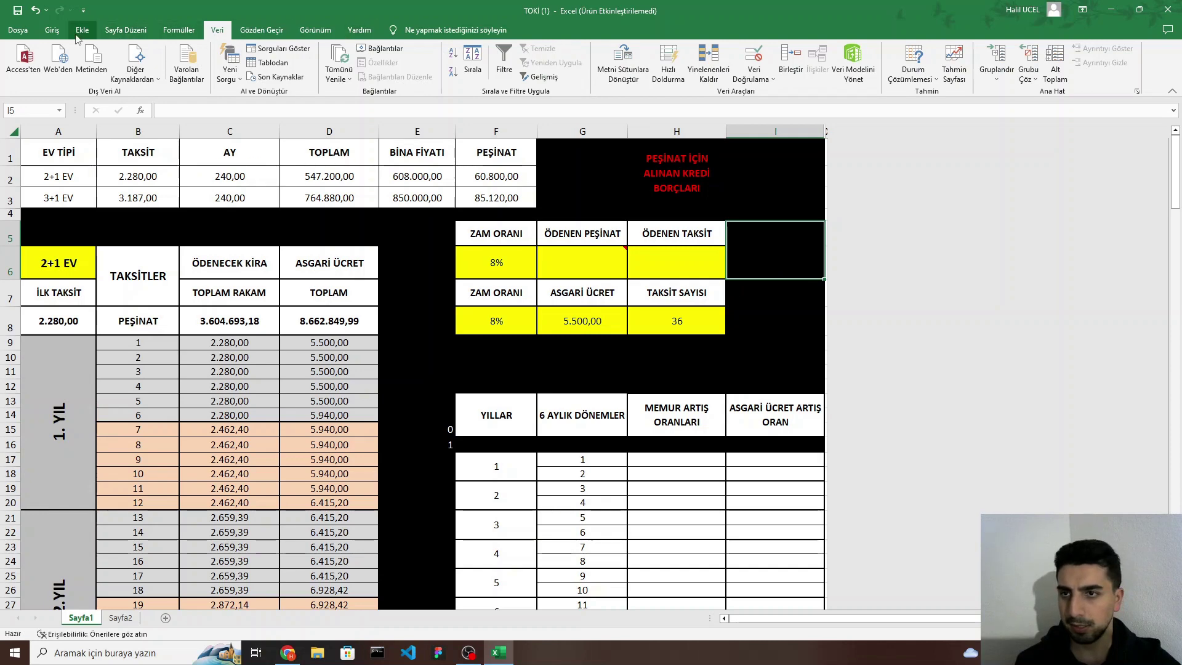
# - Fill I5:I6 yellow, merge it into one cell and add borders
pyautogui.click(51, 29)
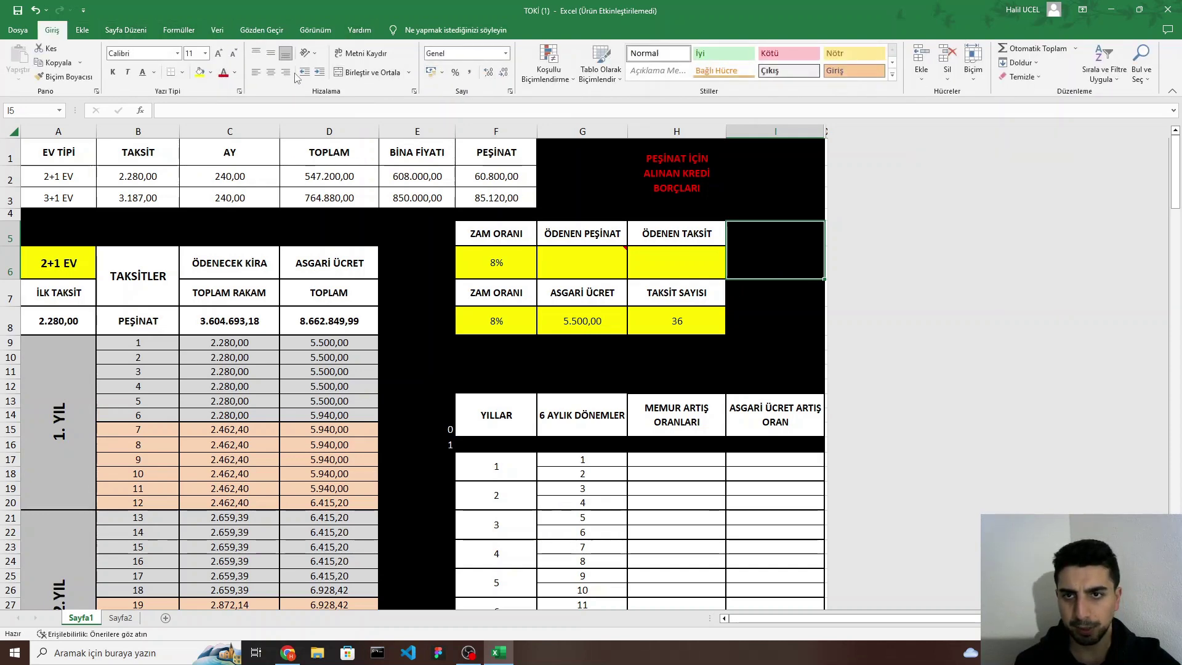
pyautogui.click(198, 73)
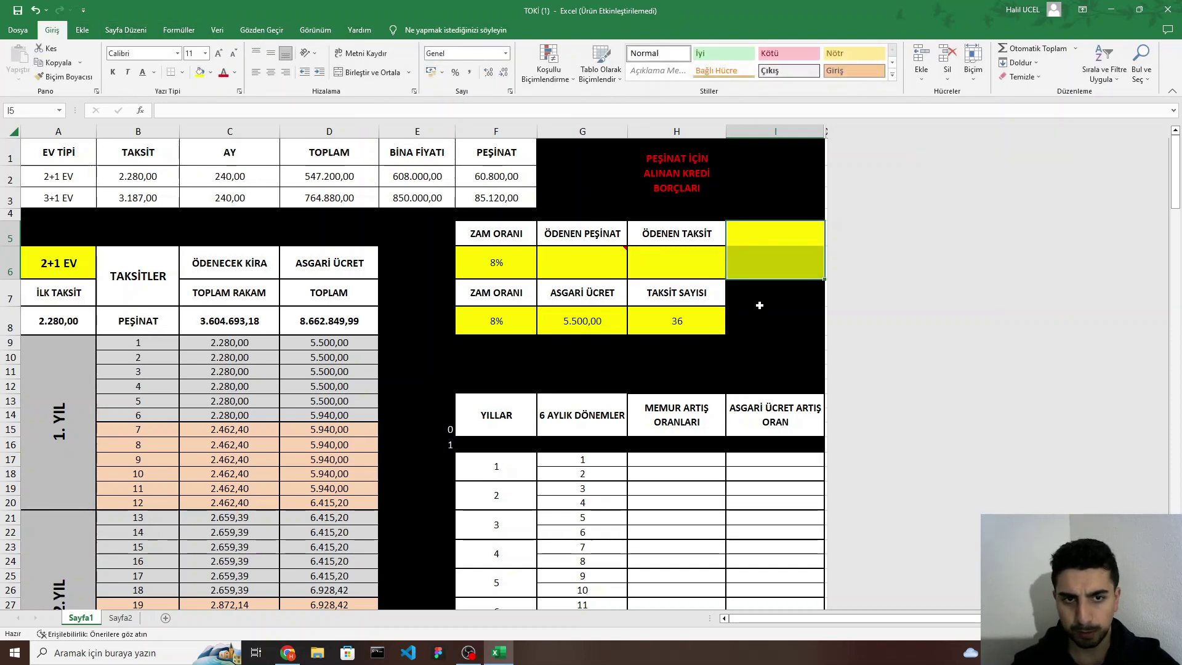
pyautogui.click(369, 72)
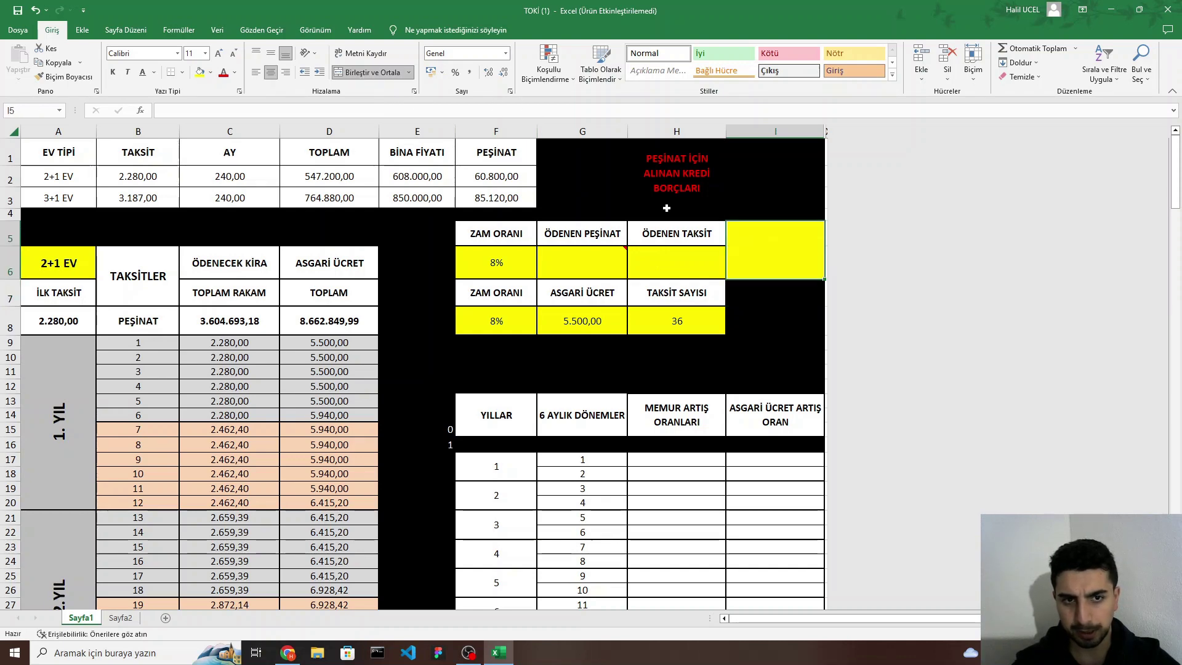
pyautogui.click(183, 72)
pyautogui.click(192, 215)
pyautogui.click(791, 326)
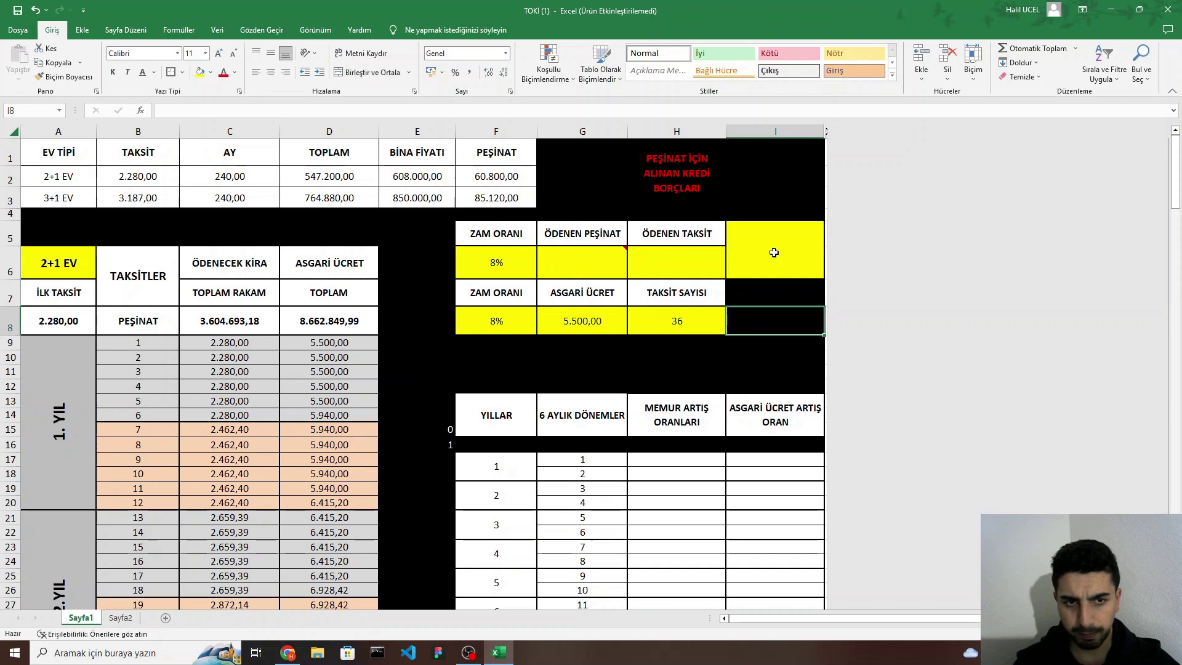
# - Enter MEMURİYET ZAMLANMASI in I5, wrapped, middle-aligned, bold at size 12
pyautogui.click(773, 252)
pyautogui.write('MEM')
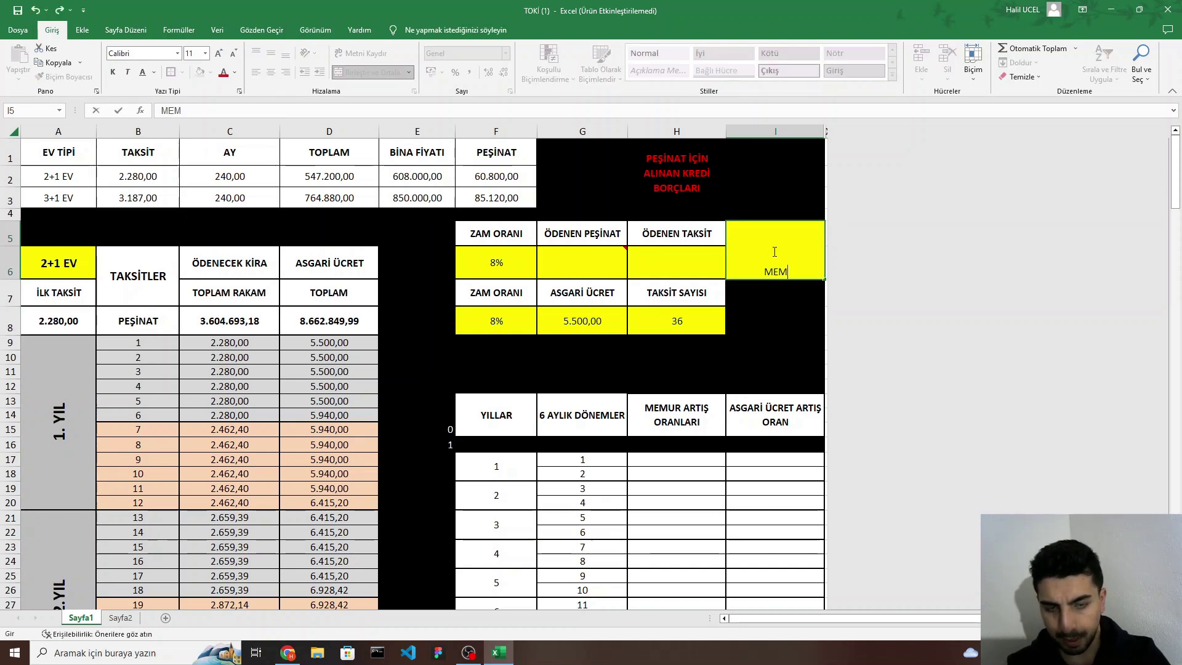
pyautogui.write('URİYET')
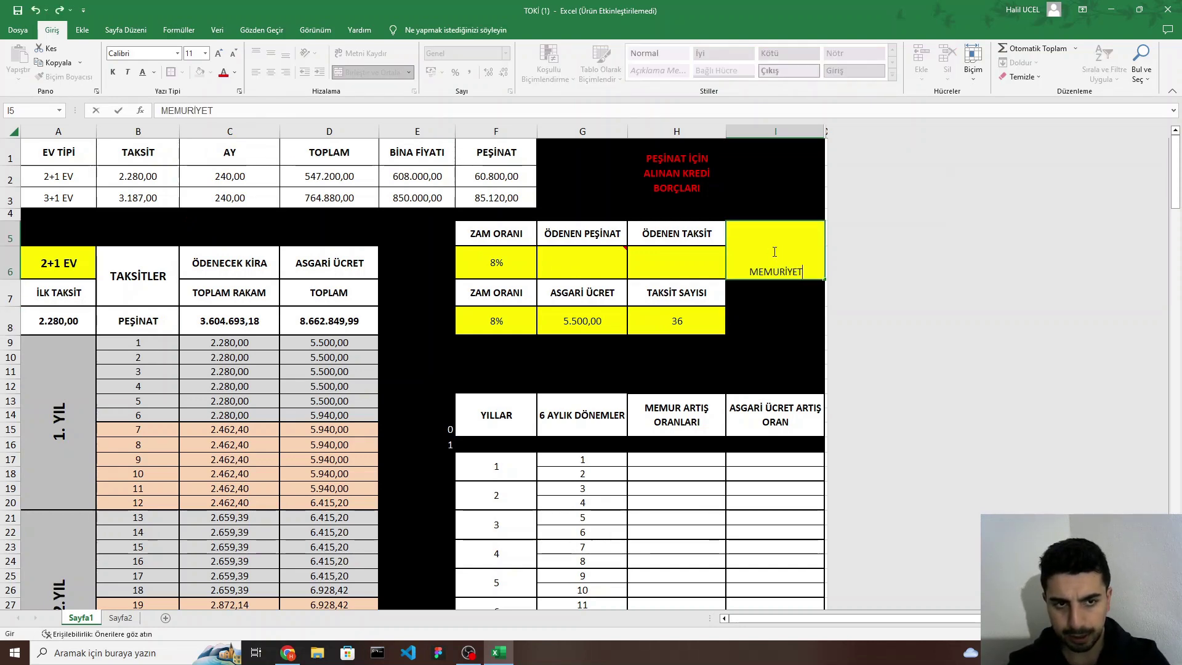
pyautogui.write(' ZAMLANMASI')
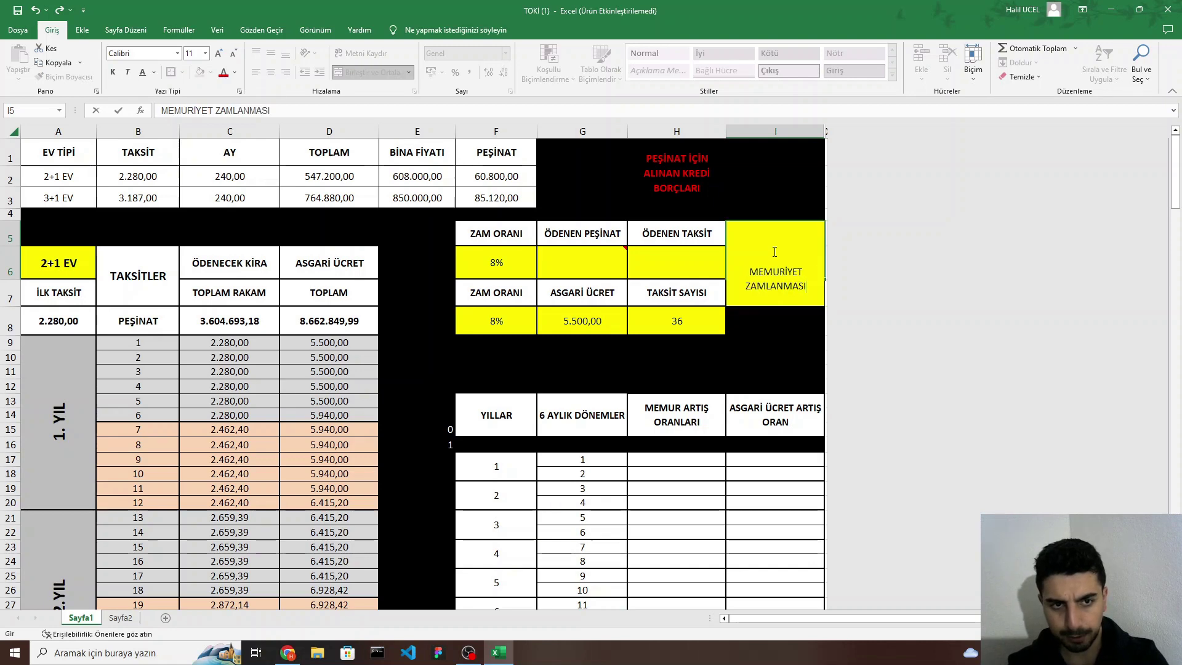
pyautogui.hotkey('ctrl', 'Return')
pyautogui.click(357, 54)
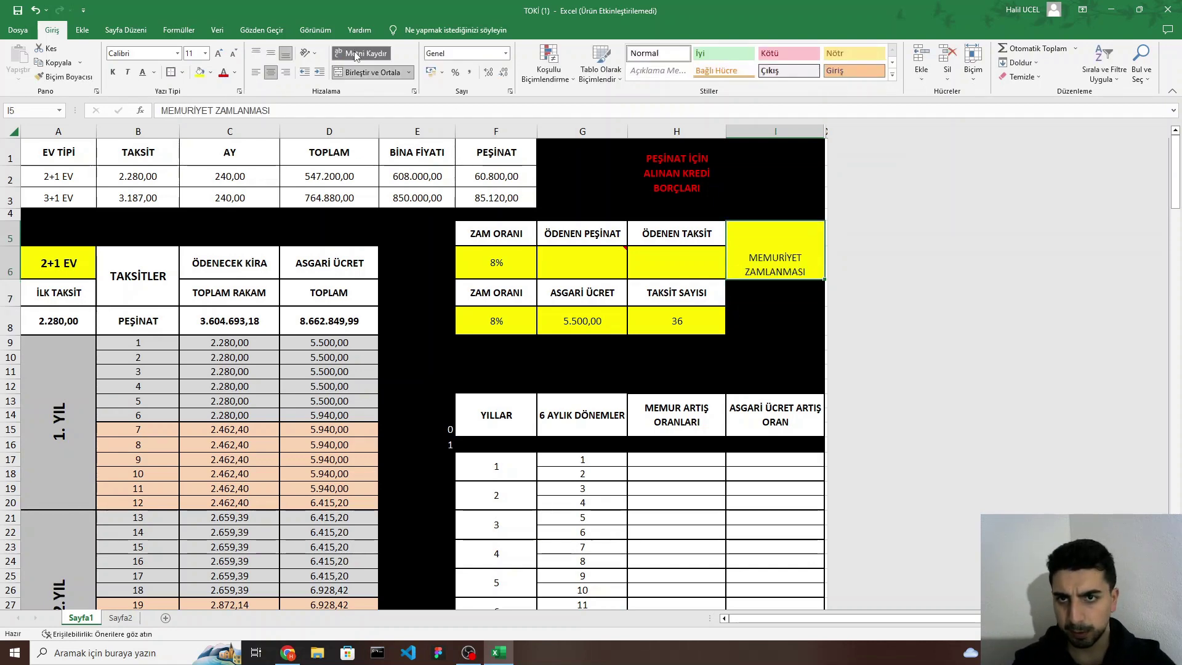
pyautogui.click(270, 53)
pyautogui.click(113, 72)
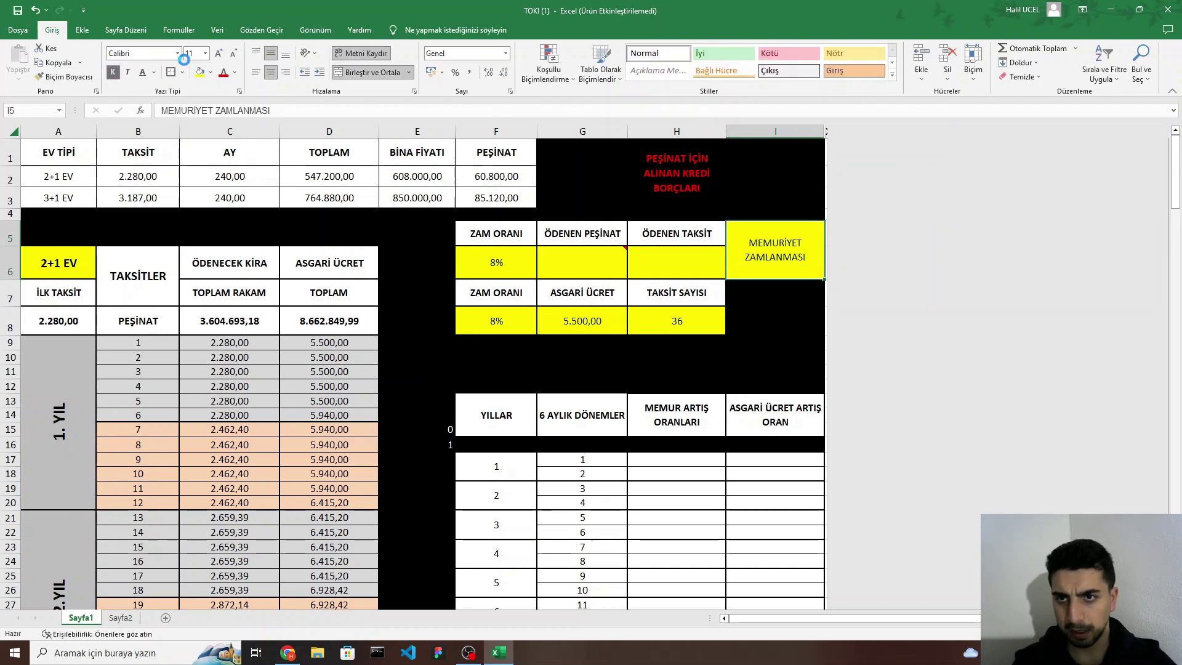
pyautogui.click(219, 53)
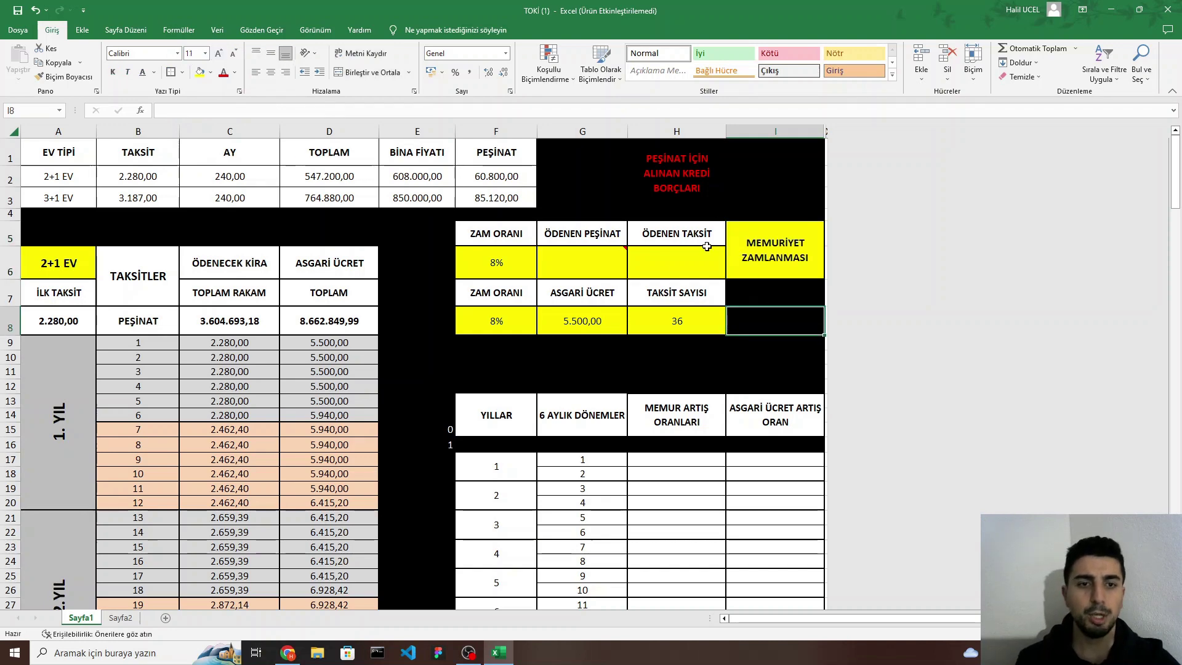
# - Copy the header's formatting to I7:I8 with Format Painter and label it ASGARİ ÜCRET
pyautogui.moveTo(514, 244); pyautogui.dragTo(769, 237)
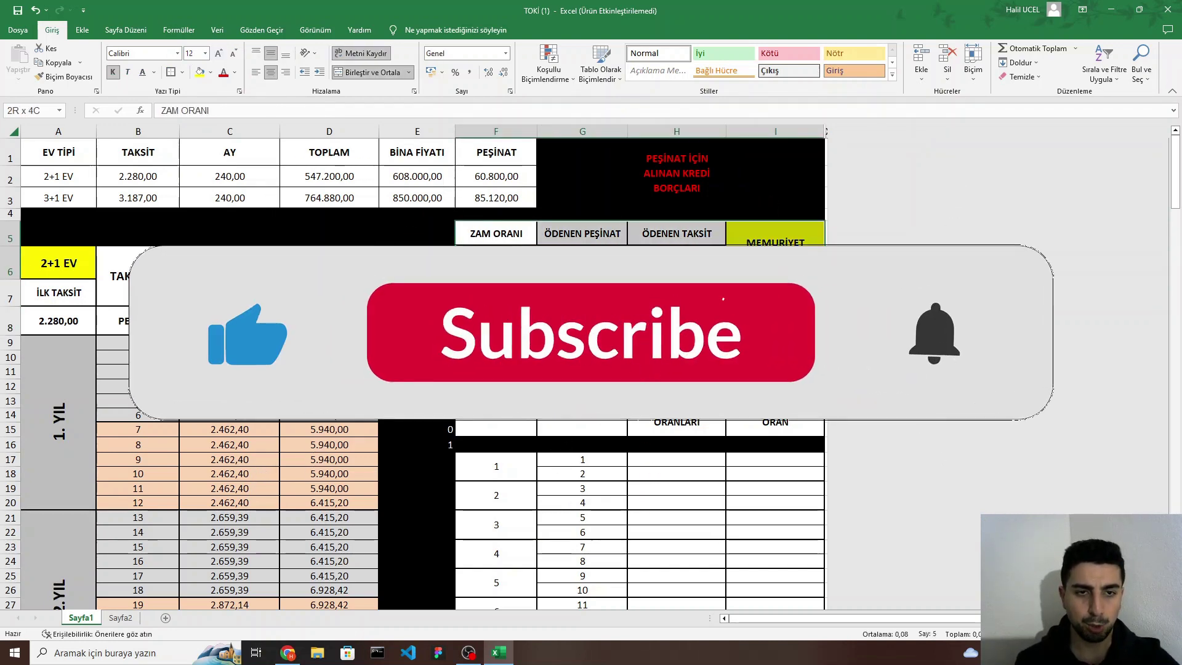
pyautogui.click(775, 234)
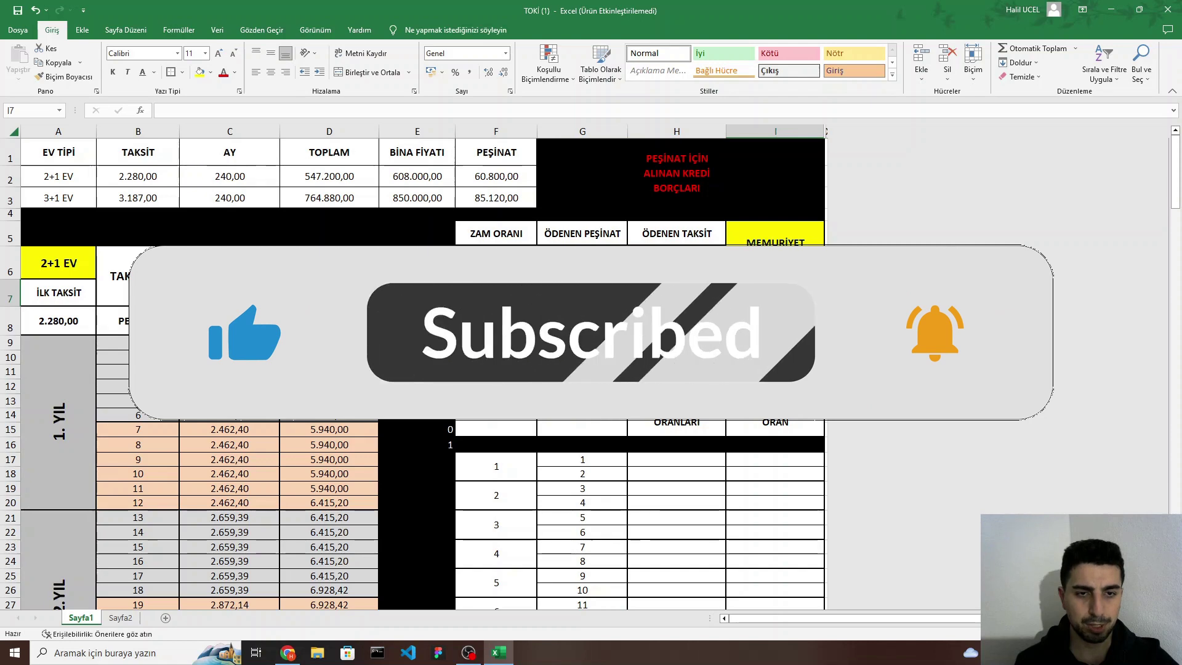
pyautogui.click(62, 76)
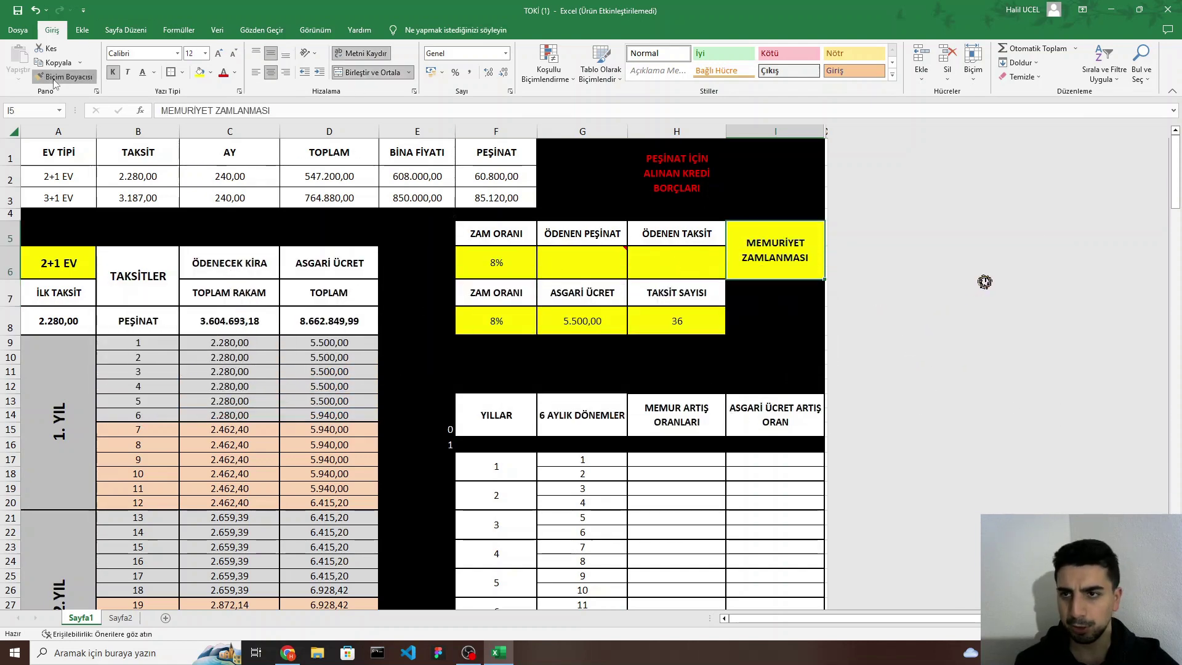
pyautogui.click(761, 289)
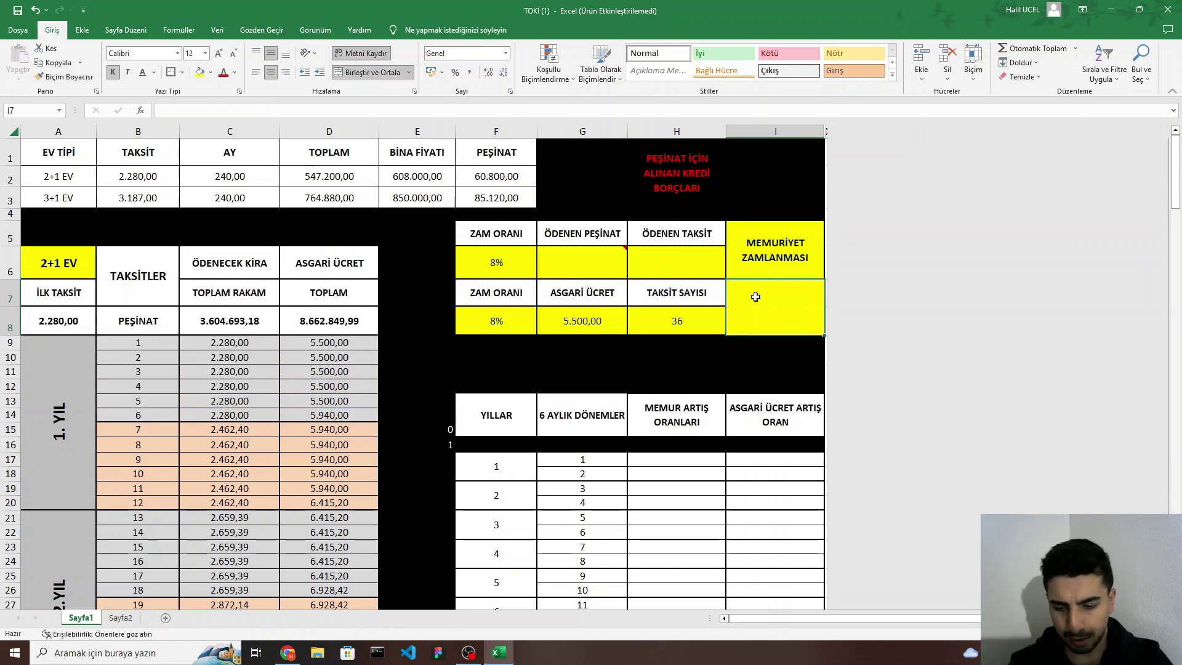
pyautogui.write('ASGARİ ÜCR')
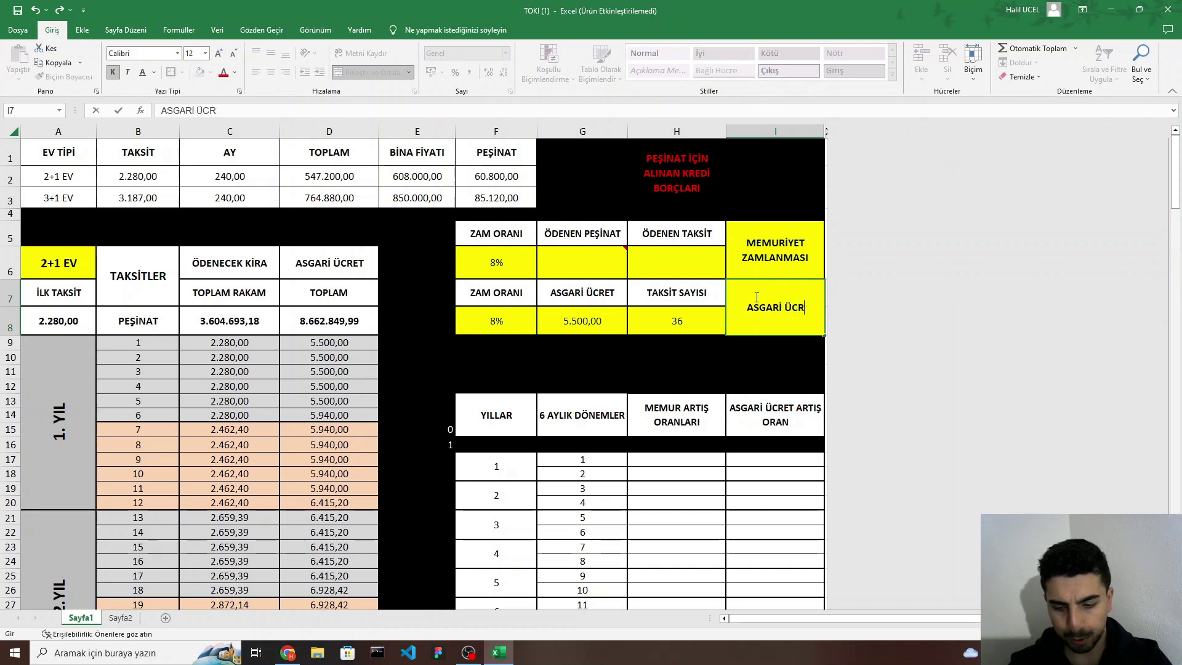
pyautogui.write('ET')
pyautogui.press('Return')
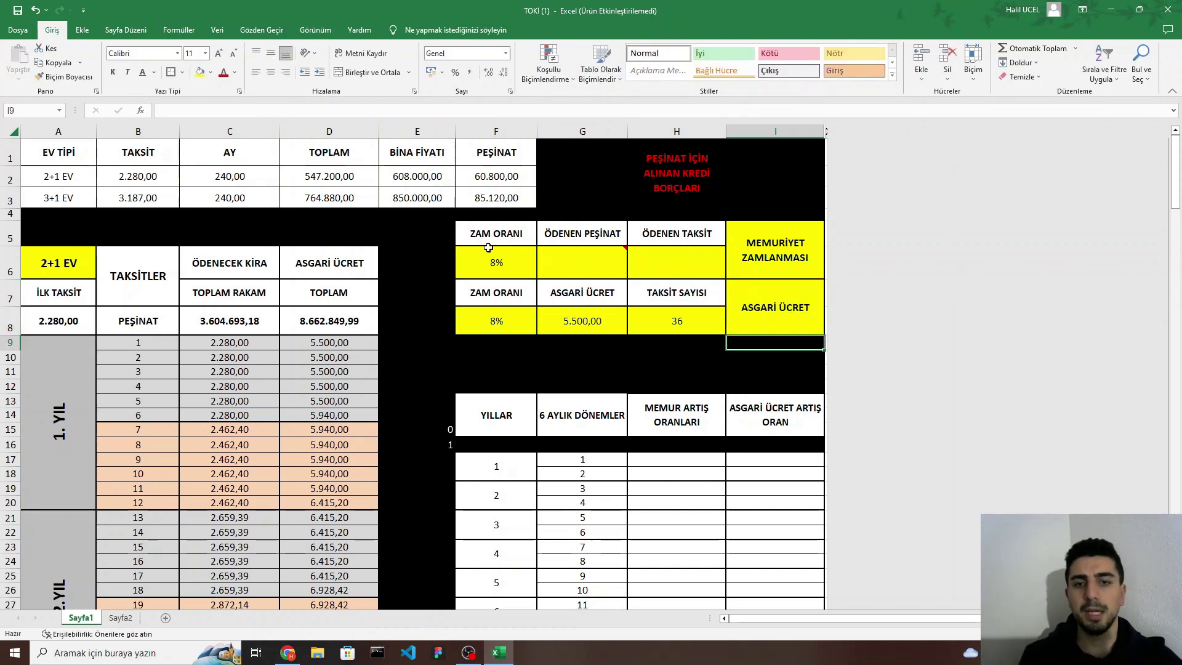
# - Inspect the 8% rate in F6 and the column C installment formulas through C15, then bring up Windows search
pyautogui.click(488, 249)
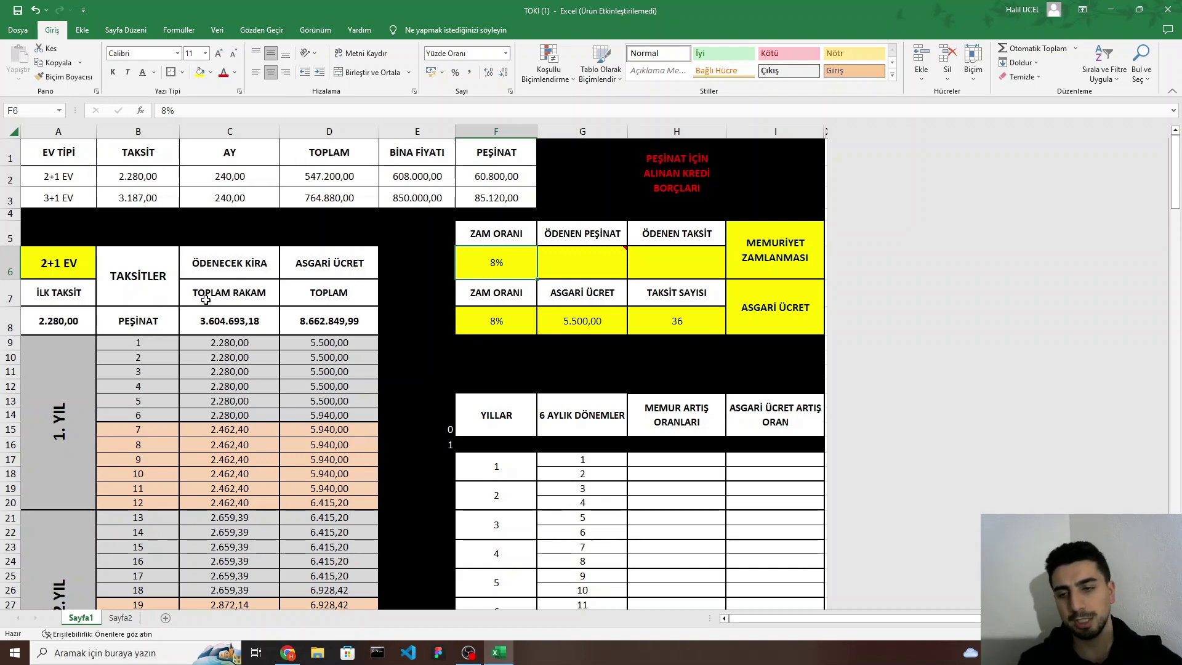
pyautogui.click(149, 414)
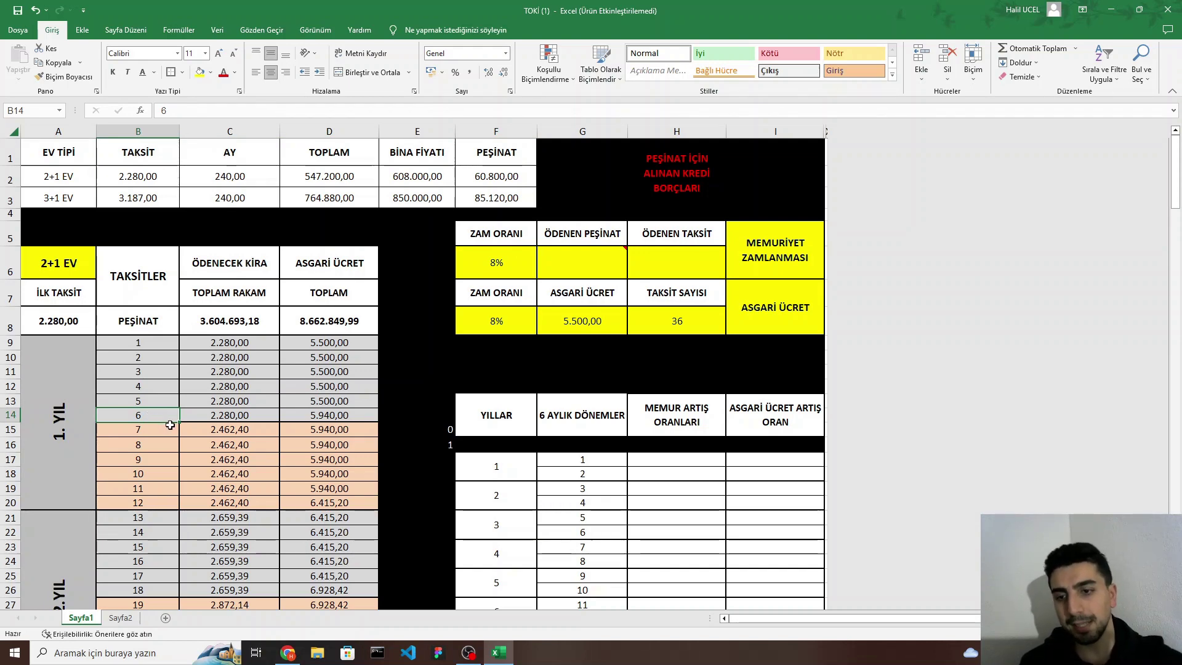
pyautogui.click(208, 422)
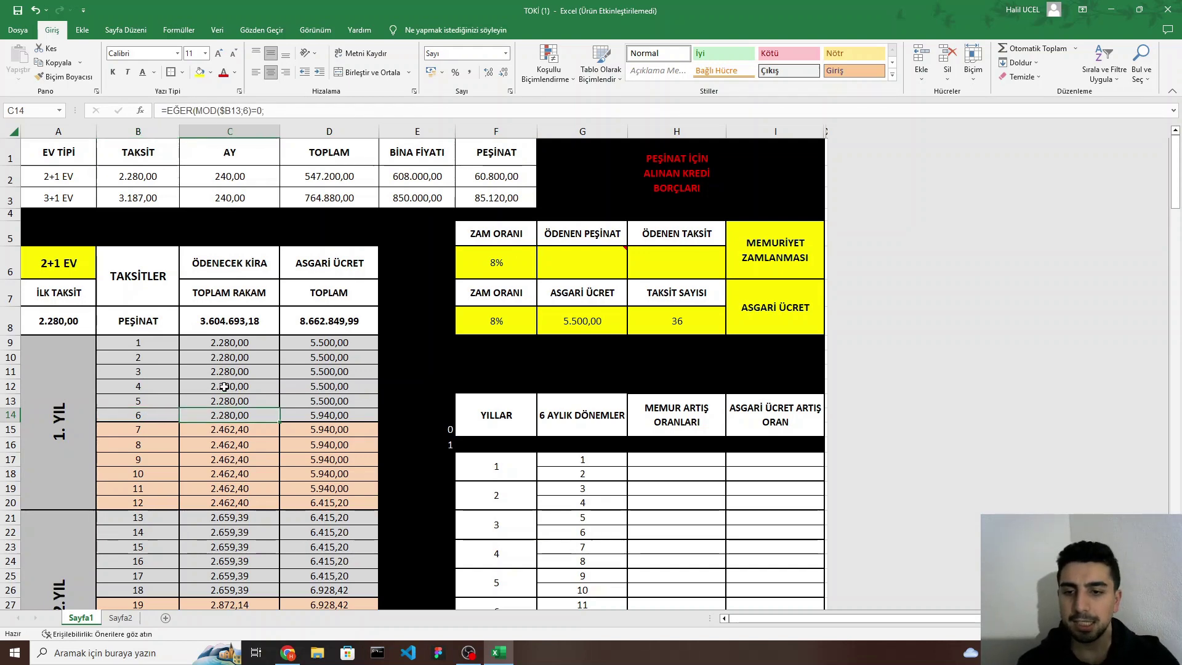
pyautogui.moveTo(229, 343); pyautogui.dragTo(246, 418)
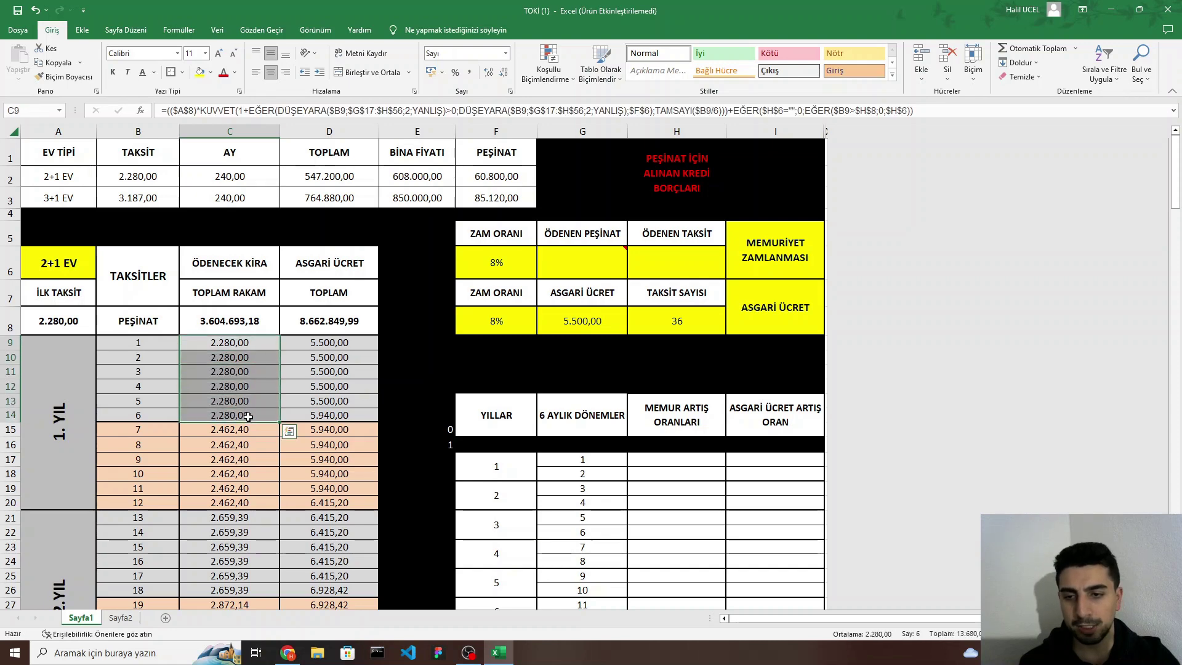
pyautogui.click(246, 427)
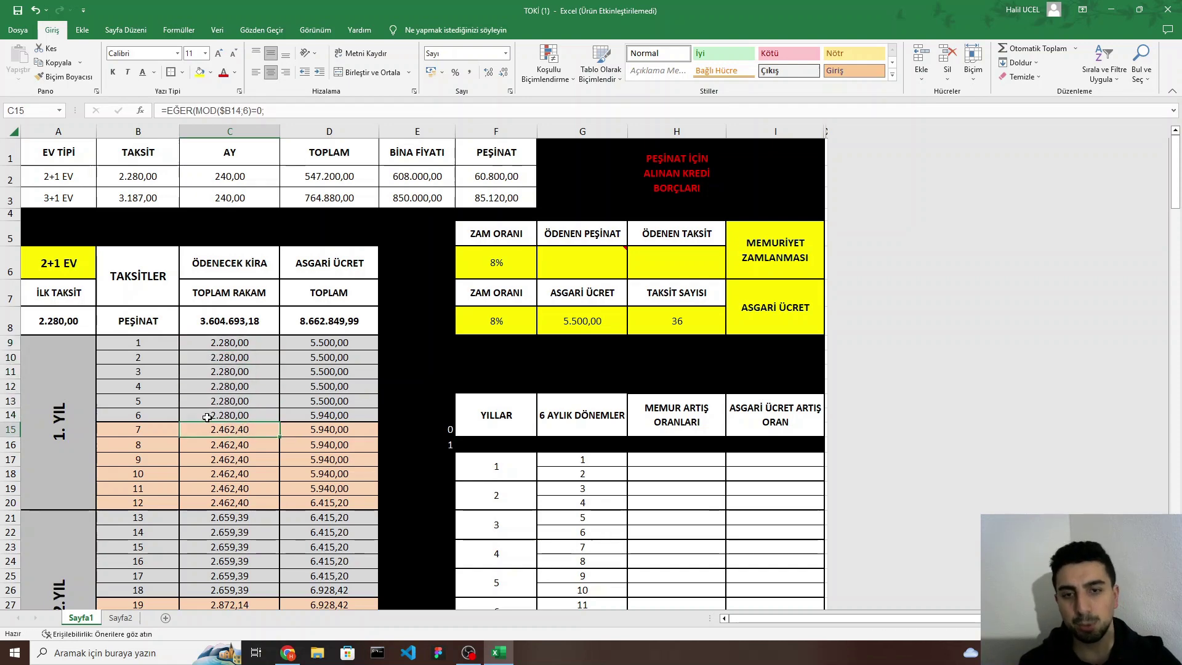
pyautogui.click(149, 658)
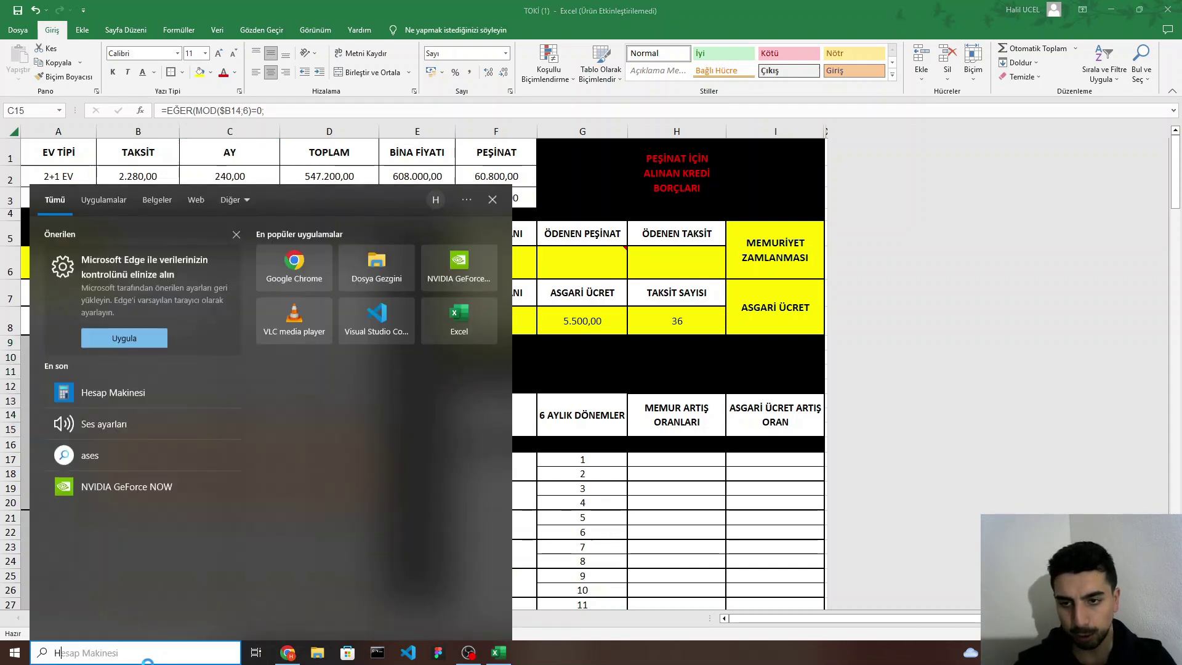
# - Launch Hesap Makinesi from Windows search, closing a browser that opened by mistake
pyautogui.write('hes')
pyautogui.press('Return')
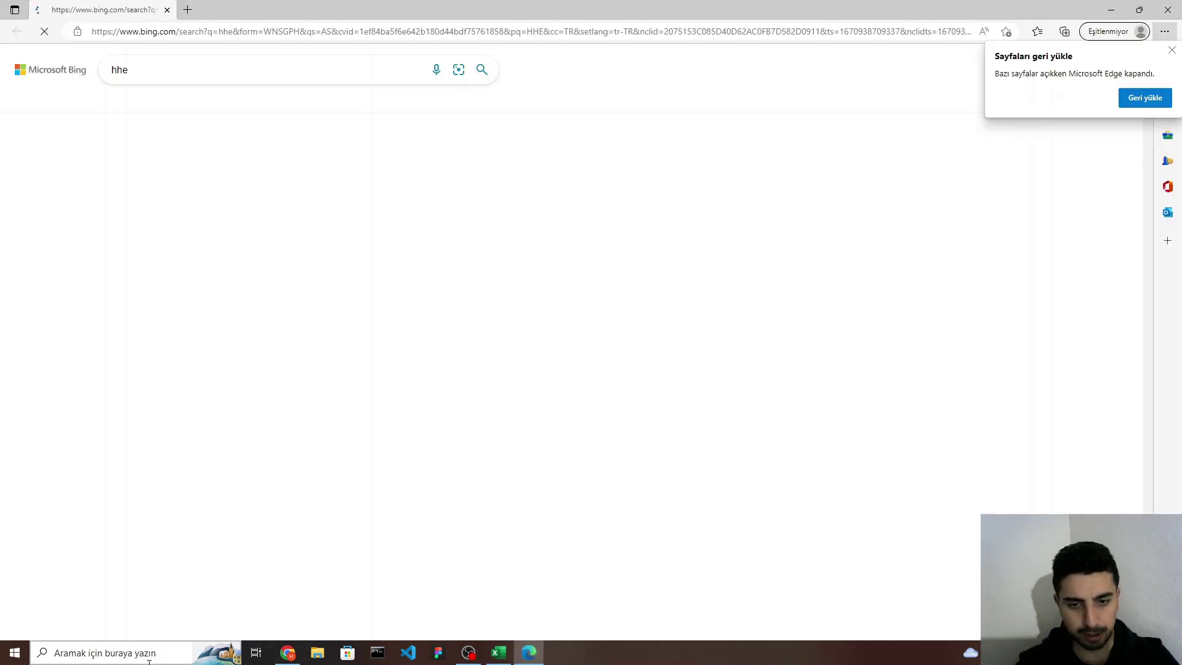
pyautogui.click(1172, 6)
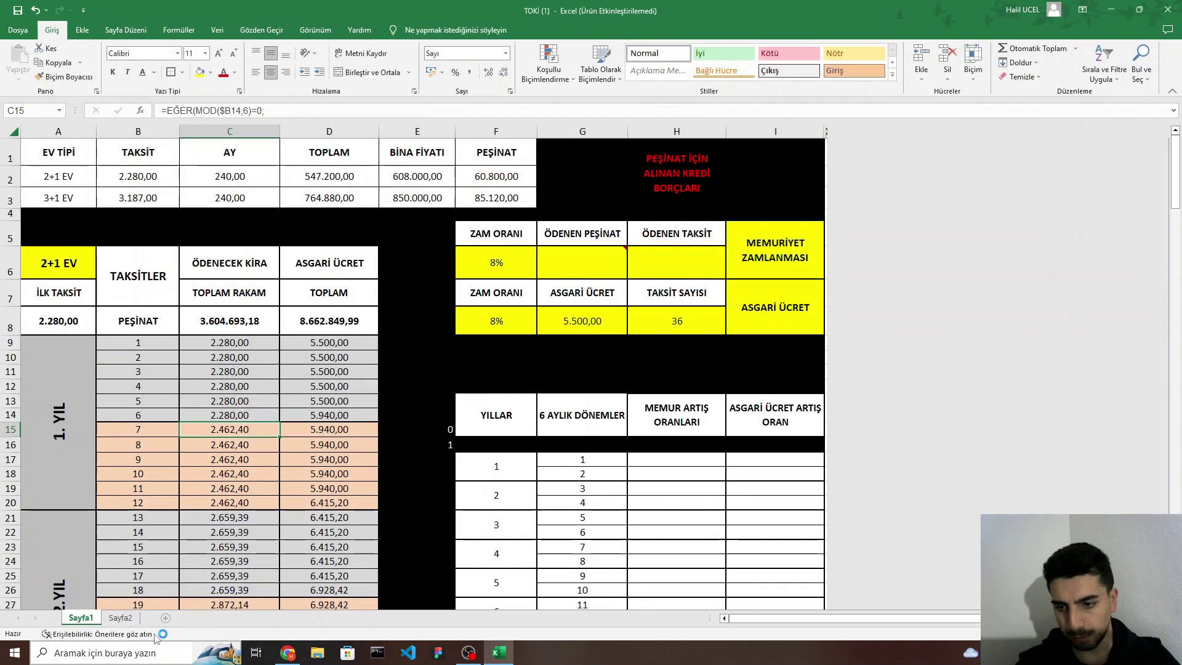
pyautogui.click(144, 654)
pyautogui.write('HESA')
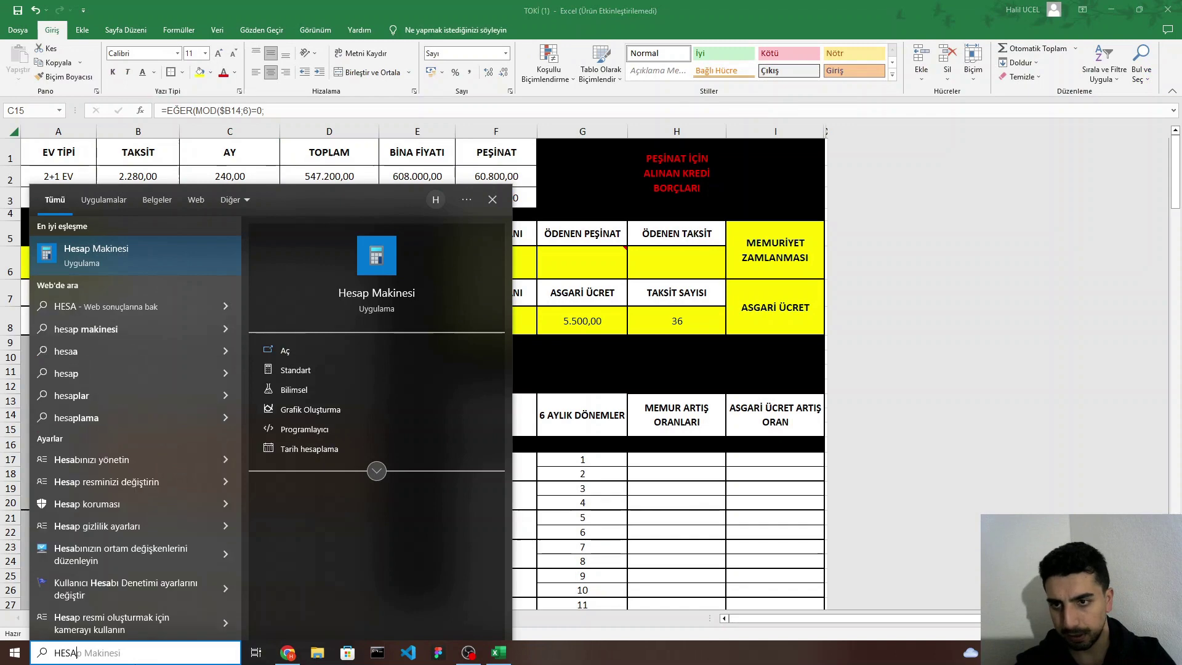
pyautogui.press('Return')
# - Compute 2280 × 1,08 = 2.462,4 to check month 7, then clear and minimize the calculator
pyautogui.write('2280')
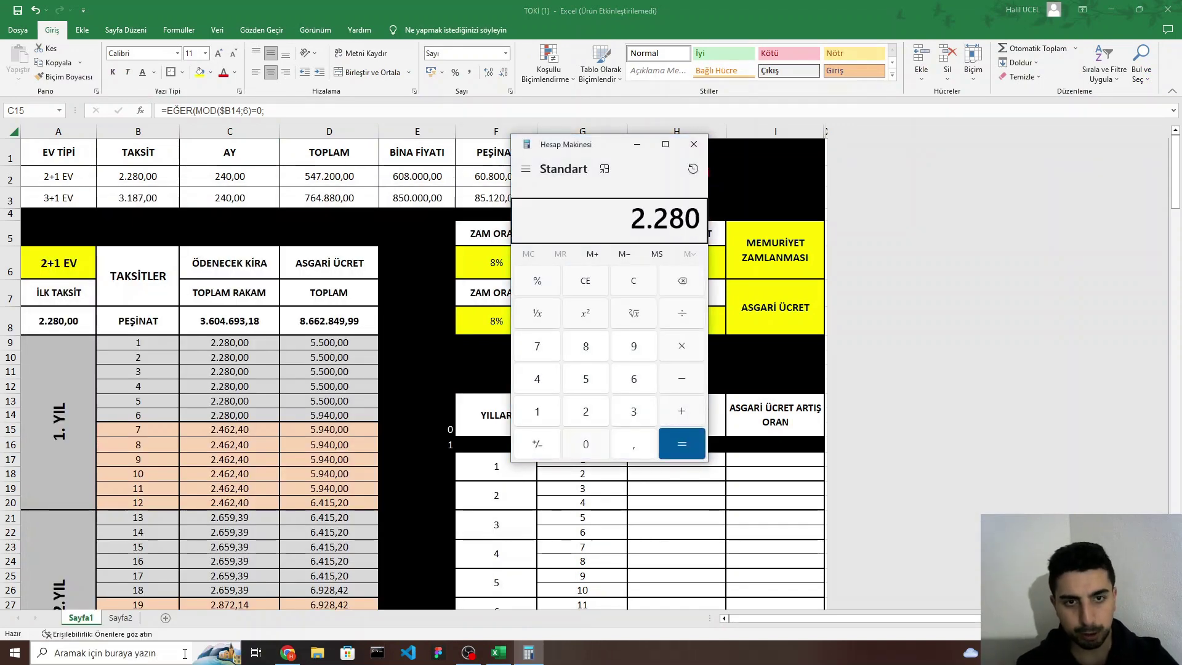
pyautogui.write('*1,08')
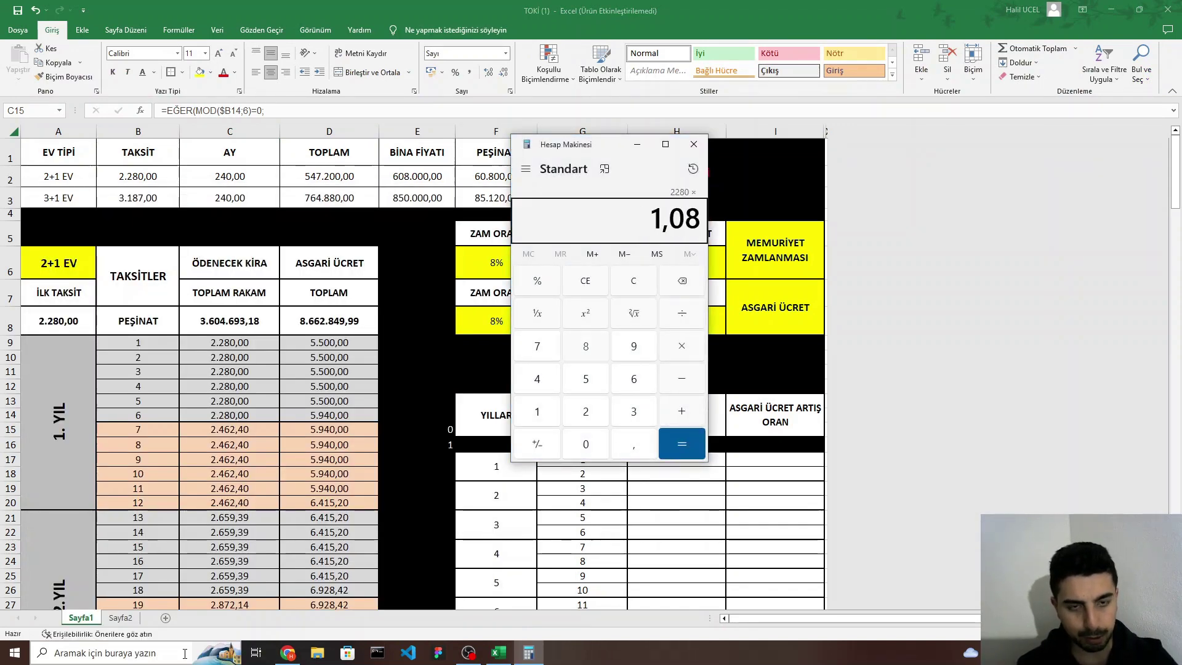
pyautogui.press('Return')
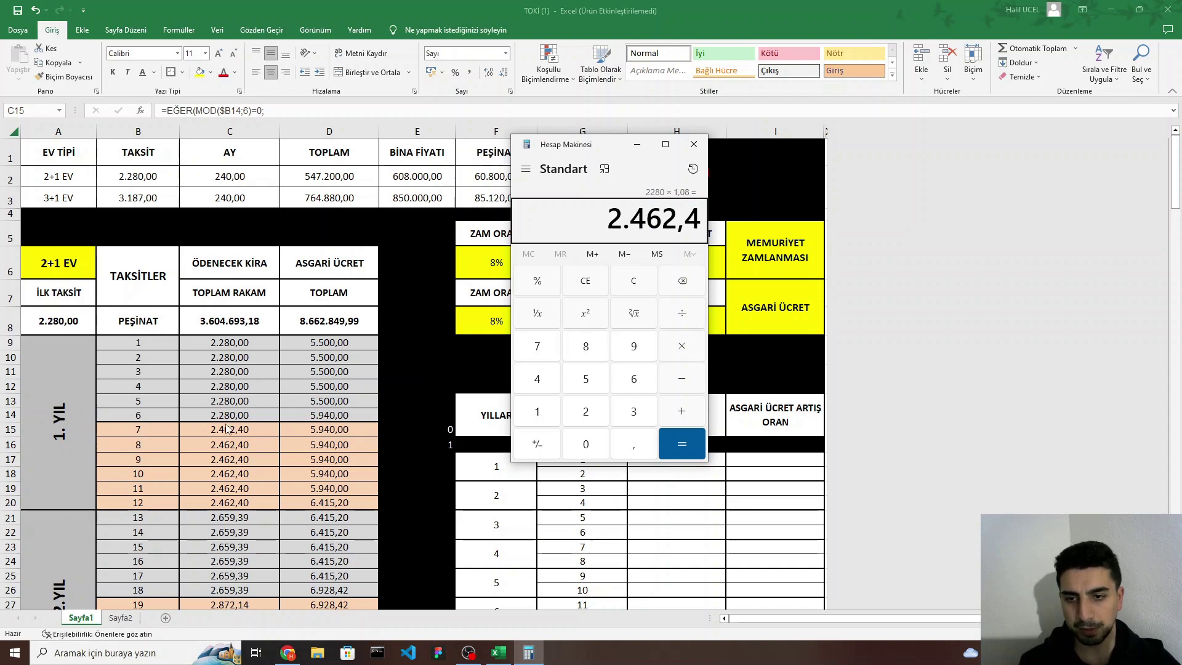
pyautogui.click(631, 278)
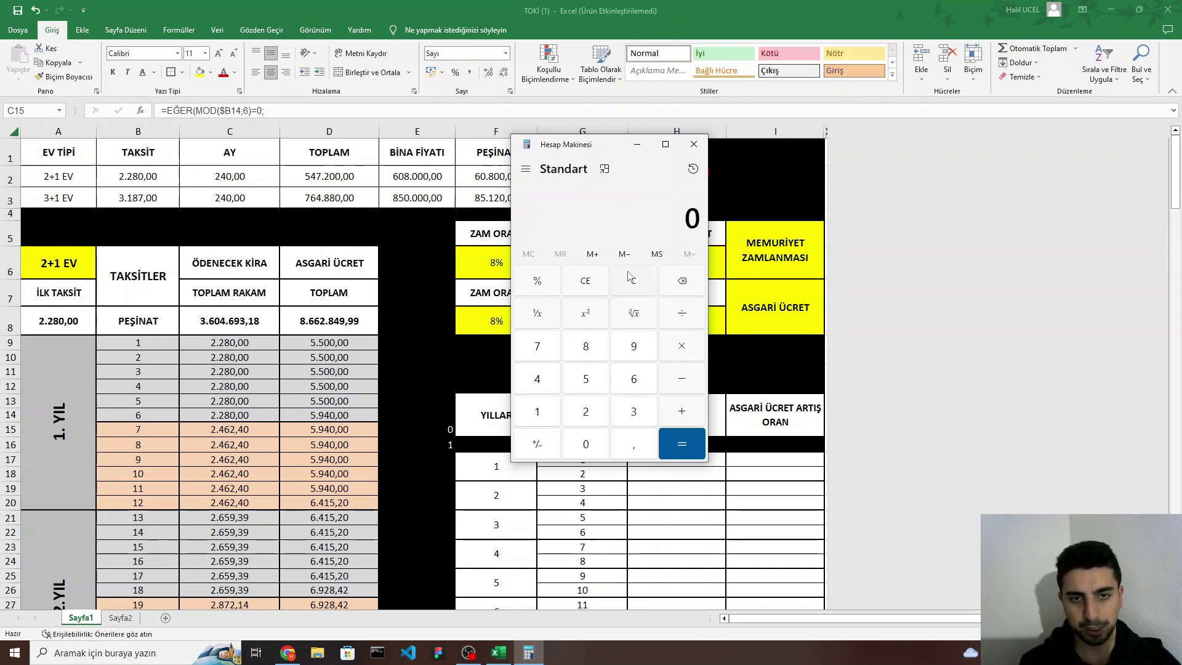
pyautogui.click(637, 144)
# - Change the ZAM ORANI rate in F6 from 8% to 15%
pyautogui.click(511, 259)
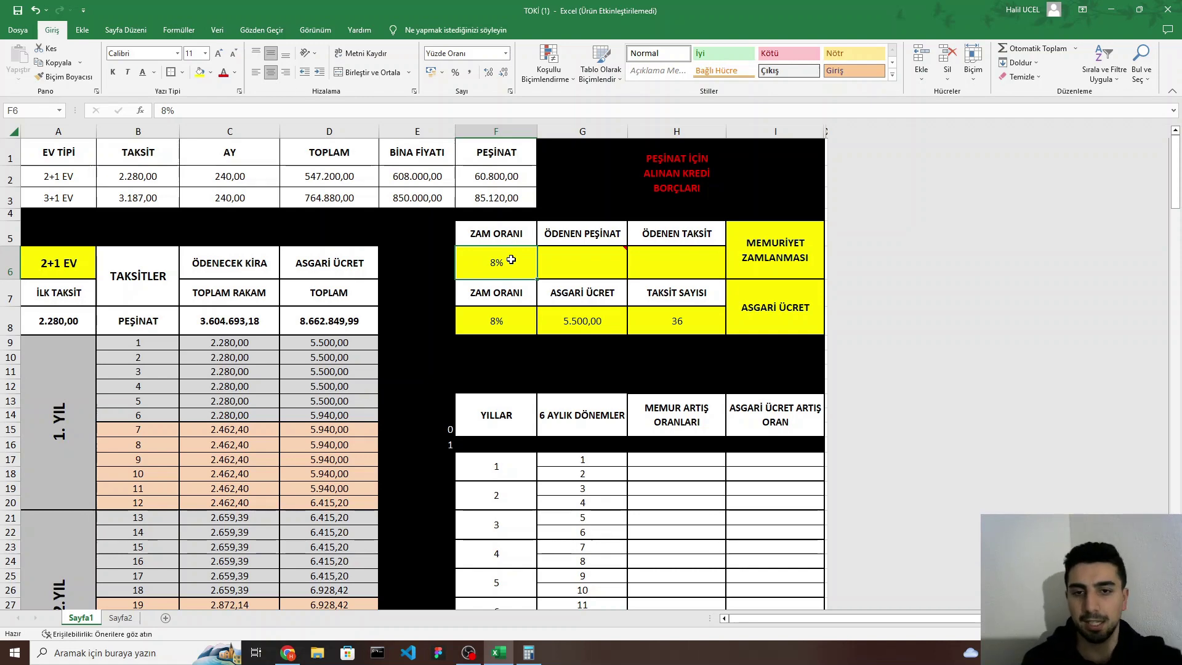
pyautogui.doubleClick(511, 260)
pyautogui.write('15')
pyautogui.press('Delete')
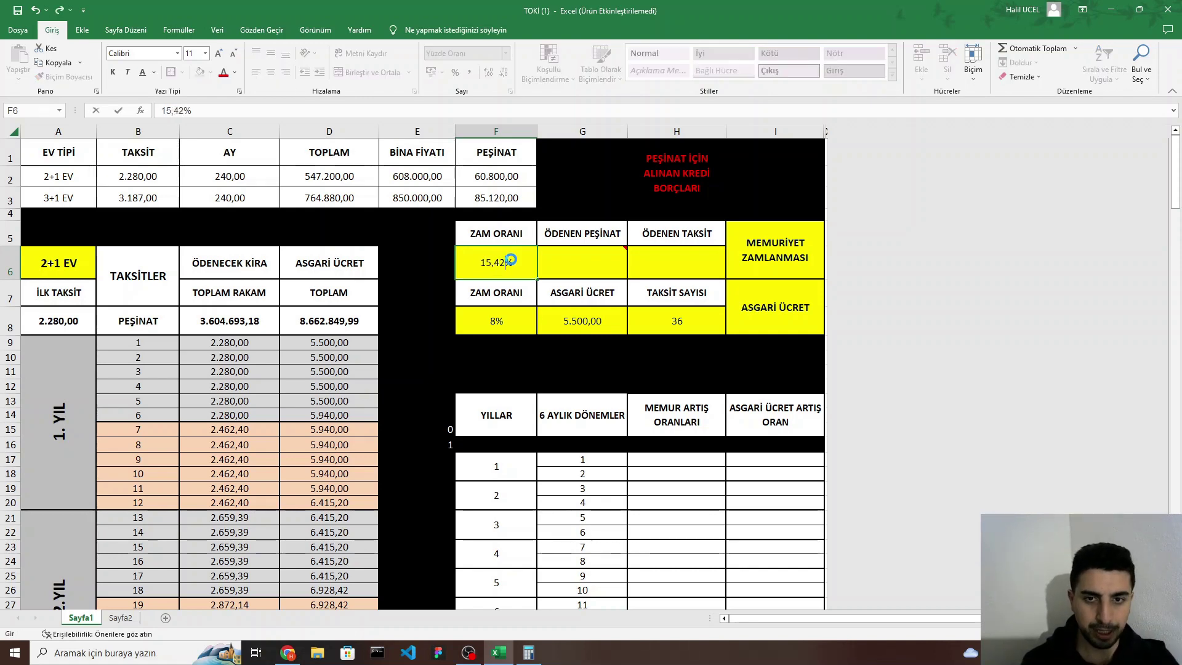
pyautogui.press('Return')
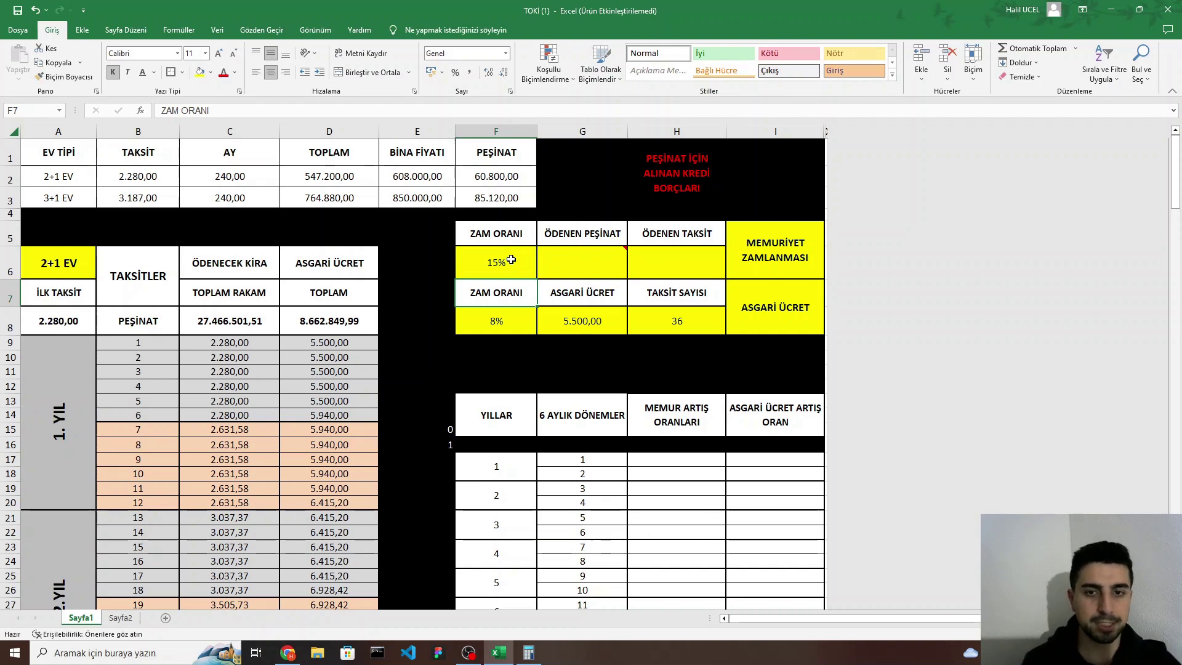
pyautogui.click(512, 260)
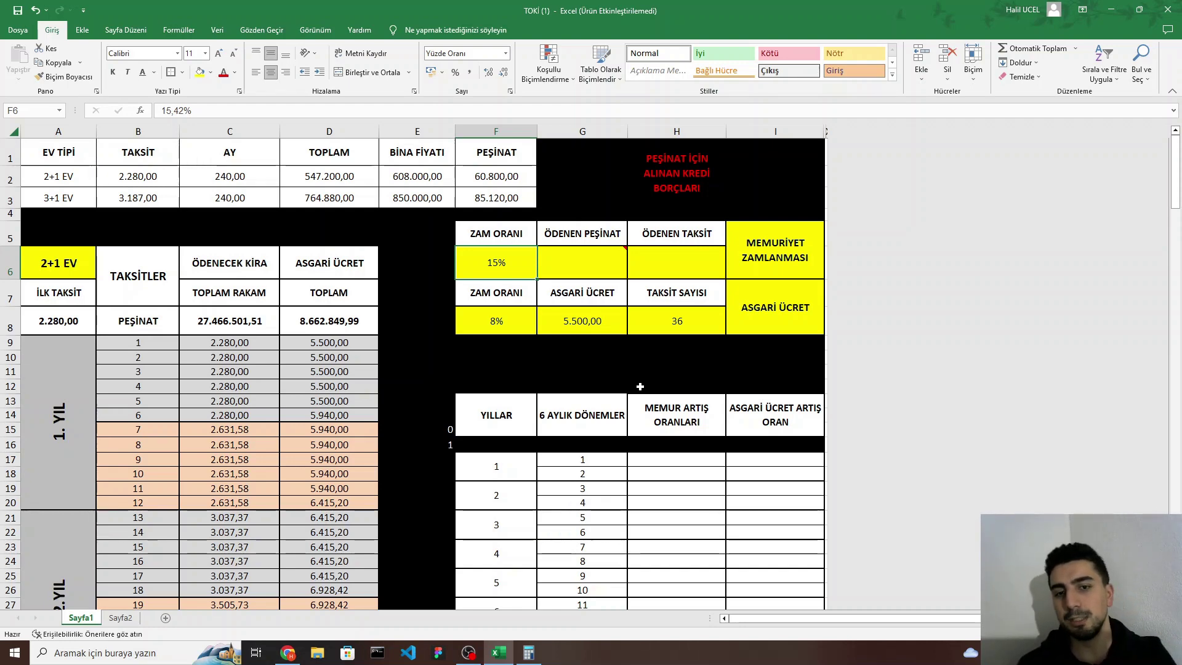
# - Set the F6 rate to 7% so installments become 2.439,60 from month 7
pyautogui.click(499, 235)
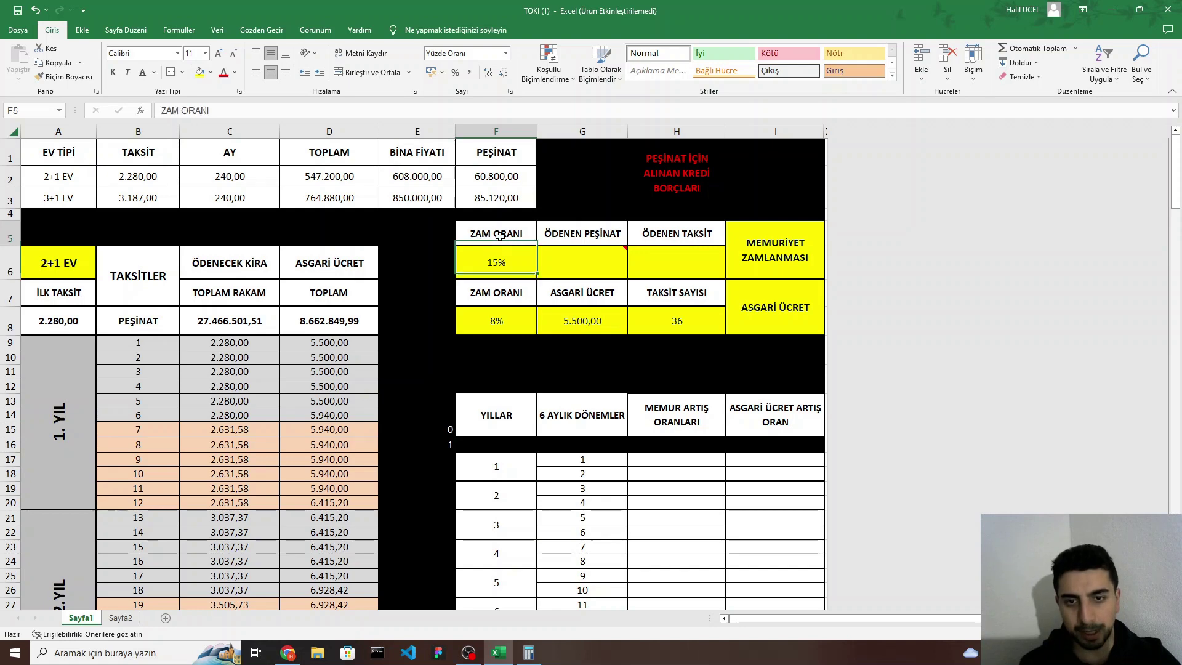
pyautogui.click(498, 255)
pyautogui.write('7')
pyautogui.press('Return')
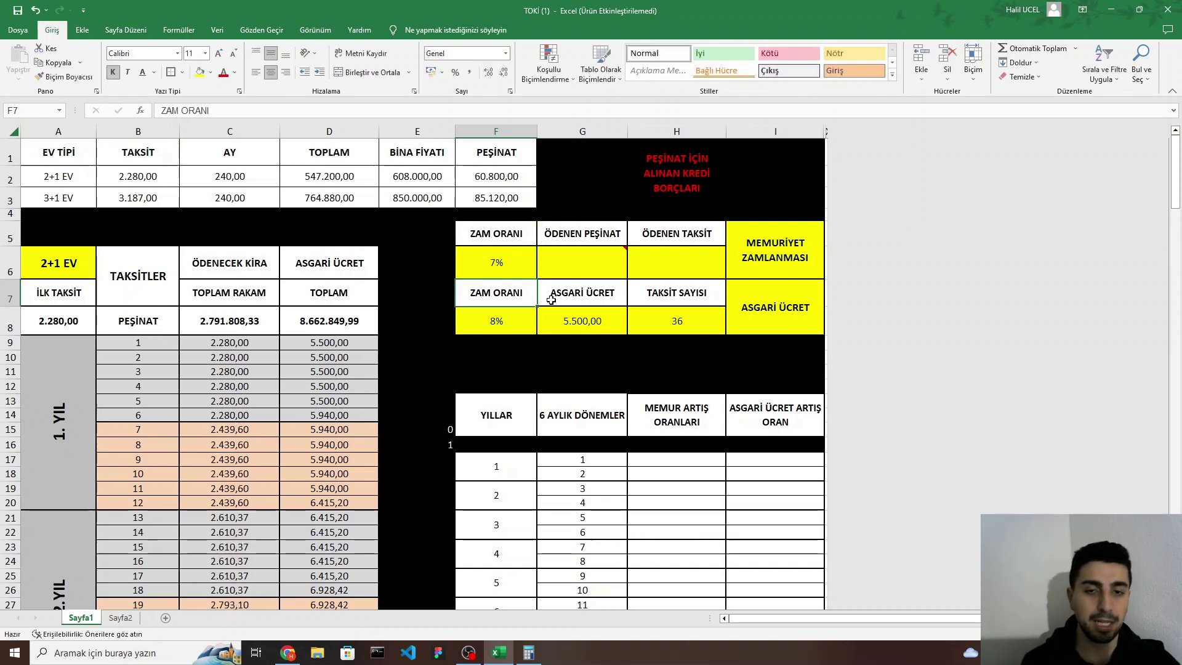
pyautogui.click(486, 248)
pyautogui.click(234, 342)
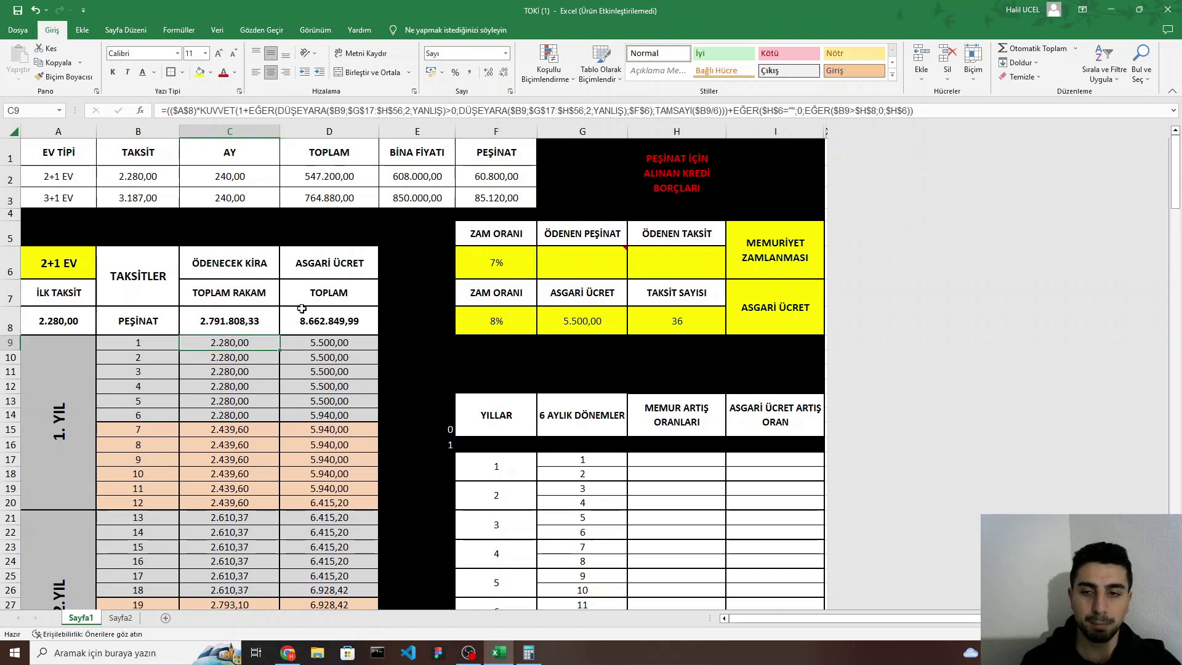
pyautogui.click(518, 248)
pyautogui.click(269, 352)
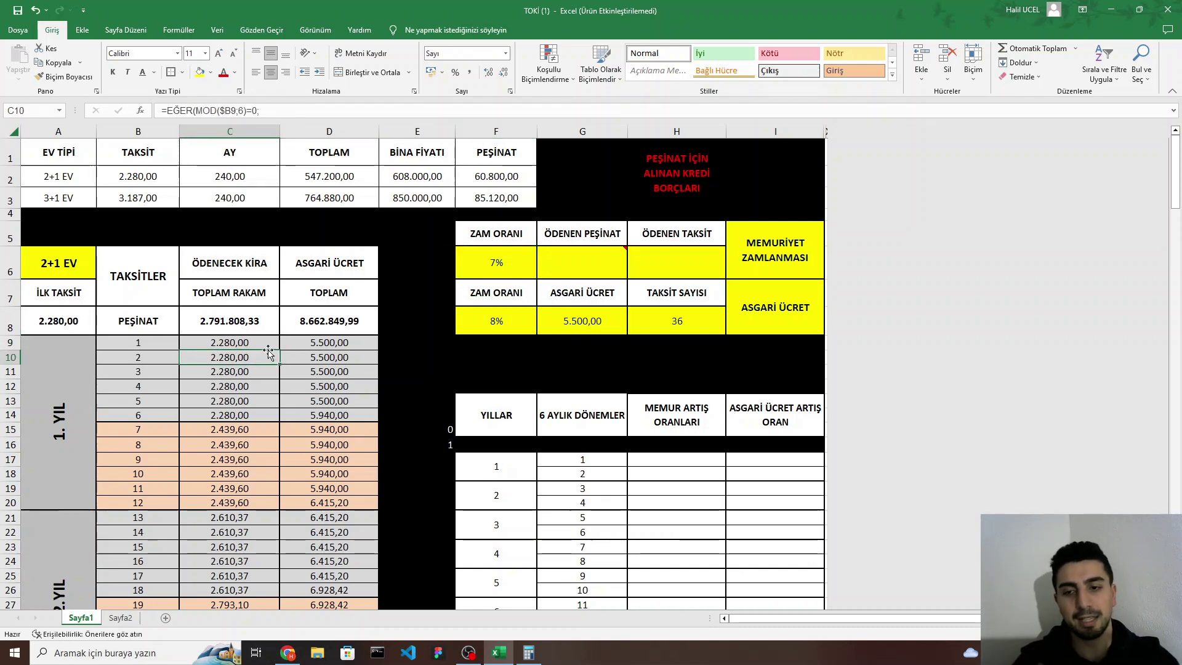
pyautogui.click(234, 415)
pyautogui.click(233, 460)
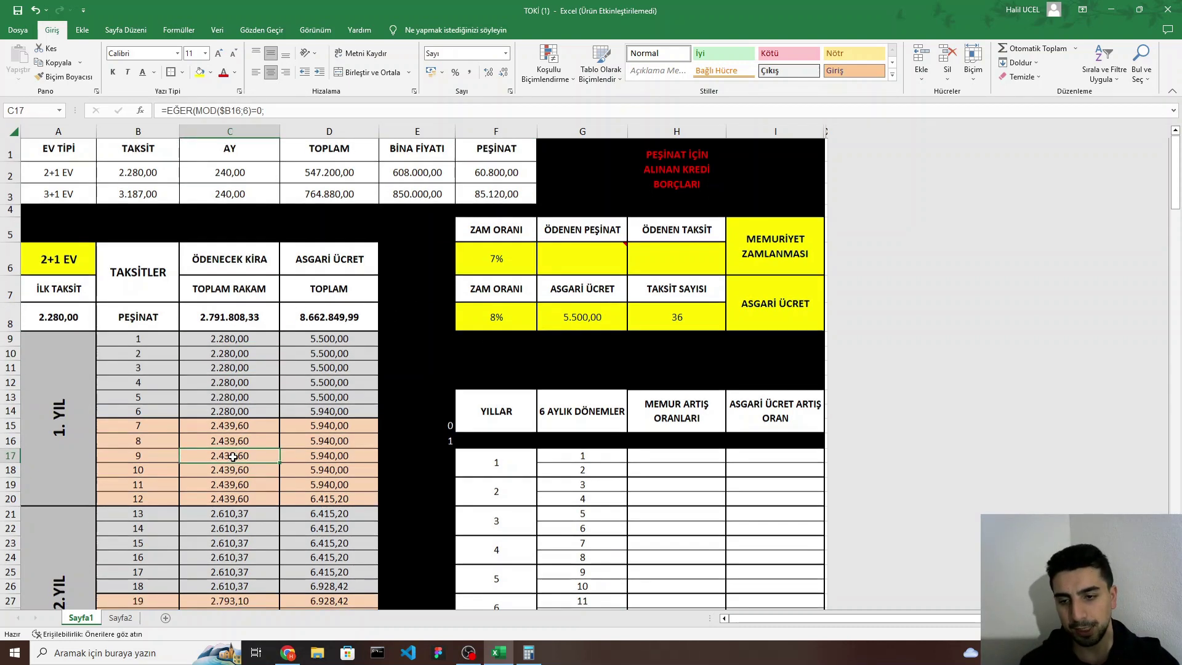
pyautogui.scroll(-3, 233, 457)
pyautogui.scroll(-4, 237, 431)
pyautogui.scroll(-3, 243, 400)
pyautogui.click(234, 276)
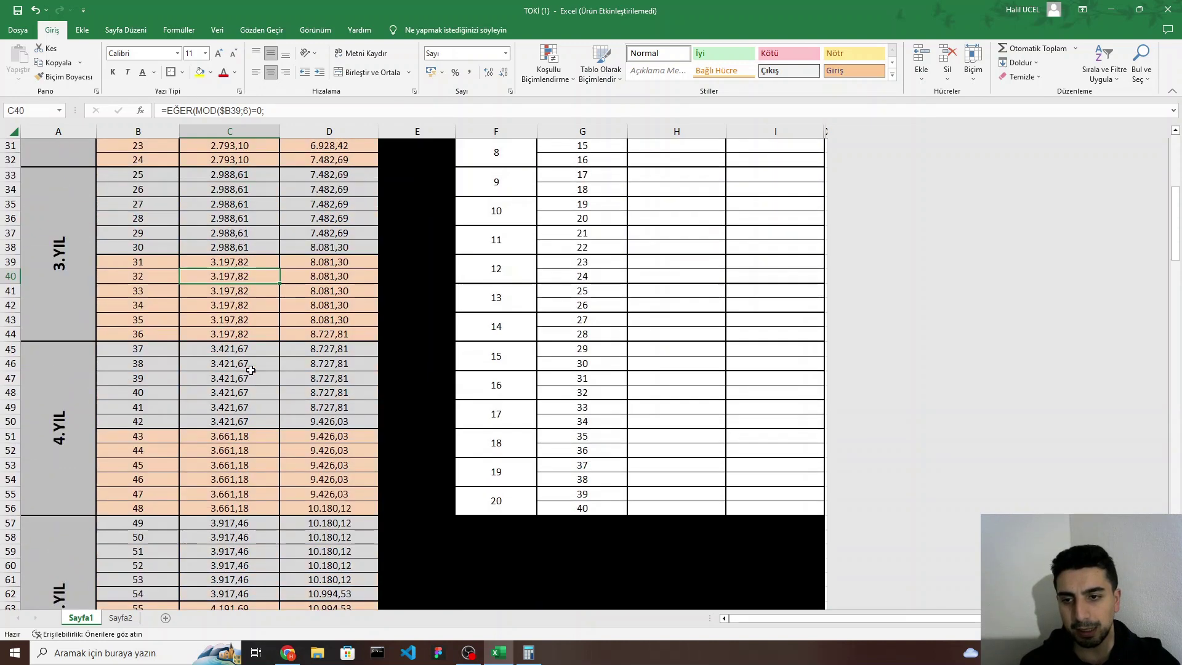
pyautogui.scroll(-3, 250, 370)
pyautogui.scroll(-6, 250, 375)
pyautogui.scroll(-4, 250, 382)
pyautogui.scroll(-10, 249, 392)
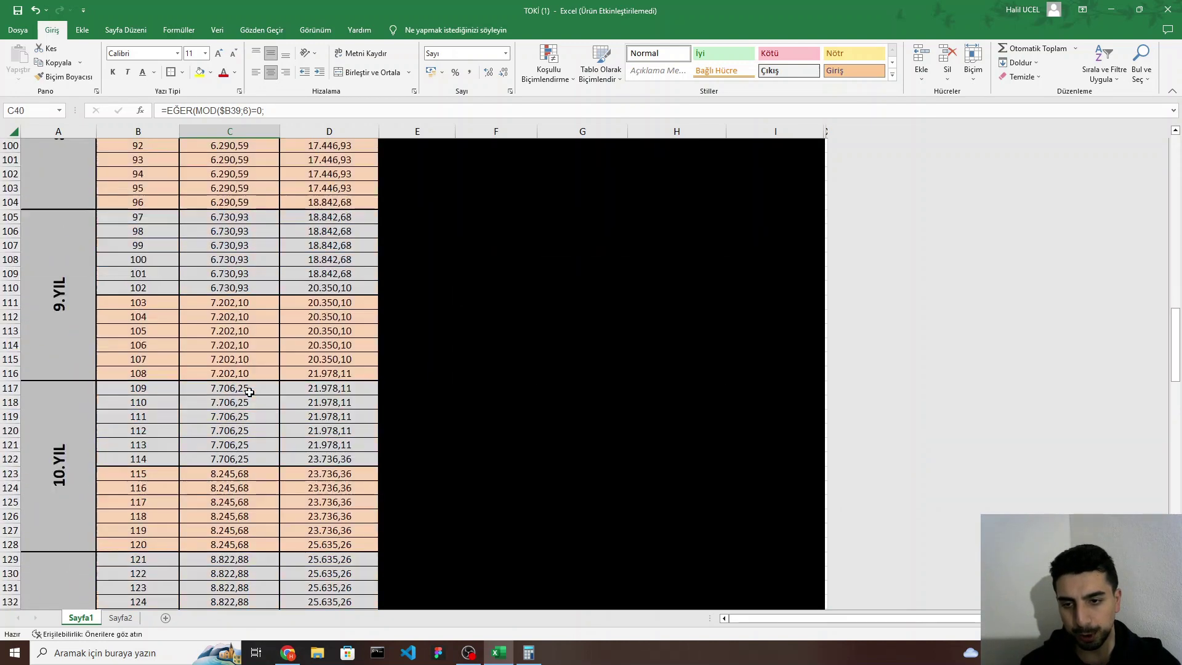
pyautogui.scroll(-5, 249, 392)
pyautogui.click(246, 403)
pyautogui.hotkey('ctrl', 'Down')
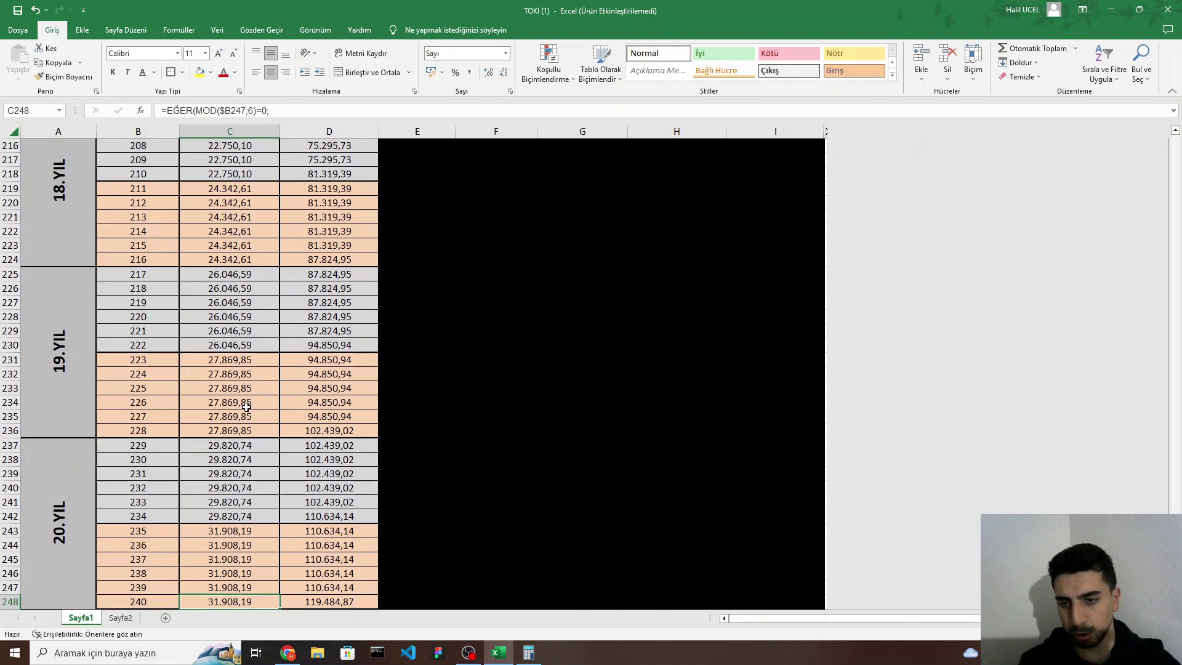
pyautogui.scroll(-4, 246, 406)
pyautogui.click(241, 361)
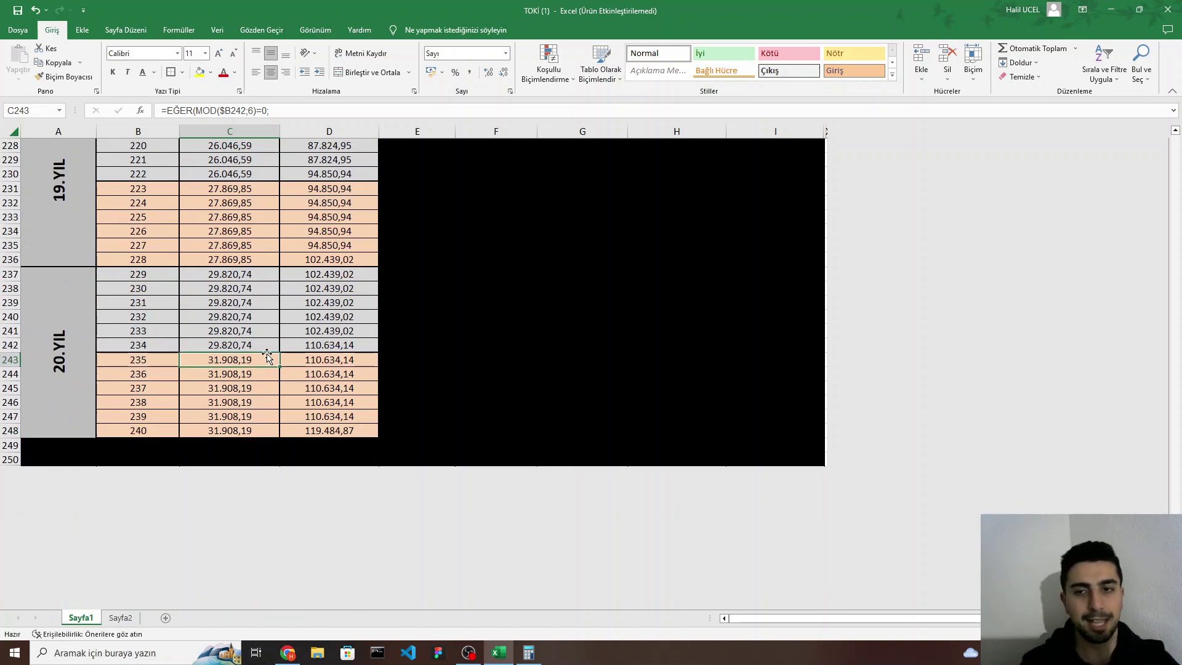
pyautogui.press('Up')
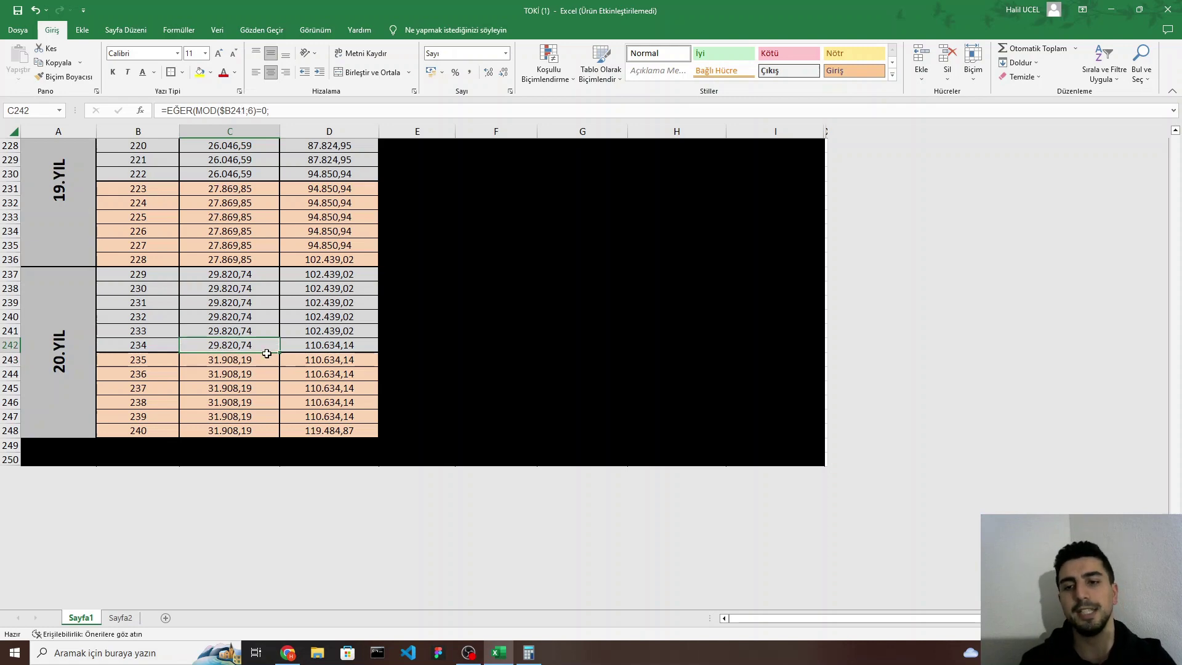
pyautogui.hotkey('ctrl', 'Up')
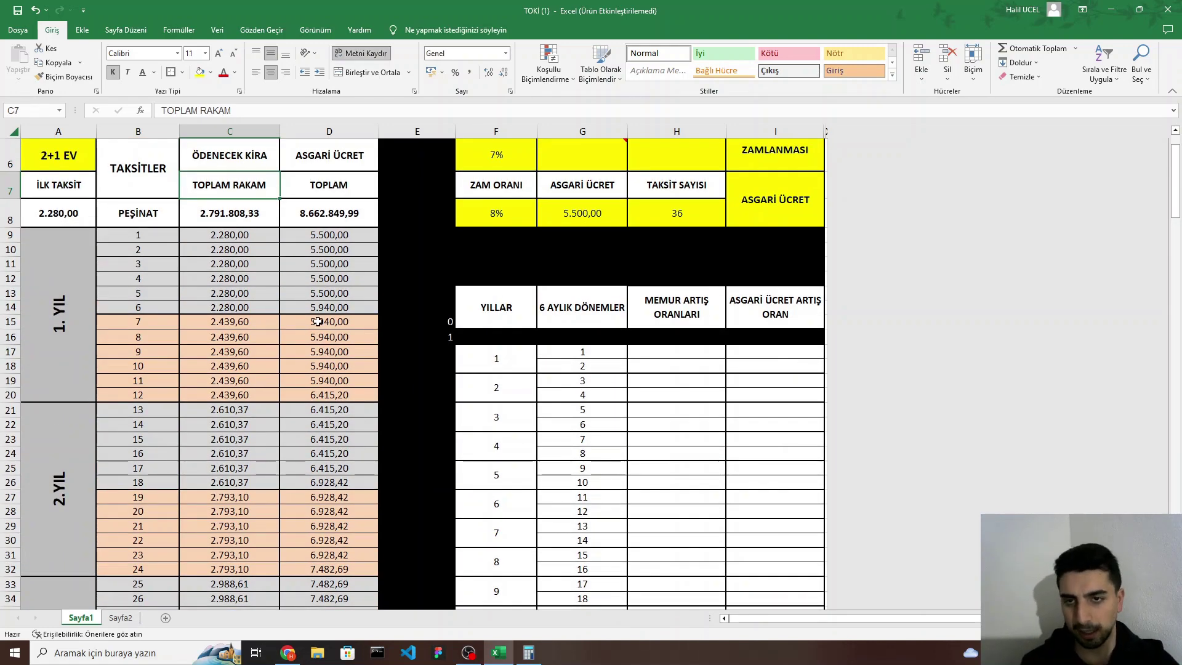
# - Select the first period's cell in the MEMUR ARTIŞ ORANLARI raise-rate table
pyautogui.scroll(2, 317, 322)
pyautogui.click(496, 263)
pyautogui.moveTo(581, 262)
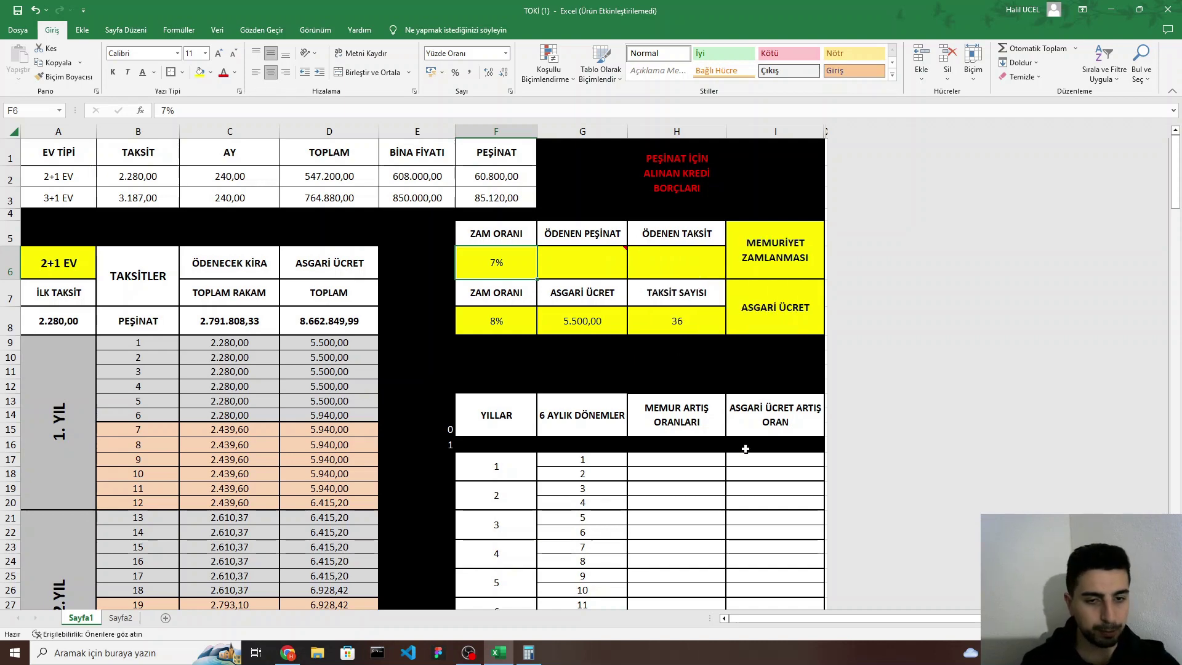
pyautogui.click(701, 456)
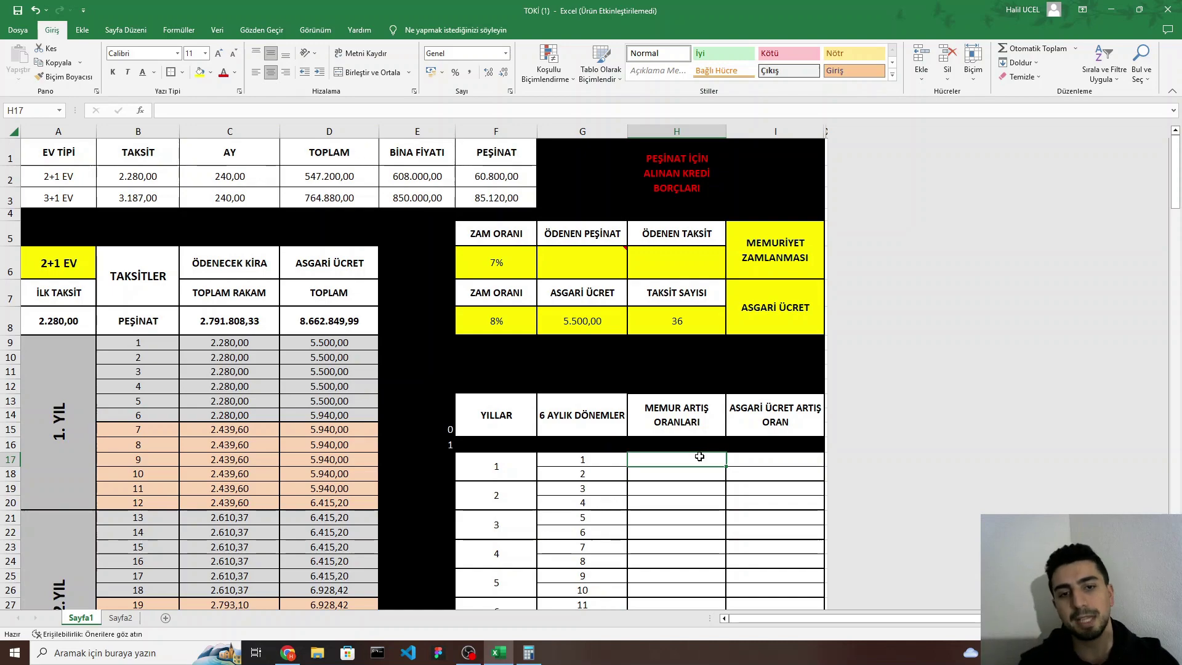
pyautogui.scroll(-2, 690, 505)
pyautogui.scroll(-3, 673, 344)
pyautogui.scroll(-3, 665, 455)
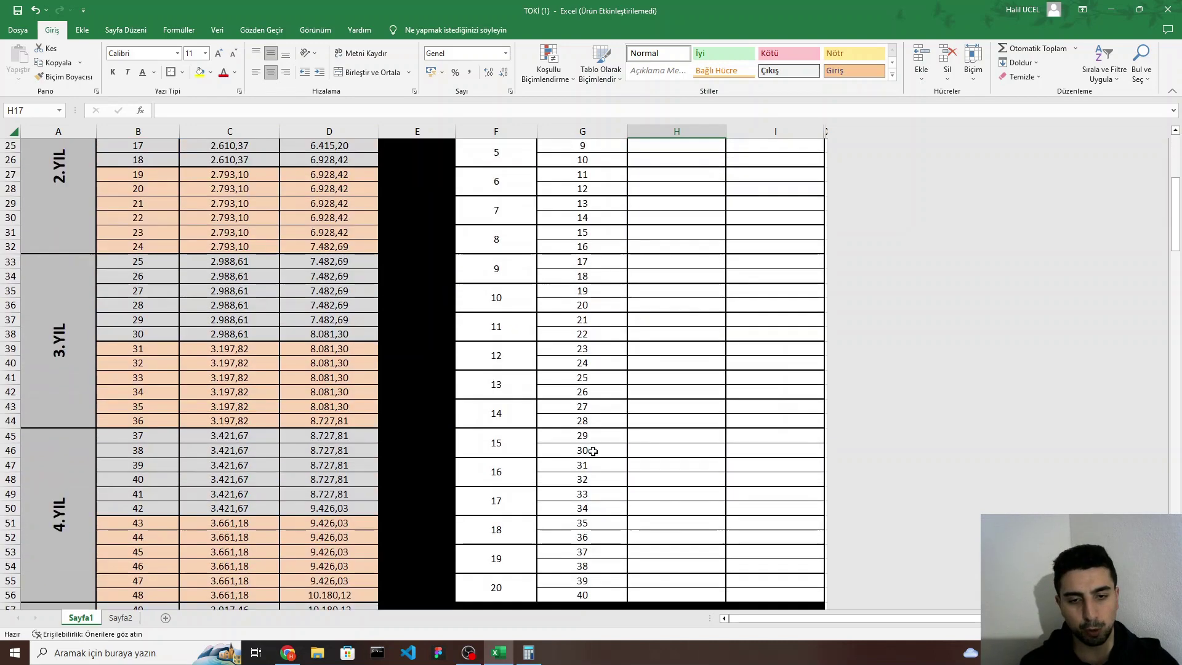
pyautogui.scroll(3, 653, 554)
pyautogui.scroll(5, 669, 480)
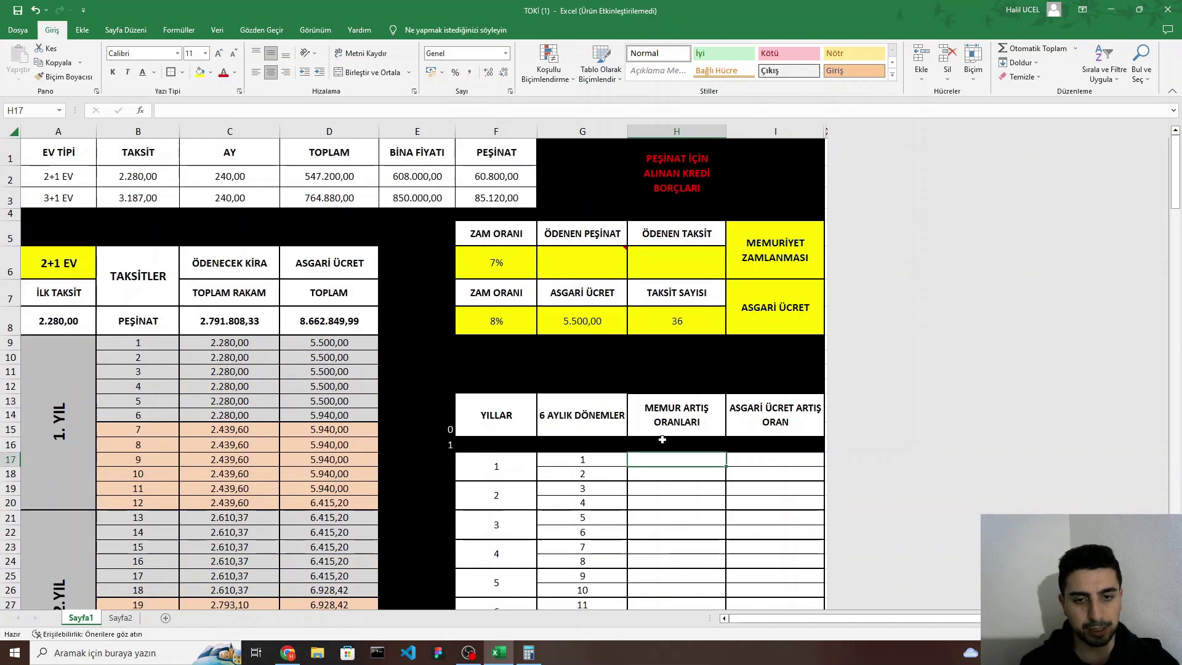
pyautogui.click(662, 501)
pyautogui.click(663, 458)
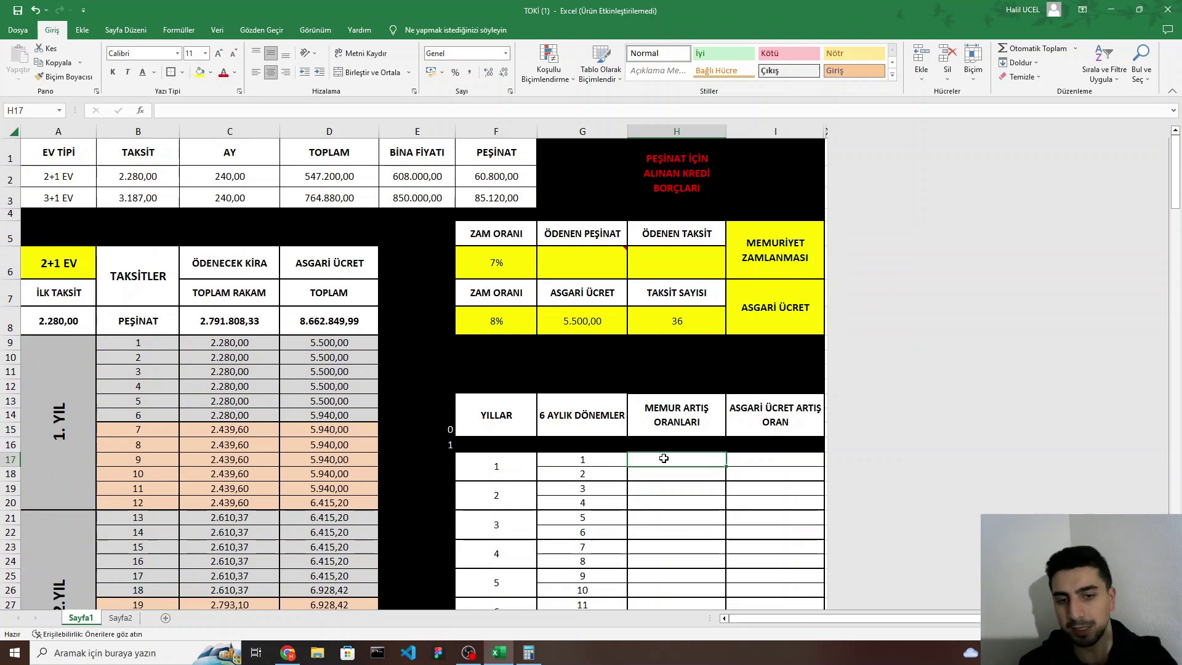
# - Enter 0,1542 as the first period's raise rate after validation rejects 15,42
pyautogui.write('15,')
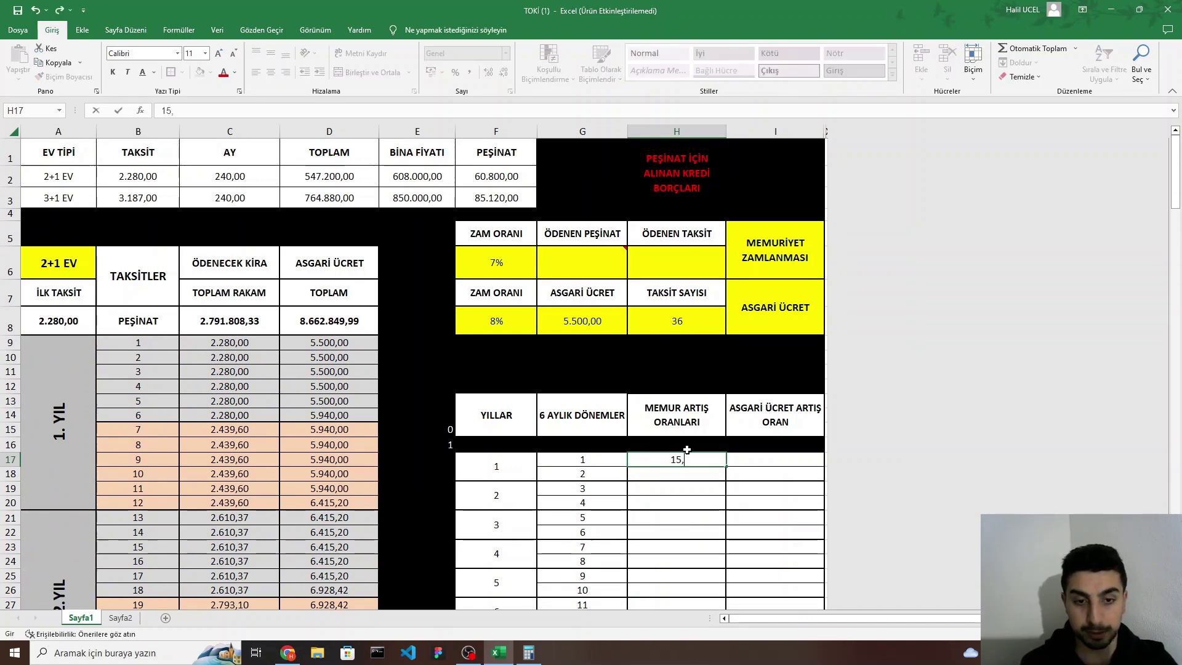
pyautogui.write('42')
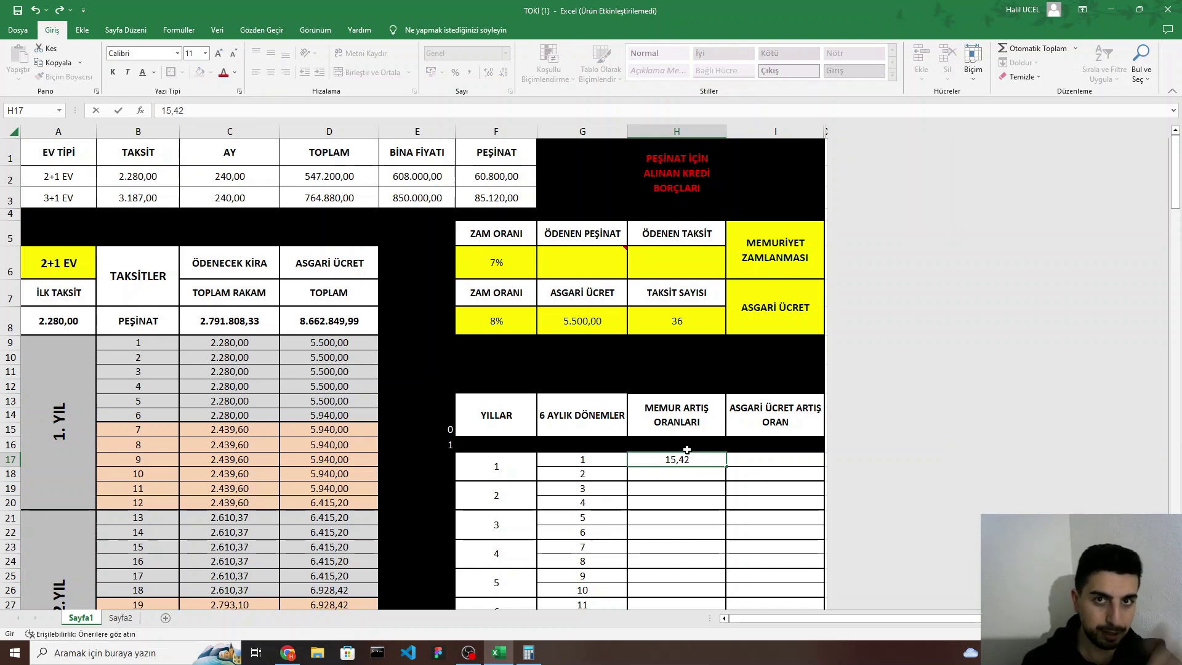
pyautogui.press('Return')
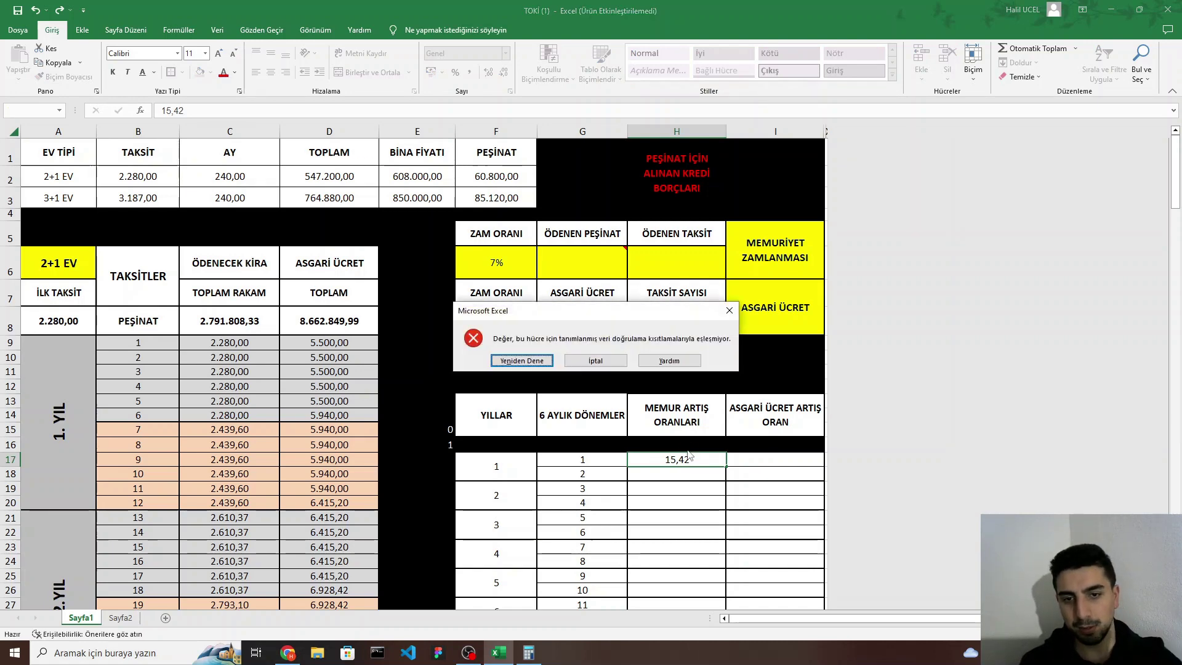
pyautogui.press('Escape')
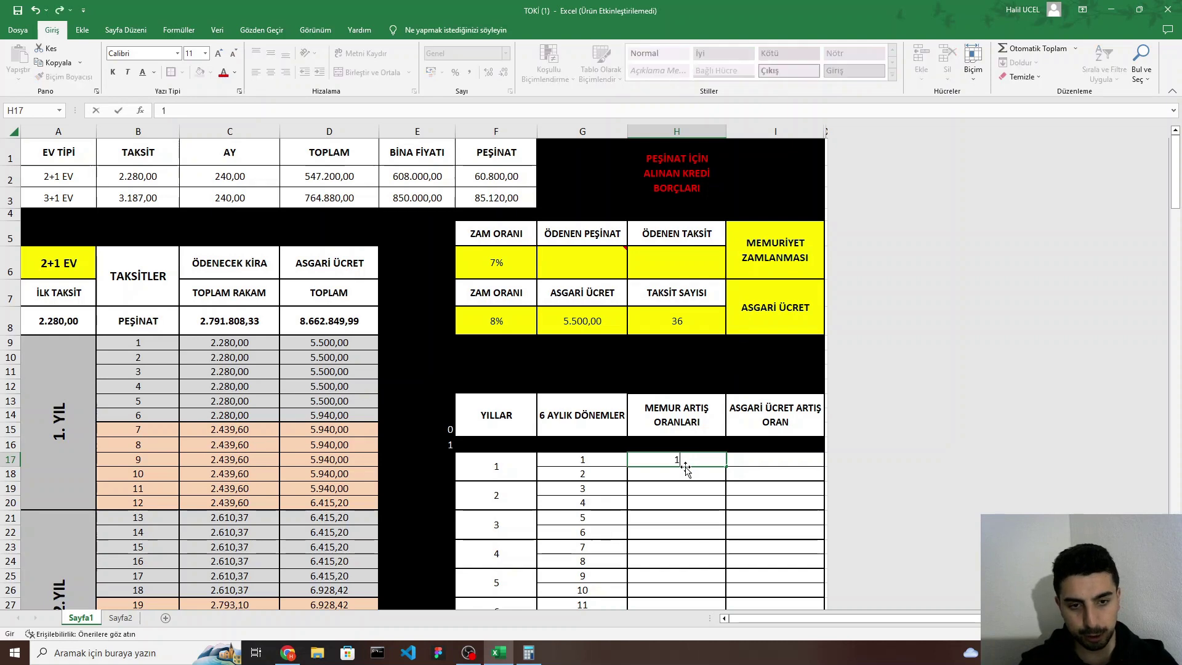
pyautogui.write('0,1542')
pyautogui.press('Return')
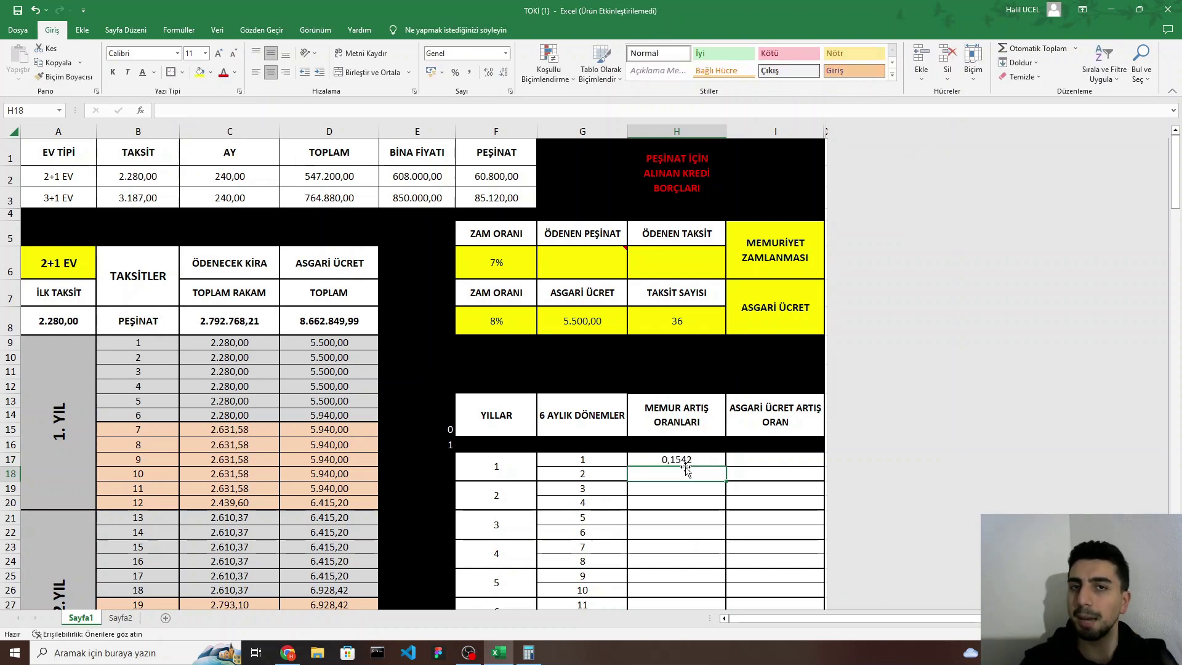
# - Enter 0,1126 for the second period, then review the ZAM ORANI and lower rate cells
pyautogui.write('0,11')
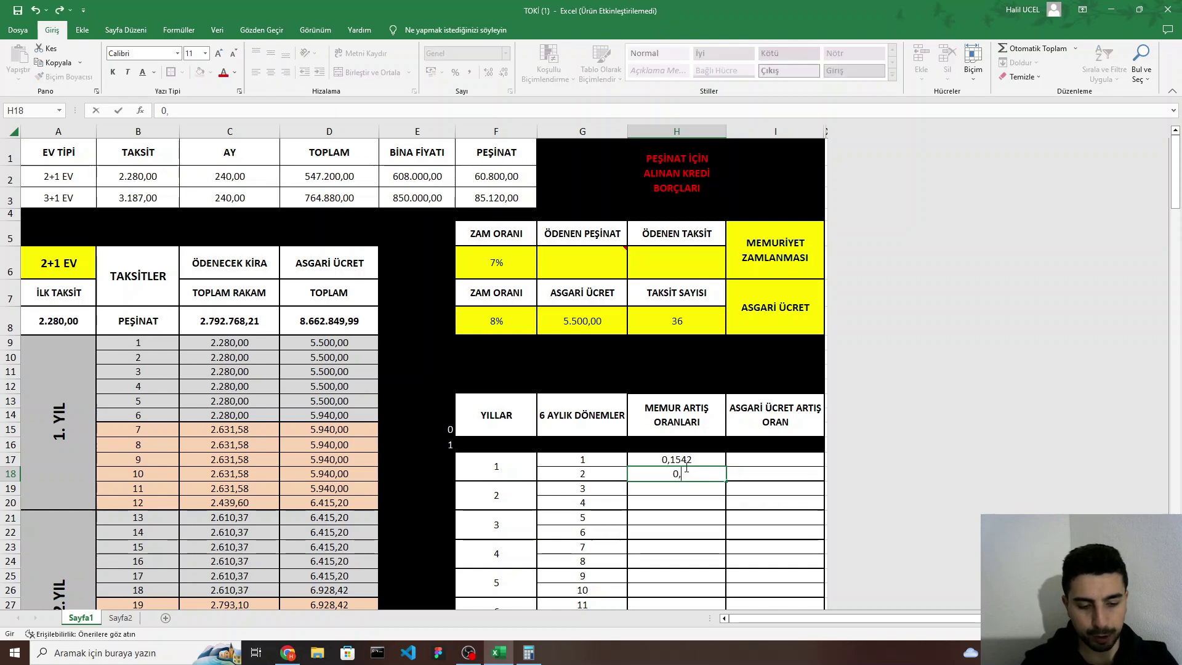
pyautogui.write('26')
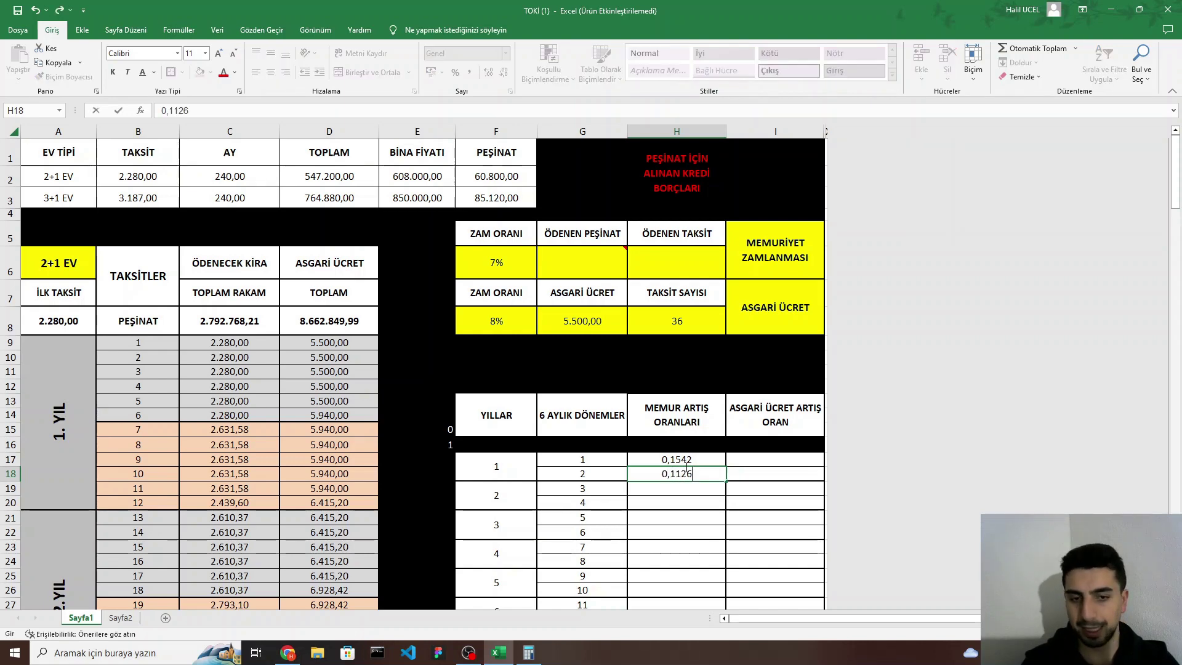
pyautogui.press('Return')
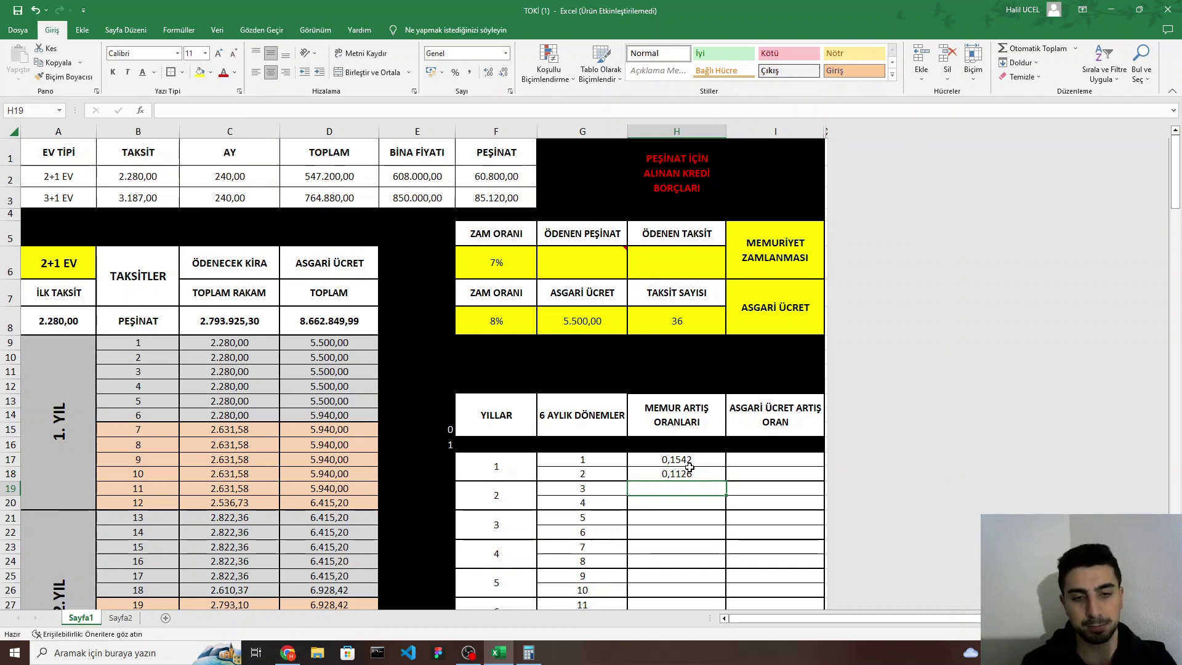
pyautogui.click(678, 497)
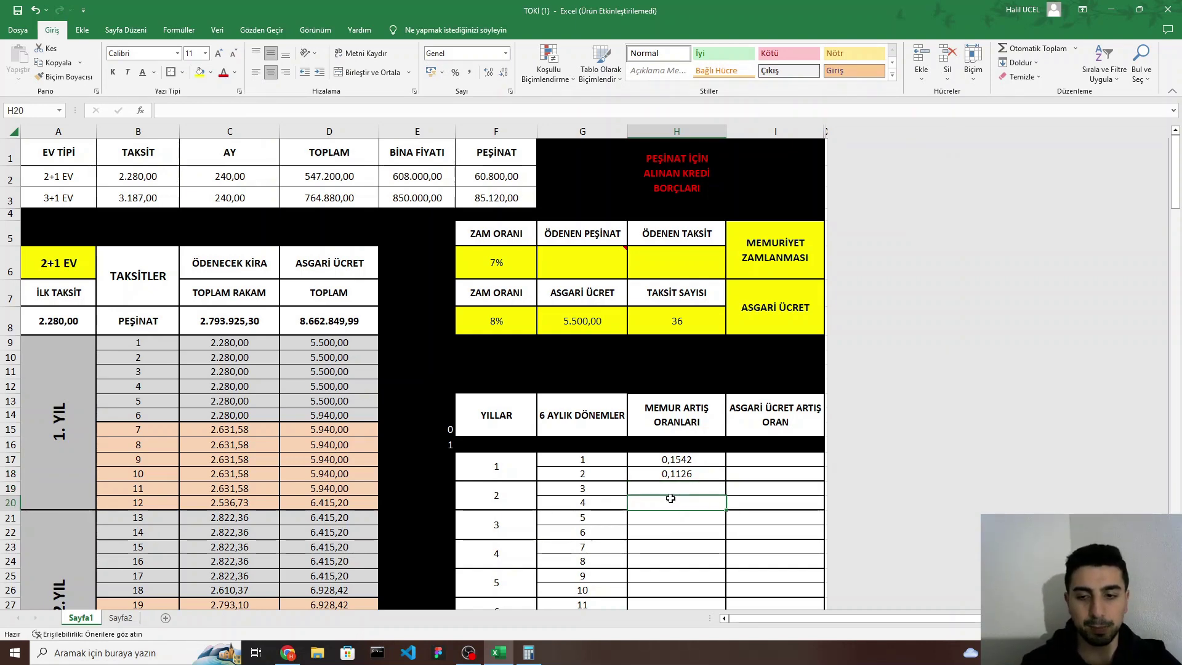
pyautogui.click(487, 271)
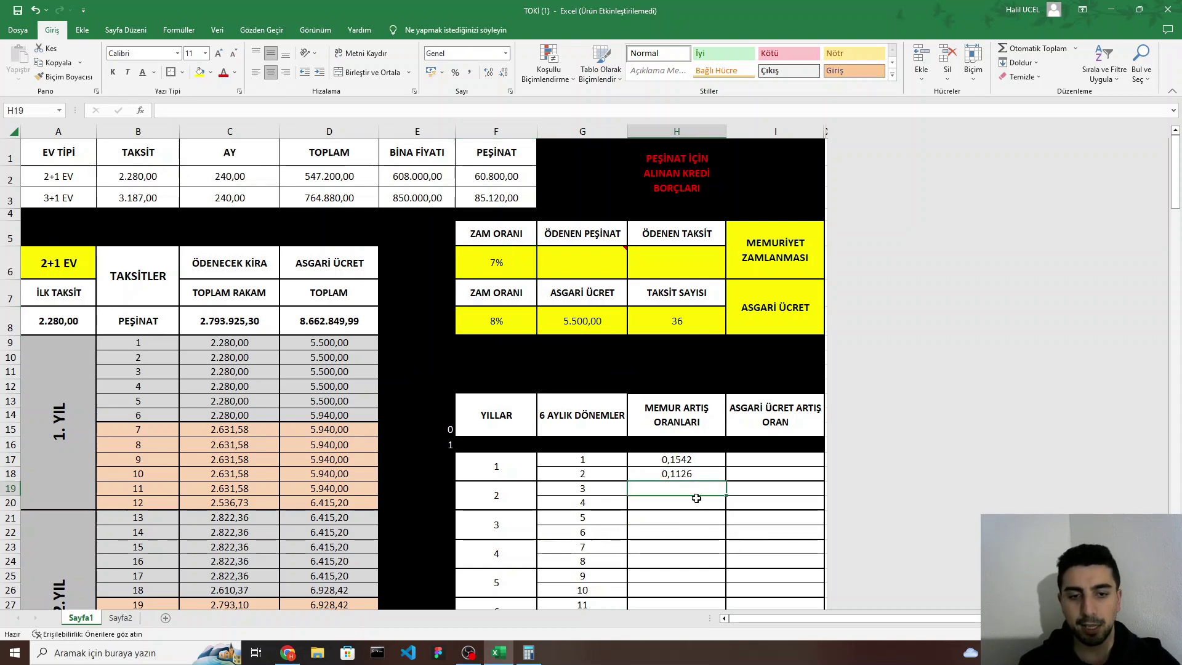
pyautogui.click(690, 584)
# - Review the ZAM ORANI values, raise-rate entries and the first ASGARİ ÜCRET formula in D9
pyautogui.click(493, 263)
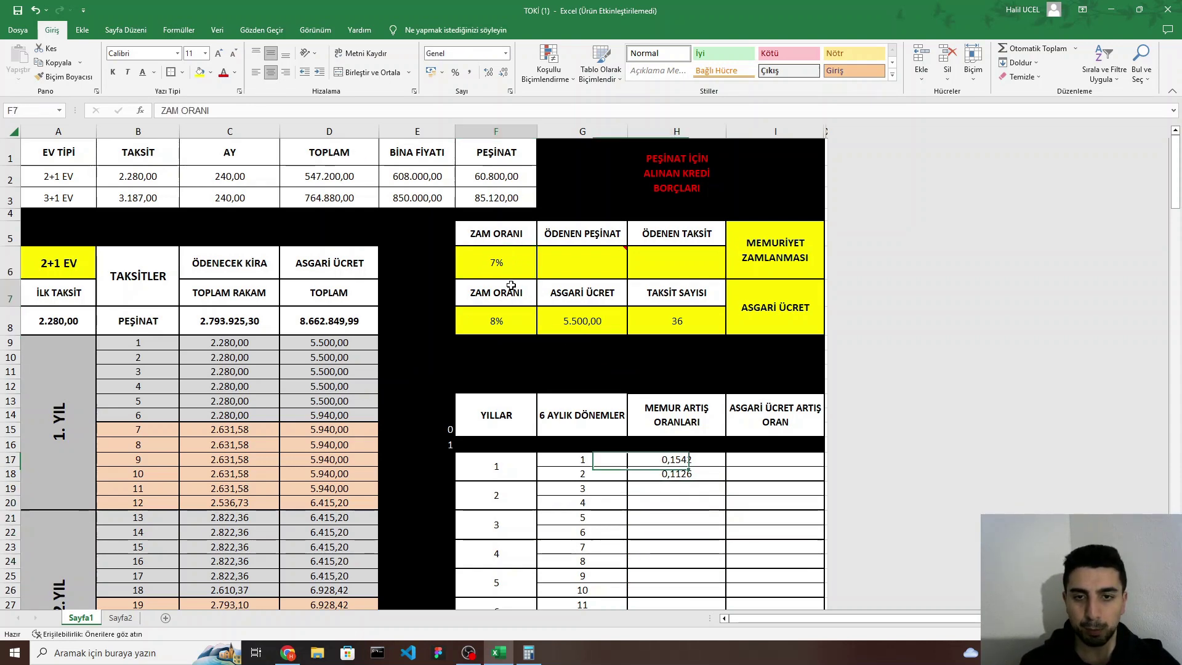
pyautogui.click(678, 478)
pyautogui.press('Up')
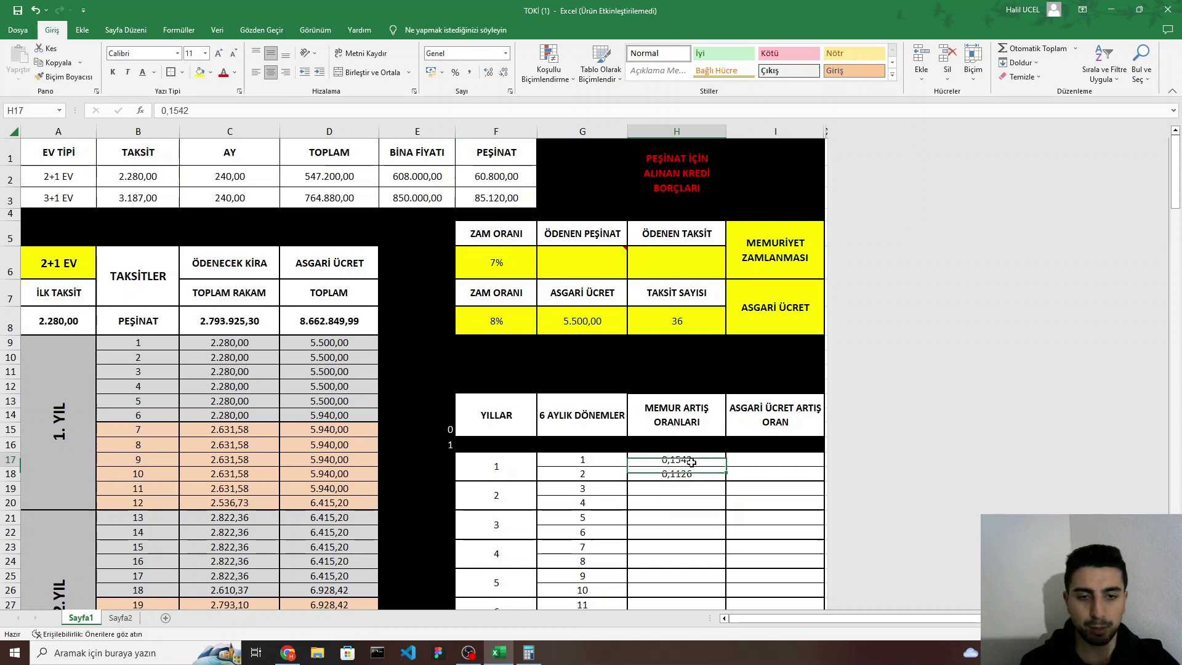
pyautogui.click(675, 498)
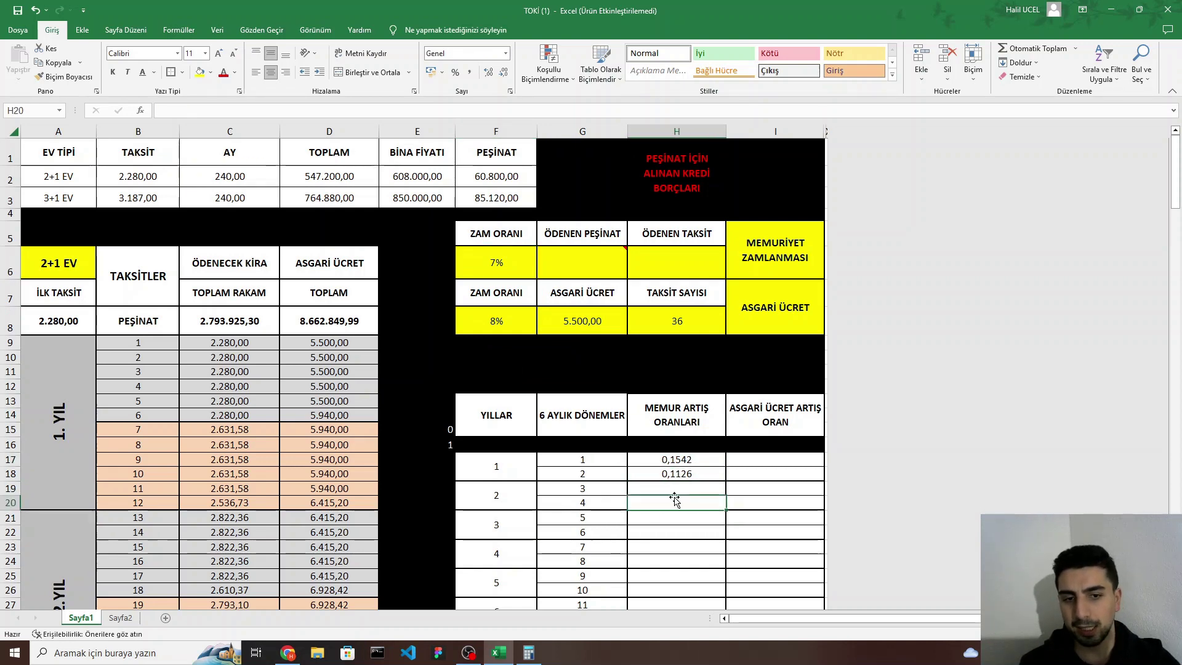
pyautogui.click(527, 290)
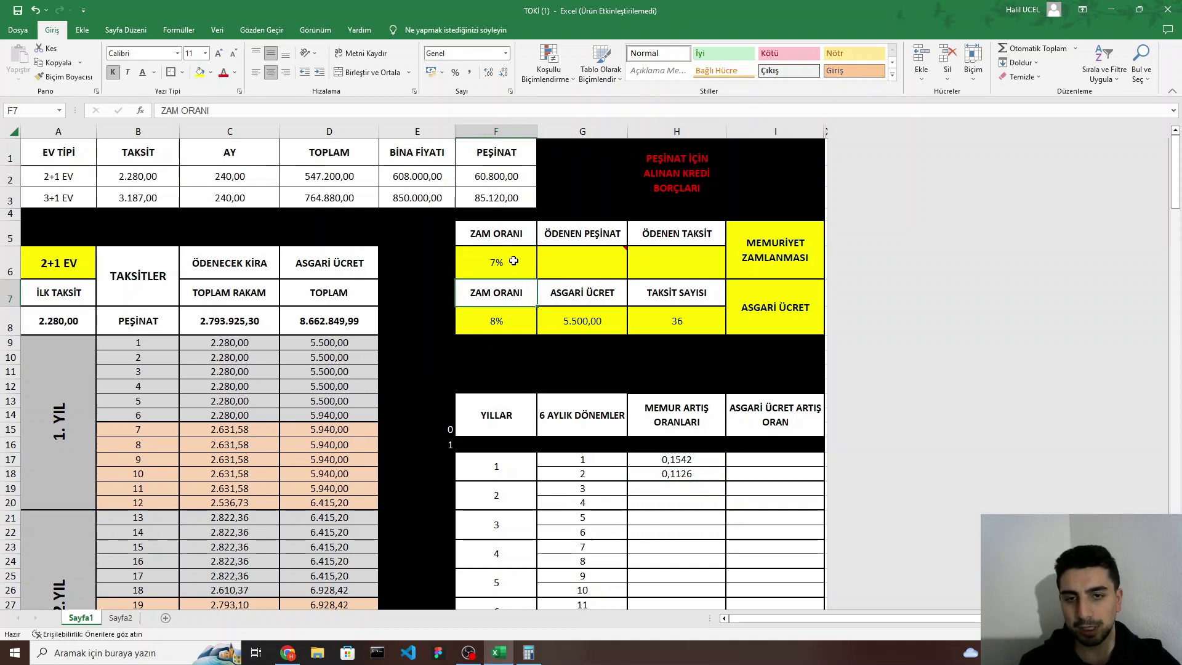
pyautogui.click(530, 326)
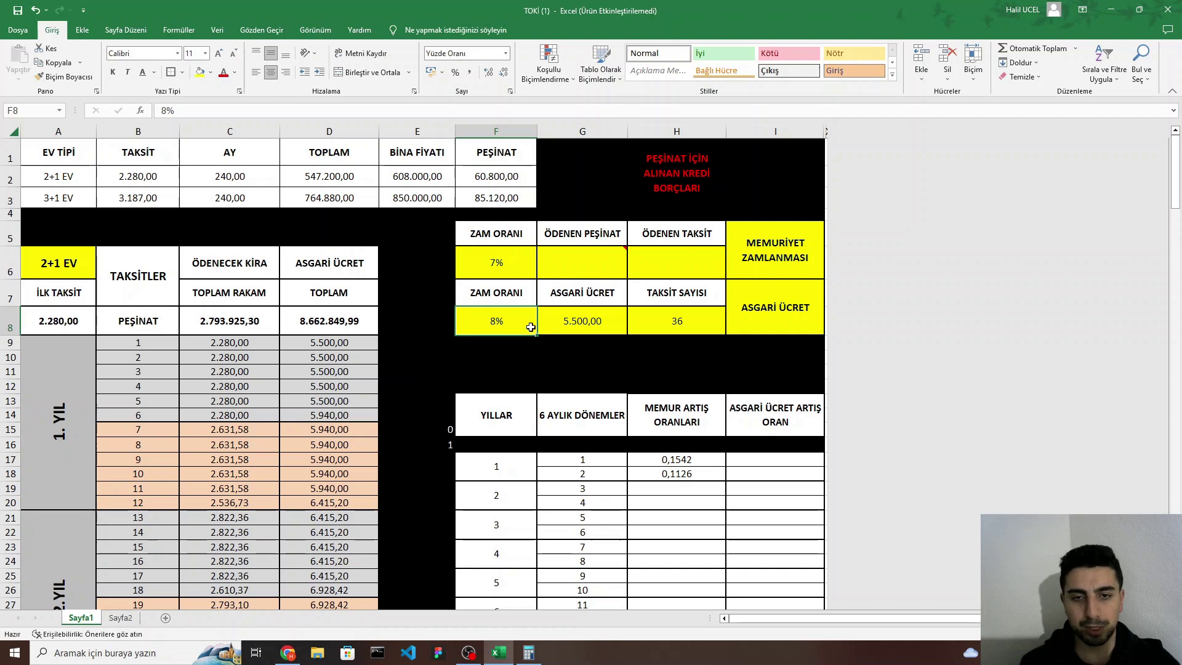
pyautogui.click(774, 310)
pyautogui.click(226, 352)
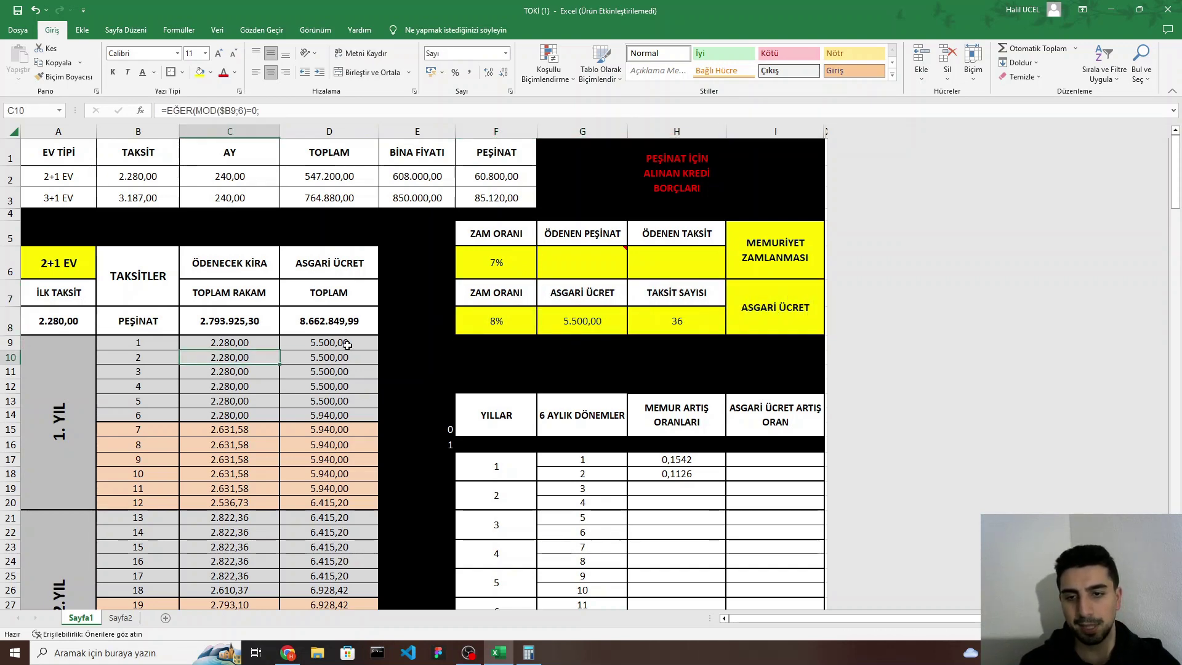
pyautogui.click(348, 344)
# - Replace the 8% ZAM ORANI with 9 and confirm it now reads 9%
pyautogui.click(554, 320)
pyautogui.click(522, 317)
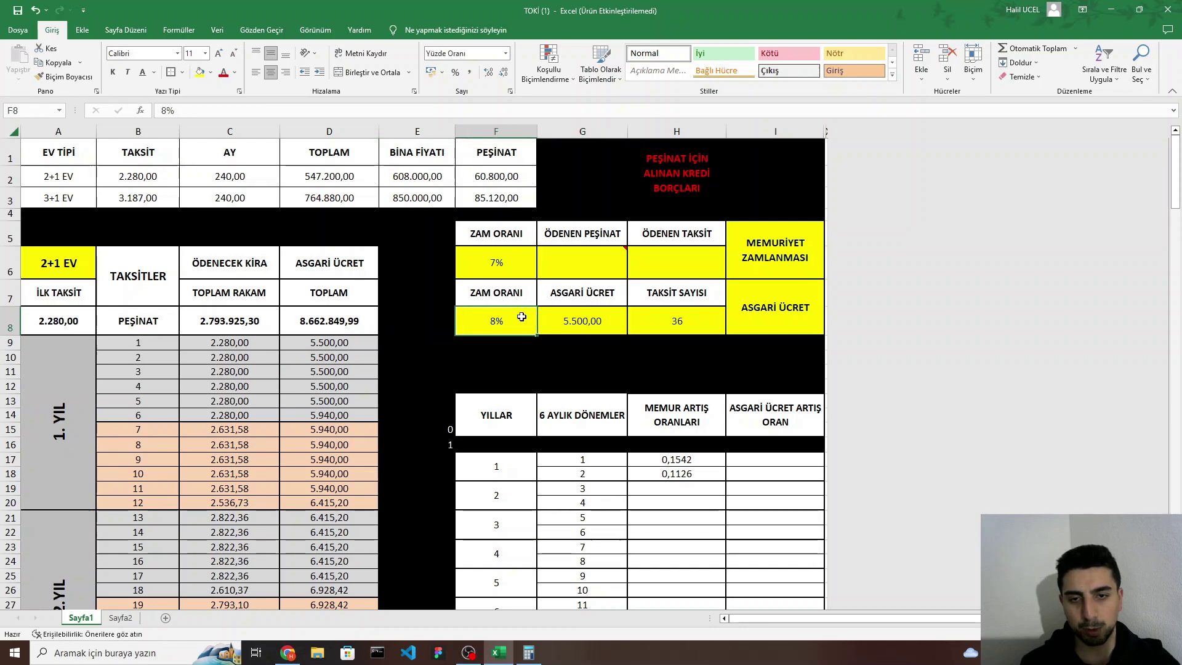
pyautogui.press('Delete')
pyautogui.write('9')
pyautogui.press('Return')
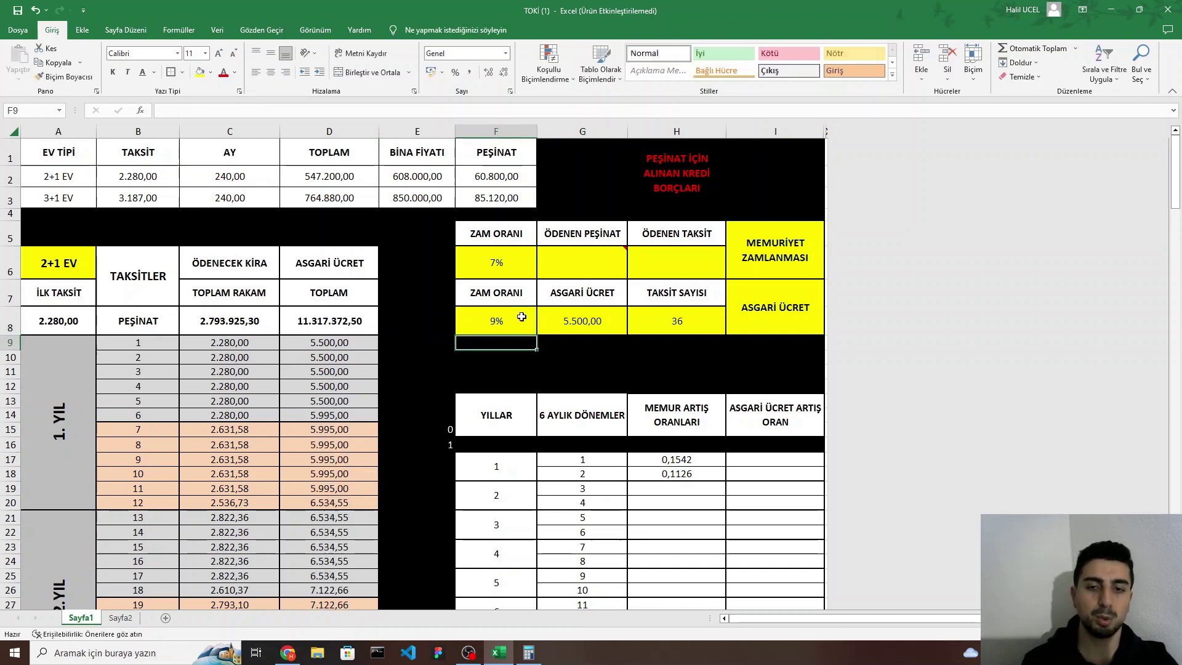
pyautogui.click(527, 315)
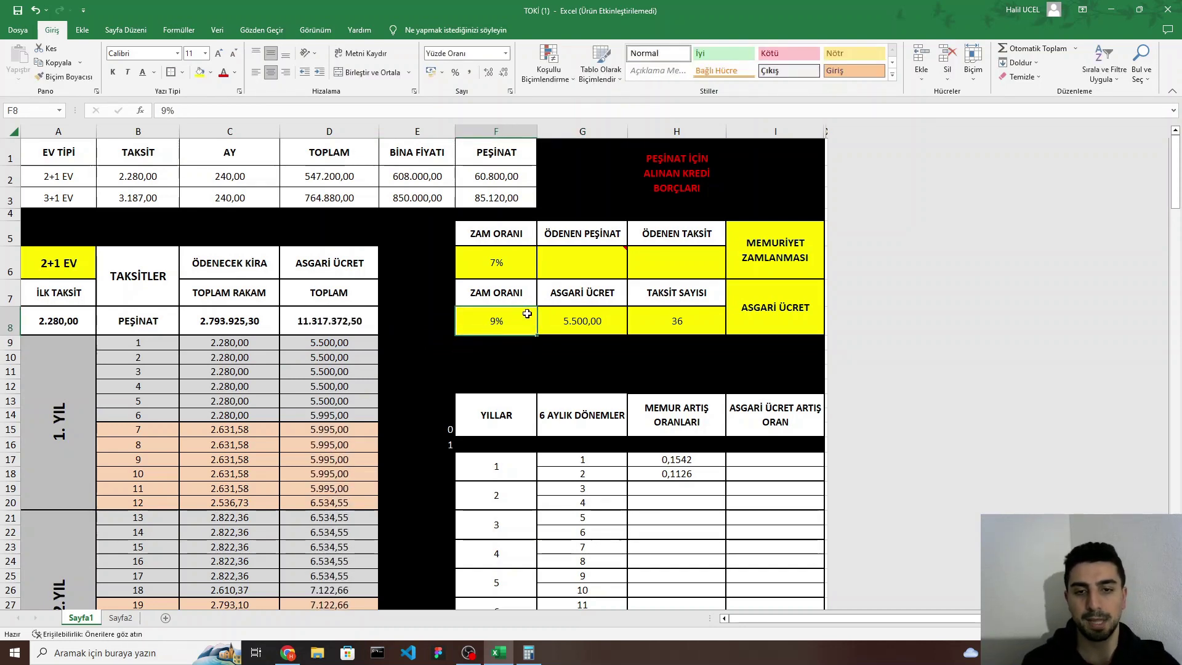
# - Inspect the ASGARİ ÜCRET formulas in D9, D15 and D42
pyautogui.click(362, 338)
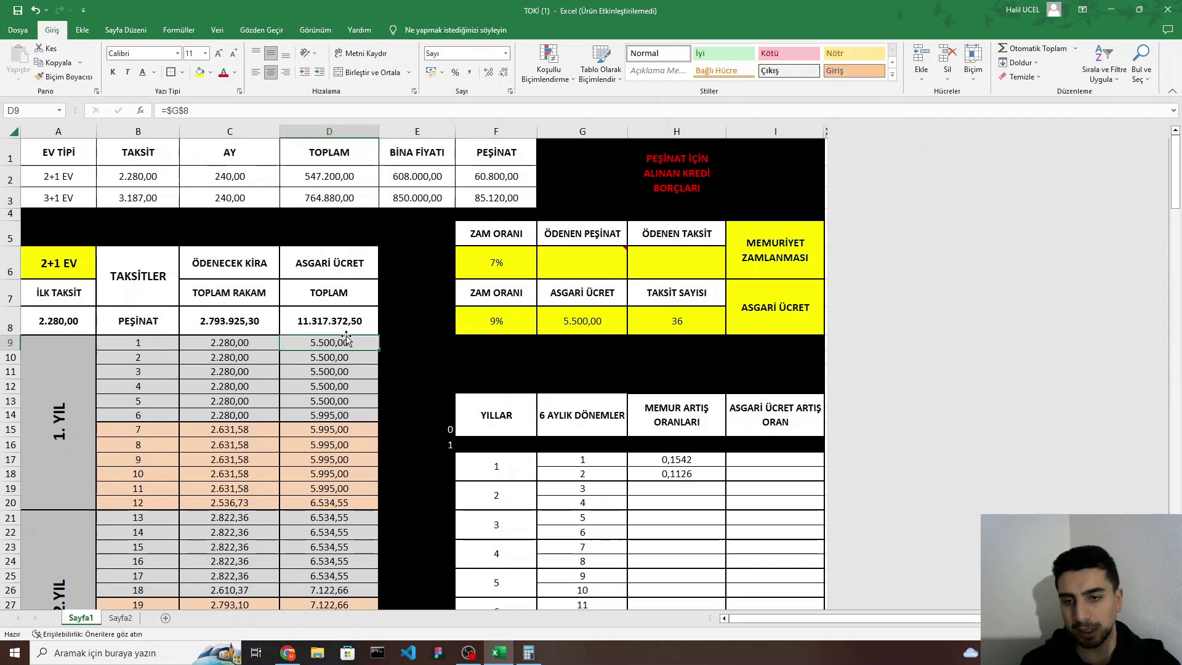
pyautogui.click(347, 429)
pyautogui.scroll(-2, 346, 430)
pyautogui.scroll(-2, 346, 430)
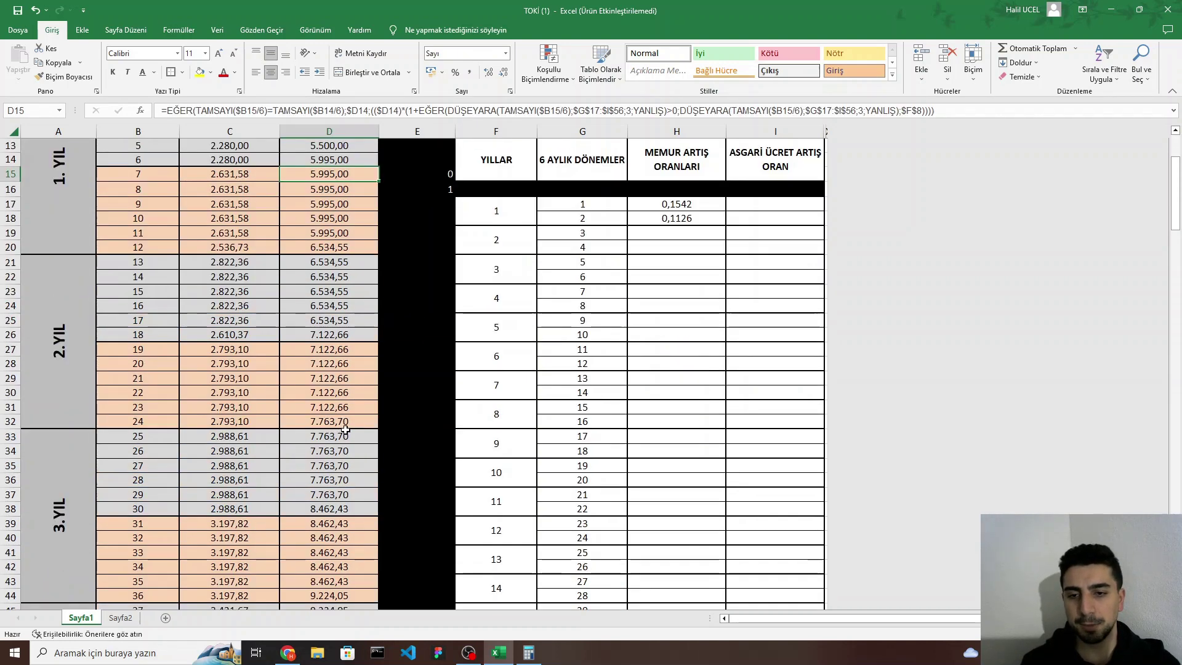
pyautogui.click(356, 284)
pyautogui.click(362, 342)
pyautogui.scroll(-4, 367, 369)
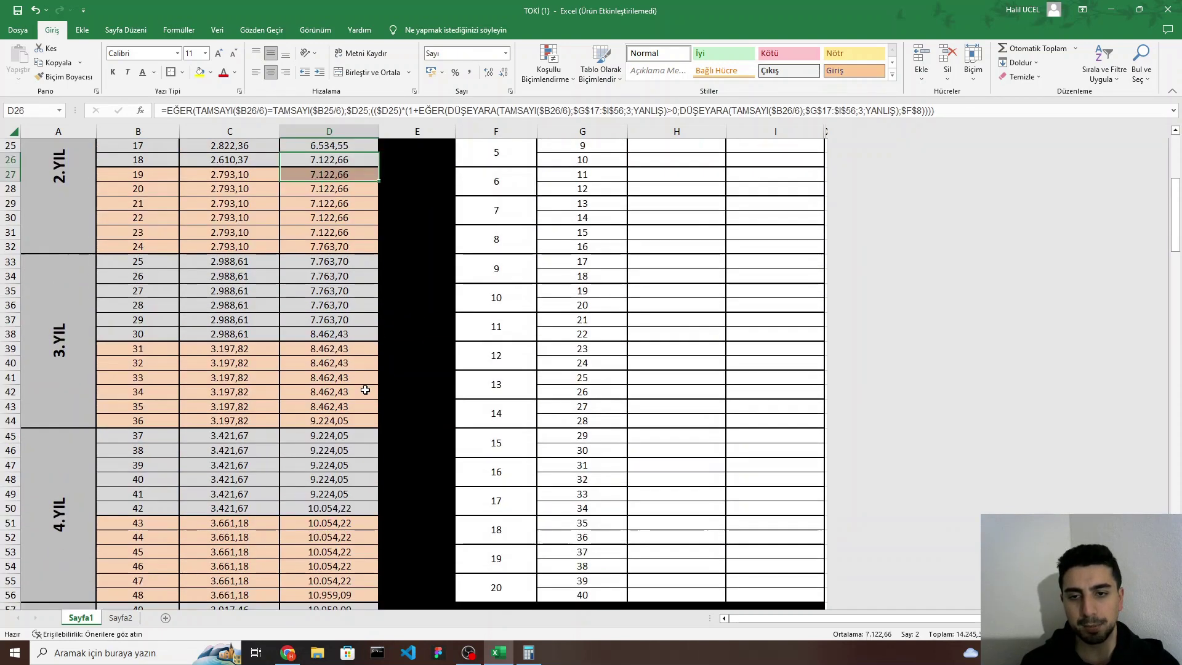
pyautogui.click(366, 391)
# - Check the column D formulas in D121 and D243, jumping to the last row and back
pyautogui.scroll(-11, 366, 394)
pyautogui.scroll(-7, 366, 397)
pyautogui.scroll(-7, 365, 400)
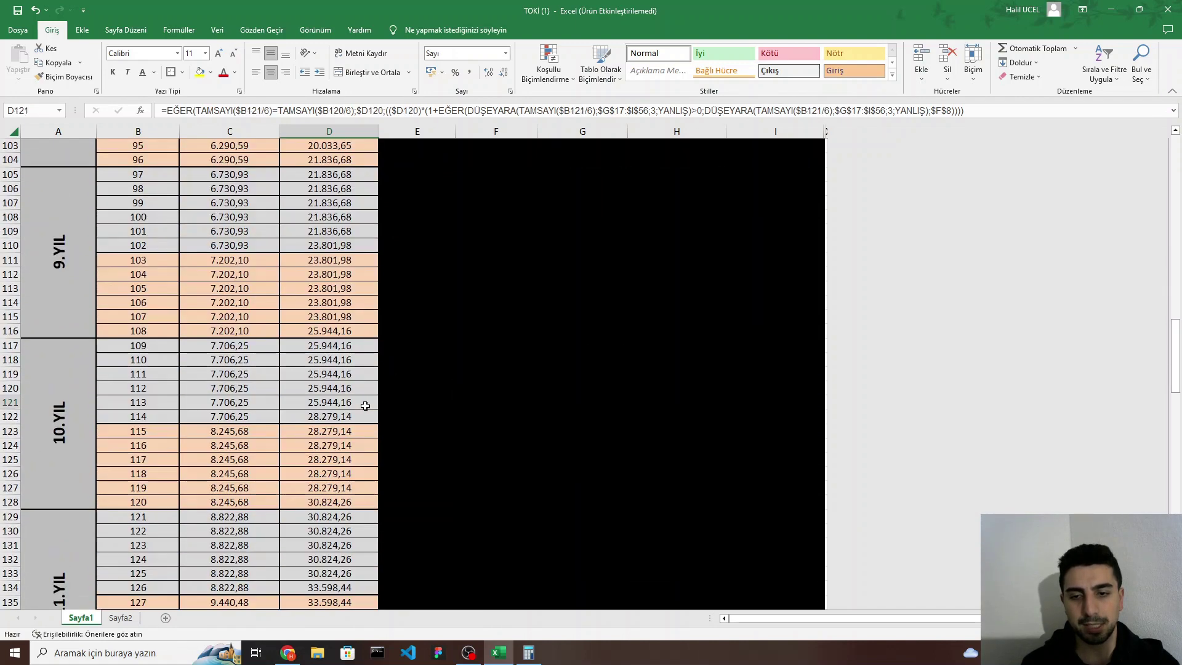
pyautogui.click(365, 406)
pyautogui.hotkey('ctrl', 'Down')
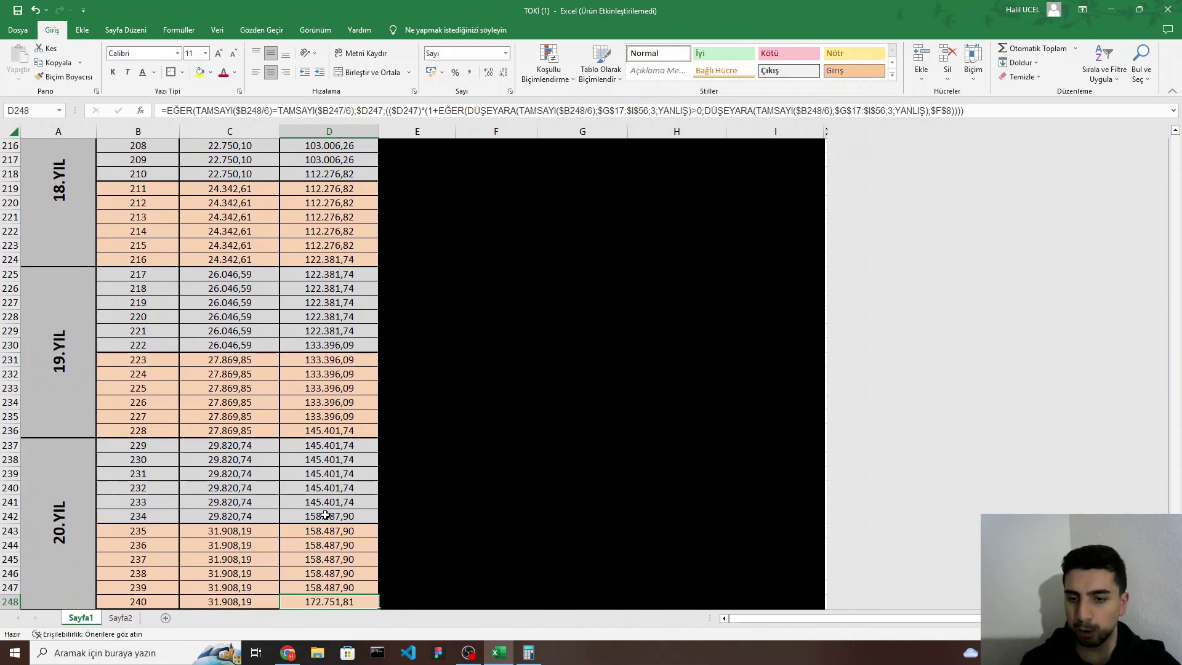
pyautogui.click(325, 516)
pyautogui.click(327, 527)
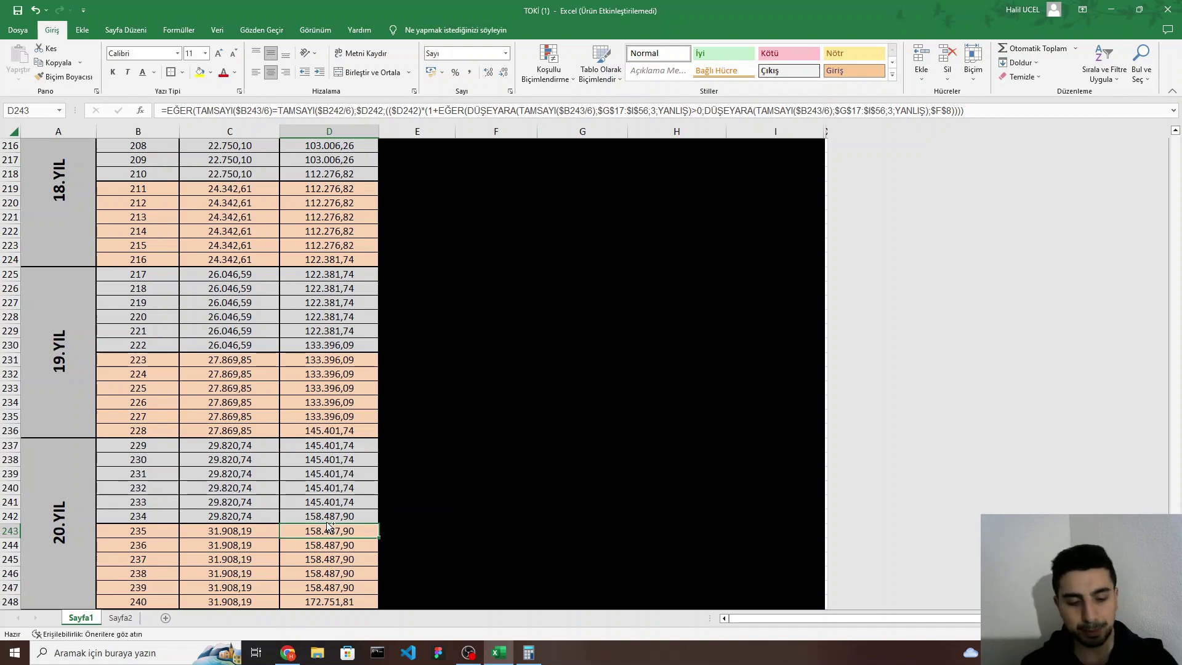
pyautogui.hotkey('ctrl', 'Up')
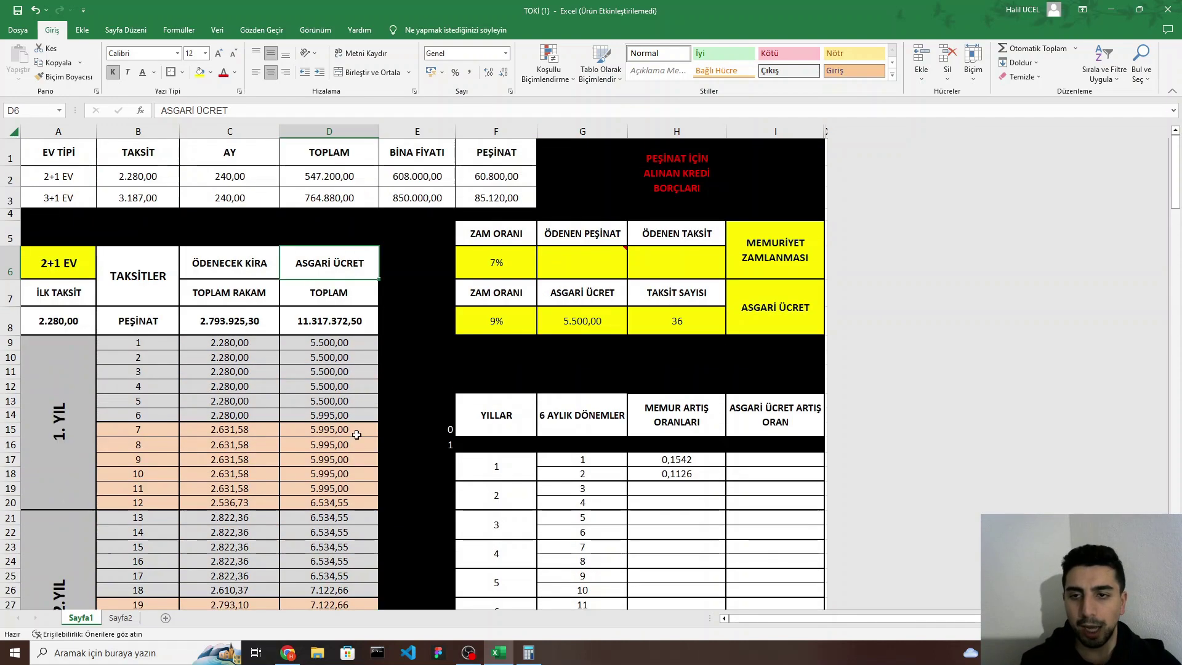
pyautogui.scroll(2, 327, 523)
# - Change the house type in A6 from 2+1 EV to 3+1 EV
pyautogui.click(326, 371)
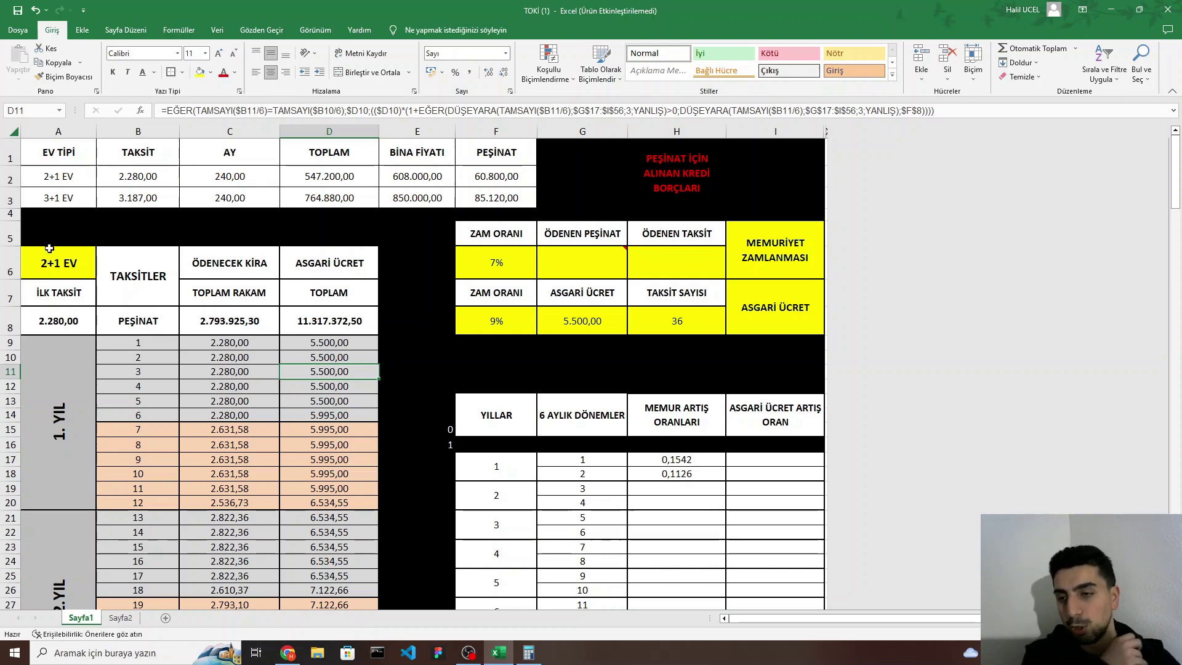
pyautogui.click(89, 266)
pyautogui.click(101, 274)
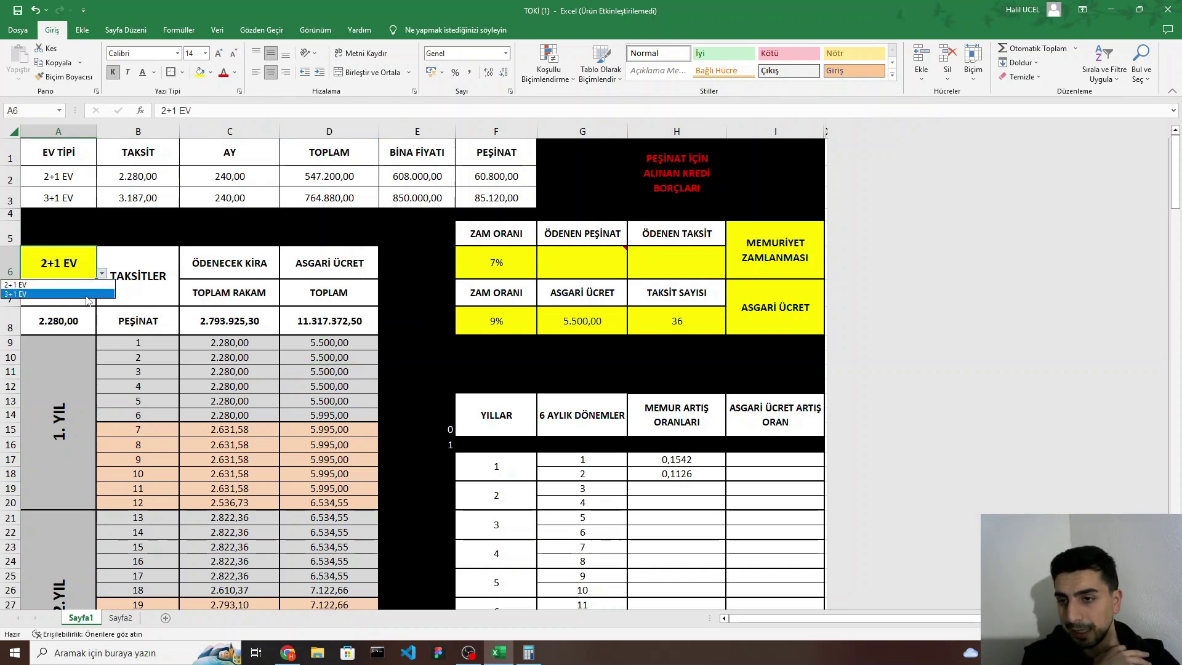
pyautogui.click(87, 294)
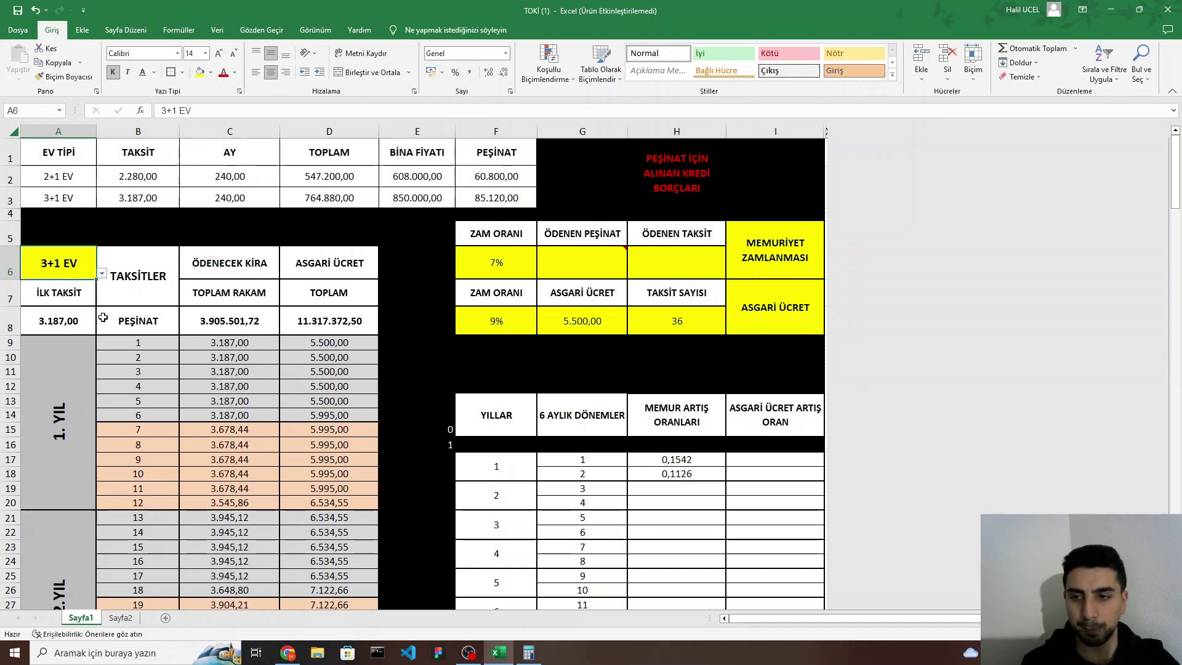
# - Inspect the first installment formula in A8 and the rent formulas from C10 to C33
pyautogui.click(85, 329)
pyautogui.click(251, 358)
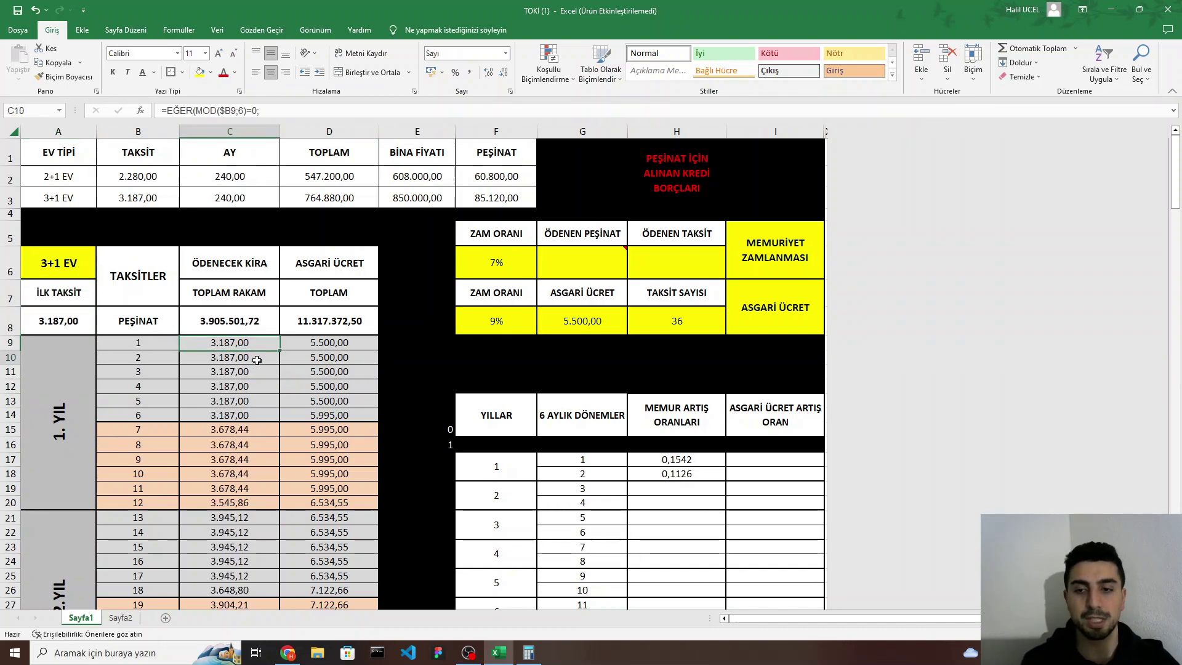
pyautogui.click(251, 400)
pyautogui.click(248, 414)
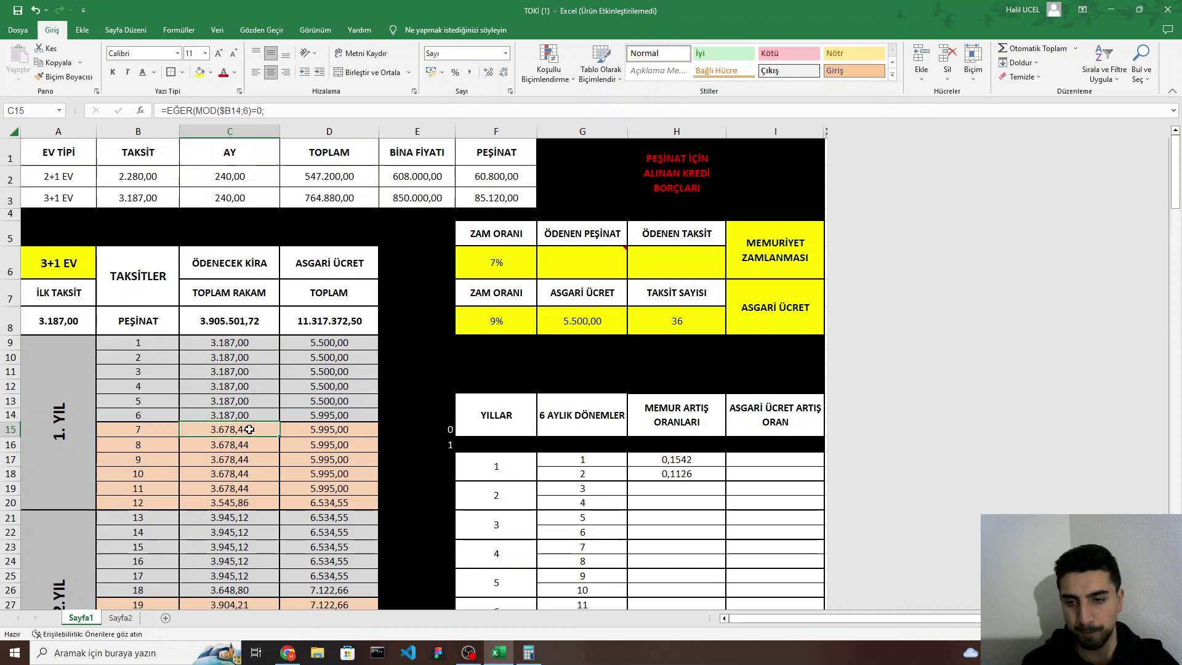
pyautogui.click(244, 427)
pyautogui.scroll(-2, 244, 424)
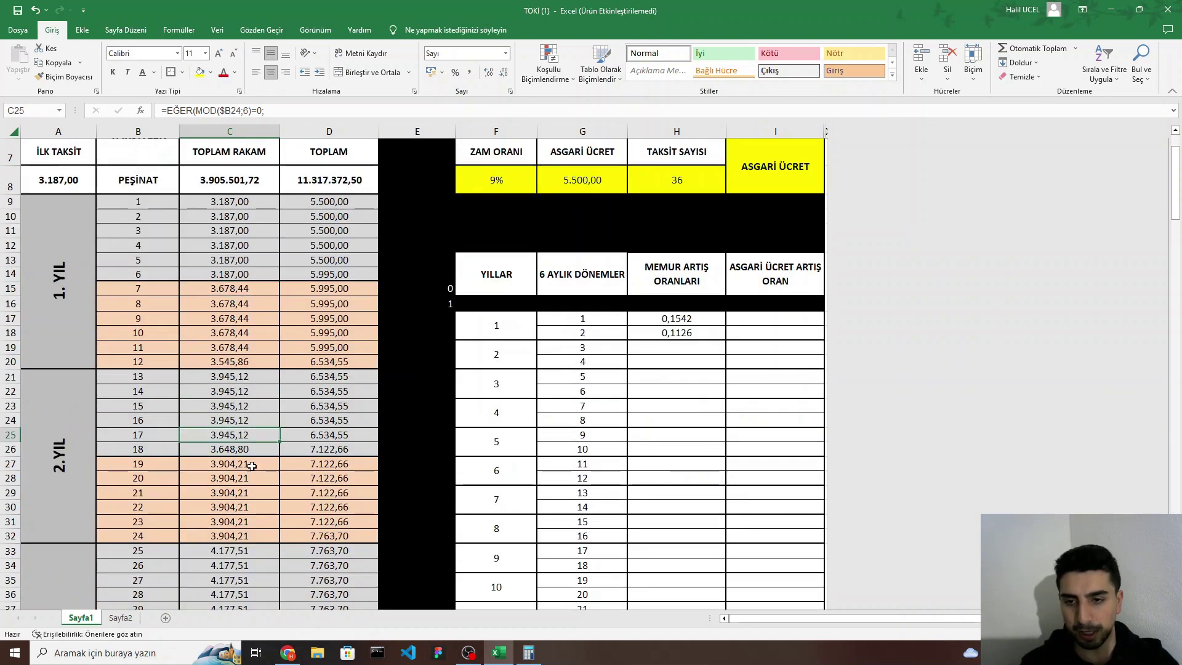
pyautogui.click(258, 533)
pyautogui.click(259, 552)
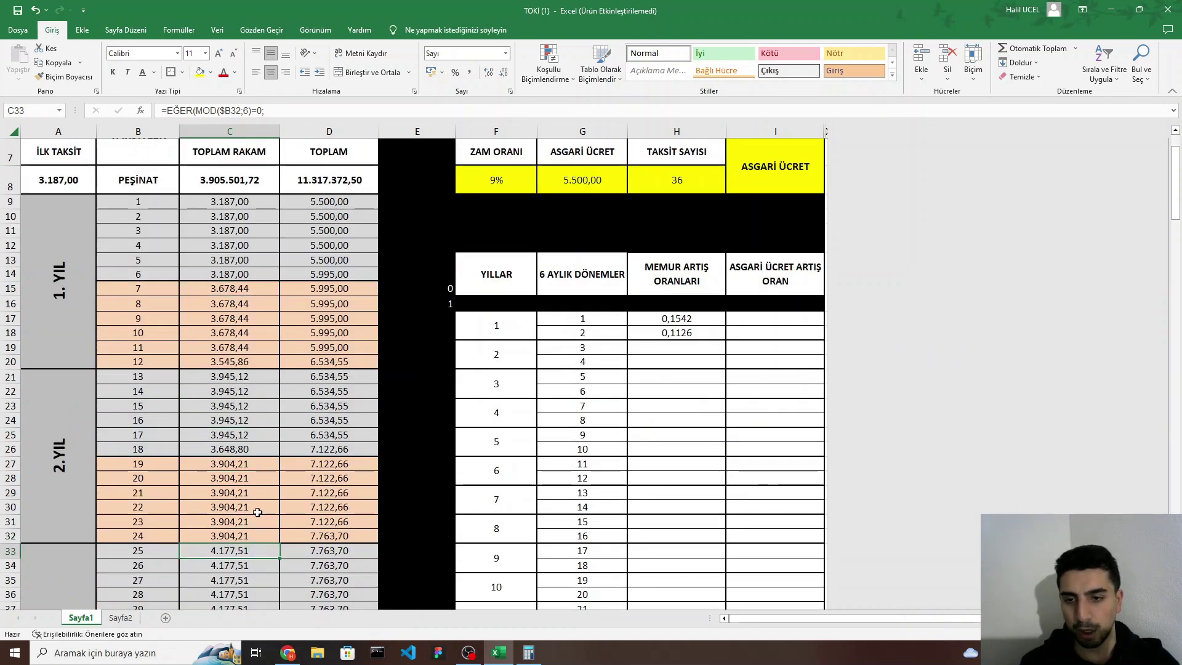
pyautogui.click(258, 492)
pyautogui.click(262, 448)
# - Re-check the rent formulas in C15, C25, C26 and C44 with the formula bar expanded
pyautogui.scroll(1, 264, 434)
pyautogui.scroll(1, 265, 434)
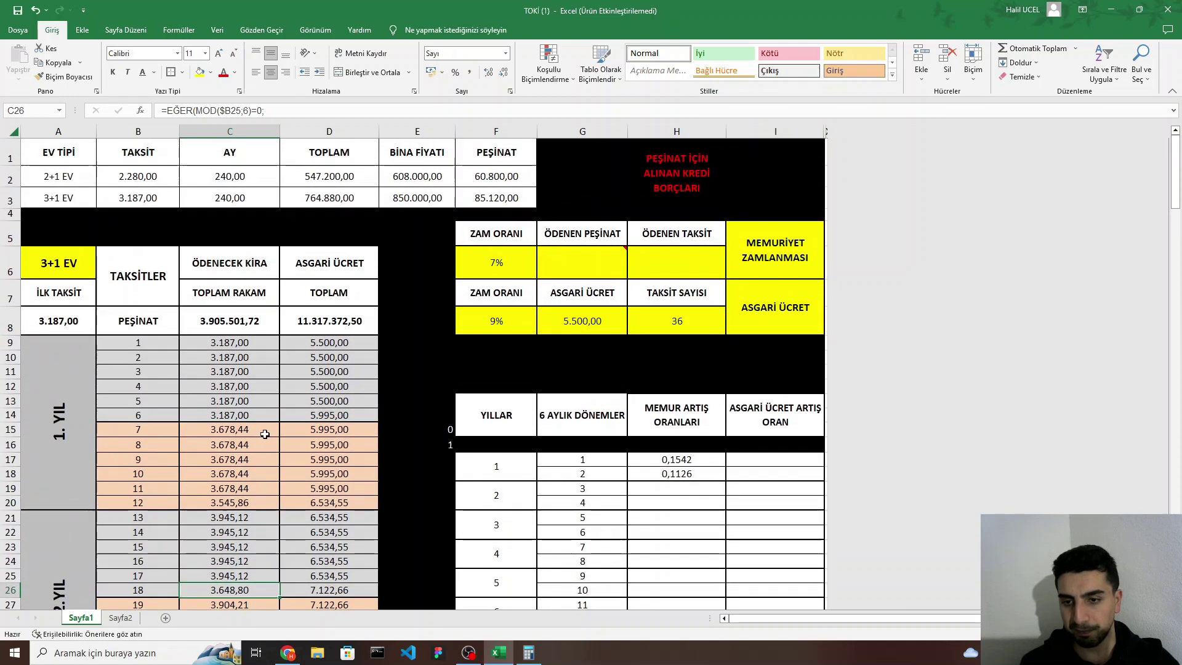
pyautogui.click(264, 432)
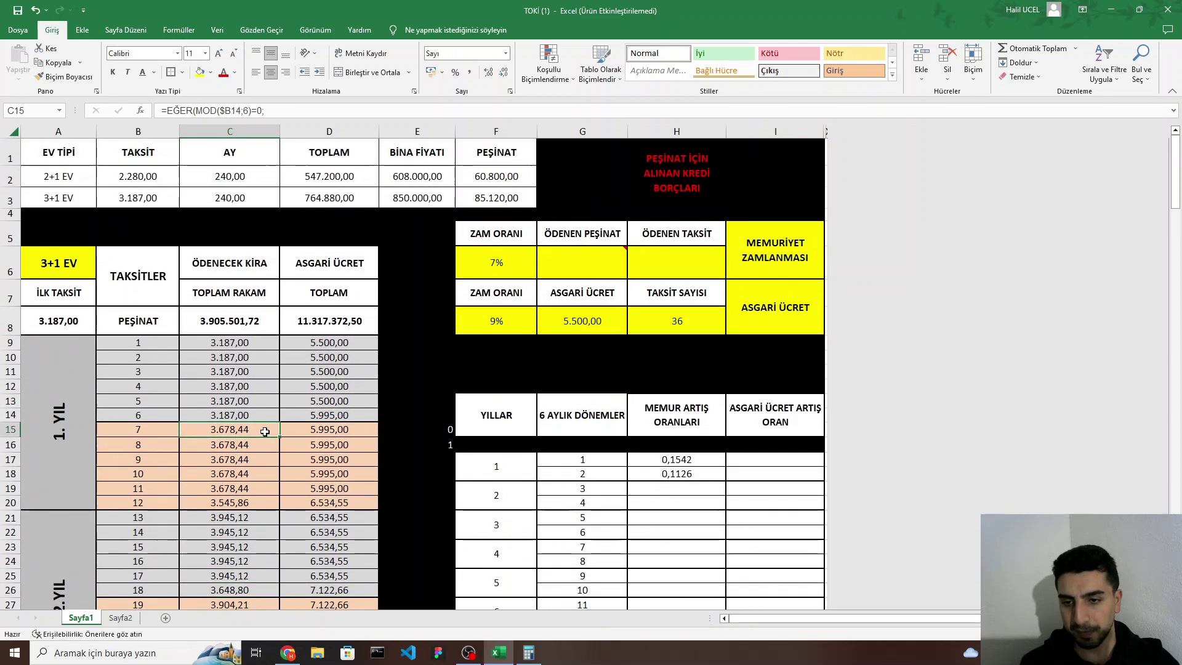
pyautogui.click(246, 577)
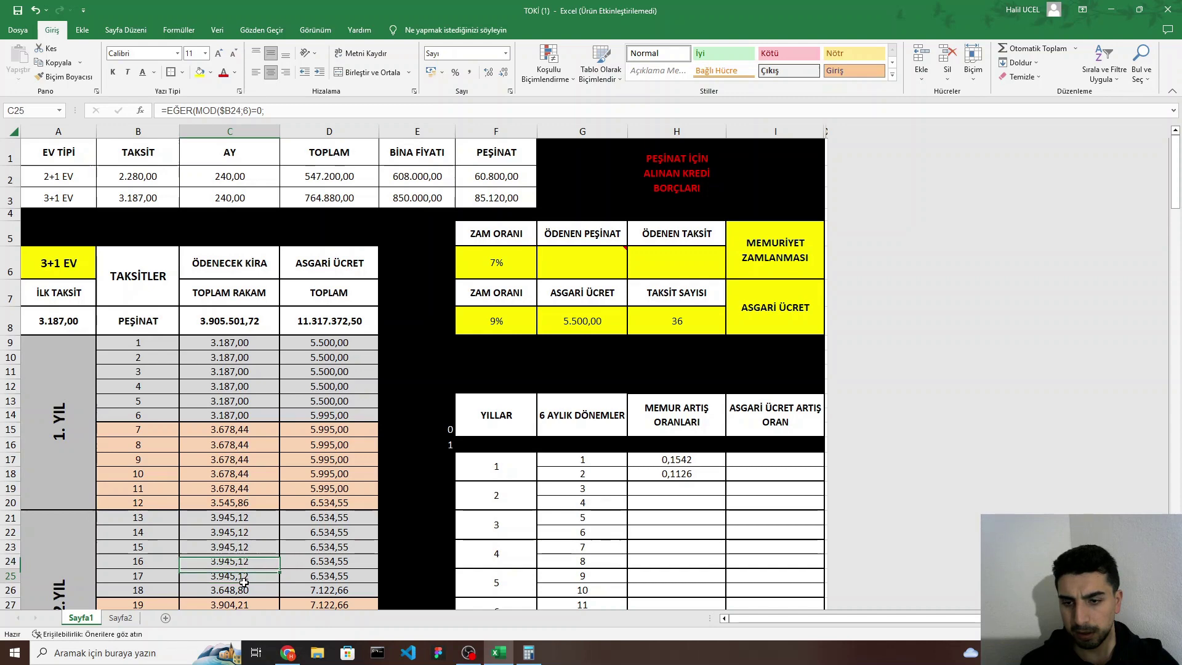
pyautogui.click(243, 587)
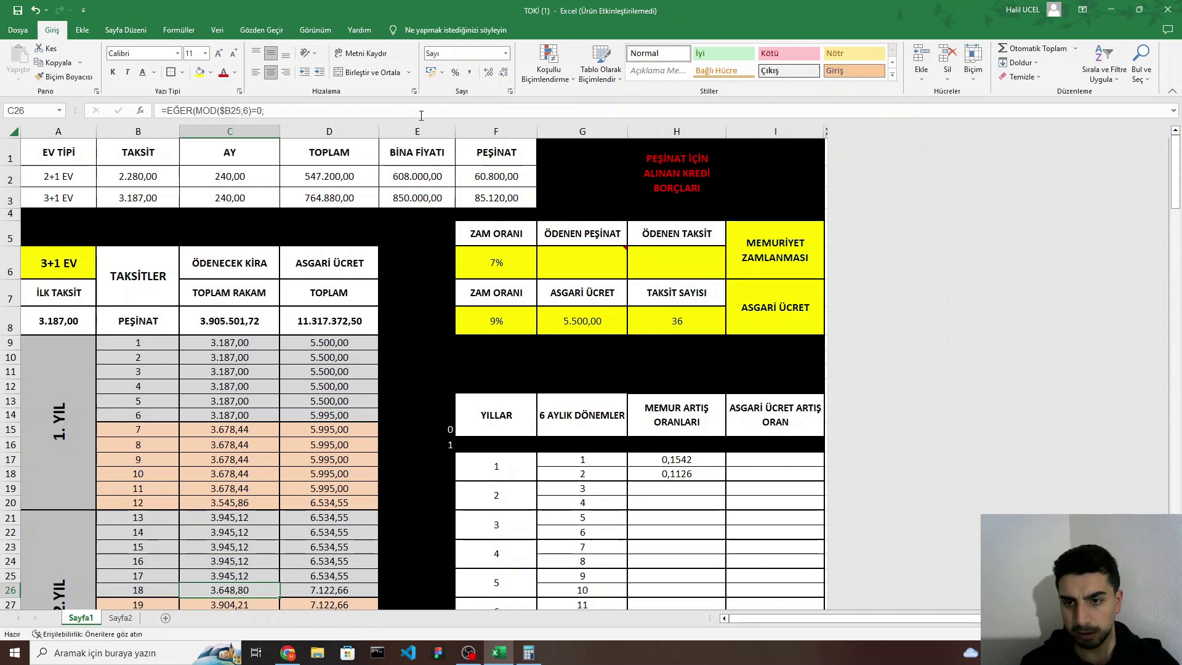
pyautogui.scroll(-1, 267, 423)
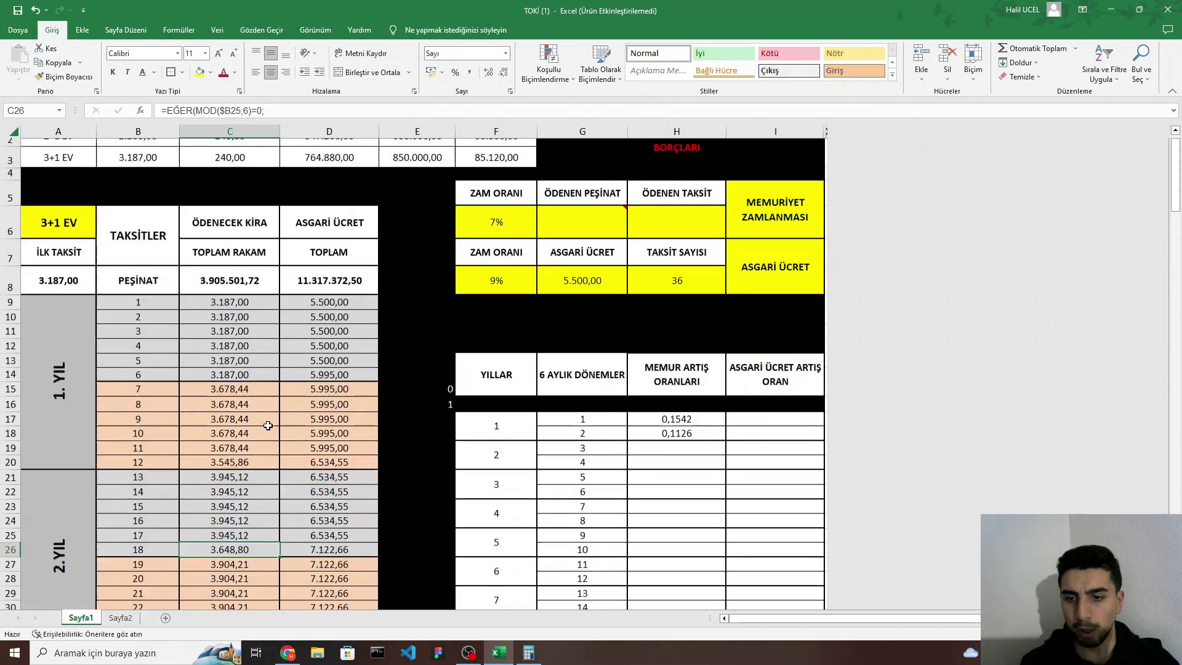
pyautogui.scroll(-6, 267, 422)
pyautogui.click(260, 461)
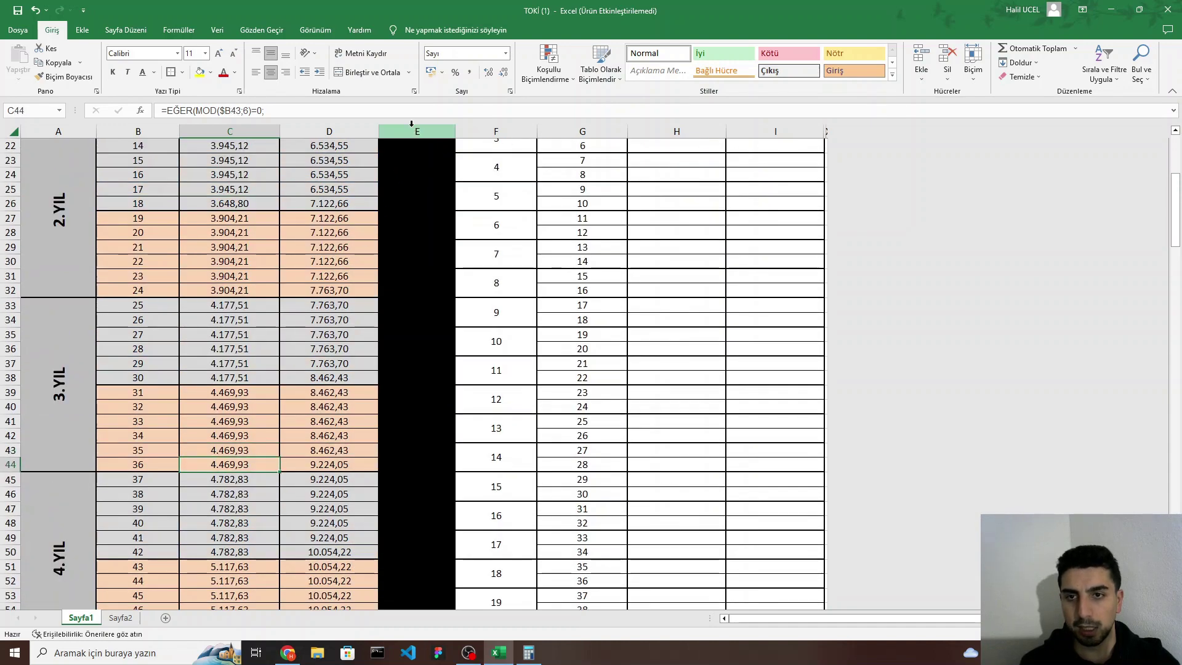
pyautogui.hotkey('ctrl', 'shift', 'u')
pyautogui.scroll(4, 261, 380)
# - Check the C16 and F2 formulas, then display the down-payment note on G6
pyautogui.scroll(3, 261, 380)
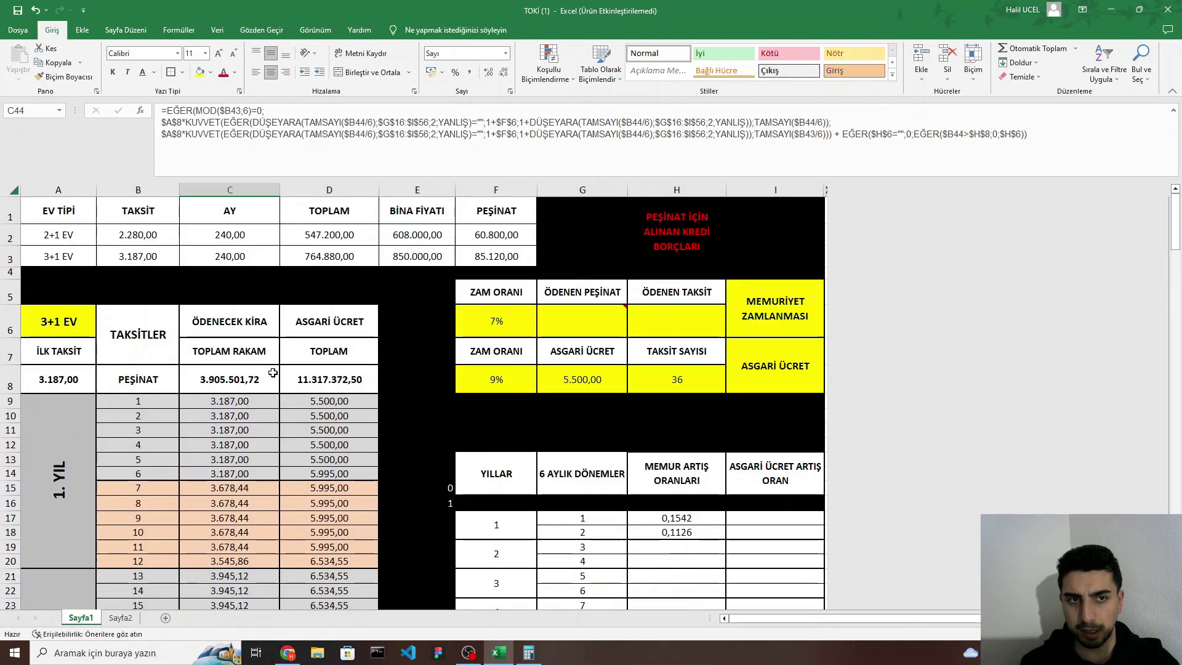
pyautogui.click(257, 471)
pyautogui.click(258, 501)
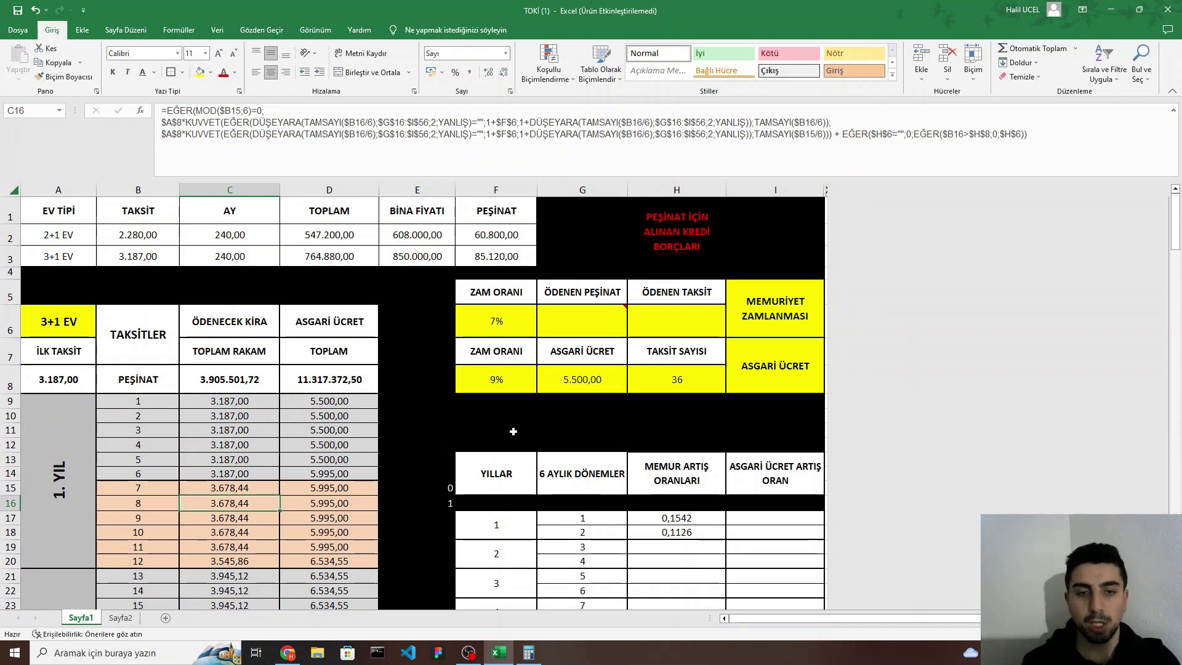
pyautogui.click(676, 321)
pyautogui.click(509, 239)
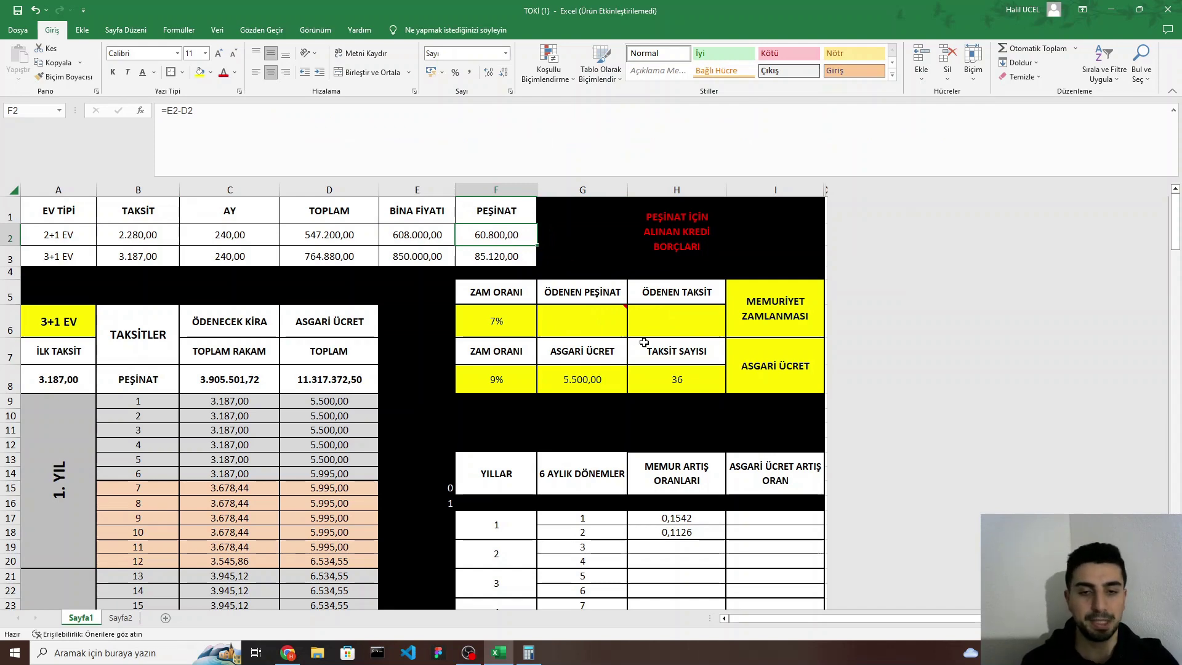
pyautogui.click(616, 332)
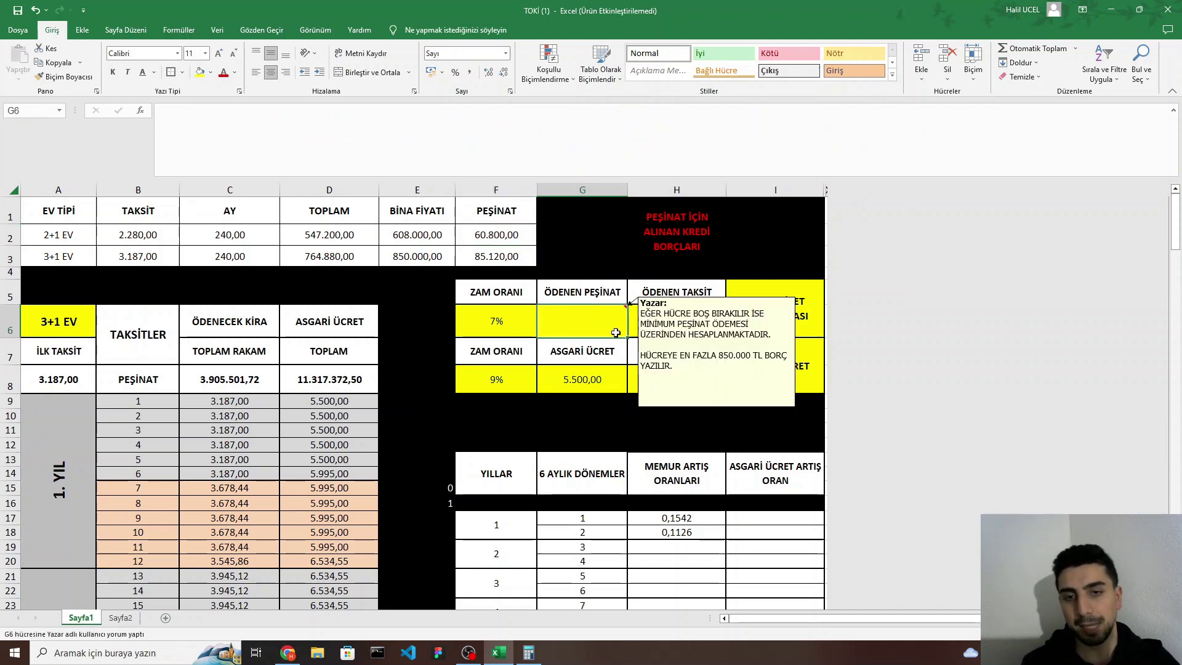
pyautogui.click(496, 234)
# - Enter 200000 as the paid down payment in G6
pyautogui.click(593, 318)
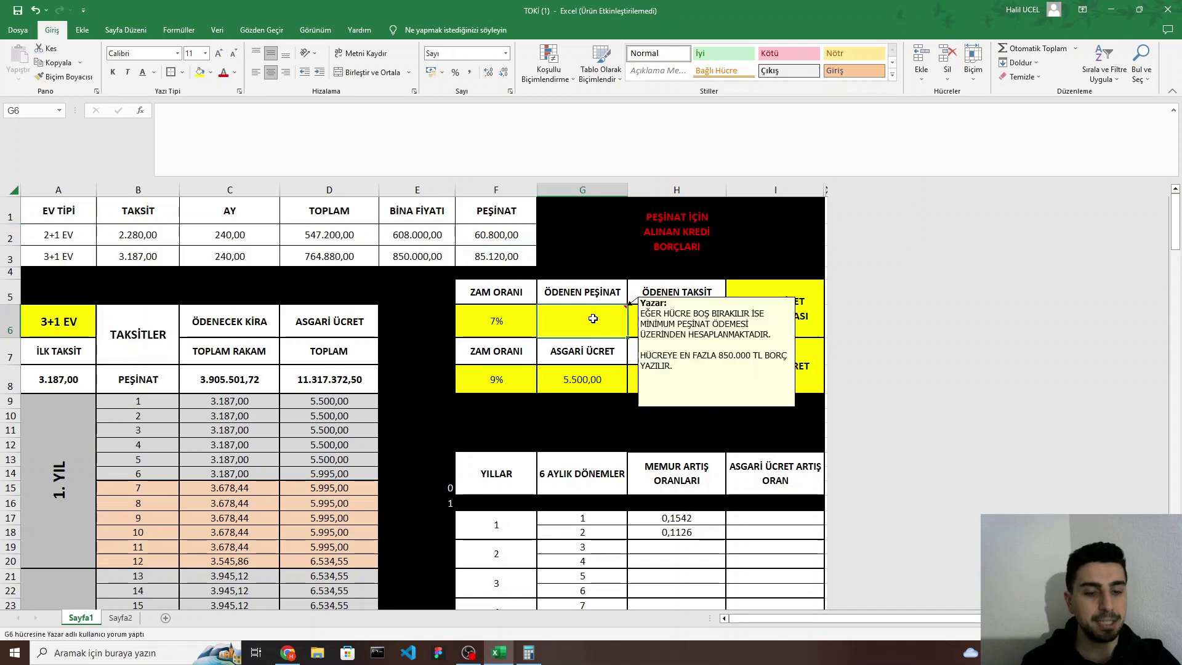
pyautogui.write('20000')
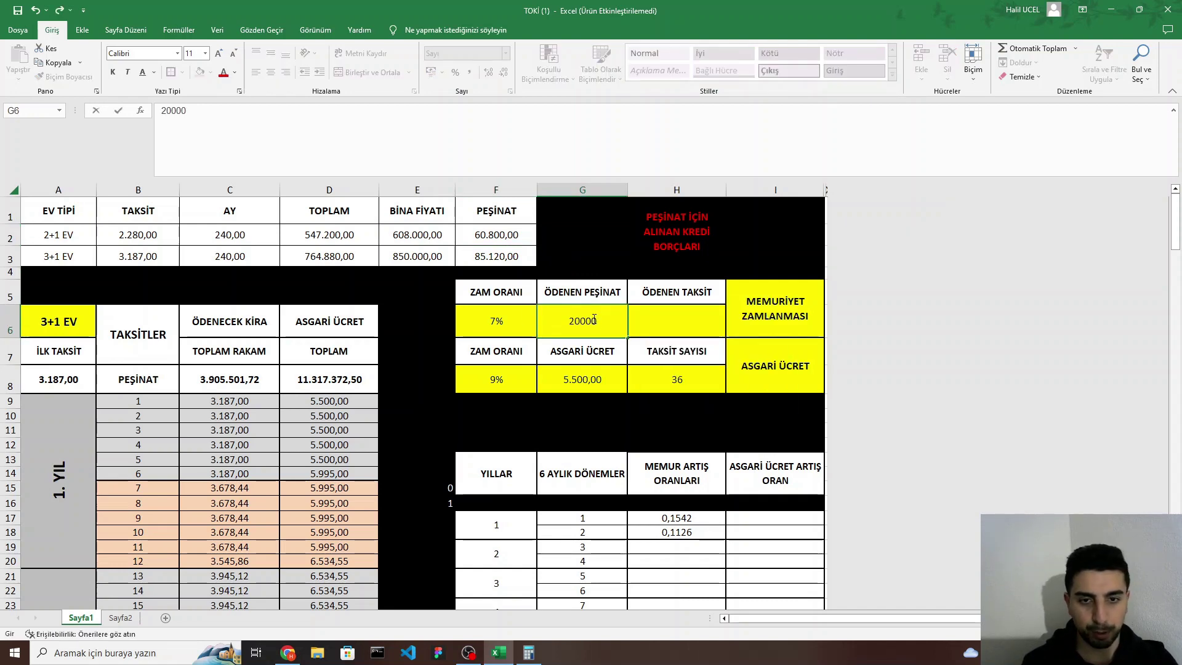
pyautogui.write('0')
pyautogui.press('Return')
pyautogui.click(593, 318)
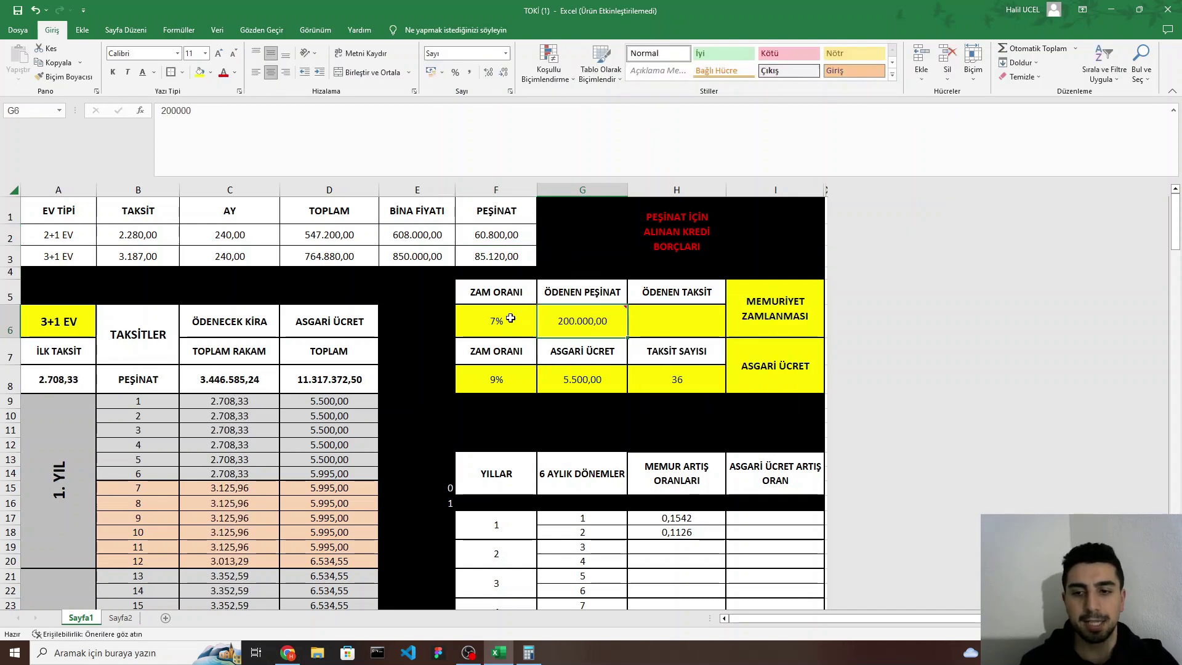
# - Check the C8 total rent, B3 base installment, C9 and E3 building price, then open Windows search
pyautogui.click(239, 381)
pyautogui.click(139, 259)
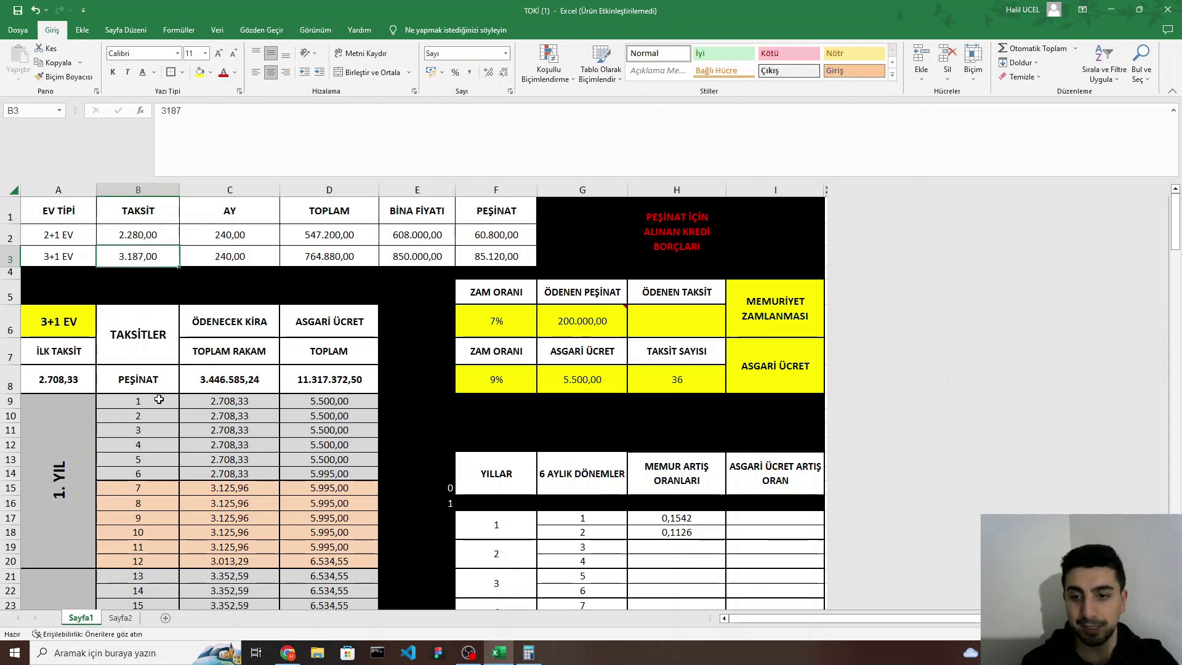
pyautogui.click(194, 407)
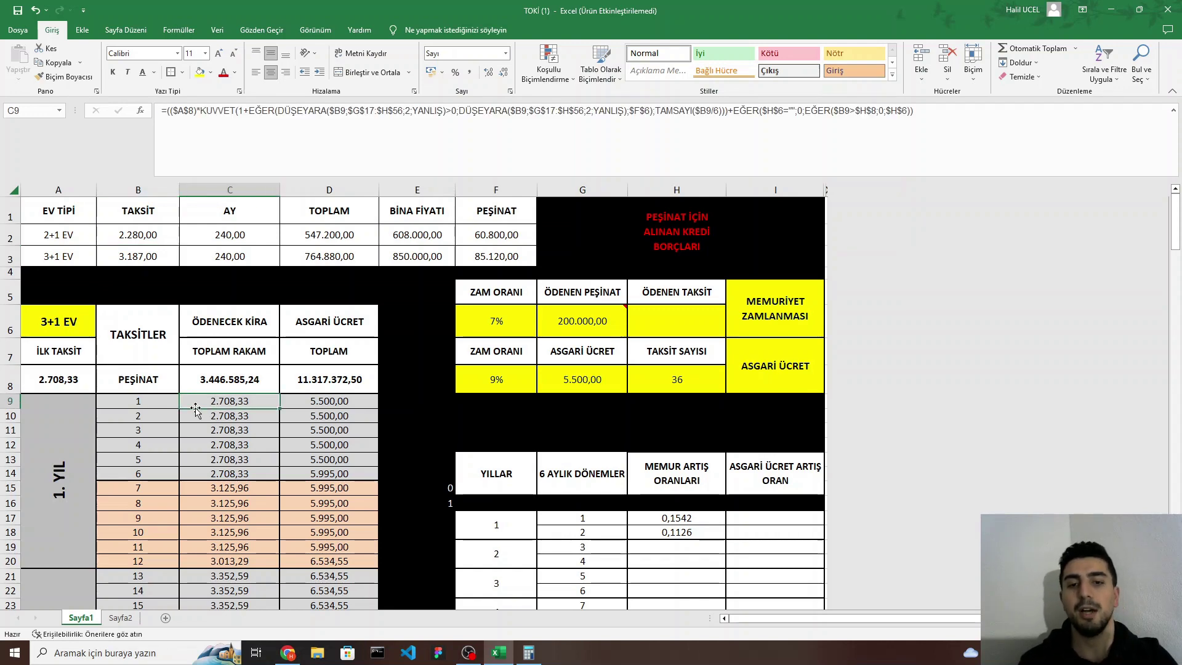
pyautogui.click(439, 260)
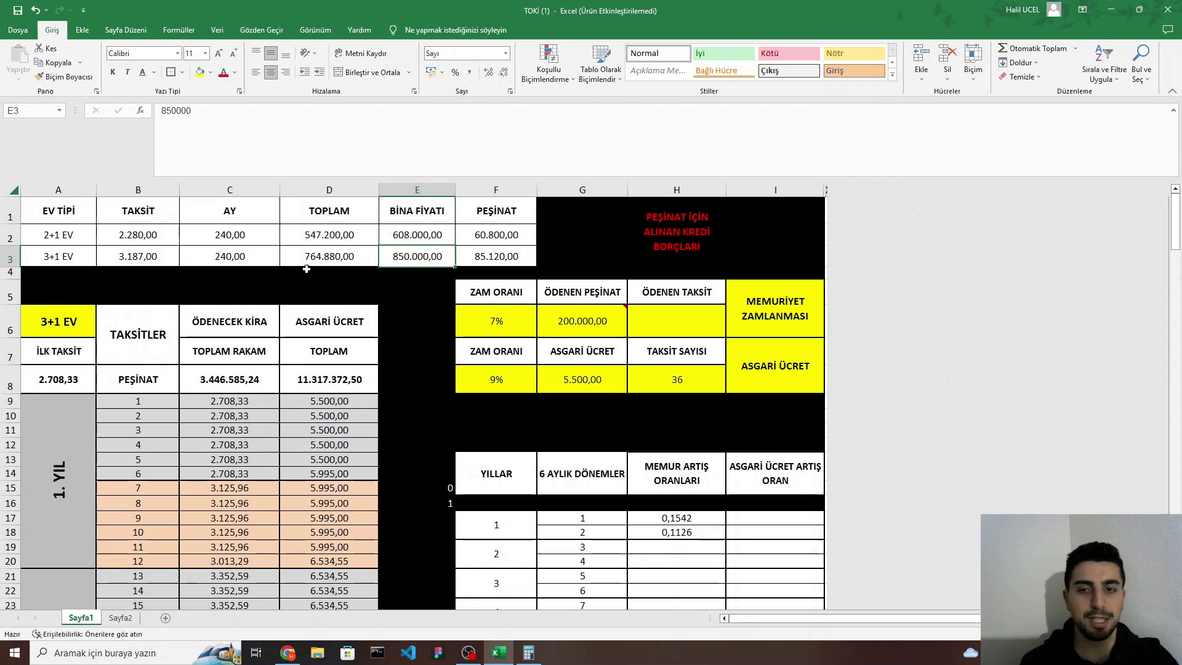
pyautogui.click(178, 654)
# - Calculate (850000 − 200000) ÷ 240 = 2.708,33 in Calculator, then clear and minimize it
pyautogui.write('H')
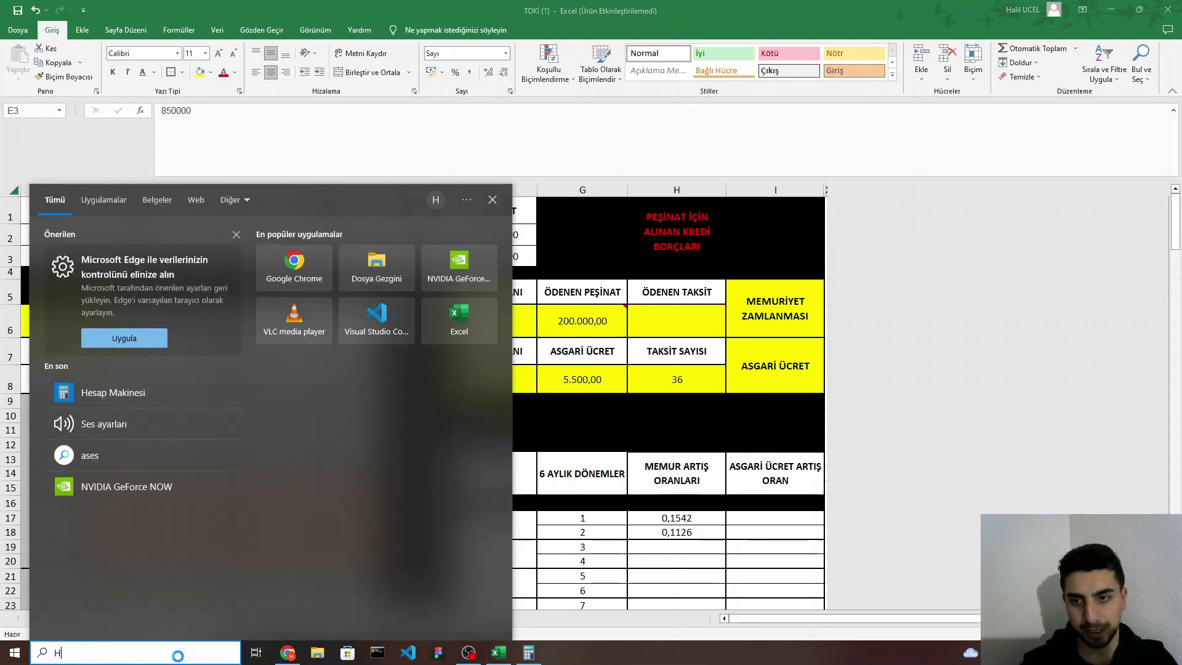
pyautogui.press('Return')
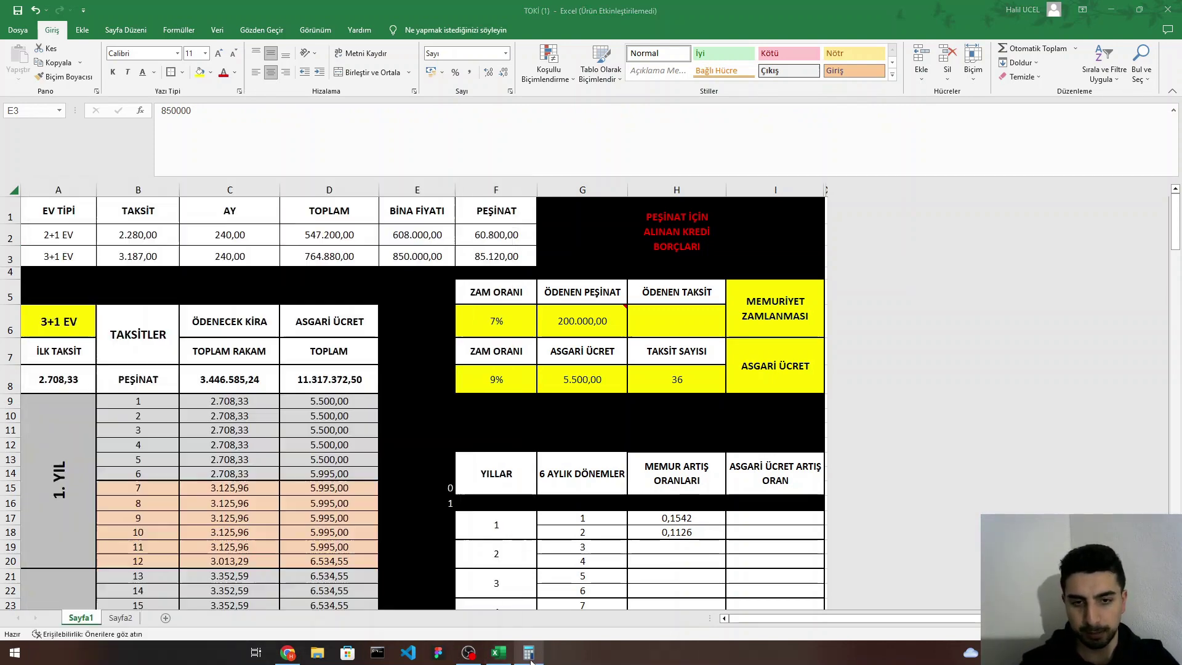
pyautogui.write('850')
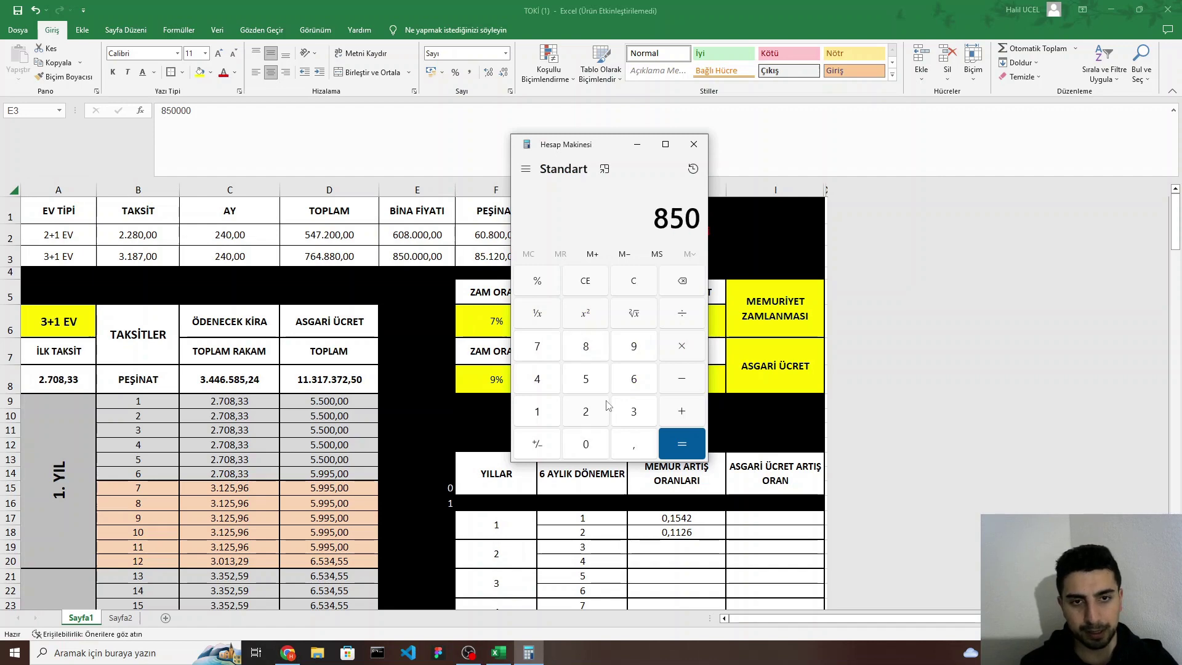
pyautogui.write('000 - 2')
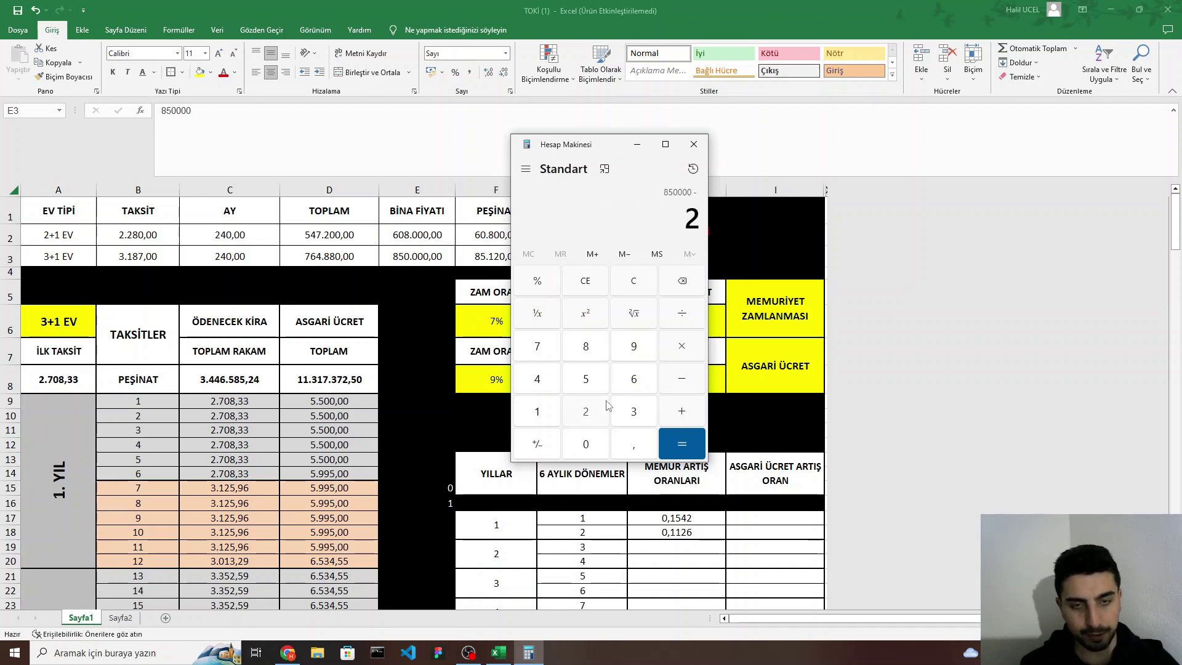
pyautogui.write('00.000')
pyautogui.press('Return')
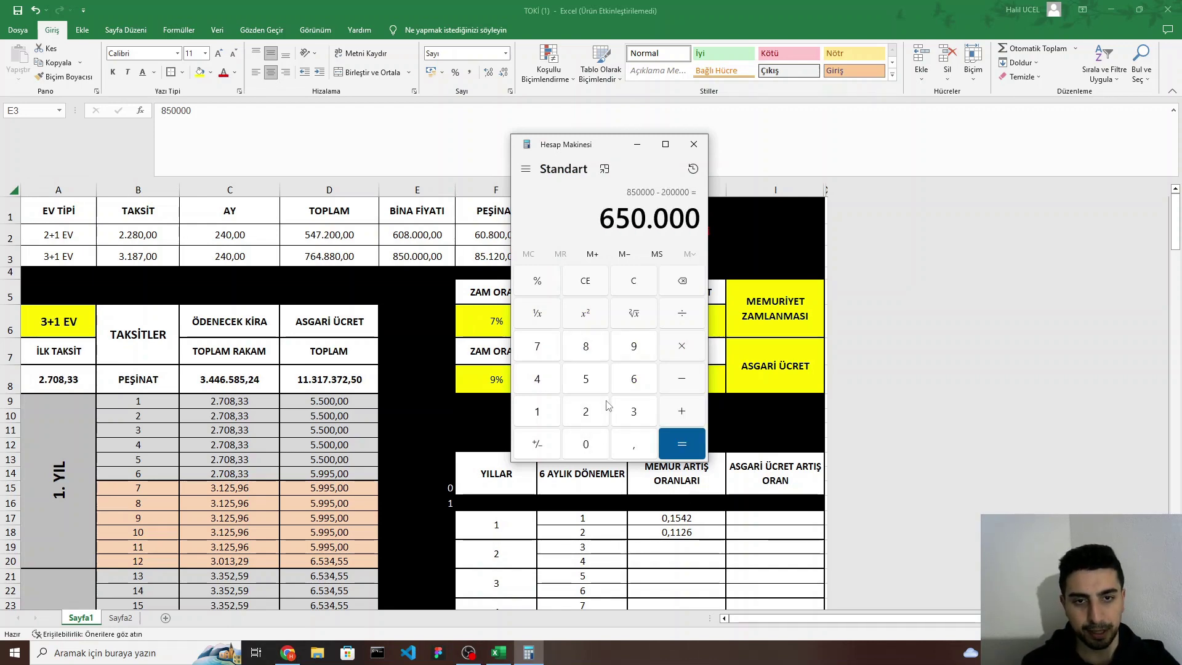
pyautogui.write('240')
pyautogui.press('Return')
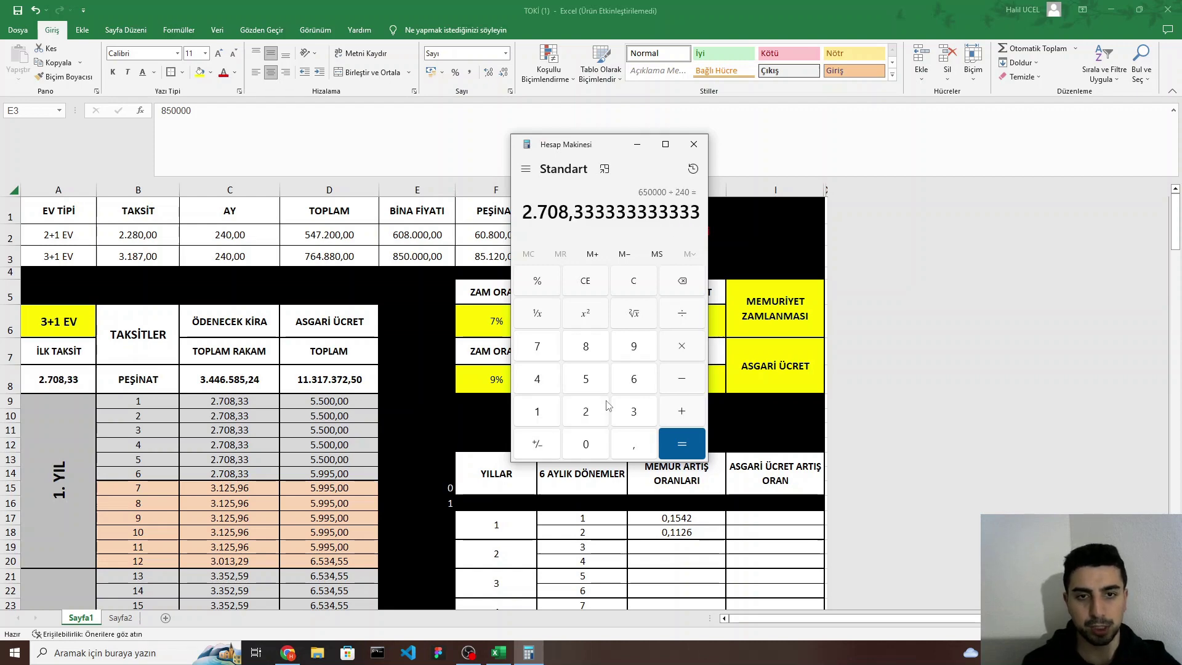
pyautogui.click(645, 278)
pyautogui.click(637, 144)
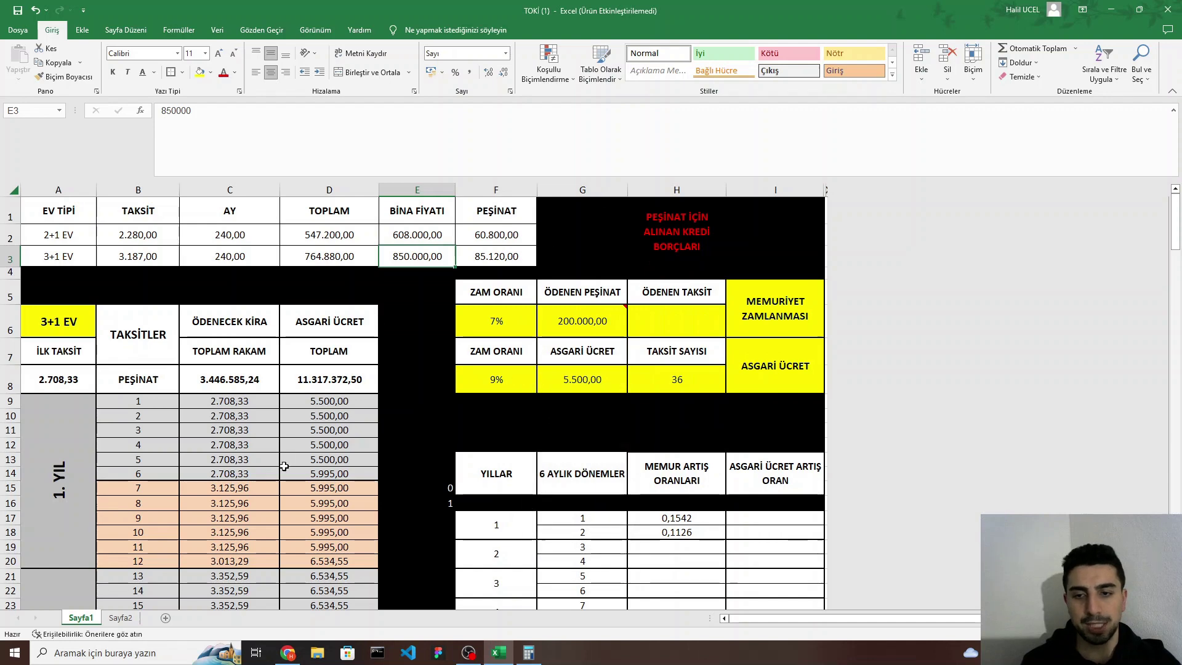
pyautogui.click(246, 532)
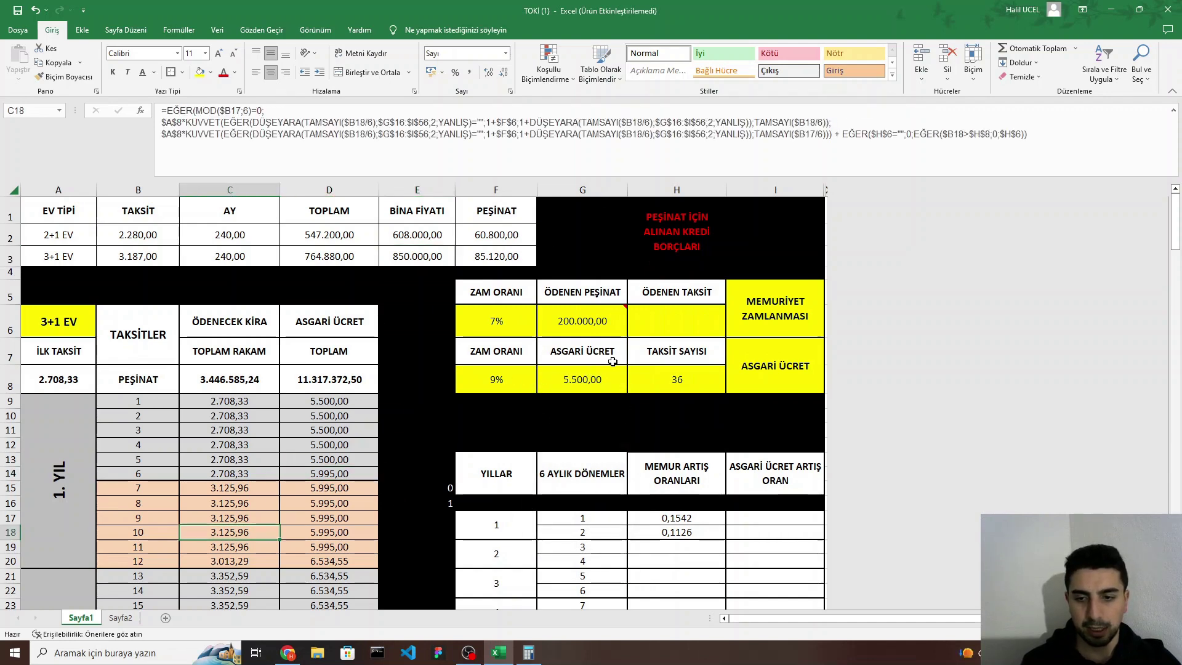
pyautogui.click(248, 560)
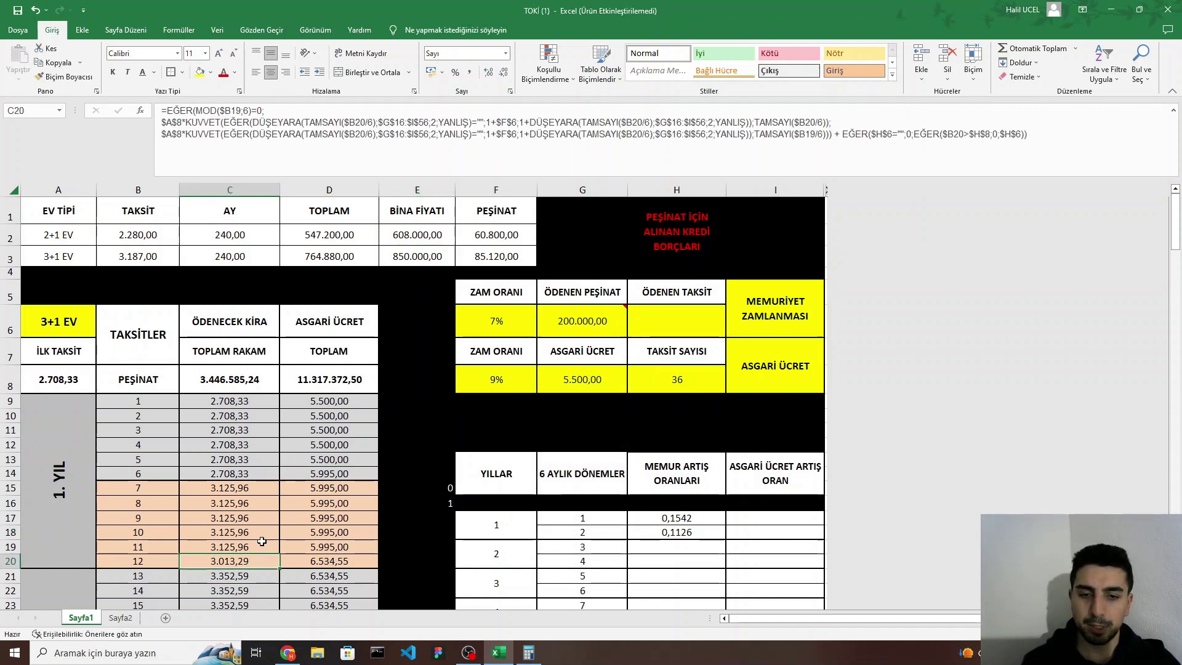
pyautogui.click(262, 541)
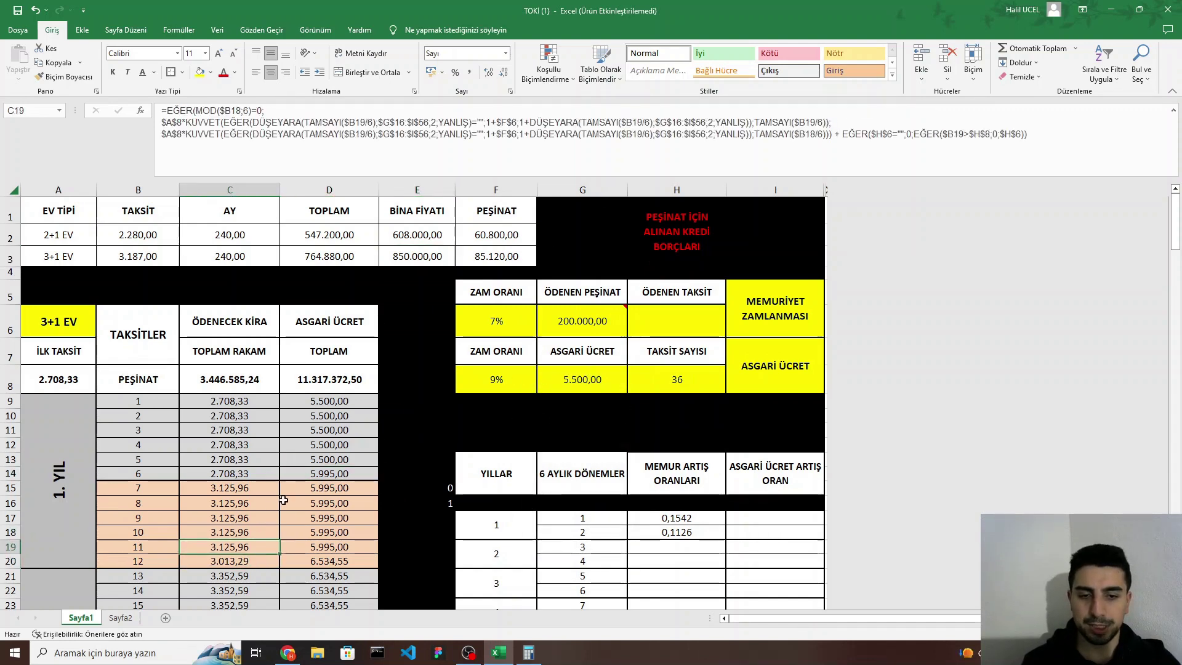
pyautogui.click(262, 558)
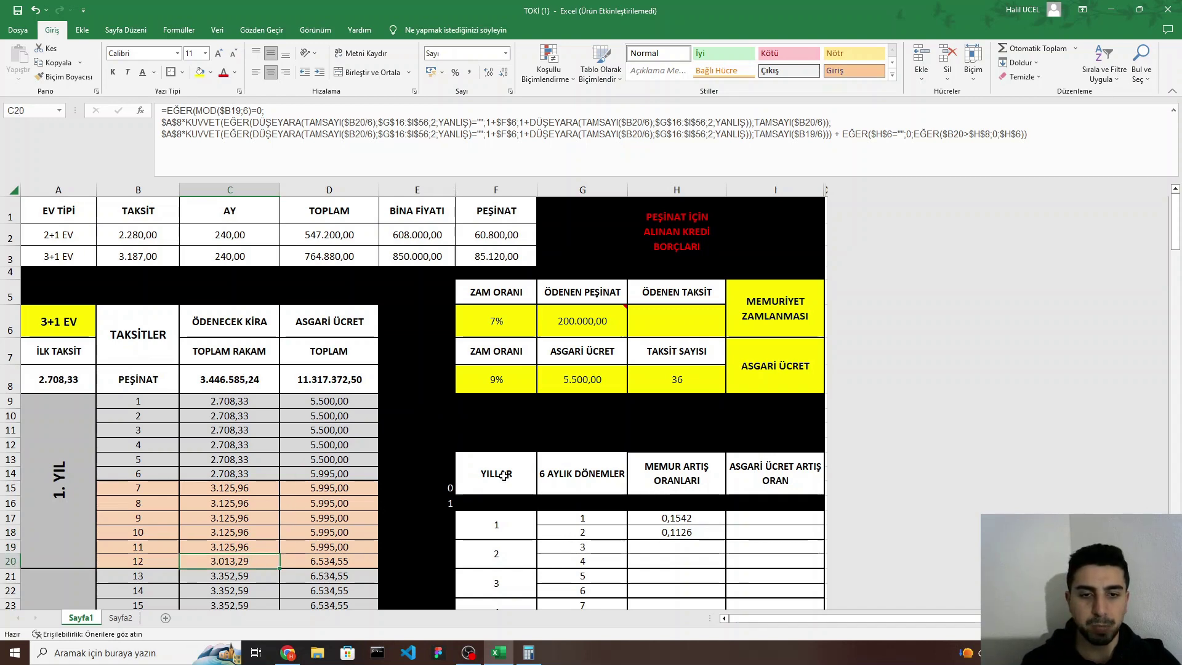
pyautogui.click(671, 318)
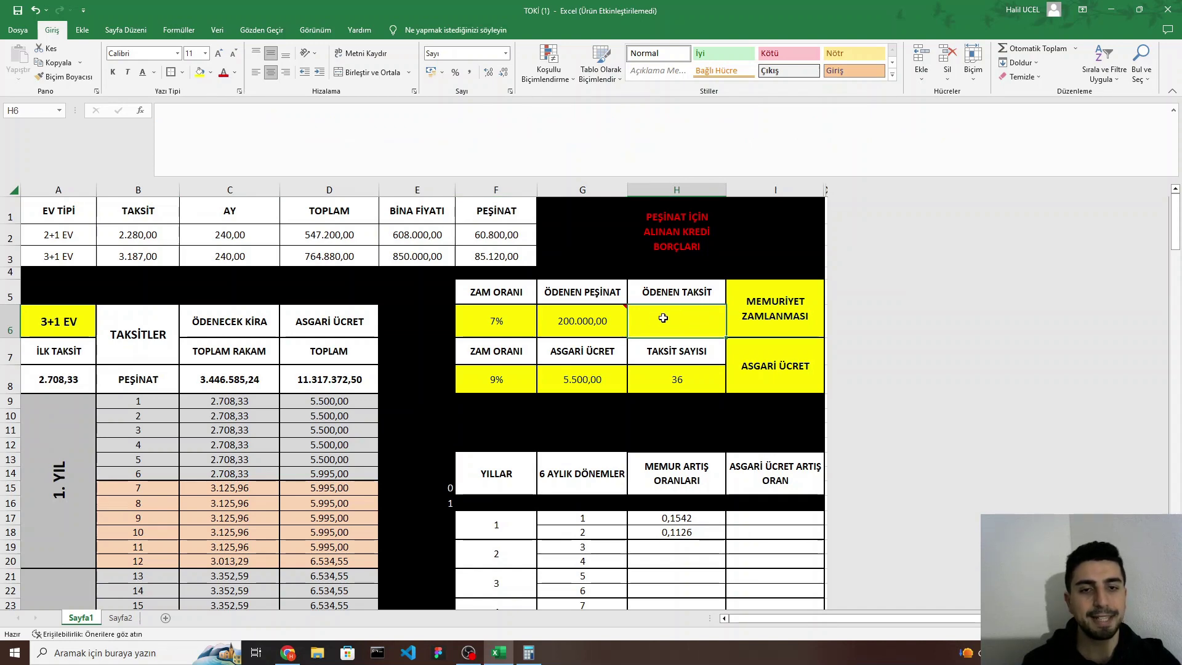
pyautogui.click(593, 325)
pyautogui.moveTo(582, 320)
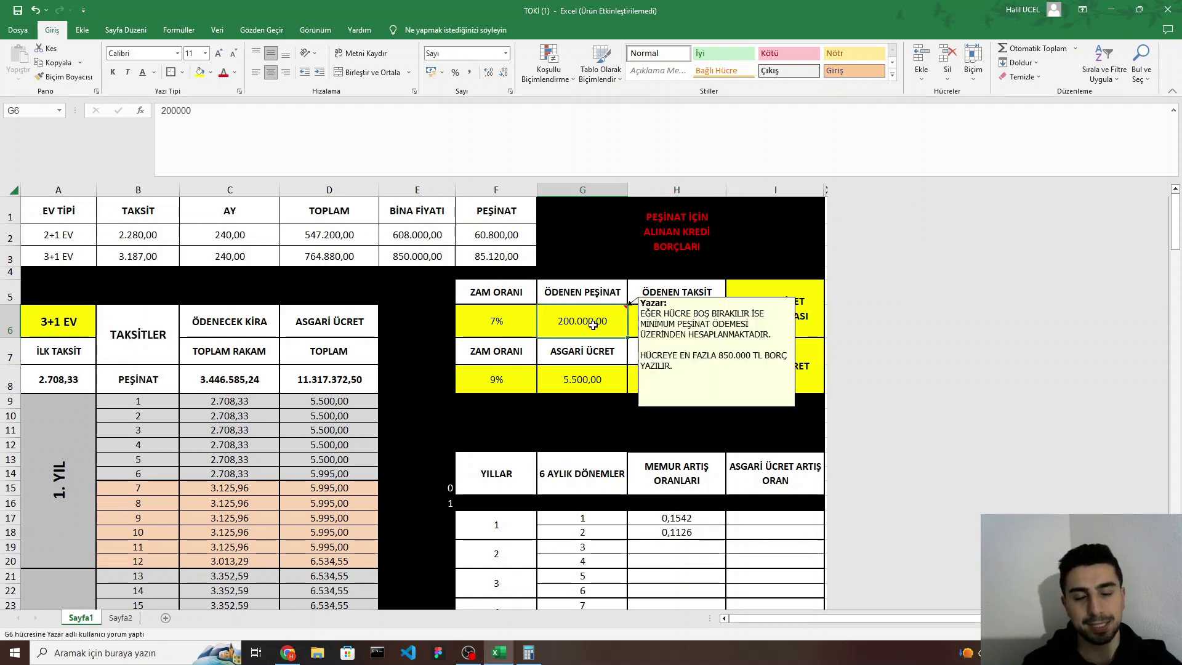
pyautogui.click(668, 316)
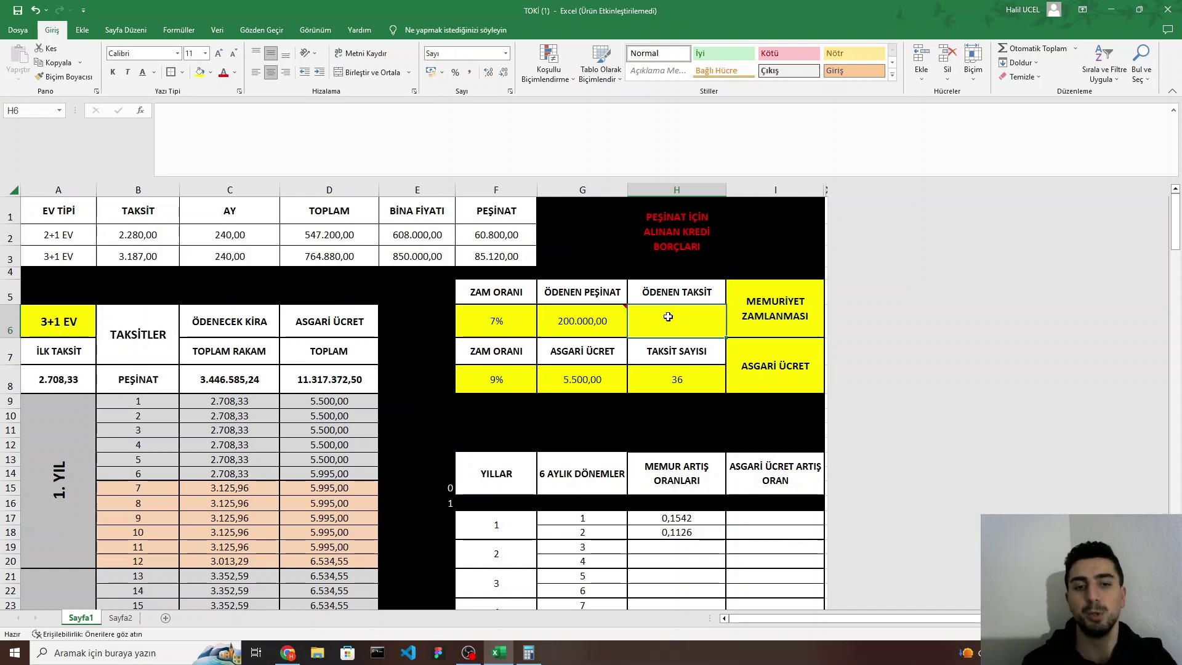
pyautogui.click(671, 386)
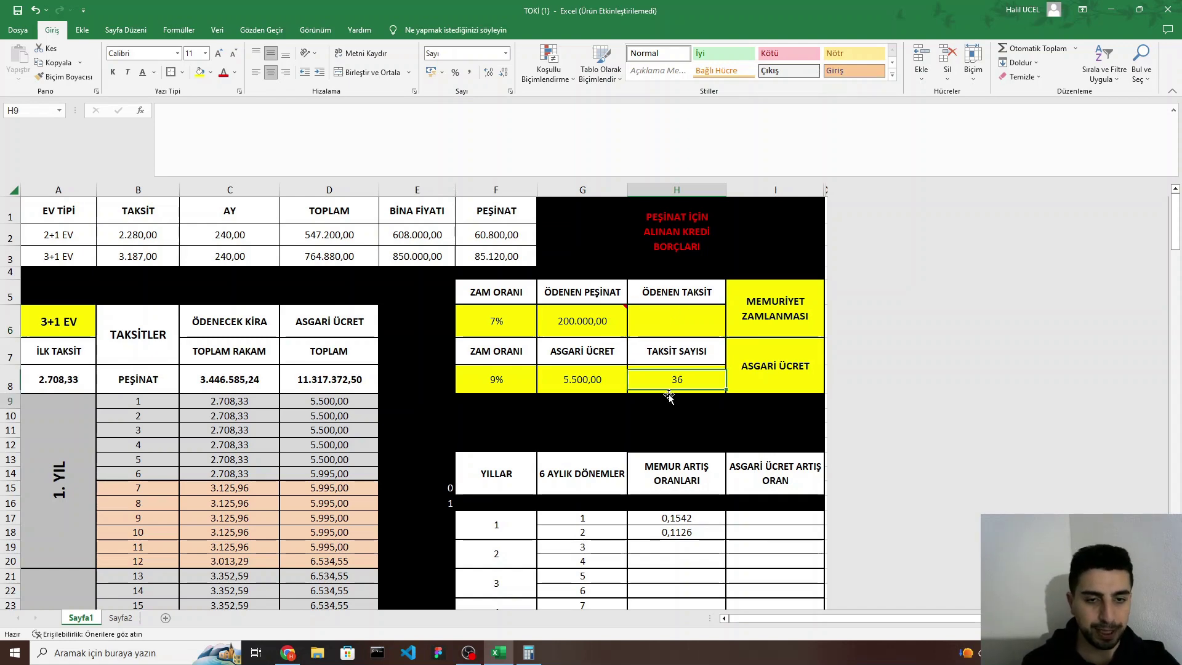
# - Enter 60 as the installment count and 3.500,00 in H6, then check the A8 formula
pyautogui.write('60')
pyautogui.press('Return')
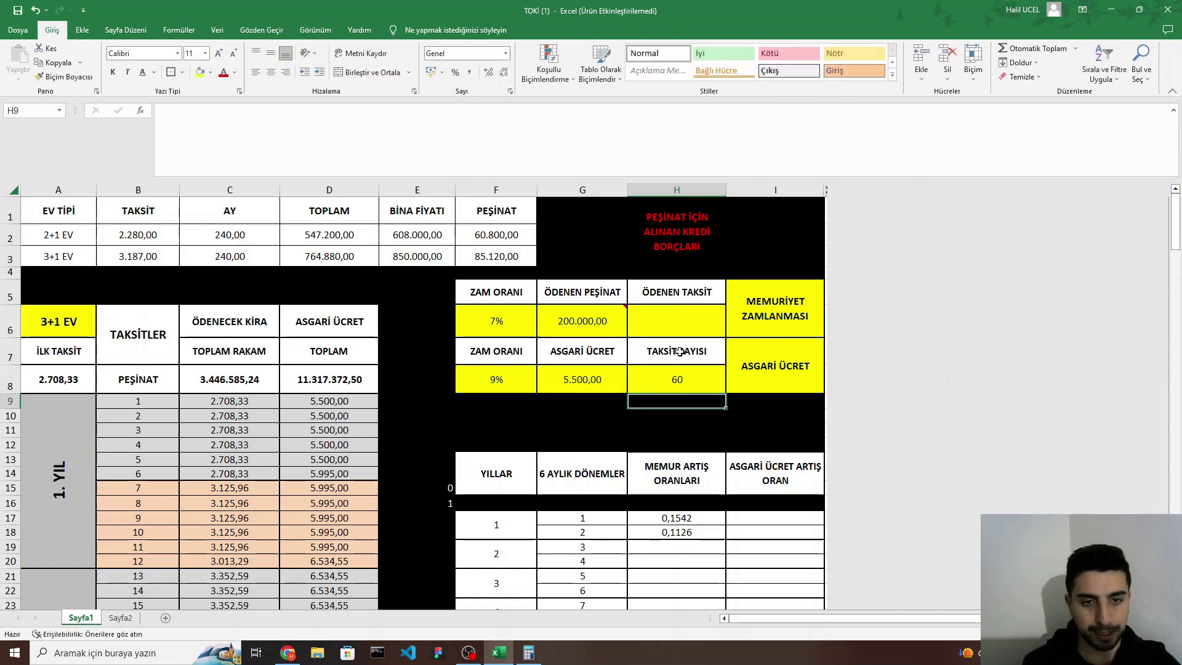
pyautogui.click(678, 320)
pyautogui.write('350')
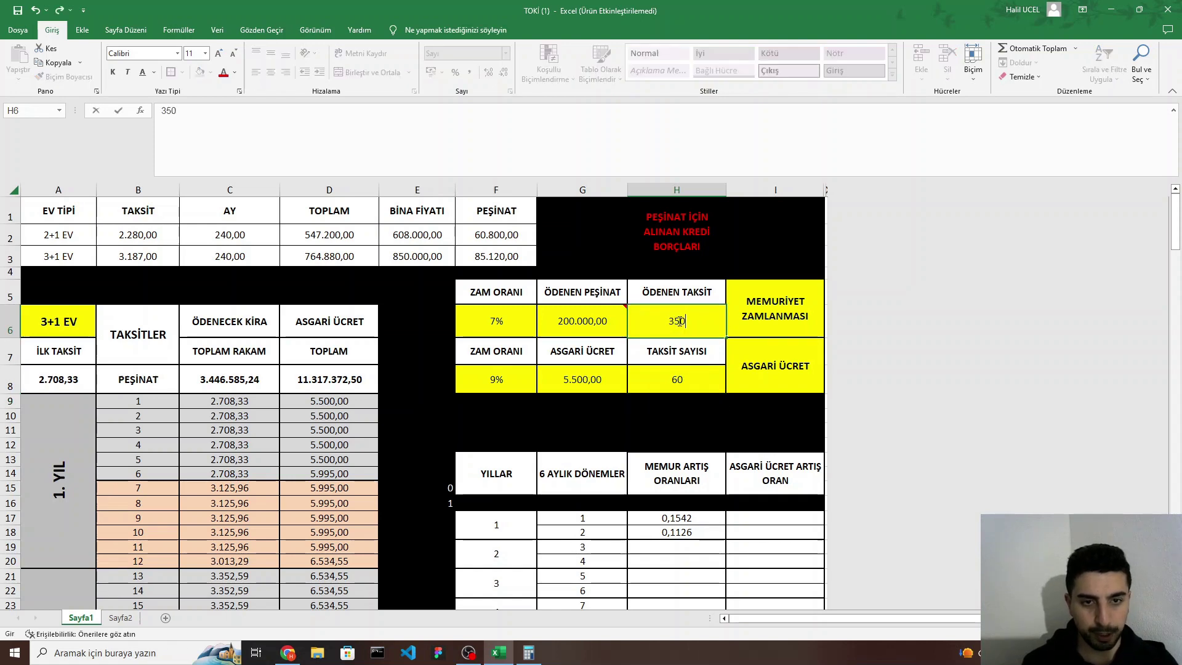
pyautogui.write('00')
pyautogui.press('Return')
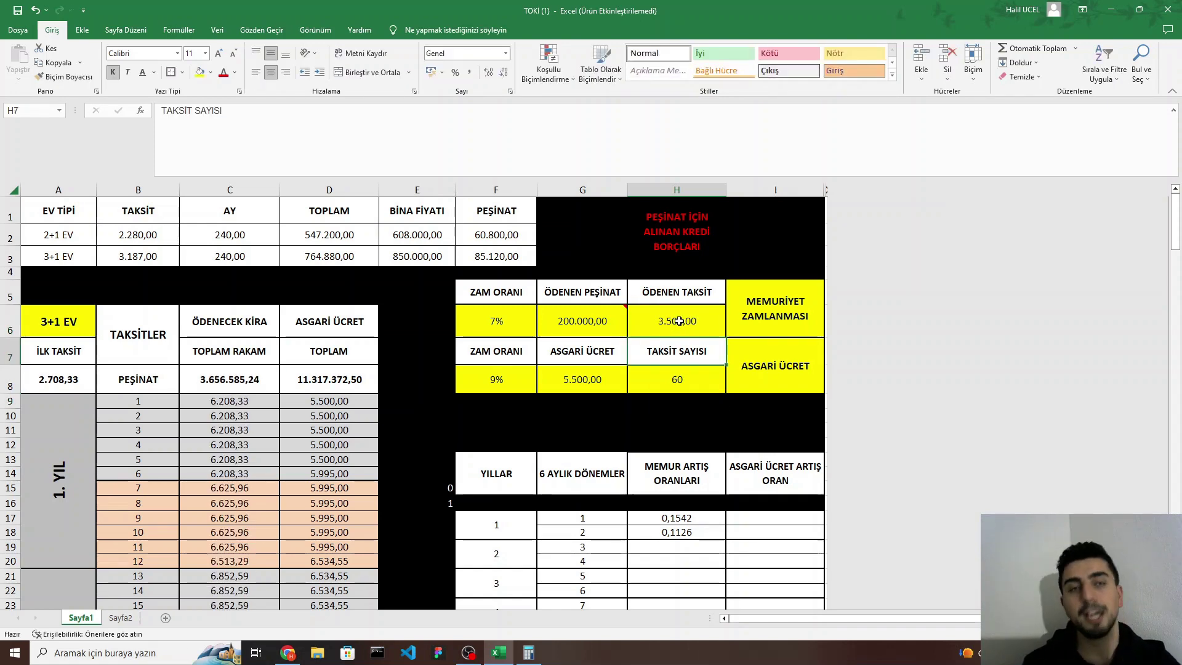
pyautogui.click(680, 327)
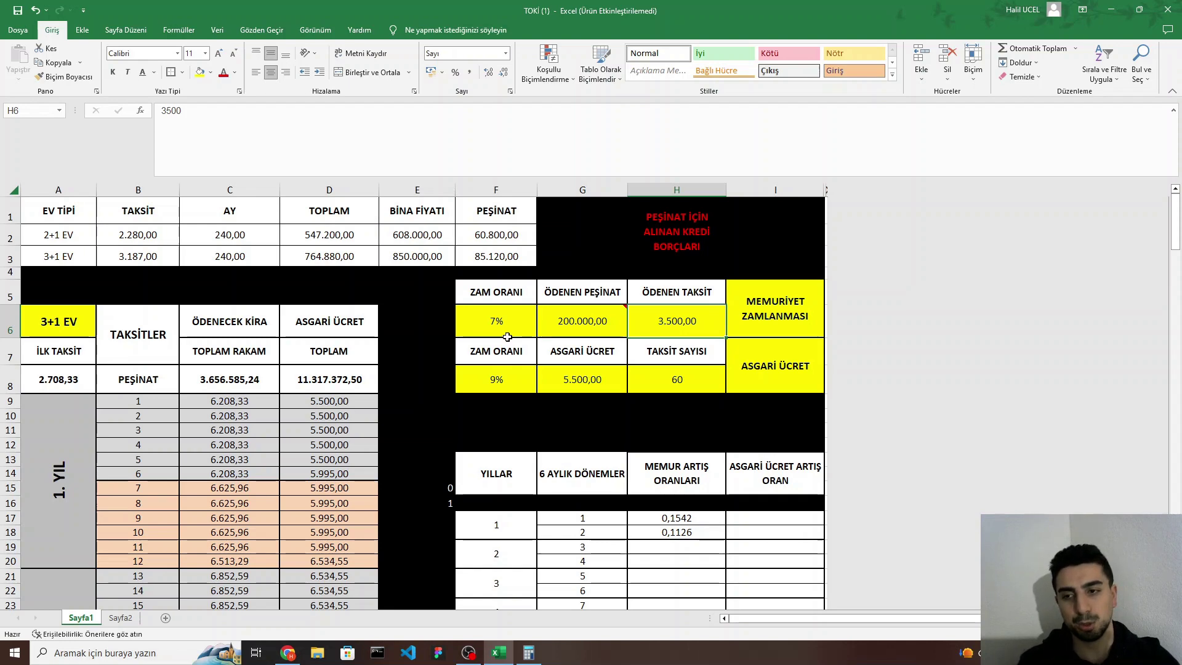
pyautogui.click(84, 386)
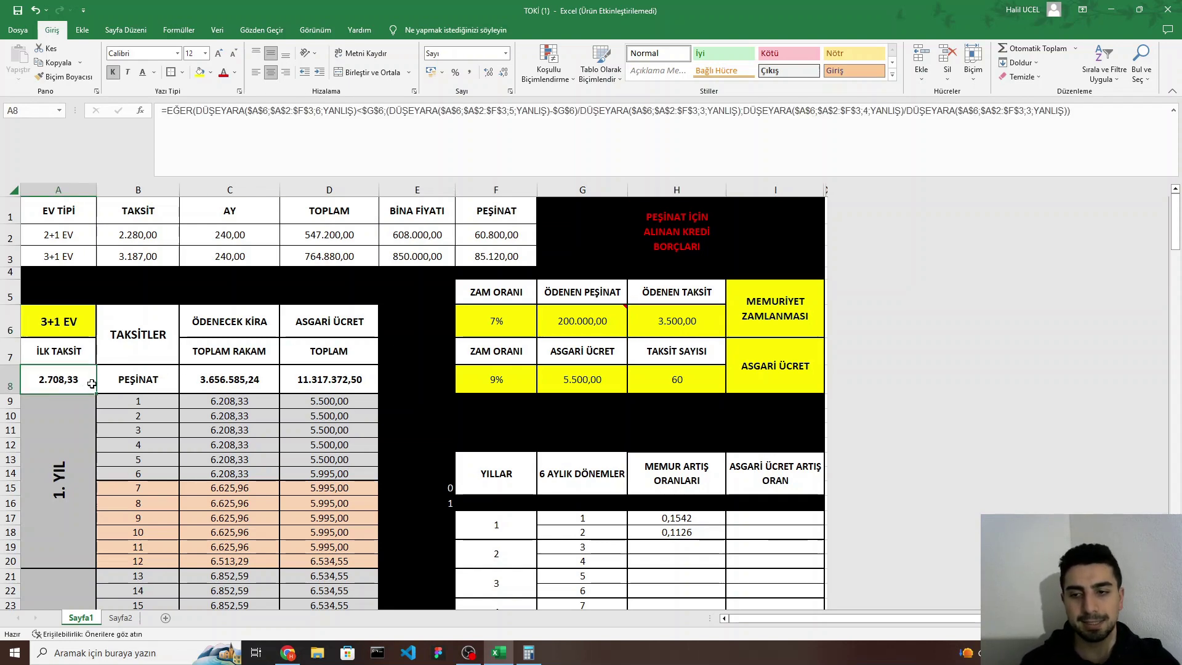
pyautogui.click(648, 330)
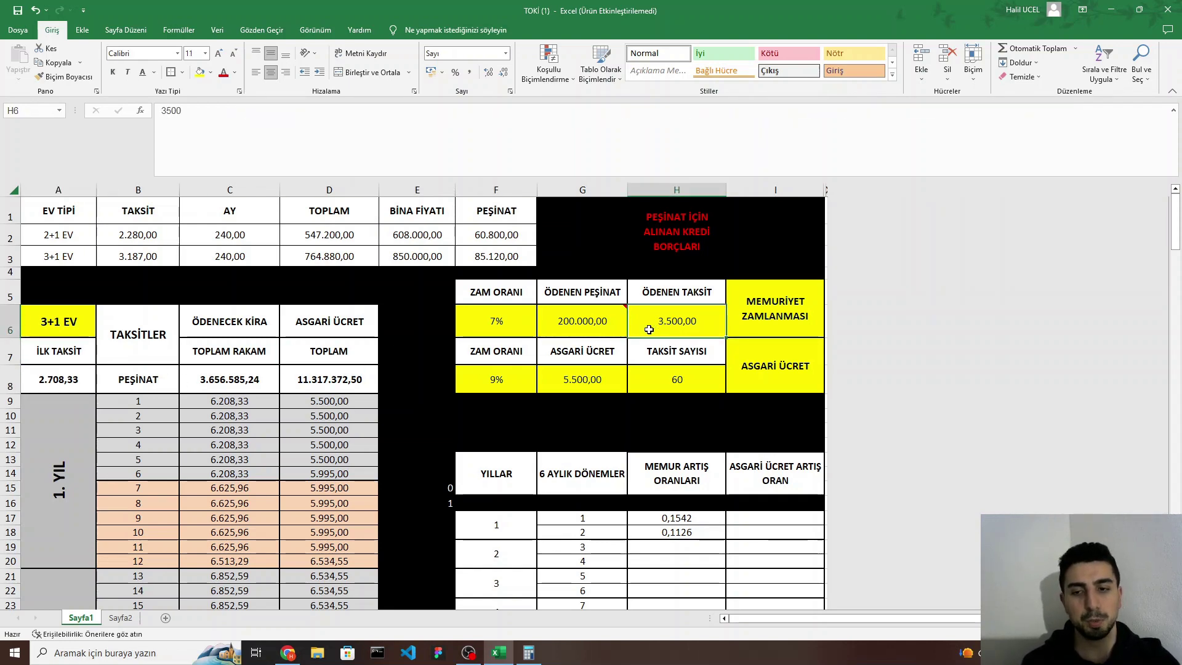
pyautogui.click(218, 400)
pyautogui.scroll(-2, 228, 400)
pyautogui.scroll(-2, 234, 397)
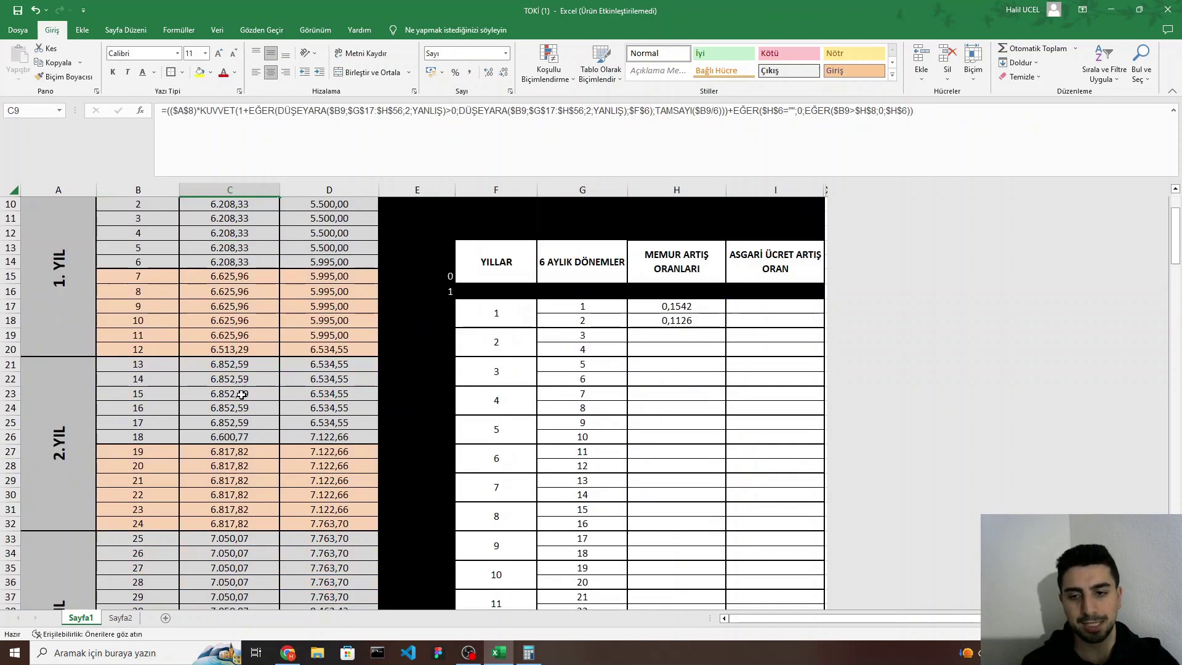
pyautogui.scroll(-3, 240, 395)
pyautogui.scroll(-5, 241, 395)
pyautogui.scroll(1, 259, 397)
pyautogui.scroll(12, 370, 397)
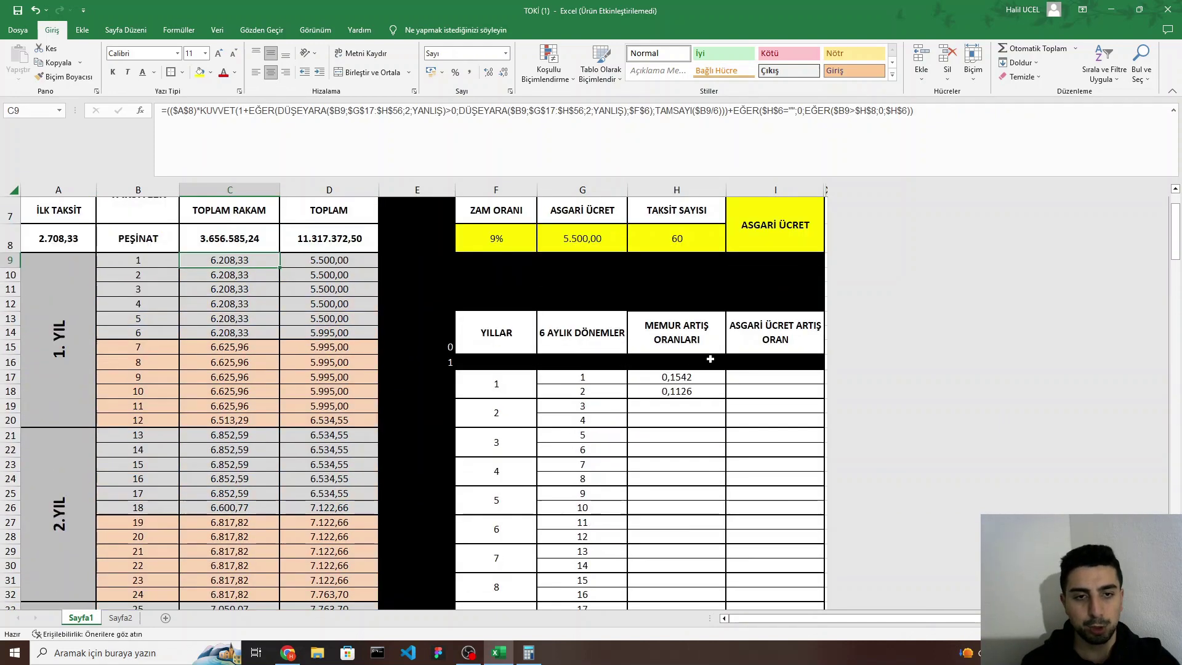
pyautogui.click(686, 387)
pyautogui.scroll(-2, 430, 431)
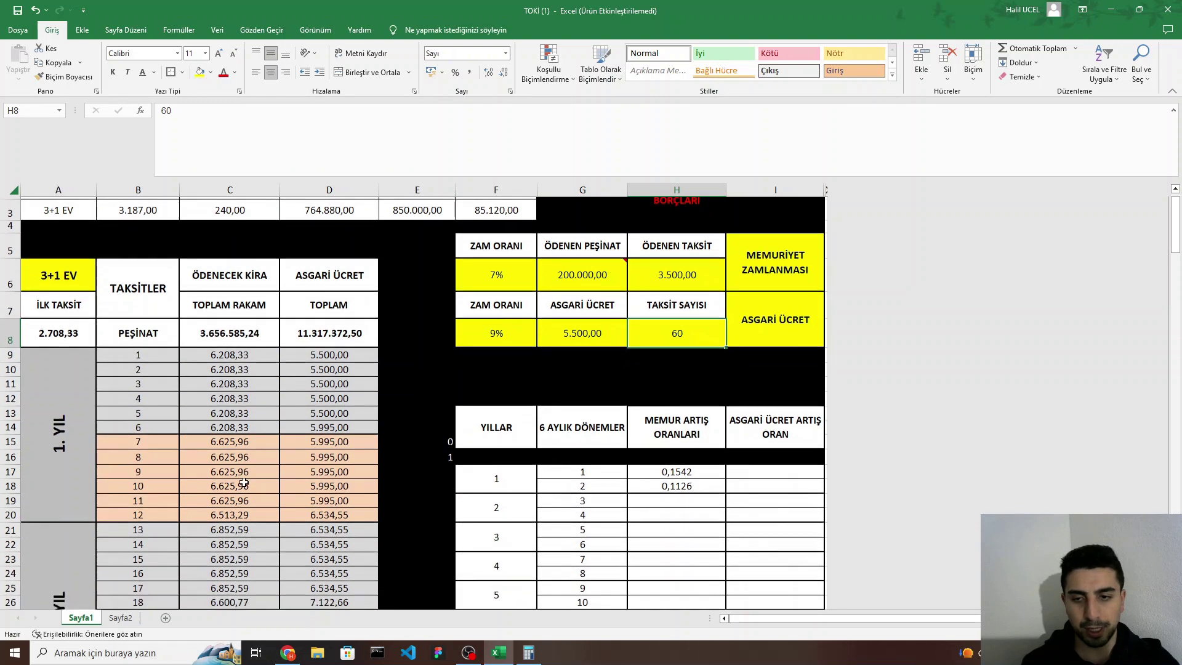
pyautogui.scroll(-9, 236, 504)
pyautogui.scroll(-5, 236, 503)
pyautogui.scroll(-3, 243, 480)
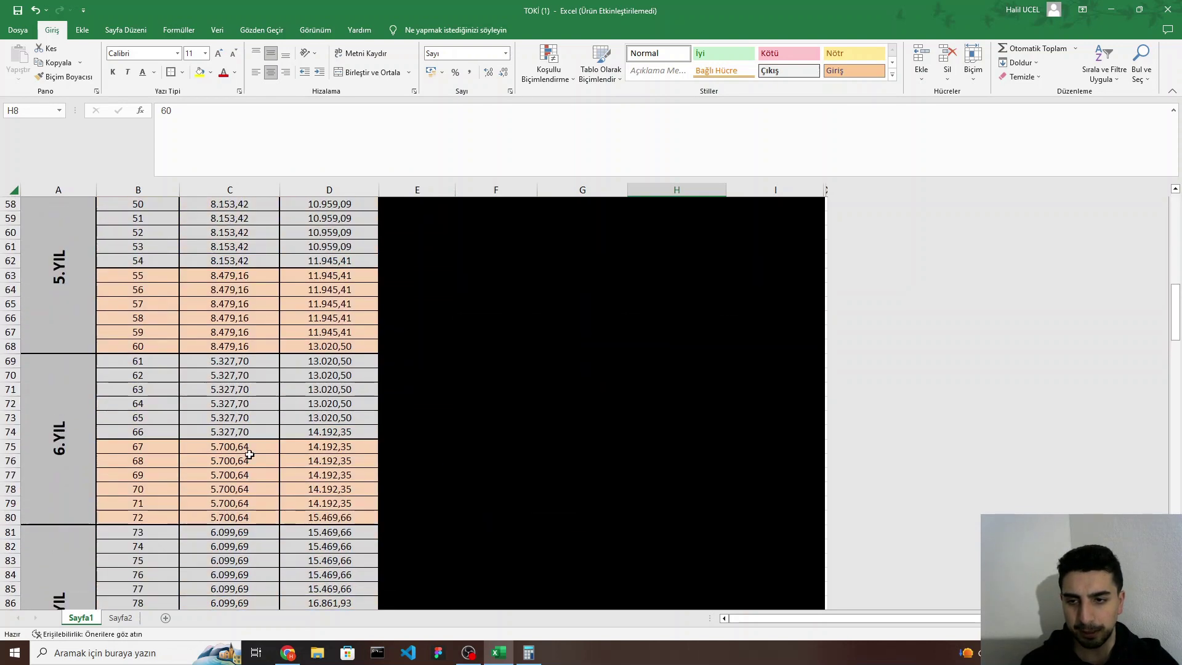
pyautogui.click(229, 349)
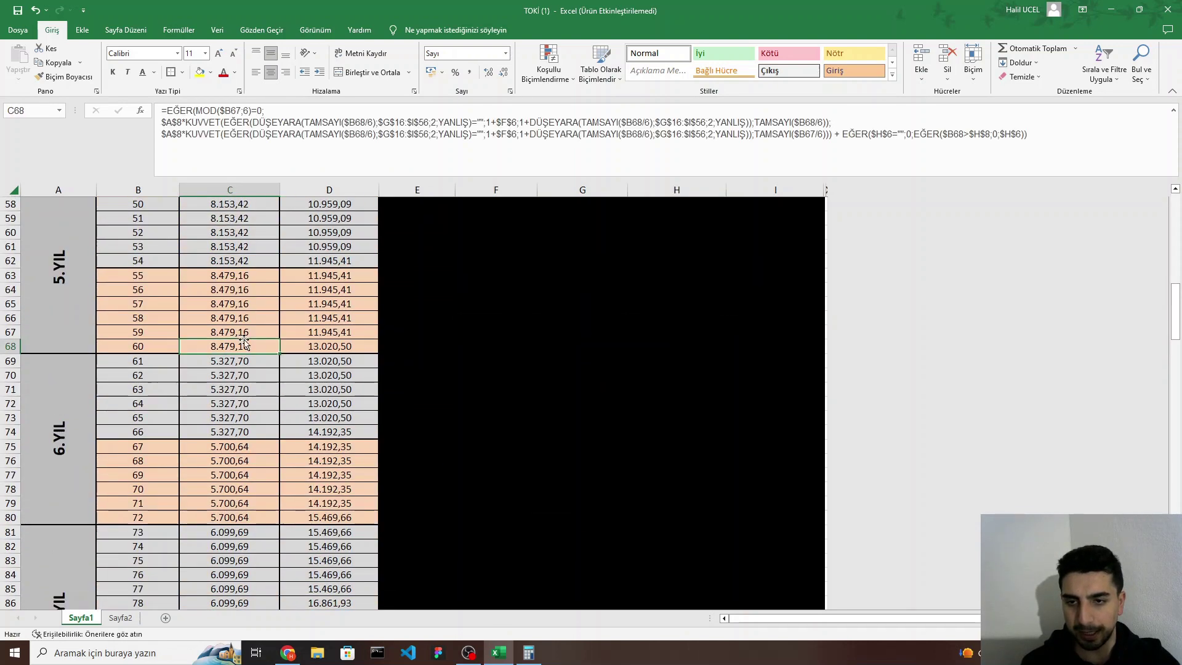
pyautogui.click(248, 360)
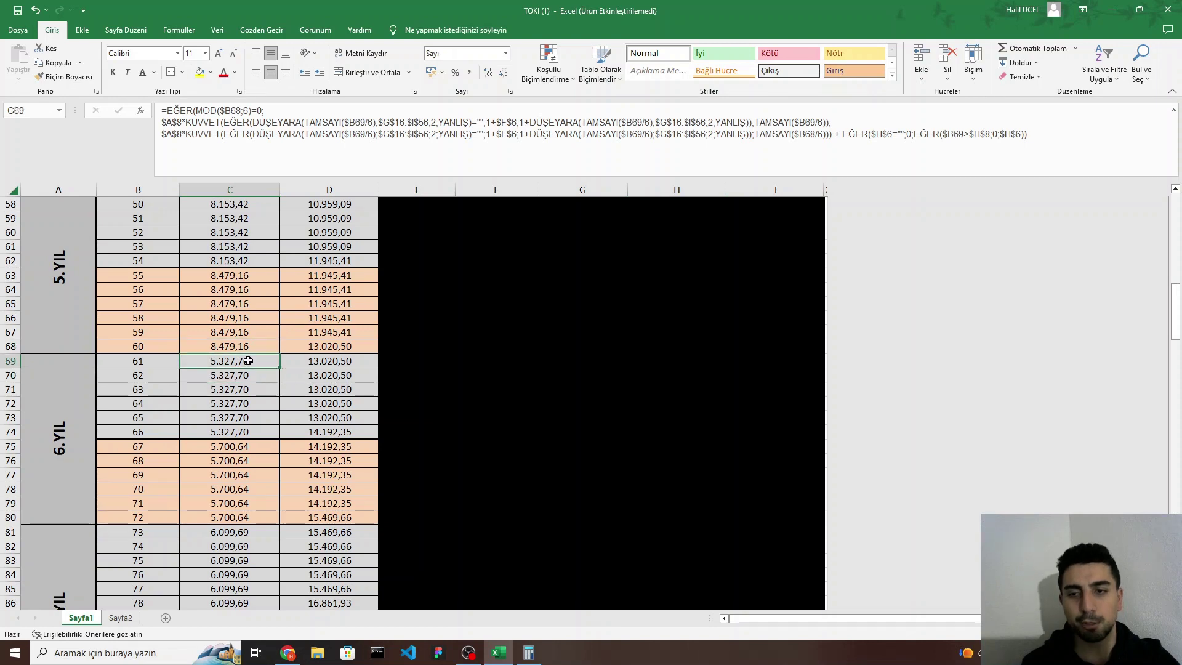
pyautogui.scroll(4, 246, 400)
pyautogui.scroll(5, 243, 443)
pyautogui.scroll(7, 244, 455)
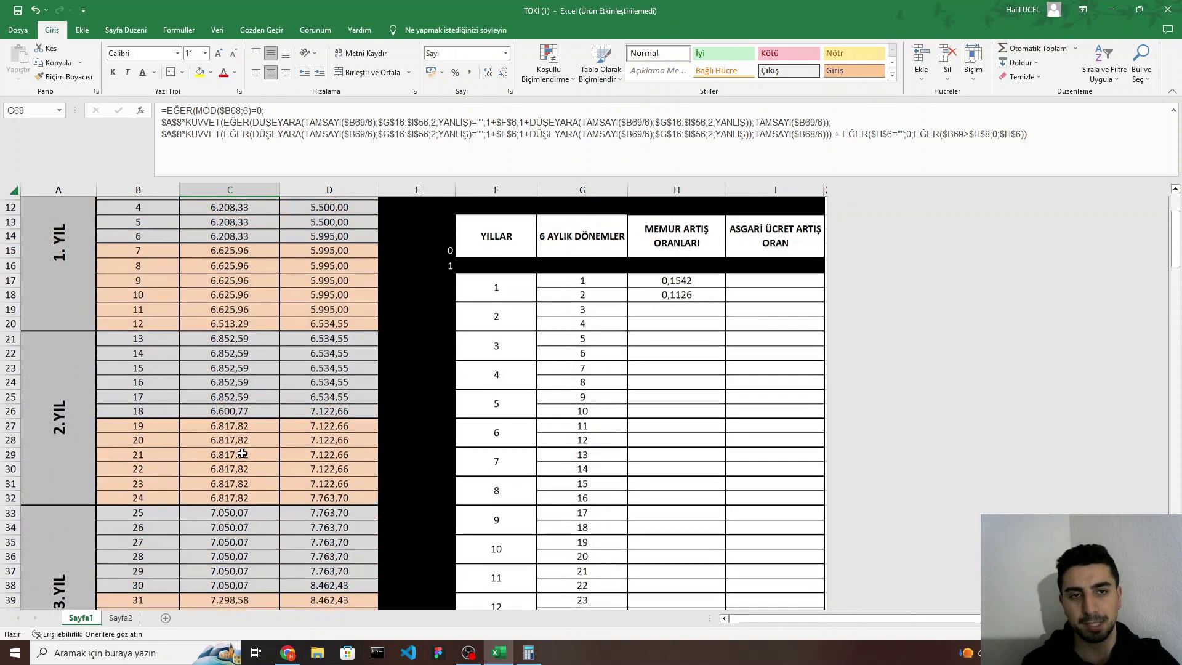
pyautogui.scroll(3, 243, 455)
pyautogui.click(637, 336)
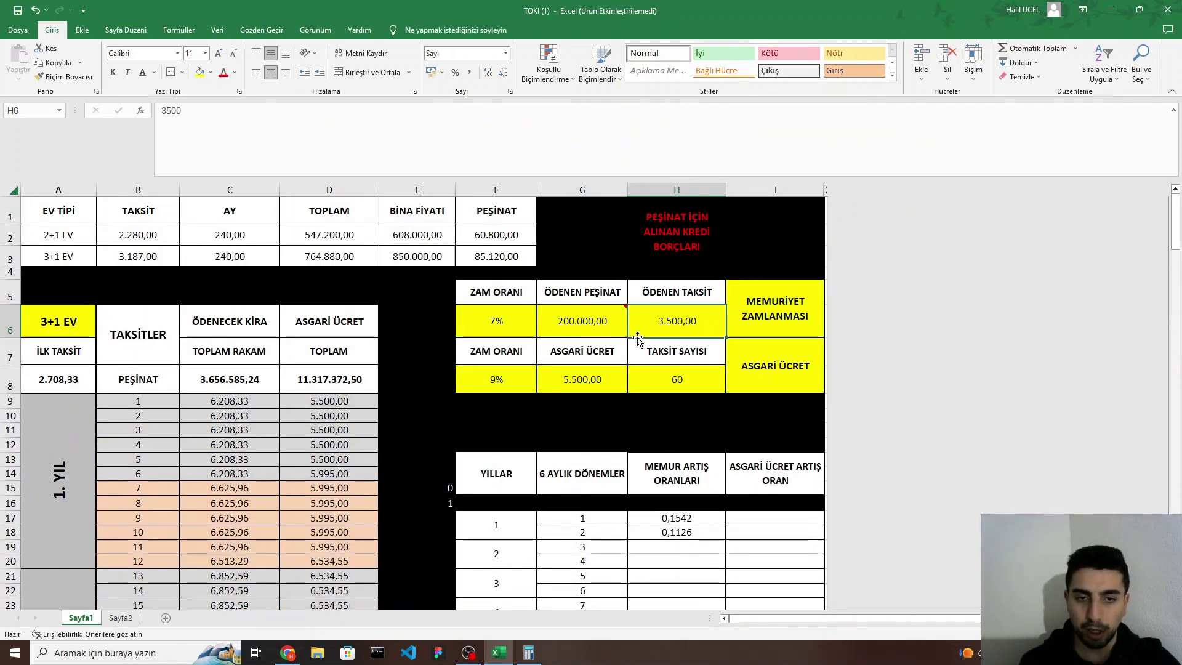
pyautogui.click(634, 352)
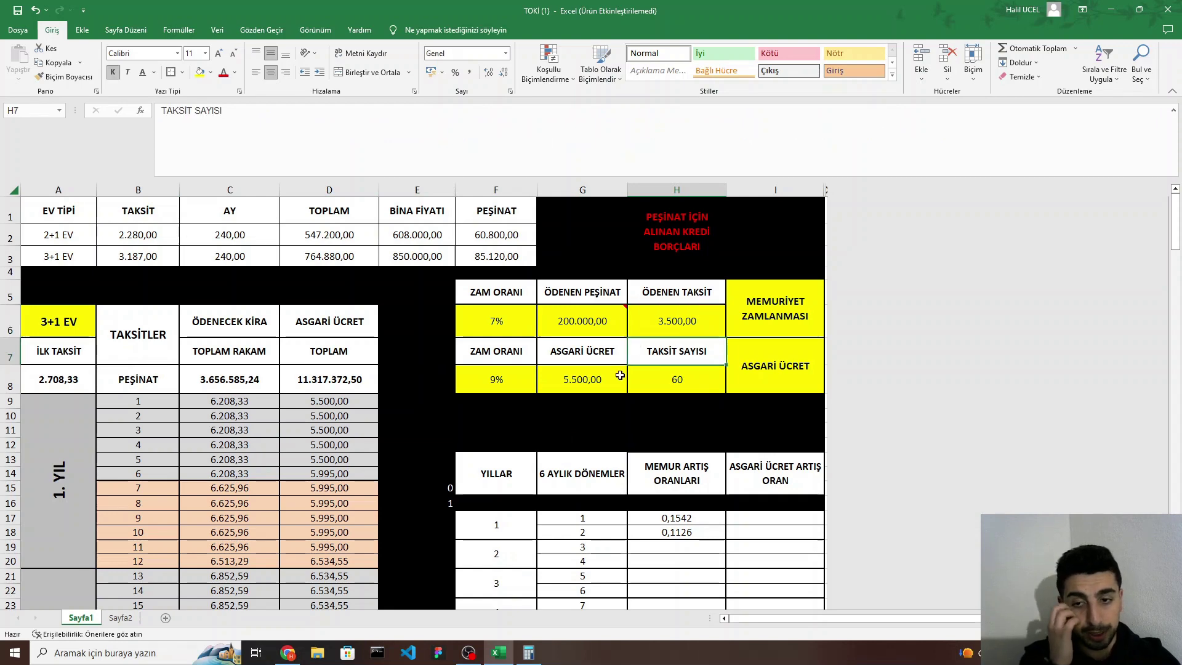
pyautogui.click(233, 556)
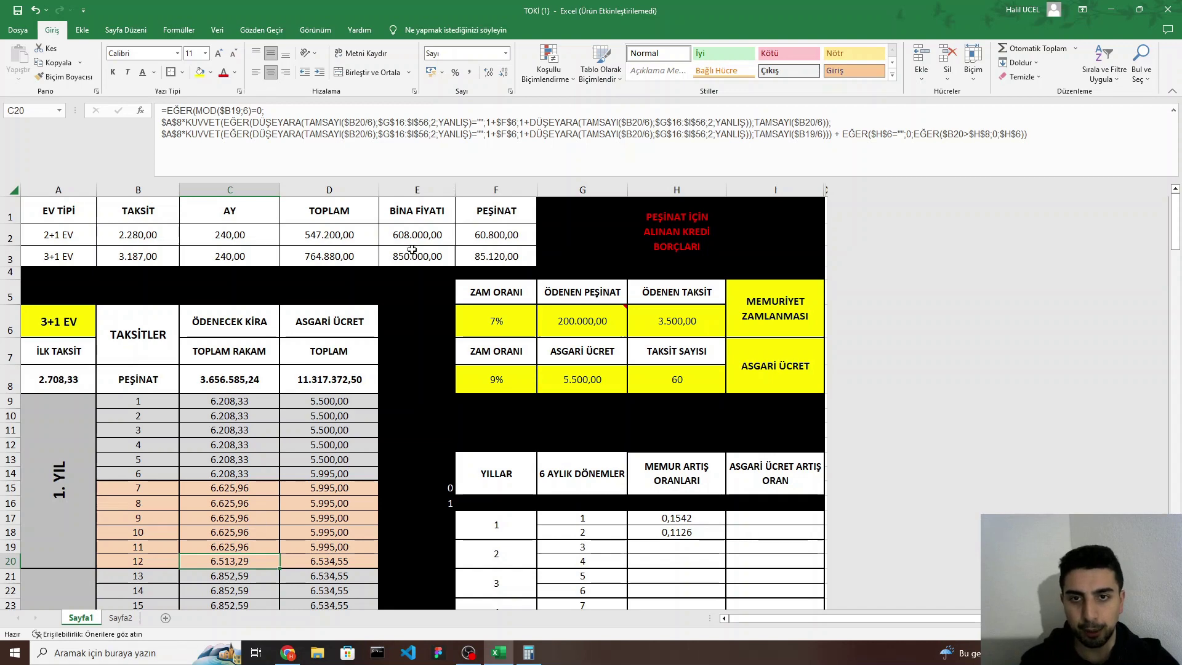
# - Commit the C20 formula and clear the 3.500,00 paid installment from H6
pyautogui.click(813, 133)
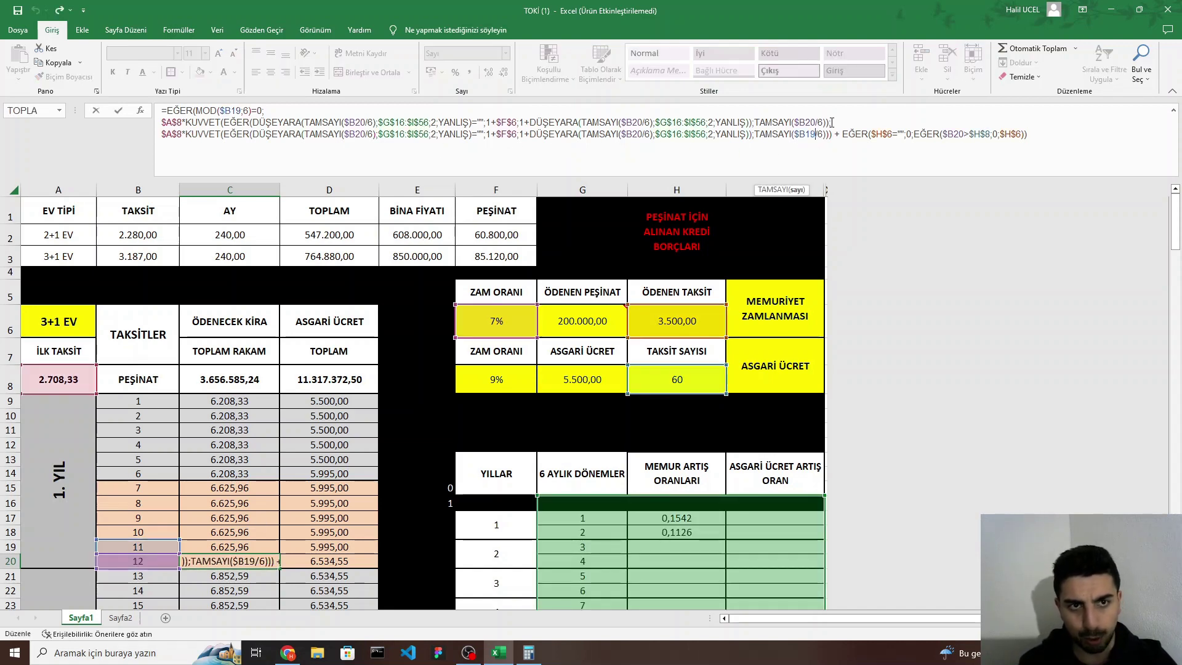
pyautogui.write('2')
pyautogui.press('Return')
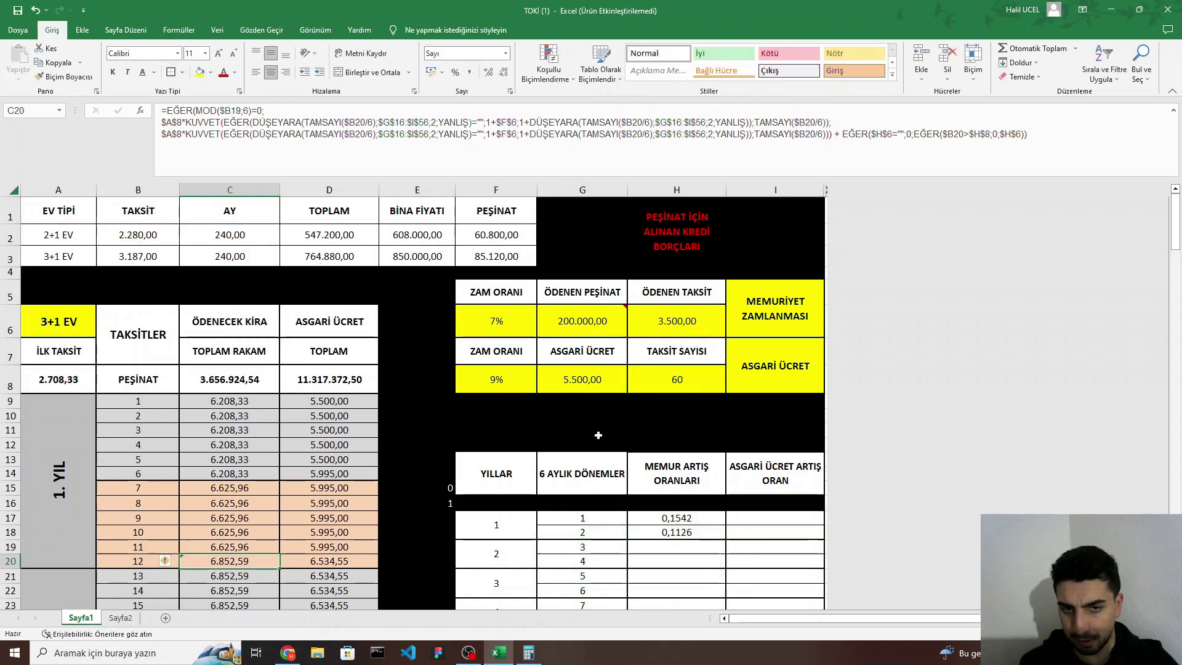
pyautogui.click(709, 329)
pyautogui.press('Delete')
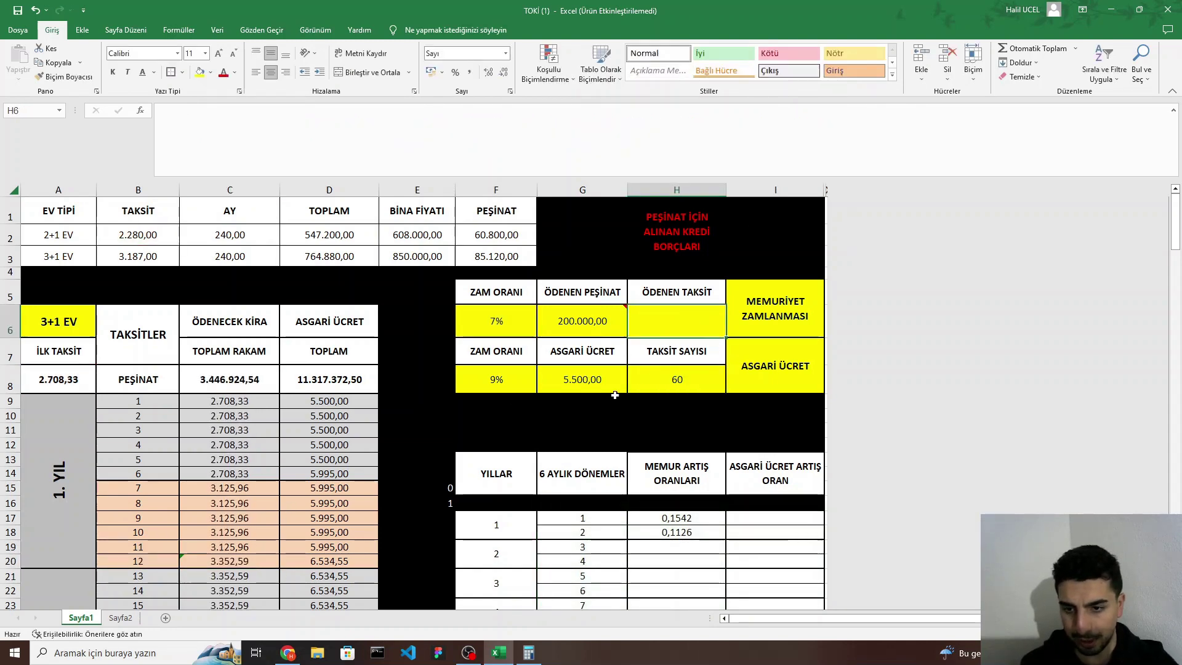
pyautogui.click(229, 561)
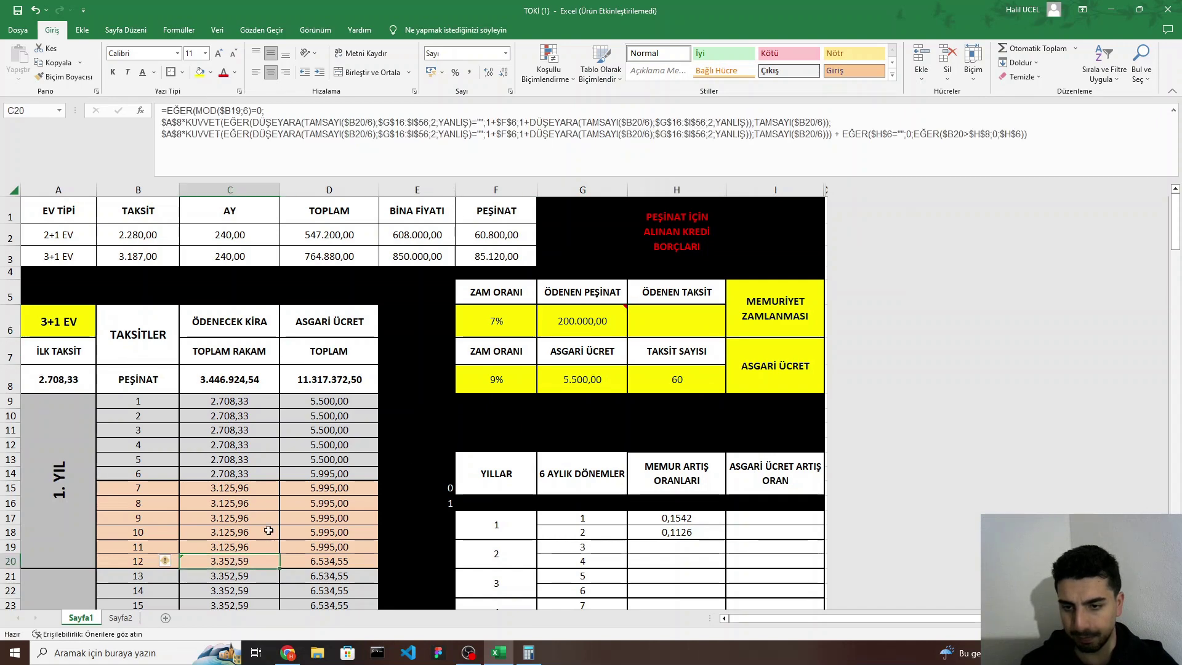
# - Change the first $B20 reference in C20's formula to $B19
pyautogui.click(856, 134)
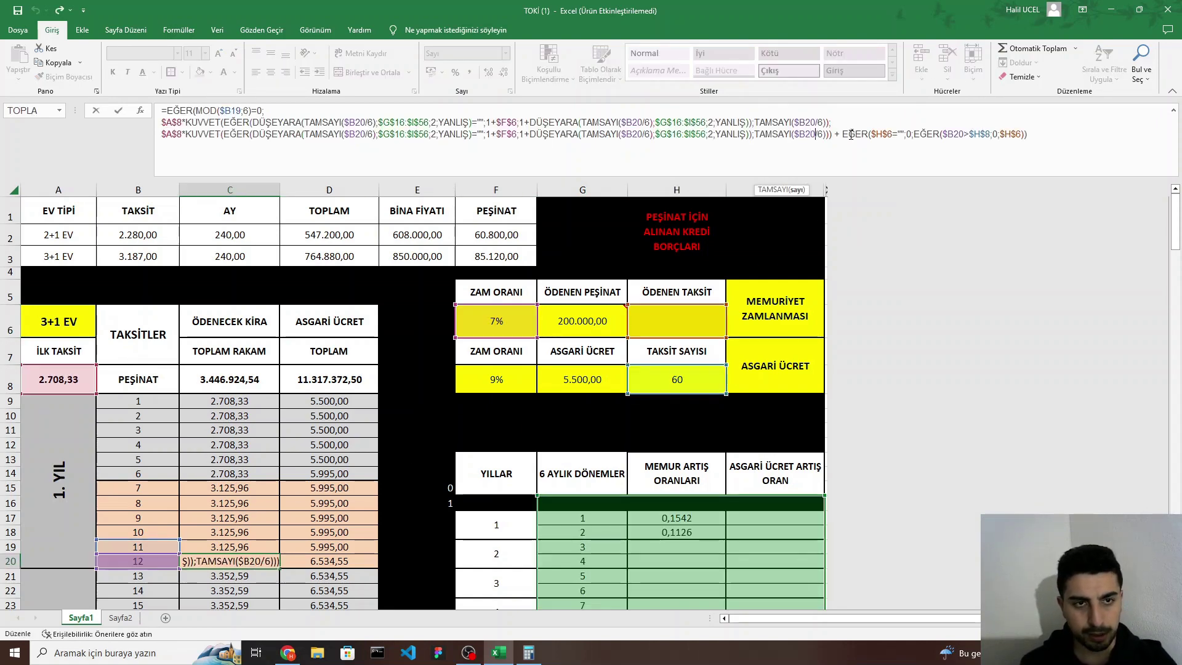
pyautogui.press('BackSpace')
pyautogui.press('BackSpace')
pyautogui.write('19')
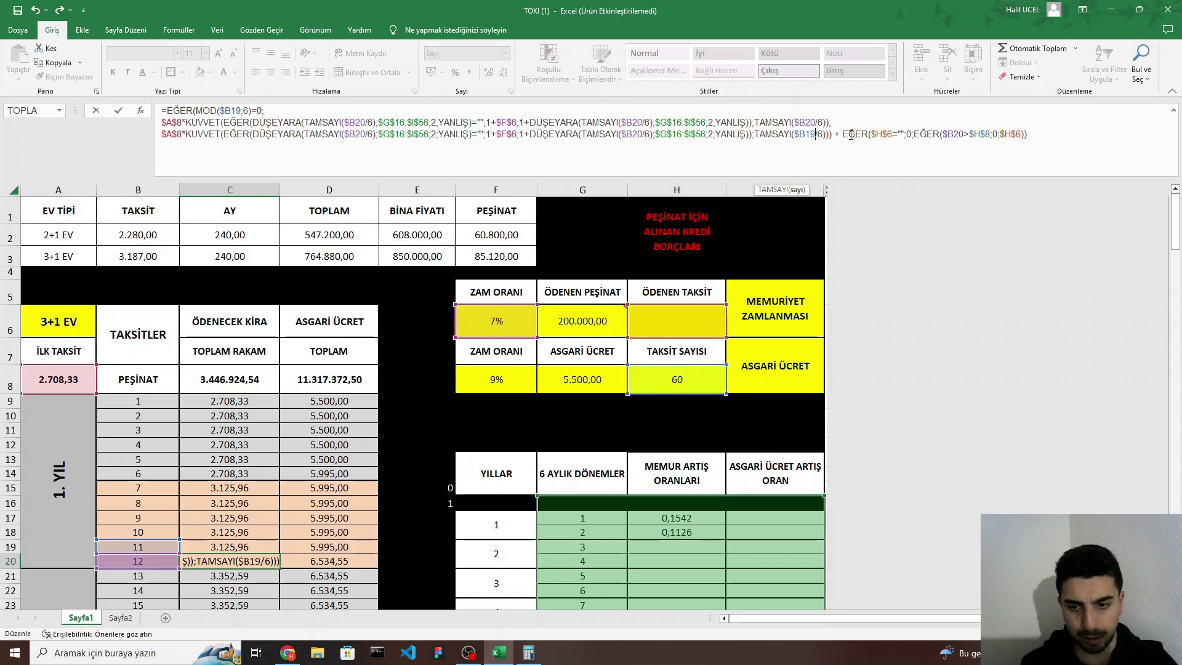
pyautogui.press('Return')
pyautogui.press('Up')
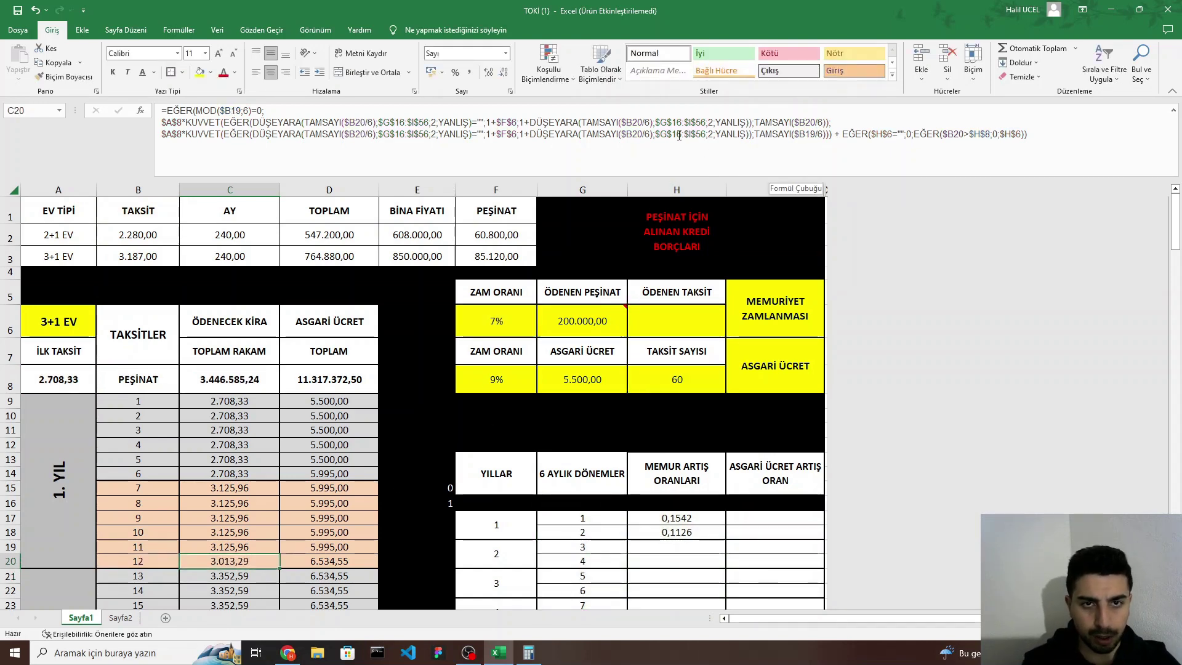
# - Change the remaining $B20 references in C20 to $B19, so month 12 shows 3.125,96
pyautogui.click(641, 136)
pyautogui.press('BackSpace')
pyautogui.press('BackSpace')
pyautogui.write('1')
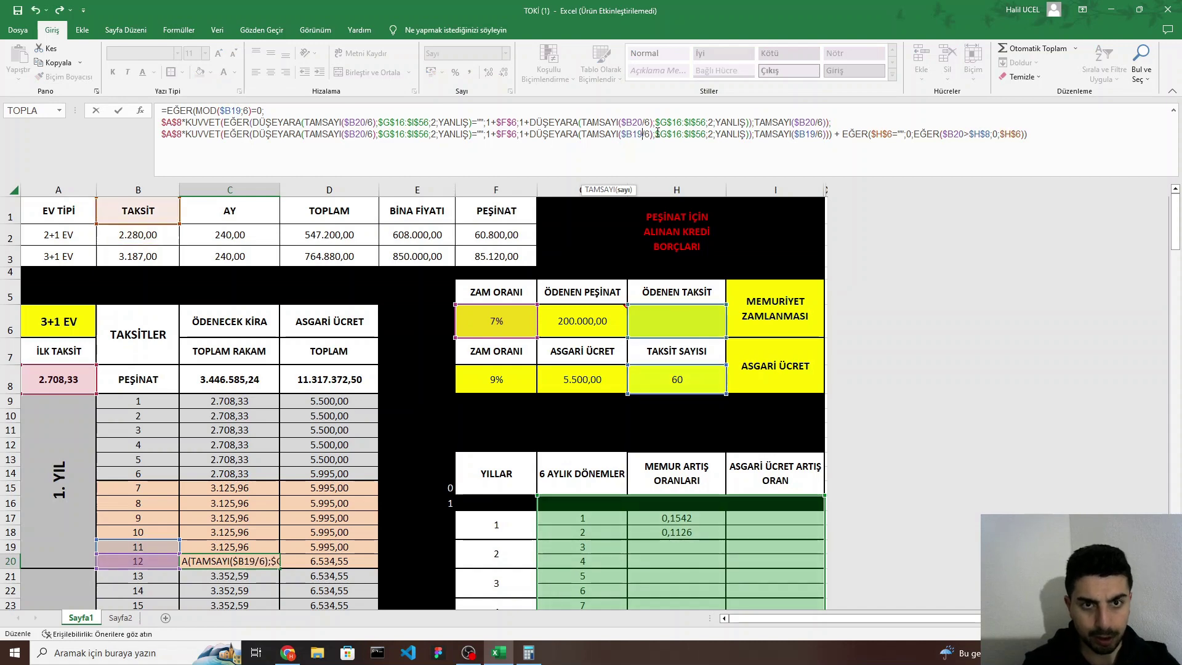
pyautogui.write('9')
pyautogui.click(367, 134)
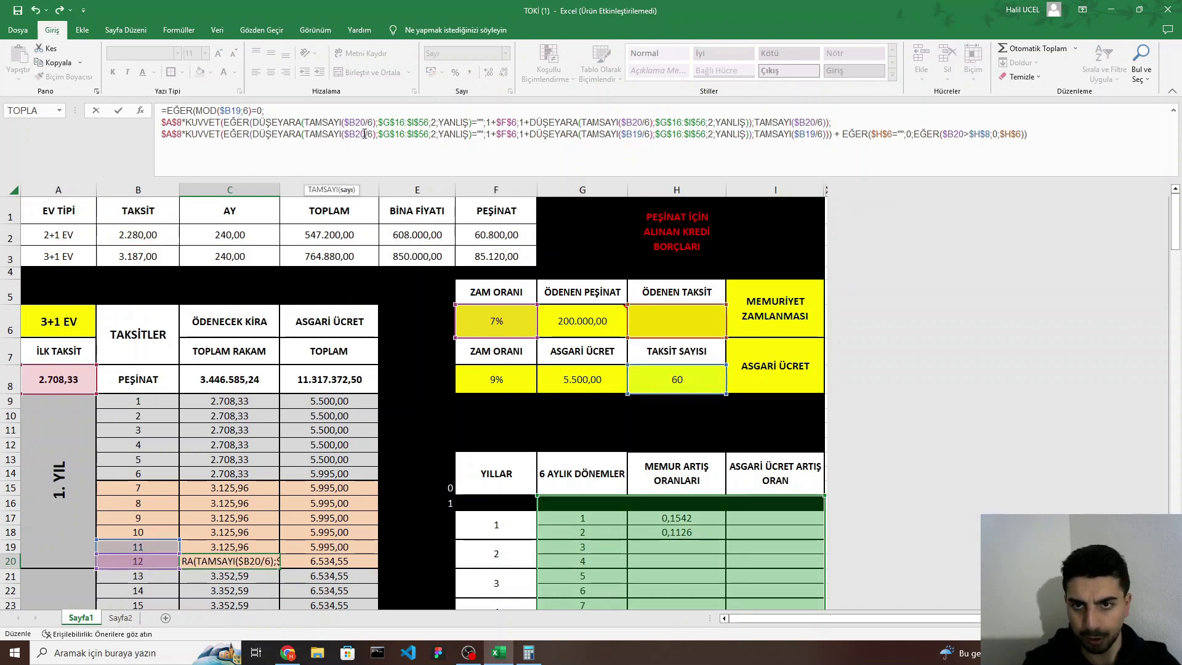
pyautogui.press('BackSpace')
pyautogui.press('BackSpace')
pyautogui.write('19')
pyautogui.press('Return')
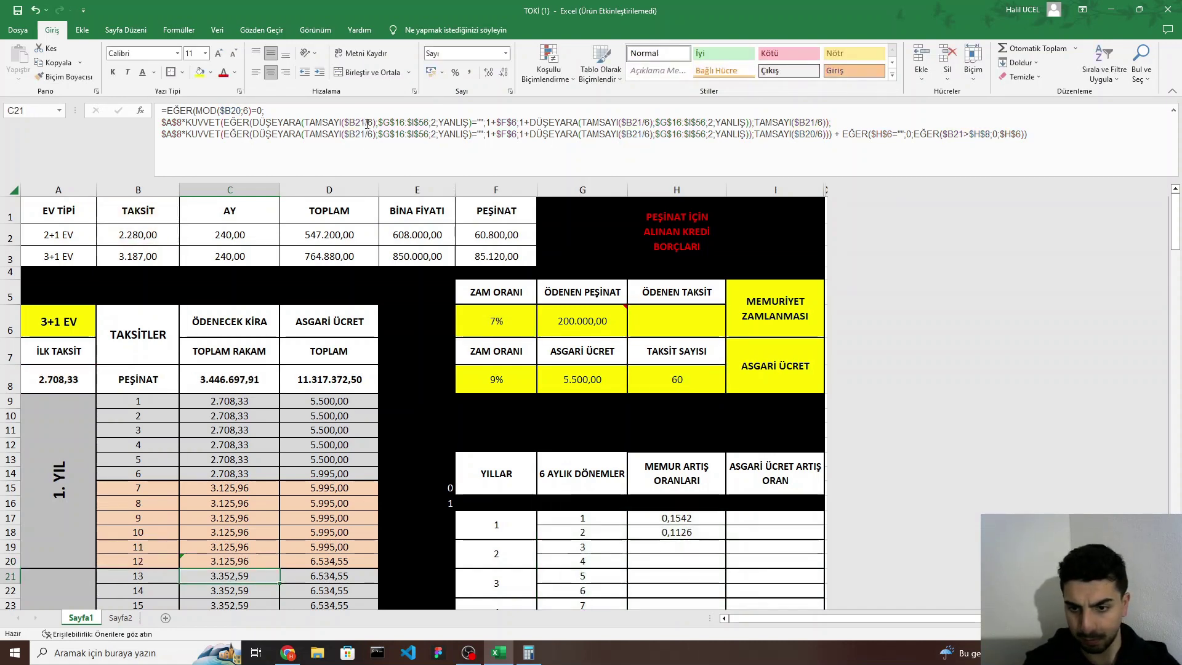
pyautogui.click(231, 561)
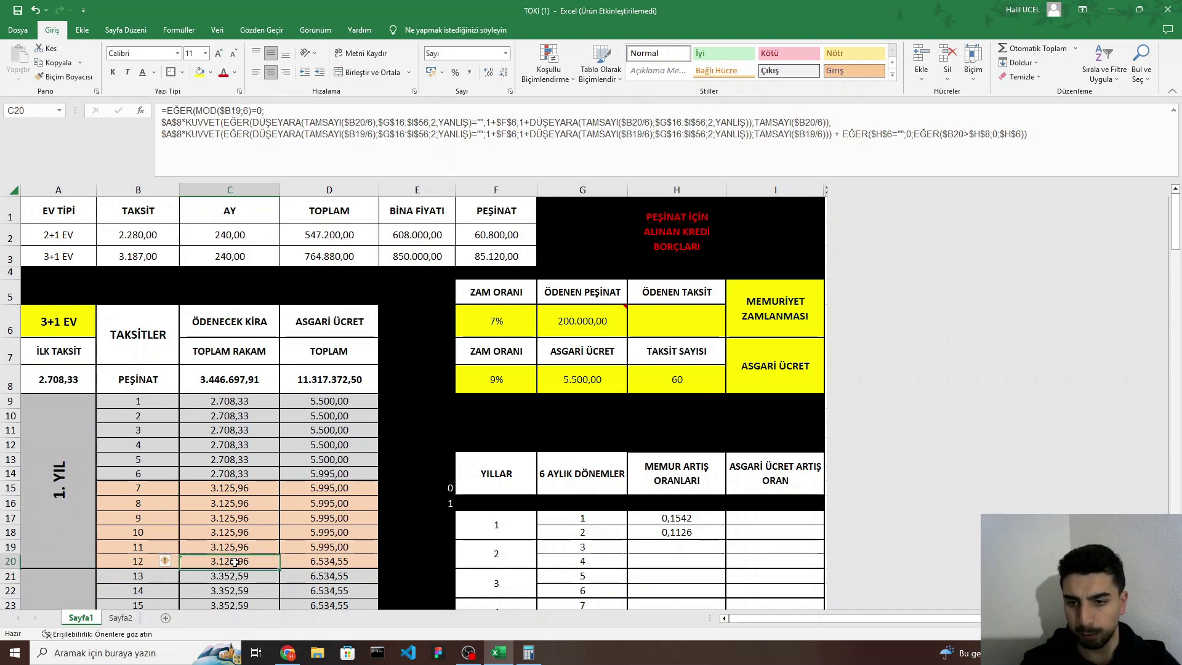
# - Copy the corrected C20 installment formula into C21:C38 and spot-check C31
pyautogui.hotkey('ctrl', 'c')
pyautogui.scroll(-3, 246, 523)
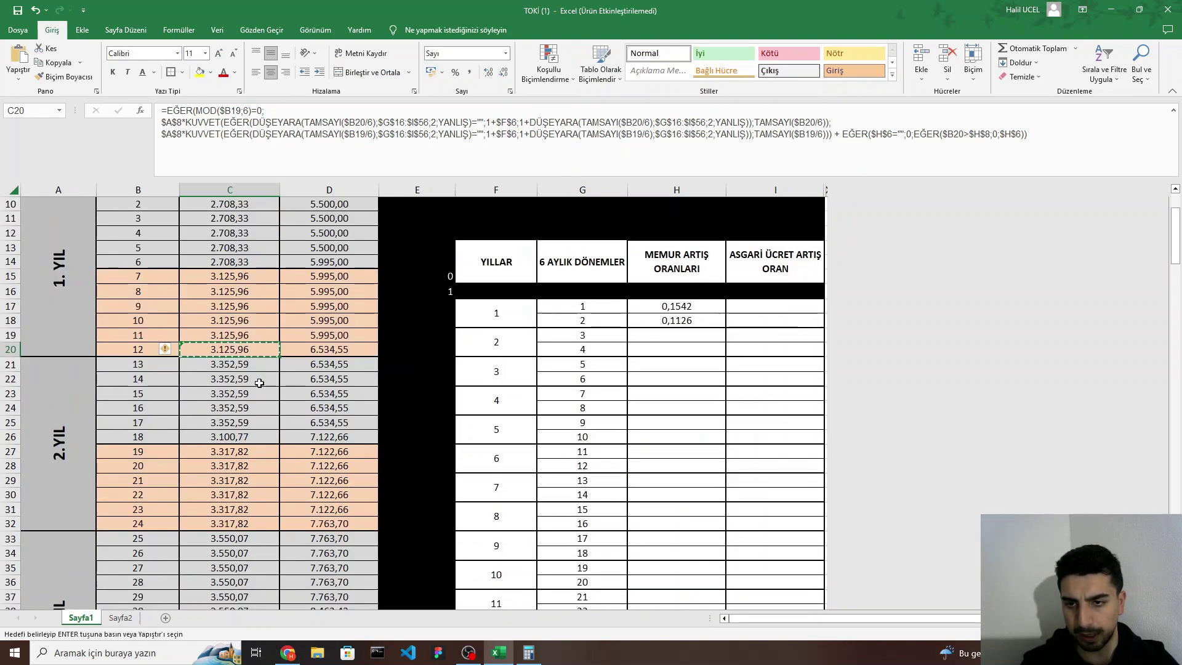
pyautogui.moveTo(252, 364)
pyautogui.mouseDown()
pyautogui.moveTo(246, 606)
pyautogui.moveTo(246, 499)
pyautogui.mouseUp()
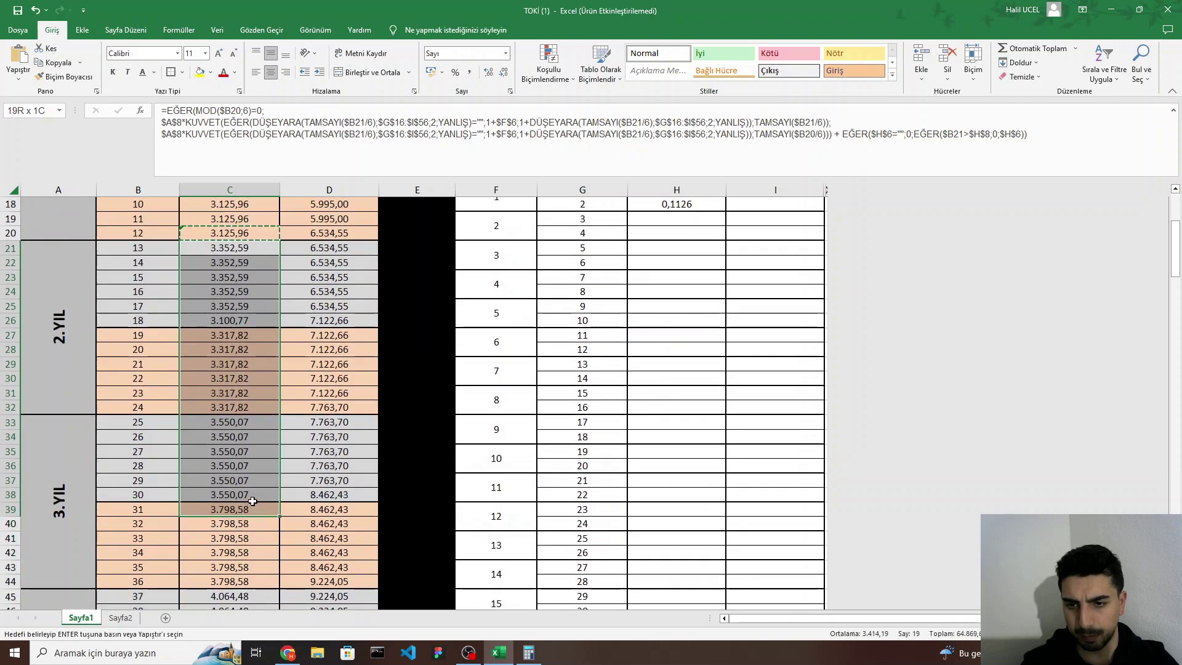
pyautogui.rightClick(254, 443)
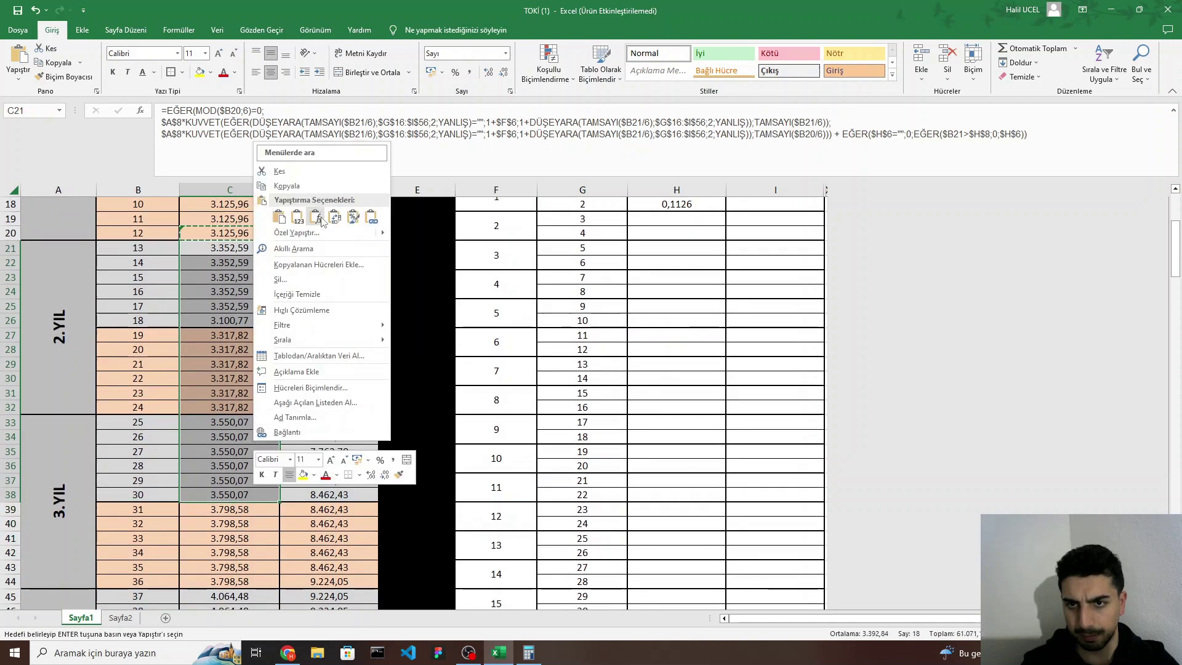
pyautogui.click(316, 216)
pyautogui.click(269, 394)
# - Copy the C38 formula into C39:C248, check C46 and C248, and return to the top
pyautogui.click(249, 451)
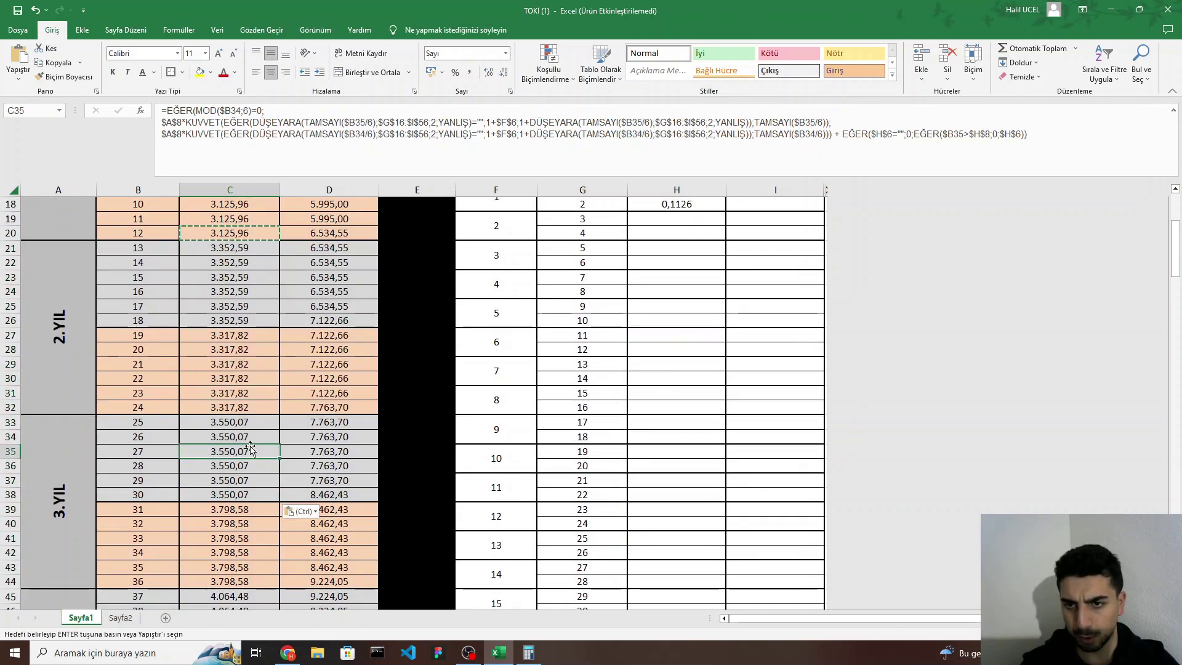
pyautogui.press('Escape')
pyautogui.click(247, 497)
pyautogui.hotkey('ctrl', 'c')
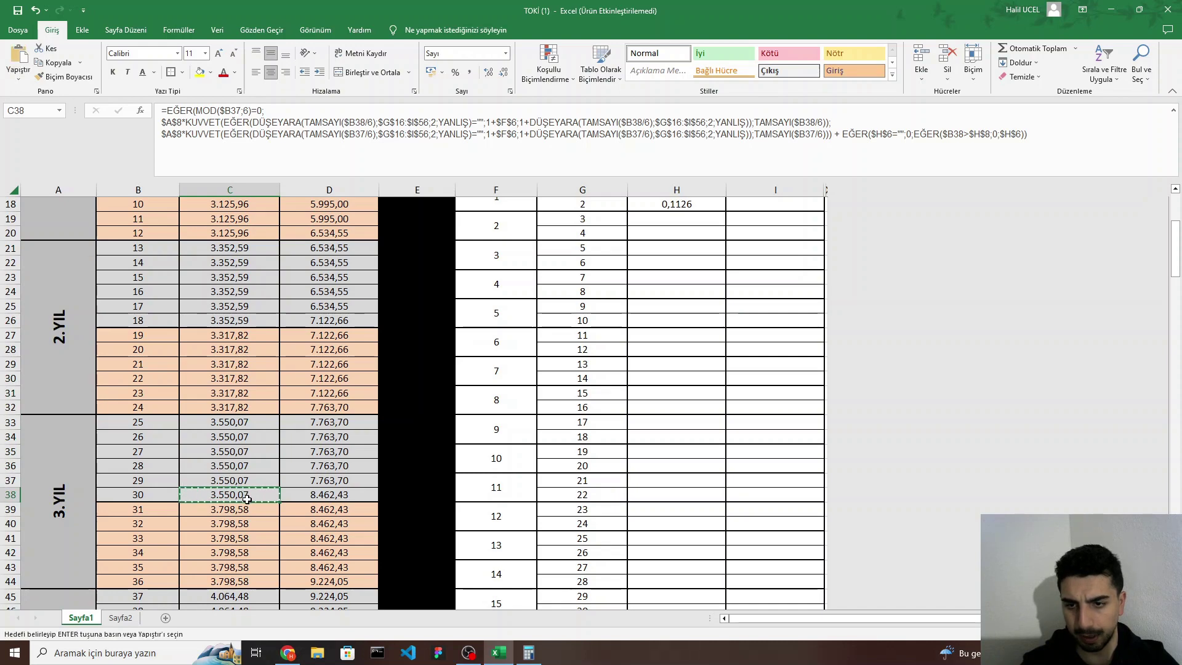
pyautogui.moveTo(247, 509)
pyautogui.mouseDown()
pyautogui.moveTo(244, 663)
pyautogui.moveTo(249, 575)
pyautogui.mouseUp()
pyautogui.rightClick(254, 547)
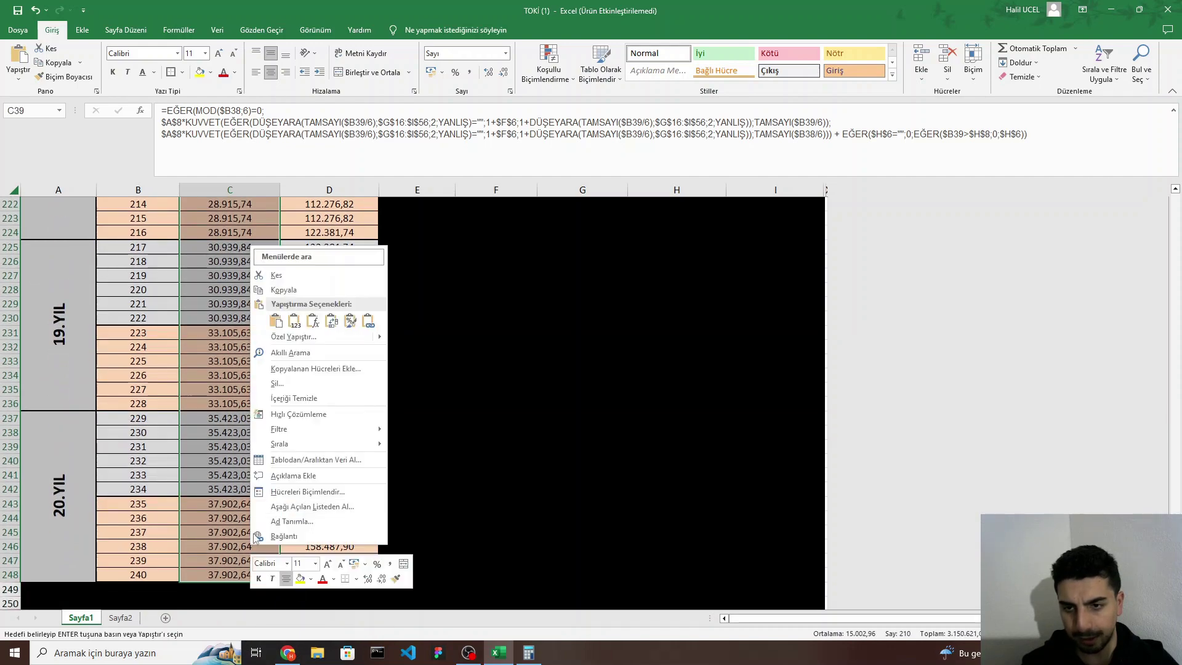
pyautogui.click(313, 321)
pyautogui.scroll(20, 238, 431)
pyautogui.click(237, 508)
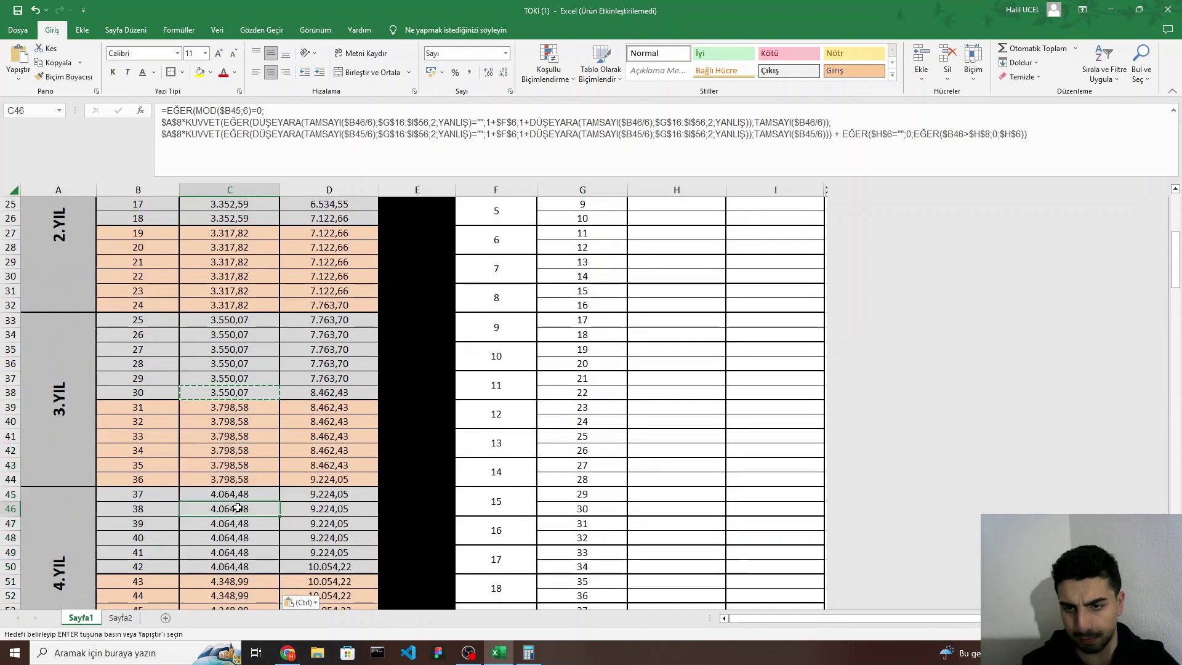
pyautogui.hotkey('ctrl', 'Down')
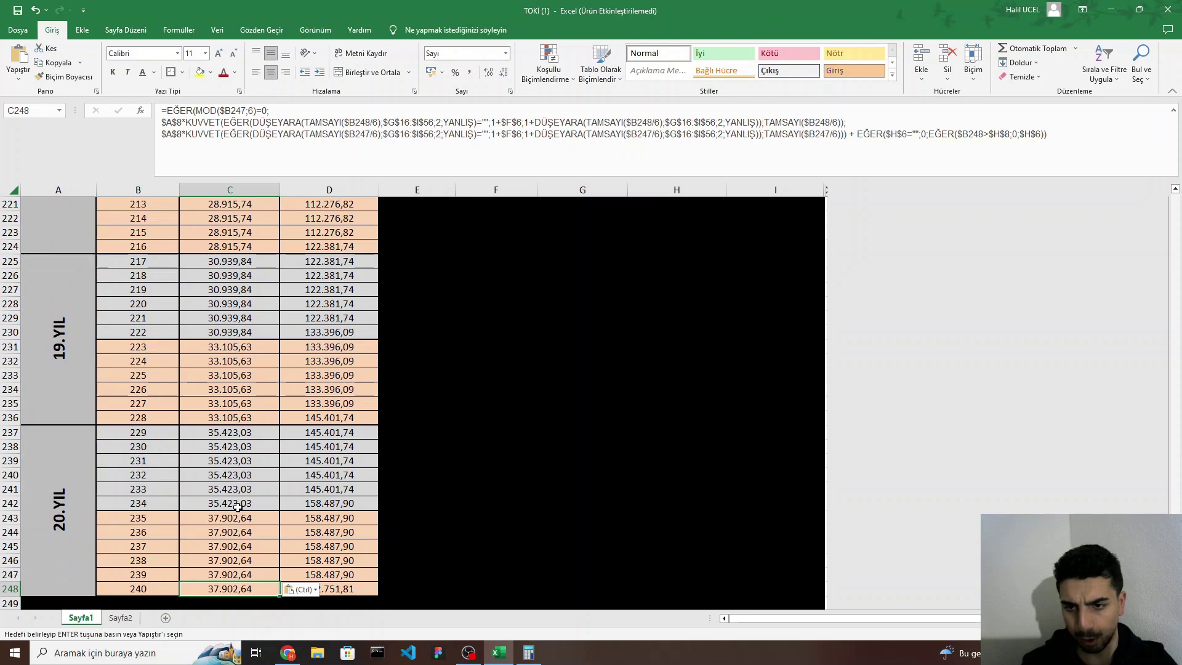
pyautogui.hotkey('ctrl', 'Up')
pyautogui.scroll(2, 246, 437)
# - Review the month 1, 3 and 5 installment formulas and highlight the 3+1 EV price row
pyautogui.click(245, 459)
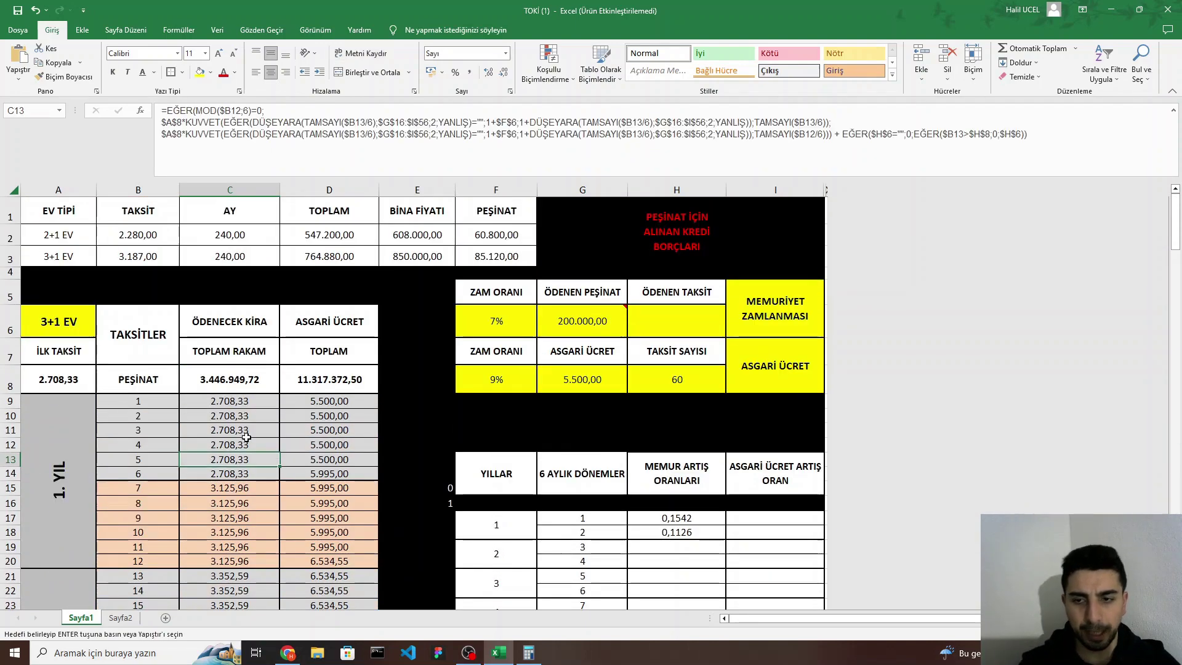
pyautogui.click(254, 427)
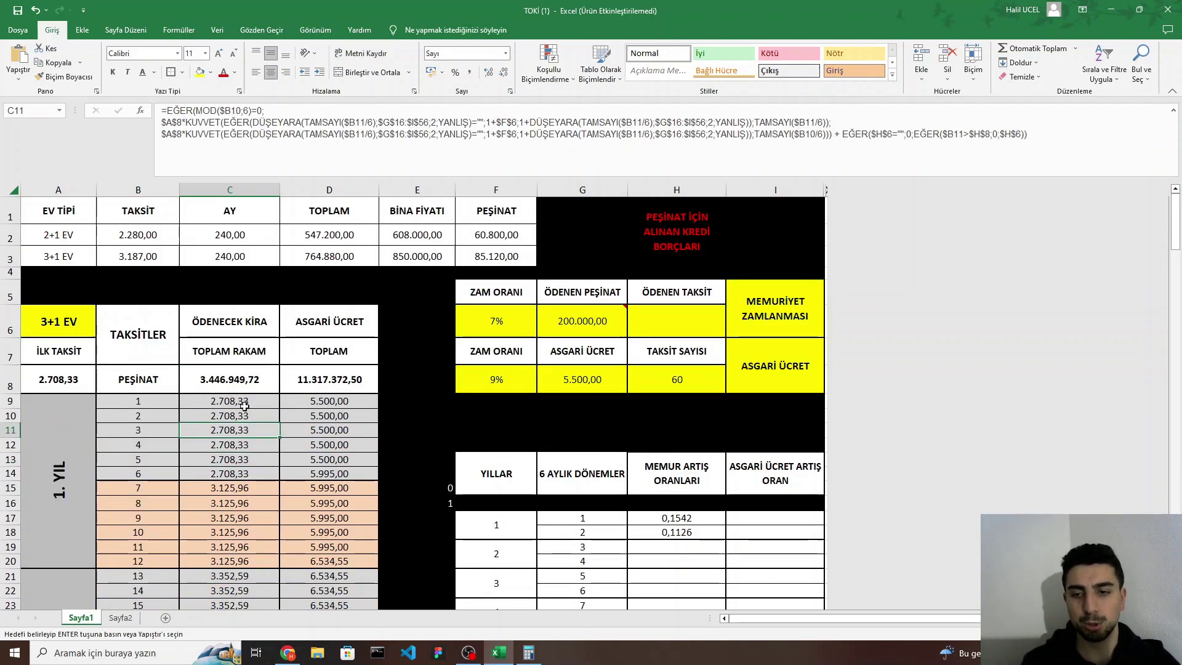
pyautogui.click(244, 406)
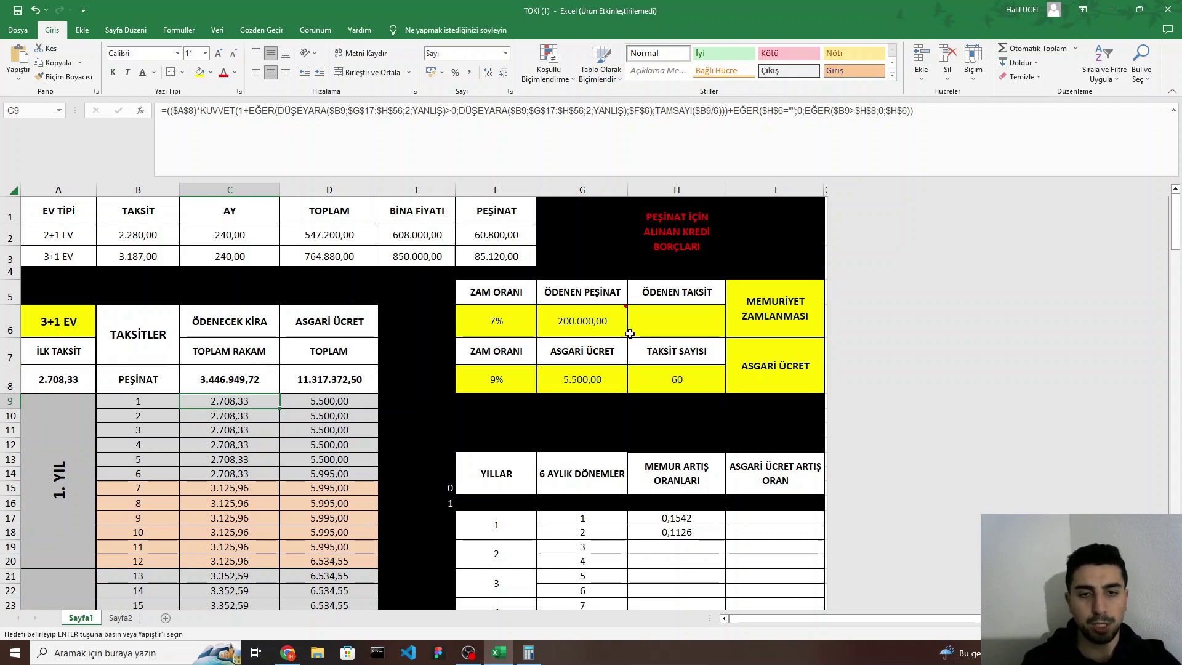
pyautogui.moveTo(76, 255); pyautogui.dragTo(483, 254)
# - Set the first ZAM ORANI rate to 3%
pyautogui.click(586, 319)
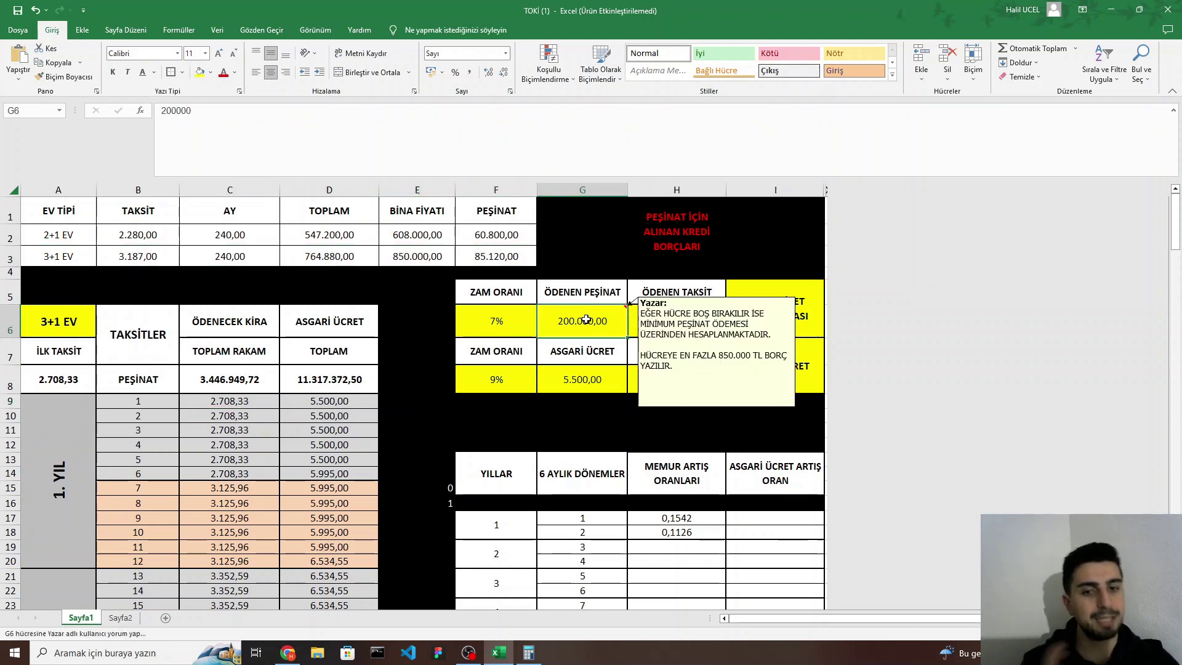
pyautogui.press('Escape')
pyautogui.click(503, 336)
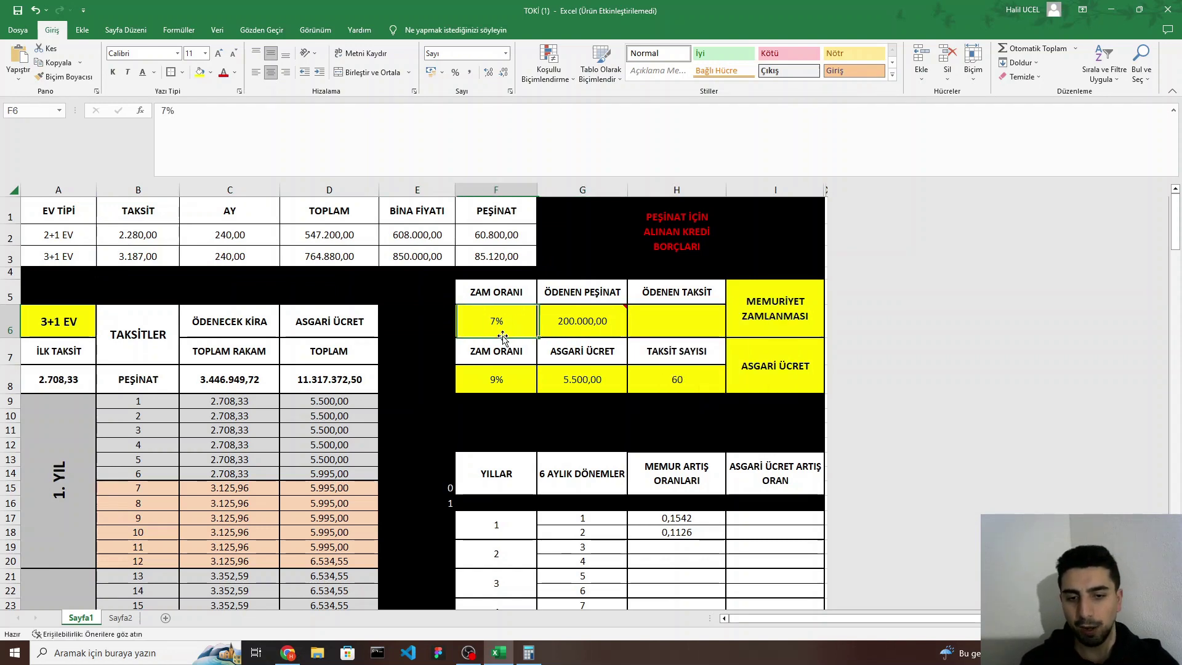
pyautogui.click(495, 297)
pyautogui.click(503, 320)
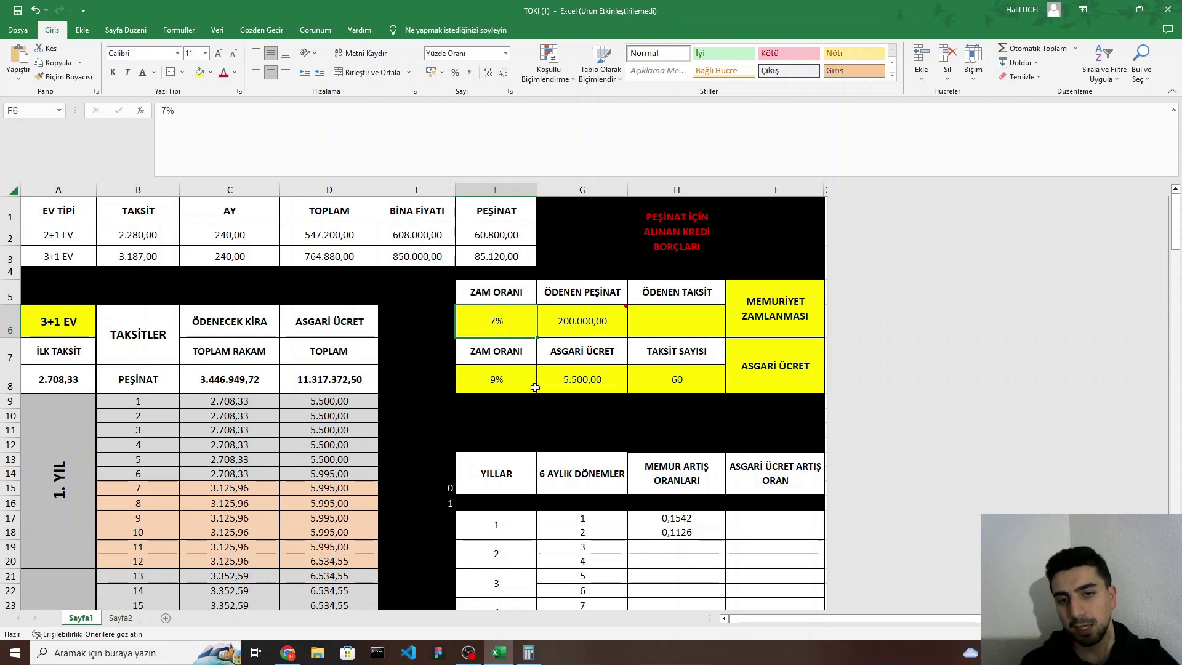
pyautogui.write('3')
pyautogui.press('Return')
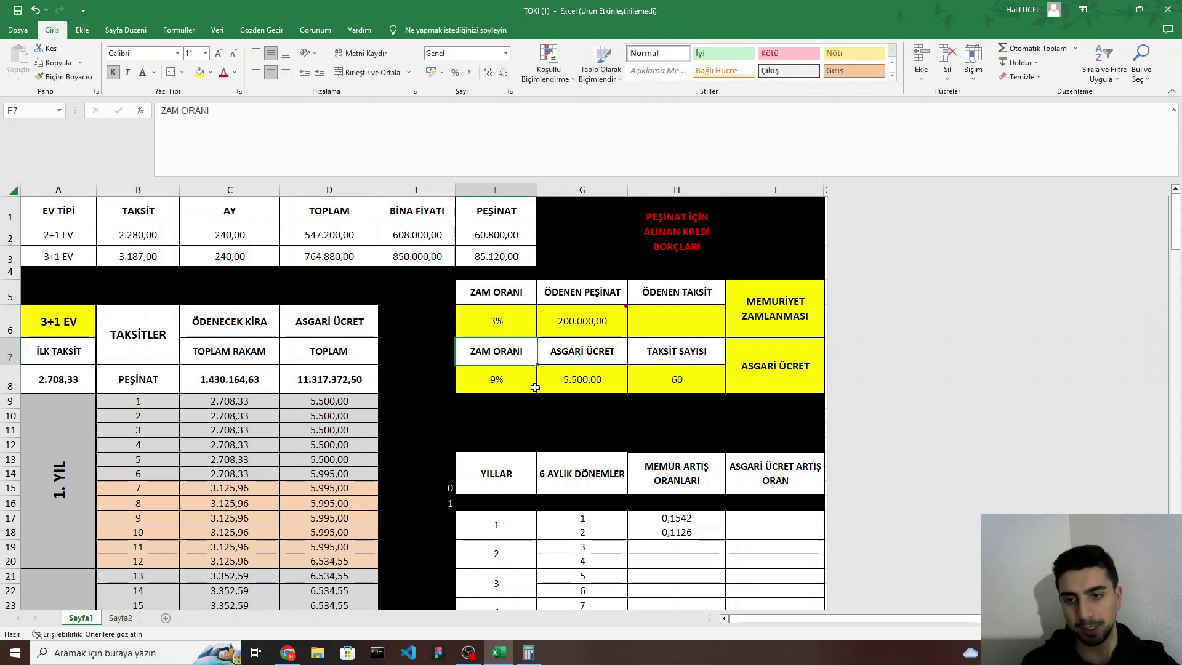
# - Try entering 3 as the period-3 MEMUR ARTIŞ ORANLARI rate and dismiss the validation error
pyautogui.click(676, 503)
pyautogui.click(677, 518)
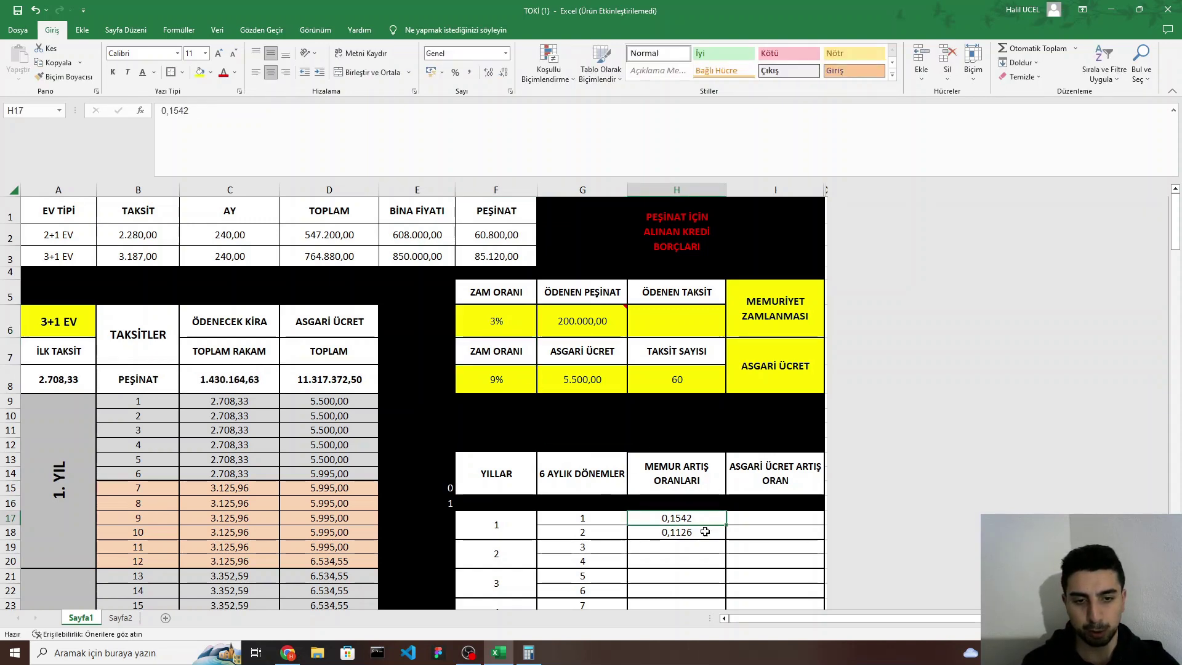
pyautogui.click(680, 532)
pyautogui.click(699, 549)
pyautogui.write('3')
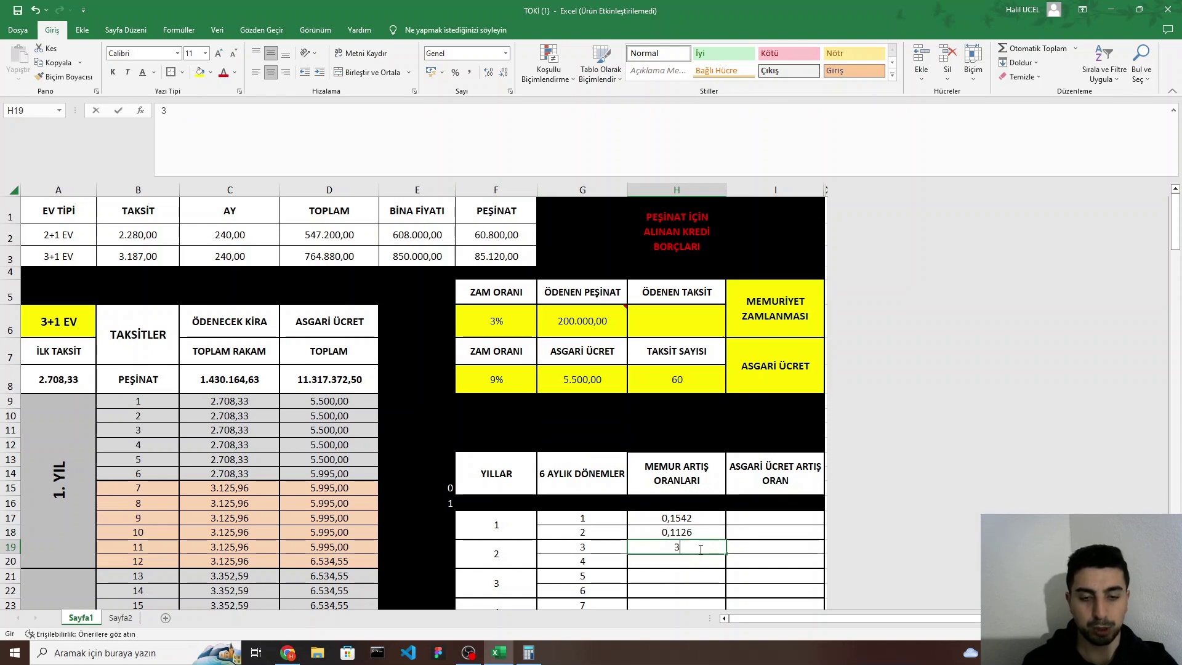
pyautogui.press('Return')
pyautogui.press('Escape')
pyautogui.scroll(-1, 701, 554)
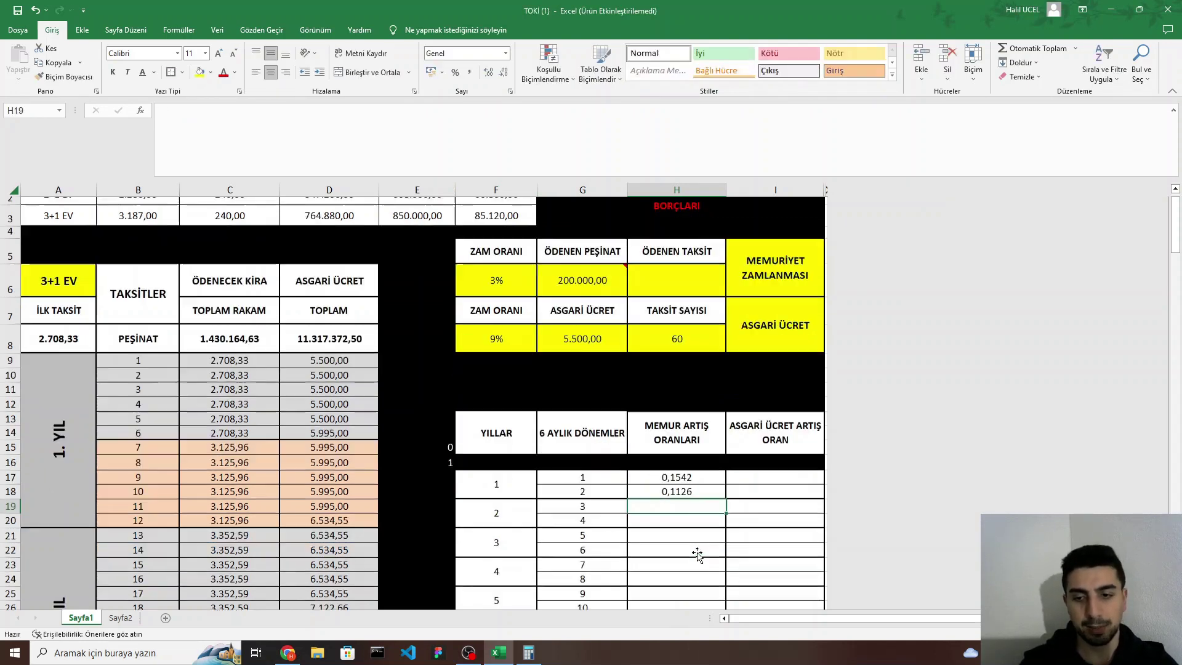
pyautogui.click(692, 550)
pyautogui.scroll(1, 692, 549)
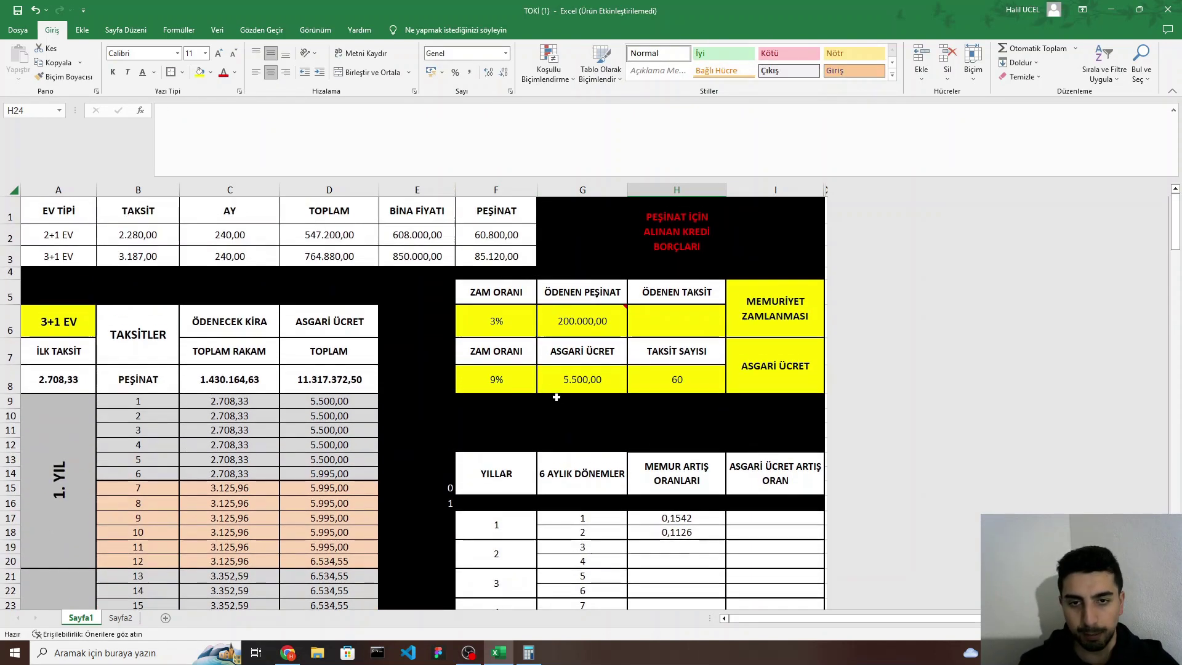
# - Change the first ZAM ORANI to 4% and open the Sayfa2 sheet
pyautogui.click(523, 321)
pyautogui.write('4')
pyautogui.press('Return')
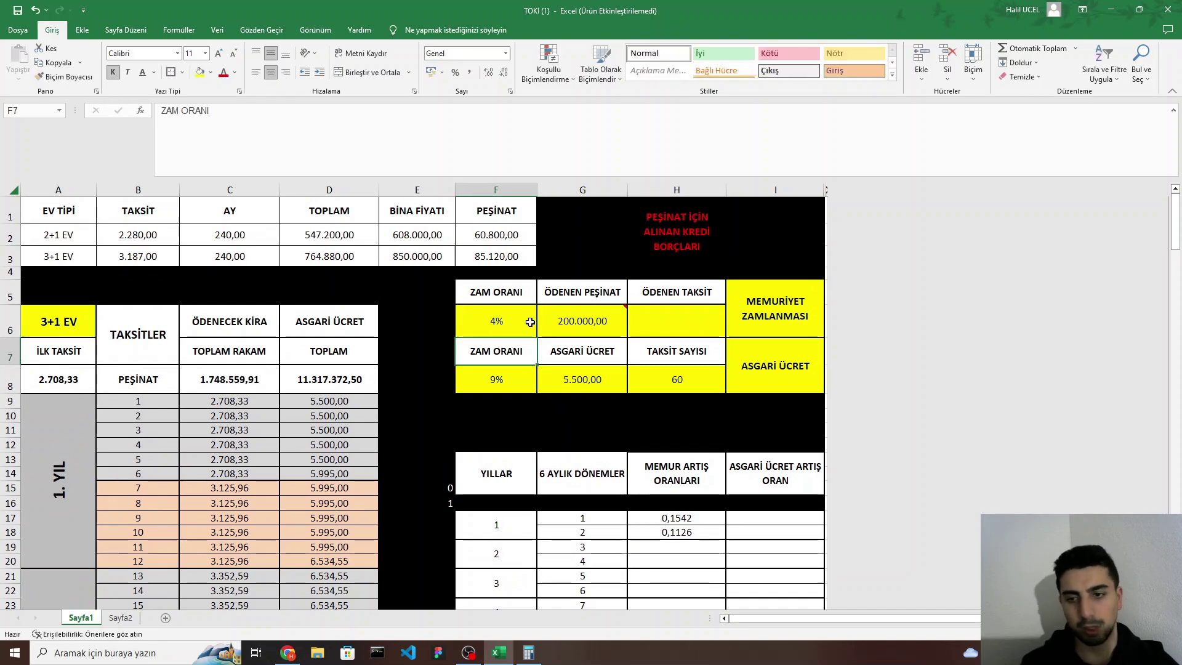
pyautogui.click(120, 618)
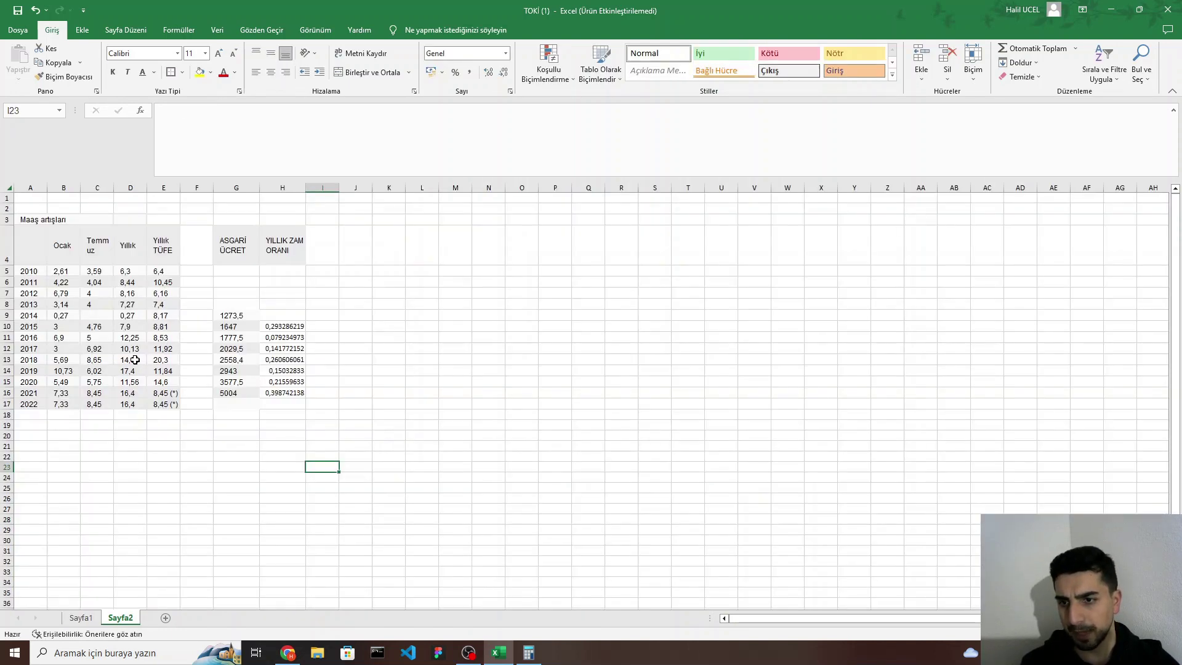
# - Select and inspect the 2016–2018 Ocak and Temmuz raise figures, then return to Sayfa1
pyautogui.click(62, 242)
pyautogui.moveTo(62, 271); pyautogui.dragTo(100, 381)
pyautogui.click(105, 339)
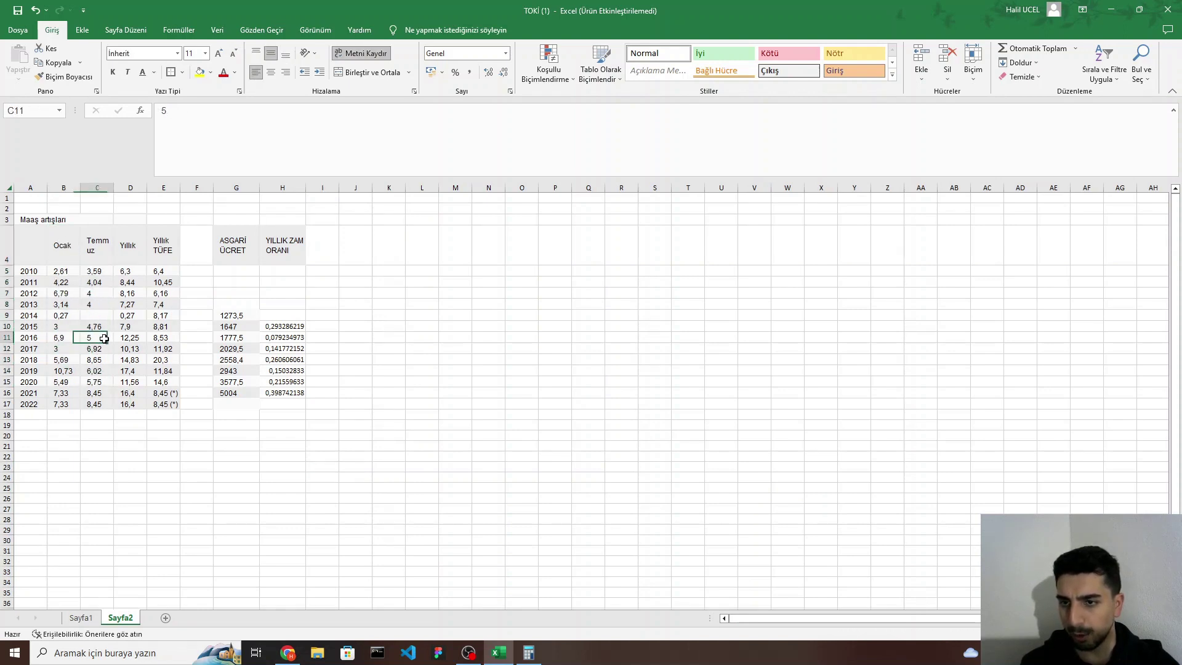
pyautogui.click(71, 358)
pyautogui.click(73, 371)
pyautogui.press('Right')
pyautogui.press('Up')
pyautogui.press('Up')
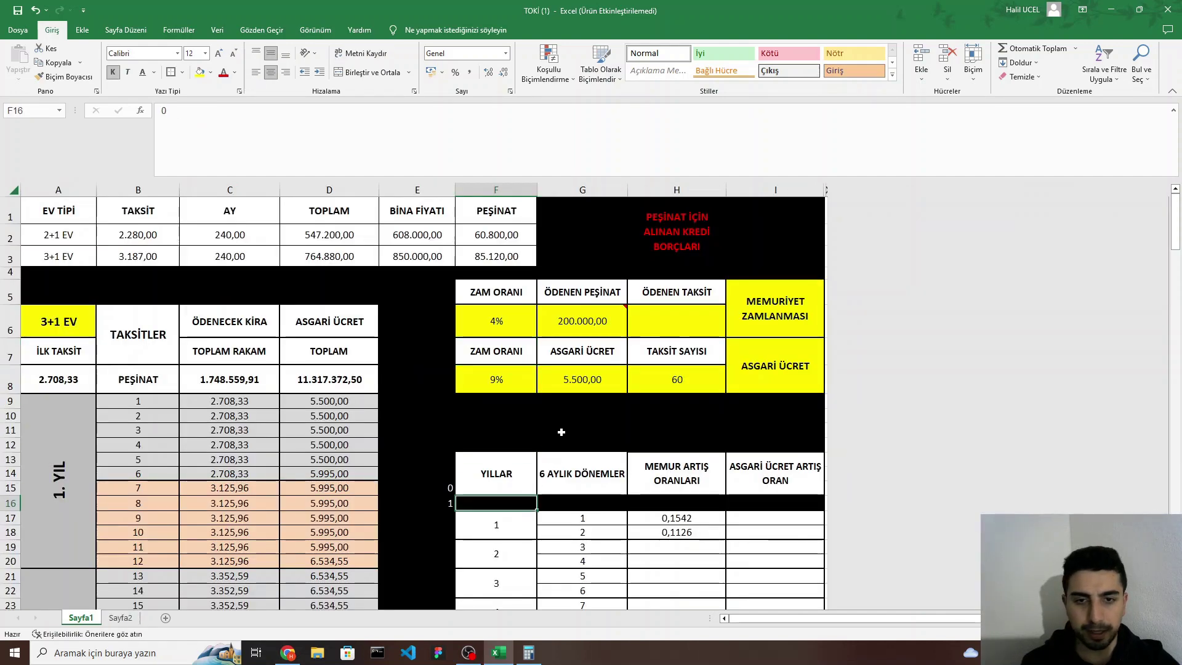
# - Enter 7% as the first ZAM ORANI, then revert it to 4%
pyautogui.click(527, 332)
pyautogui.write('7')
pyautogui.press('Return')
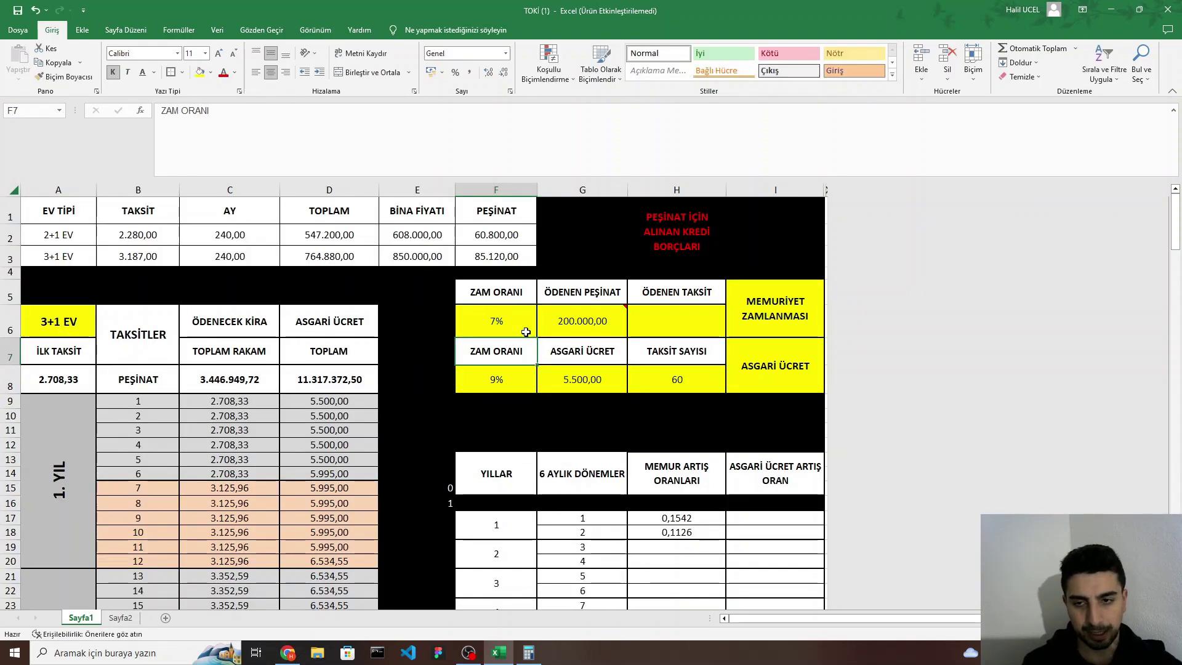
pyautogui.click(526, 332)
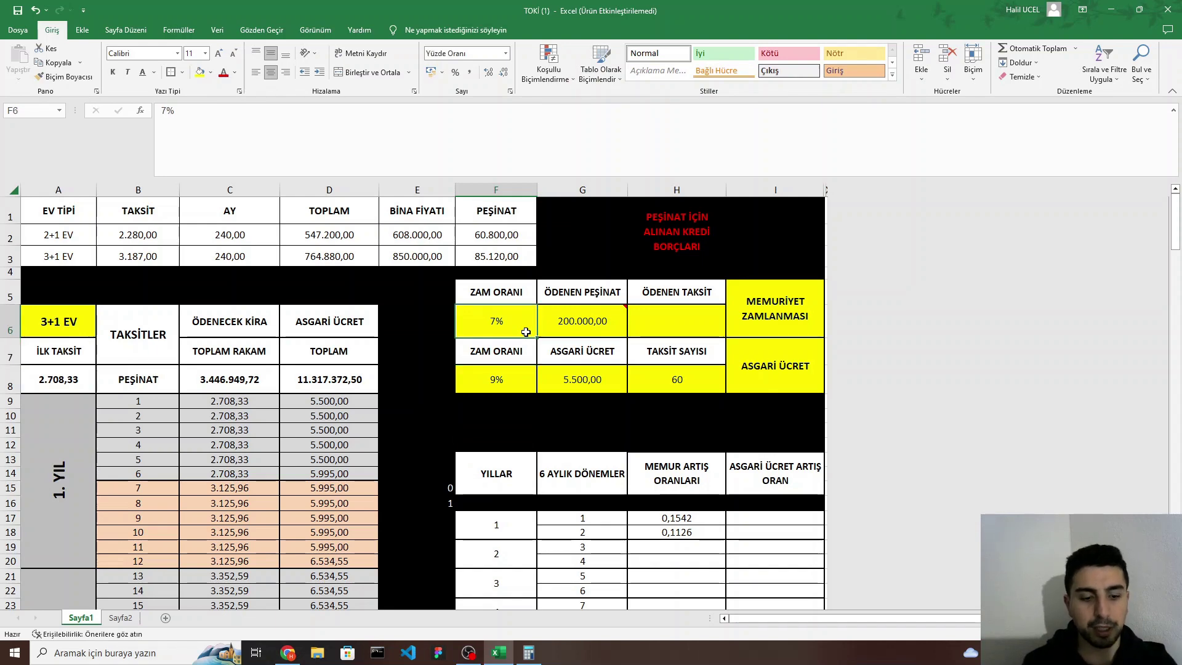
pyautogui.write('4')
pyautogui.press('Return')
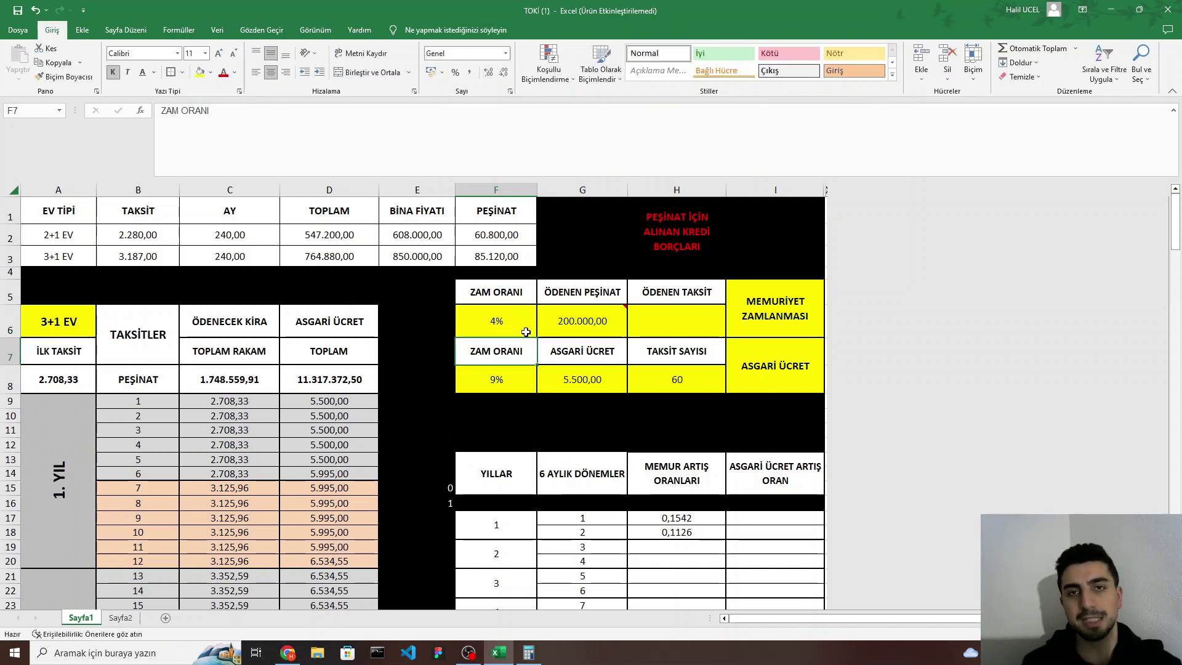
# - Inspect the TOPLAM RAKAM formula and the first, second and last installment formulas
pyautogui.click(225, 384)
pyautogui.click(230, 401)
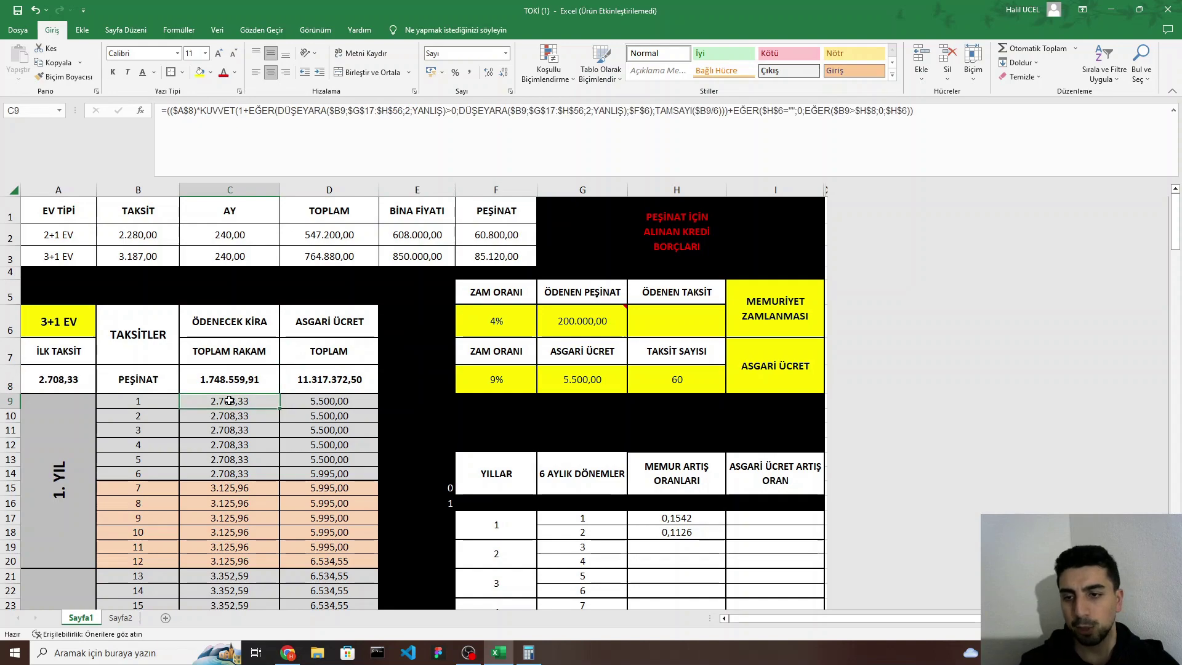
pyautogui.hotkey('ctrl', 'shift', 'Down')
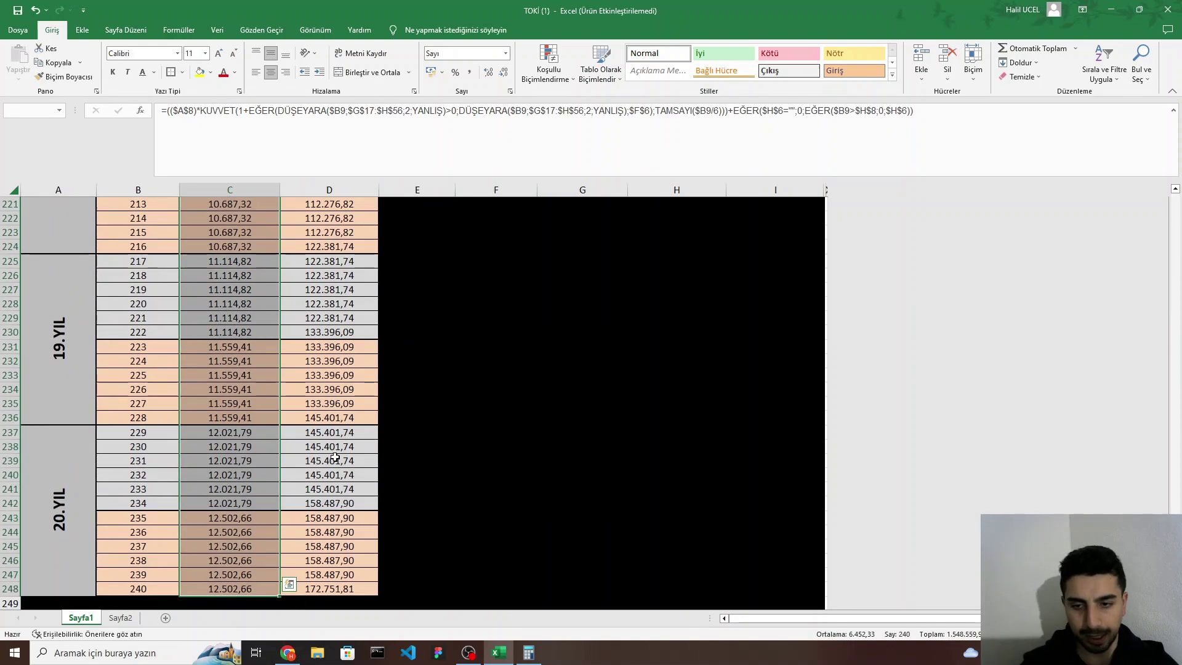
pyautogui.click(265, 473)
pyautogui.hotkey('ctrl', 'Up')
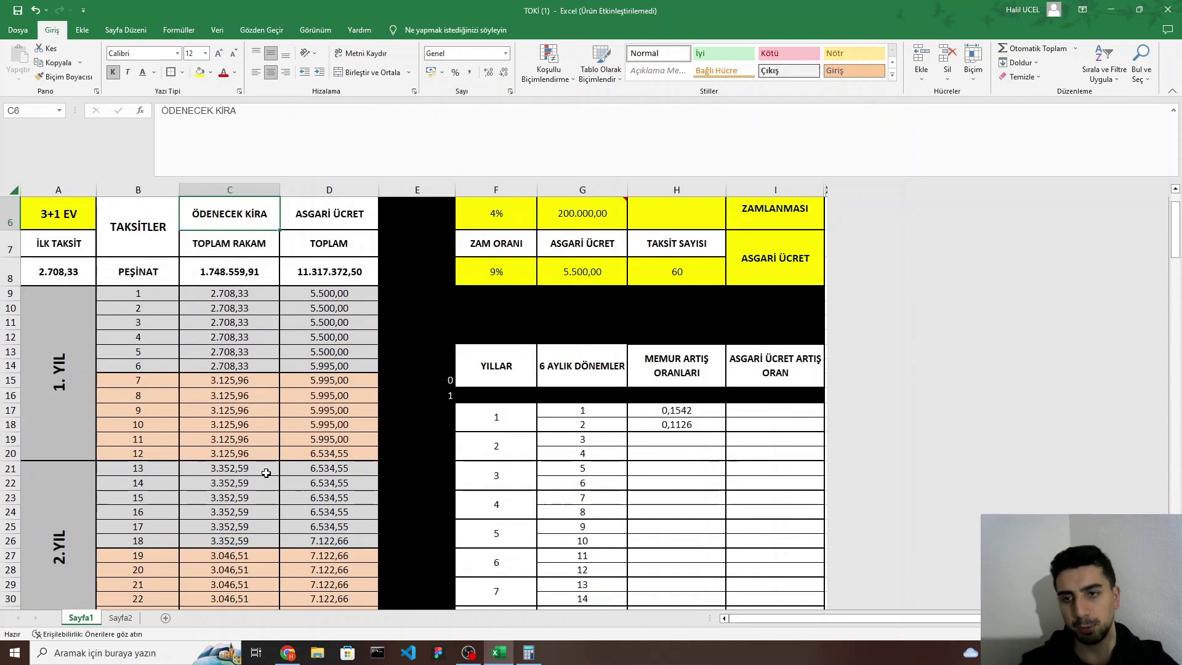
pyautogui.scroll(2, 263, 467)
pyautogui.click(233, 392)
pyautogui.press('Down')
pyautogui.press('Down')
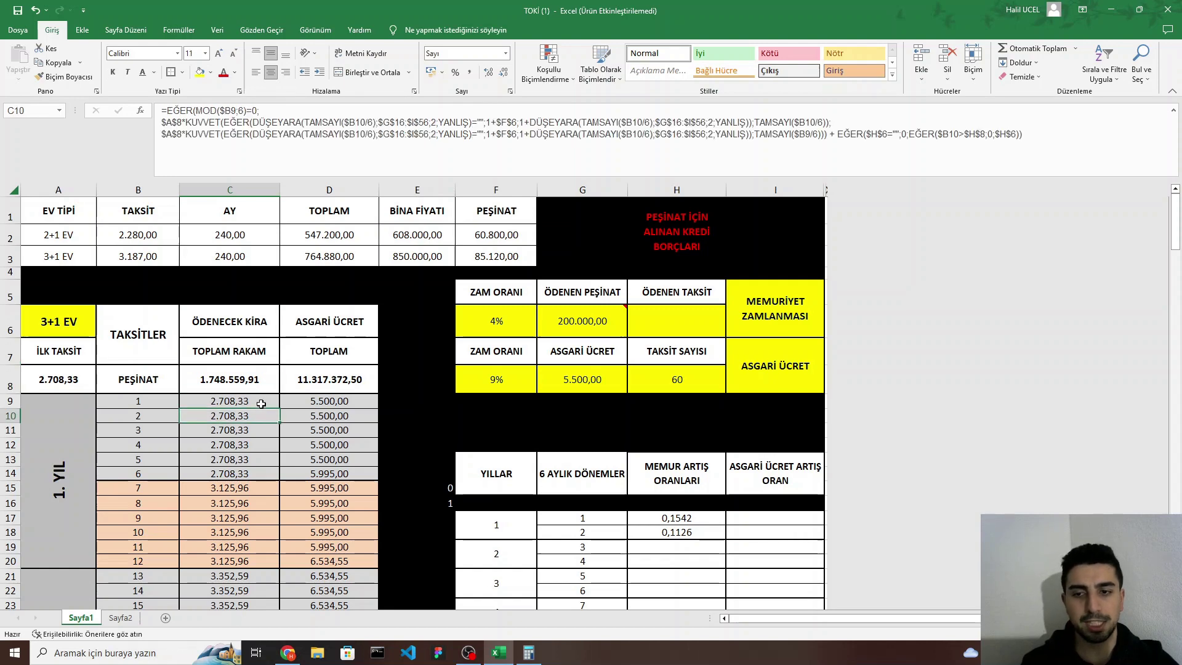
pyautogui.click(262, 403)
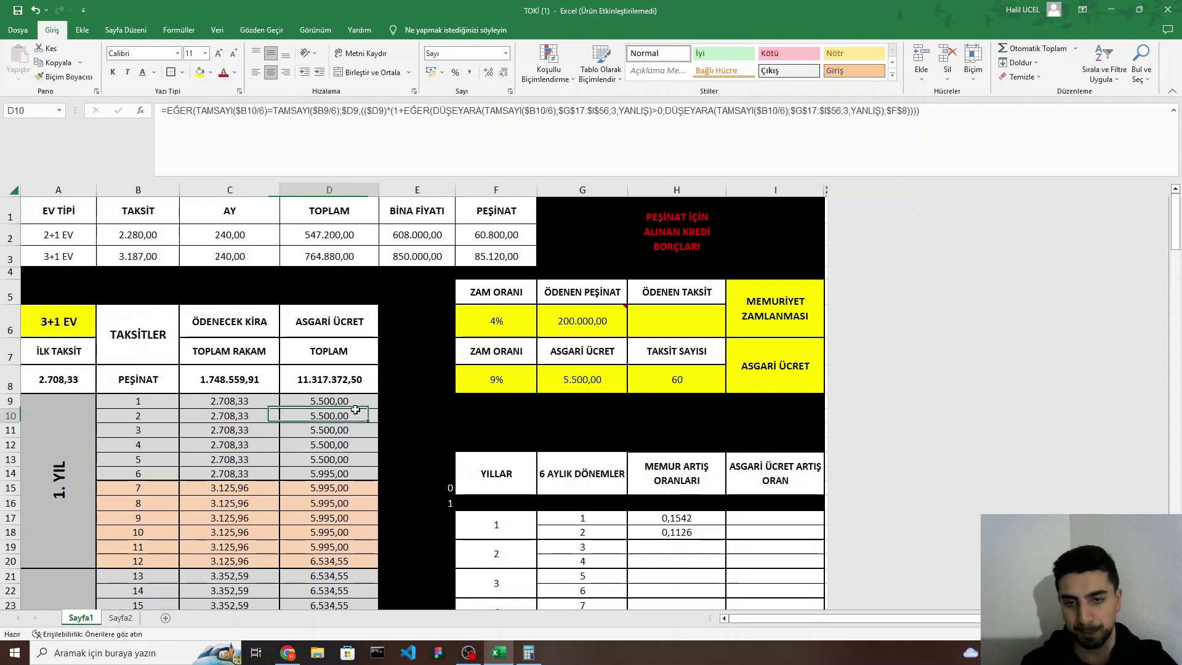
# - Check the ASGARİ ÜCRET value and set the first ZAM ORANI to 7%
pyautogui.click(543, 381)
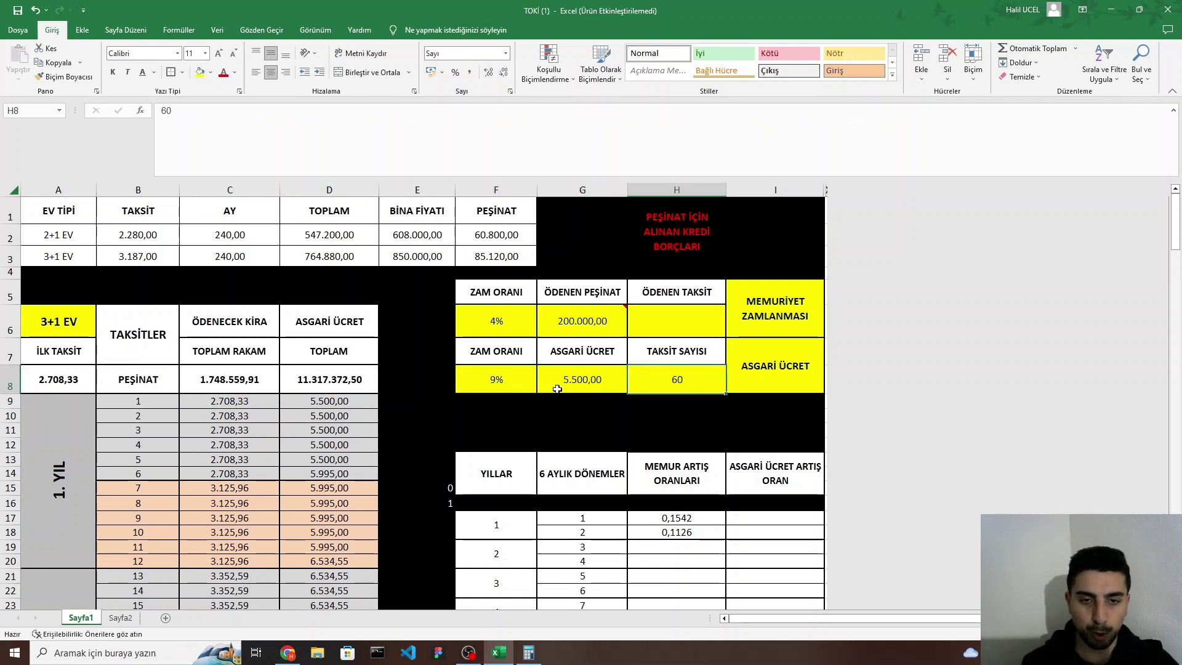
pyautogui.click(508, 332)
pyautogui.write('7')
pyautogui.press('Return')
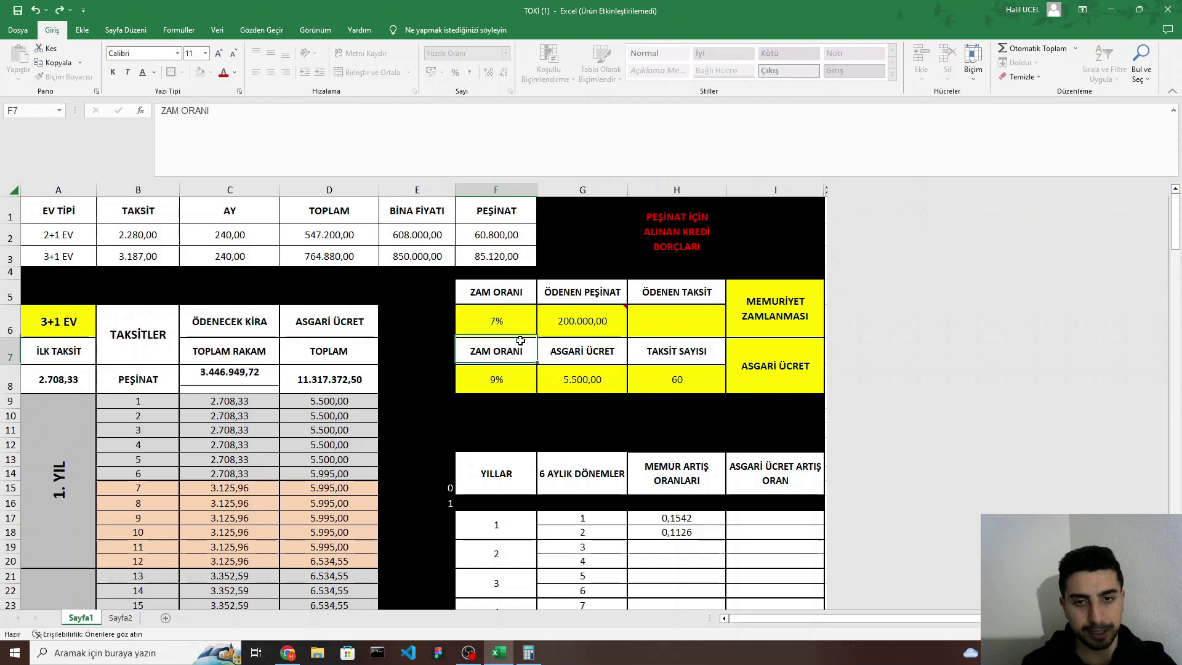
# - Check the second ZAM ORANI rate and the ASGARİ ÜCRET TOPLAM formula, then briefly switch to OBS and back
pyautogui.click(513, 372)
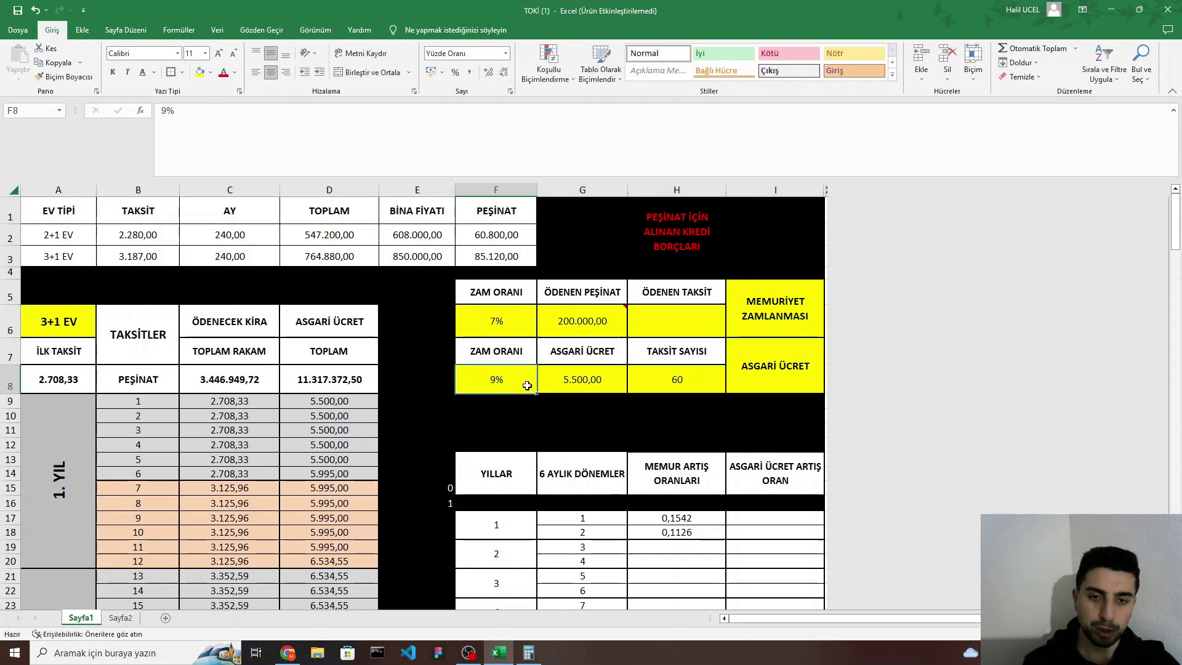
pyautogui.press('Right')
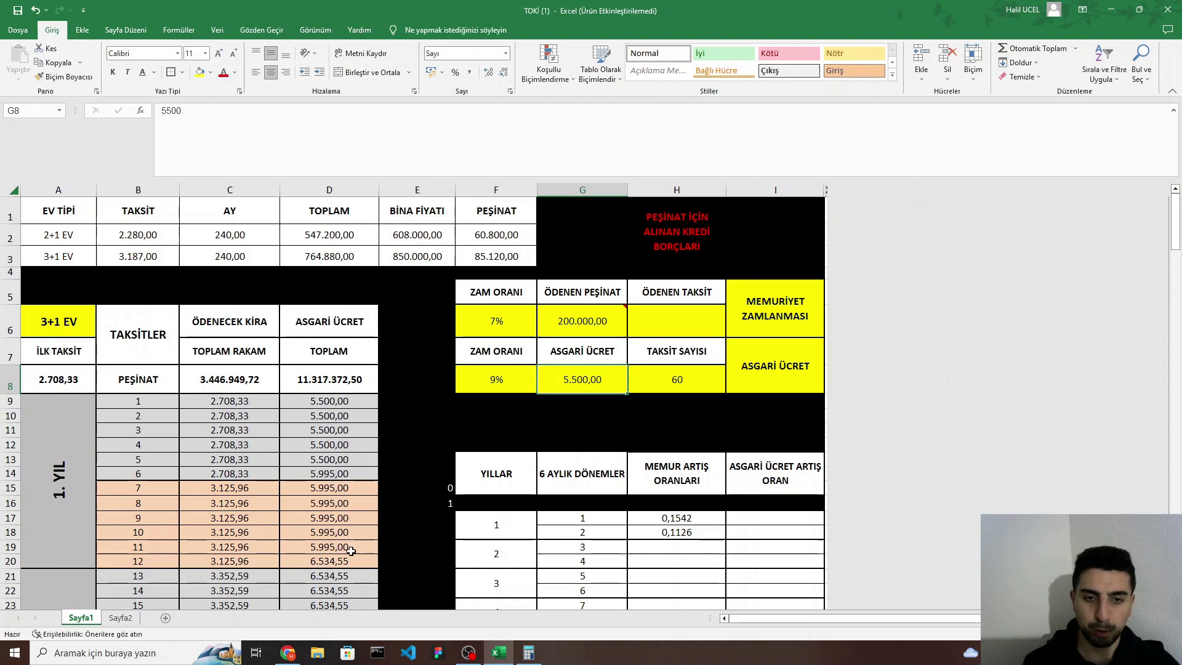
pyautogui.click(350, 549)
pyautogui.click(362, 378)
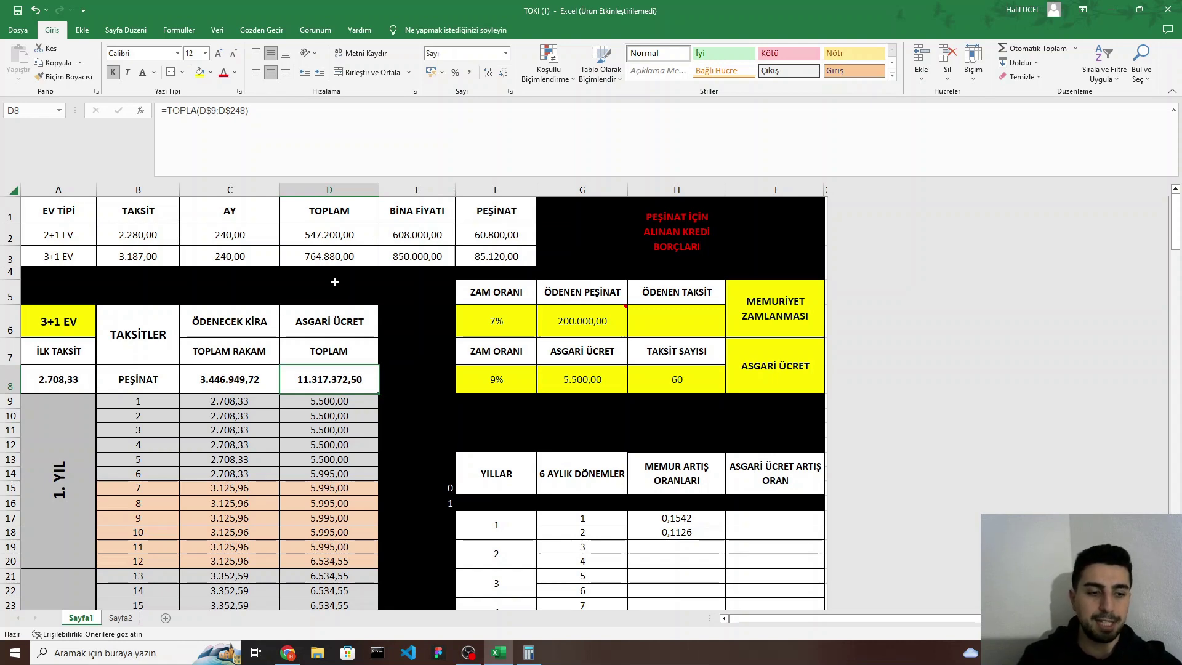
pyautogui.hotkey('alt', 'Tab')
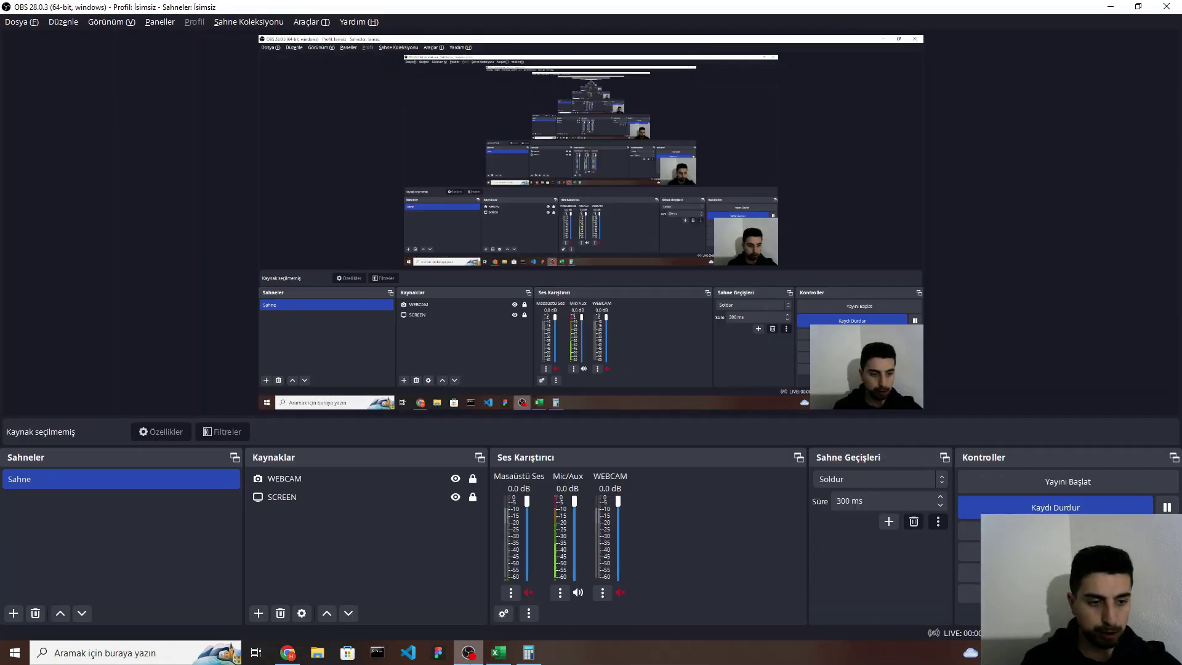
pyautogui.hotkey('alt', 'Tab')
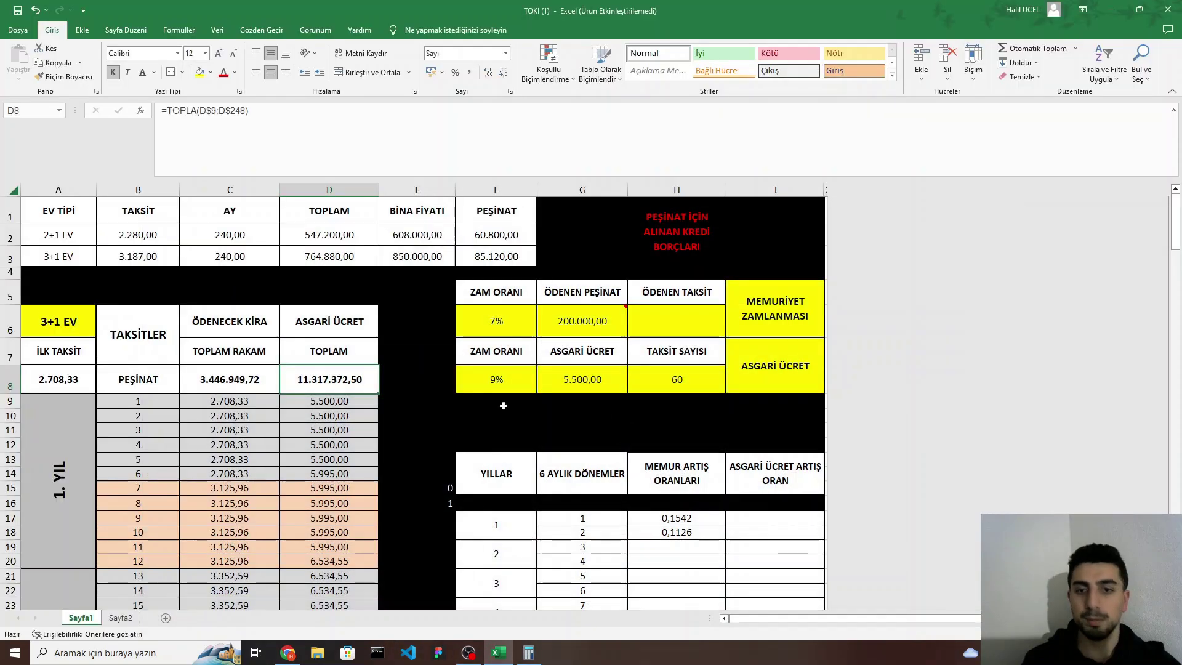
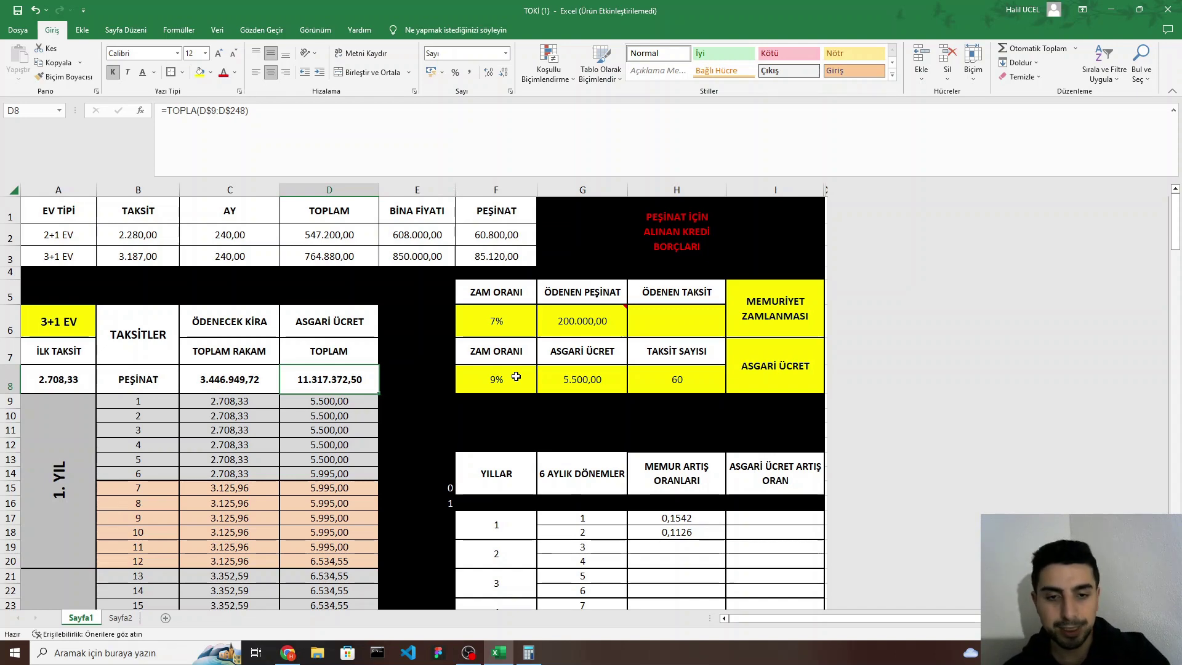
# - Enter 250.000 as the paid down payment in G6
pyautogui.click(530, 401)
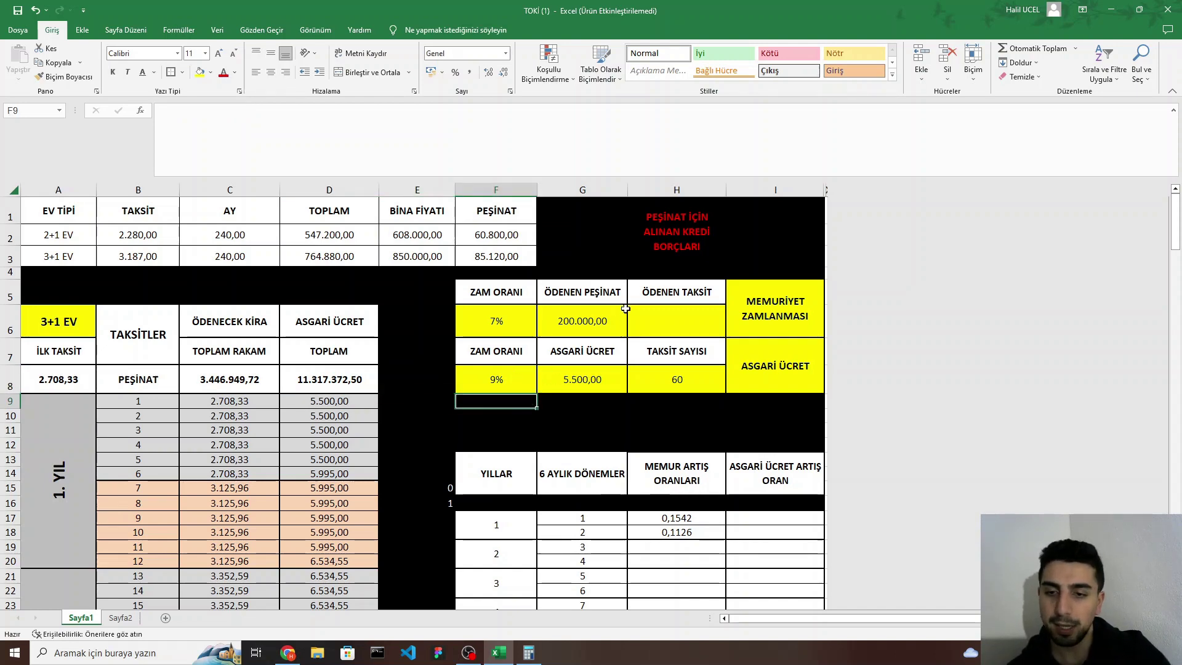
pyautogui.click(584, 321)
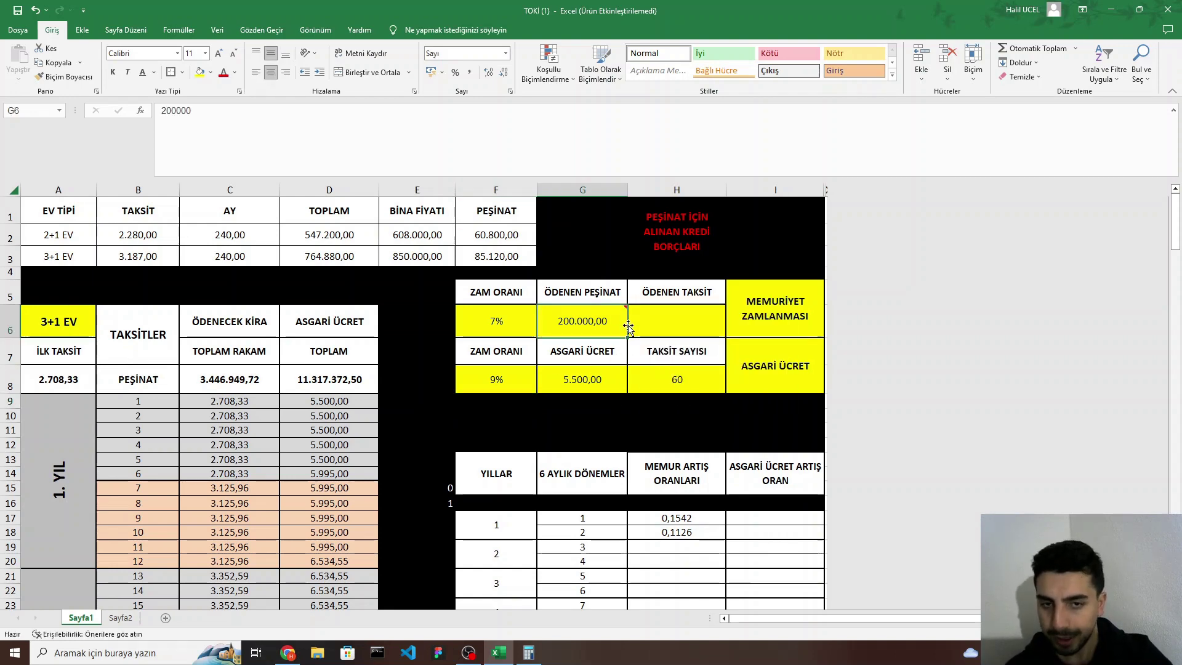
pyautogui.write('2')
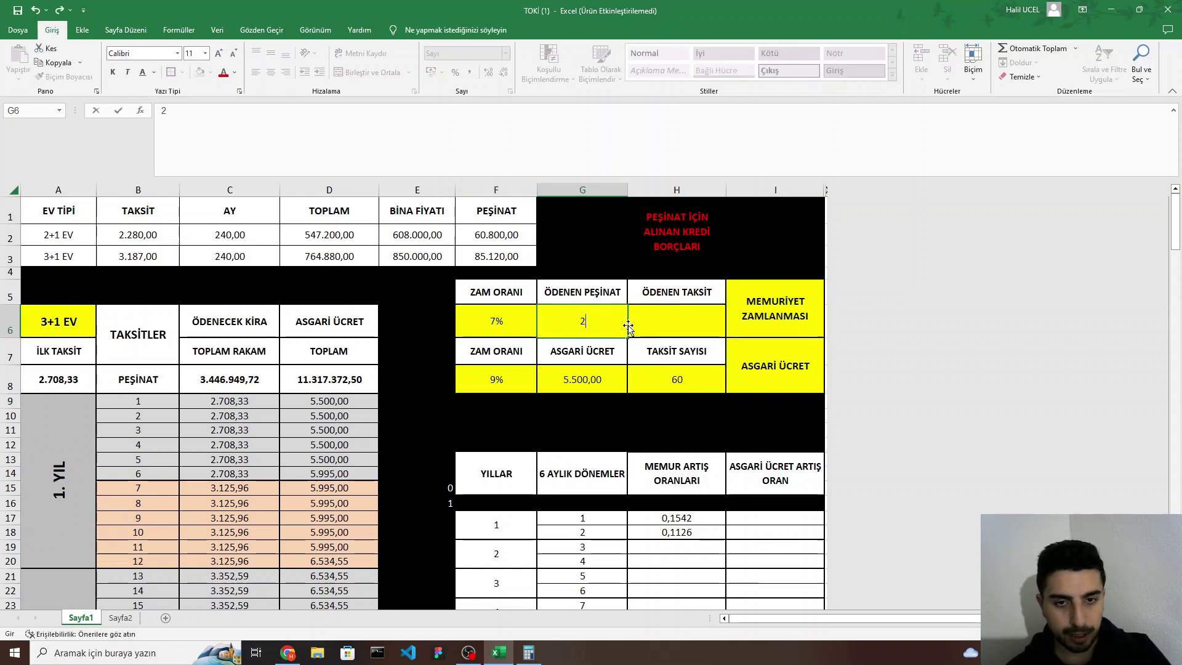
pyautogui.write('50000')
pyautogui.press('Return')
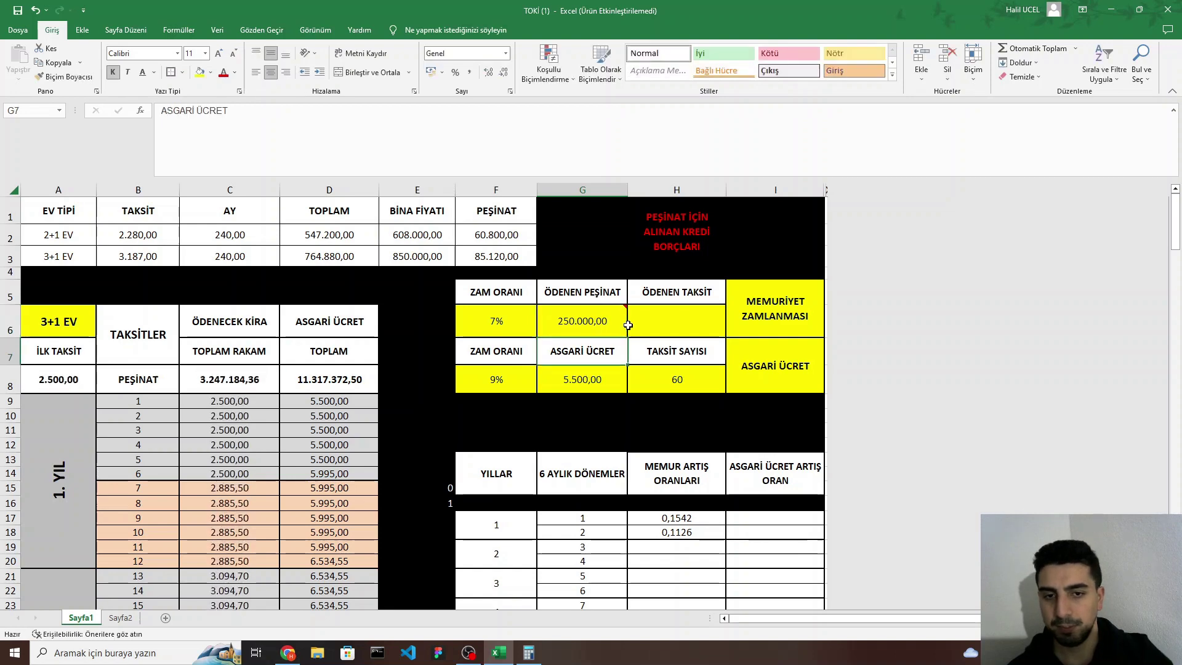
# - Switch the house type in A6 to 2+1 EV and review the C9 rent formula
pyautogui.click(58, 320)
pyautogui.click(102, 331)
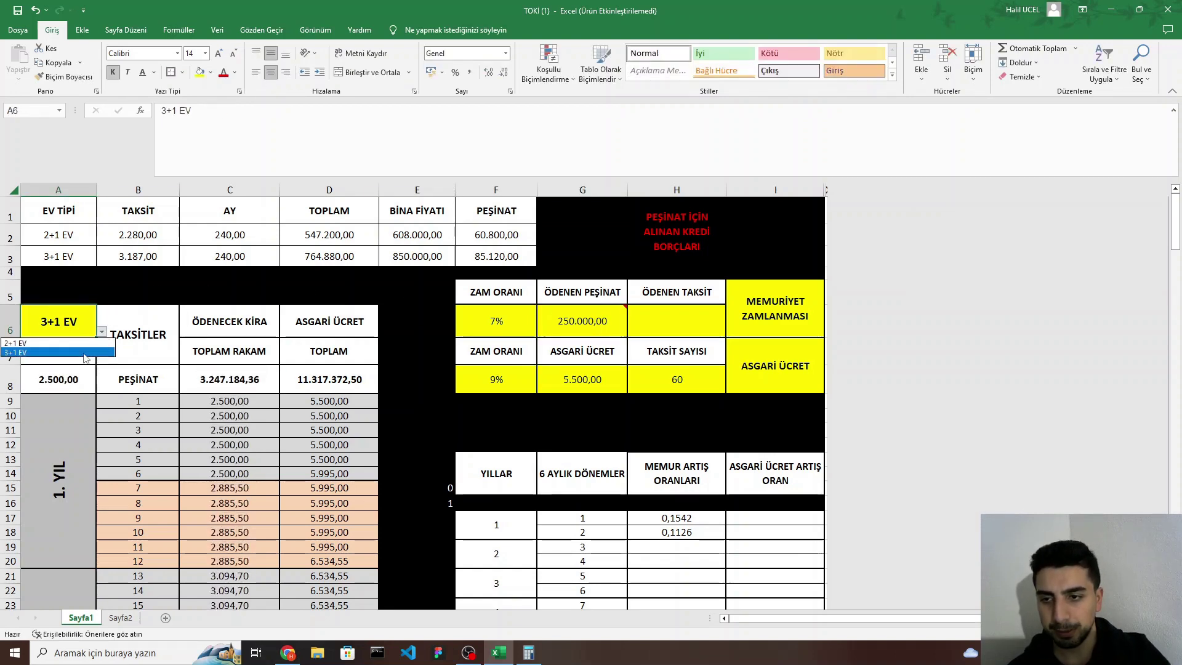
pyautogui.click(62, 344)
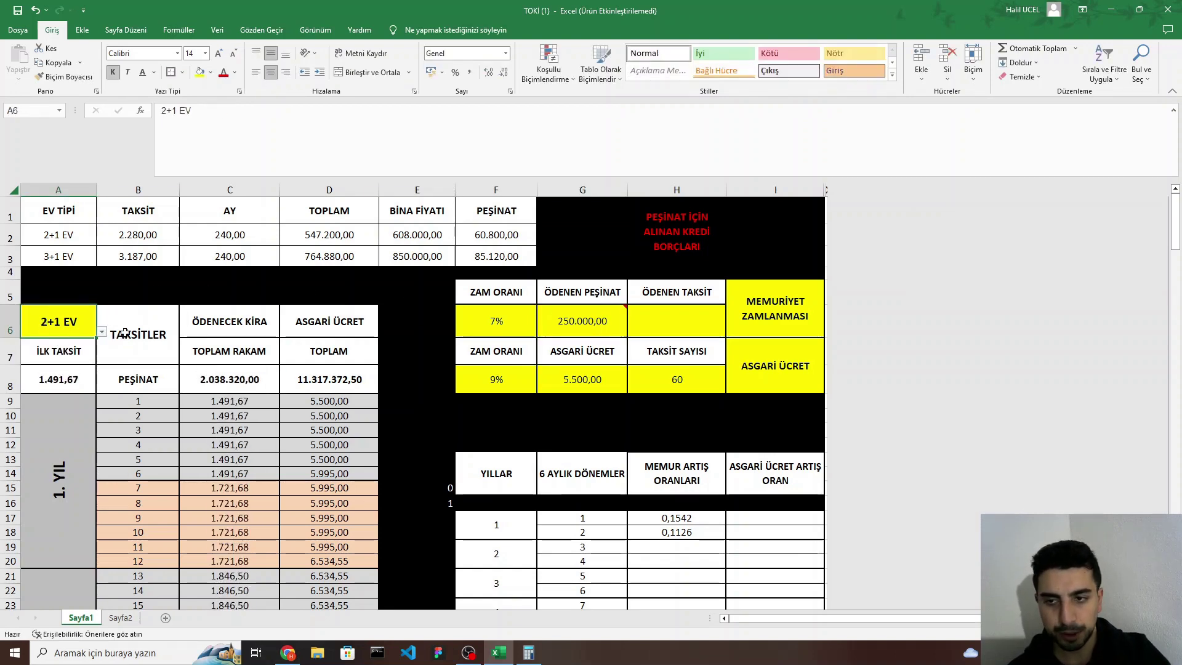
pyautogui.click(607, 321)
pyautogui.moveTo(582, 320)
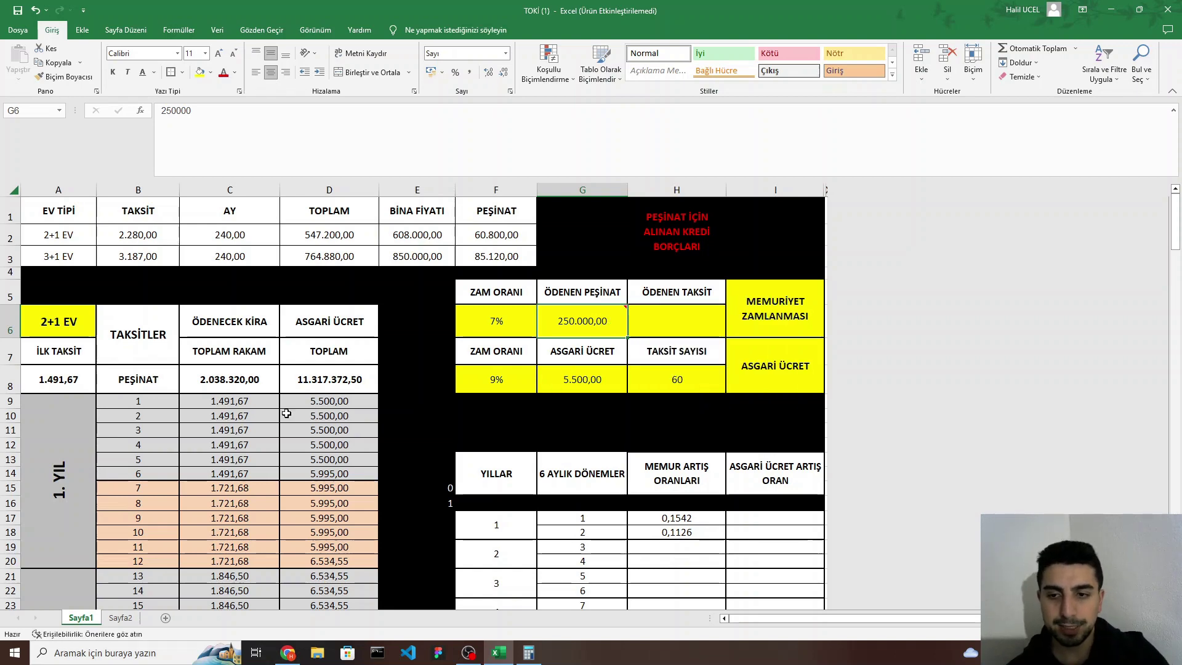
pyautogui.click(255, 404)
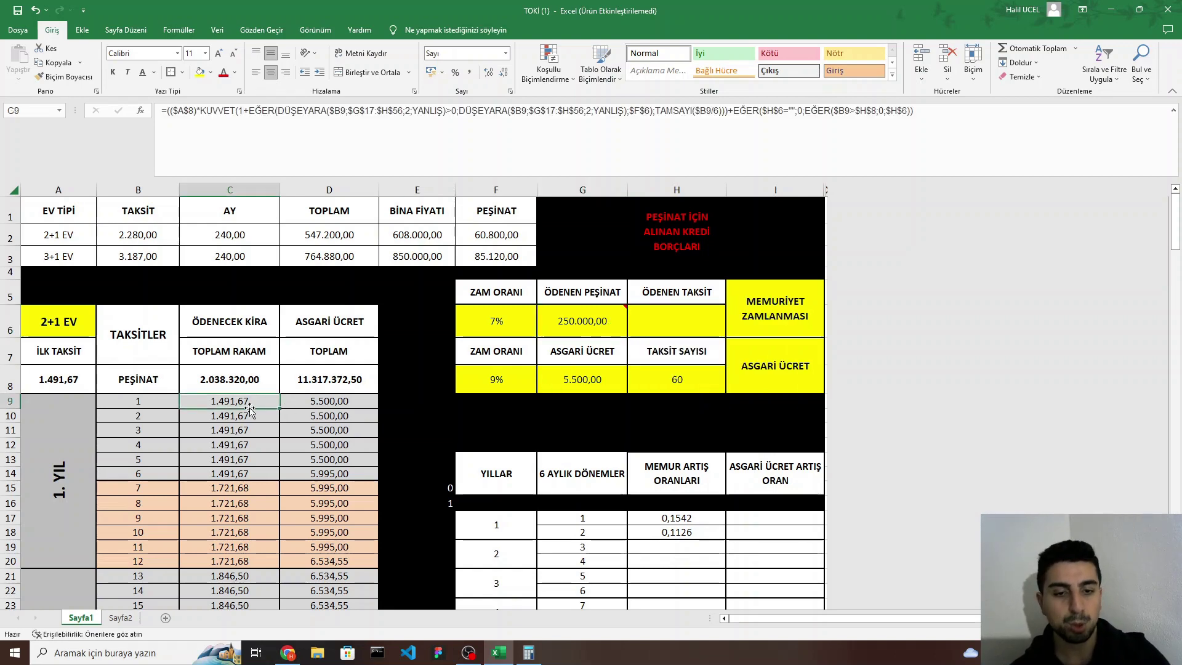
pyautogui.click(717, 330)
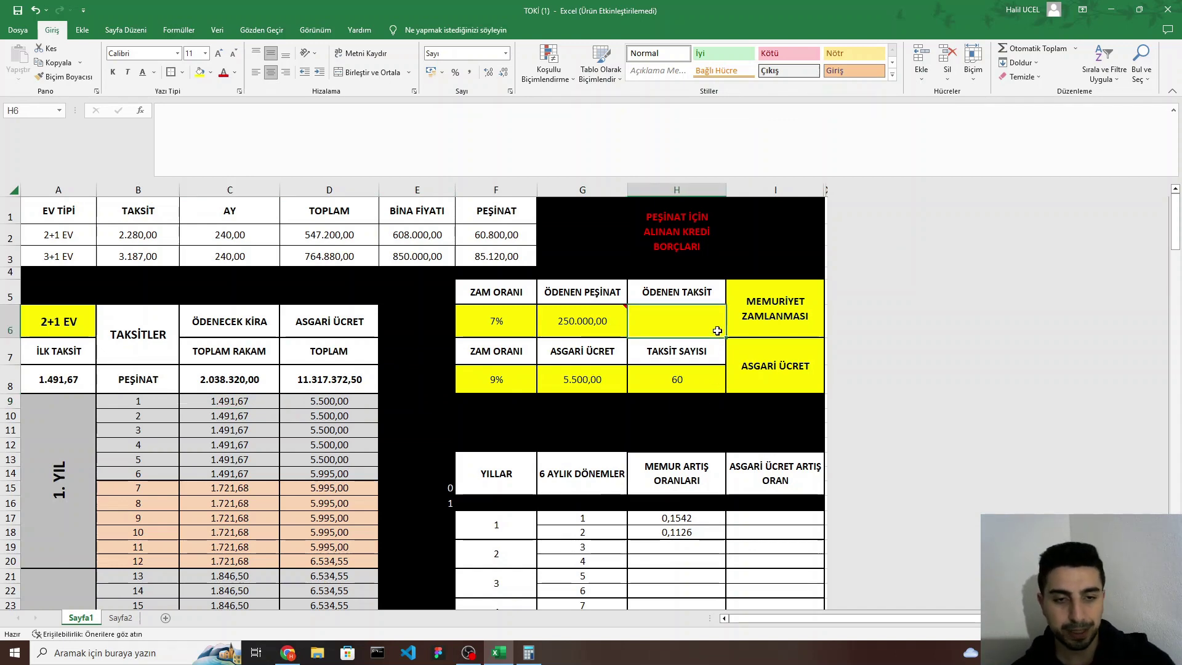
# - Enter 2.000 as the paid instalment in H6
pyautogui.write('2000')
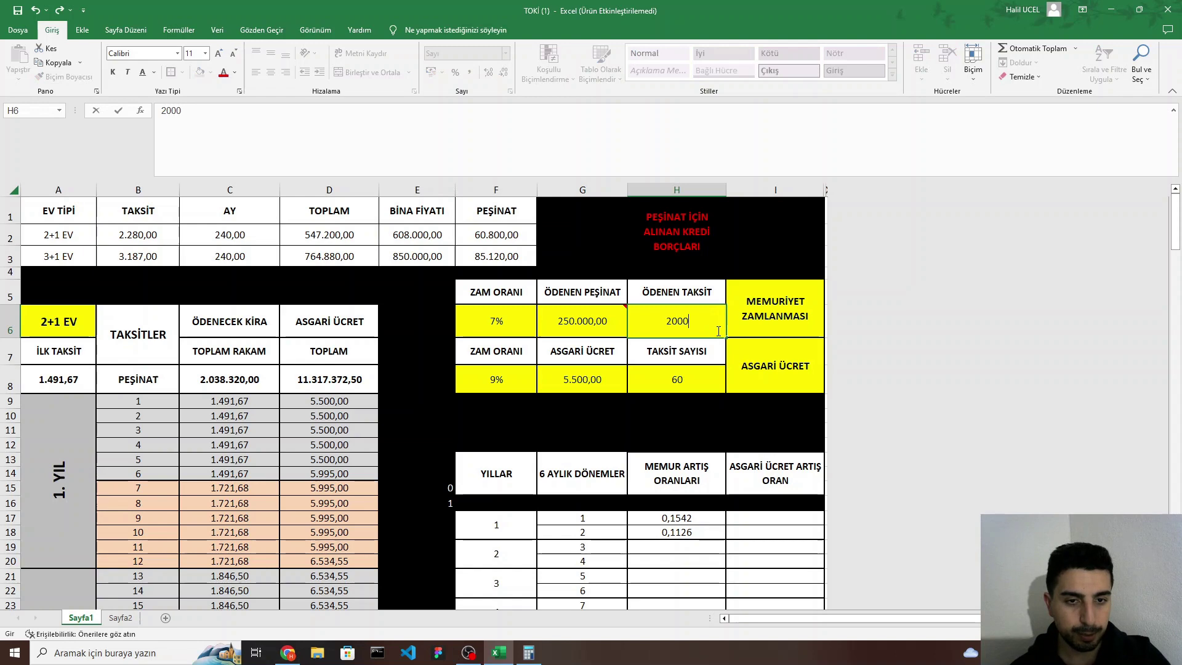
pyautogui.press('Return')
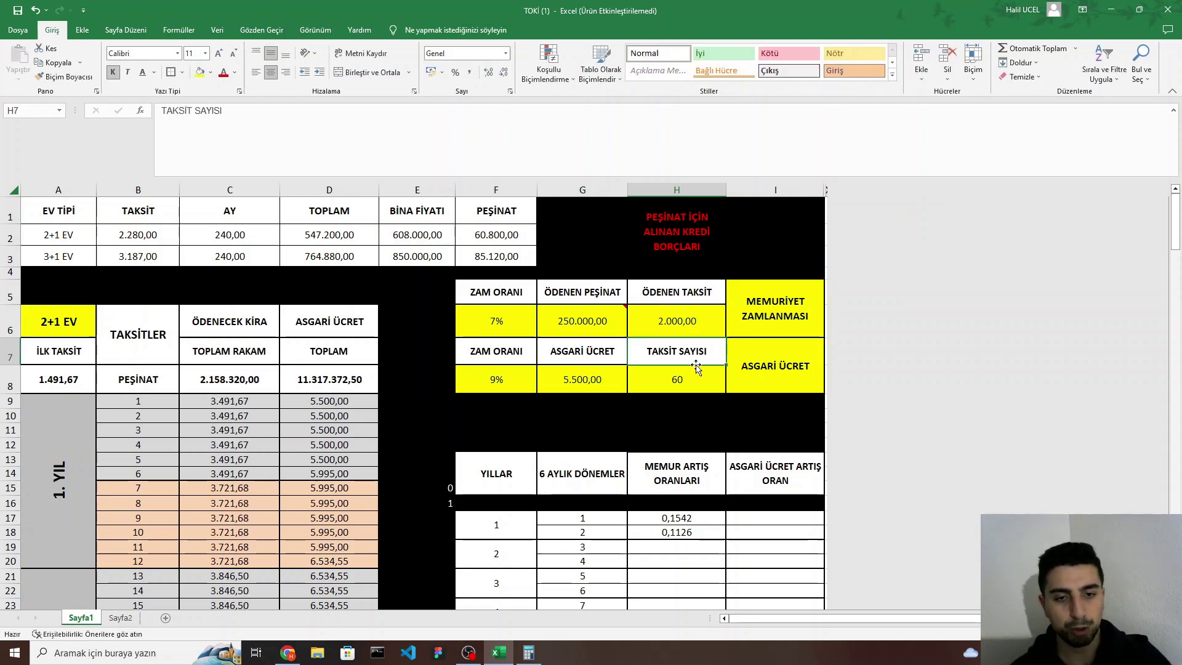
pyautogui.click(692, 321)
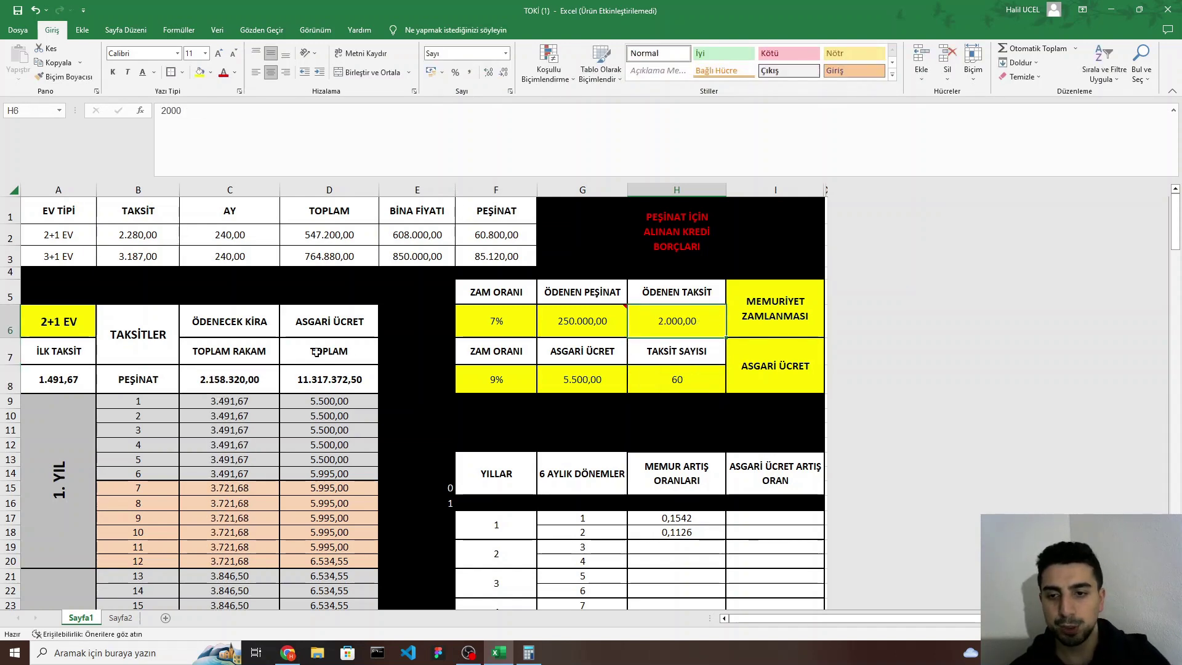
# - Review the rent formula in C9 and the minimum-wage formulas in D9 and D10
pyautogui.click(255, 403)
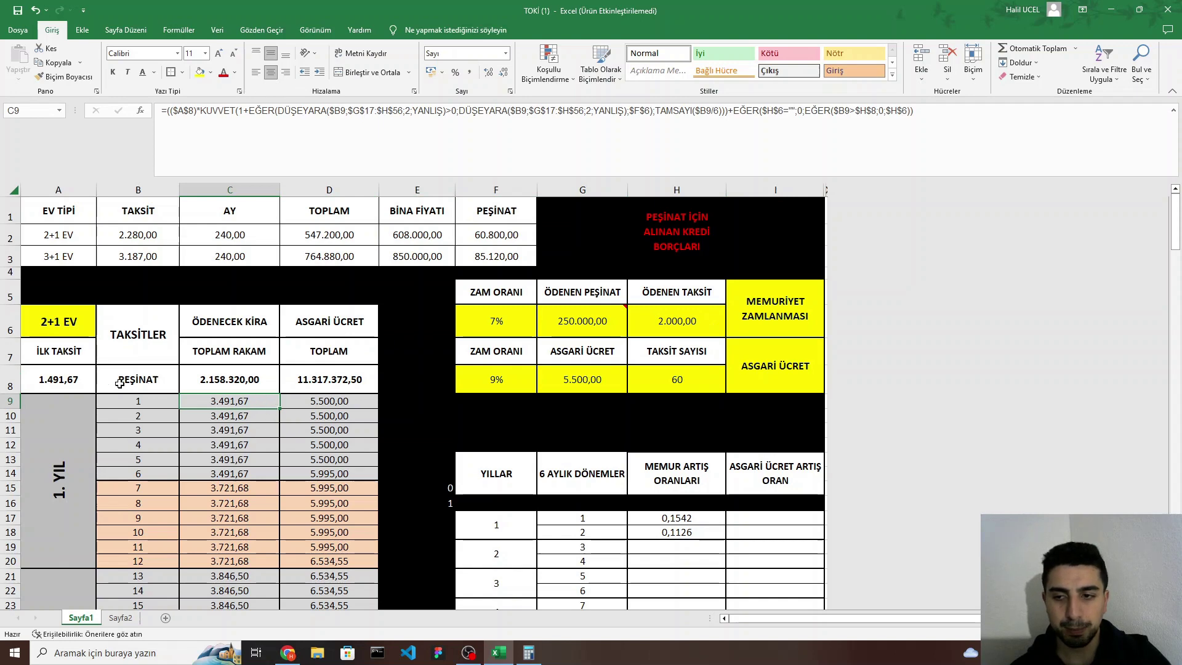
pyautogui.click(88, 373)
pyautogui.click(270, 400)
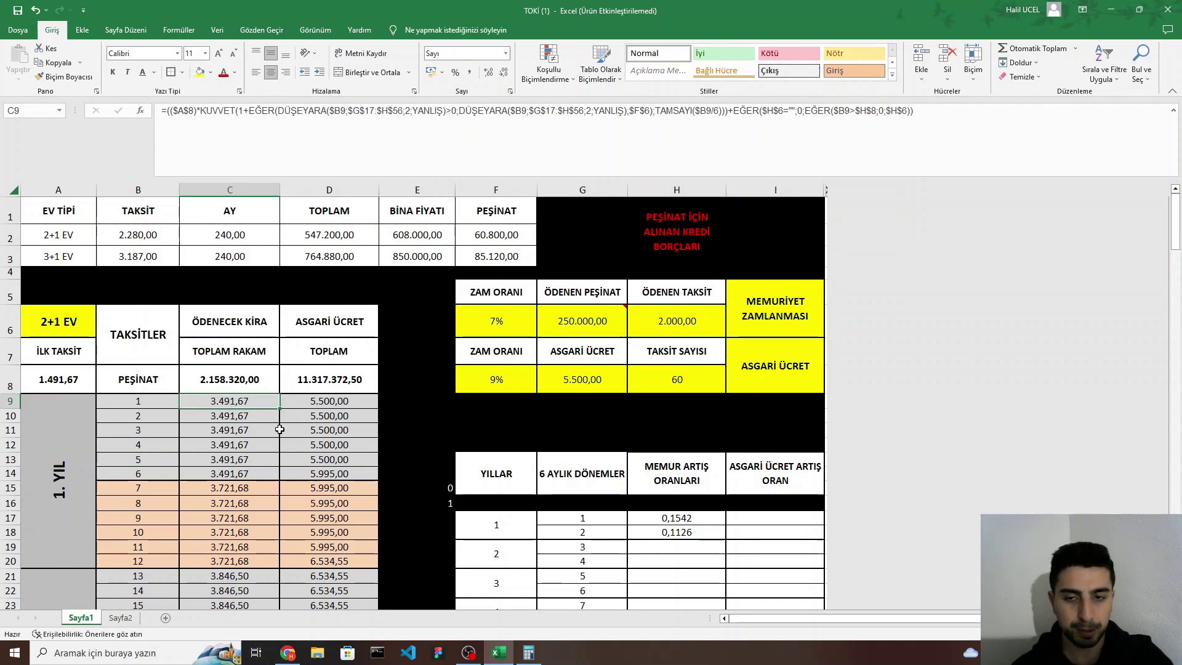
pyautogui.click(323, 404)
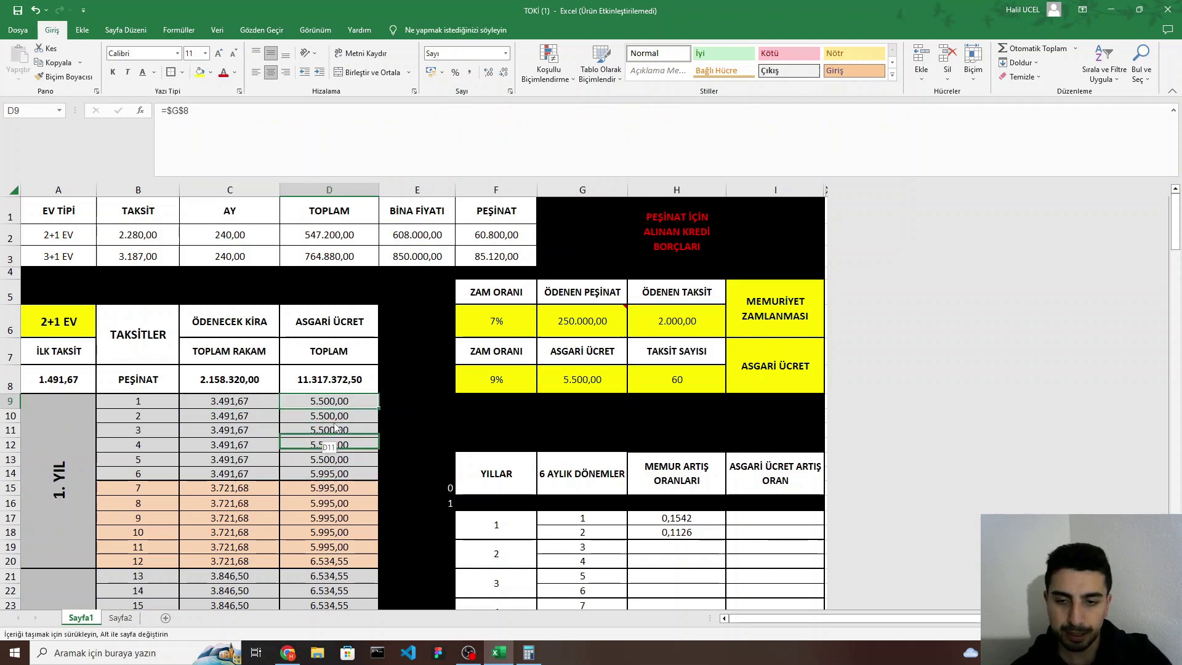
pyautogui.click(331, 414)
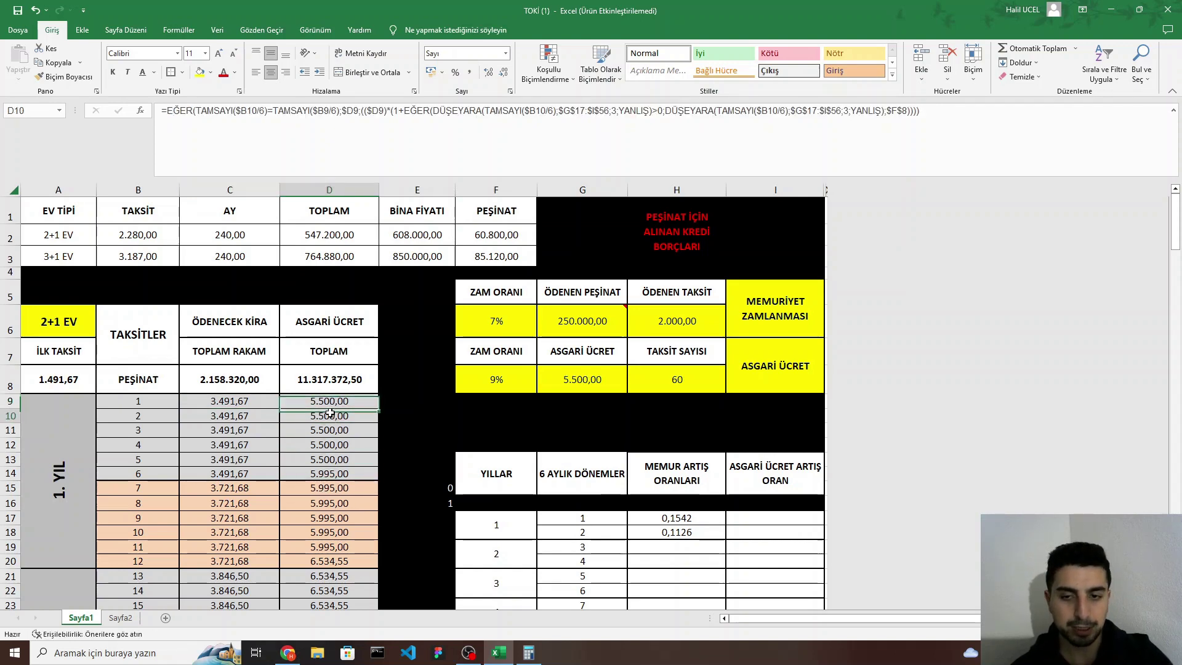
pyautogui.click(298, 400)
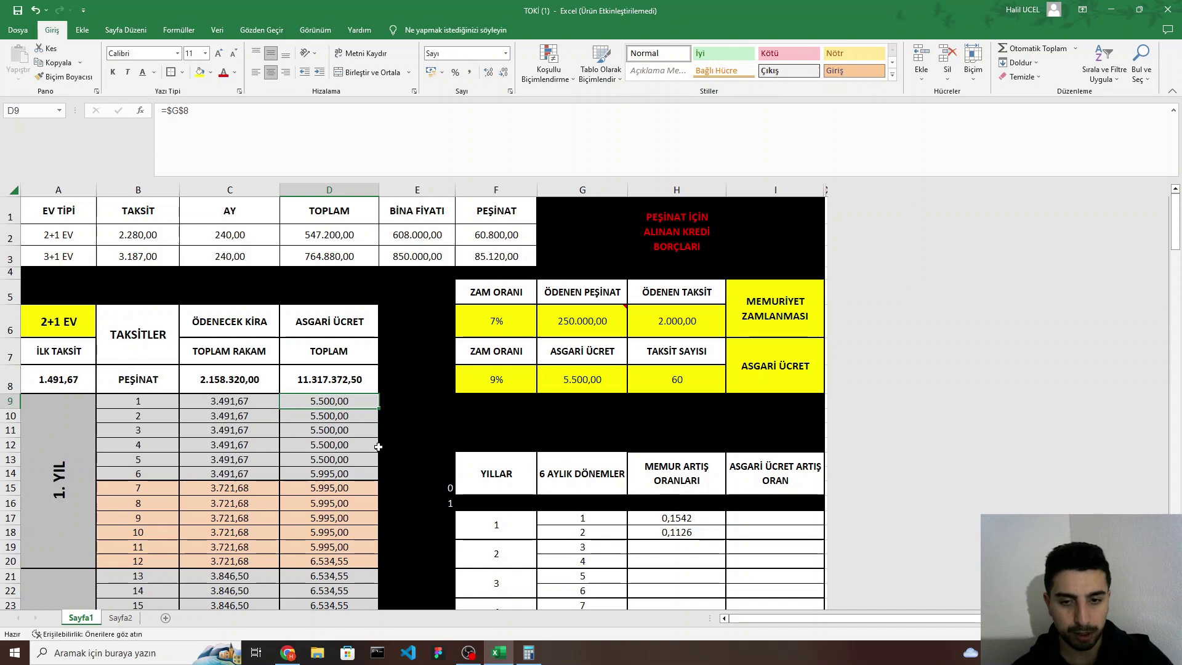
pyautogui.moveTo(414, 490); pyautogui.dragTo(410, 504)
# - Inspect the rent and minimum-wage formulas down columns C and D to around row 91
pyautogui.click(340, 487)
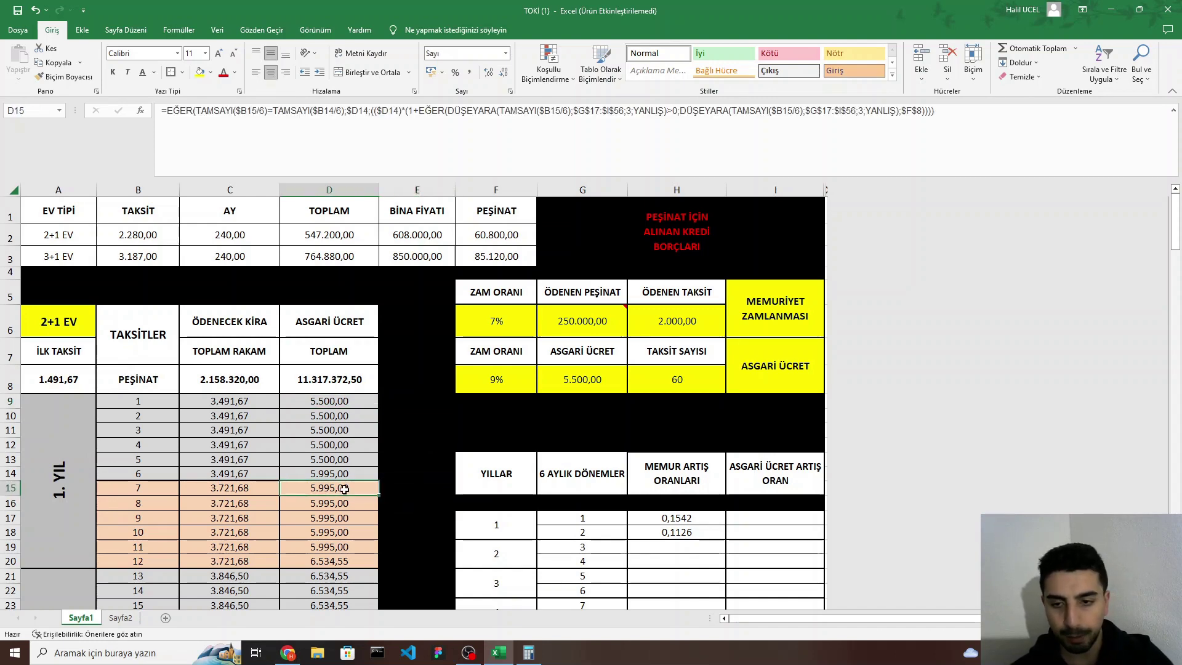
pyautogui.scroll(-7, 339, 493)
pyautogui.scroll(-7, 340, 492)
pyautogui.scroll(-3, 339, 492)
pyautogui.scroll(-8, 339, 495)
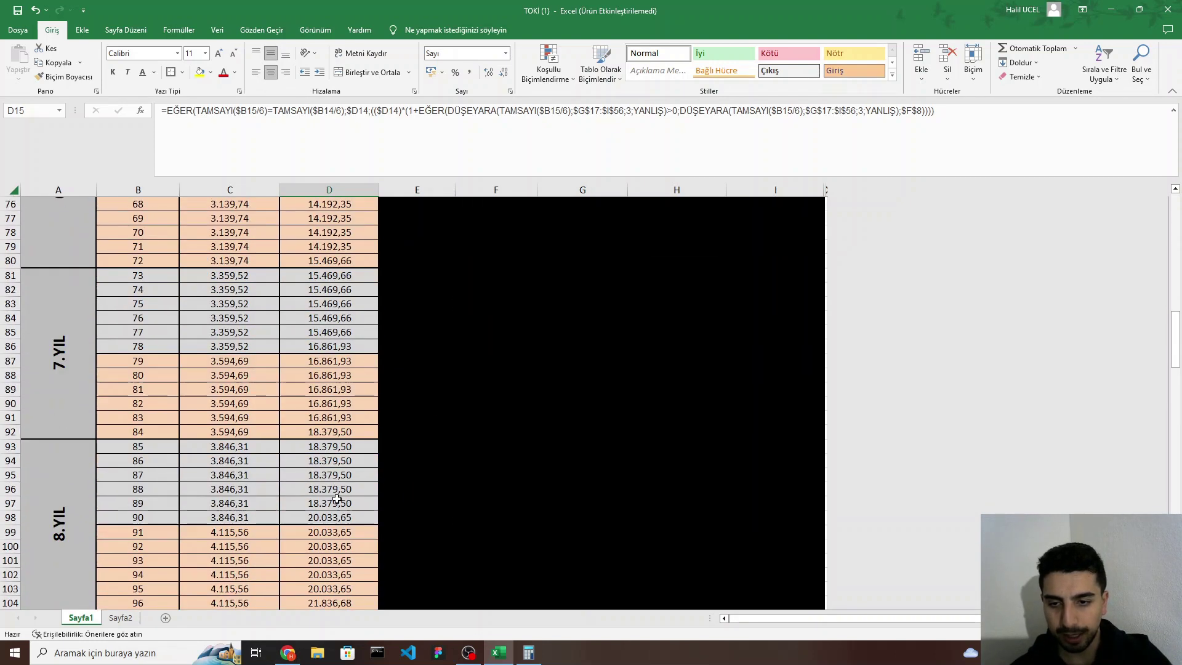
pyautogui.click(326, 418)
pyautogui.click(244, 416)
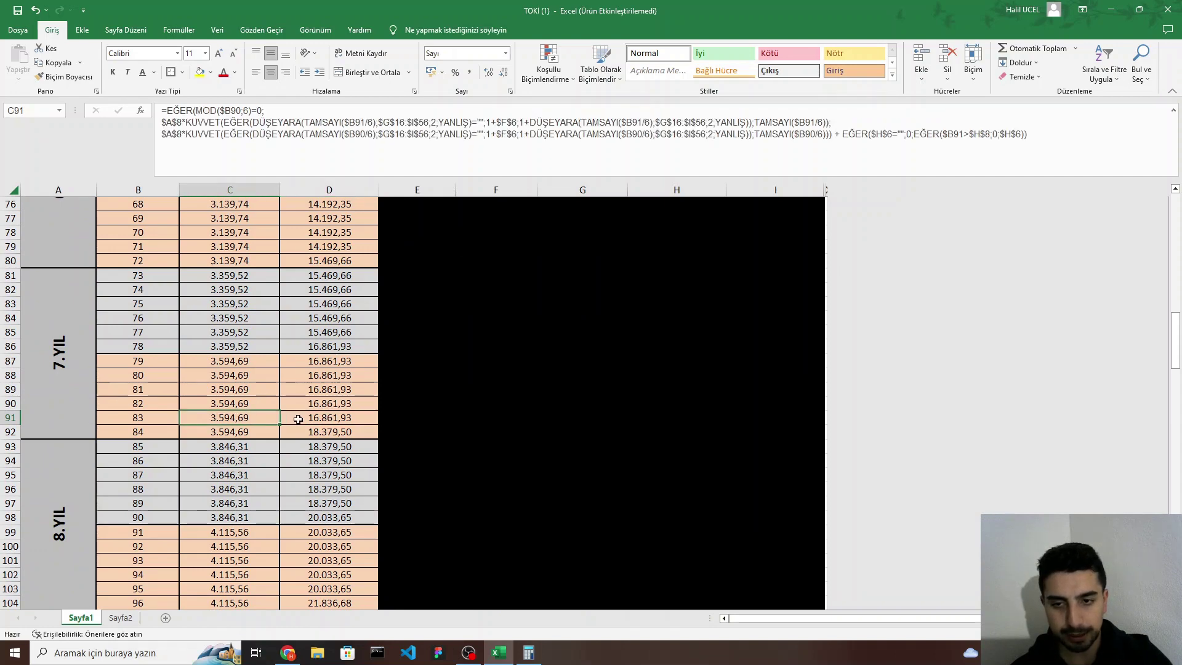
pyautogui.moveTo(339, 417); pyautogui.dragTo(265, 364)
pyautogui.click(261, 361)
pyautogui.scroll(12, 277, 387)
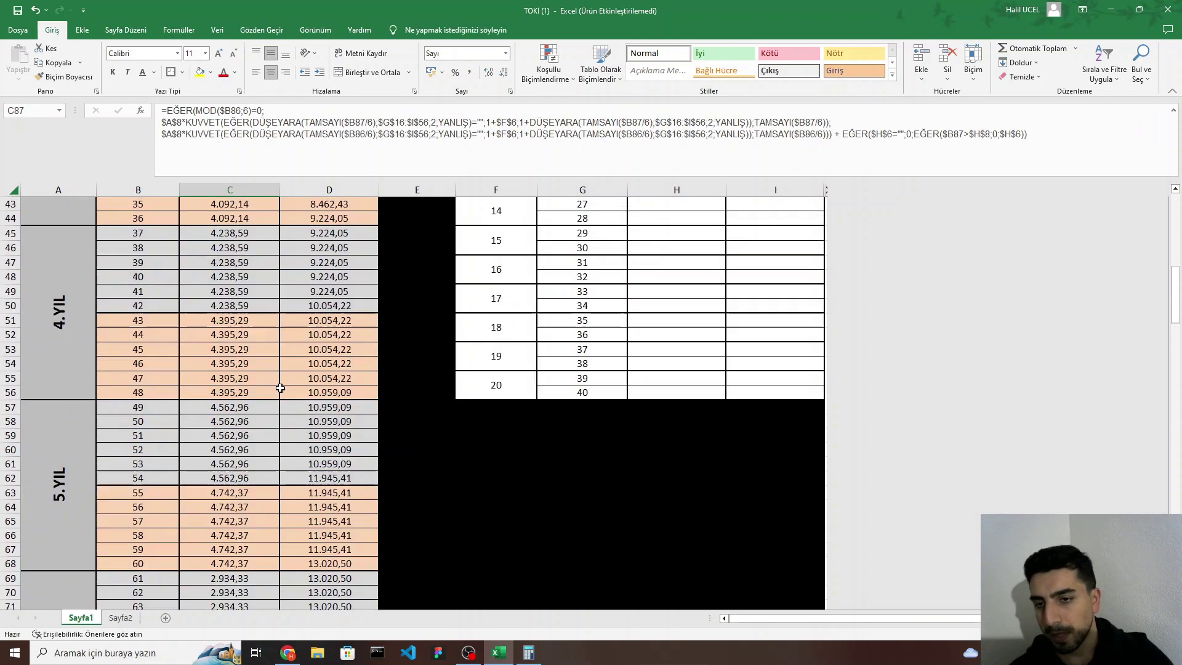
pyautogui.scroll(12, 277, 381)
pyautogui.scroll(2, 277, 378)
pyautogui.scroll(-2, 492, 412)
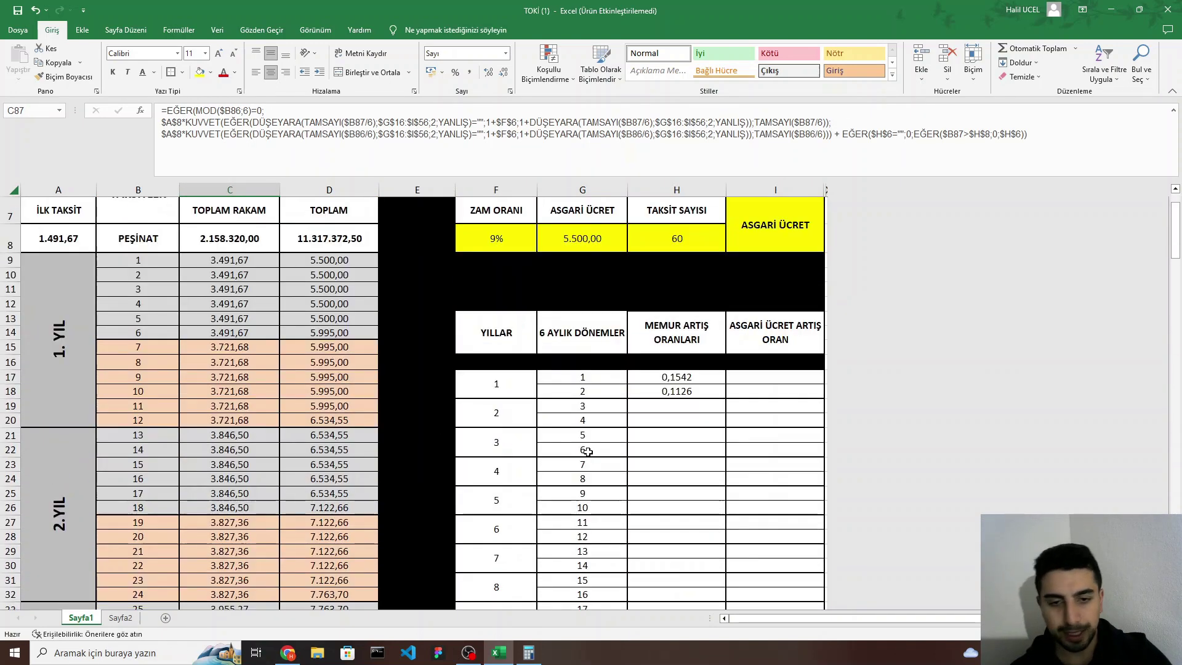
pyautogui.scroll(-4, 620, 395)
pyautogui.click(699, 378)
pyautogui.scroll(5, 718, 391)
pyautogui.scroll(1, 718, 391)
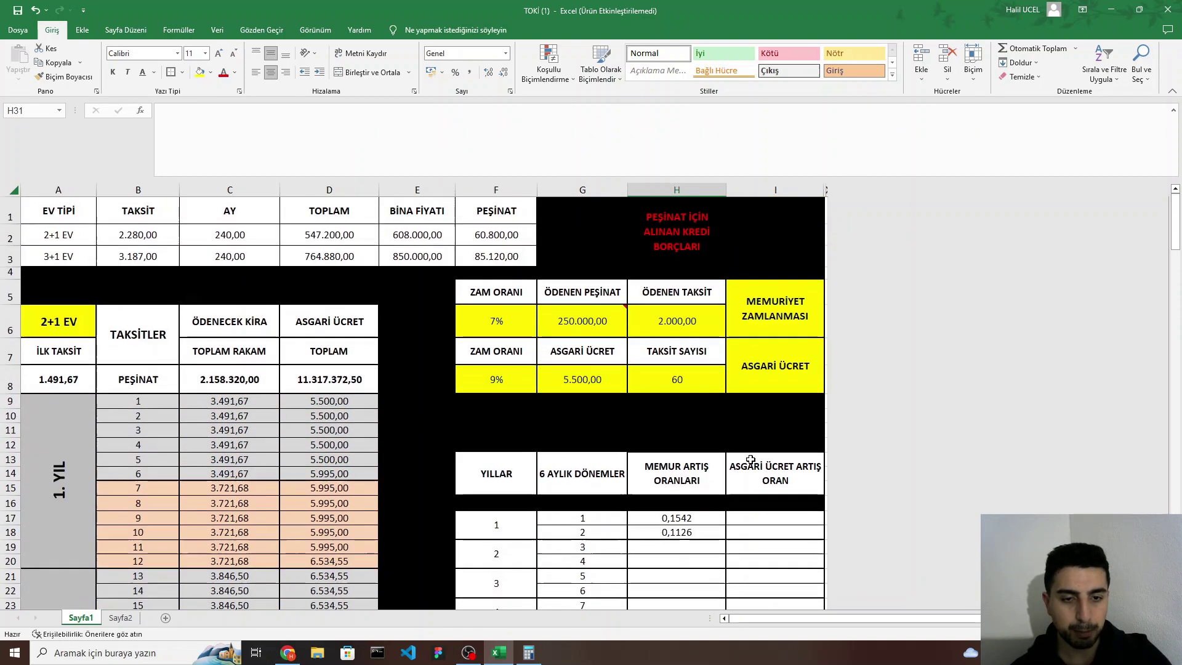
# - Enter 0,42 as the first-period minimum-wage increase rate in I17 and recommit D14's formula
pyautogui.click(762, 515)
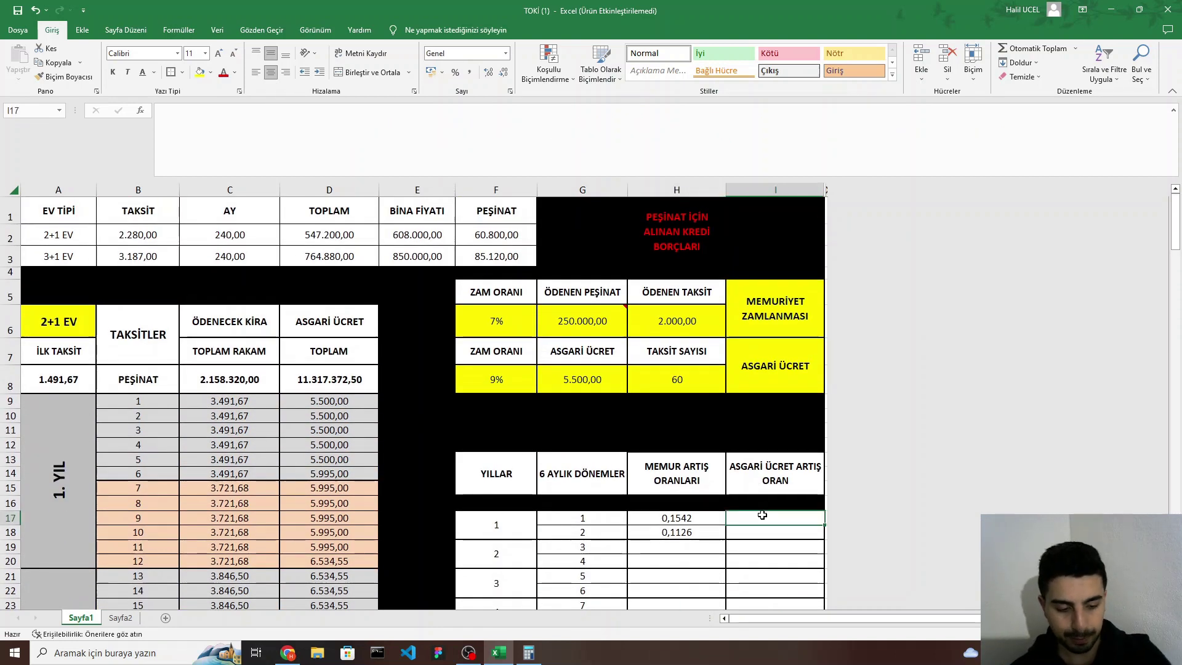
pyautogui.write('0,42')
pyautogui.press('Return')
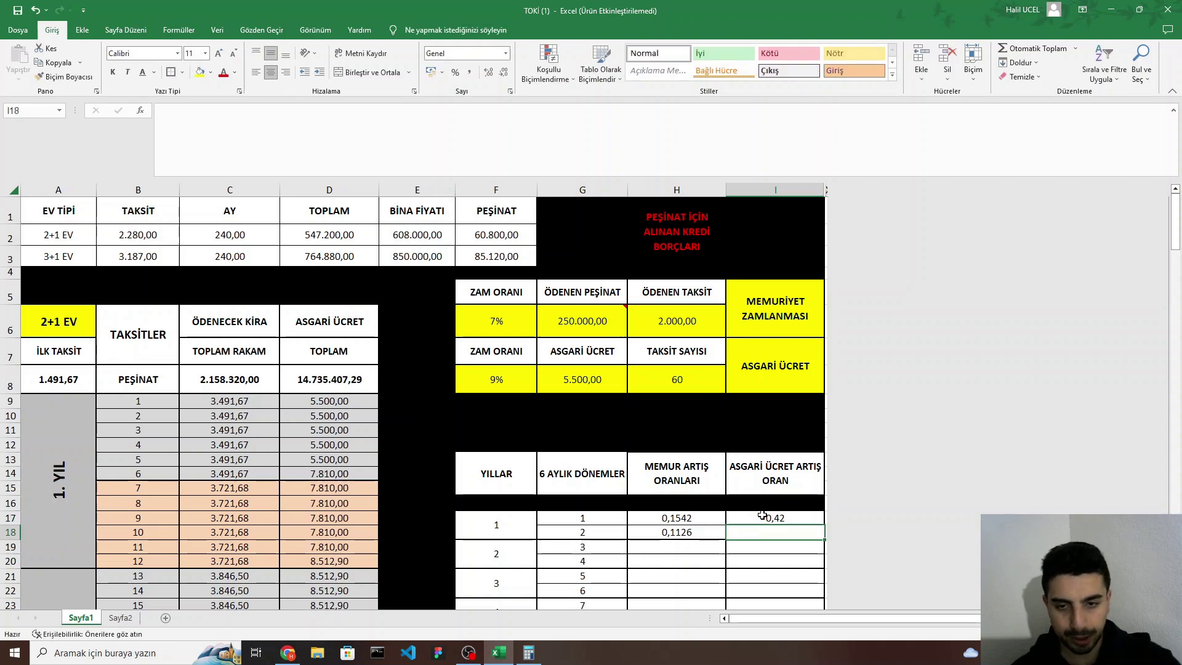
pyautogui.click(360, 471)
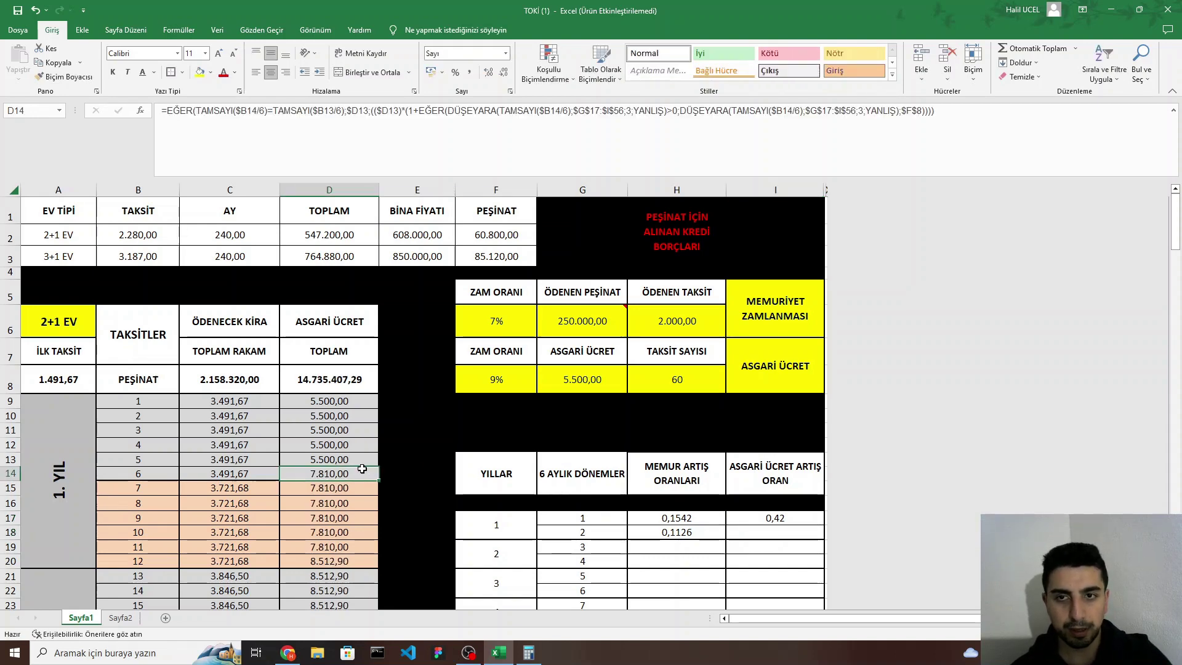
pyautogui.click(491, 150)
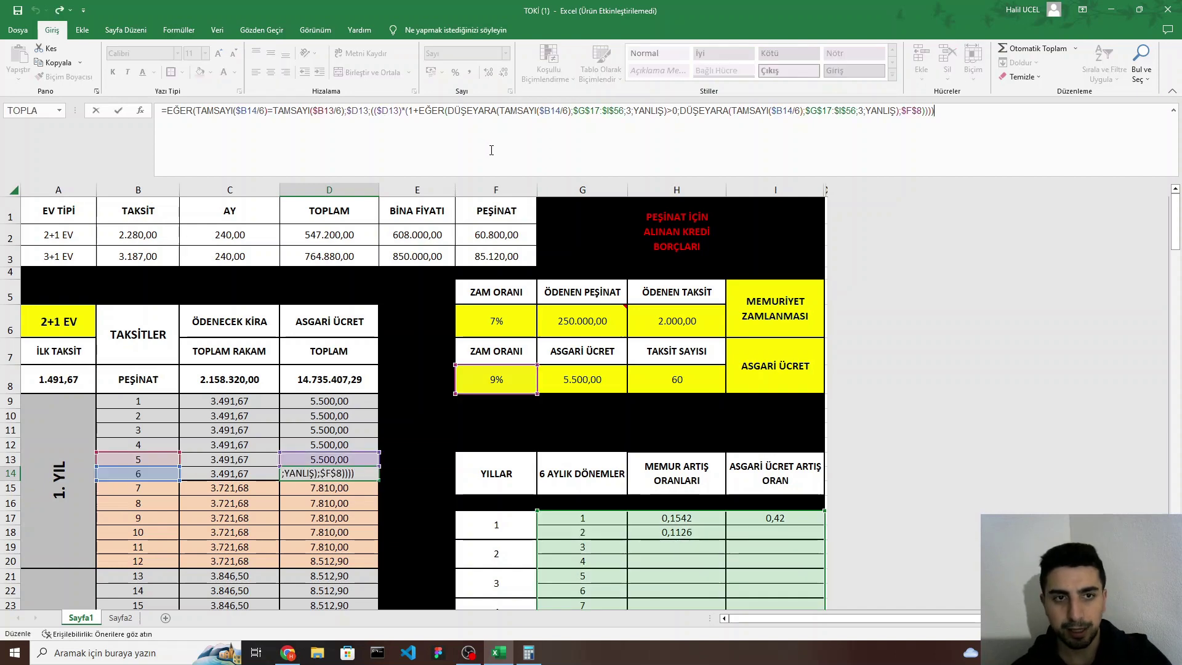
pyautogui.press('Return')
# - Paste the C10 rent formula into D10, then undo that paste
pyautogui.click(246, 471)
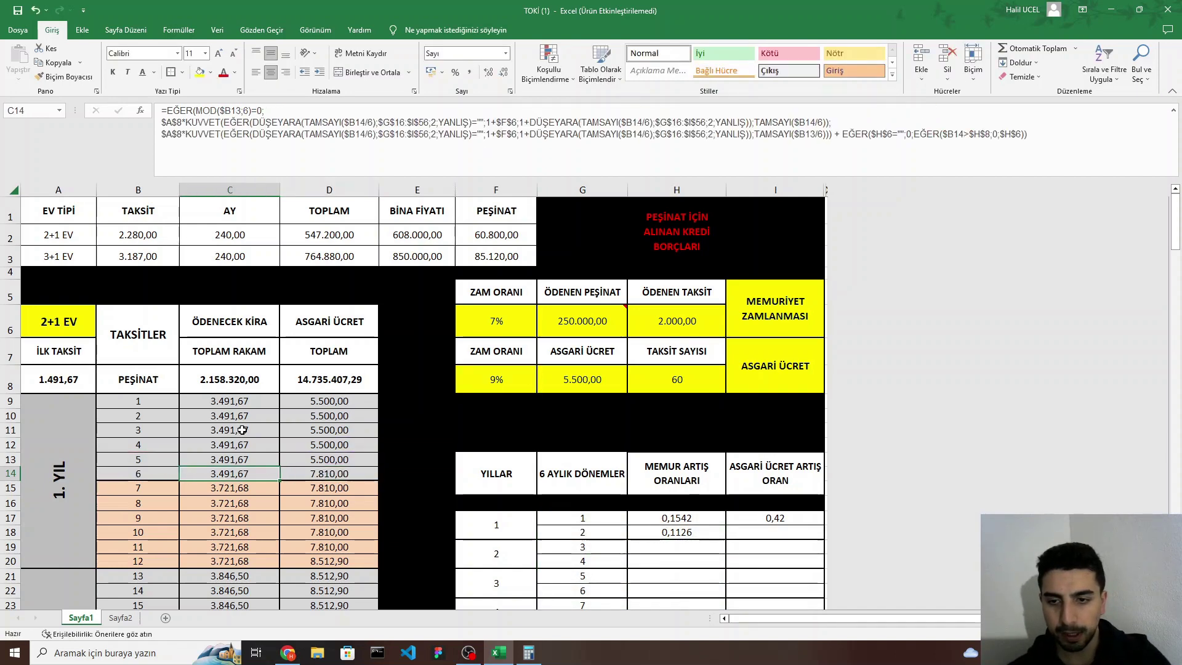
pyautogui.click(252, 408)
pyautogui.click(254, 416)
pyautogui.hotkey('ctrl', 'c')
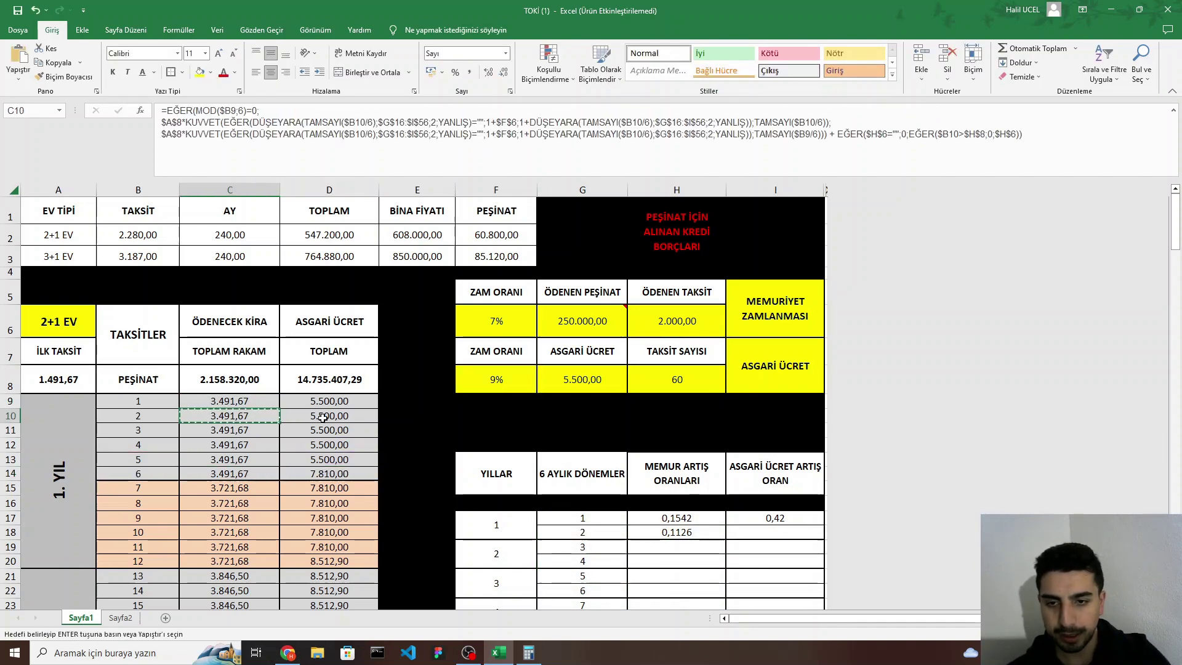
pyautogui.rightClick(337, 418)
pyautogui.click(386, 194)
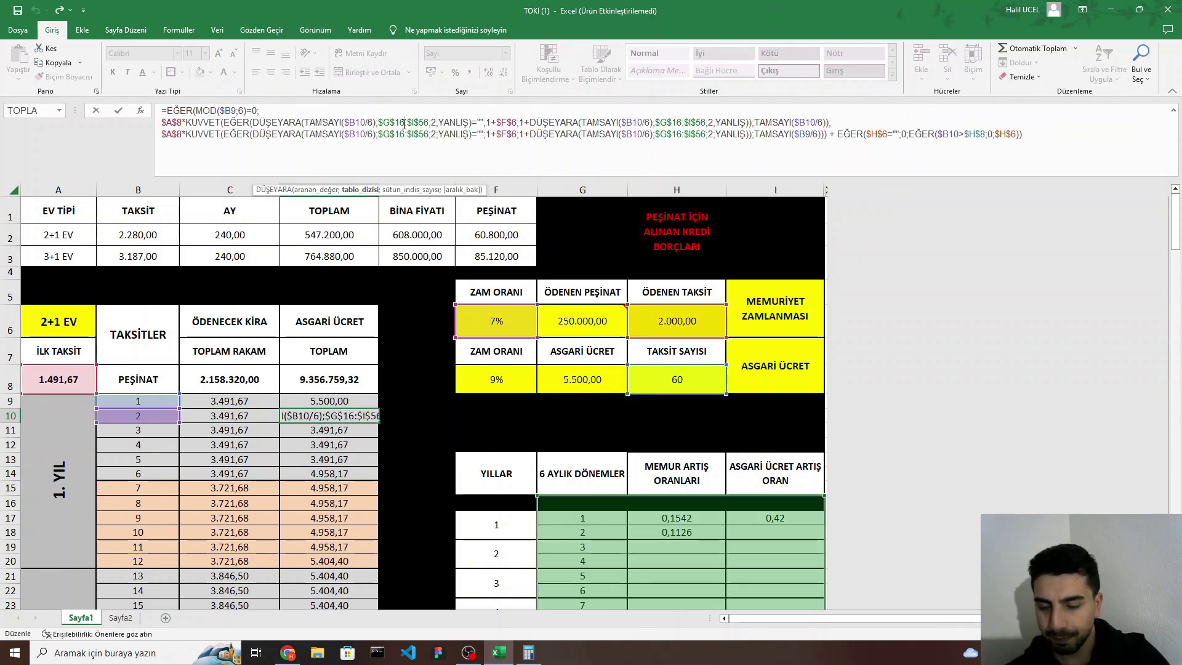
pyautogui.hotkey('ctrl', 'z')
pyautogui.press('Escape')
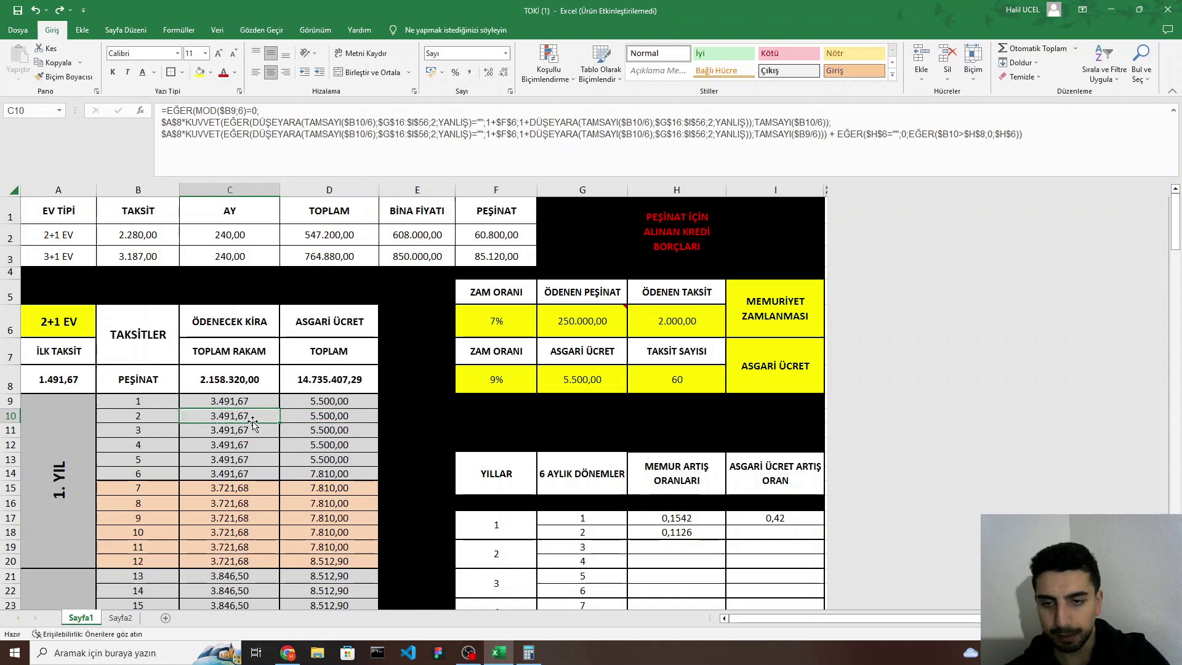
# - Check the cell references in C10's rent formula
pyautogui.click(399, 115)
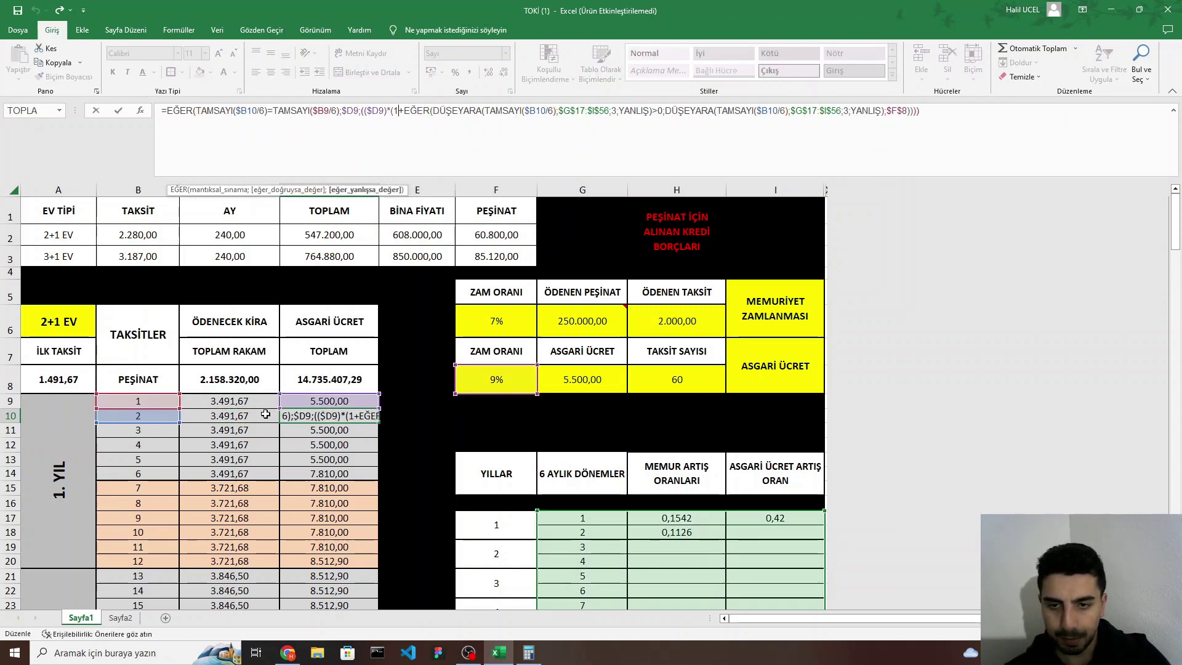
pyautogui.click(252, 416)
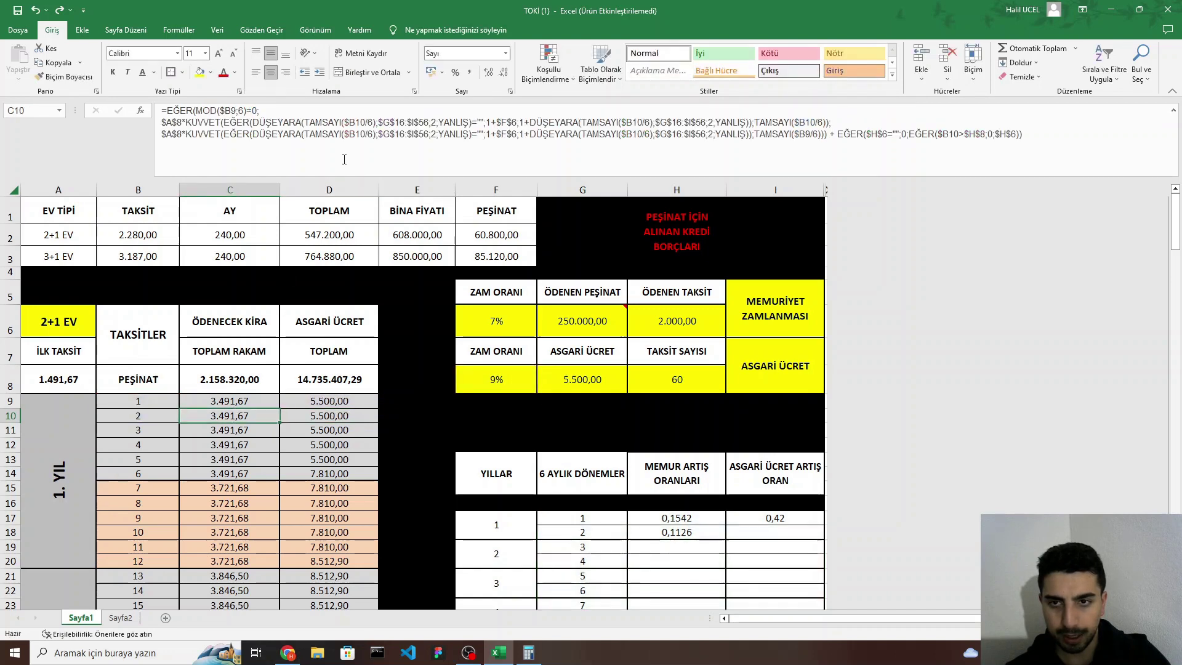
pyautogui.doubleClick(253, 416)
pyautogui.press('Escape')
pyautogui.click(365, 122)
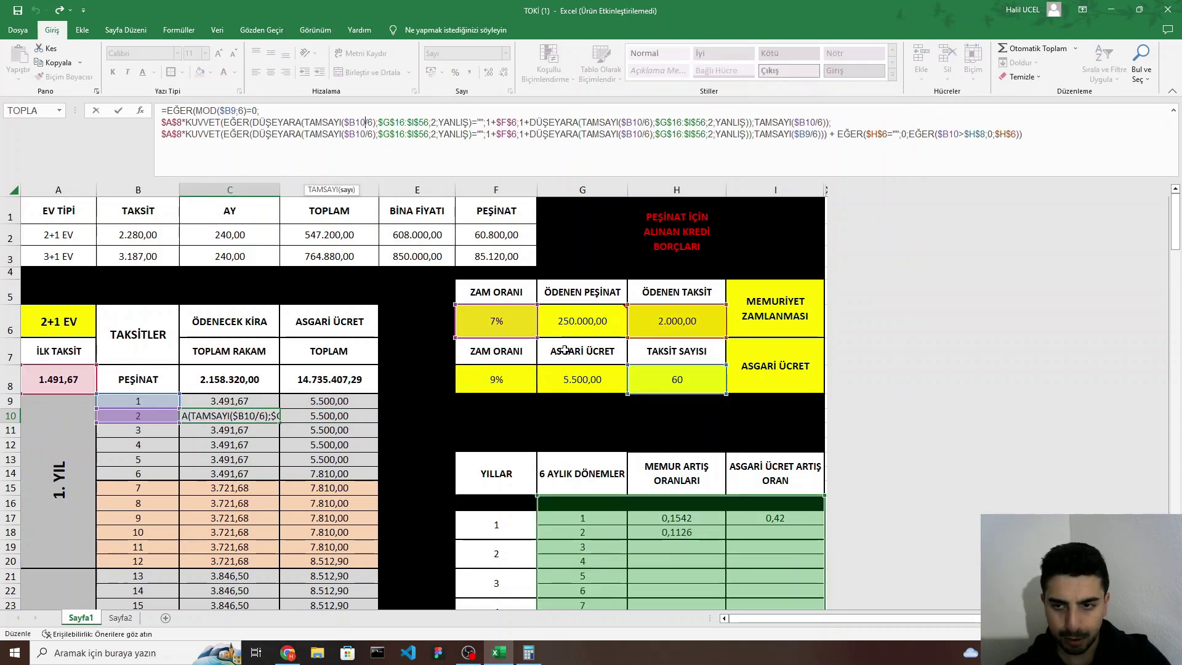
pyautogui.press('Escape')
# - Paste the C10 formula into D10 again as formulas
pyautogui.hotkey('ctrl', 'c')
pyautogui.click(302, 417)
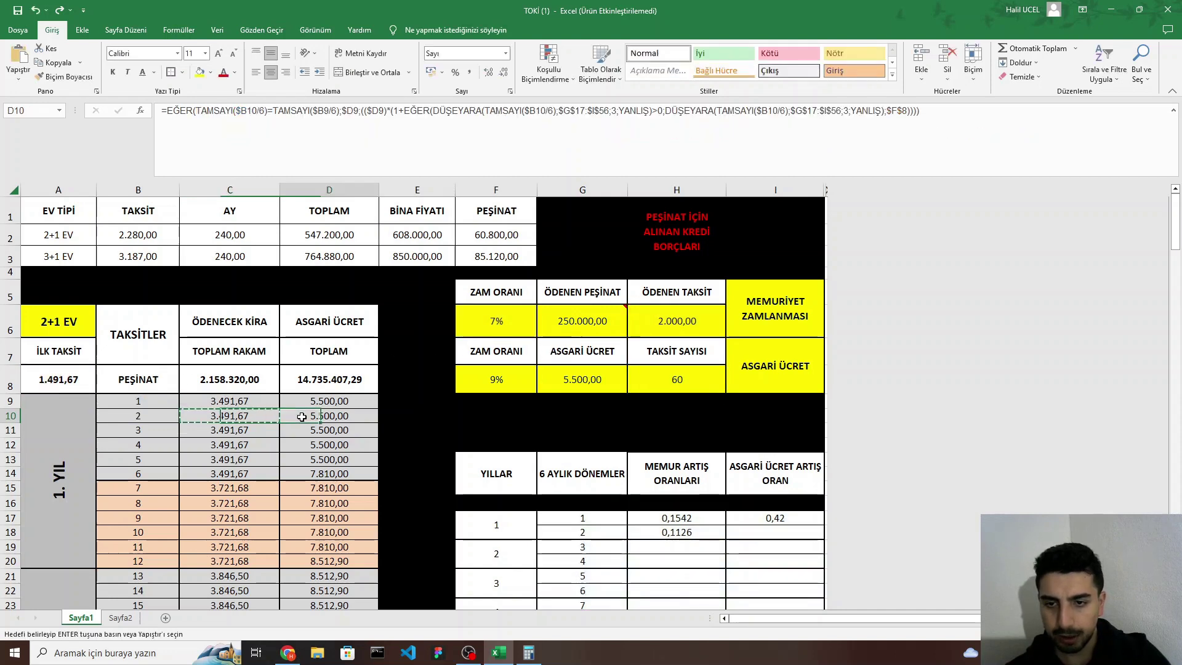
pyautogui.rightClick(301, 416)
pyautogui.click(314, 209)
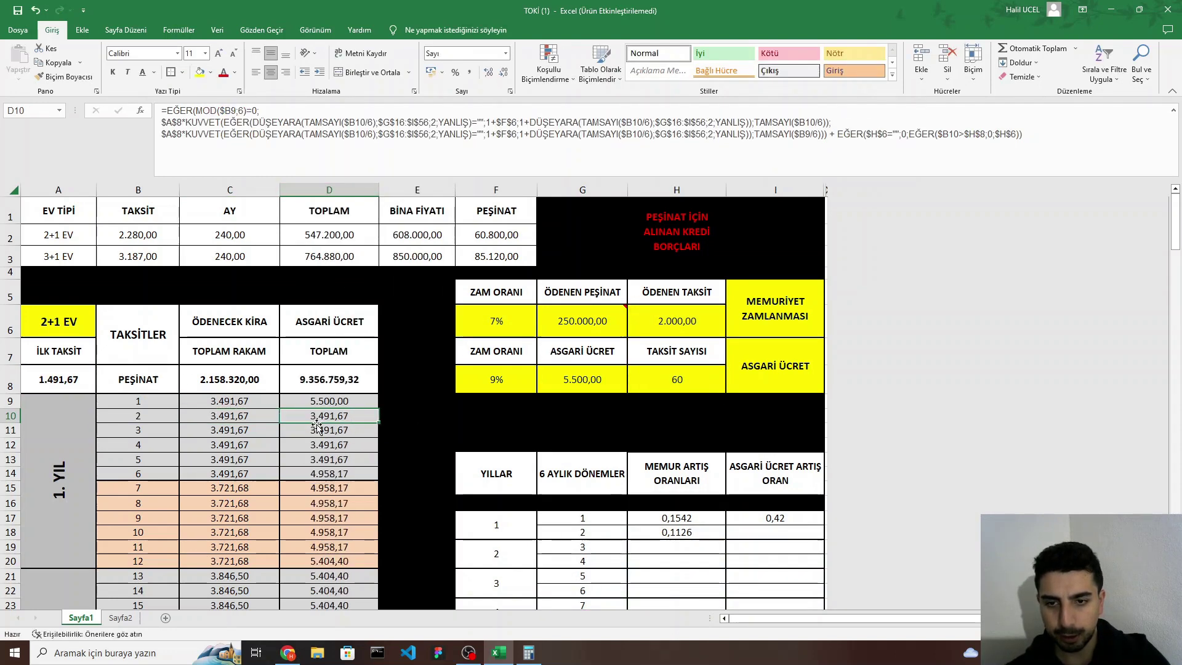
pyautogui.click(381, 122)
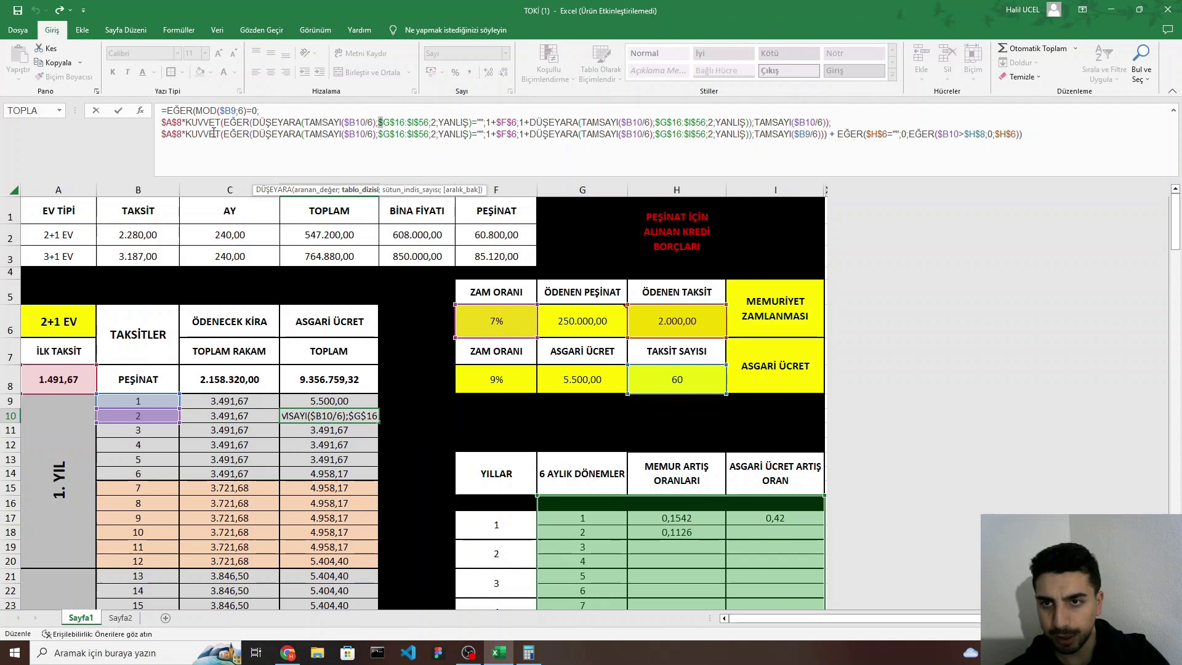
# - Change both $A$8 references in D10's formula to $G$8
pyautogui.click(183, 122)
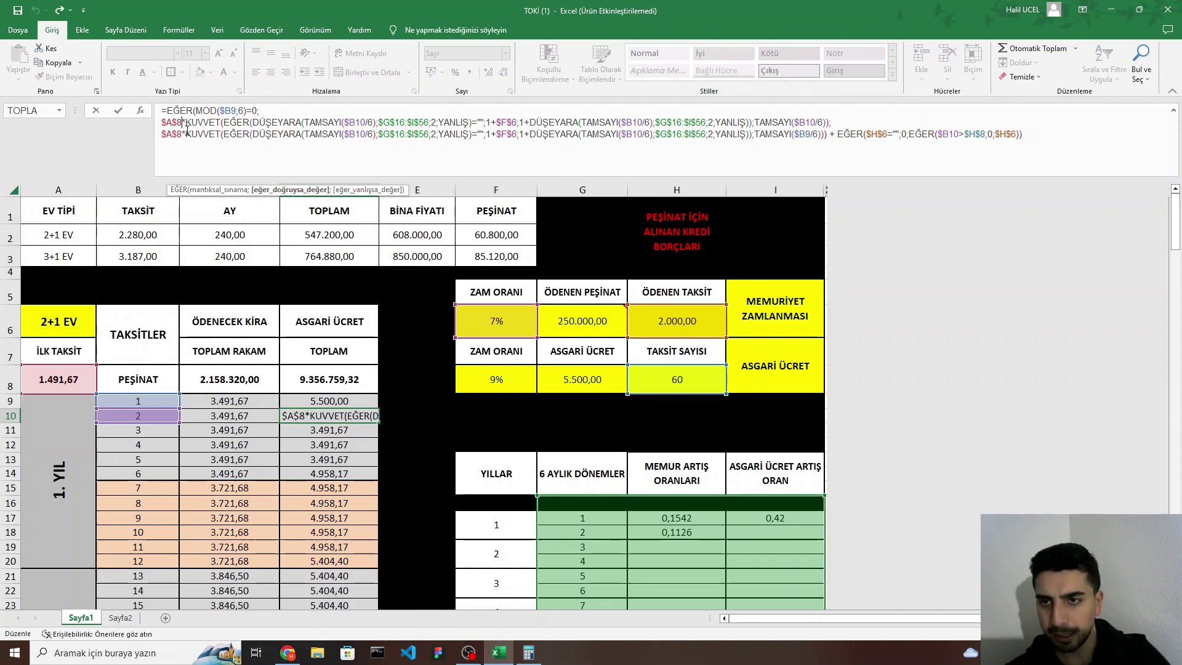
pyautogui.press('BackSpace')
pyautogui.write('G')
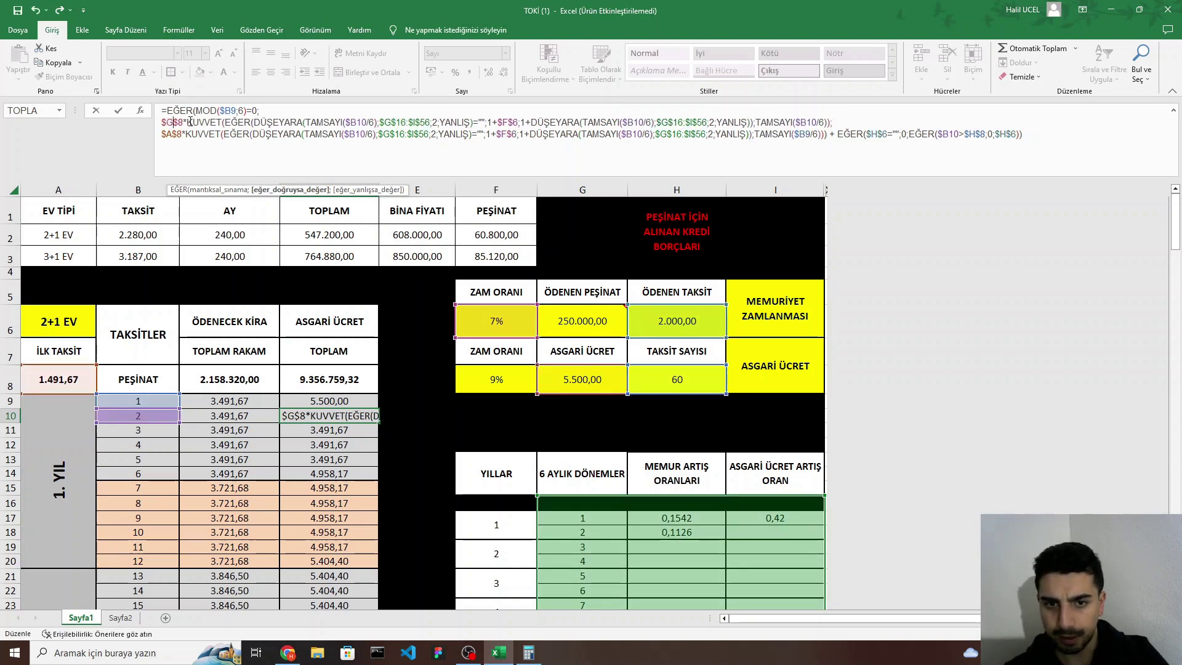
pyautogui.click(173, 134)
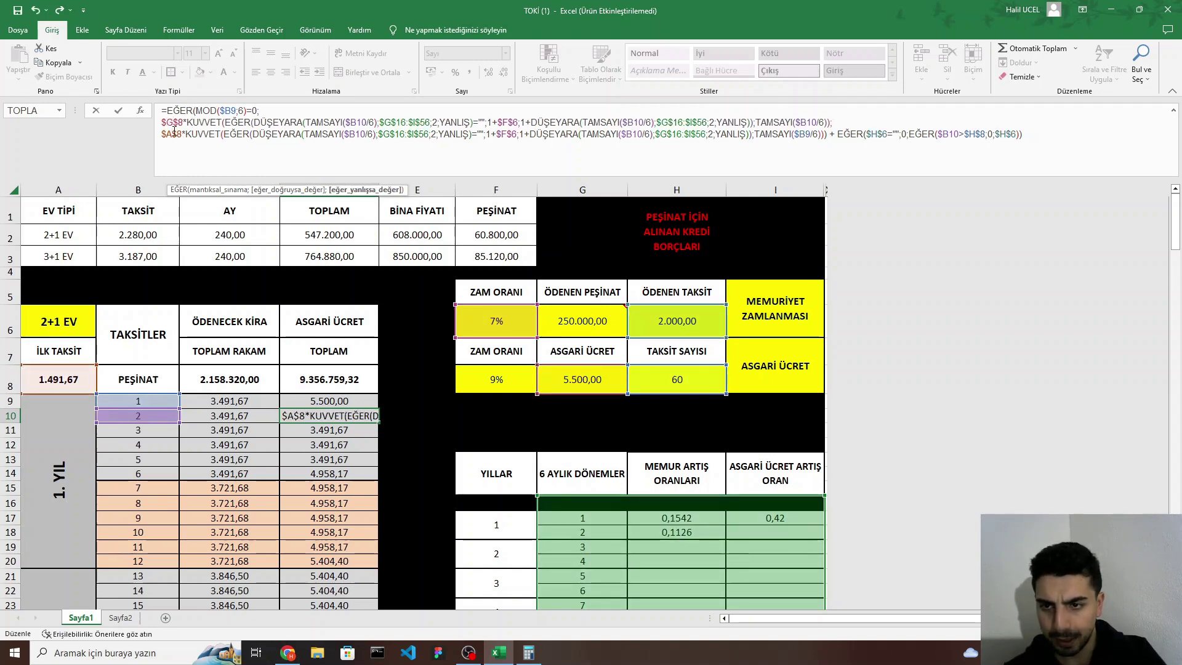
pyautogui.press('BackSpace')
pyautogui.write('G')
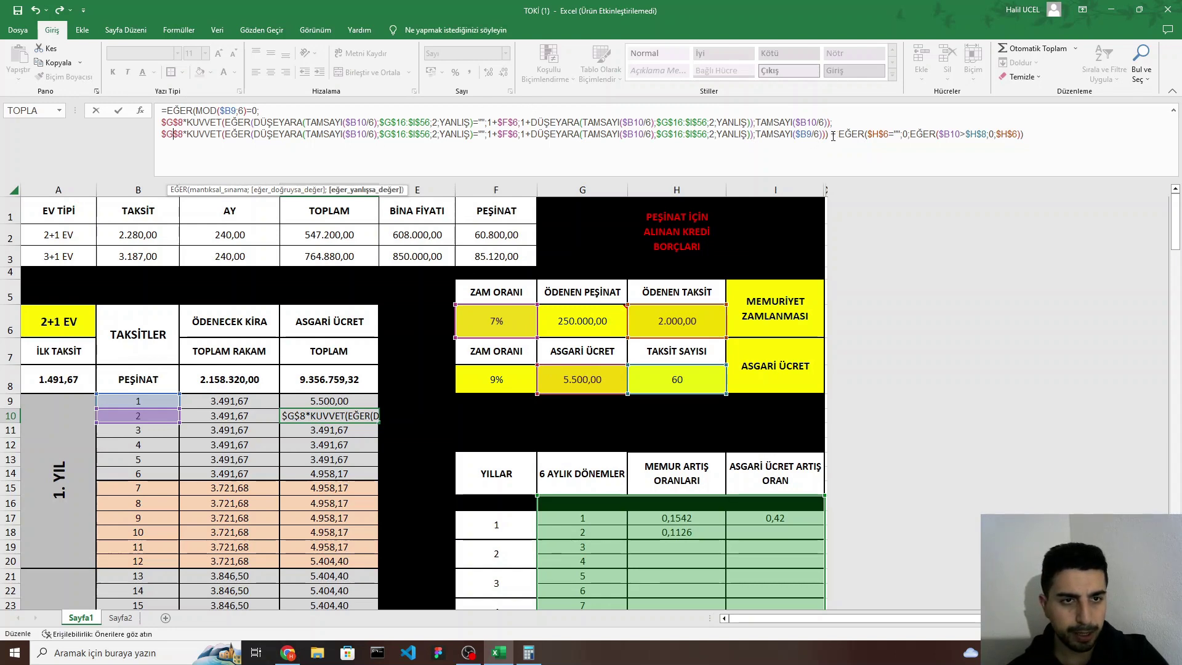
# - Delete the trailing down-payment EĞER($H$6…) term from D10's formula and commit it
pyautogui.moveTo(832, 136); pyautogui.dragTo(1064, 135)
pyautogui.press('BackSpace')
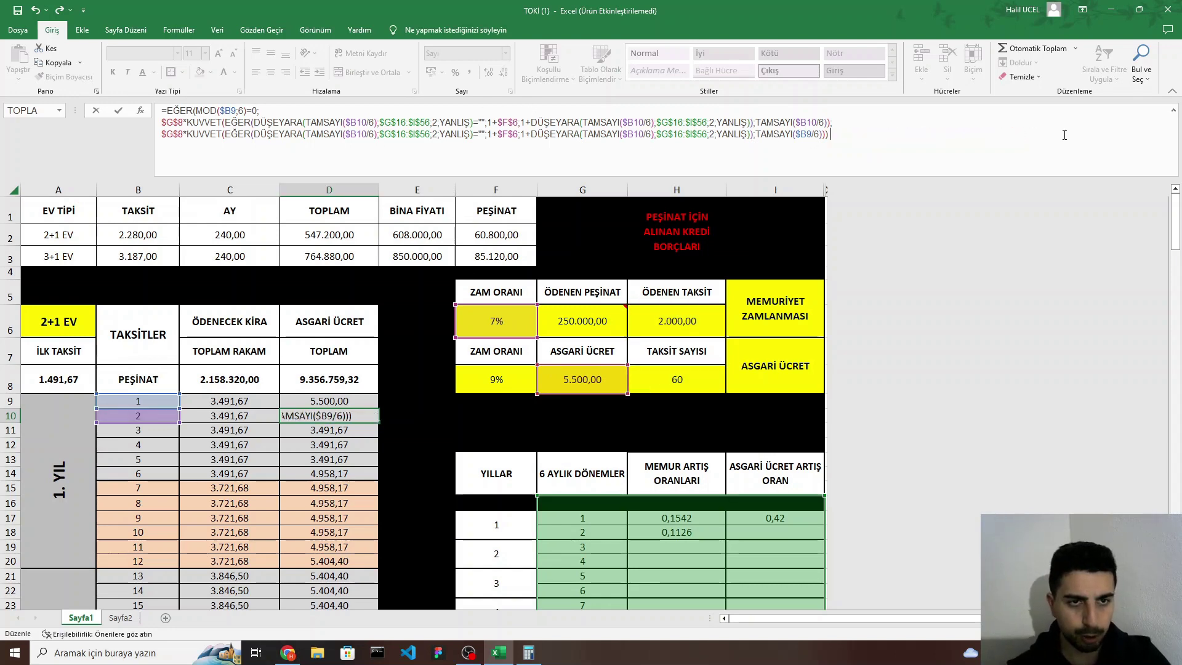
pyautogui.click(442, 114)
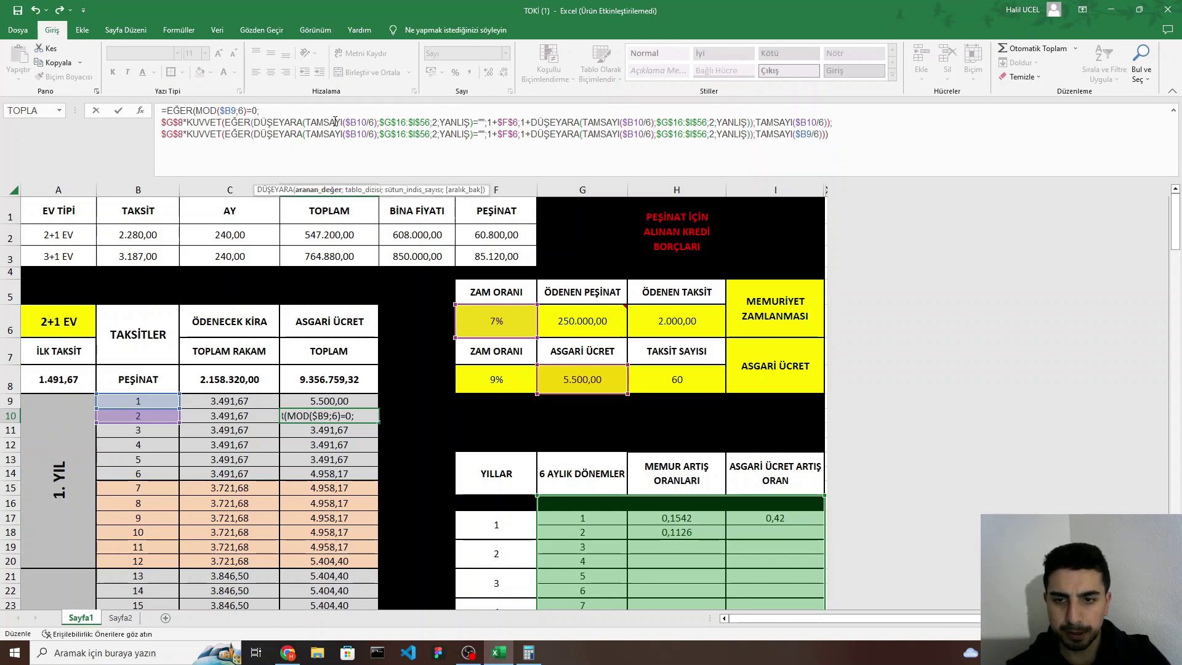
pyautogui.press('Return')
pyautogui.click(350, 412)
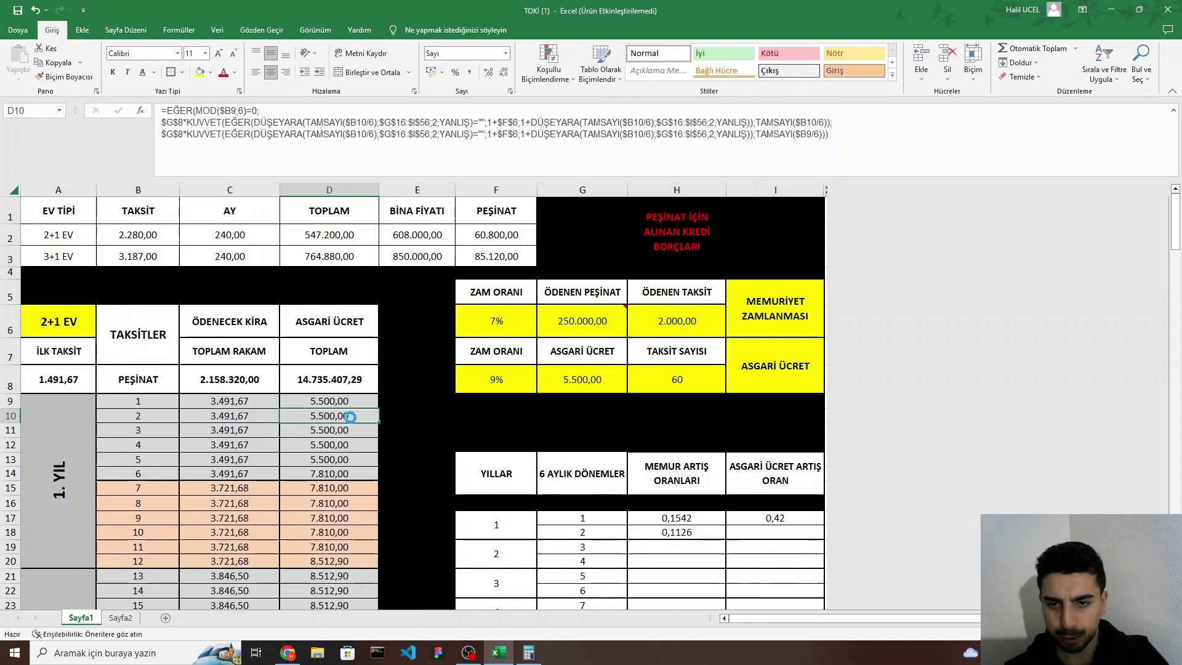
# - Paste the D10 formula into D10:D22 and check the results in D14 and D20
pyautogui.hotkey('ctrl', 'c')
pyautogui.moveTo(351, 417); pyautogui.dragTo(345, 590)
pyautogui.rightClick(344, 554)
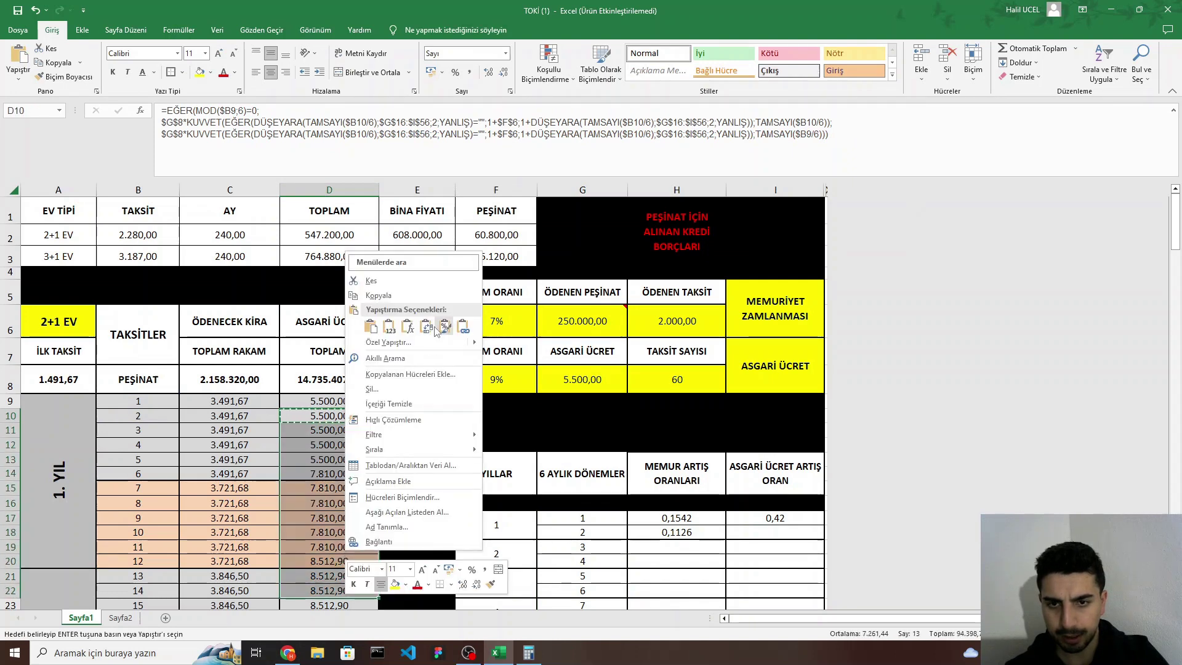
pyautogui.click(407, 328)
pyautogui.click(331, 472)
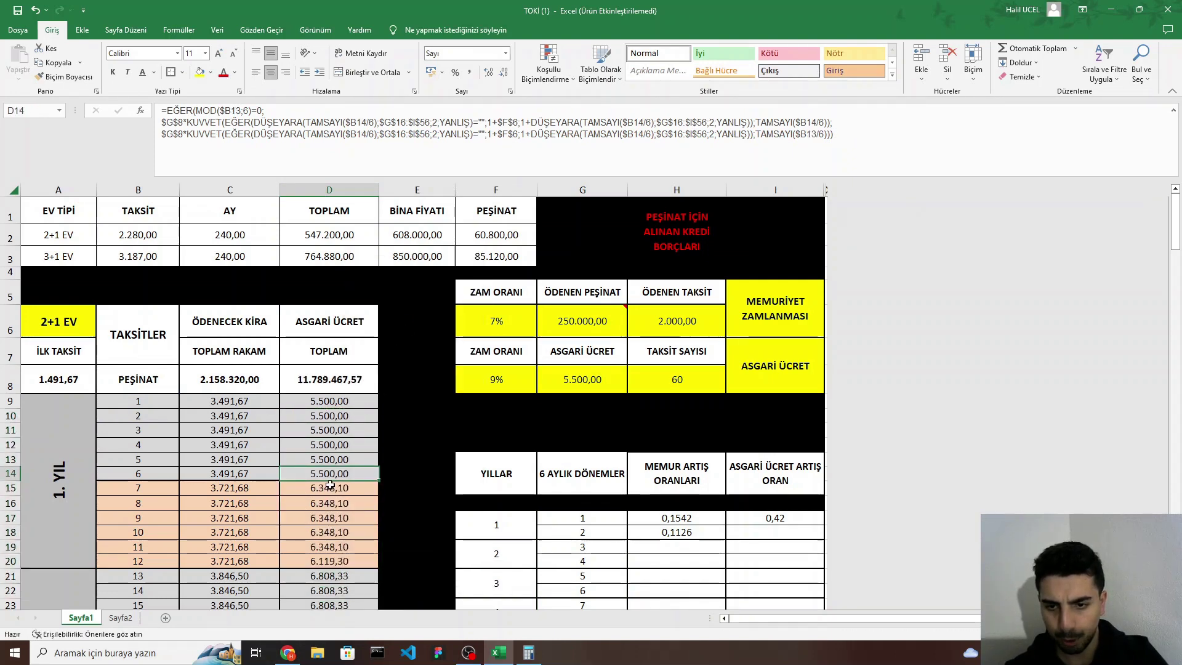
pyautogui.click(333, 560)
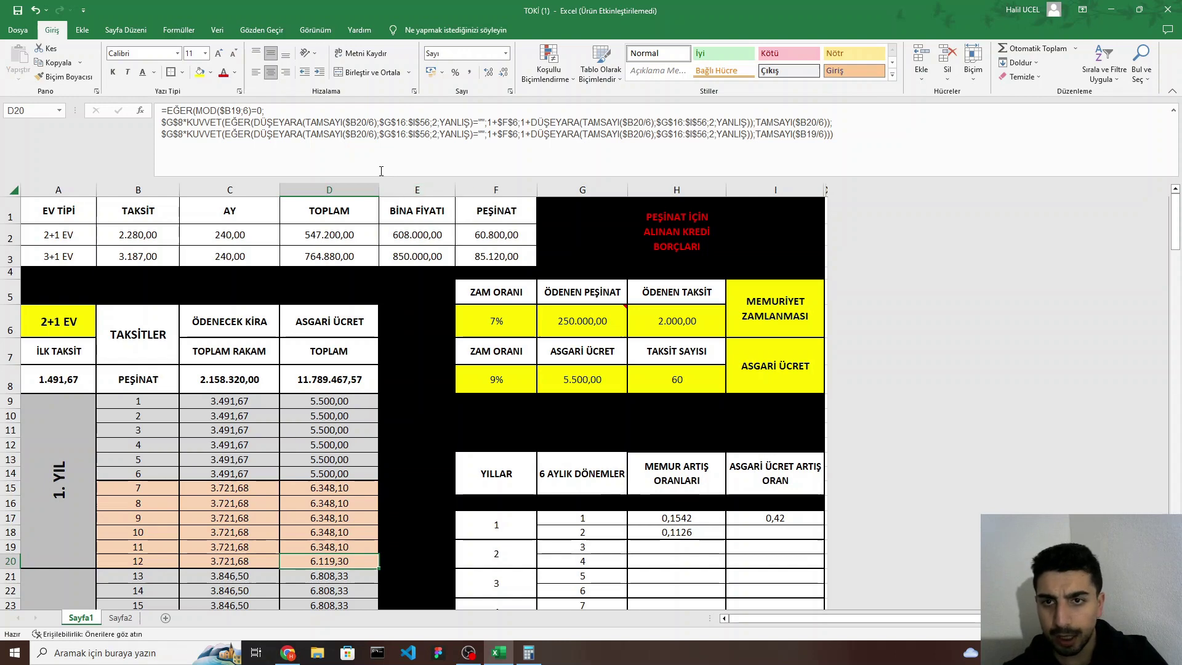
# - Correct both $B20 references in D20's formula to $B19
pyautogui.click(366, 133)
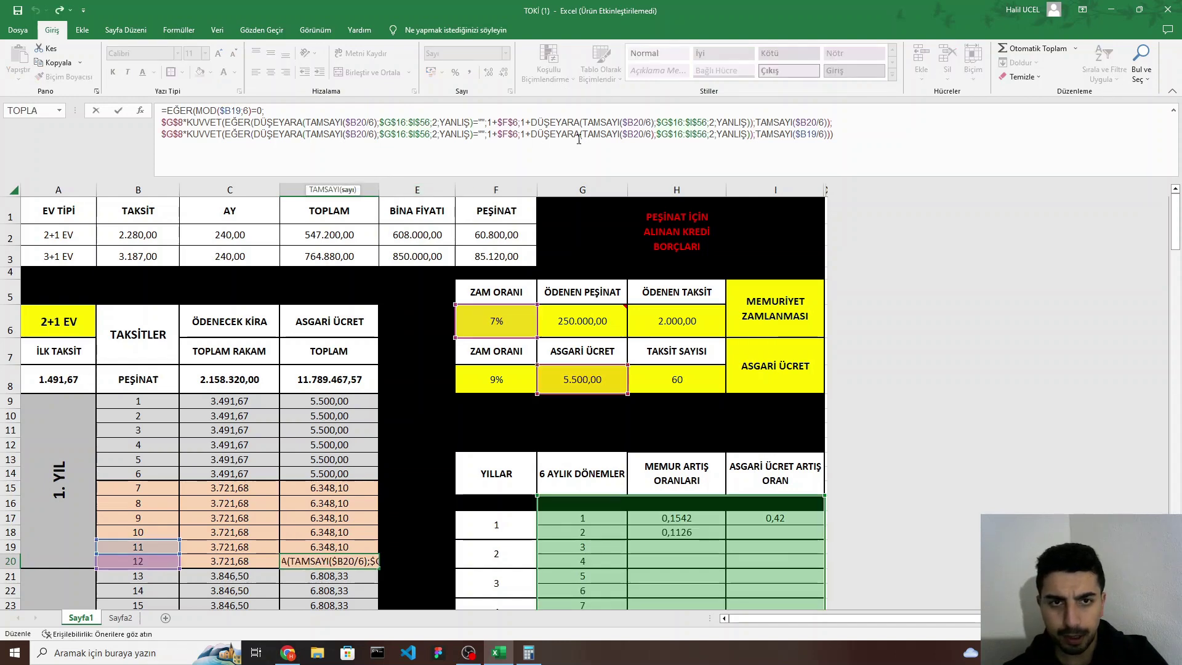
pyautogui.click(821, 134)
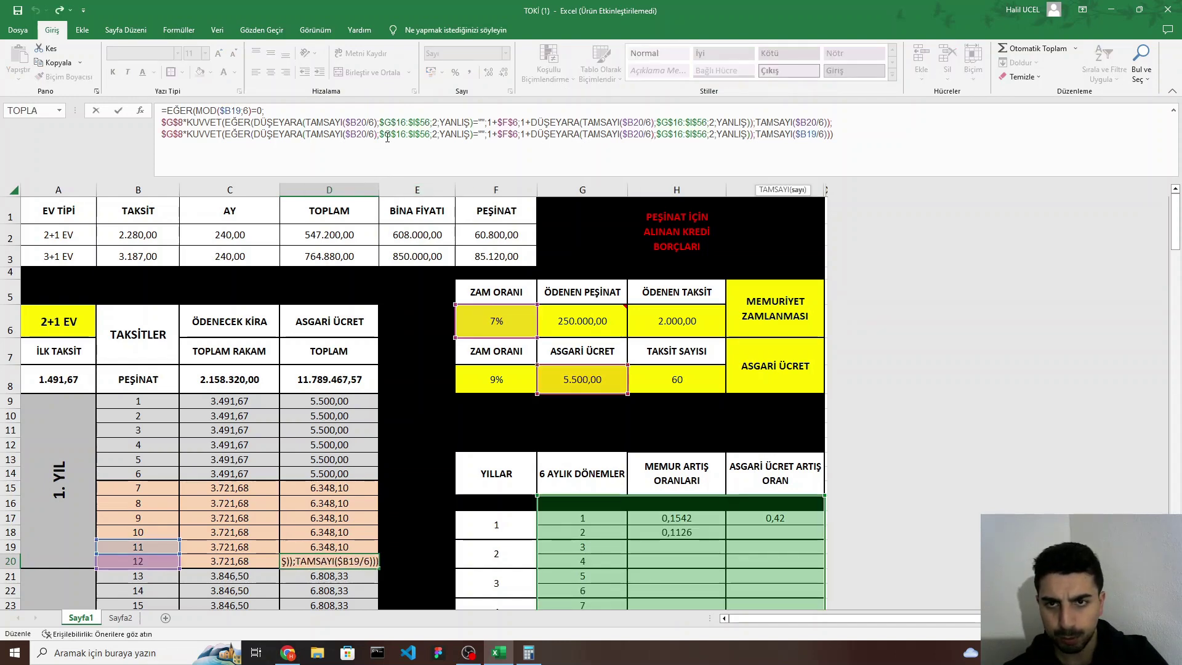
pyautogui.click(367, 134)
pyautogui.press('BackSpace')
pyautogui.press('BackSpace')
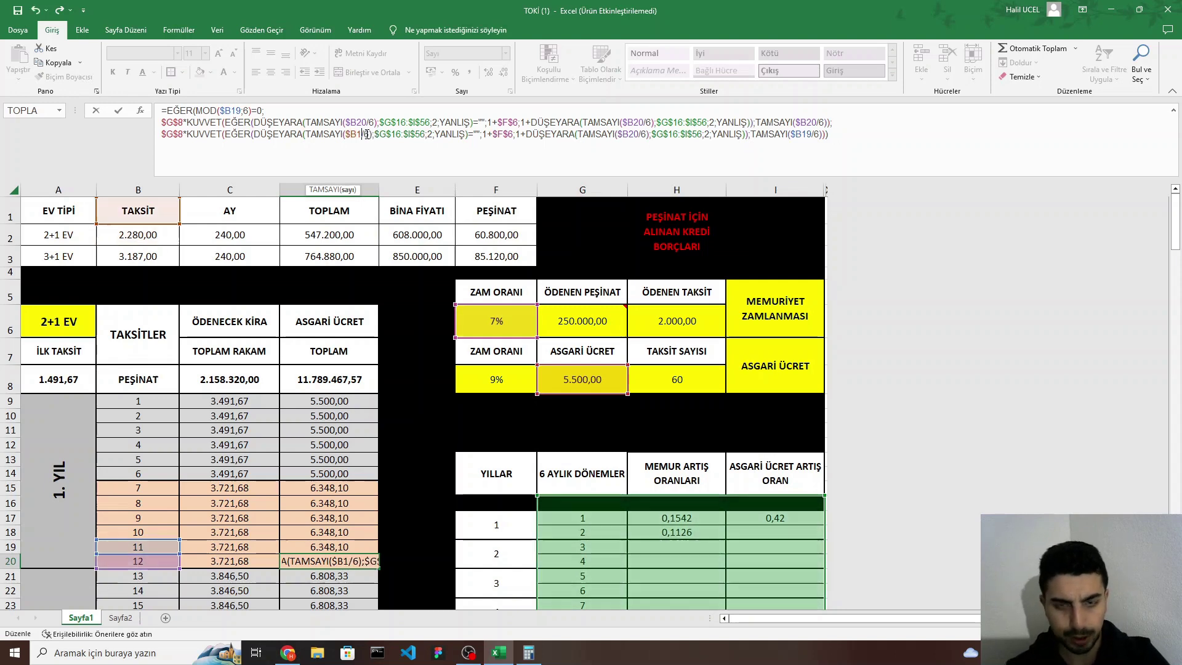
pyautogui.write('19')
pyautogui.click(643, 133)
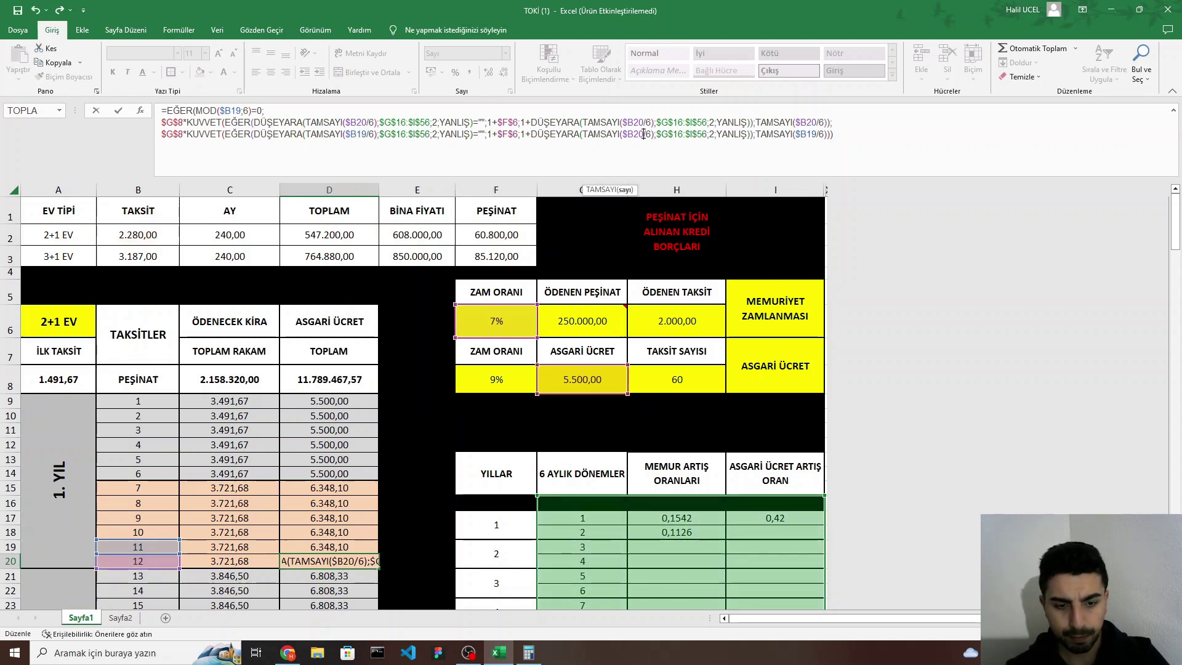
pyautogui.press('BackSpace')
pyautogui.press('BackSpace')
pyautogui.write('19')
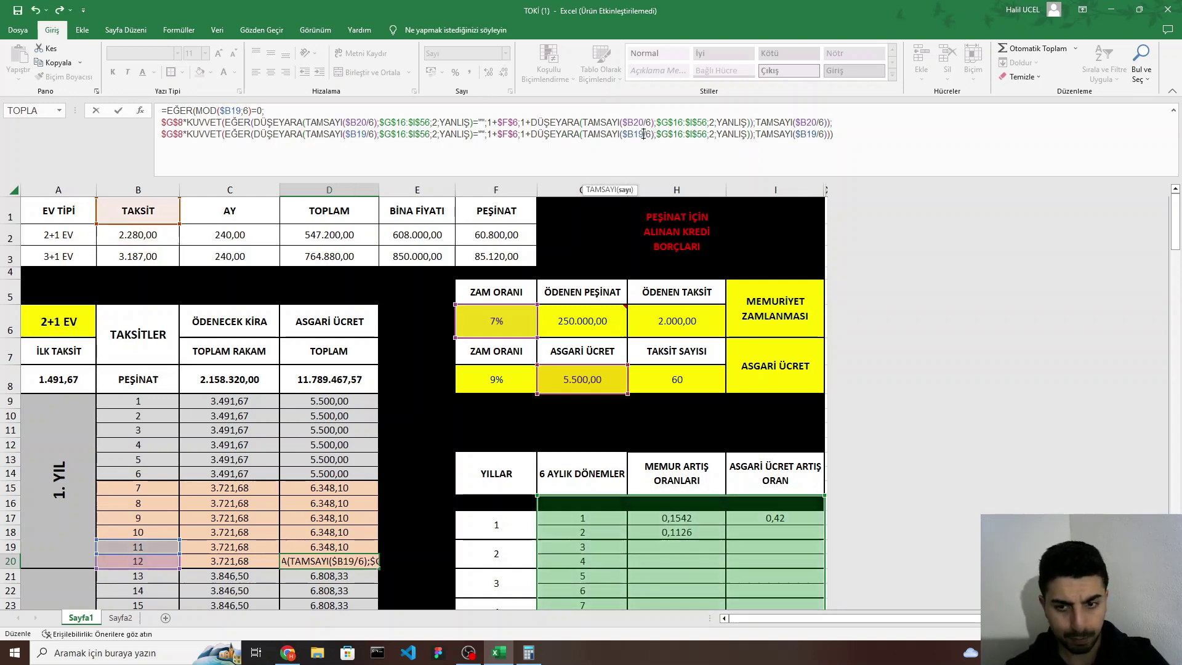
pyautogui.press('Return')
# - Copy the D15 formula down column D to row 248
pyautogui.click(348, 490)
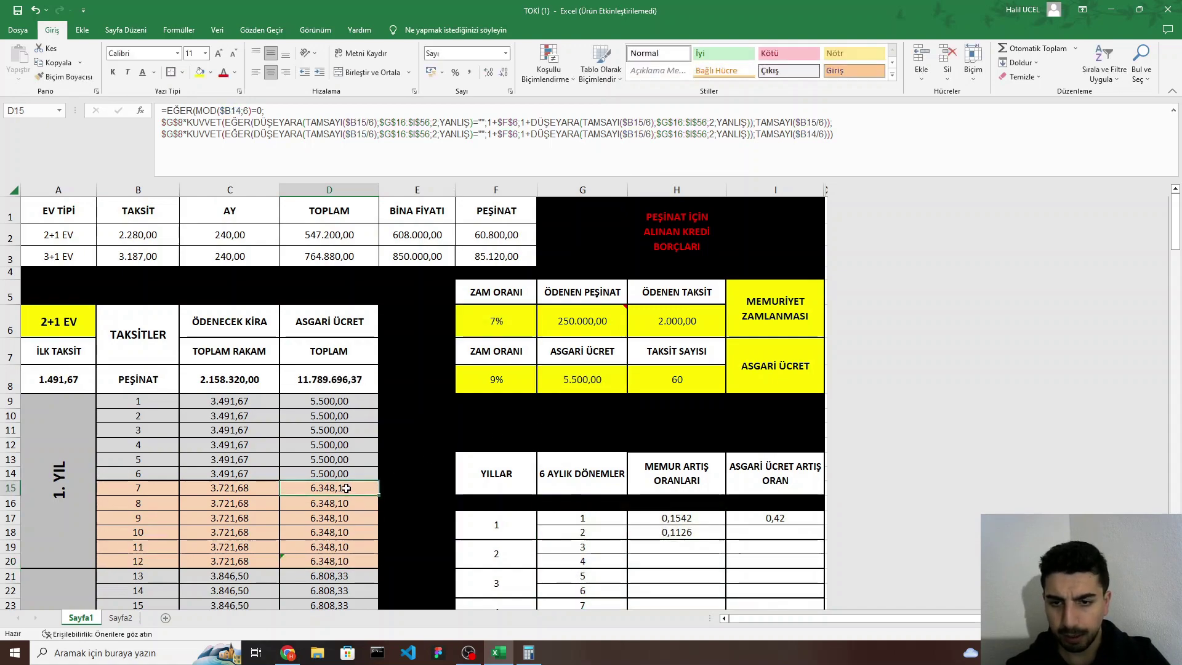
pyautogui.hotkey('ctrl', 'c')
pyautogui.moveTo(345, 503)
pyautogui.mouseDown()
pyautogui.moveTo(343, 660)
pyautogui.moveTo(345, 560)
pyautogui.mouseUp()
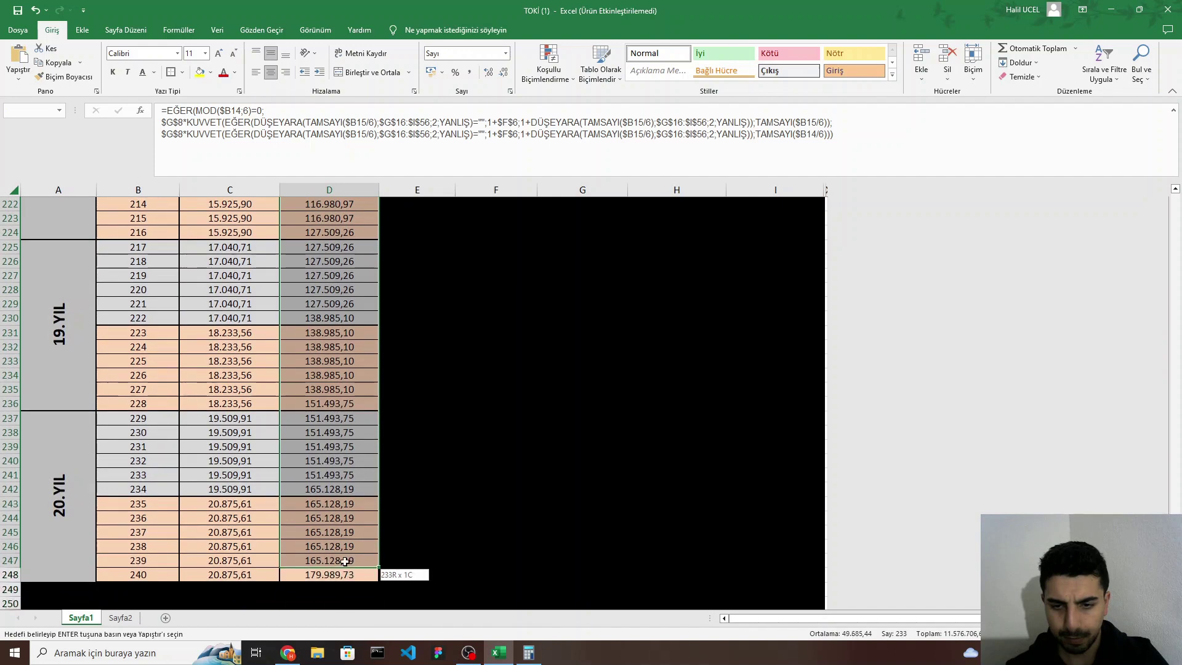
pyautogui.rightClick(345, 563)
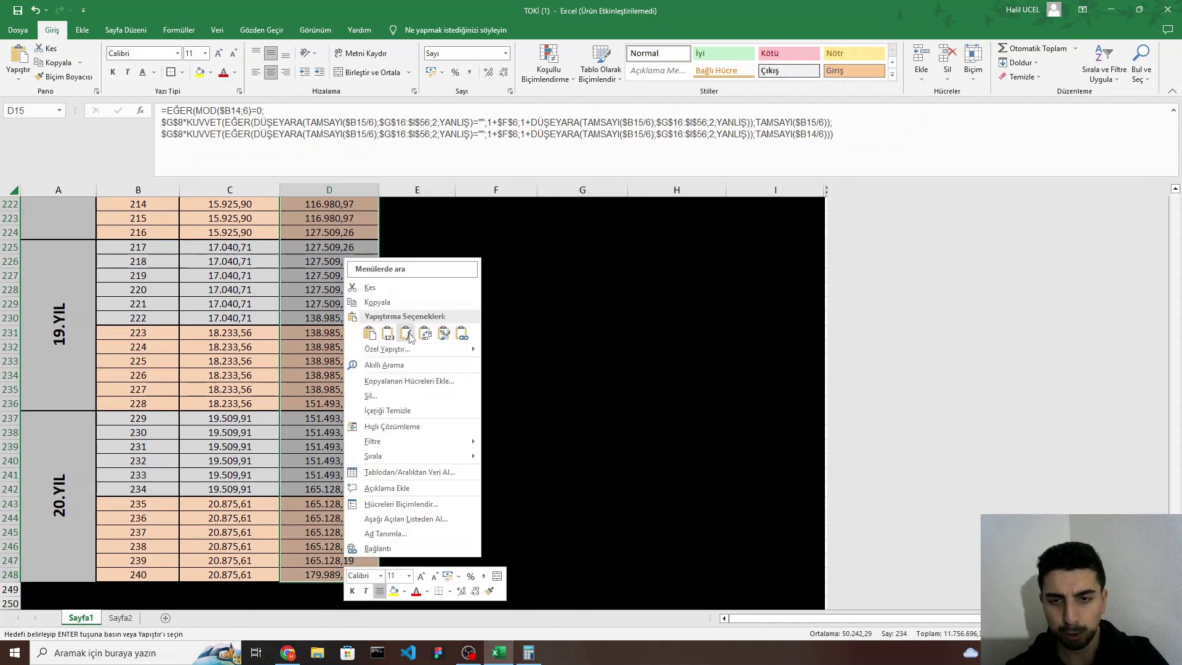
pyautogui.click(363, 358)
pyautogui.scroll(8, 363, 358)
pyautogui.click(330, 405)
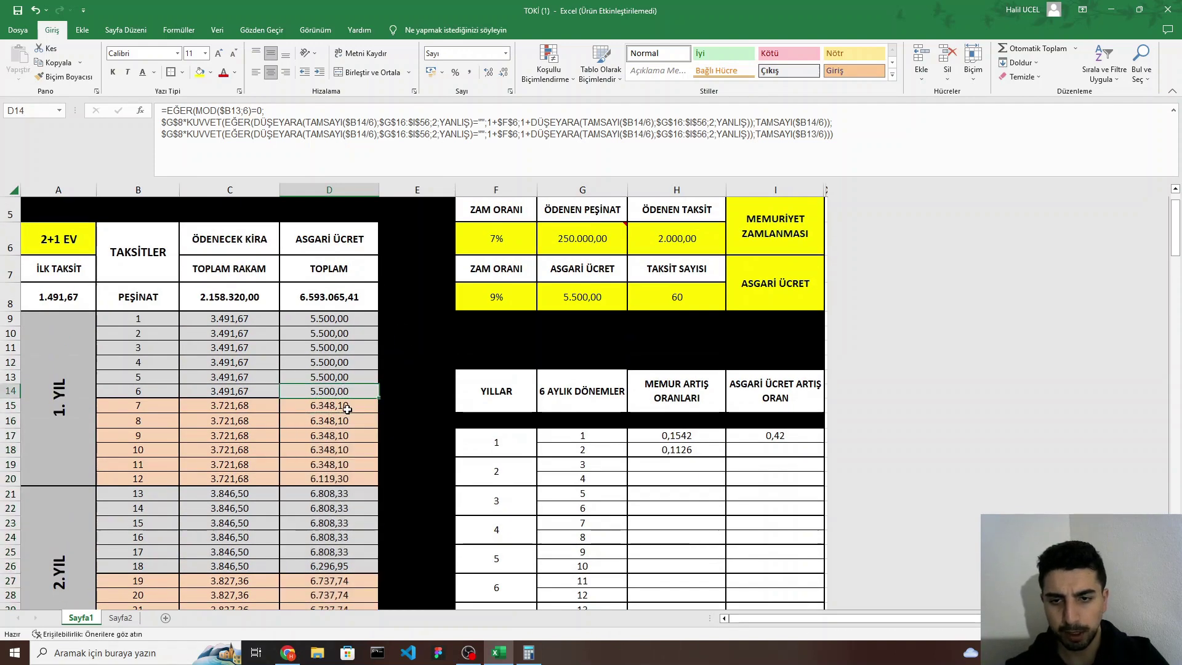
# - Change the DÜŞEYARA column indexes in D15's formula from 2 to 3
pyautogui.click(687, 122)
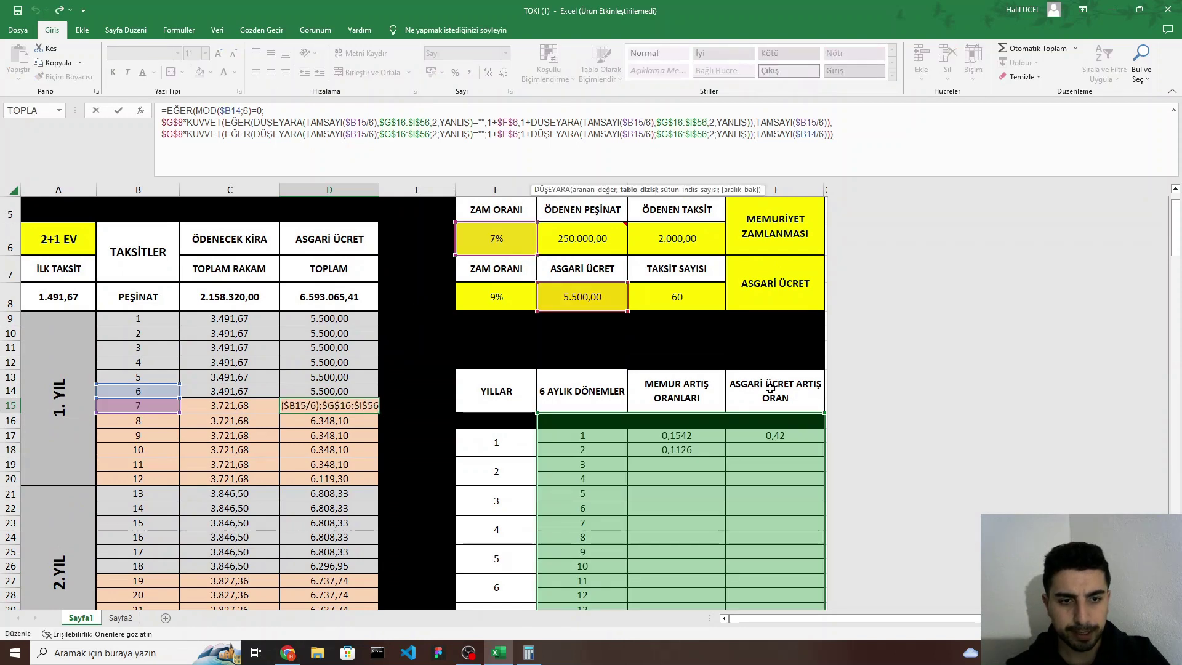
pyautogui.click(715, 122)
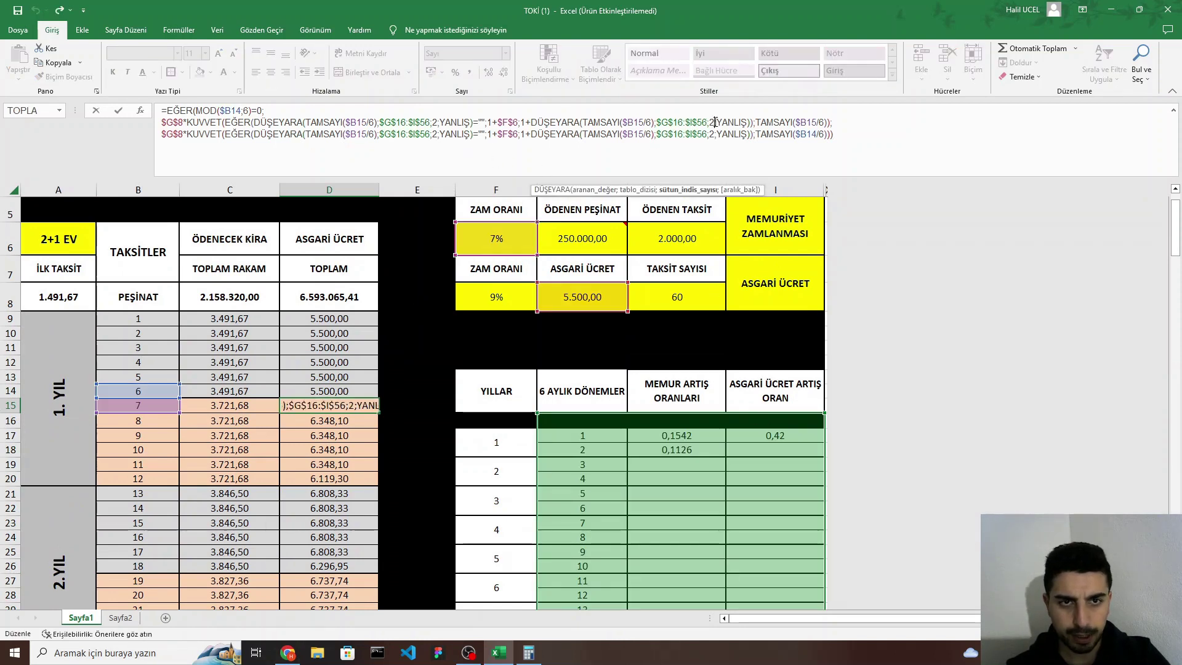
pyautogui.press('BackSpace')
pyautogui.write('3')
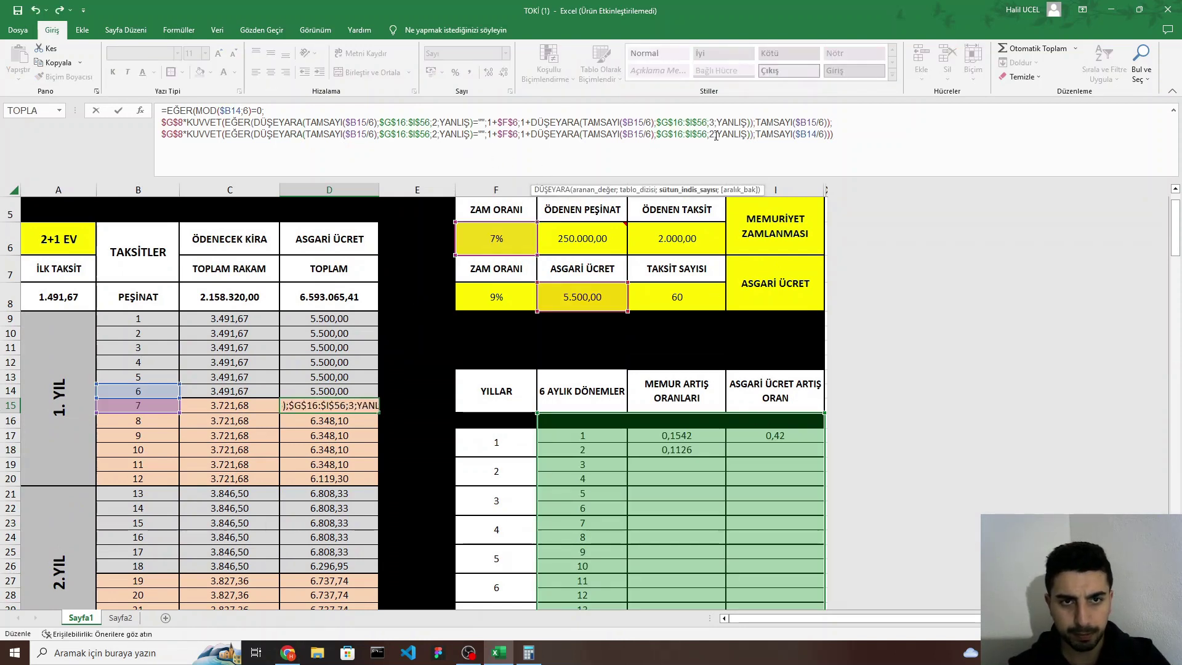
pyautogui.press('BackSpace')
pyautogui.write('3')
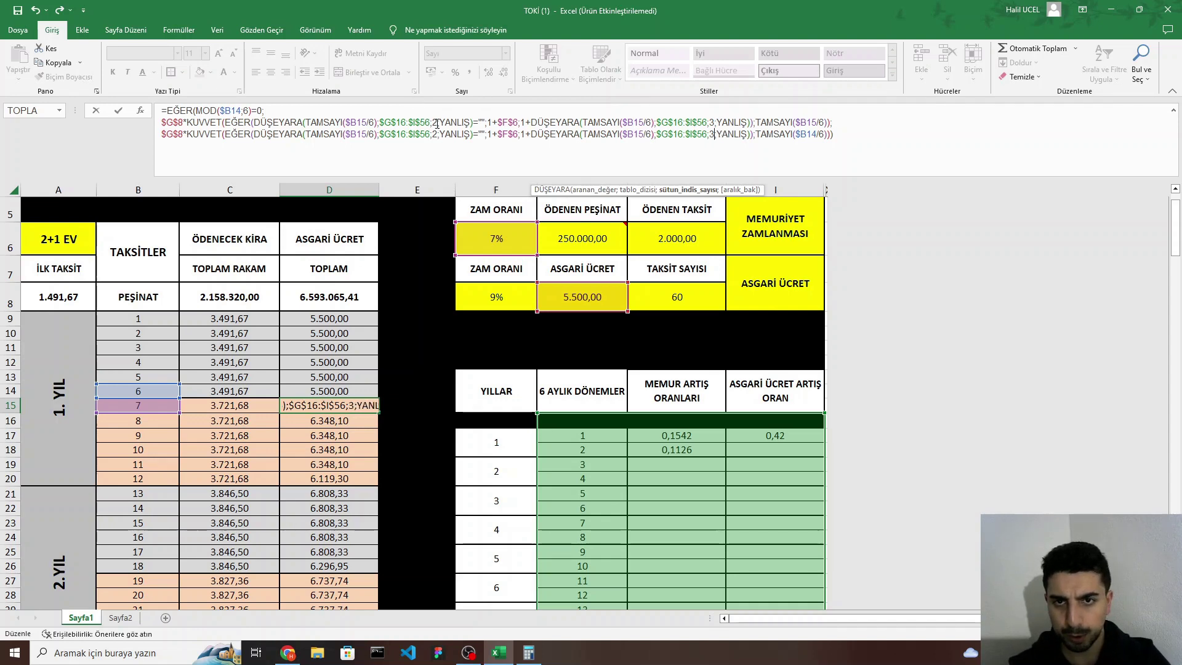
pyautogui.click(436, 123)
pyautogui.press('BackSpace')
pyautogui.write('3')
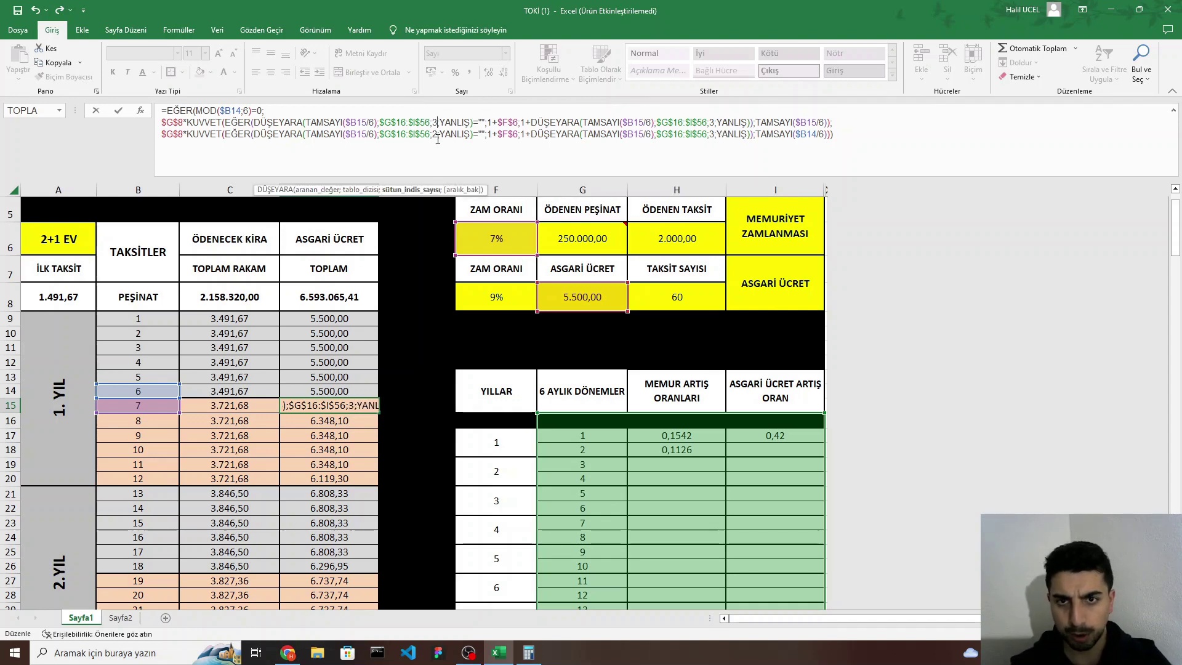
pyautogui.press('BackSpace')
pyautogui.write('3')
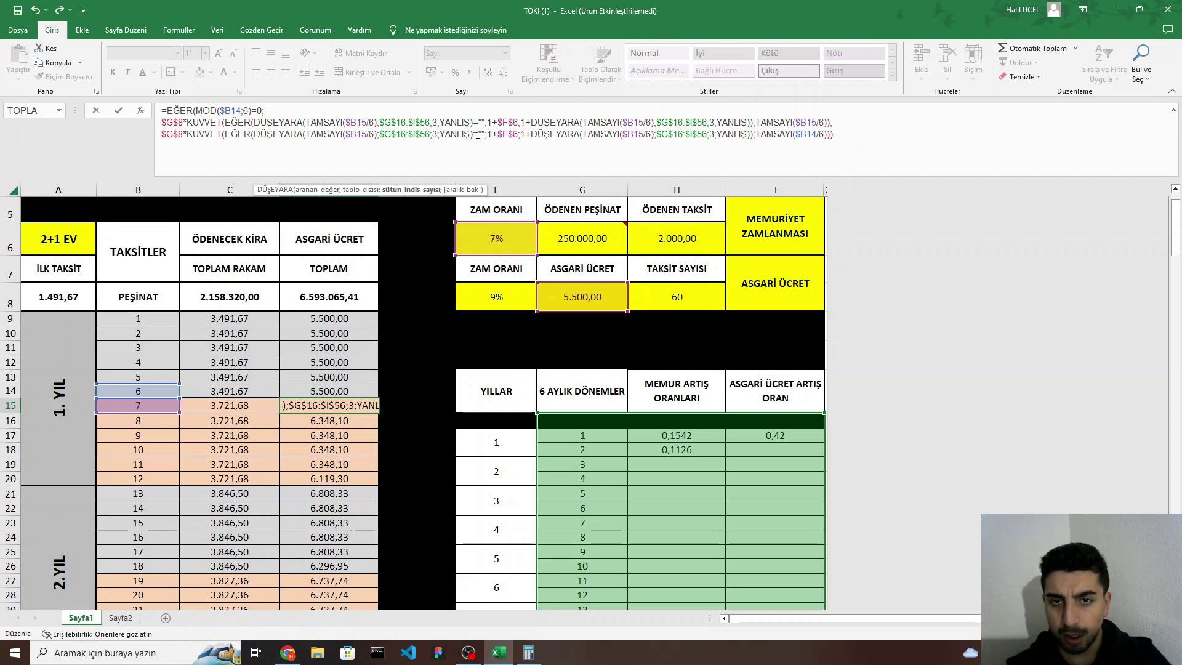
# - Point D15's rate reference from $F$6 to $F$8, recheck its arguments and confirm
pyautogui.click(516, 123)
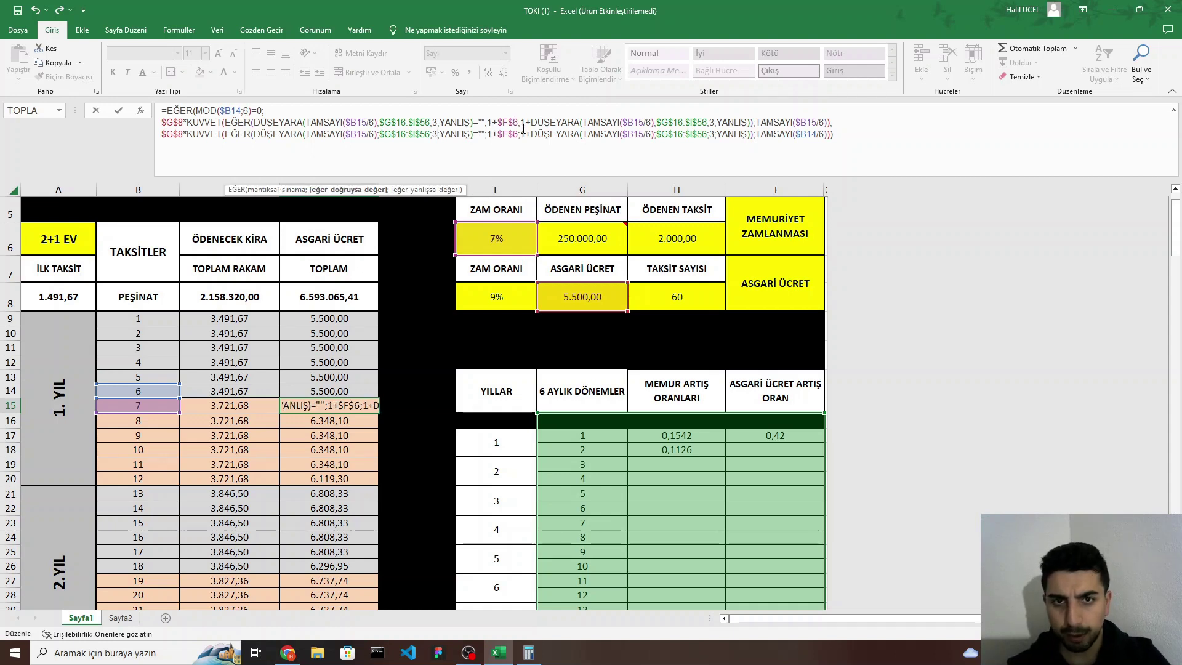
pyautogui.press('BackSpace')
pyautogui.write('8')
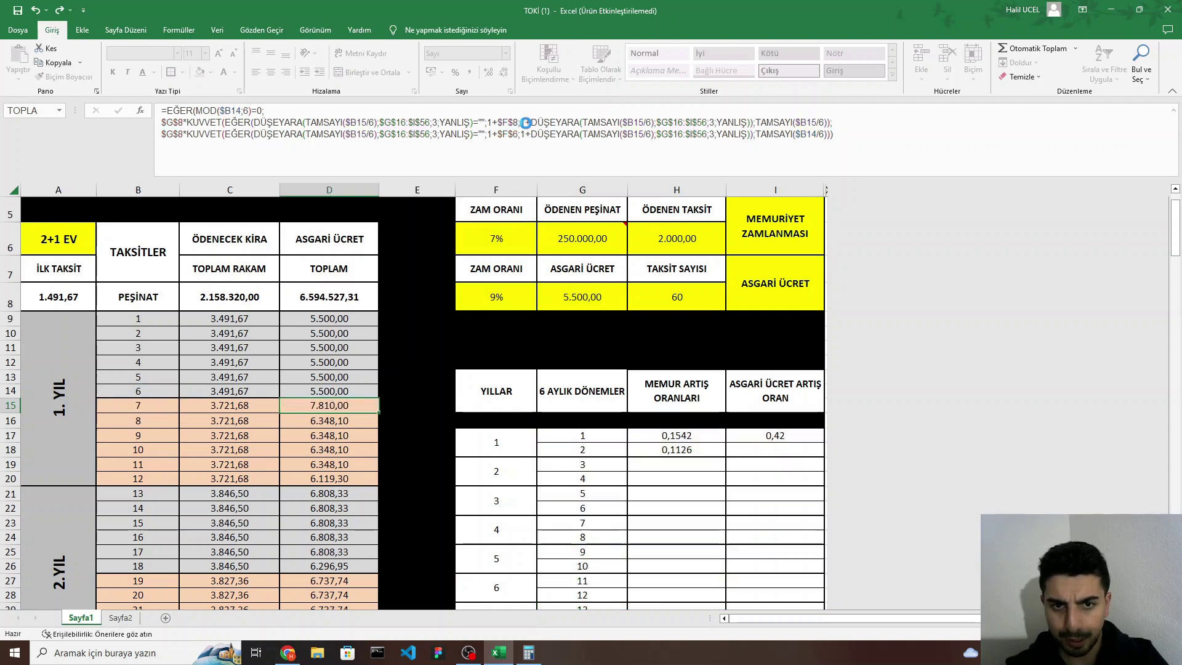
pyautogui.hotkey('ctrl', 's')
pyautogui.press('Escape')
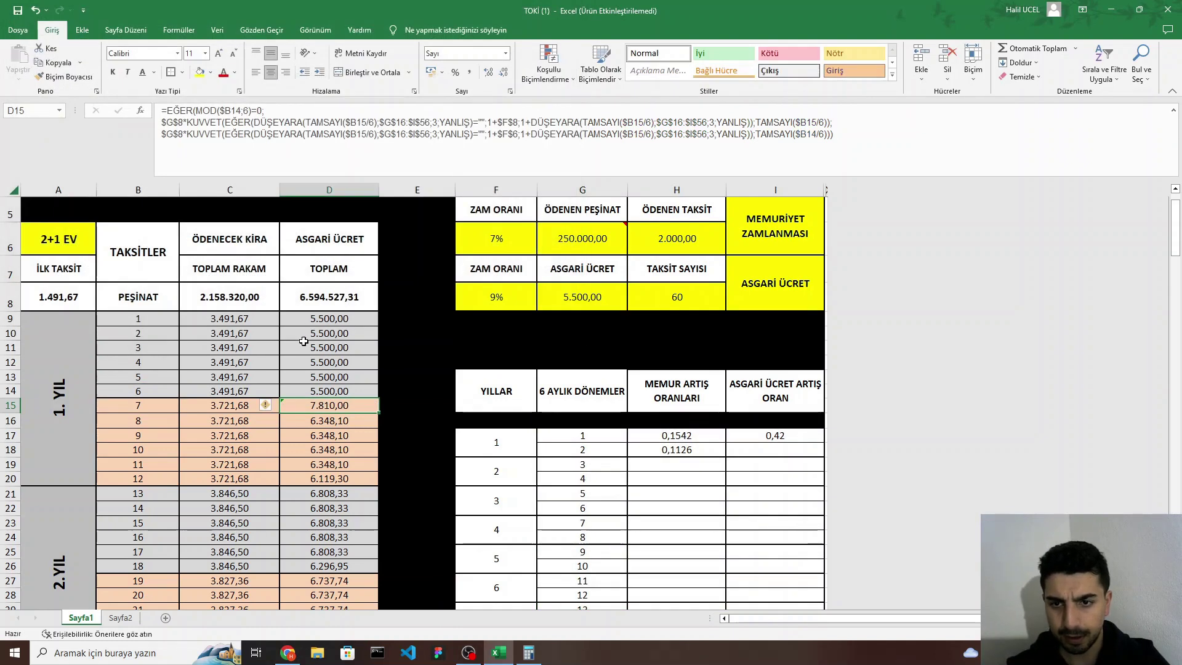
pyautogui.click(519, 135)
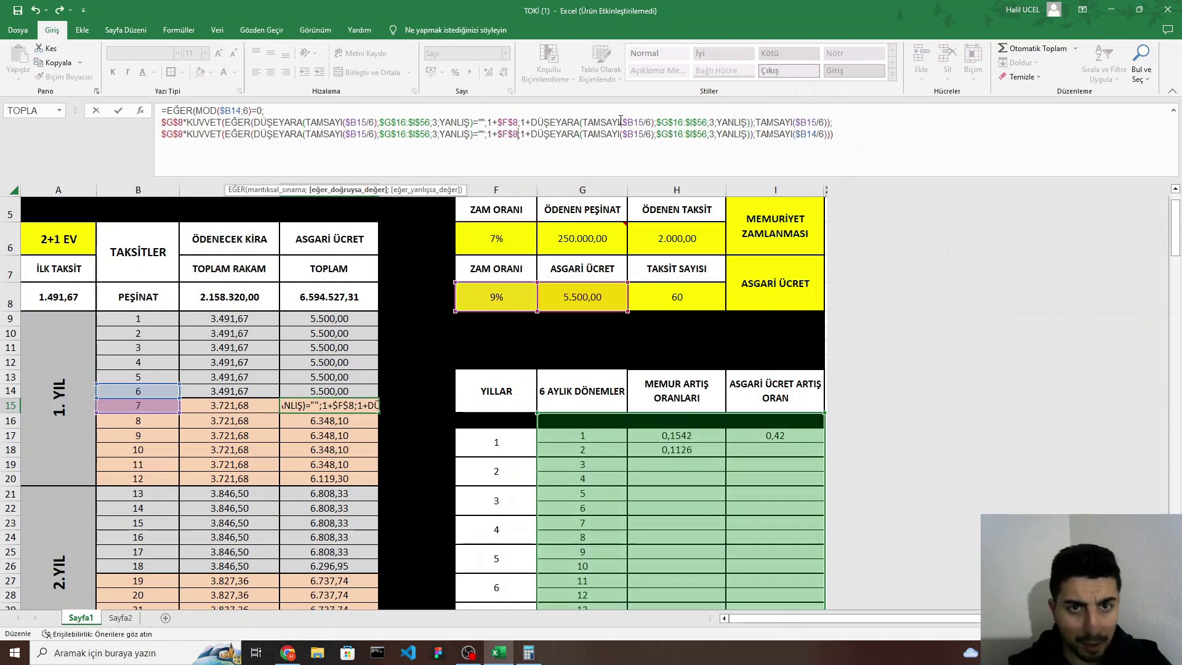
pyautogui.click(376, 126)
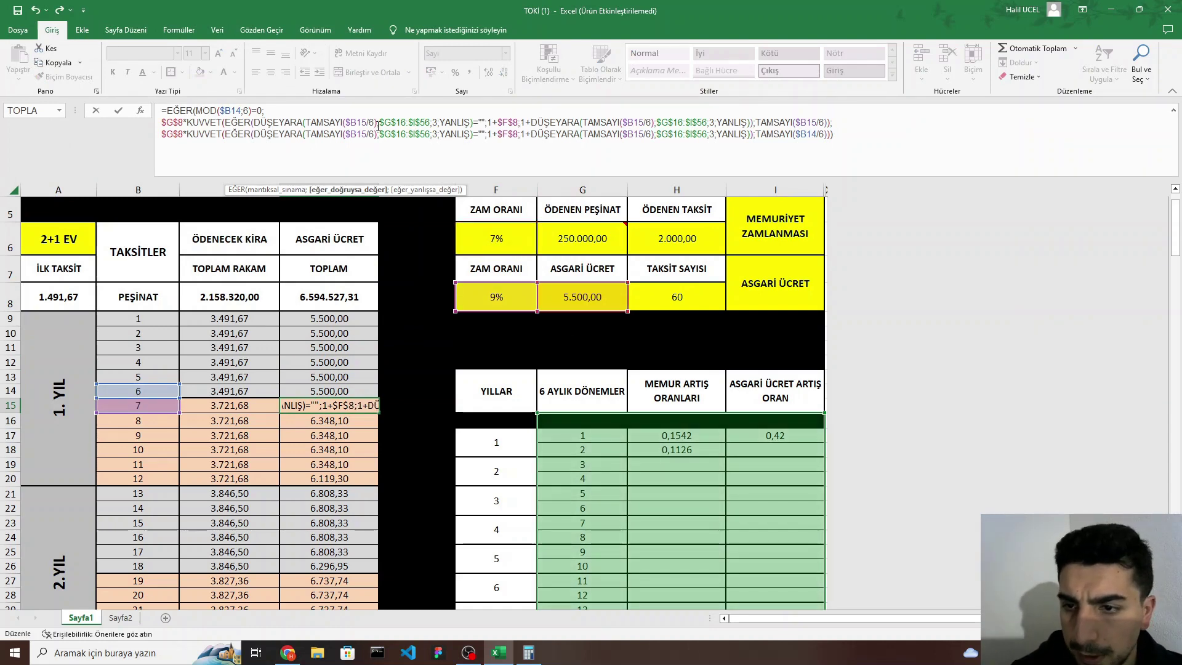
pyautogui.click(421, 122)
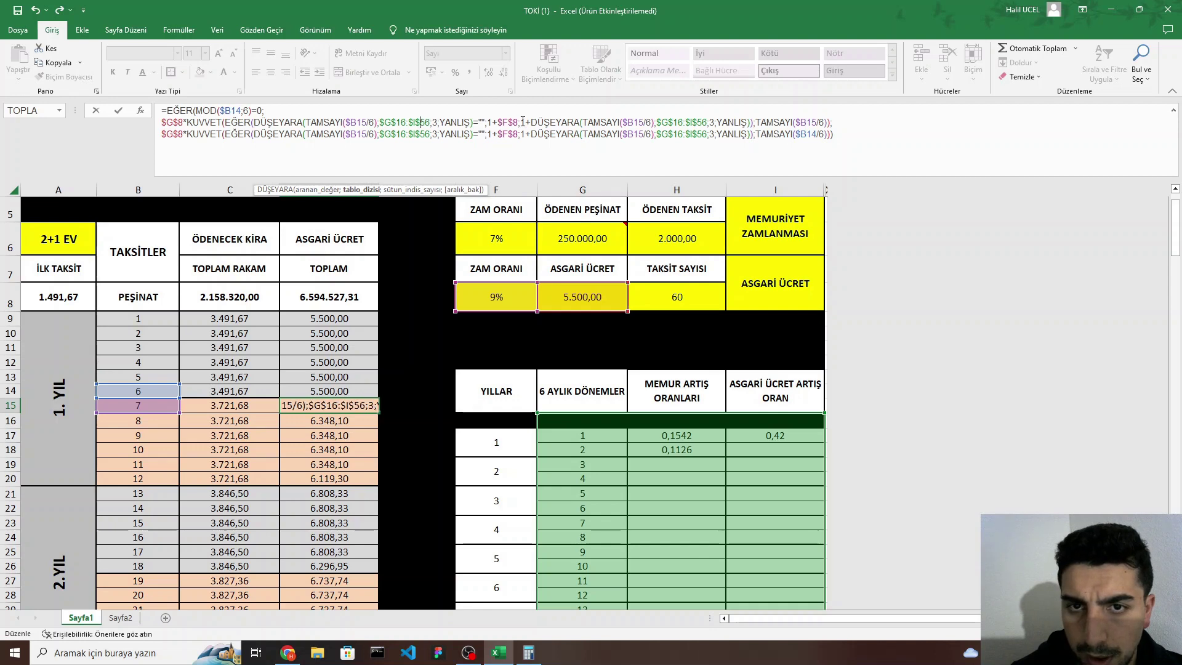
pyautogui.click(793, 123)
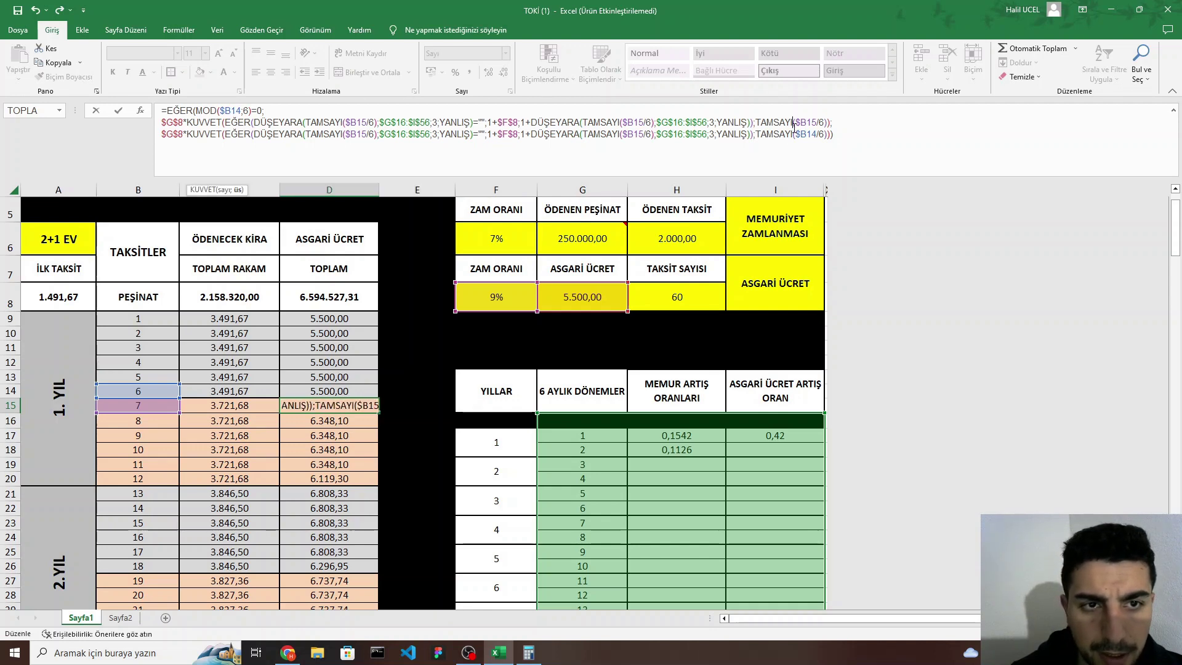
pyautogui.press('Return')
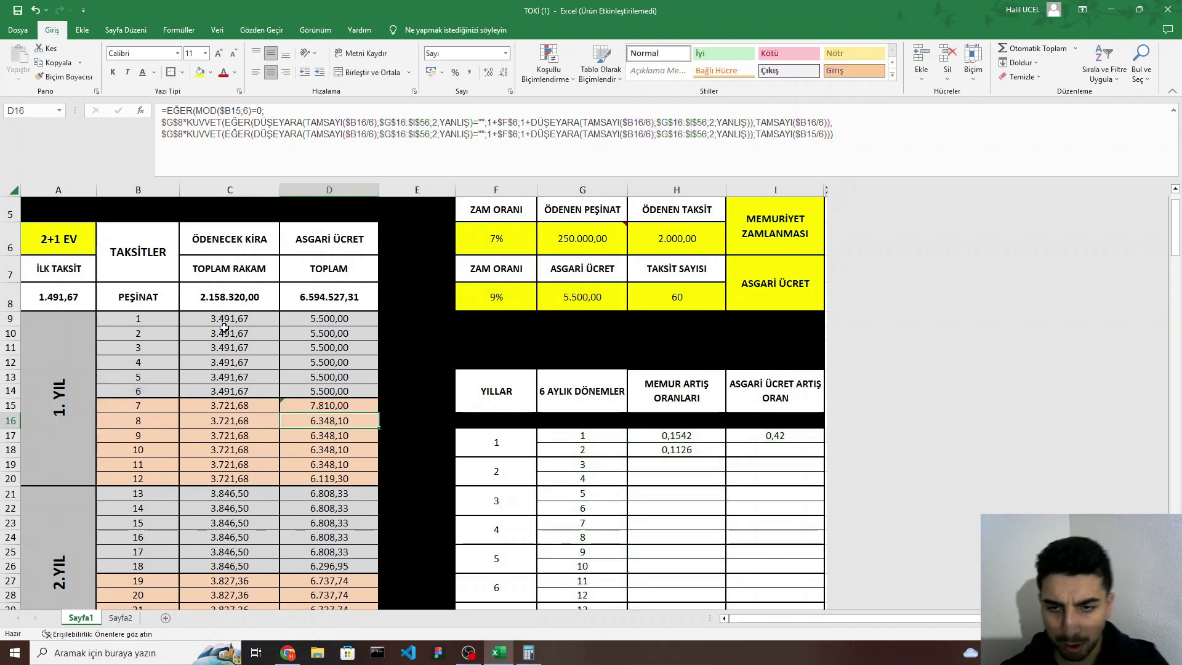
# - Paste D15's formula down column D through the last month
pyautogui.click(342, 408)
pyautogui.hotkey('ctrl', 'c')
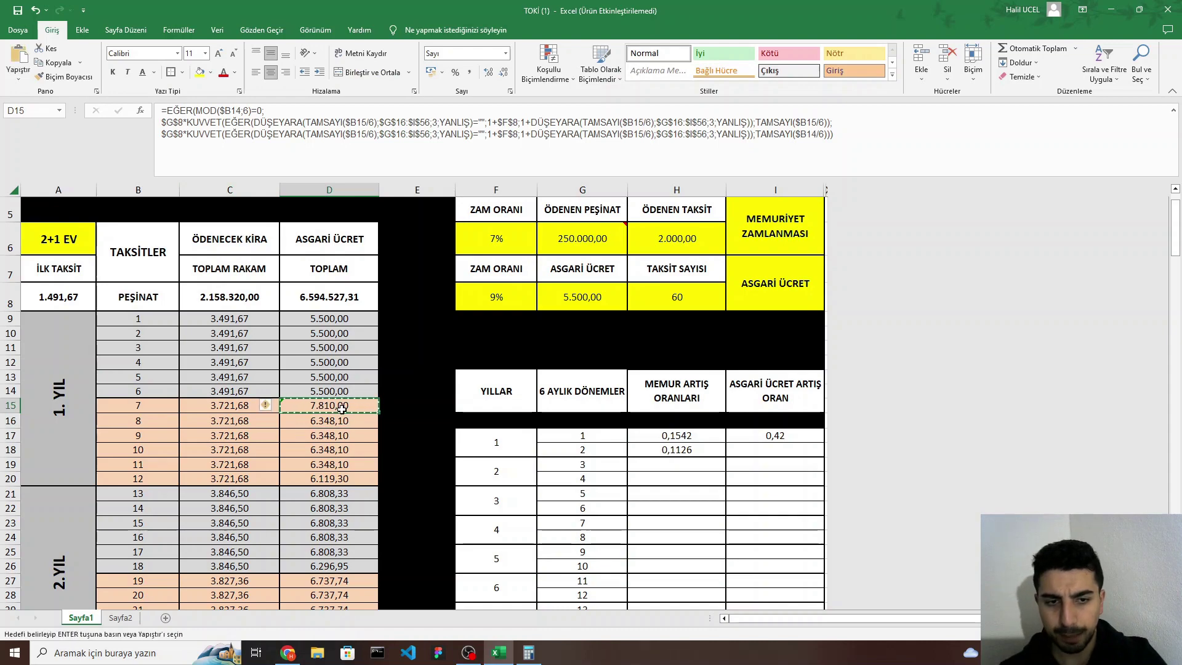
pyautogui.moveTo(342, 408); pyautogui.dragTo(334, 643)
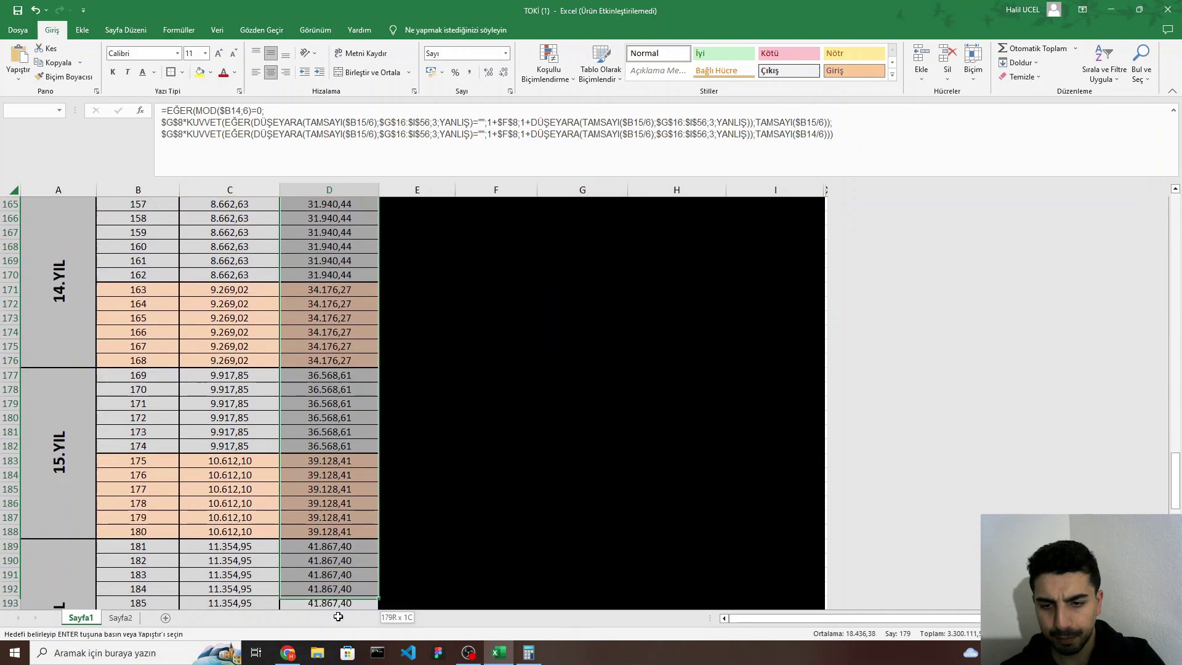
pyautogui.moveTo(335, 643)
pyautogui.mouseDown()
pyautogui.moveTo(341, 606)
pyautogui.moveTo(338, 662)
pyautogui.moveTo(344, 579)
pyautogui.mouseUp()
pyautogui.rightClick(343, 579)
pyautogui.click(354, 332)
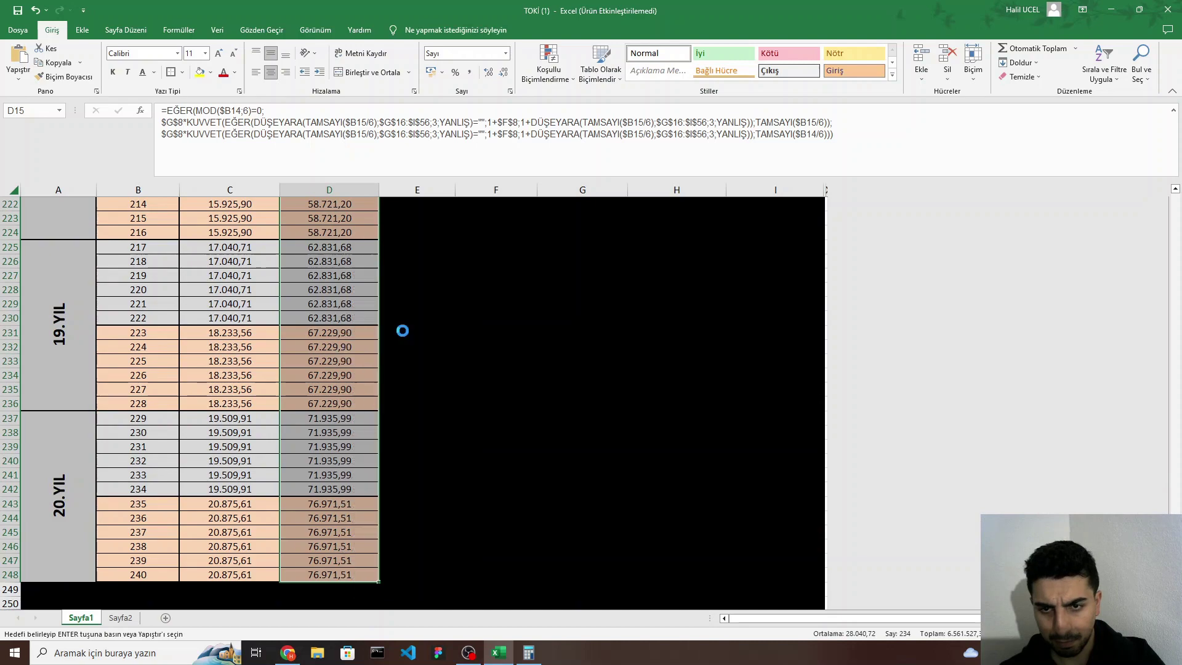
pyautogui.click(355, 363)
pyautogui.press('Escape')
# - Check the filled minimum-wage column from its end back to the top
pyautogui.click(351, 419)
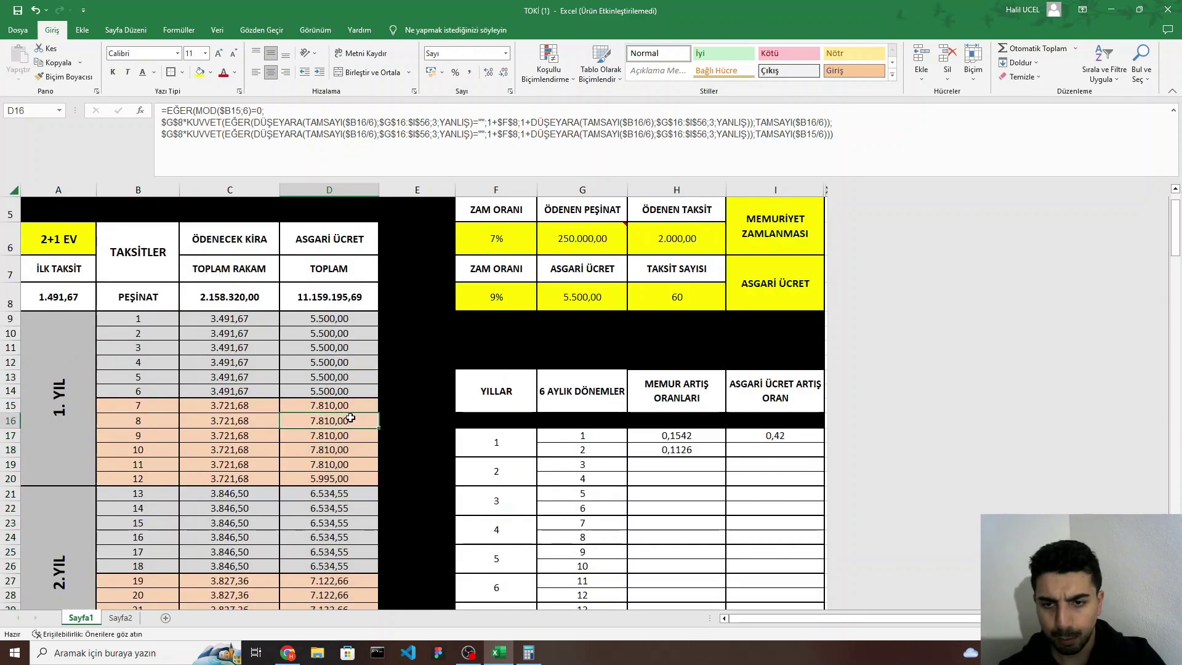
pyautogui.hotkey('ctrl', 'Down')
pyautogui.hotkey('ctrl', 'Up')
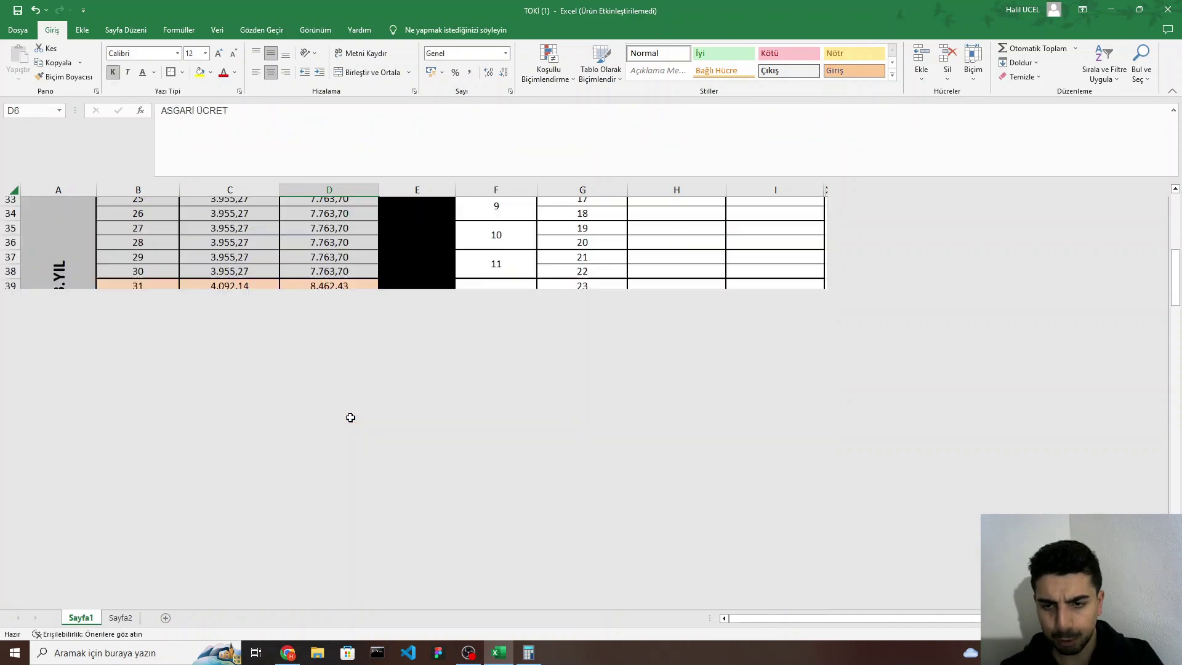
pyautogui.press('Down')
pyautogui.scroll(1, 357, 418)
pyautogui.scroll(1, 431, 424)
# - Copy D19's formula and paste only the formula into D20
pyautogui.click(640, 430)
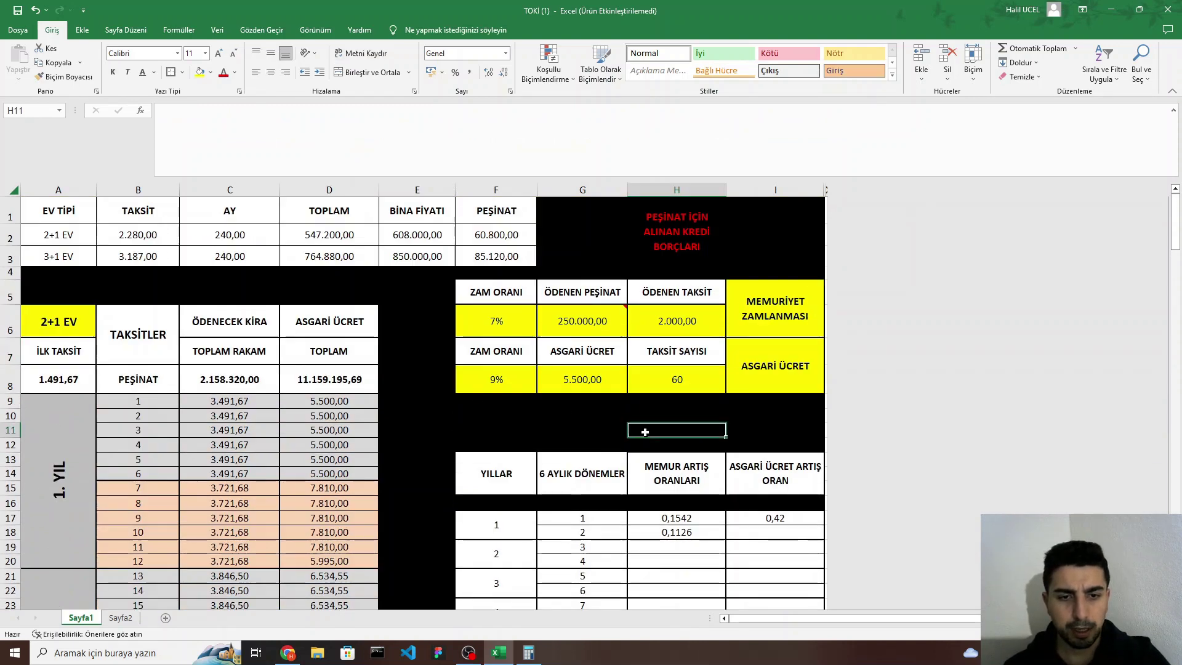
pyautogui.click(336, 489)
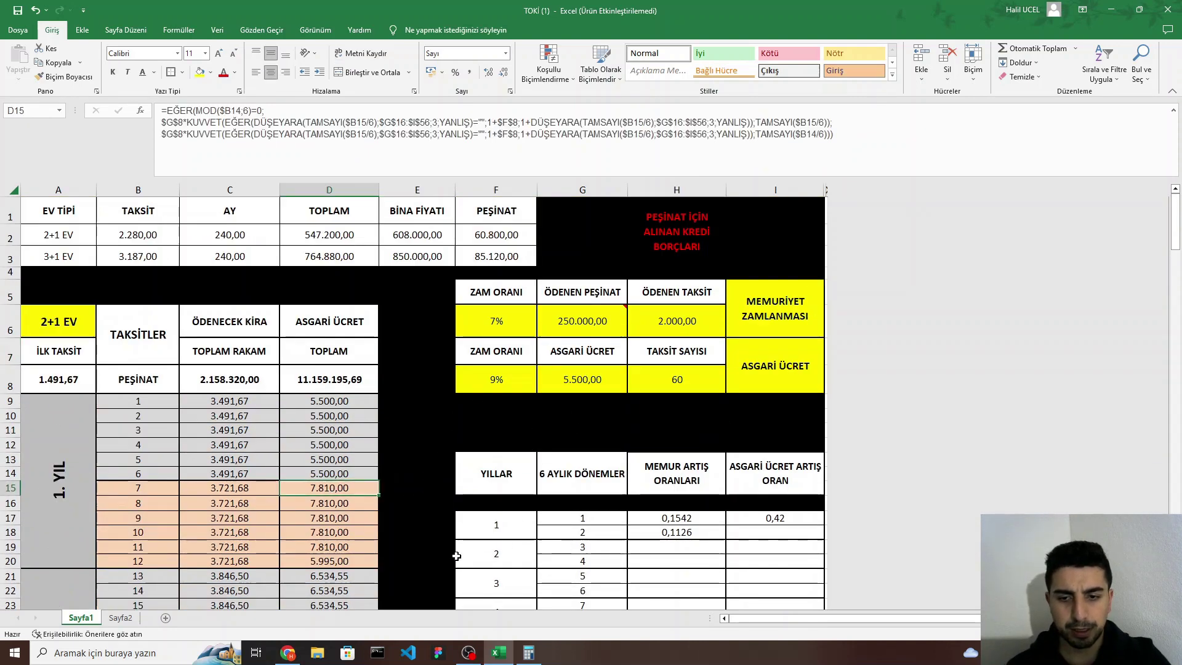
pyautogui.click(357, 563)
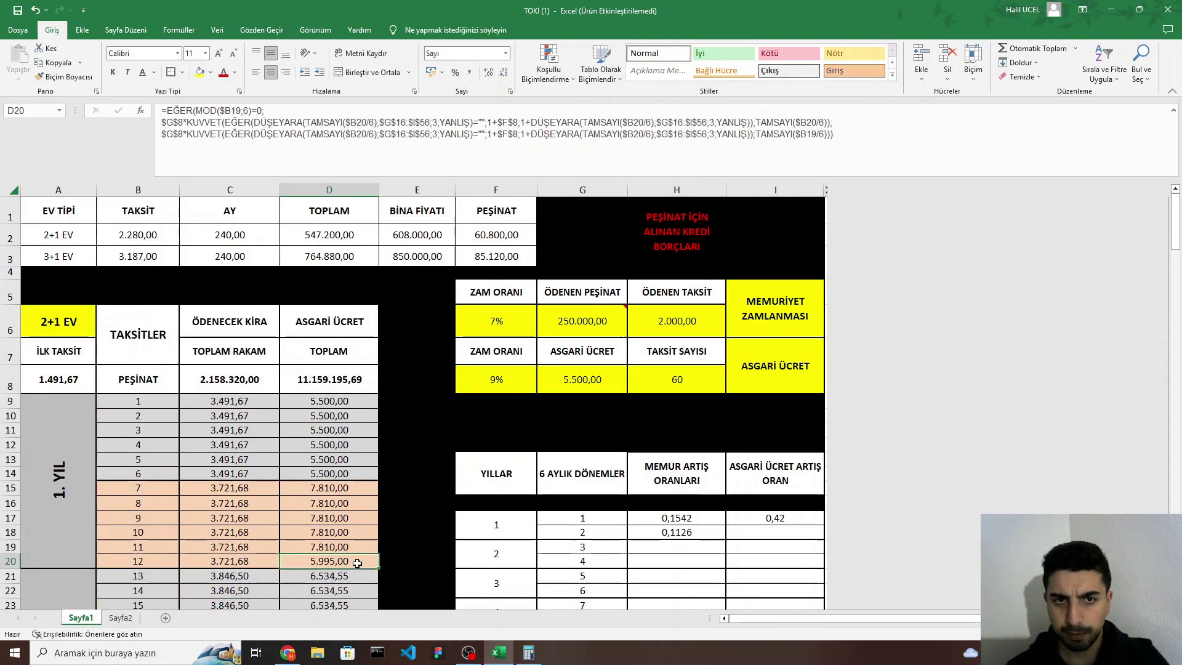
pyautogui.click(350, 544)
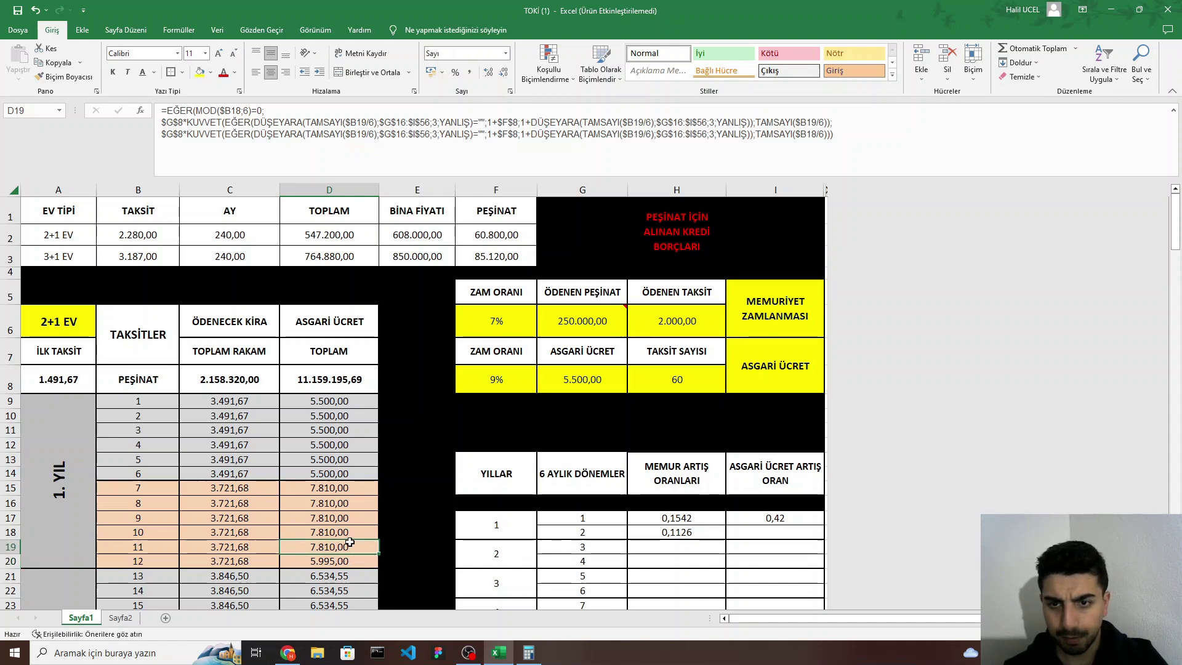
pyautogui.click(344, 562)
pyautogui.click(352, 548)
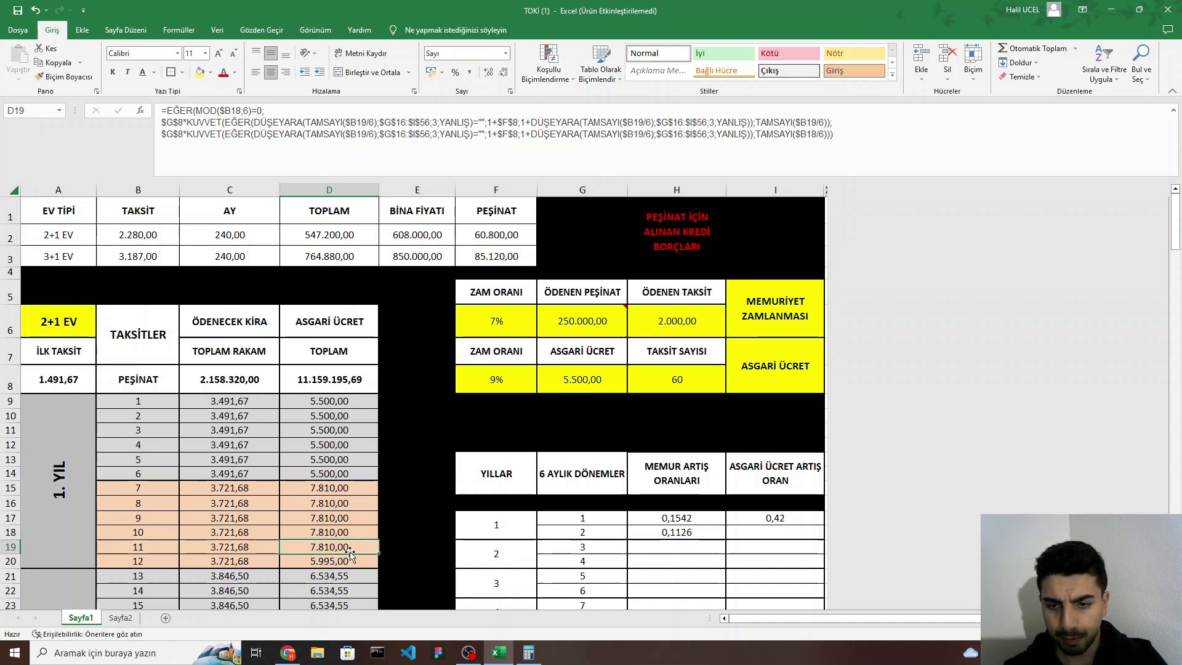
pyautogui.hotkey('ctrl', 'c')
pyautogui.rightClick(347, 562)
pyautogui.click(409, 337)
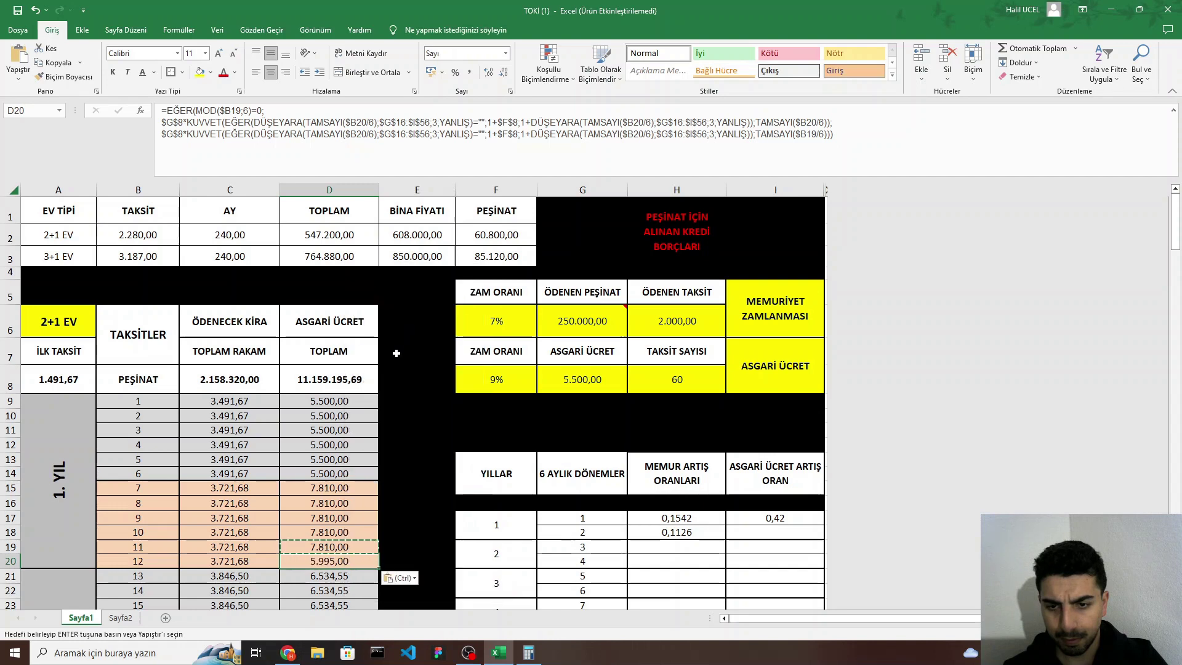
# - Compare the formulas in D15, D19 and D20 without changing them
pyautogui.click(334, 488)
pyautogui.click(328, 561)
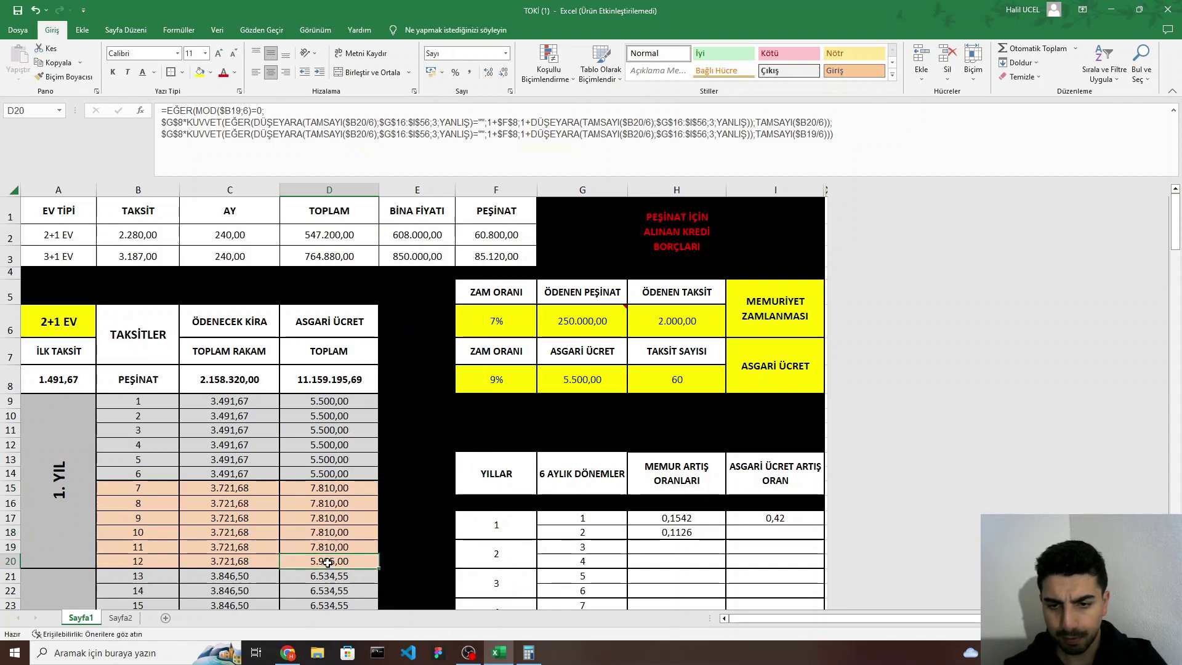
pyautogui.click(480, 124)
pyautogui.press('Escape')
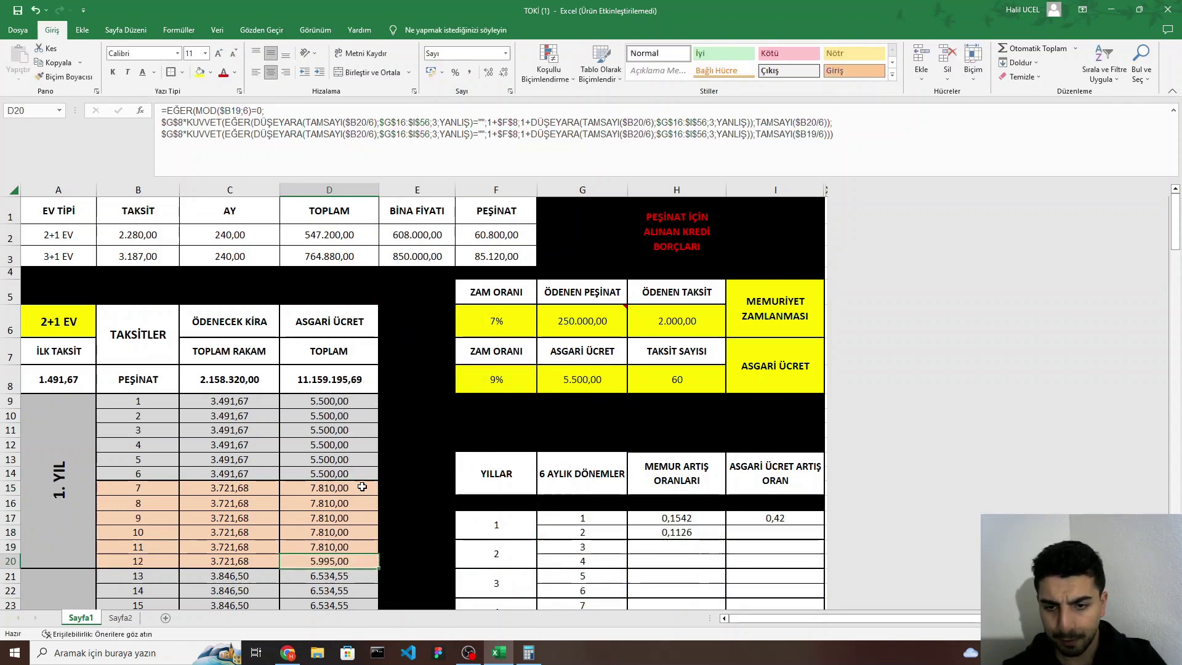
pyautogui.click(341, 547)
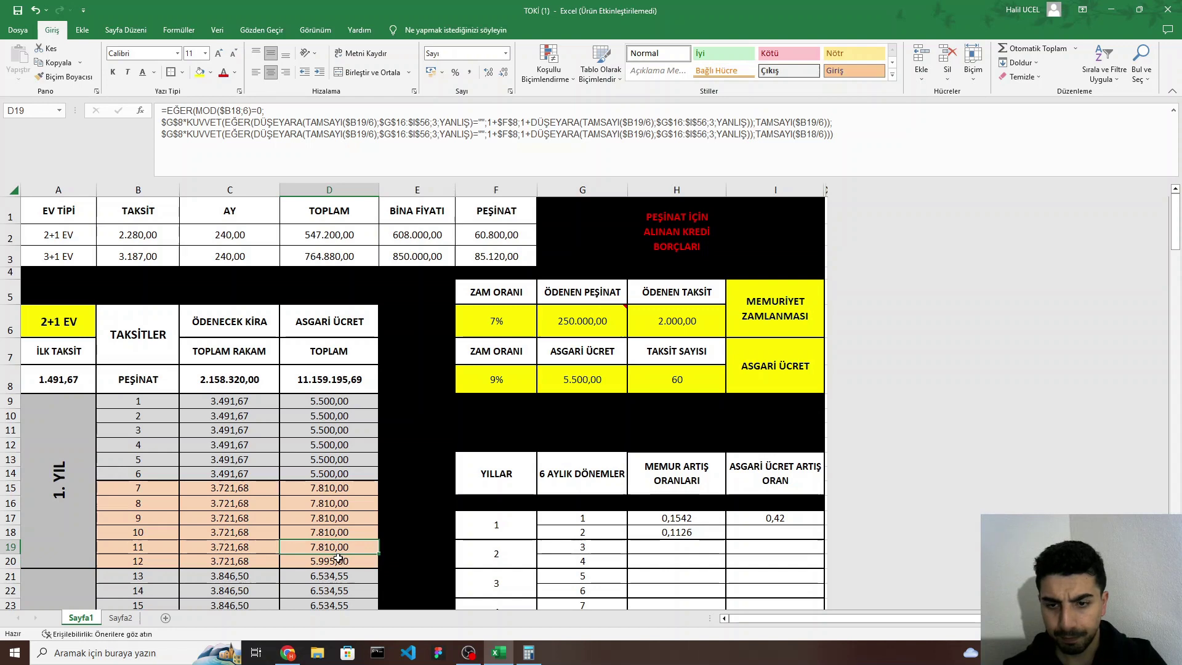
pyautogui.click(338, 558)
pyautogui.click(366, 132)
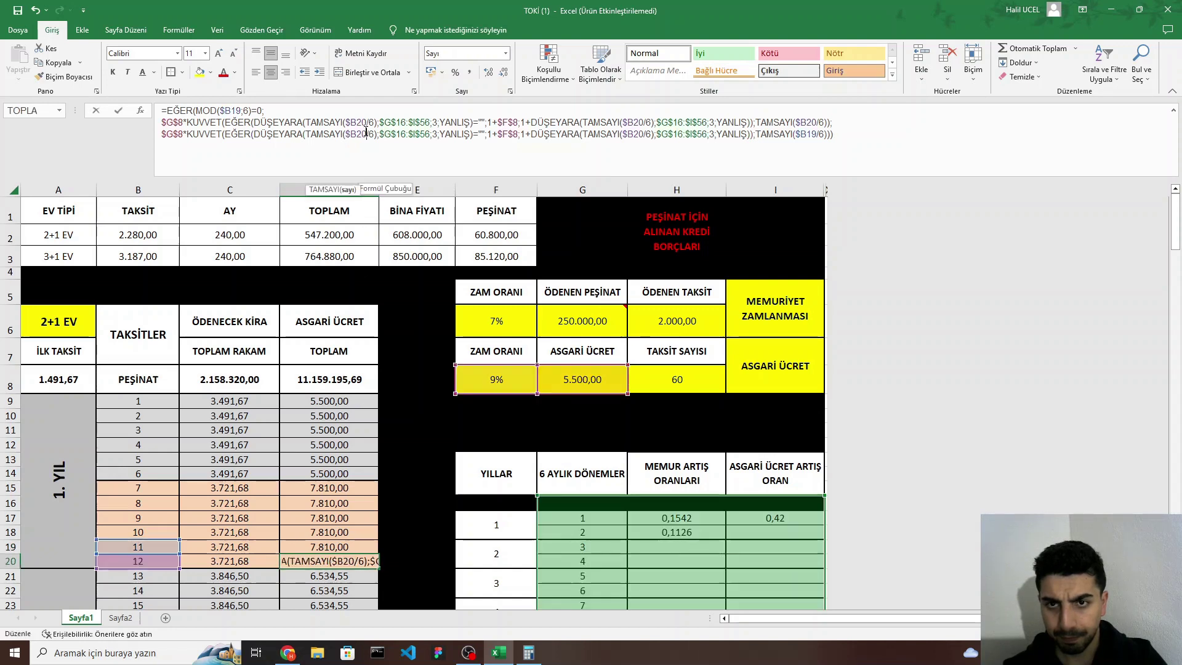
pyautogui.press('Escape')
# - Change both row references in D15's TAMSAYI calls from row 15 to row 14
pyautogui.click(327, 488)
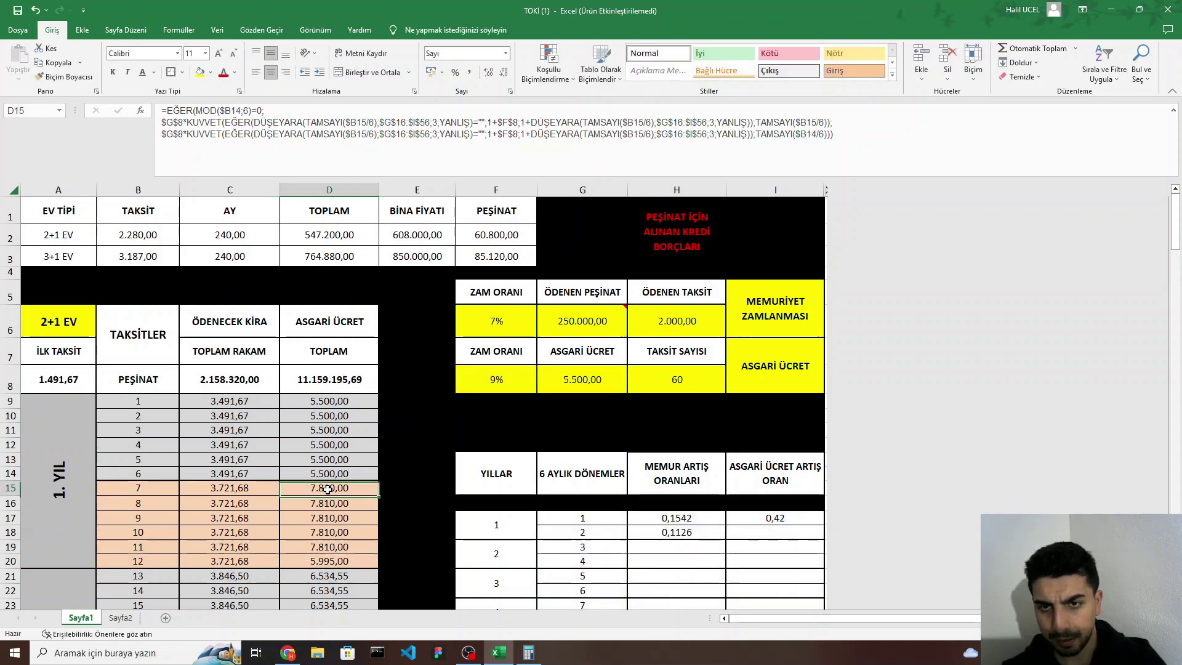
pyautogui.click(368, 135)
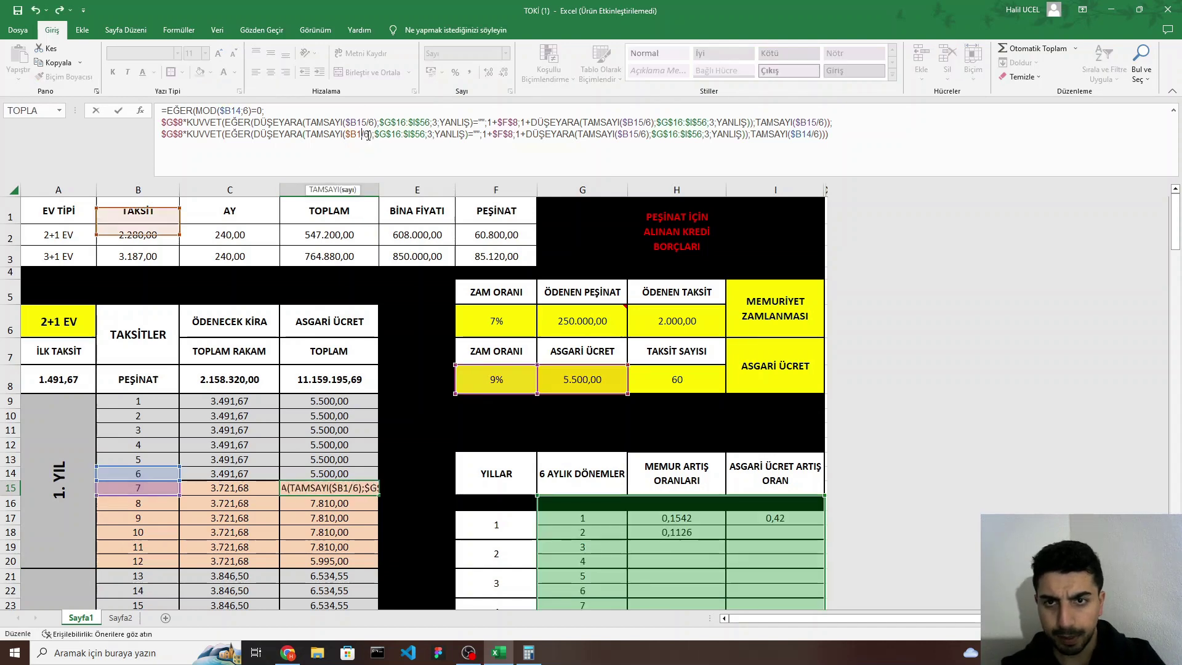
pyautogui.write('4')
pyautogui.click(643, 134)
pyautogui.press('BackSpace')
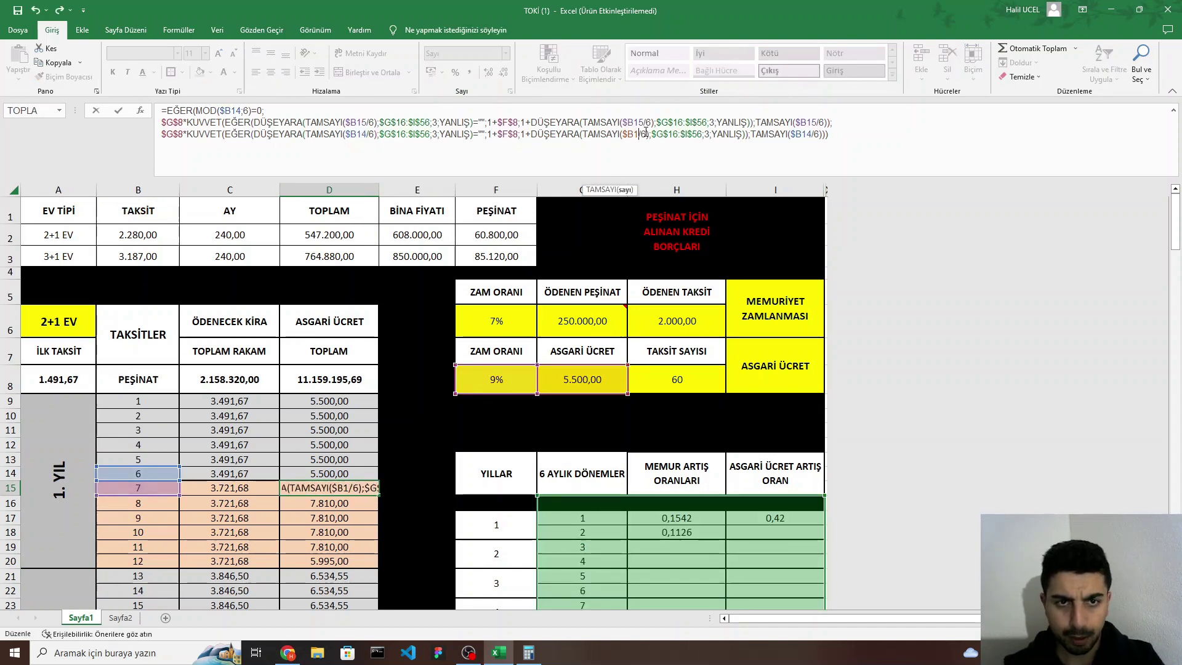
pyautogui.write('4')
pyautogui.press('Return')
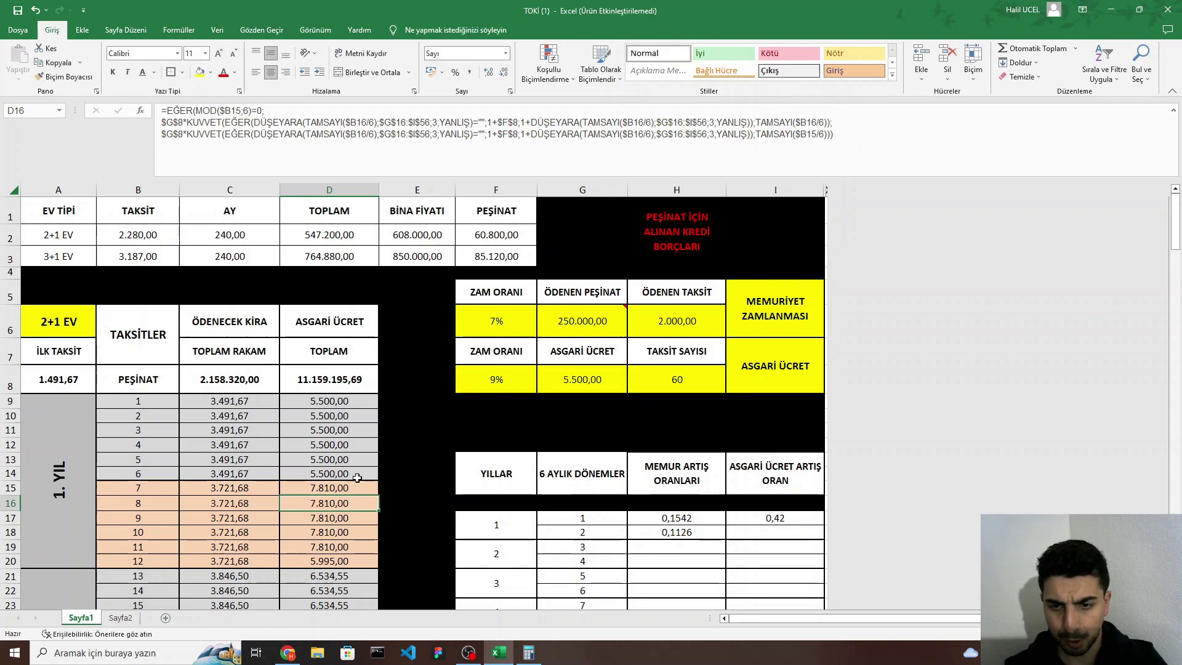
# - Paste D15's formula into D15:D248, then spot-check D16 and rate cell I17
pyautogui.click(357, 488)
pyautogui.hotkey('ctrl', 'c')
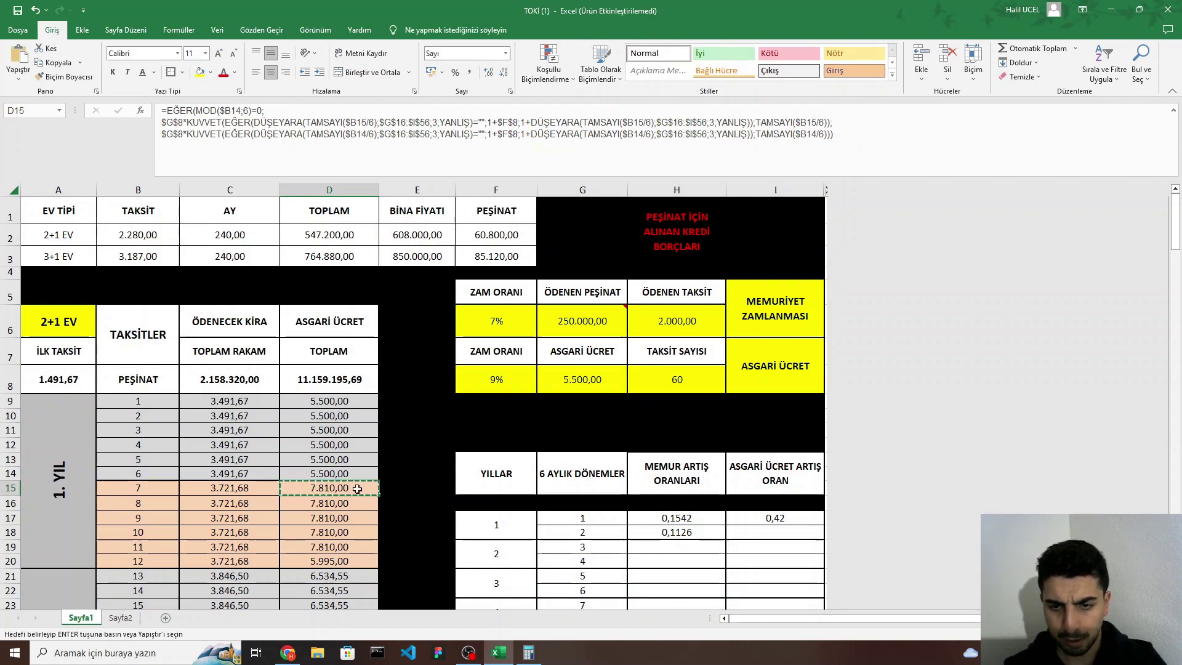
pyautogui.moveTo(357, 488)
pyautogui.mouseDown()
pyautogui.moveTo(369, 597)
pyautogui.moveTo(343, 575)
pyautogui.mouseUp()
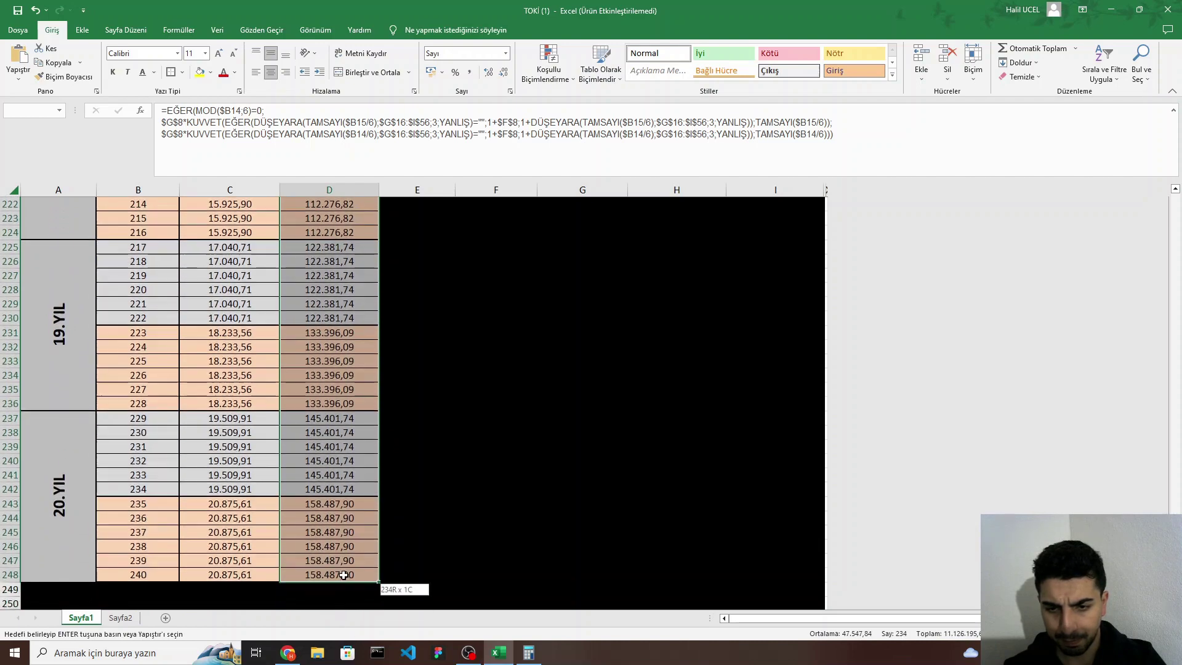
pyautogui.rightClick(344, 575)
pyautogui.click(409, 322)
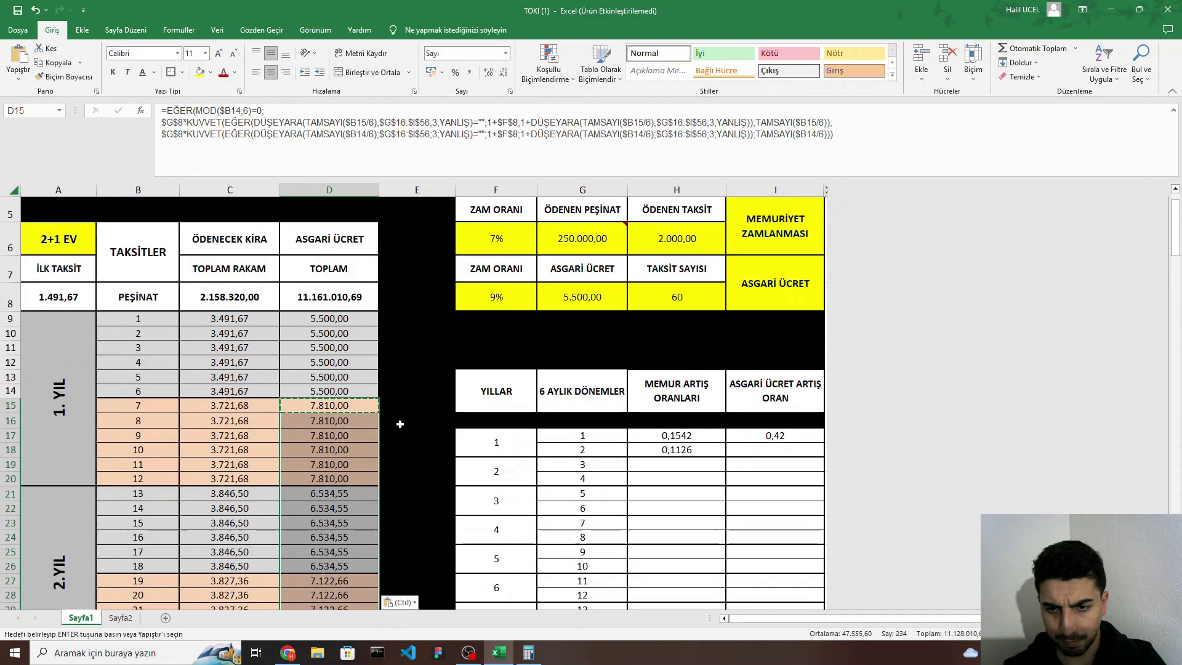
pyautogui.press('Escape')
pyautogui.click(364, 421)
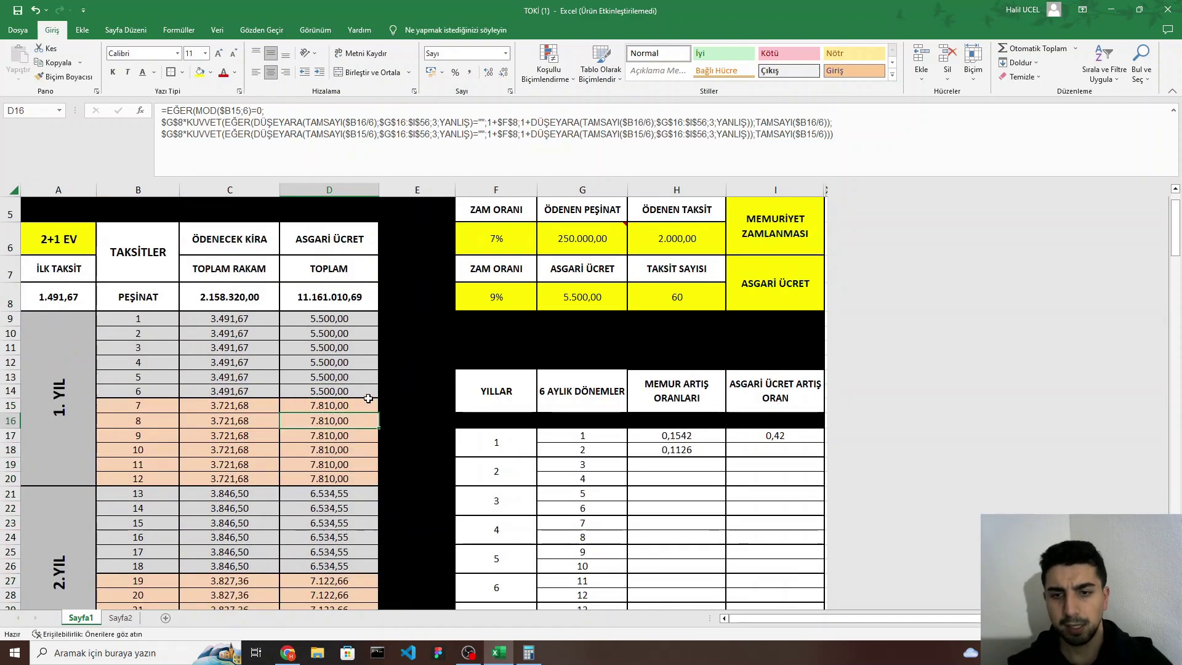
pyautogui.click(753, 434)
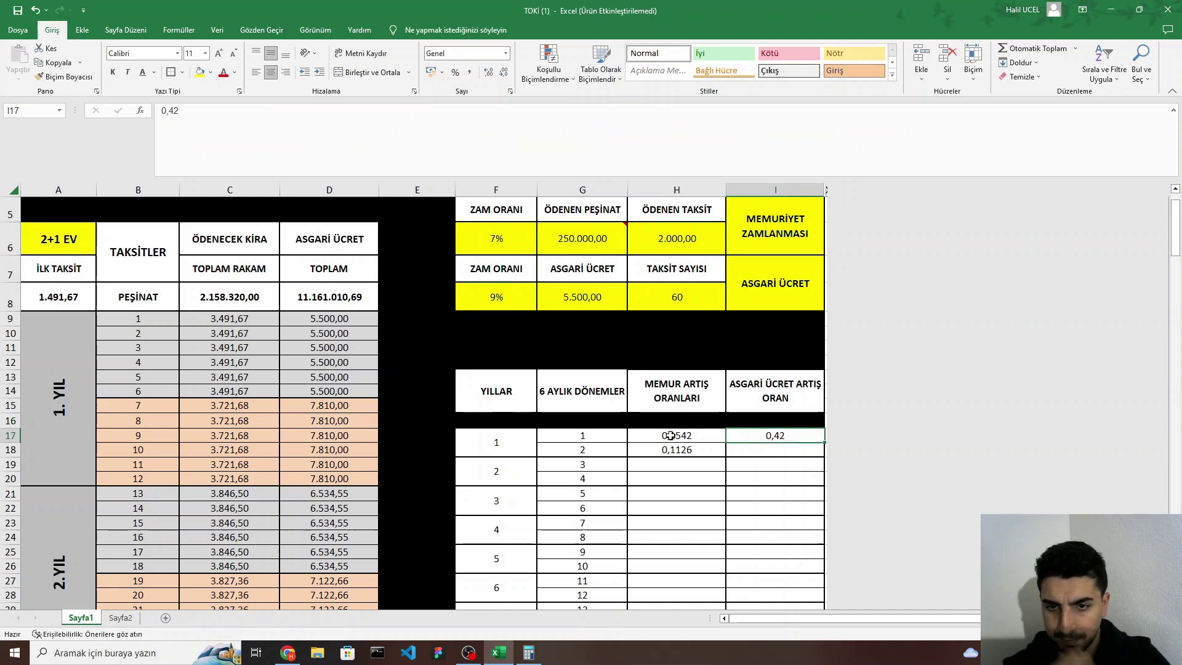
# - Inspect the formulas in D20, D15 and D21 and the rate cells I17 and I18
pyautogui.click(363, 493)
pyautogui.click(358, 474)
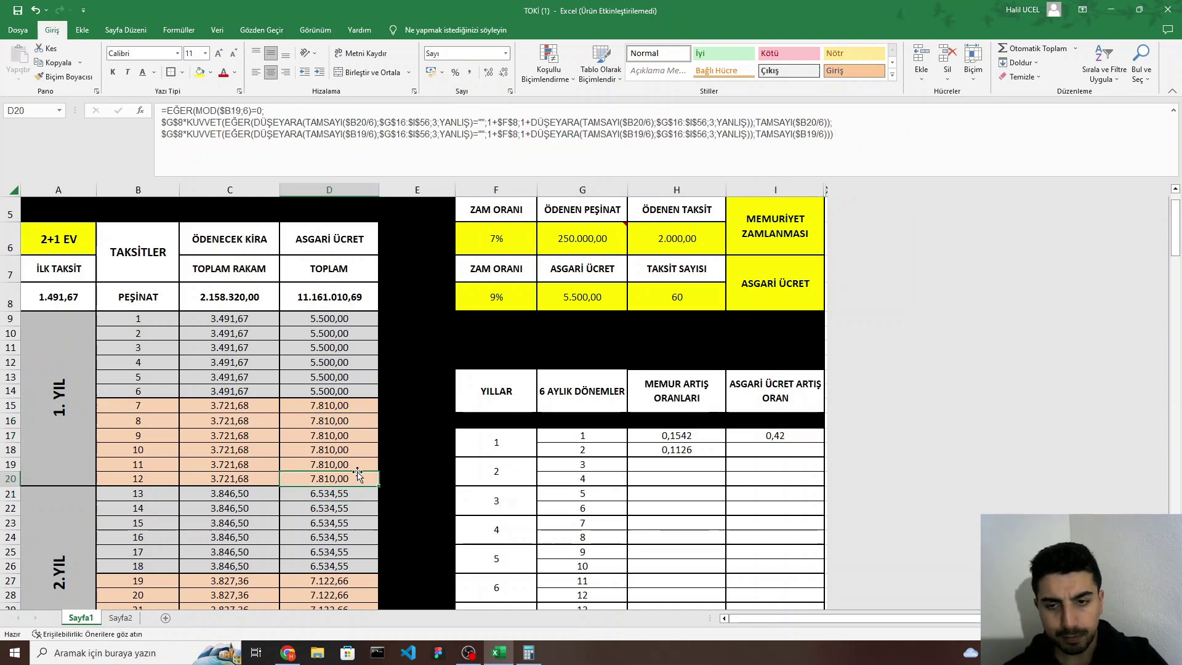
pyautogui.click(336, 372)
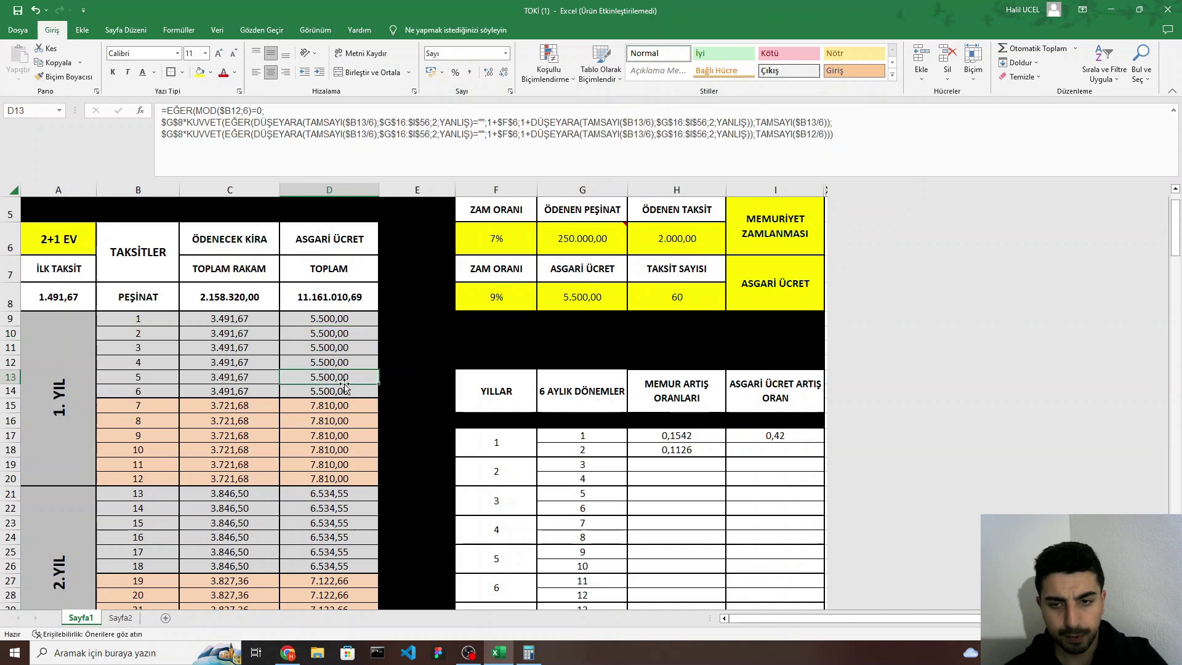
pyautogui.click(370, 407)
pyautogui.click(785, 437)
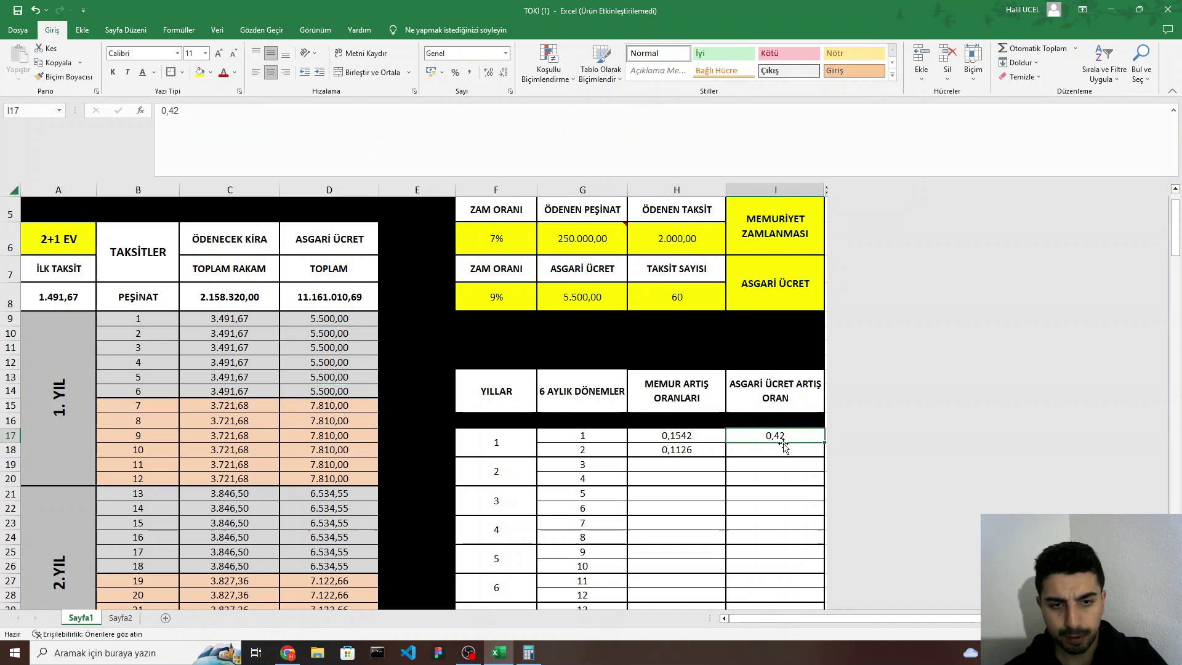
pyautogui.click(776, 450)
pyautogui.click(355, 494)
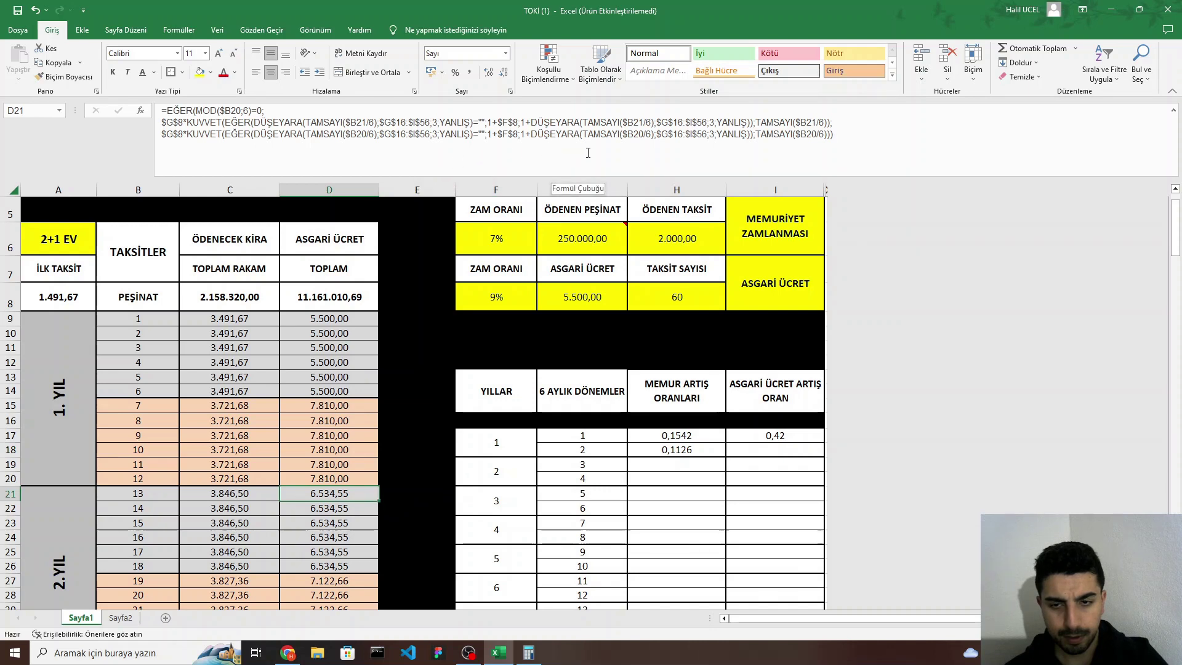
pyautogui.click(770, 473)
# - Check the formulas in D18, D13, D11, D10, D17 and D24, then D20 again
pyautogui.click(307, 447)
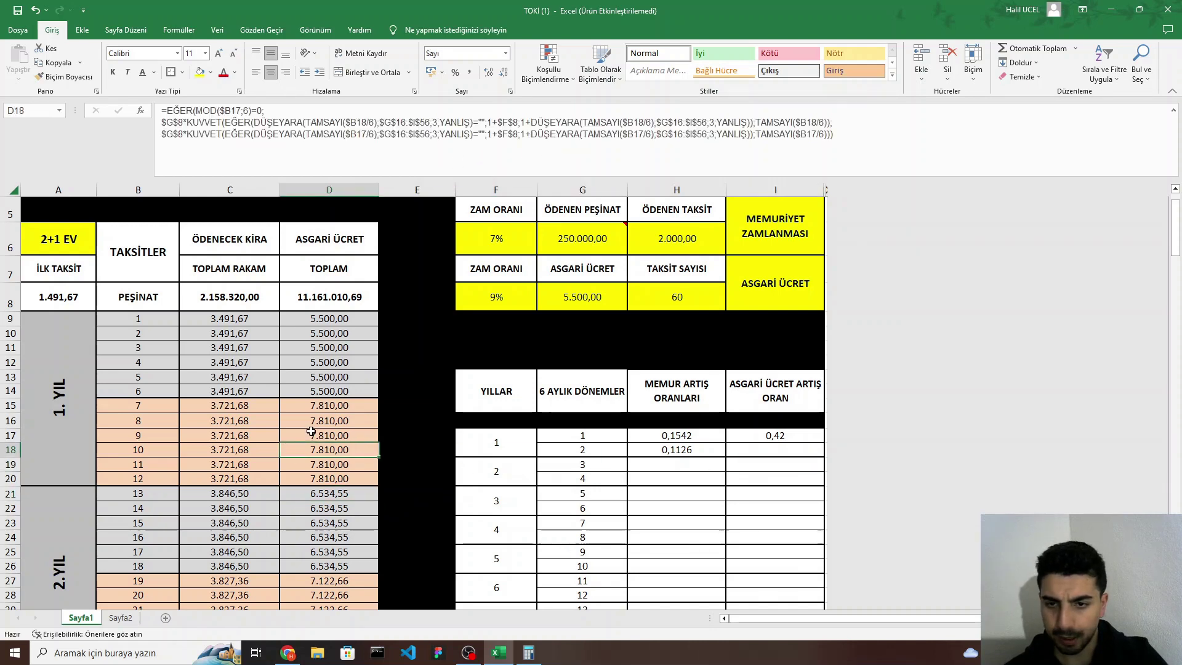
pyautogui.click(340, 382)
pyautogui.click(350, 348)
pyautogui.click(362, 331)
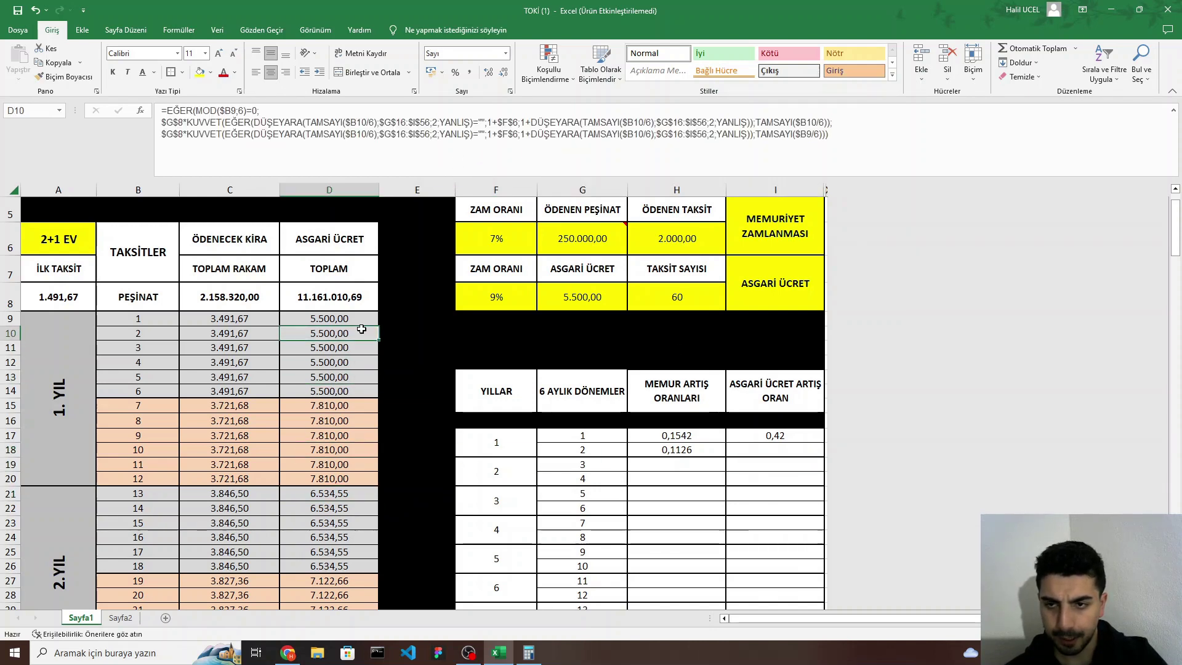
pyautogui.click(356, 432)
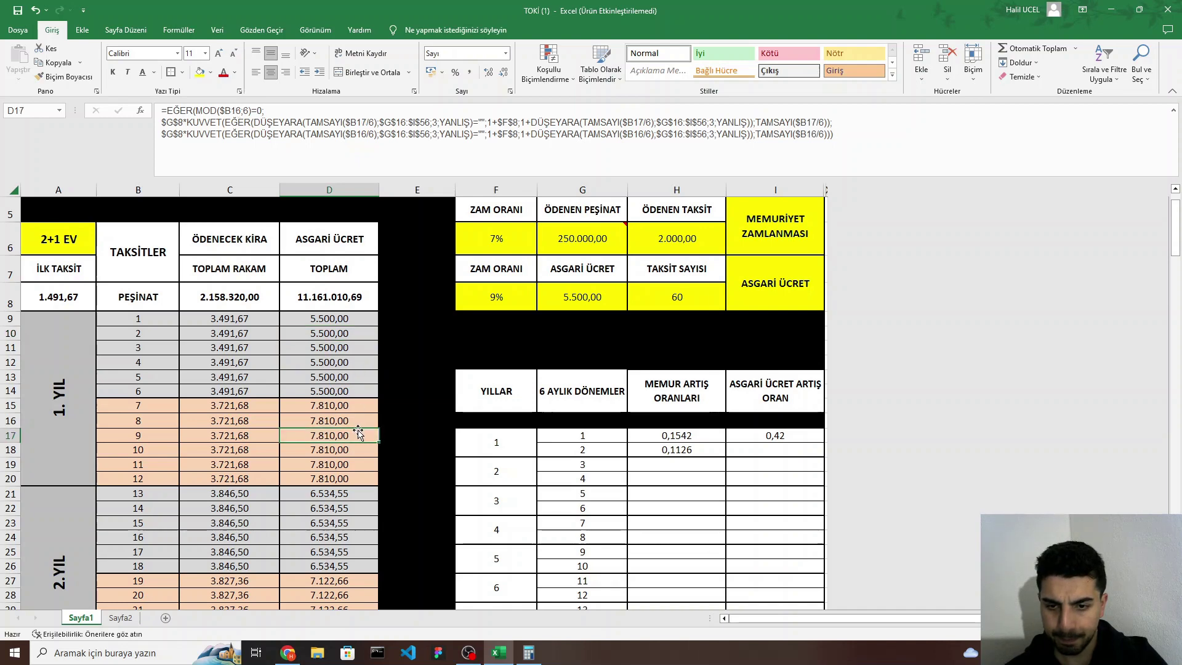
pyautogui.scroll(-2, 359, 434)
pyautogui.click(360, 395)
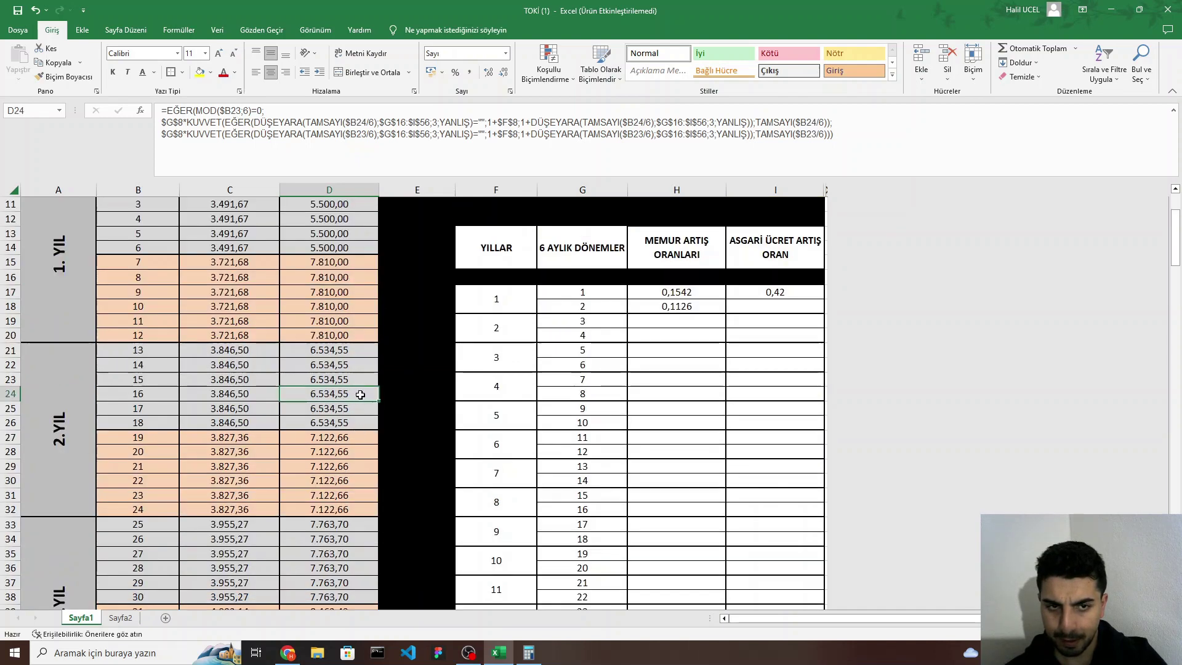
pyautogui.scroll(2, 767, 336)
pyautogui.click(769, 448)
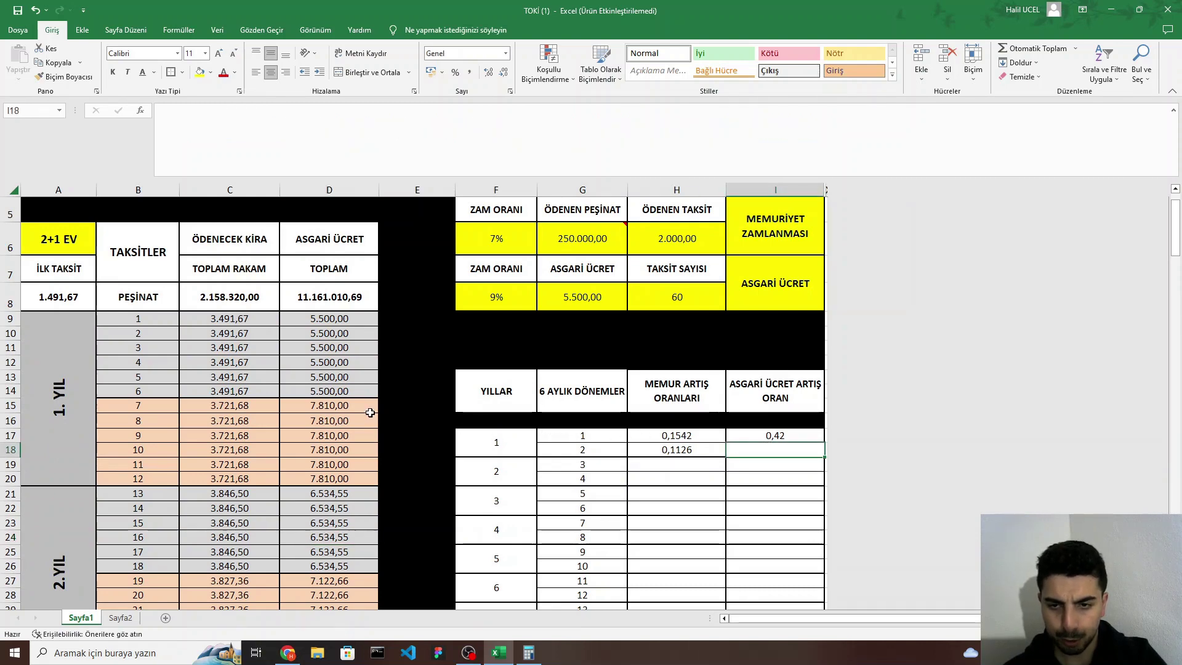
pyautogui.click(370, 412)
# - Undo the column D fill, stepping back to the older D10 formula
pyautogui.hotkey('ctrl', 'c')
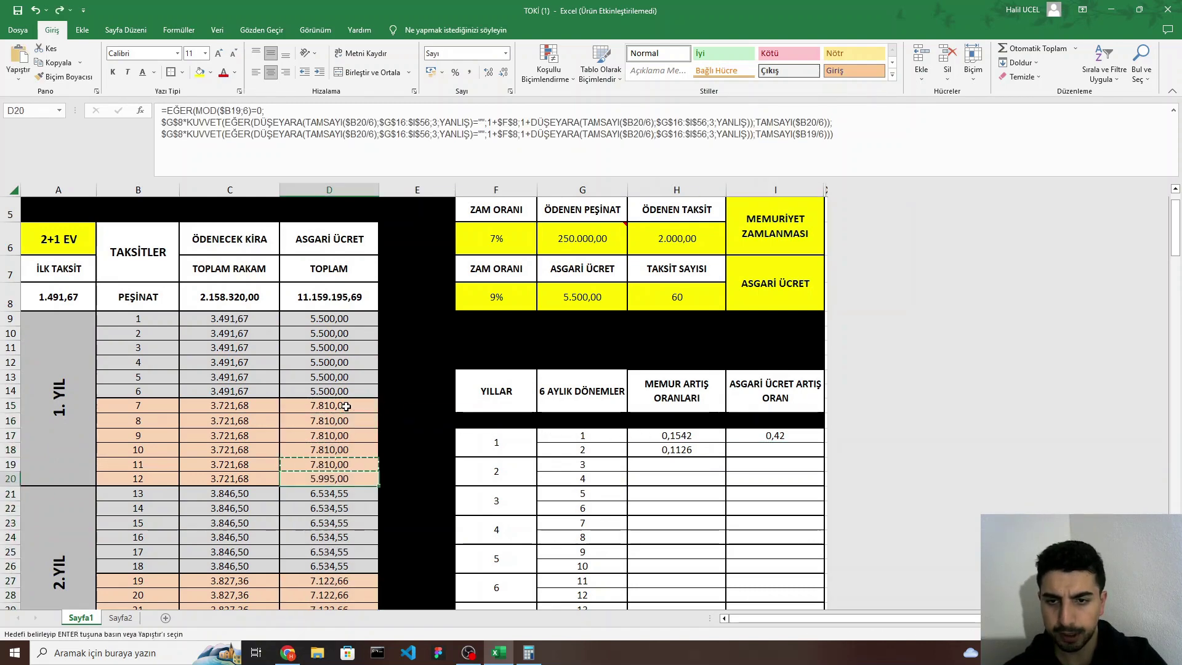
pyautogui.click(347, 406)
pyautogui.hotkey('ctrl', 'shift', 'Down')
pyautogui.hotkey('ctrl', 'v')
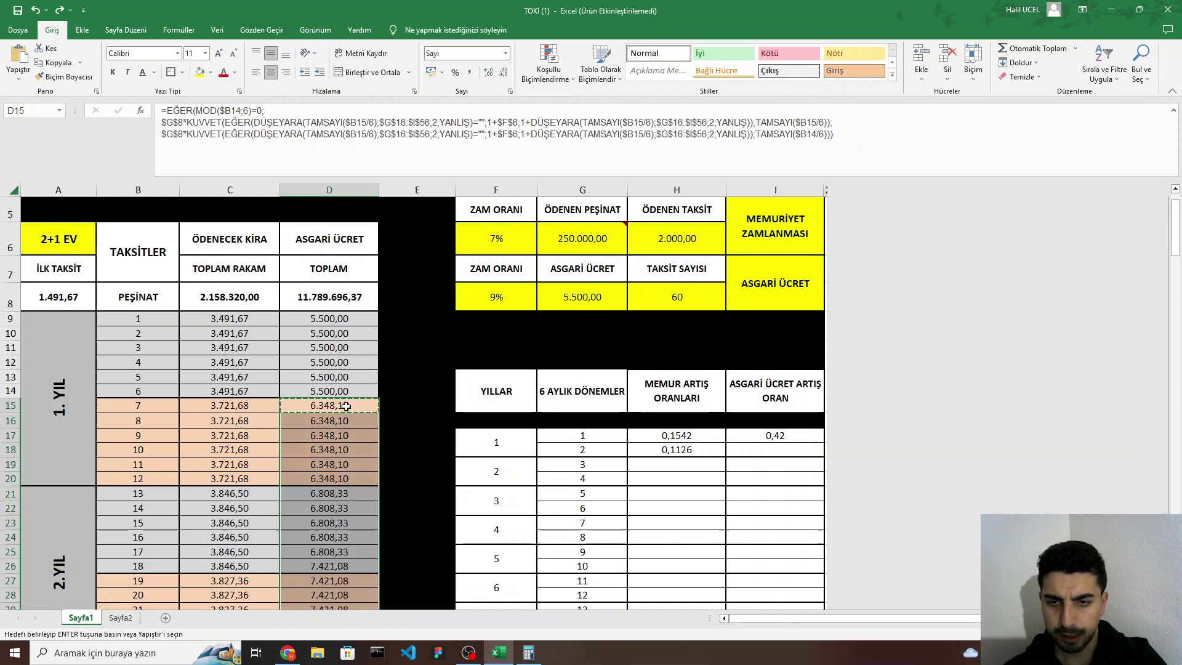
pyautogui.hotkey('ctrl', 'z')
pyautogui.hotkey('ctrl', 'z')
pyautogui.hotkey('ctrl', 'z')
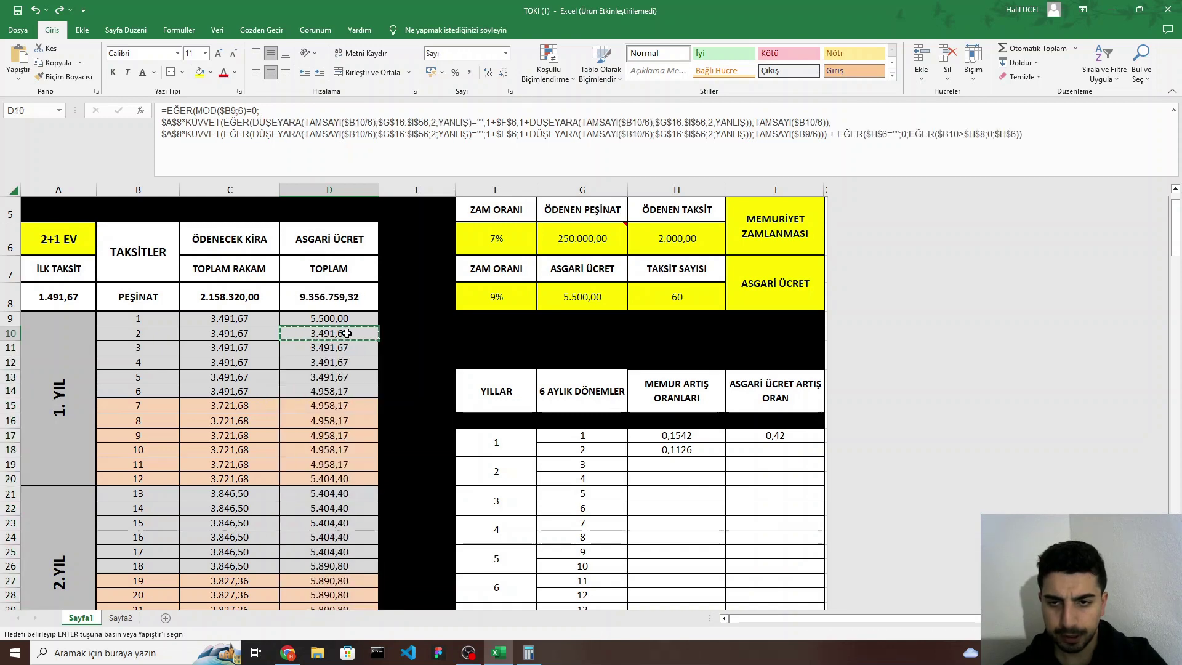
pyautogui.hotkey('ctrl', 'z')
# - Examine D10's TAMSAYI parts, first condition and the $B9 previous-row reference
pyautogui.click(424, 109)
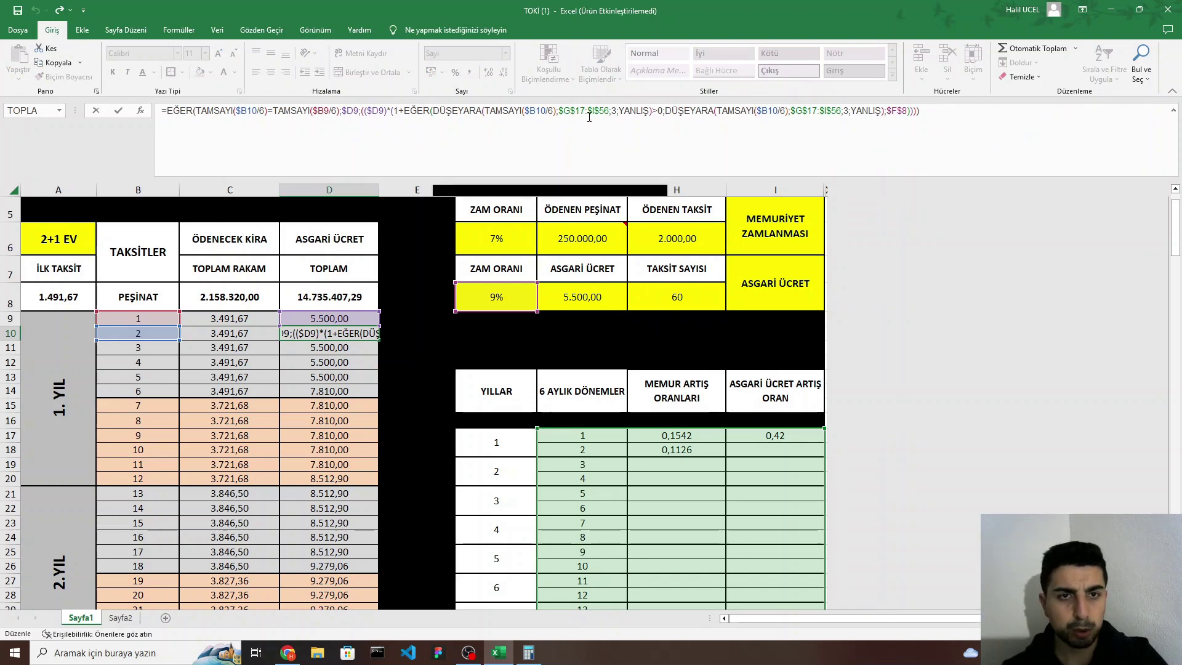
pyautogui.click(782, 115)
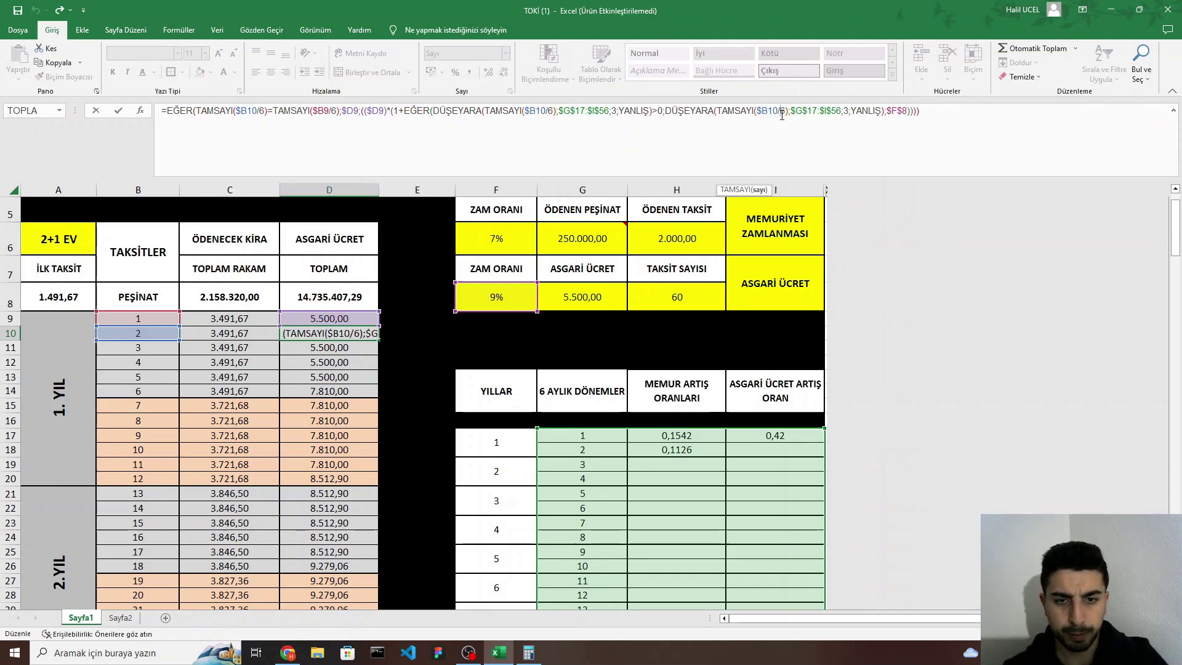
pyautogui.press('Escape')
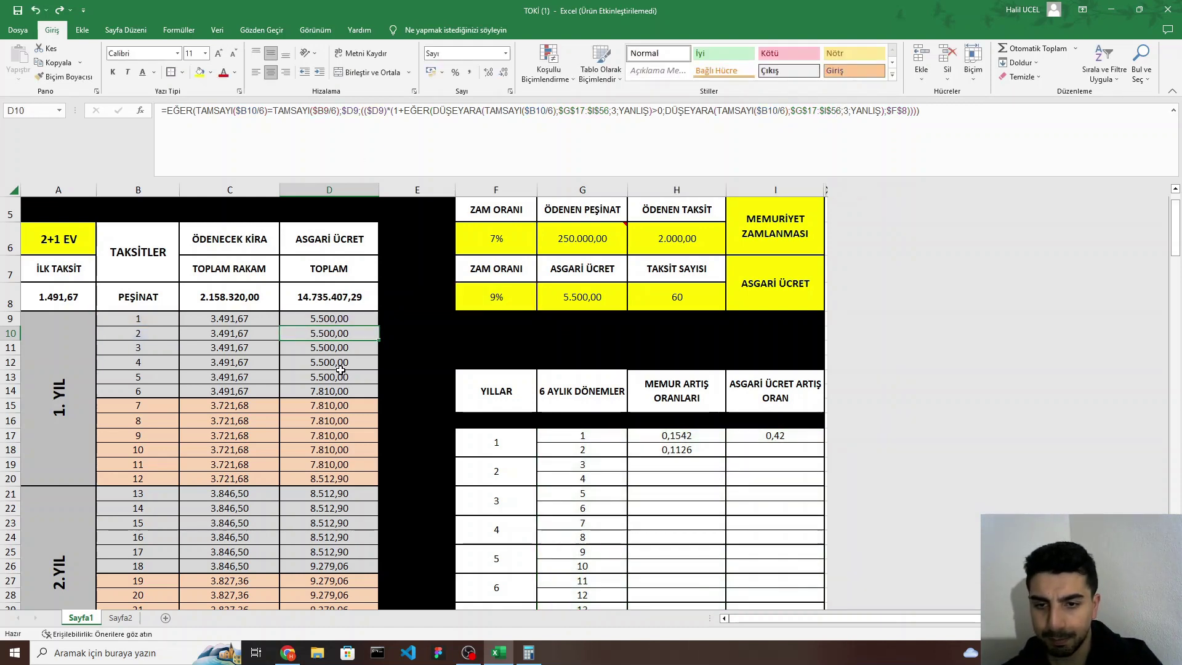
pyautogui.click(294, 131)
pyautogui.click(269, 110)
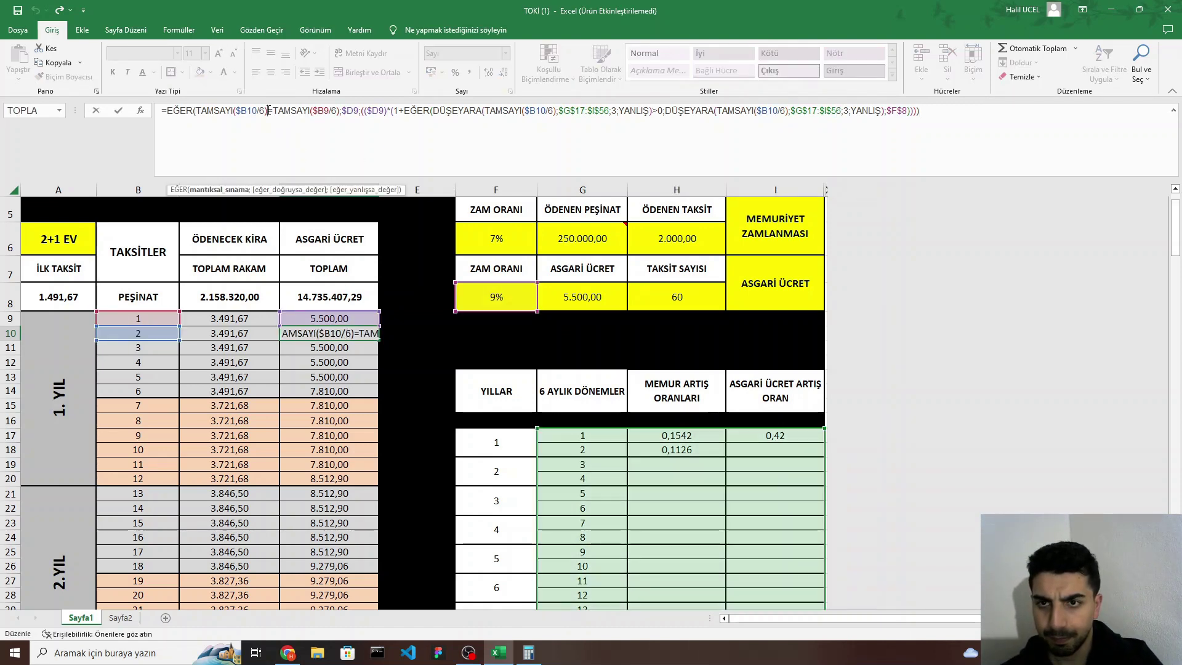
pyautogui.click(338, 112)
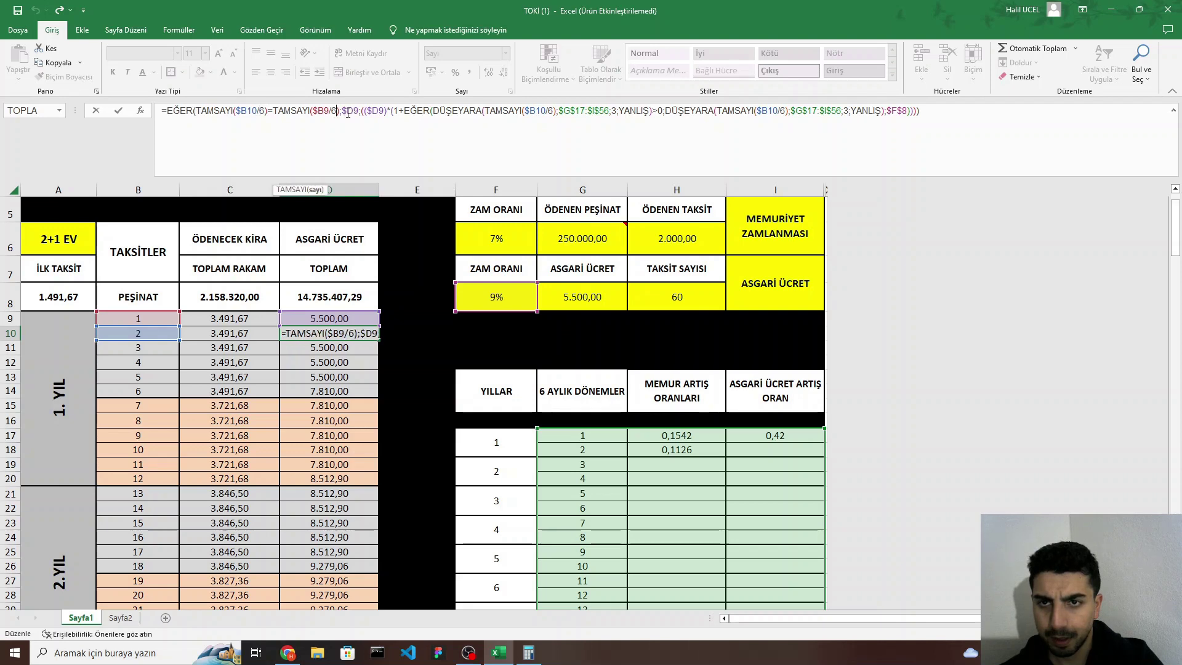
# - Review the DÜŞEYARA lookup on $G$17:$I$56 and $F$8, then commit D10's formula
pyautogui.click(407, 113)
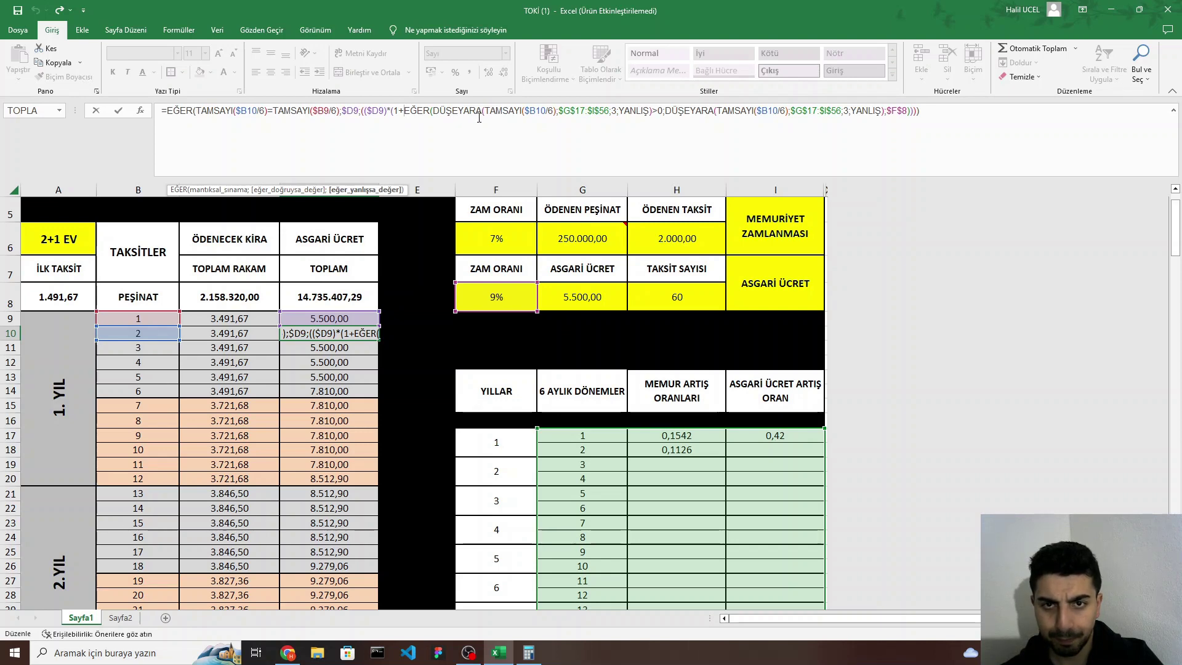
pyautogui.click(479, 114)
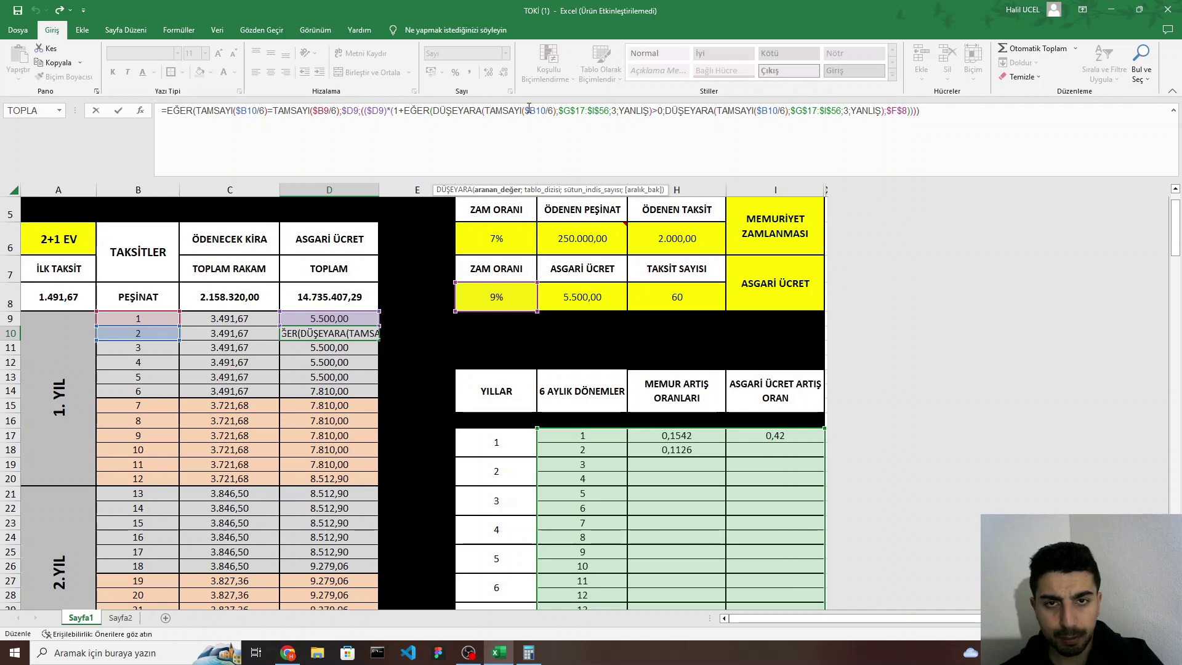
pyautogui.click(532, 111)
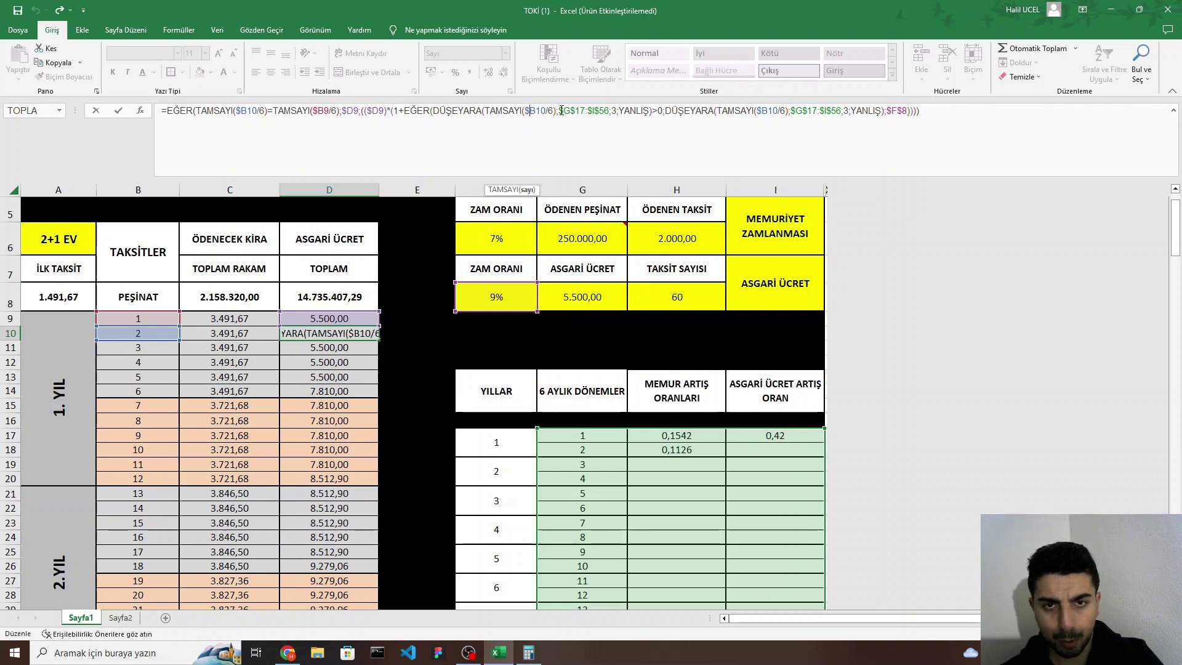
pyautogui.click(582, 113)
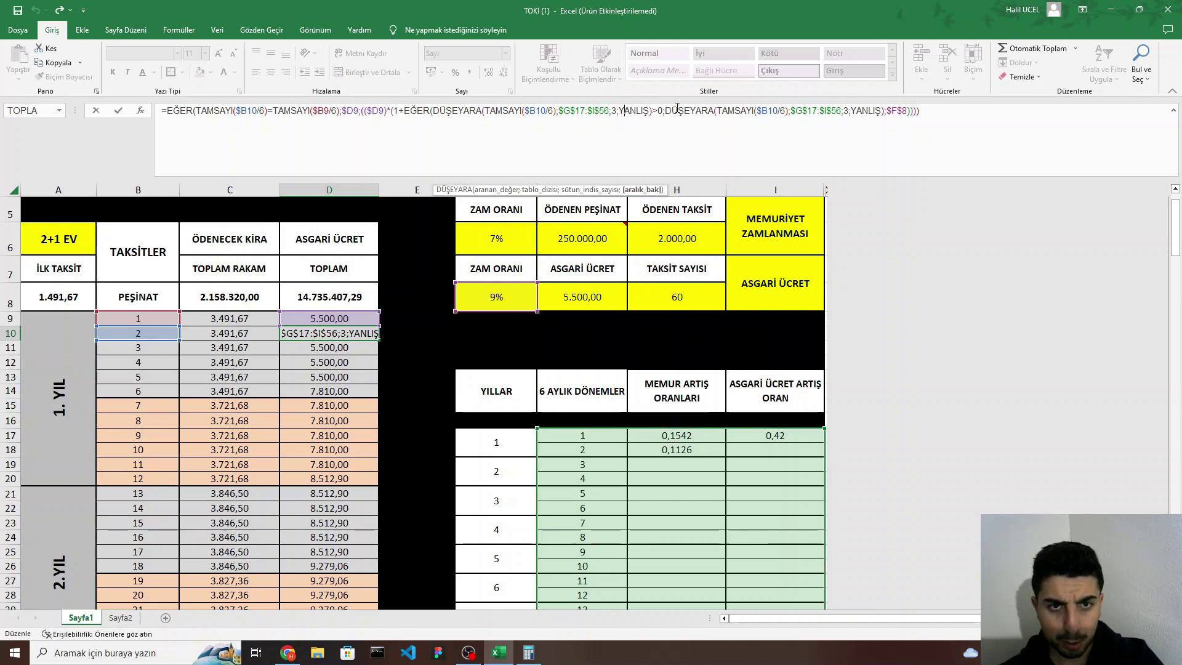
pyautogui.click(729, 111)
pyautogui.press('Right')
pyautogui.press('Right')
pyautogui.press('Right')
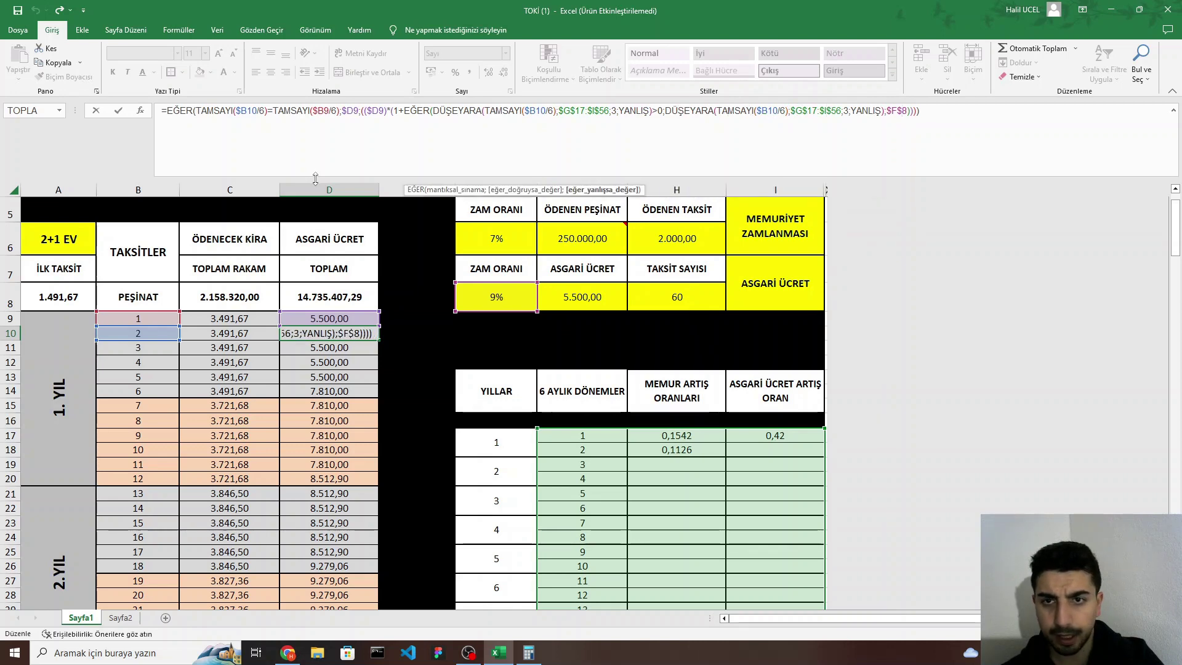
pyautogui.click(359, 337)
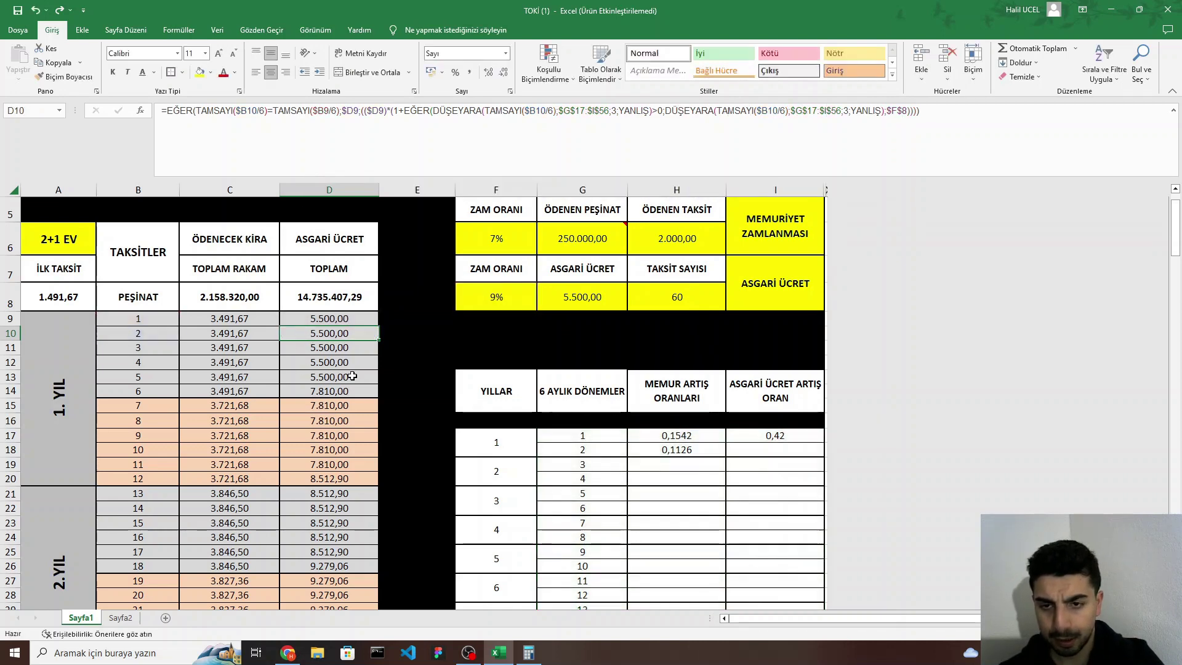
# - Fill D10's formula down column D and check the results in D13 and D14
pyautogui.doubleClick(382, 342)
pyautogui.click(342, 364)
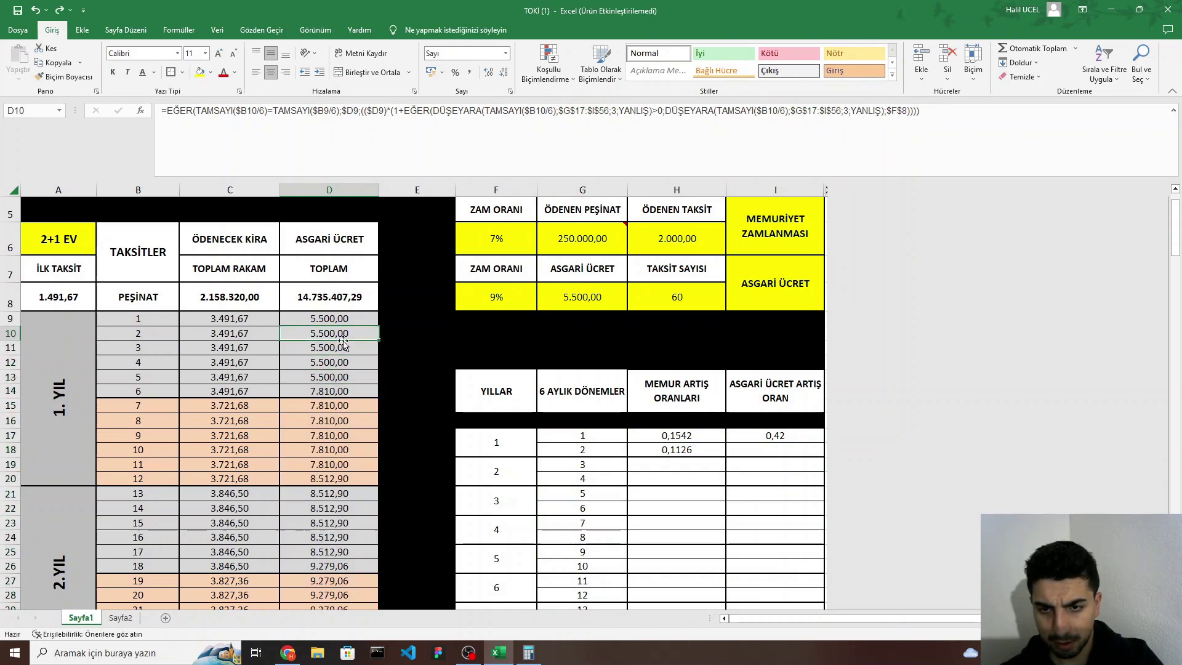
pyautogui.click(336, 378)
pyautogui.click(336, 391)
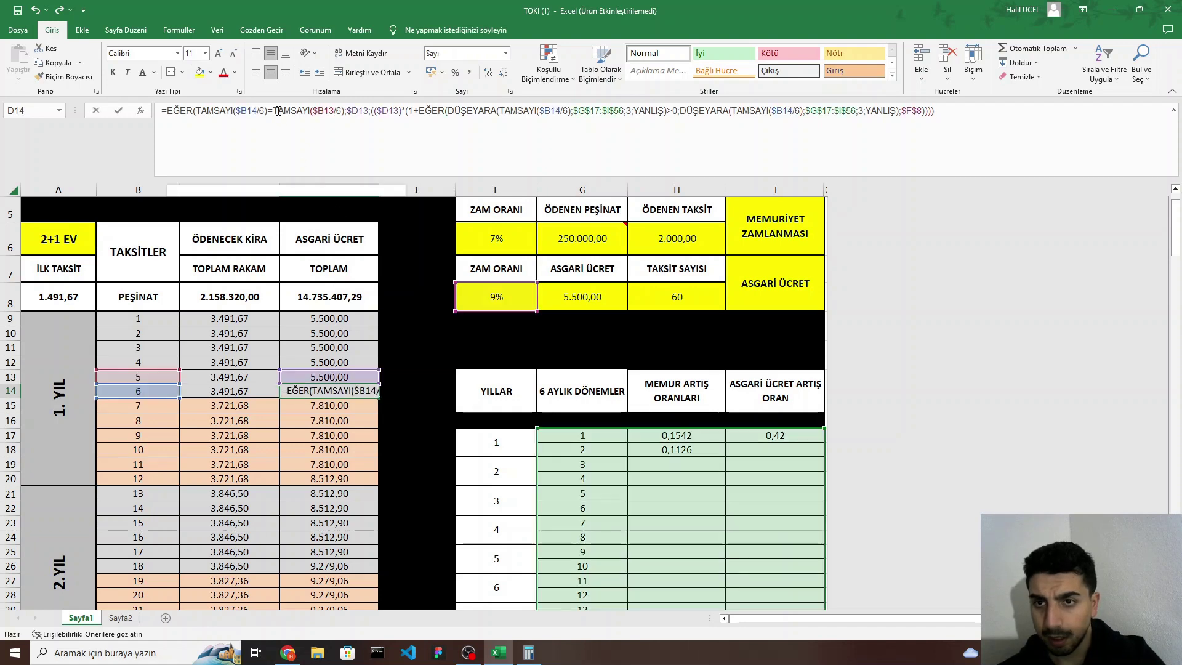
pyautogui.click(272, 136)
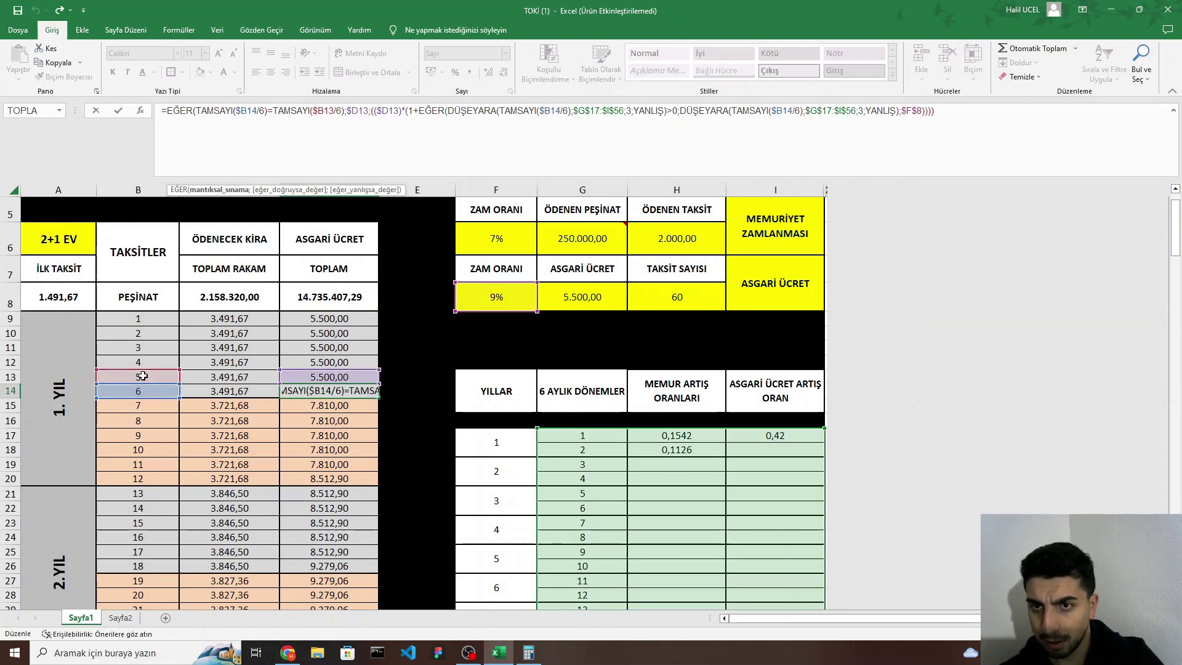
pyautogui.click(336, 397)
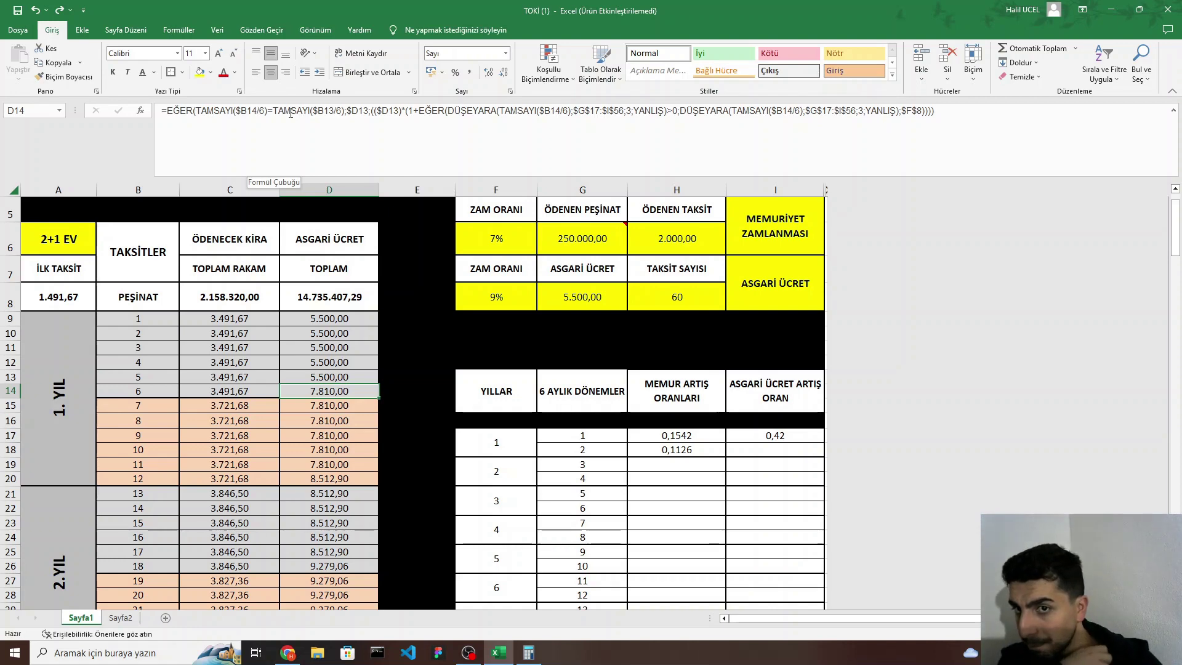
# - Try replacing D14's half-year comparison with a MOD($B$13;6)=0 check
pyautogui.moveTo(195, 110); pyautogui.dragTo(352, 101)
pyautogui.write('MOD(')
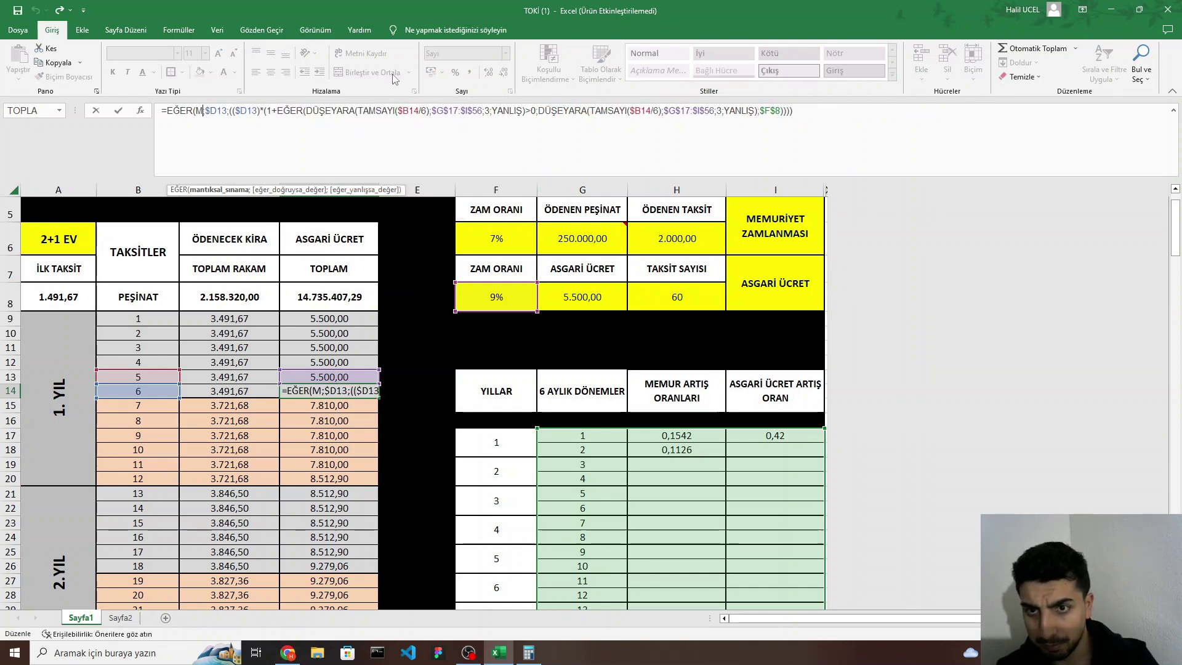
pyautogui.click(160, 381)
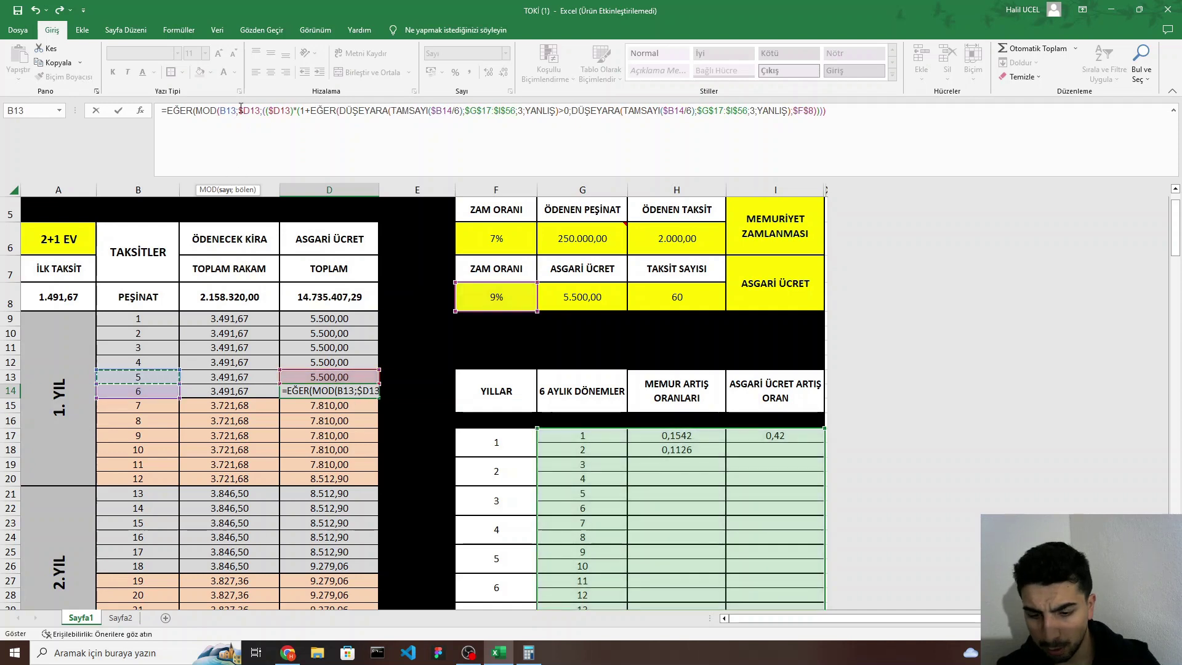
pyautogui.write(';')
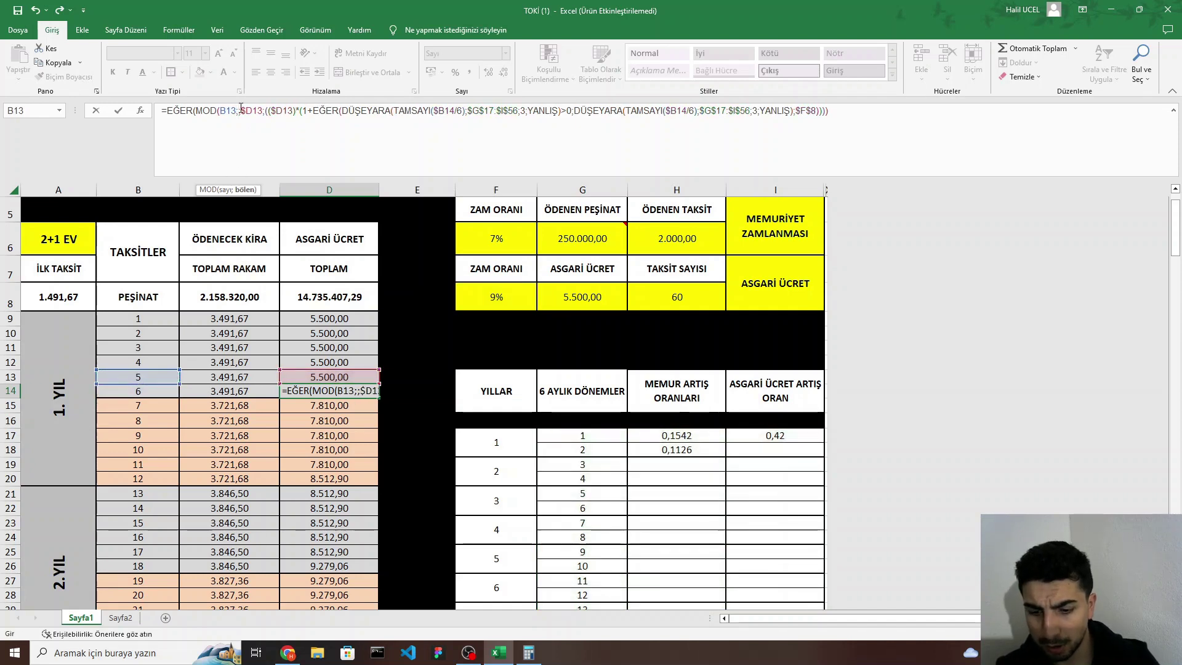
pyautogui.write('6)')
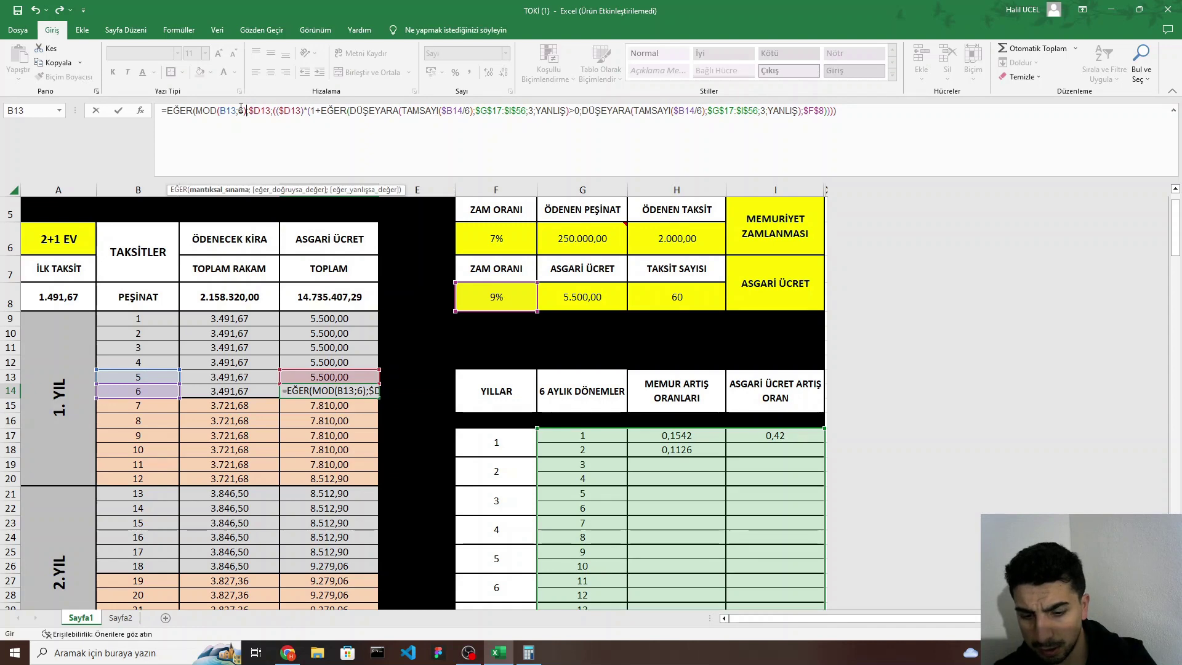
pyautogui.write('=0;')
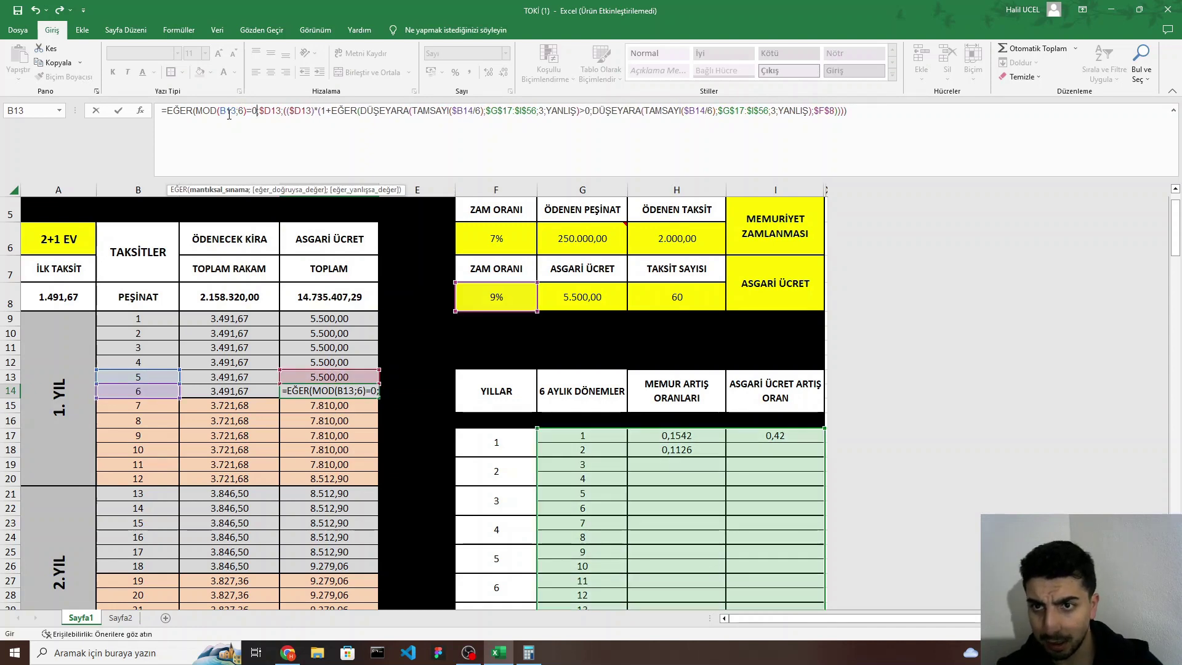
pyautogui.click(238, 111)
pyautogui.press('F4')
pyautogui.press('F4')
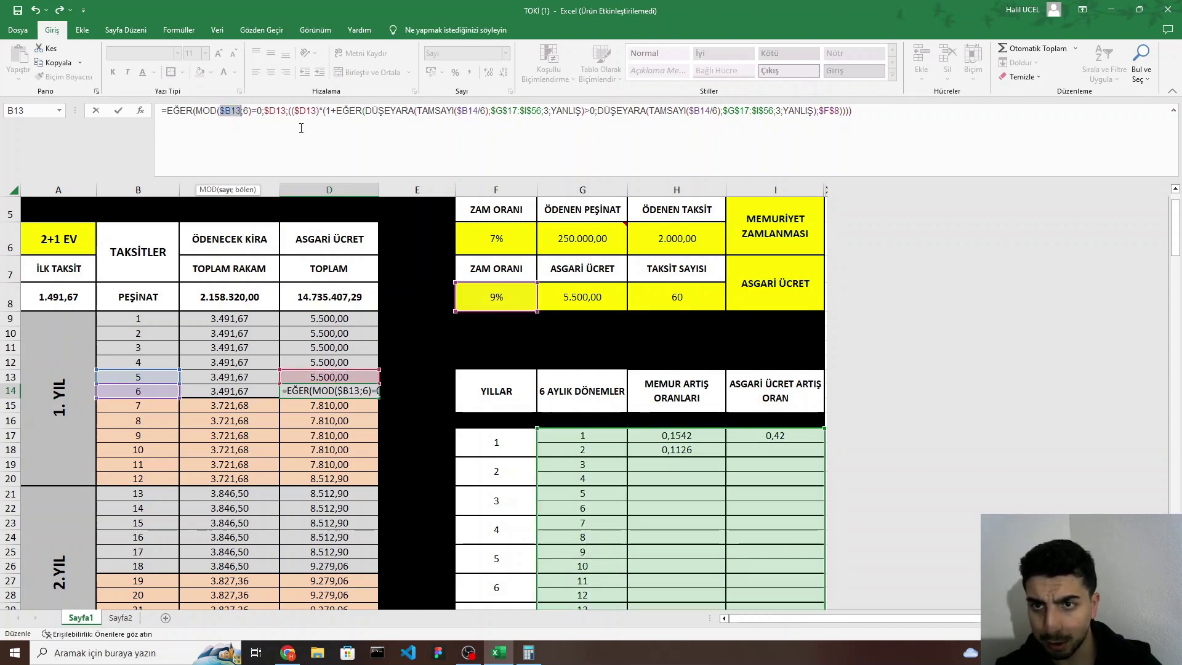
pyautogui.press('Return')
# - Fill D13's formula down to D15 and compare it with D14
pyautogui.click(348, 377)
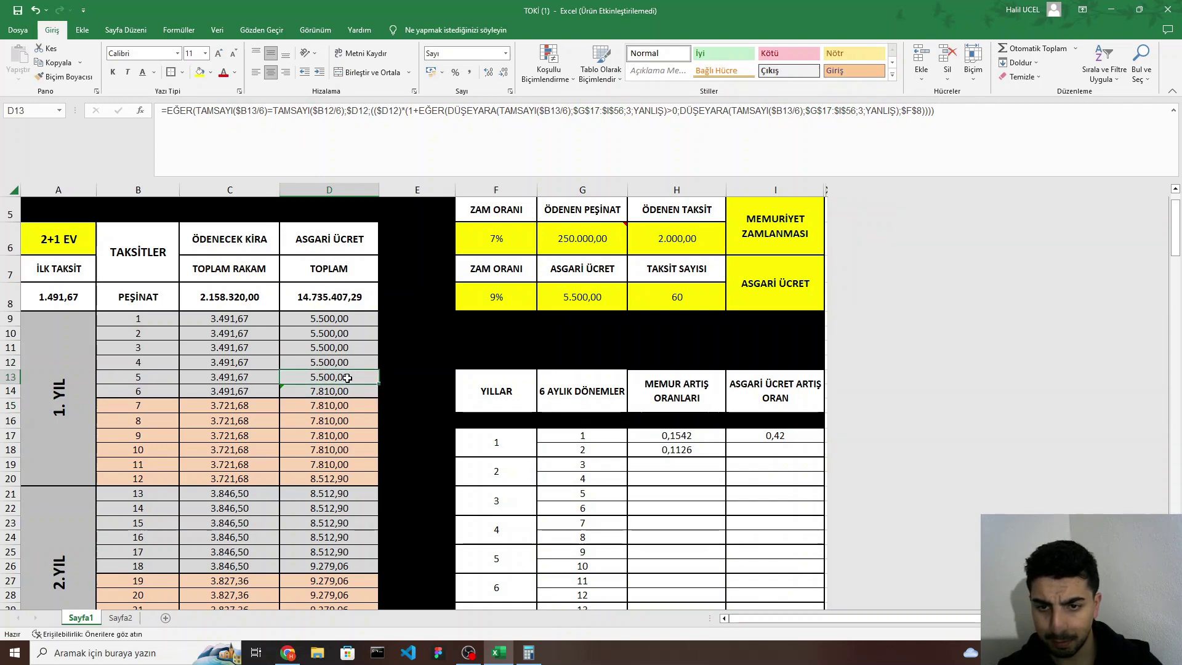
pyautogui.moveTo(378, 383); pyautogui.dragTo(376, 411)
pyautogui.click(369, 376)
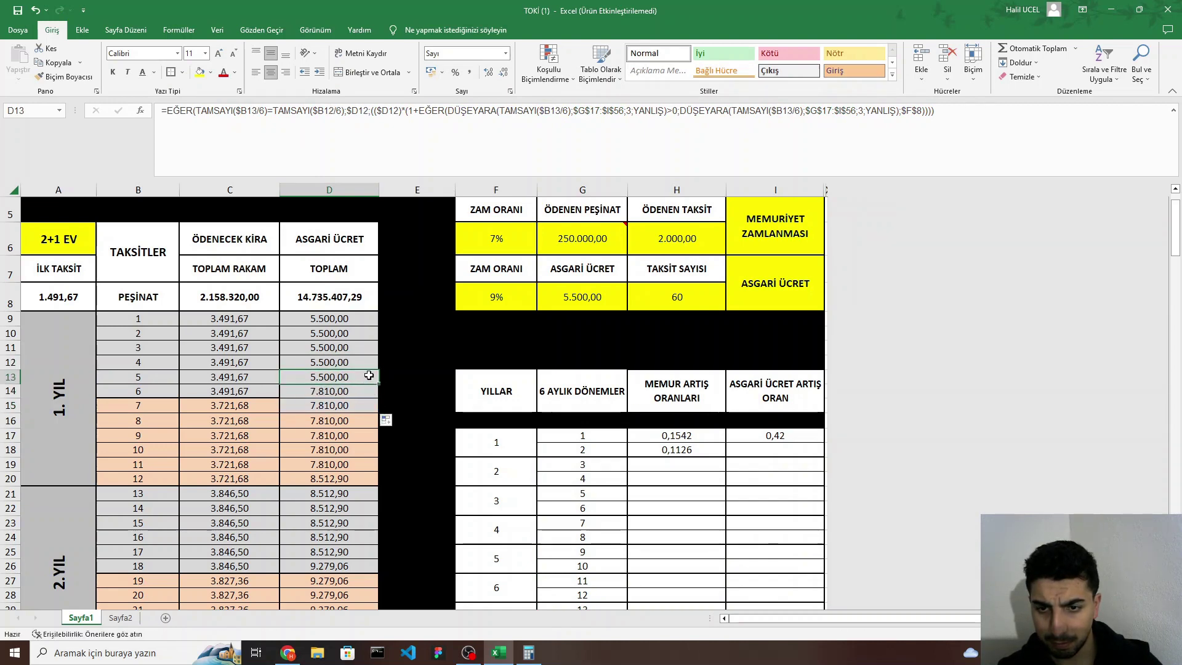
pyautogui.click(351, 393)
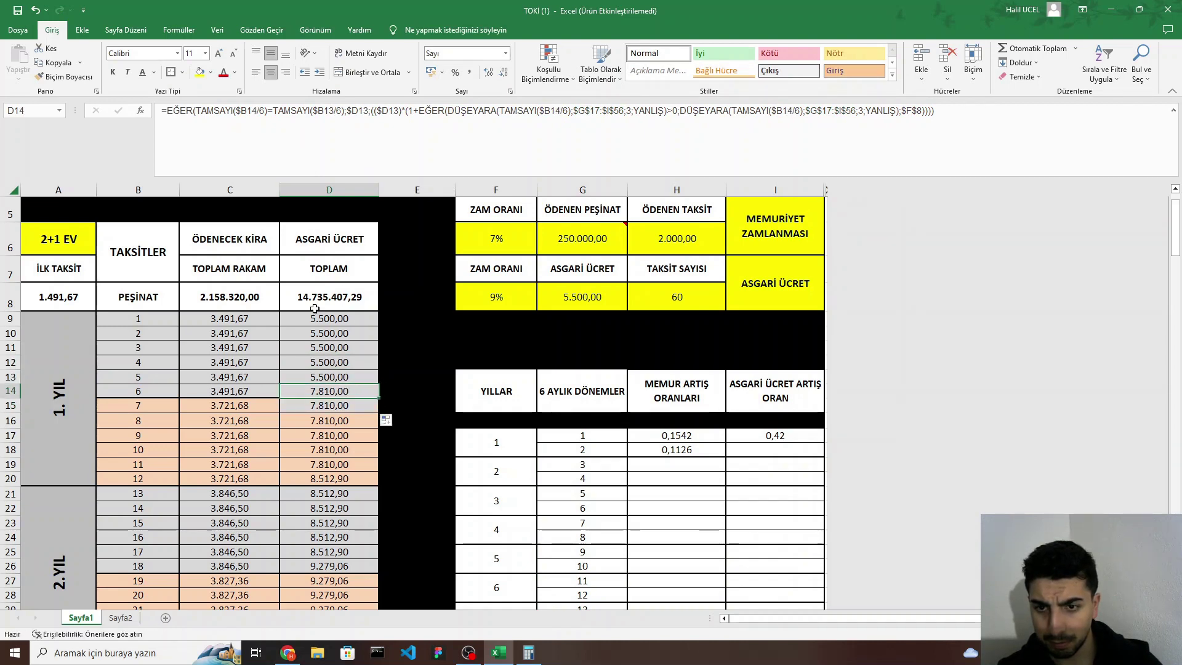
pyautogui.click(331, 376)
# - Change D13's first installment reference from row 13 to row 12
pyautogui.click(266, 126)
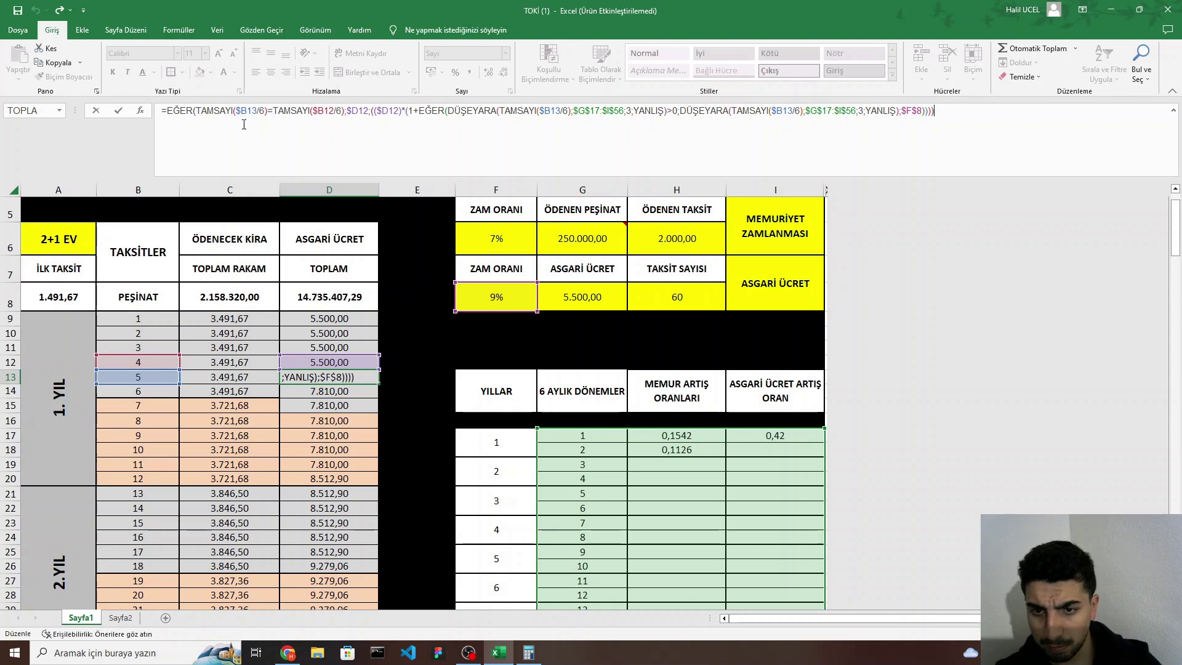
pyautogui.click(254, 109)
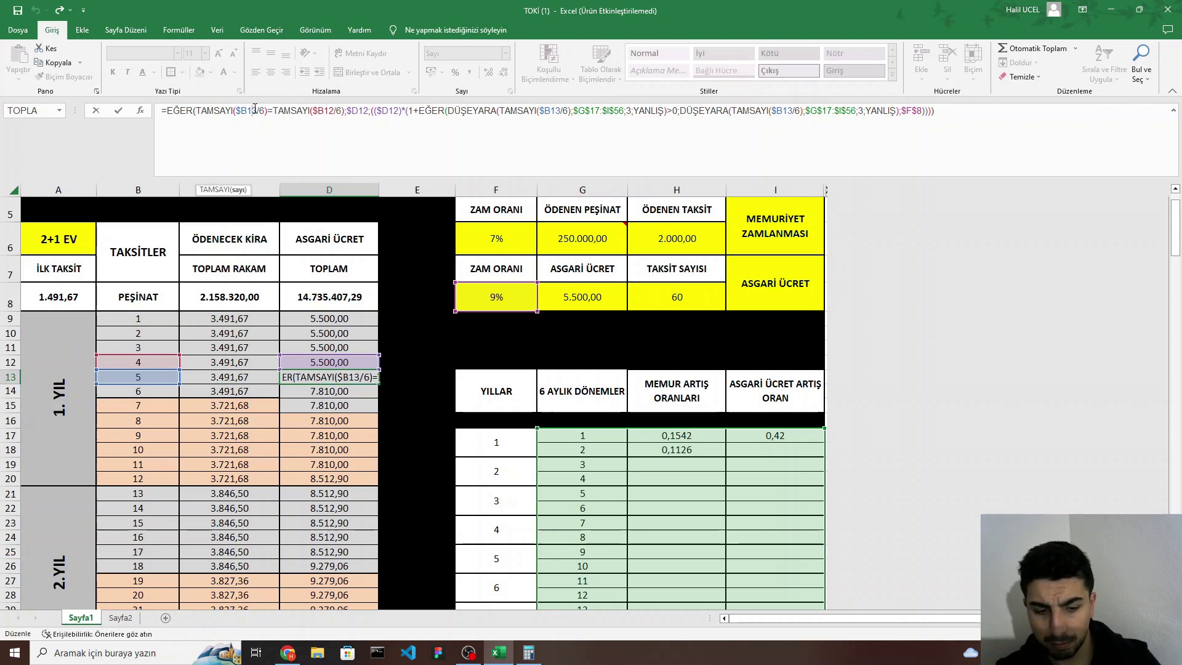
pyautogui.press('BackSpace')
pyautogui.write('2')
pyautogui.hotkey('ctrl', 'Return')
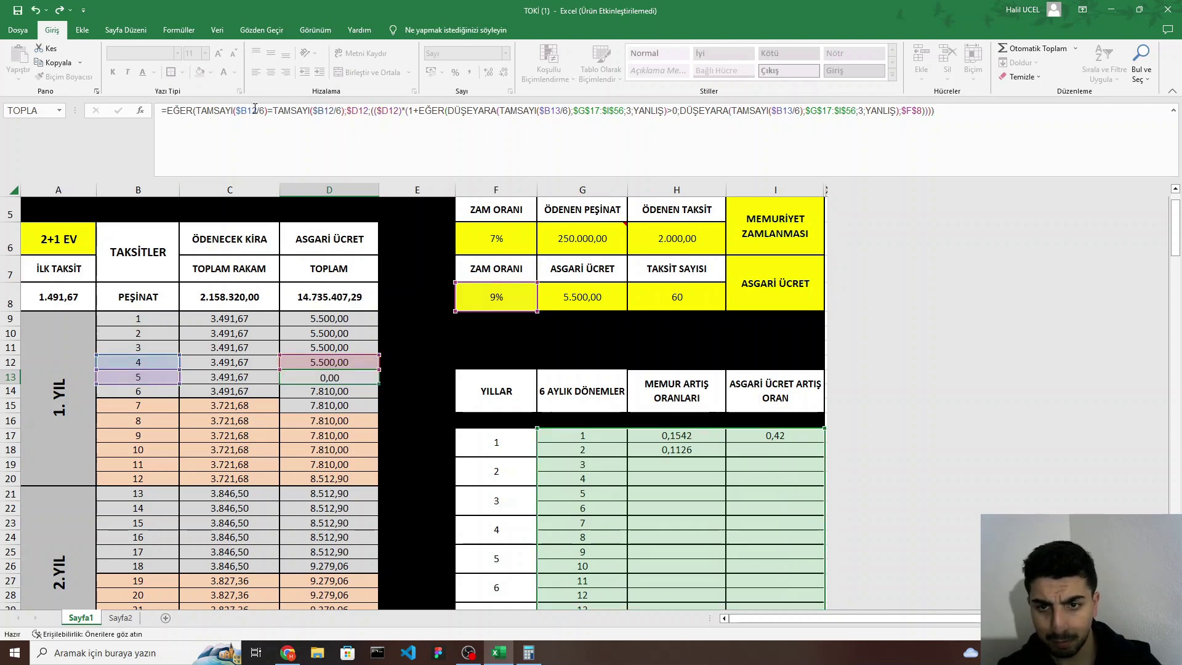
# - Paste D13's formula into D14 through D26 and check D15's formula
pyautogui.hotkey('ctrl', 'c')
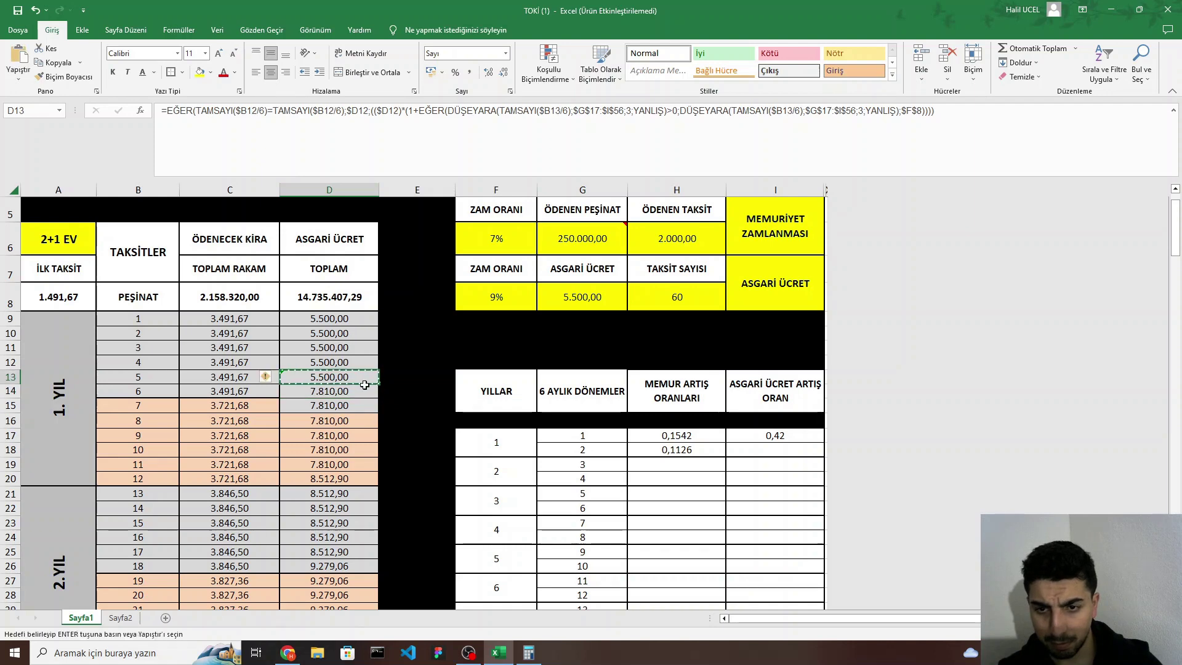
pyautogui.moveTo(366, 380); pyautogui.dragTo(369, 566)
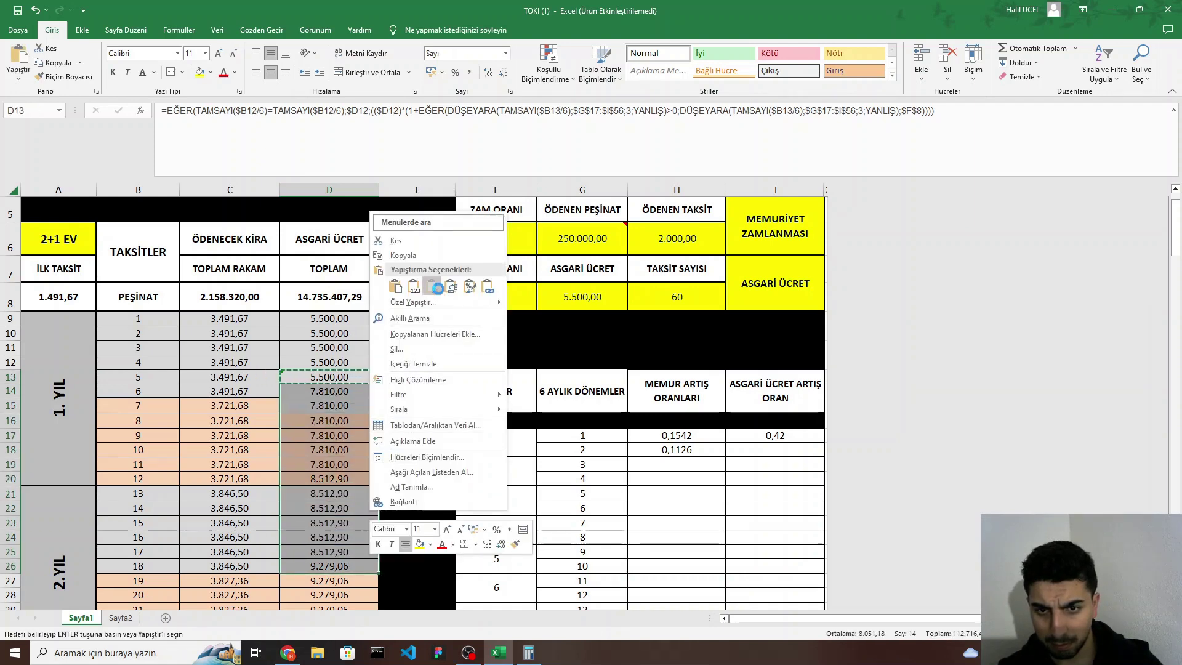
pyautogui.click(347, 394)
pyautogui.hotkey('ctrl', 'v')
pyautogui.click(349, 405)
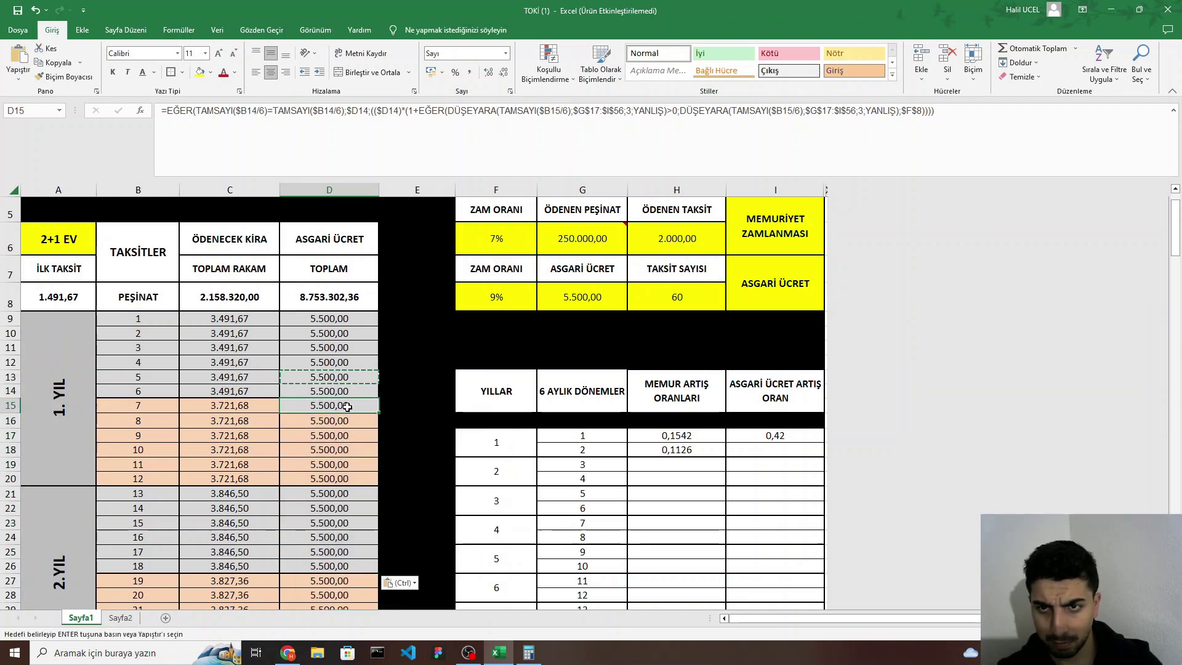
pyautogui.click(318, 110)
pyautogui.click(295, 109)
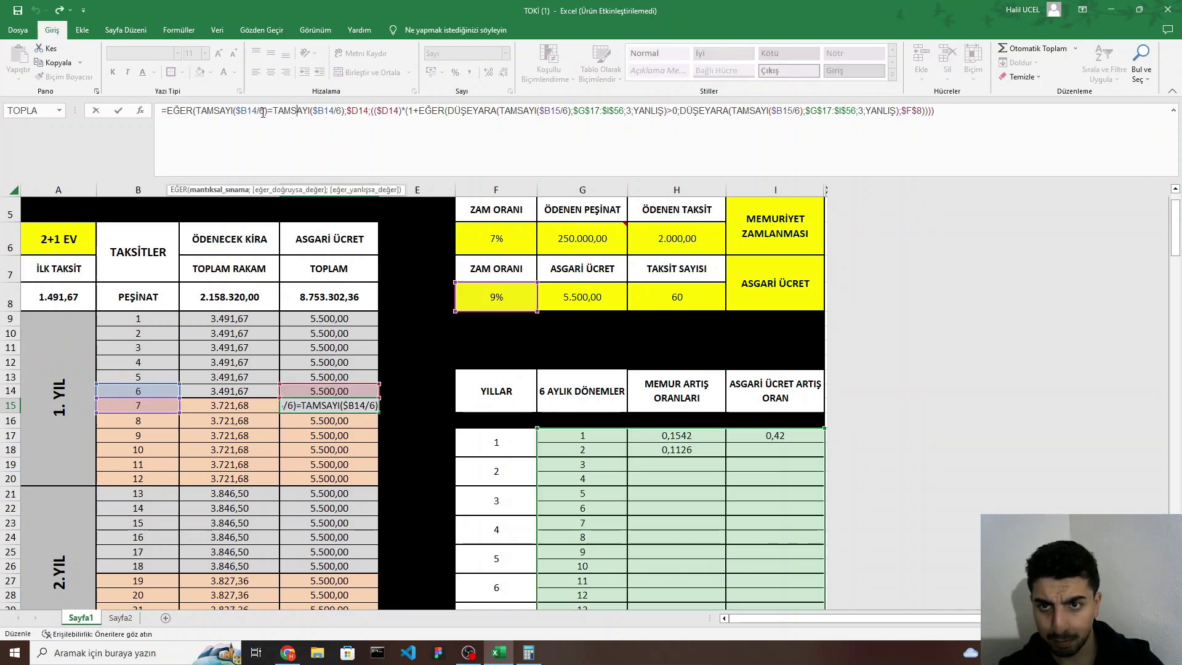
pyautogui.click(265, 111)
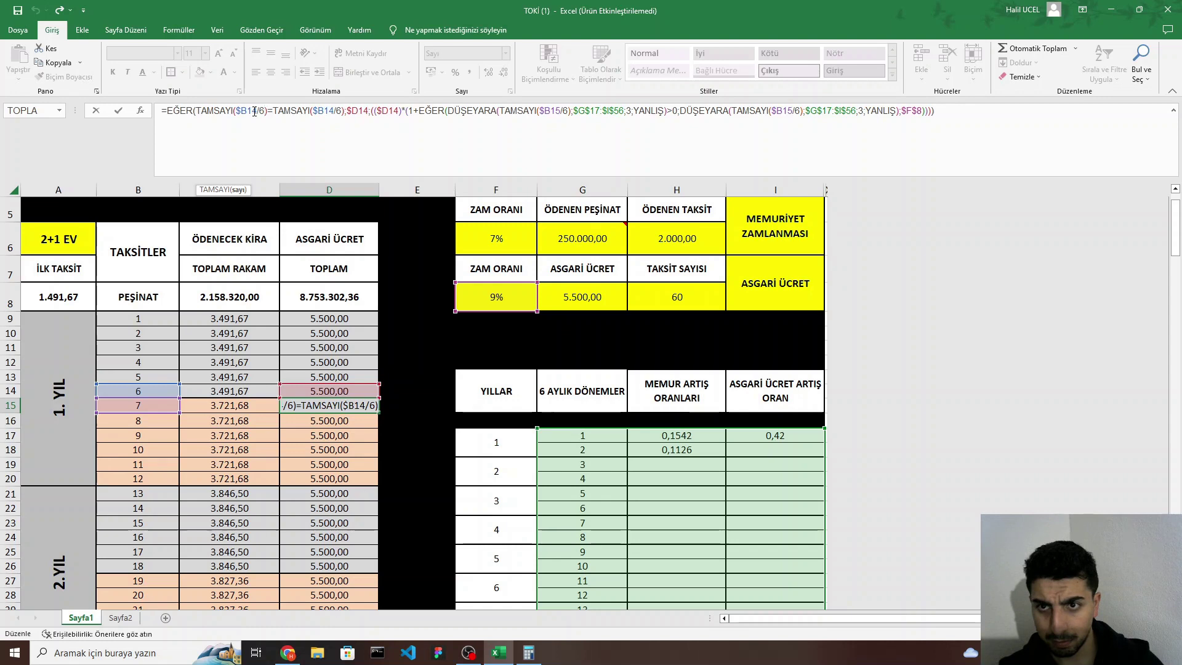
pyautogui.click(254, 111)
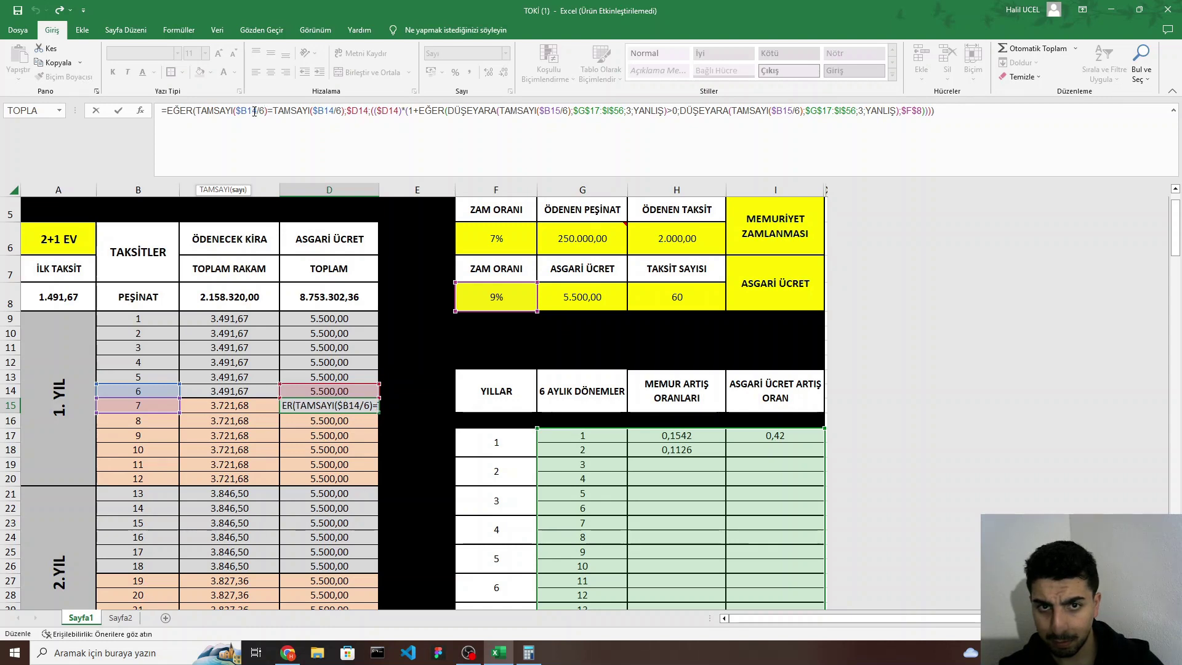
pyautogui.press('Escape')
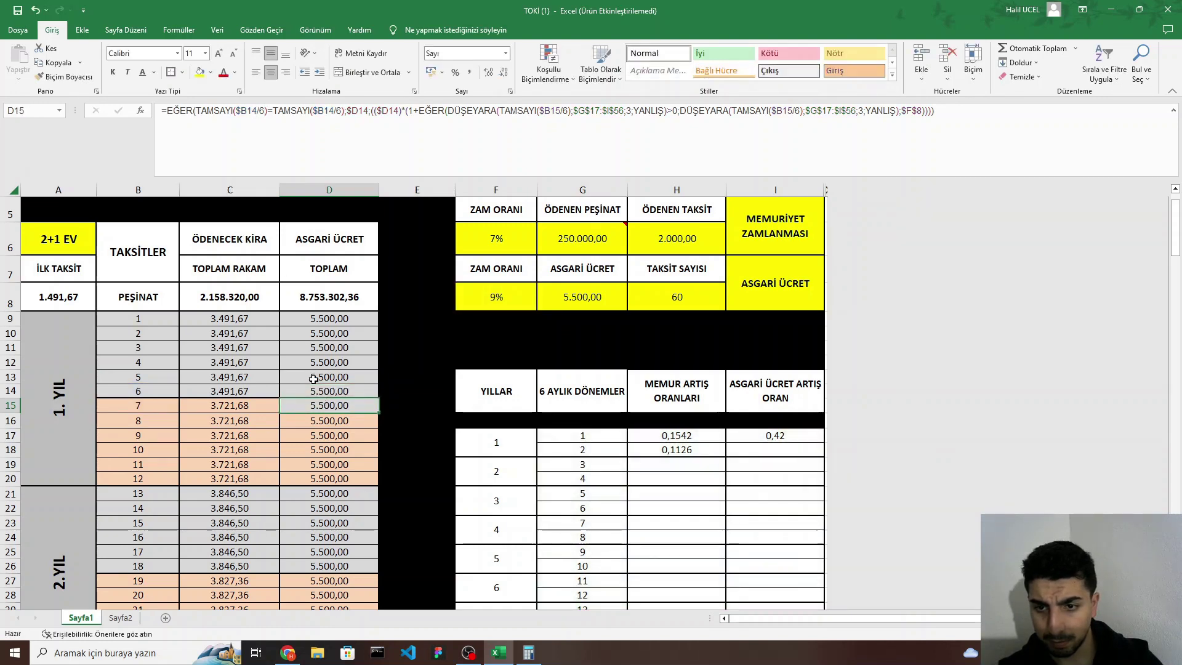
pyautogui.click(292, 112)
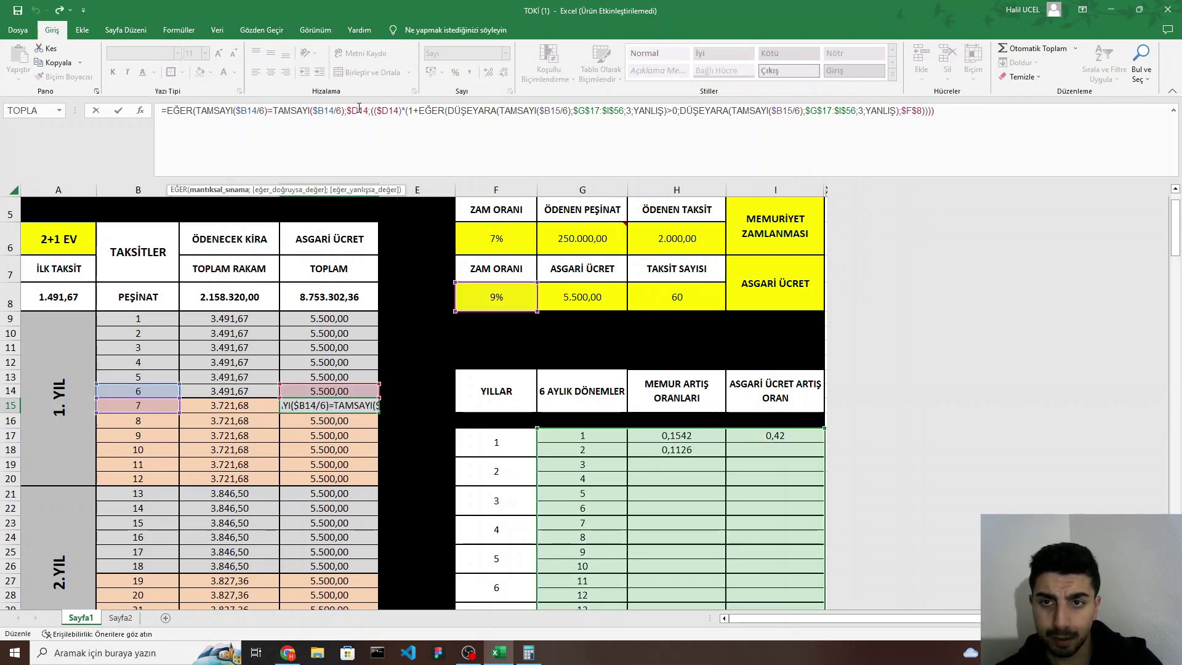
pyautogui.click(368, 111)
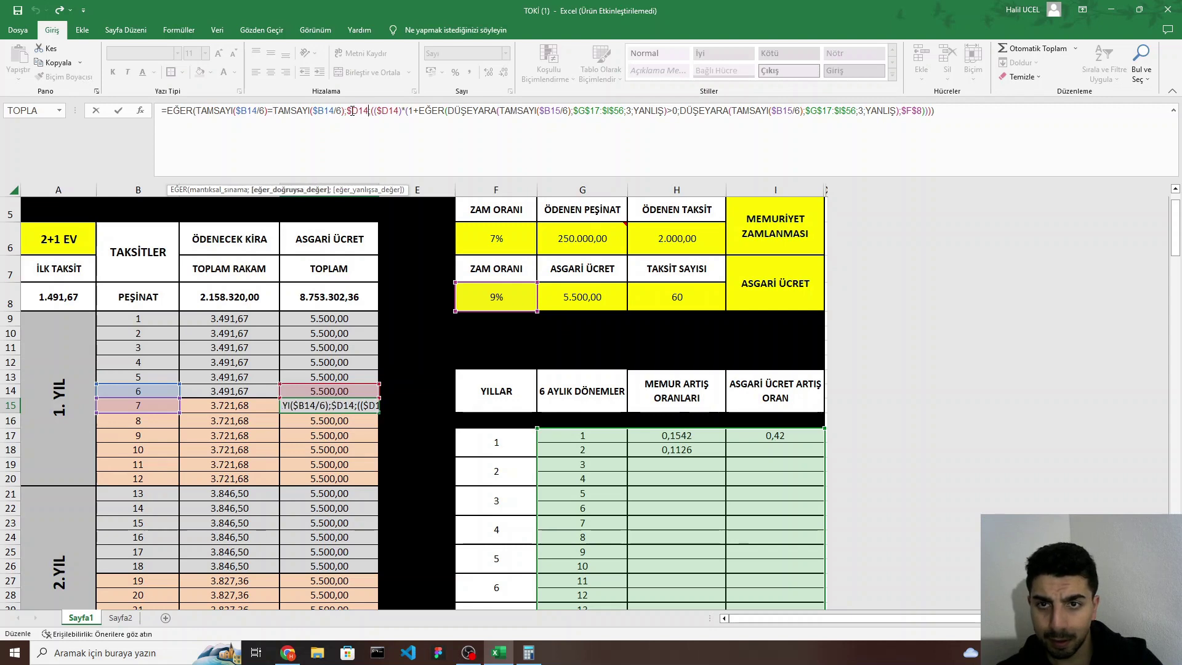
pyautogui.click(332, 110)
pyautogui.click(358, 110)
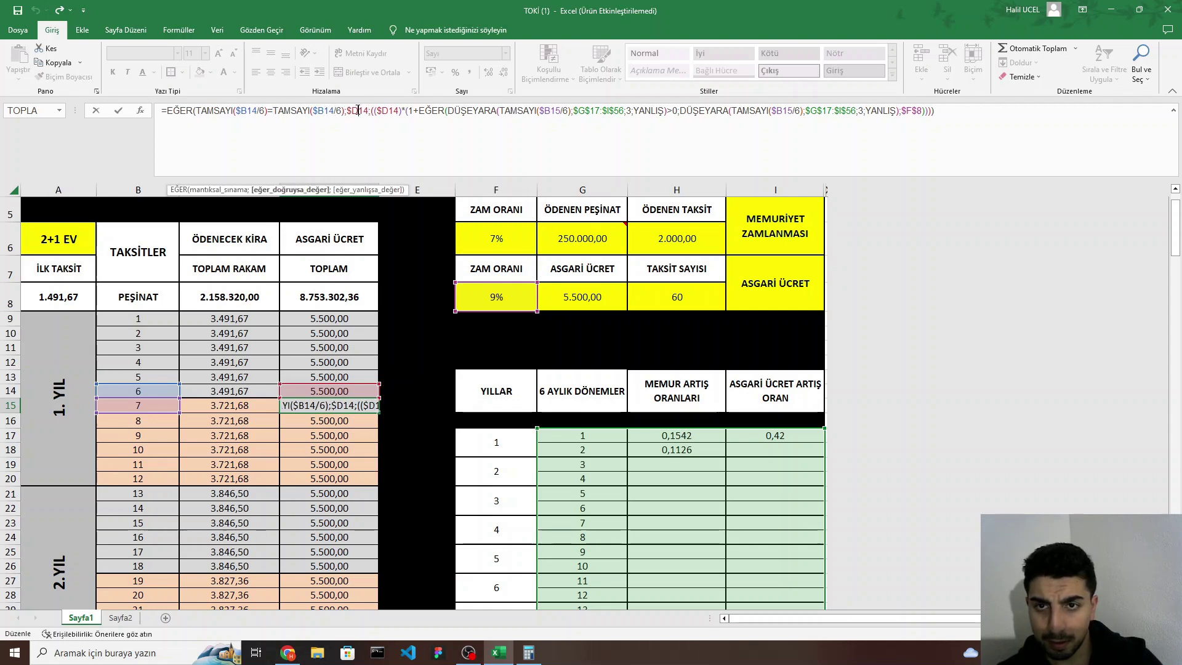
pyautogui.click(288, 111)
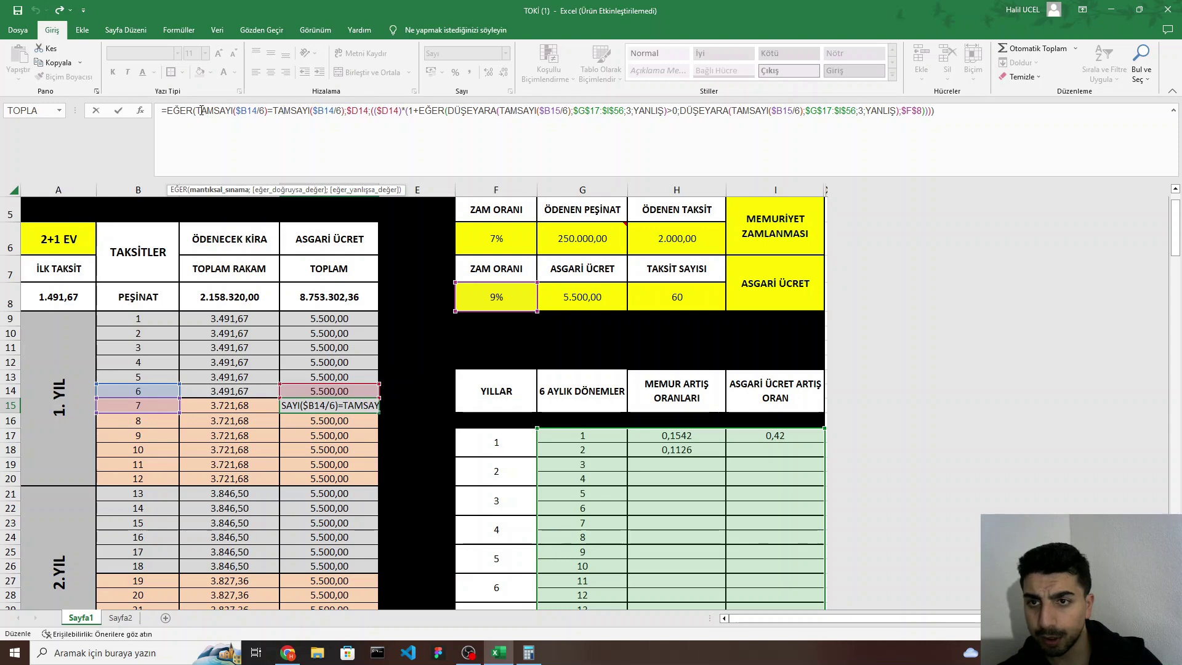
pyautogui.click(206, 110)
pyautogui.write('DE')
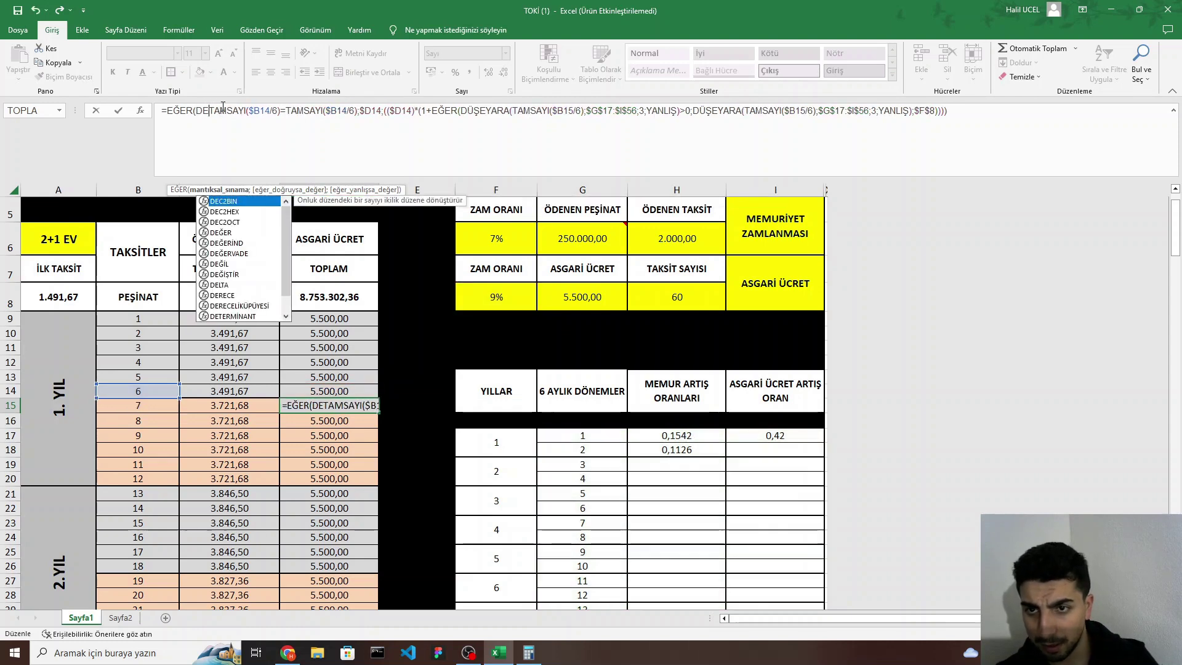
pyautogui.write('ĞİL(')
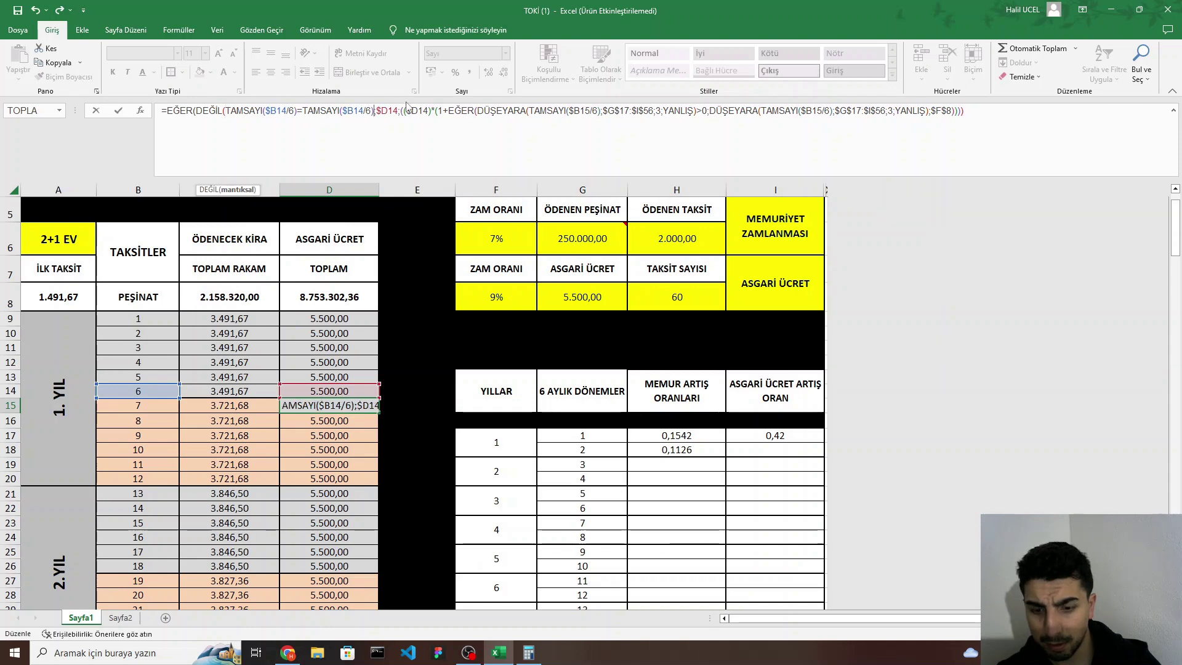
pyautogui.press('Return')
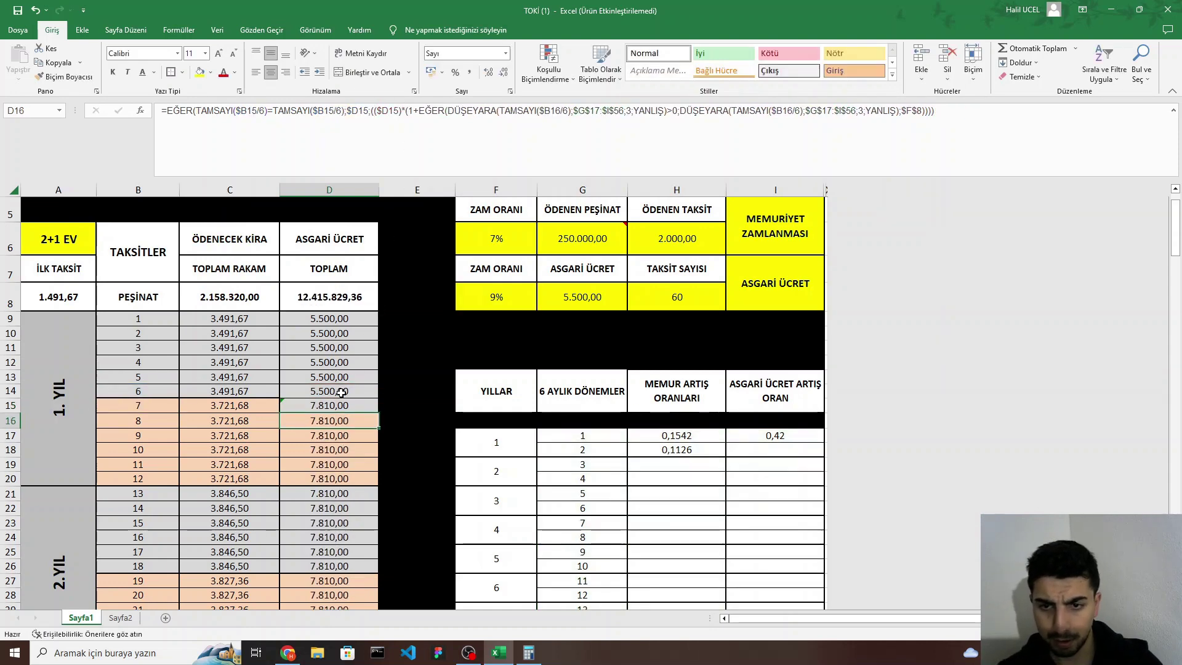
pyautogui.click(341, 403)
pyautogui.hotkey('ctrl', 'c')
pyautogui.moveTo(341, 403); pyautogui.dragTo(330, 661)
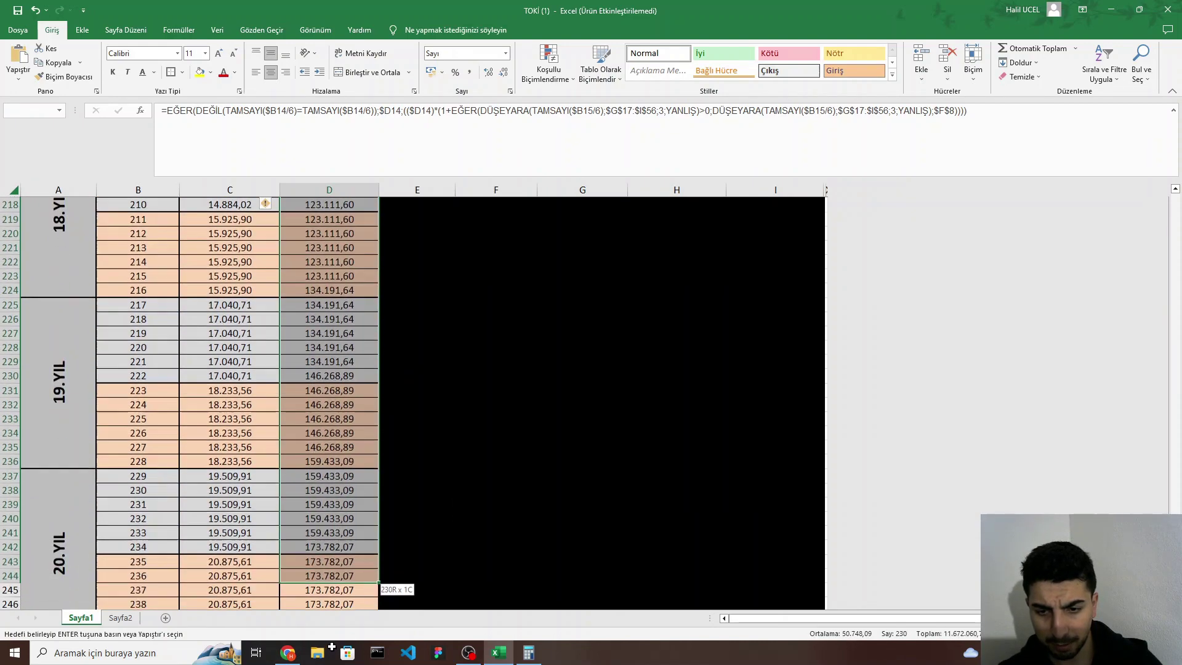
pyautogui.moveTo(330, 662); pyautogui.dragTo(344, 564)
pyautogui.rightClick(344, 564)
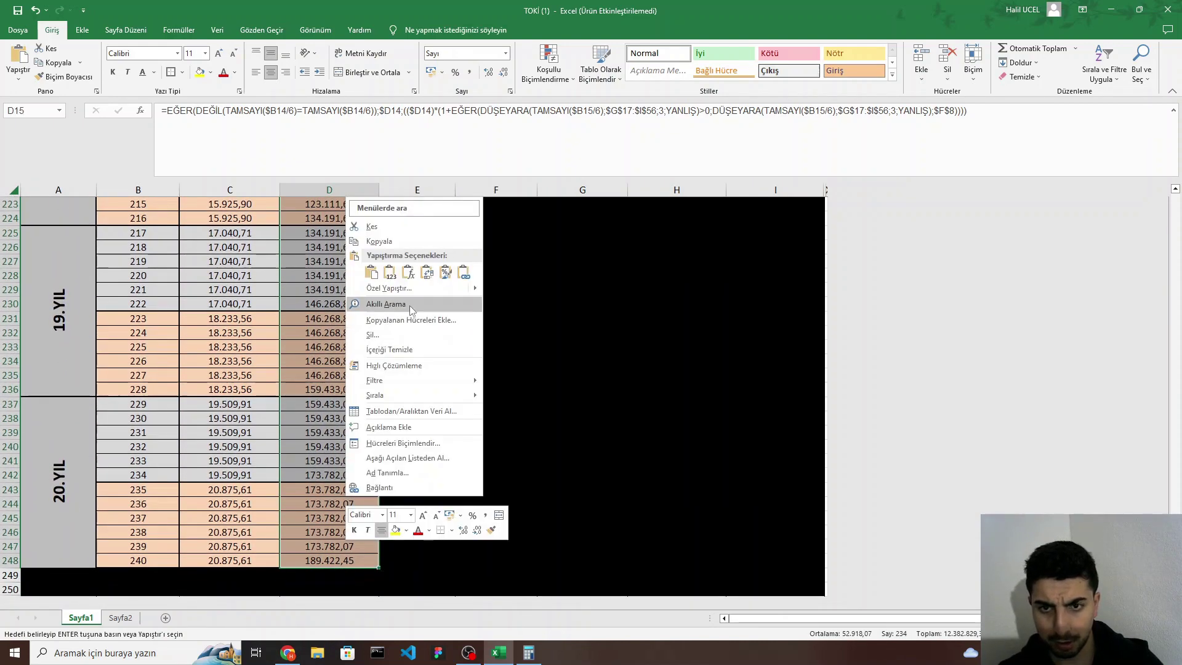
pyautogui.click(413, 271)
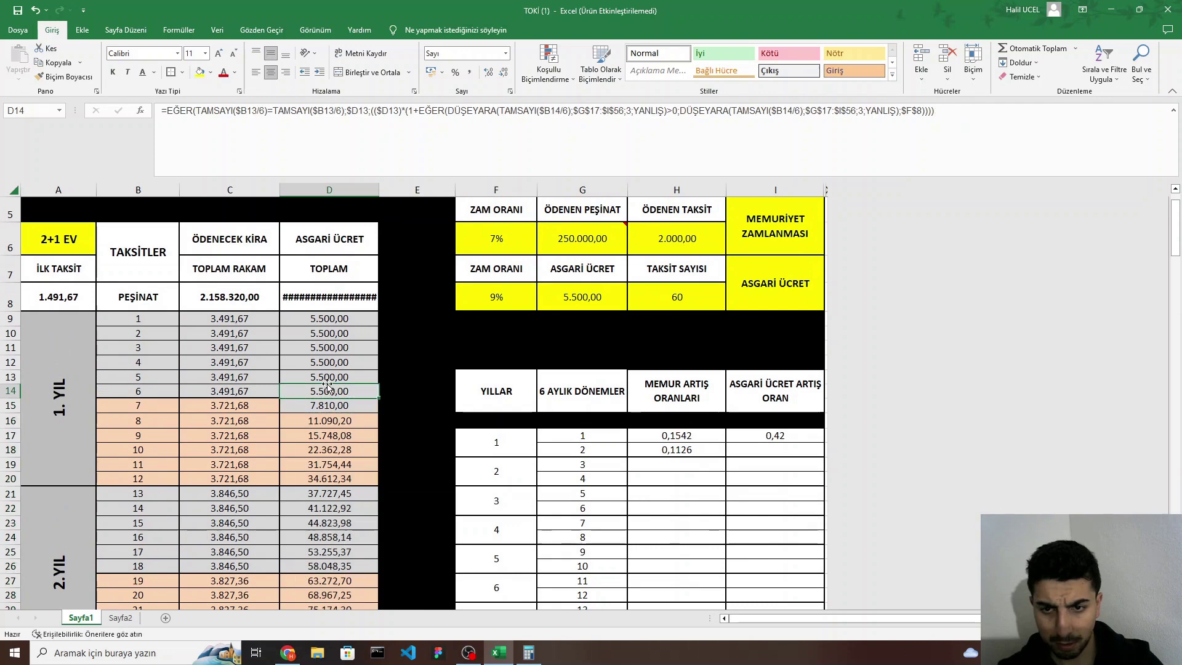
pyautogui.click(345, 346)
pyautogui.click(335, 422)
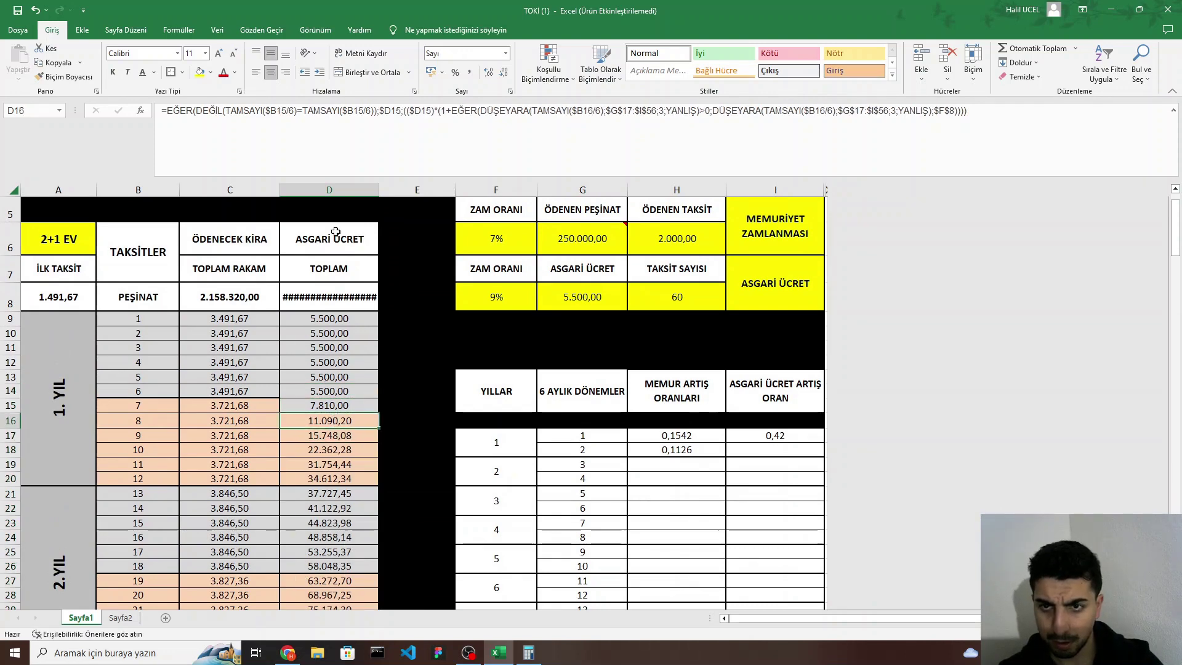
pyautogui.click(301, 132)
pyautogui.press('Escape')
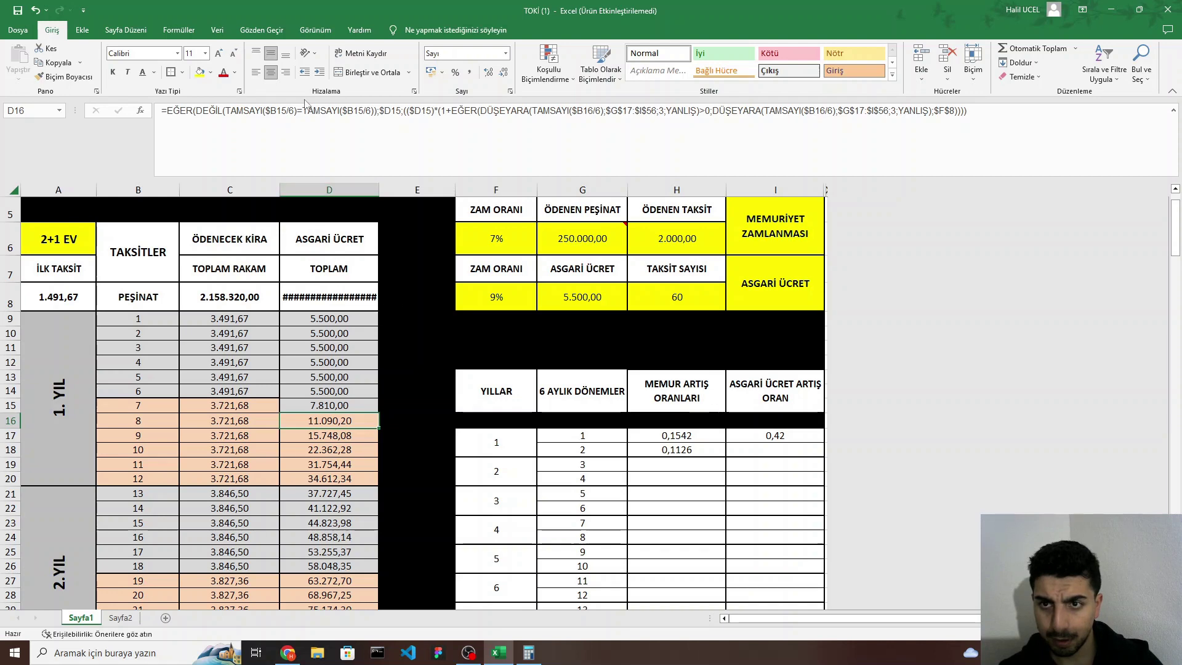
pyautogui.hotkey('ctrl', 'z')
pyautogui.hotkey('ctrl', 'z')
# - Redo the last change, compare the D10, D11 and D13 formulas, and start editing D14
pyautogui.click(333, 334)
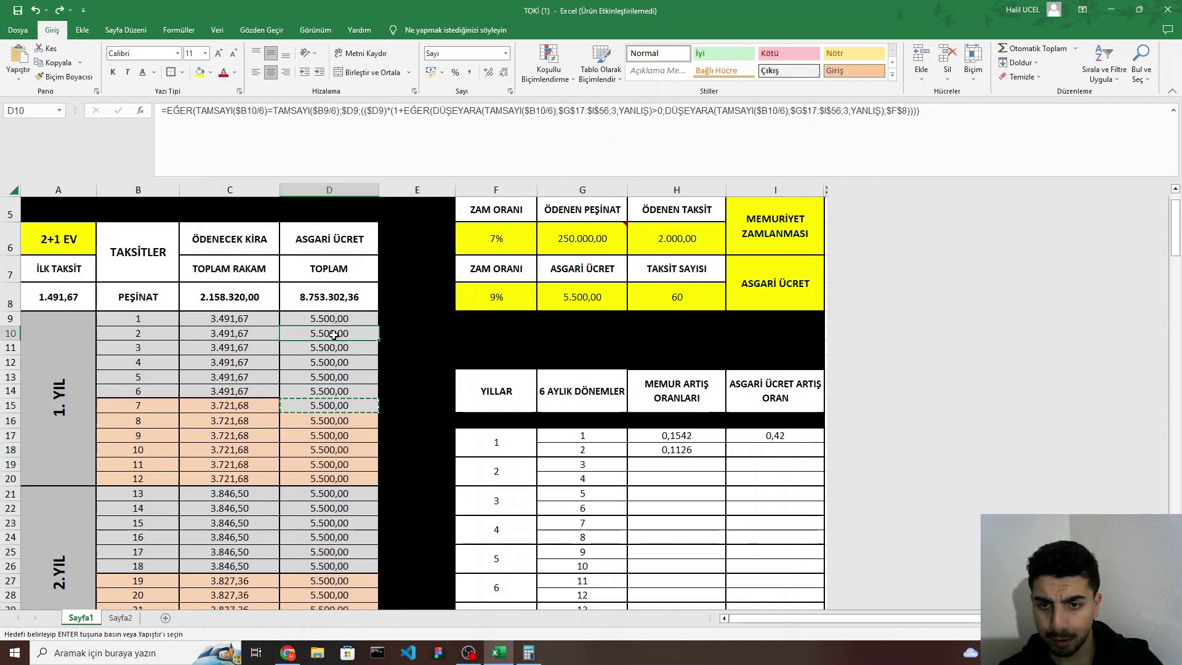
pyautogui.hotkey('ctrl', 'y')
pyautogui.click(333, 334)
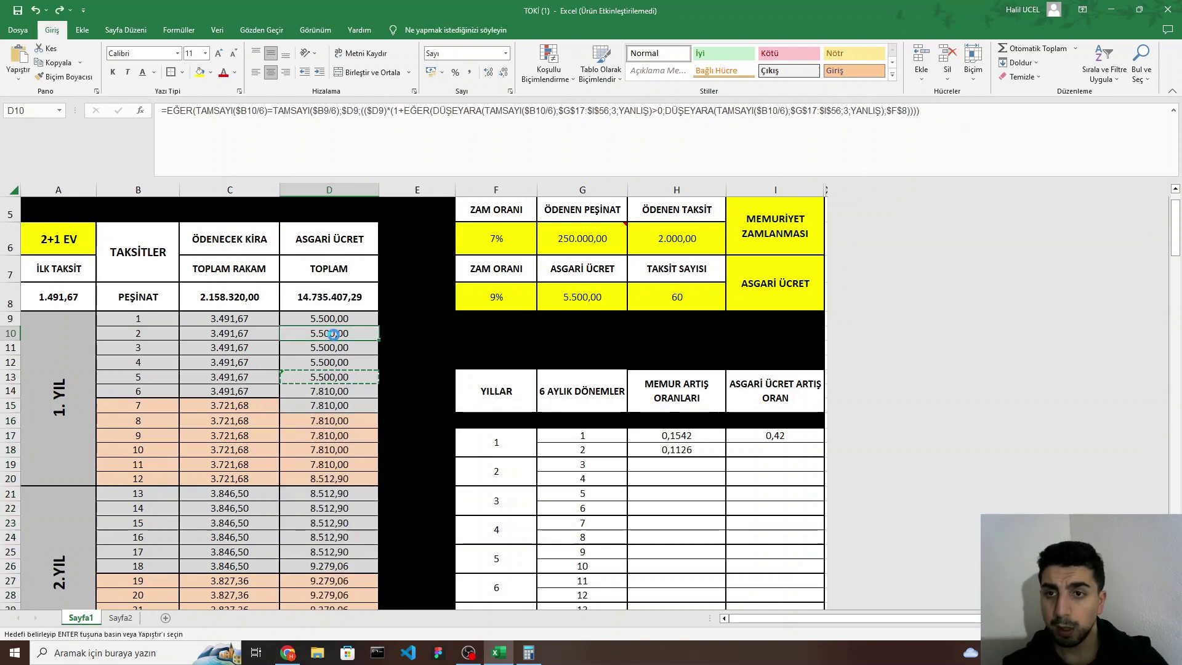
pyautogui.click(344, 349)
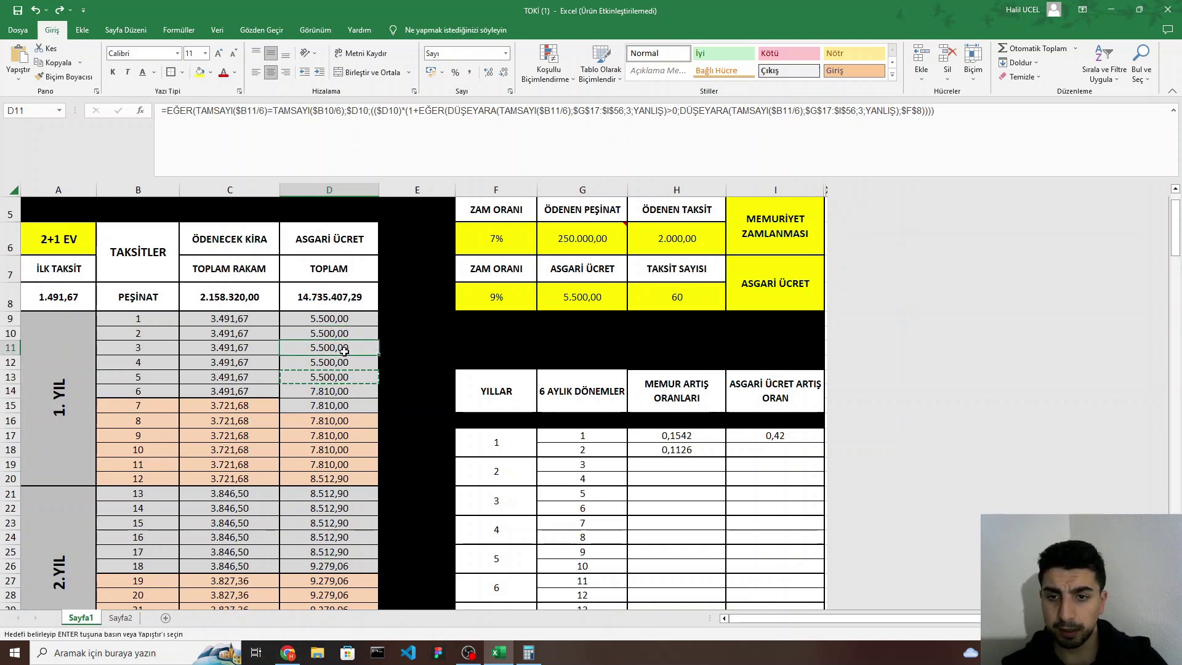
pyautogui.press('Escape')
pyautogui.click(343, 377)
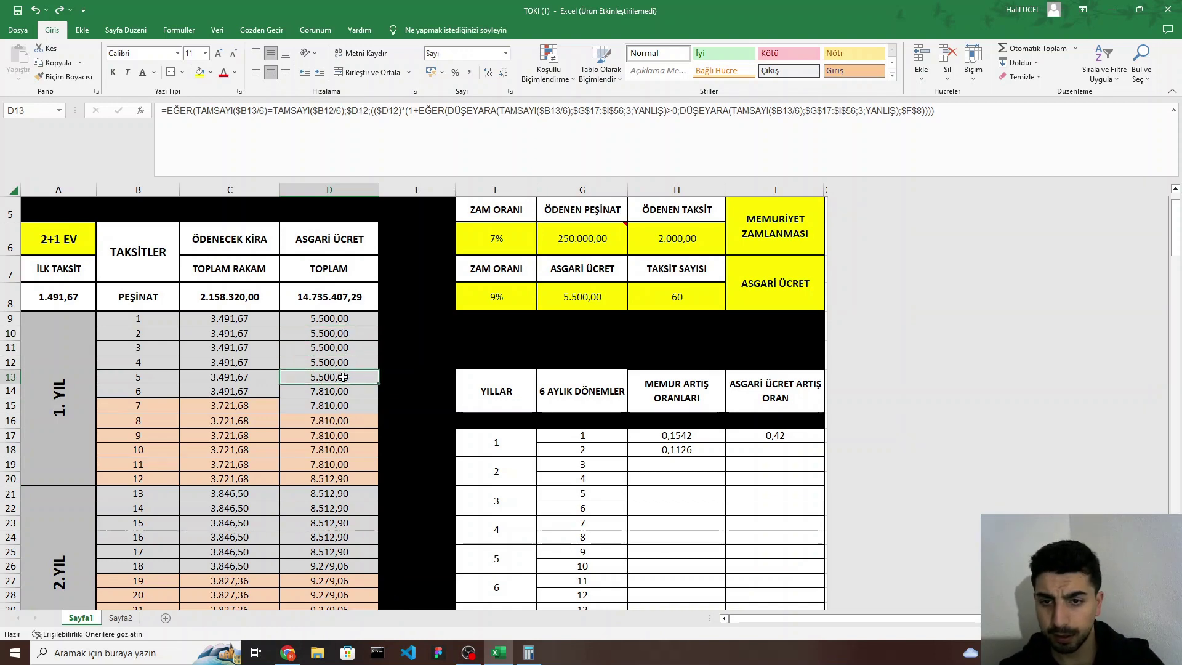
pyautogui.click(348, 345)
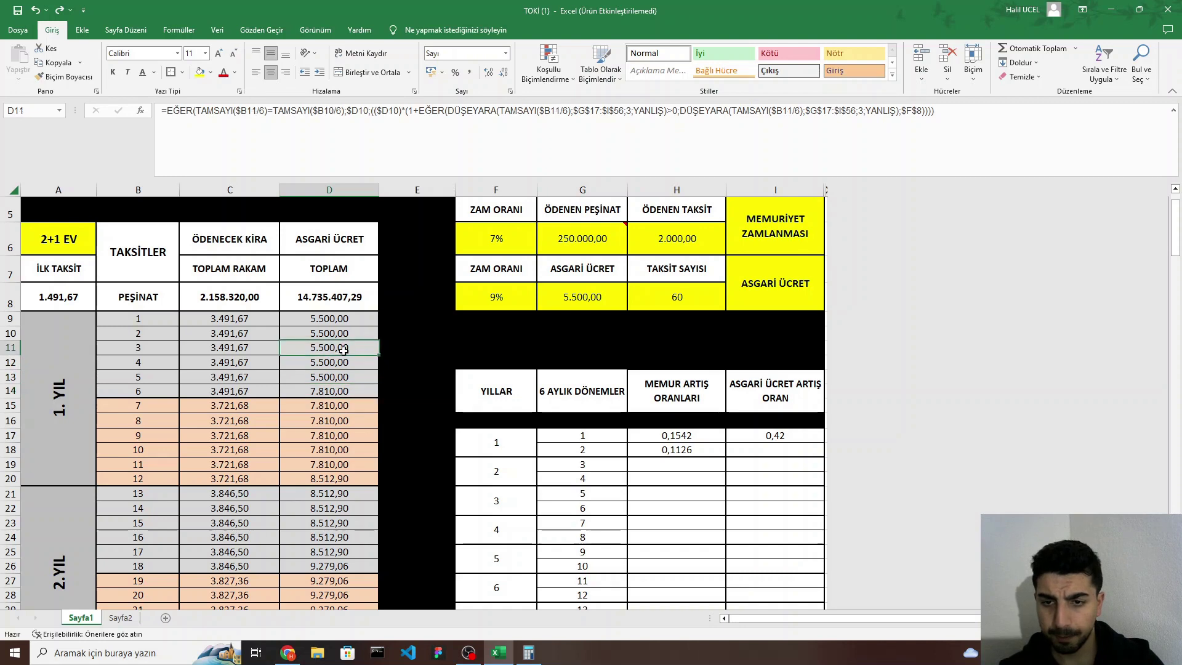
pyautogui.click(341, 388)
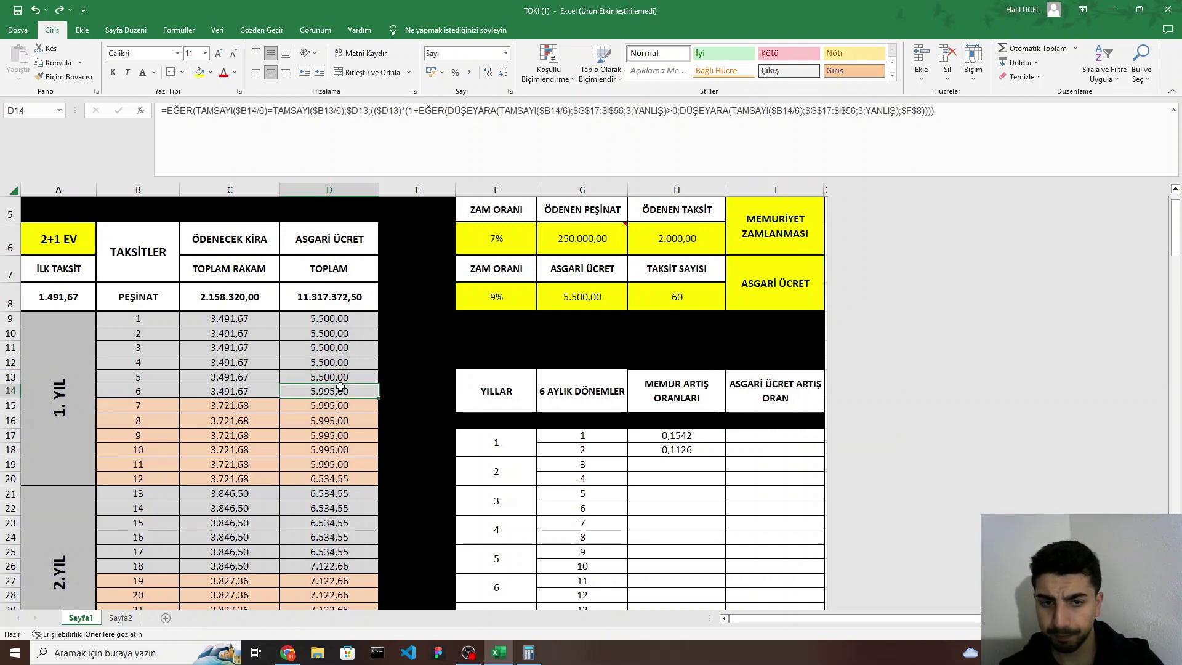
pyautogui.click(347, 125)
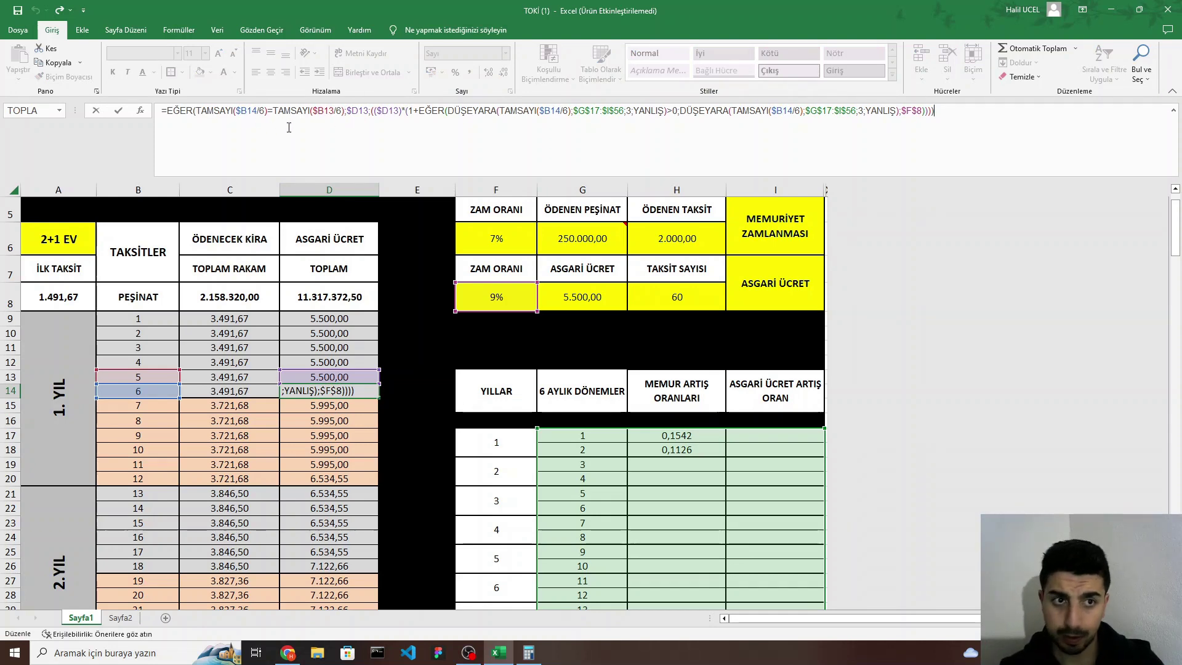
# - Prefix D14's formula with an EĞER(MOD(B13;6)=0; half-year check
pyautogui.hotkey('ctrl', 'Return')
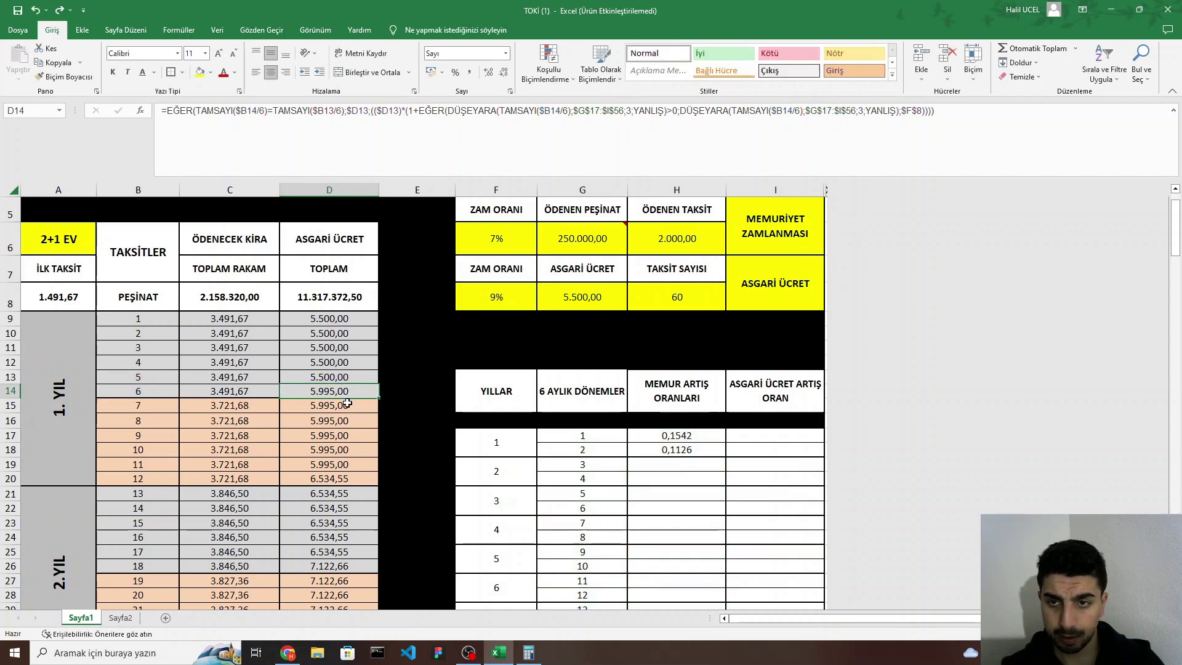
pyautogui.click(306, 145)
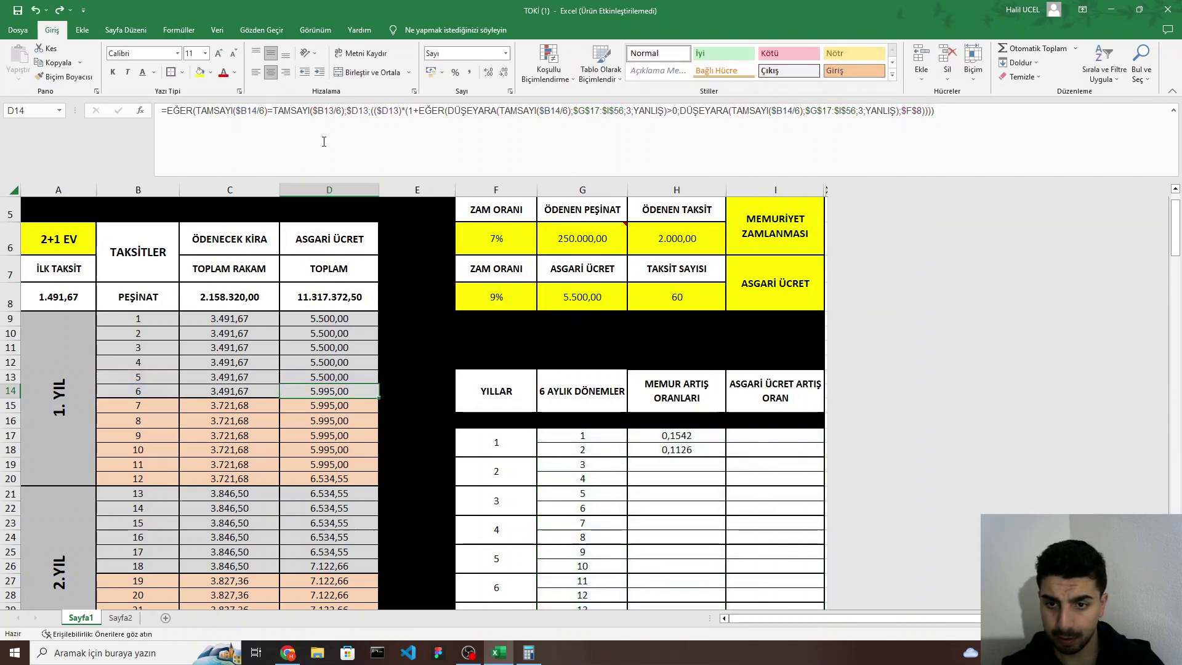
pyautogui.press('Escape')
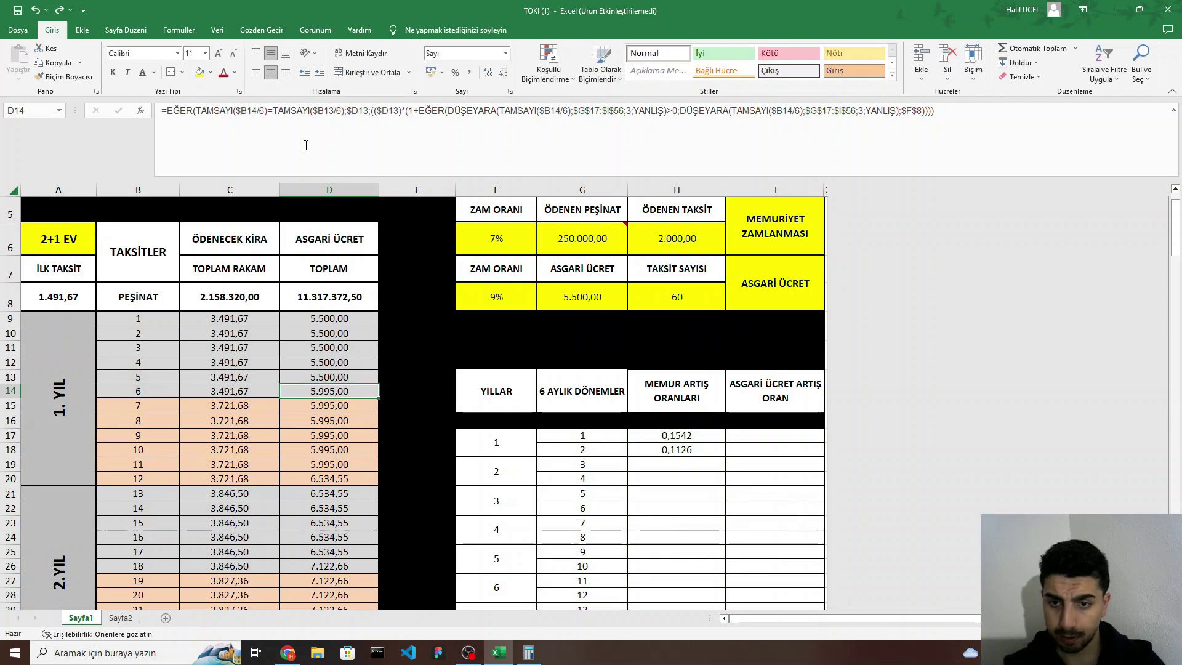
pyautogui.click(167, 111)
pyautogui.write('EĞER(')
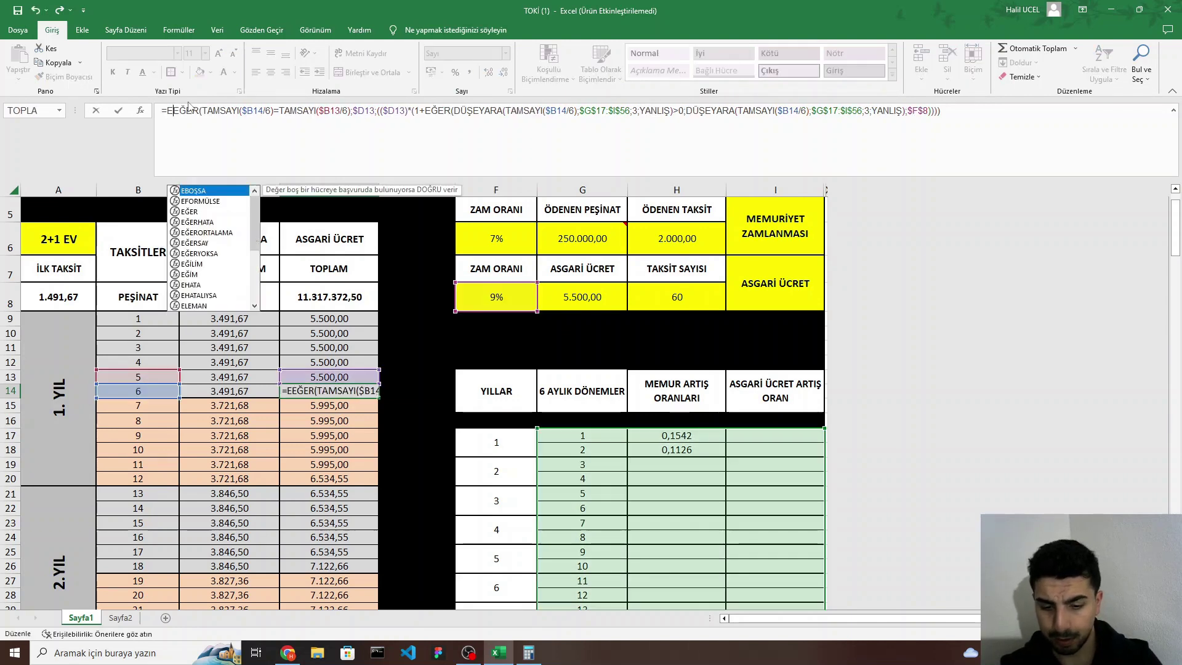
pyautogui.write('MOD(')
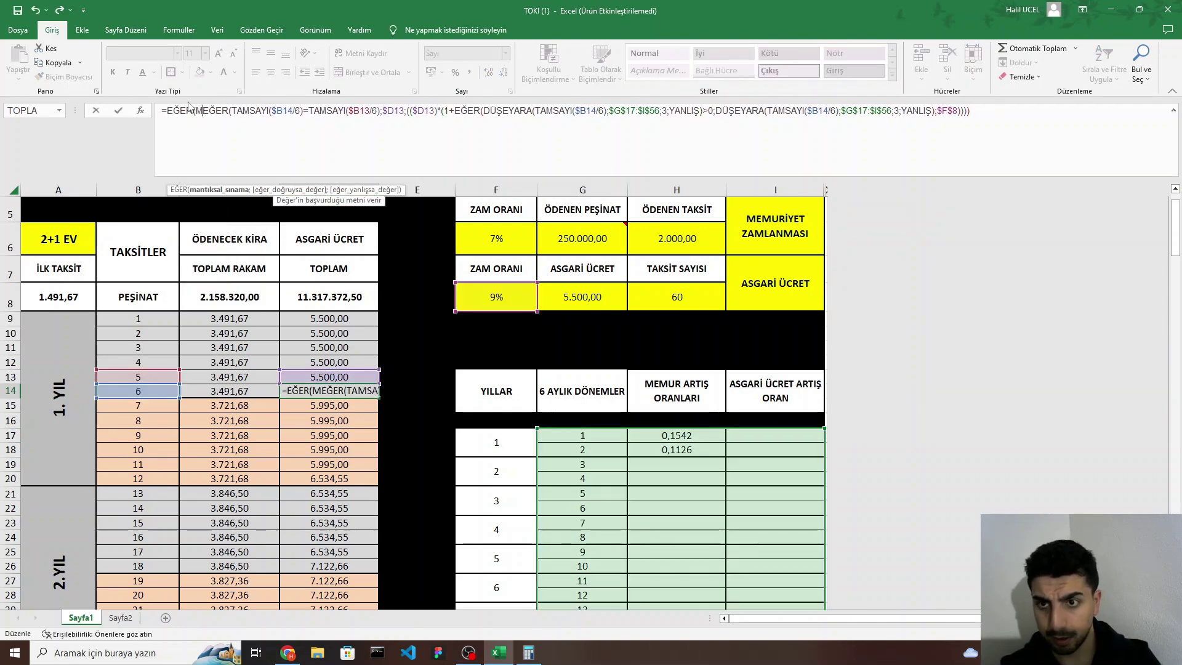
pyautogui.click(148, 374)
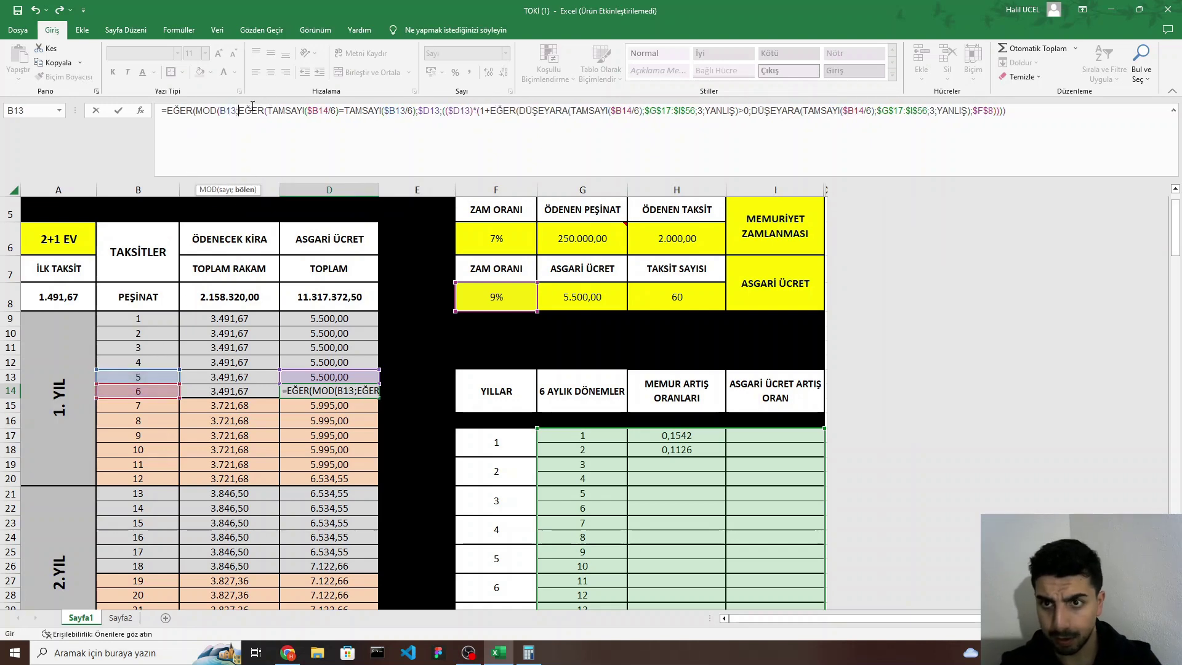
pyautogui.write(';6)')
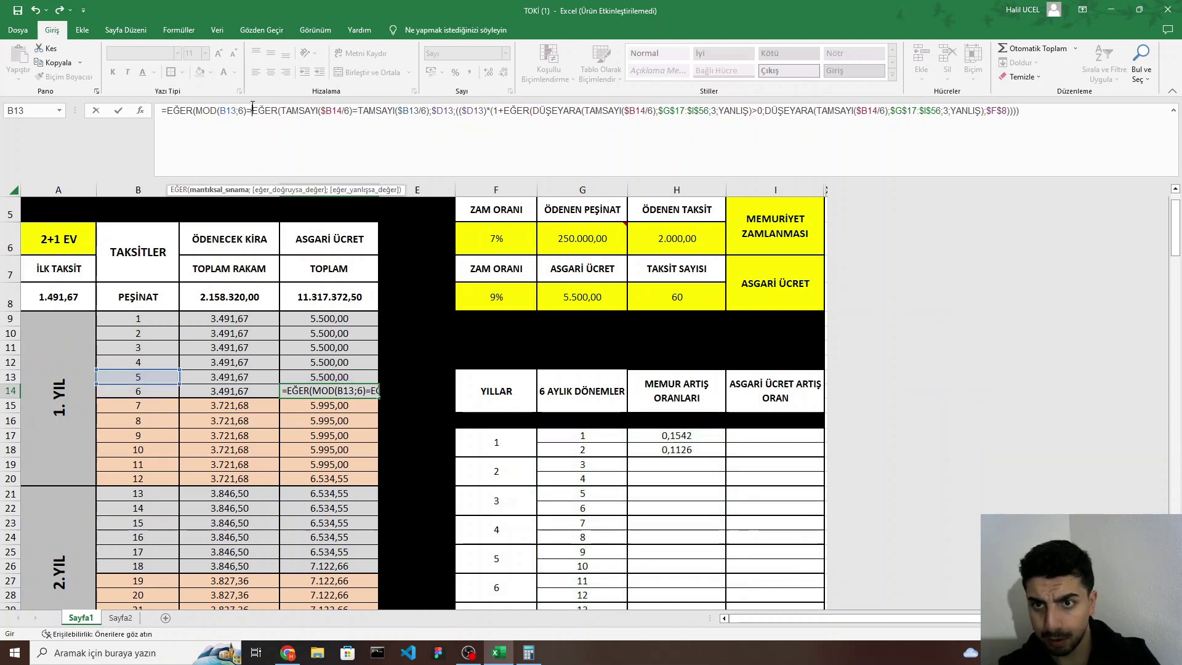
pyautogui.write('=0;')
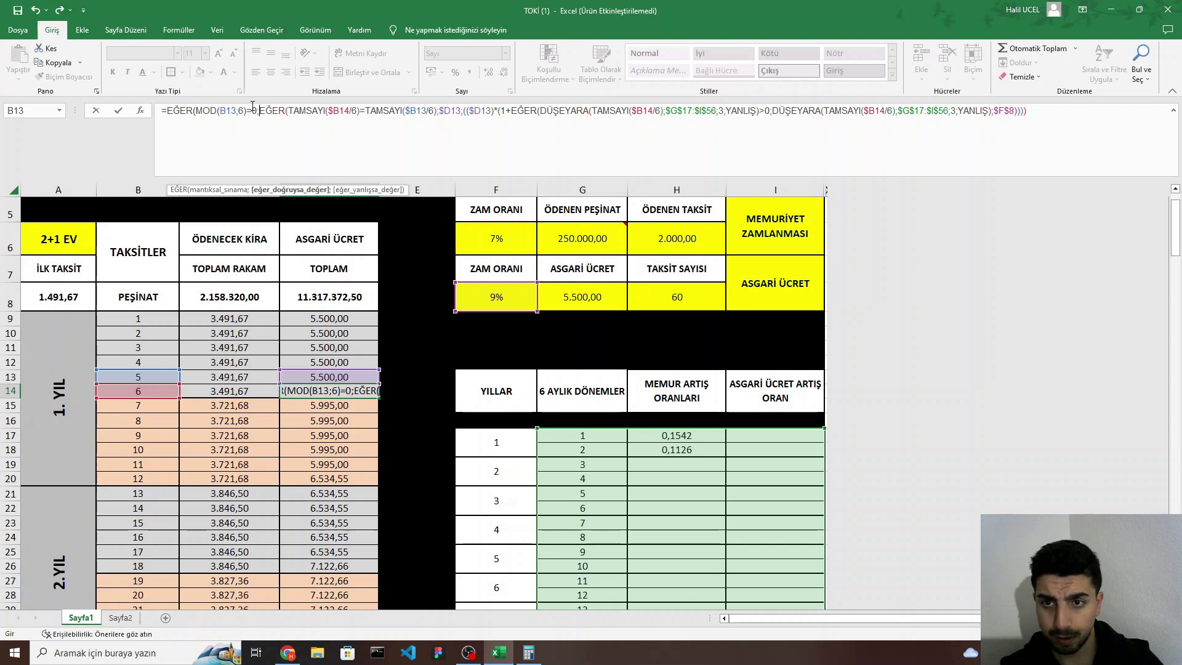
# - Close the new EĞER with D13 as its else value and accept Excel's correction
pyautogui.click(1044, 114)
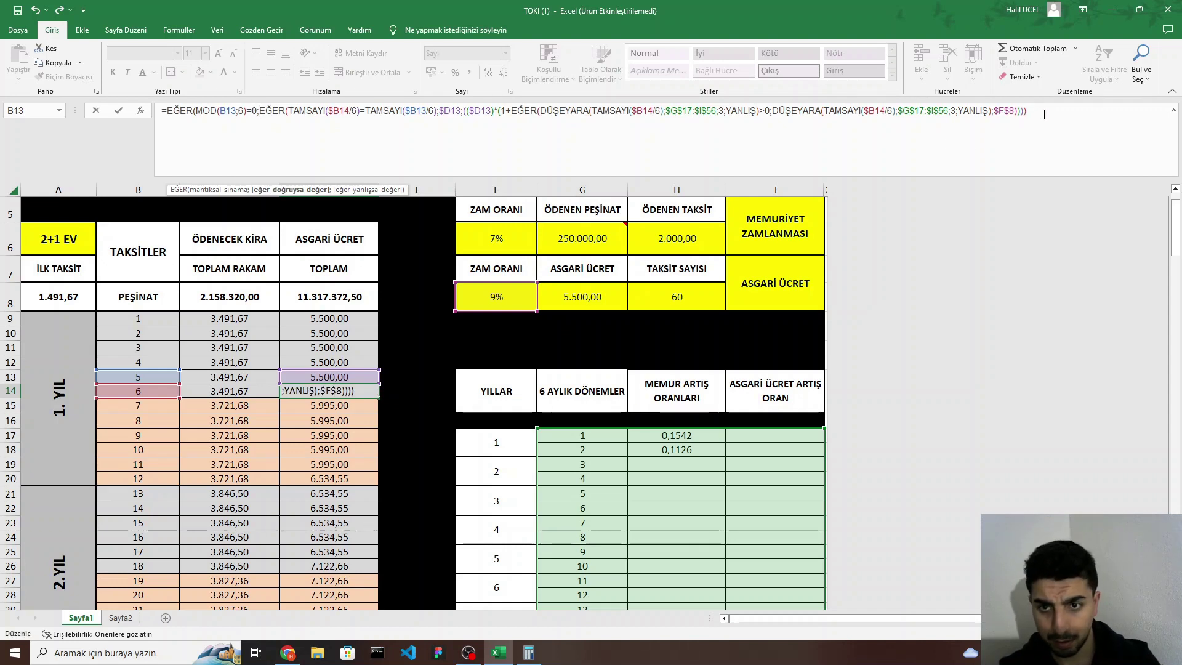
pyautogui.write(';')
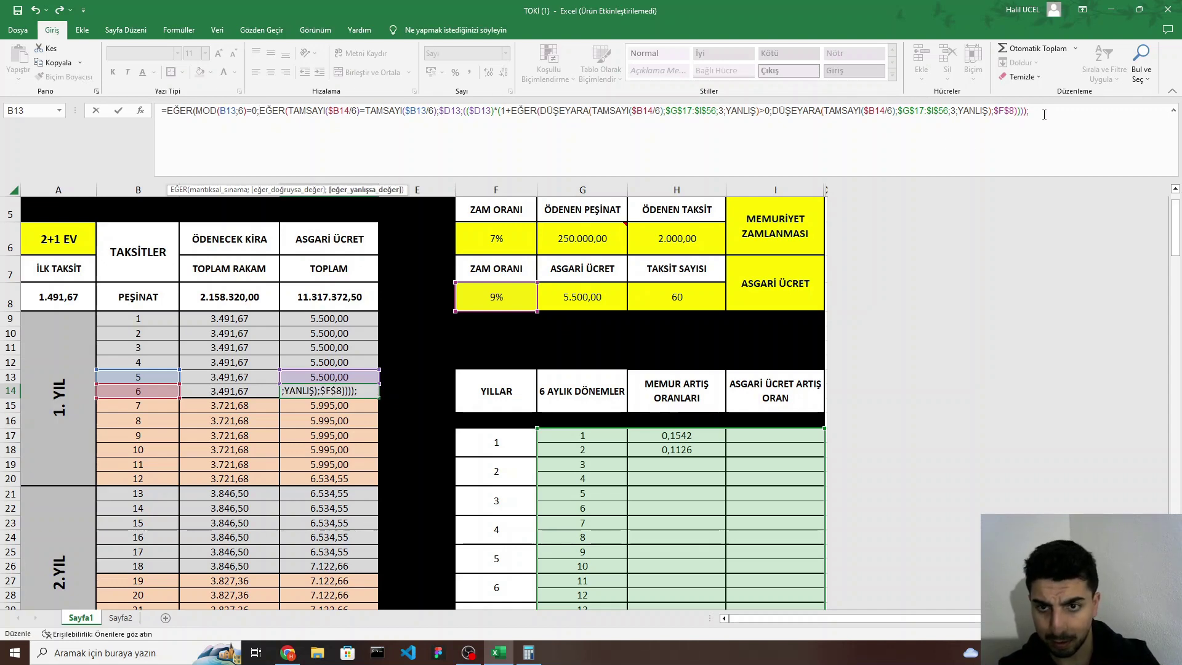
pyautogui.write('F')
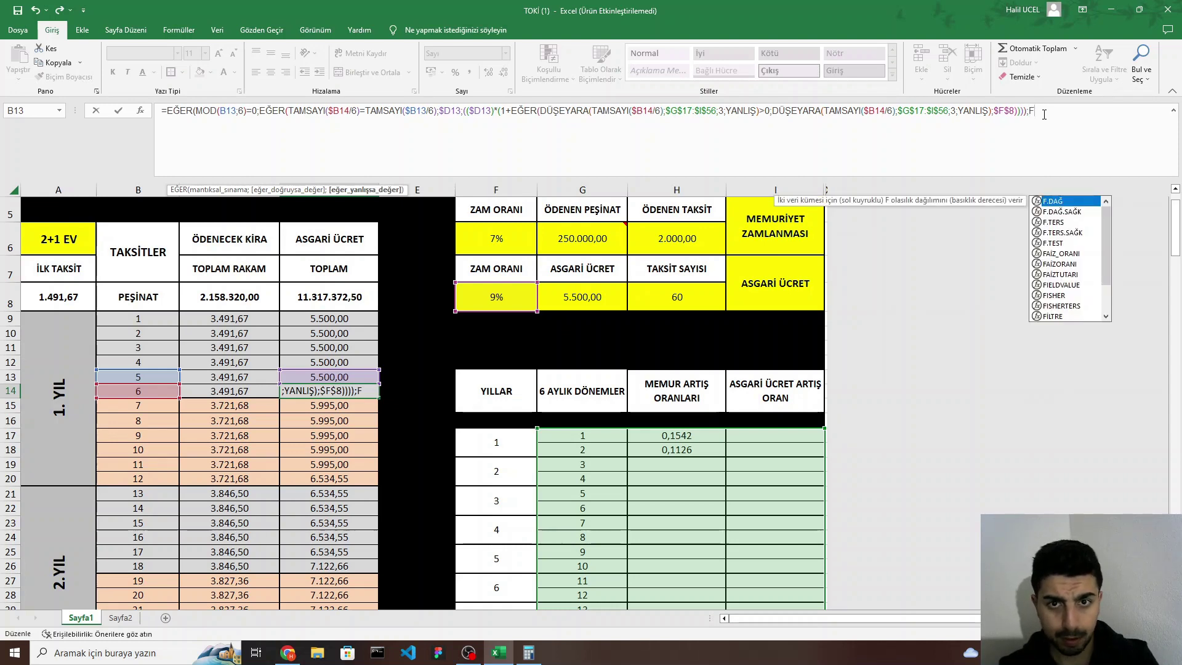
pyautogui.press('BackSpace')
pyautogui.write('D13')
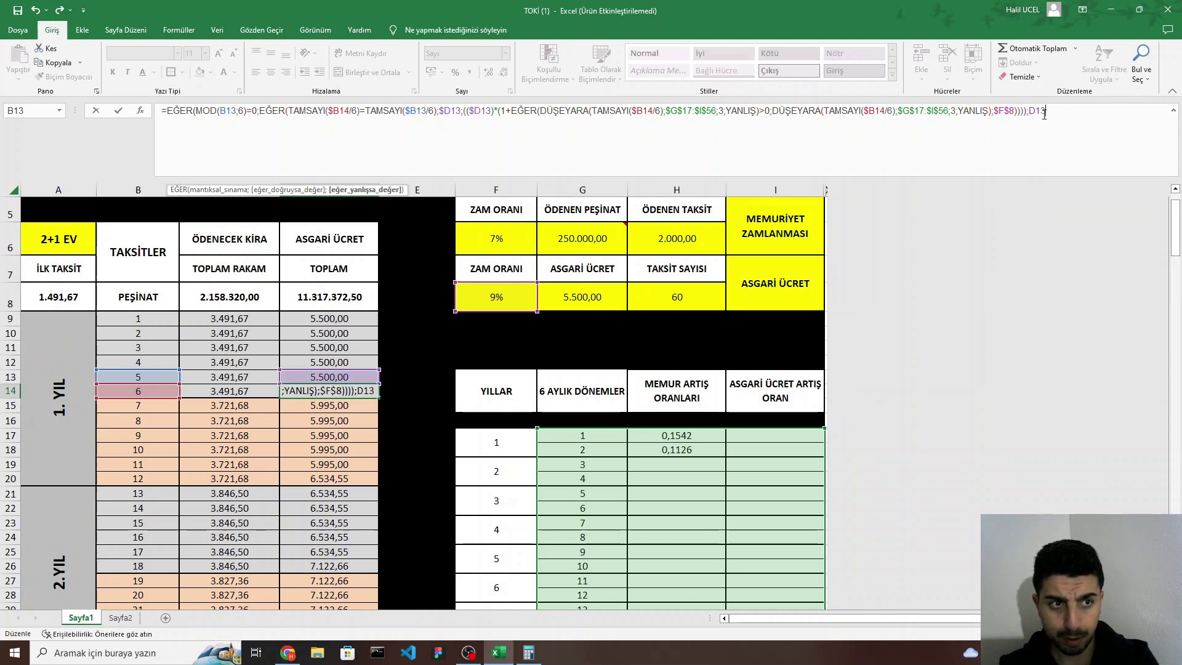
pyautogui.press('F4')
pyautogui.press('F4')
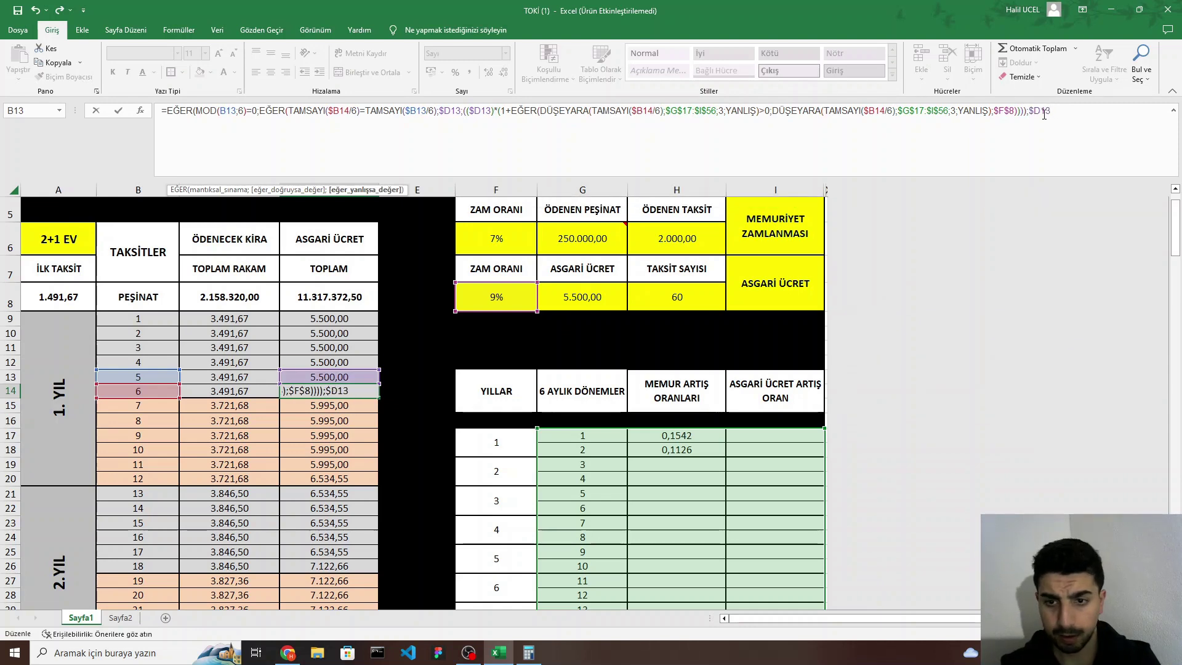
pyautogui.press('Return')
pyautogui.press('Return')
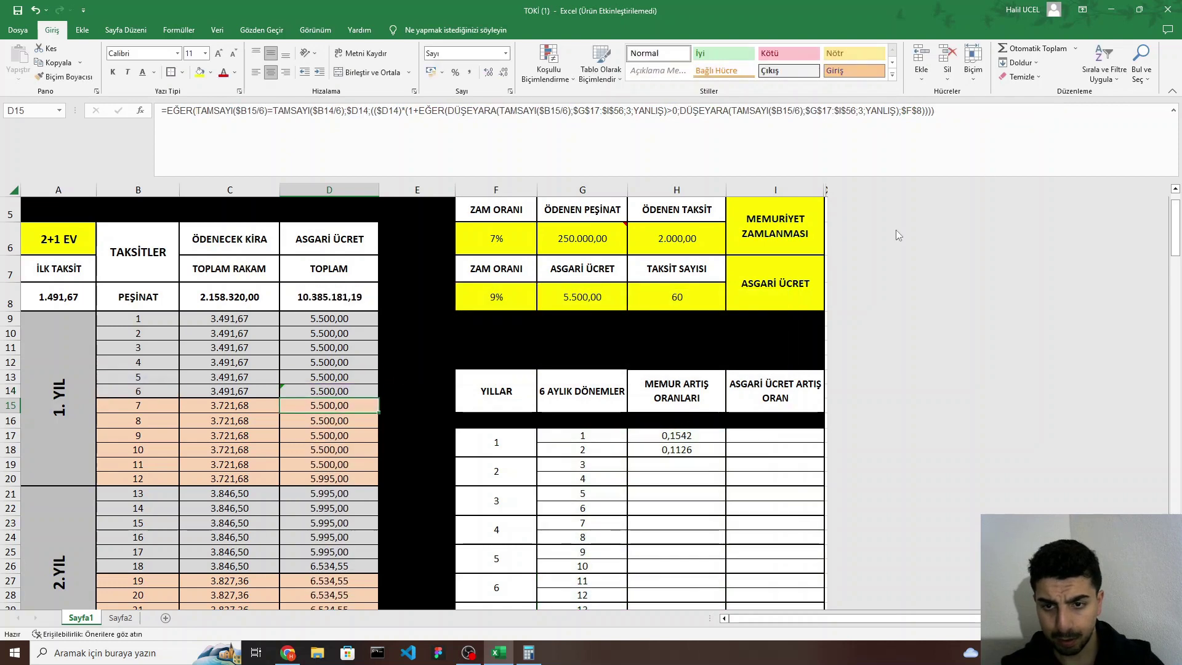
pyautogui.click(360, 380)
# - Copy D14's formula into D15
pyautogui.click(356, 392)
pyautogui.hotkey('ctrl', 'c')
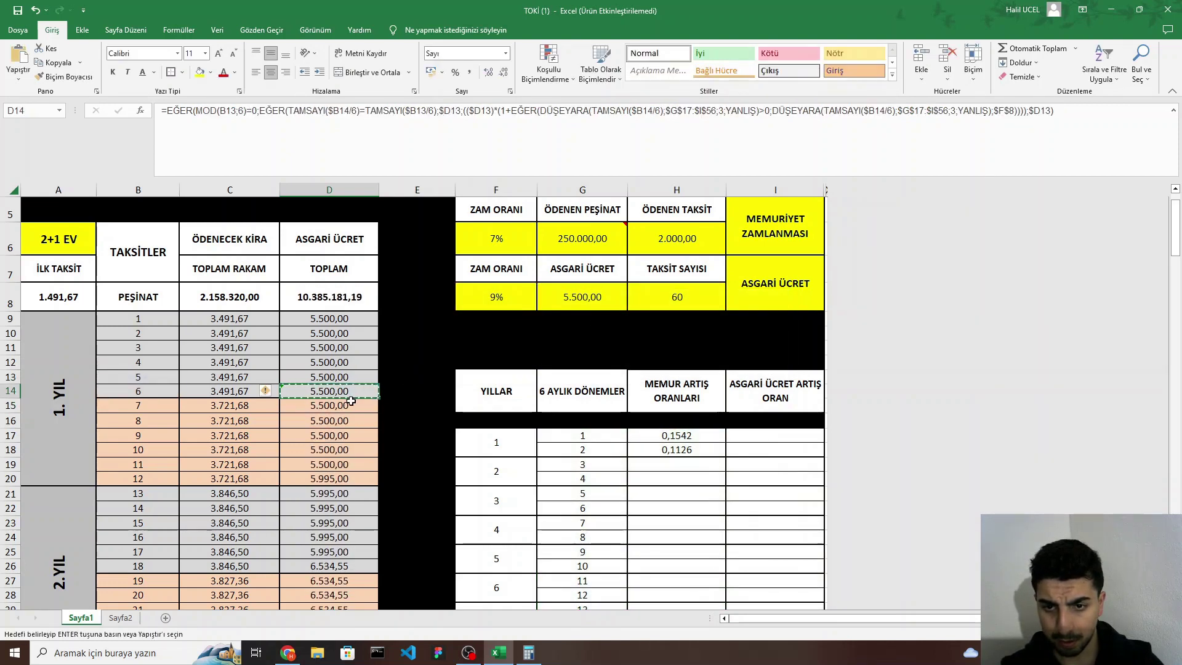
pyautogui.rightClick(347, 405)
pyautogui.click(408, 181)
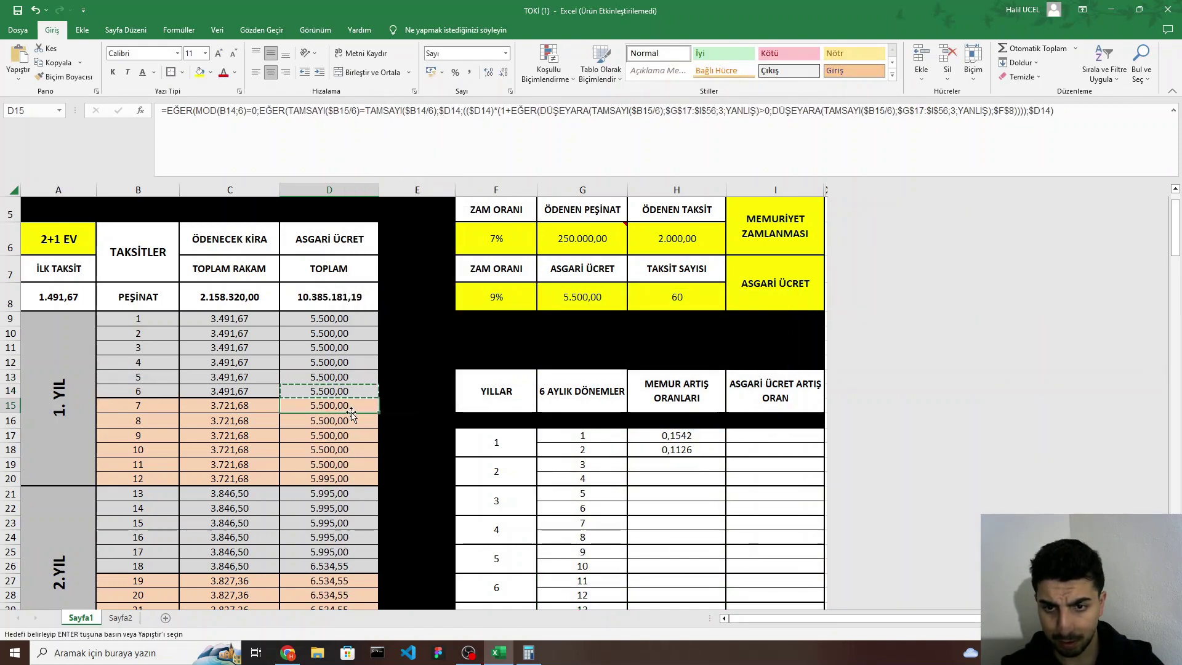
pyautogui.press('Escape')
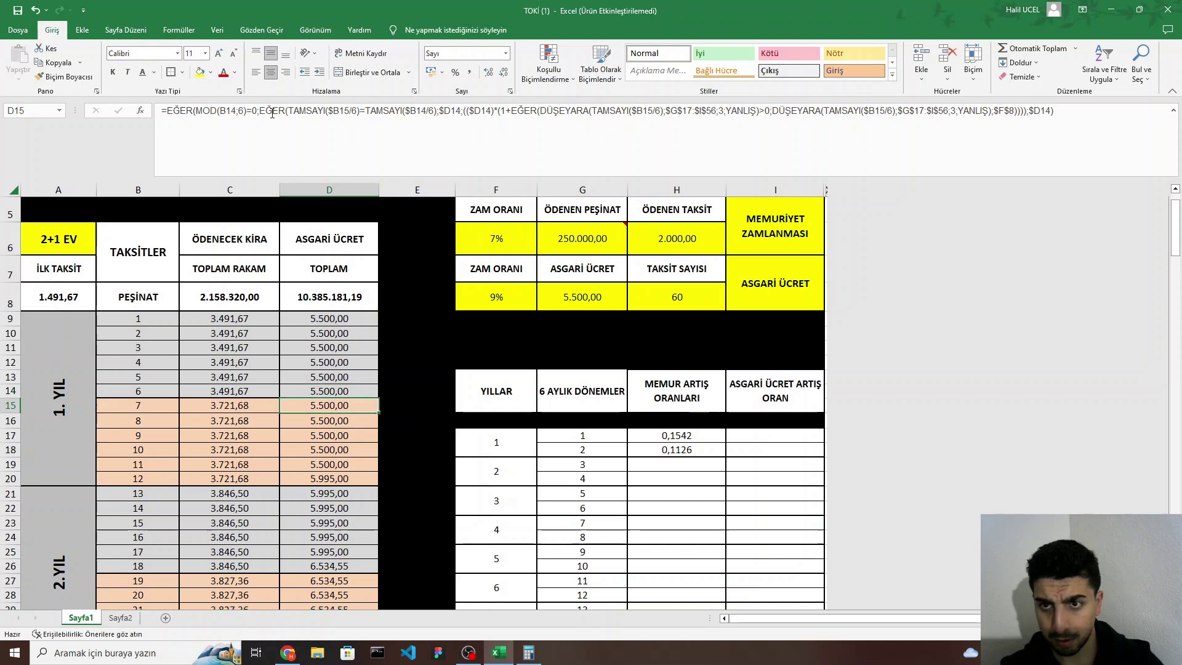
# - Look through D15's MOD and TAMSAYI($B14/6) parts without changing the formula
pyautogui.click(272, 114)
pyautogui.click(234, 110)
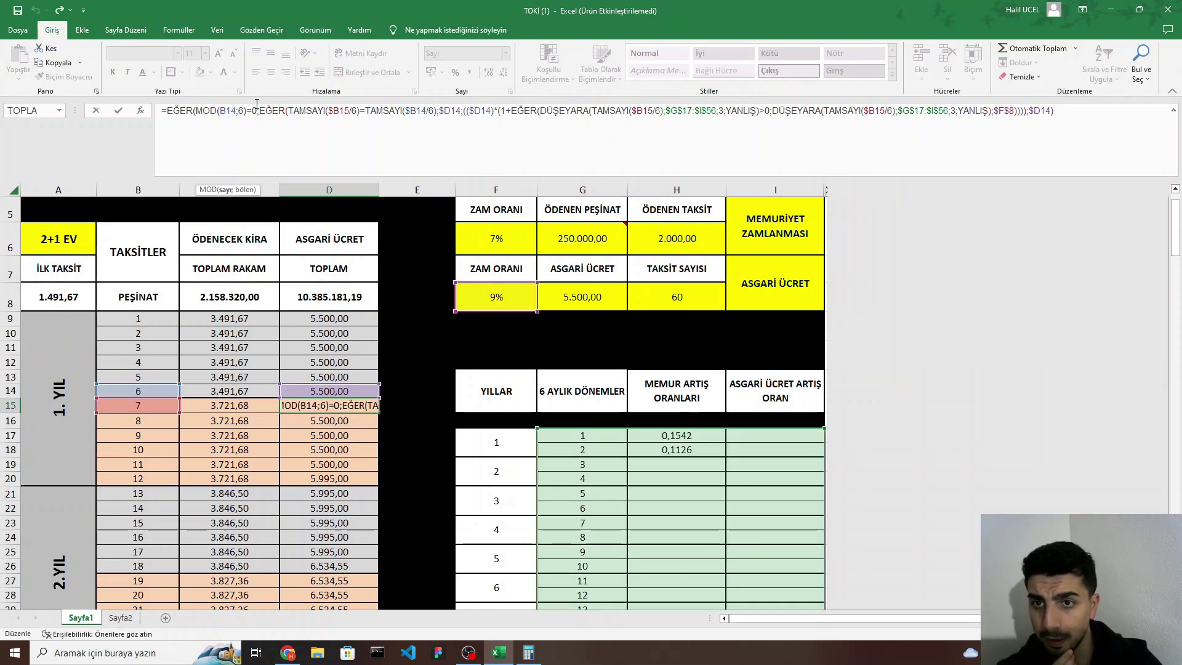
pyautogui.click(326, 110)
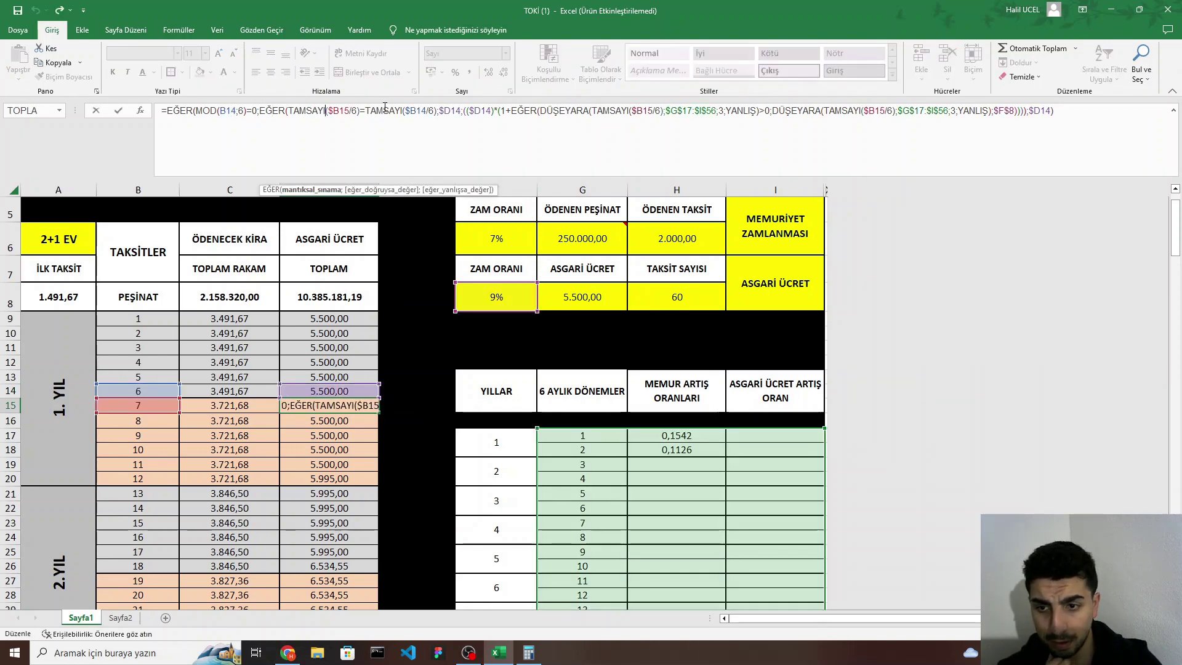
pyautogui.click(418, 110)
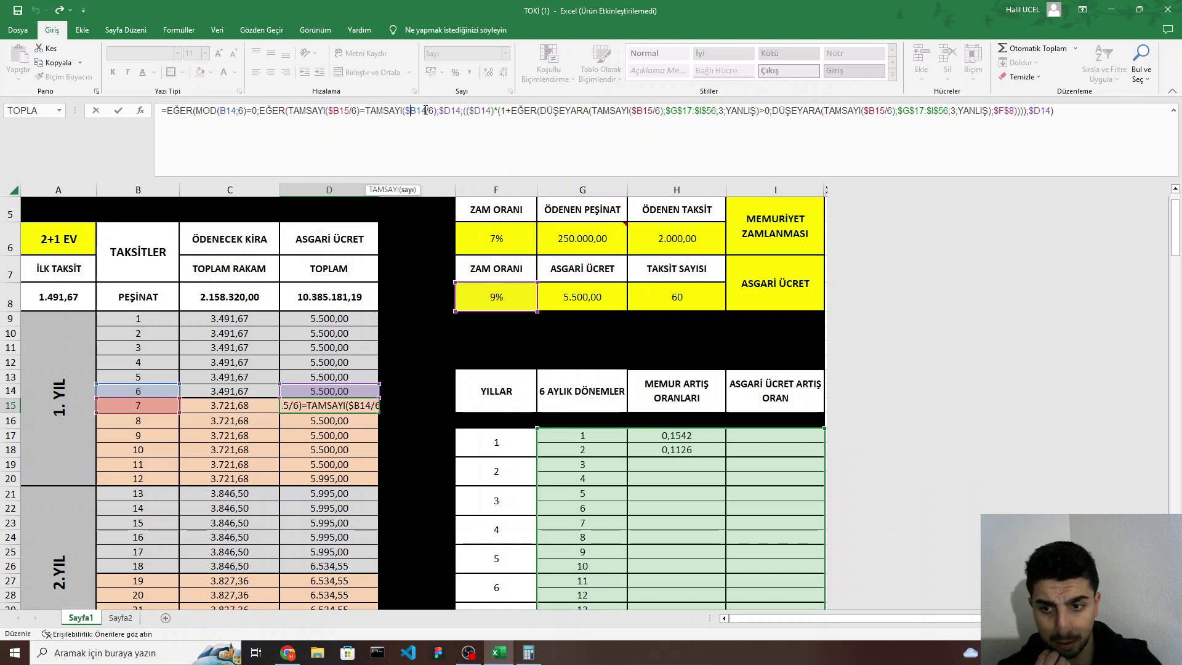
pyautogui.click(440, 110)
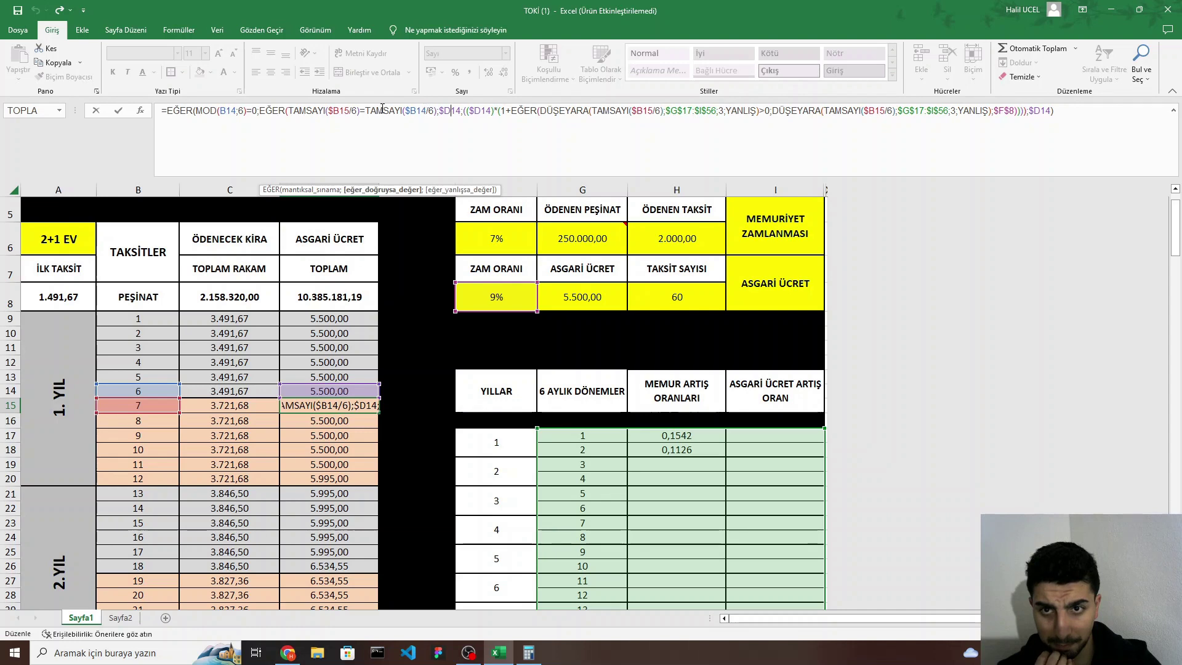
pyautogui.hotkey('ctrl', 'Return')
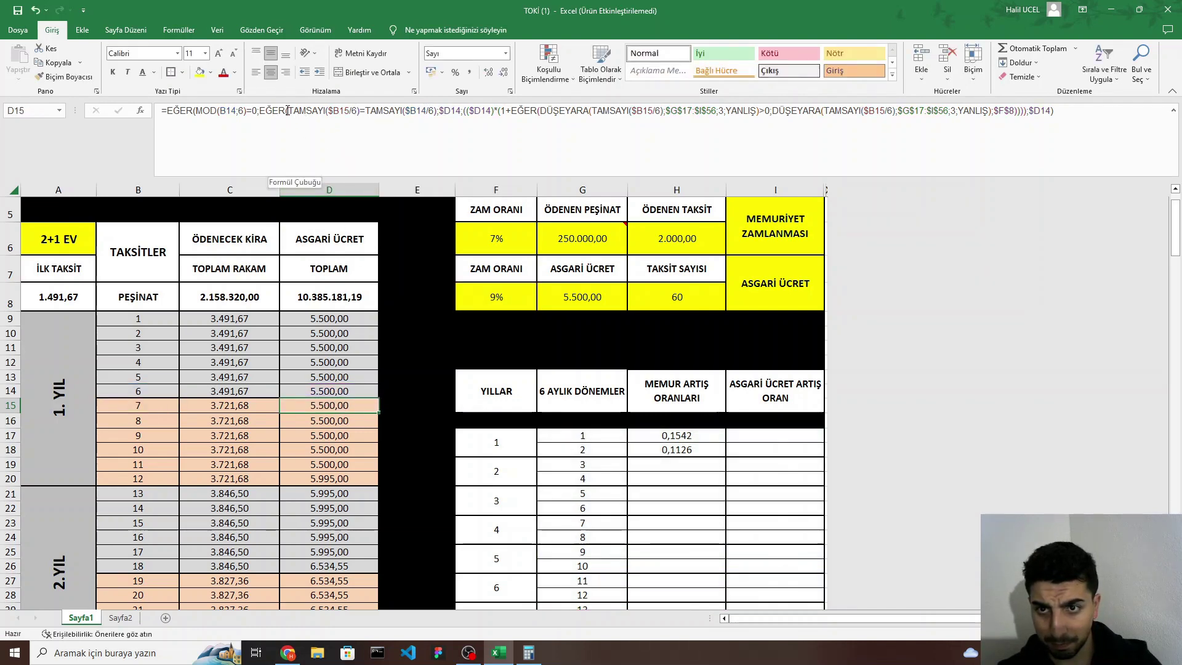
# - Wrap D15's TAMSAYI comparison in DEĞİL( … ) and commit the formula
pyautogui.click(285, 111)
pyautogui.write('DEĞİLS')
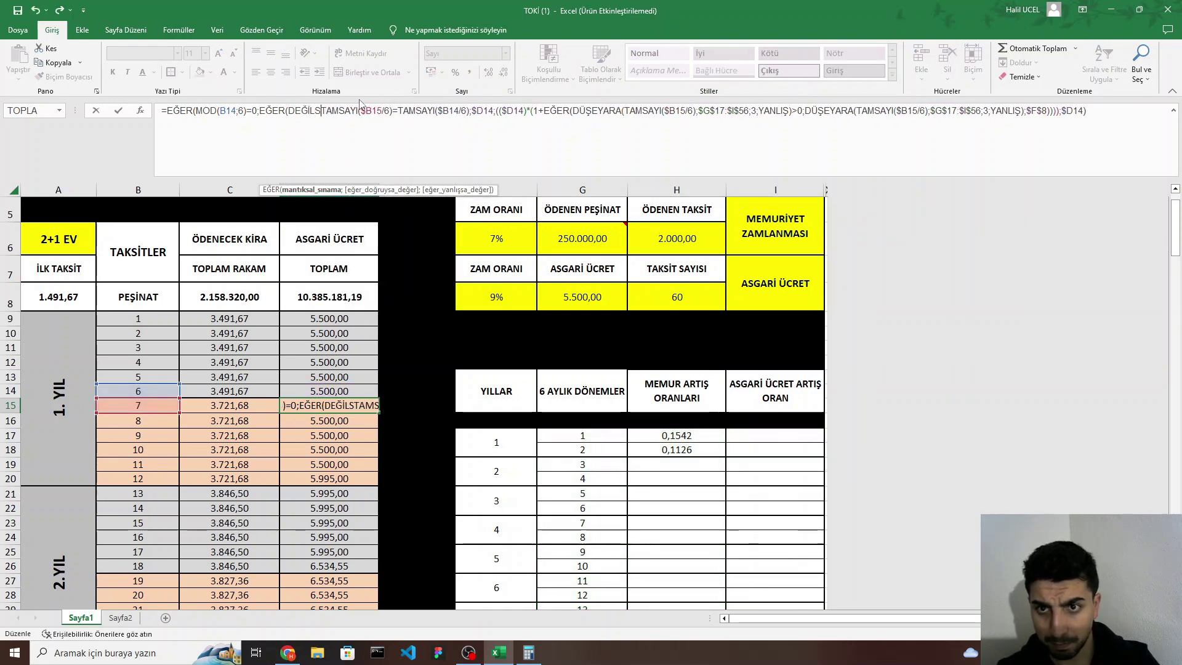
pyautogui.press('BackSpace')
pyautogui.write('(')
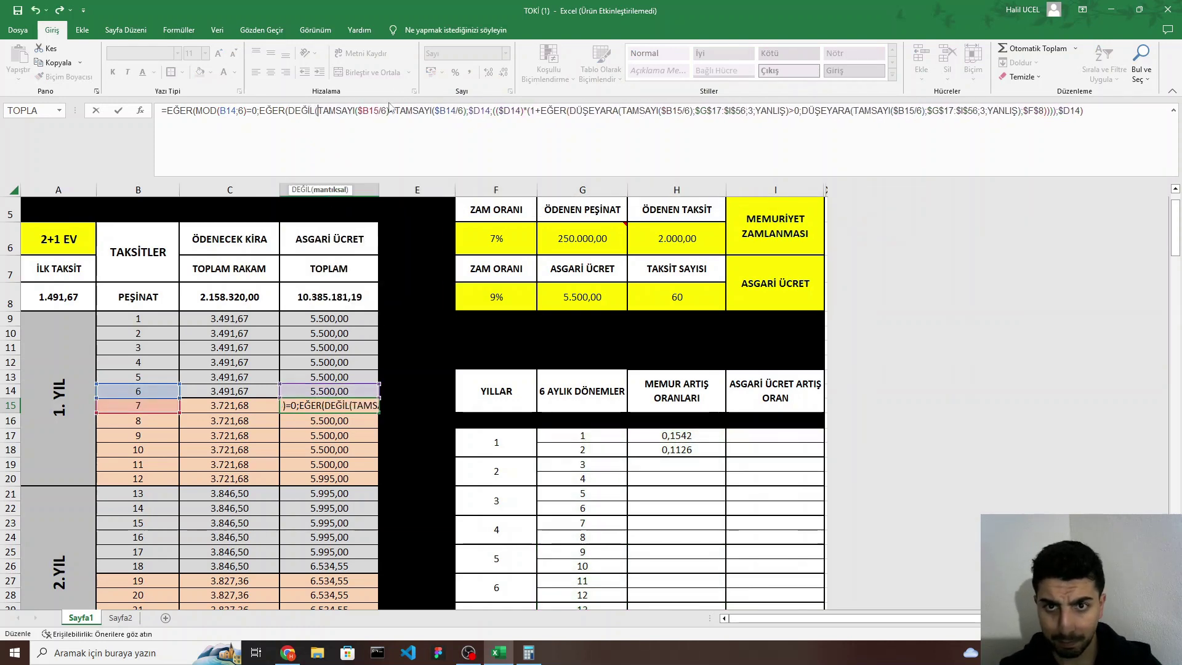
pyautogui.click(466, 110)
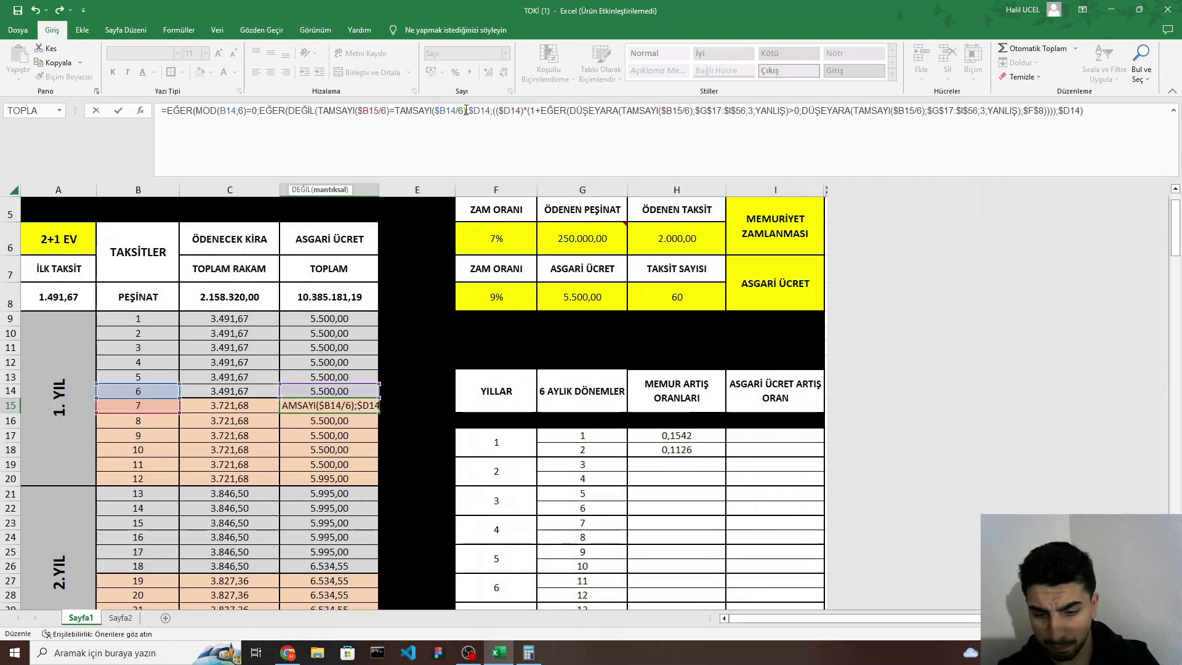
pyautogui.write(')')
pyautogui.press('Return')
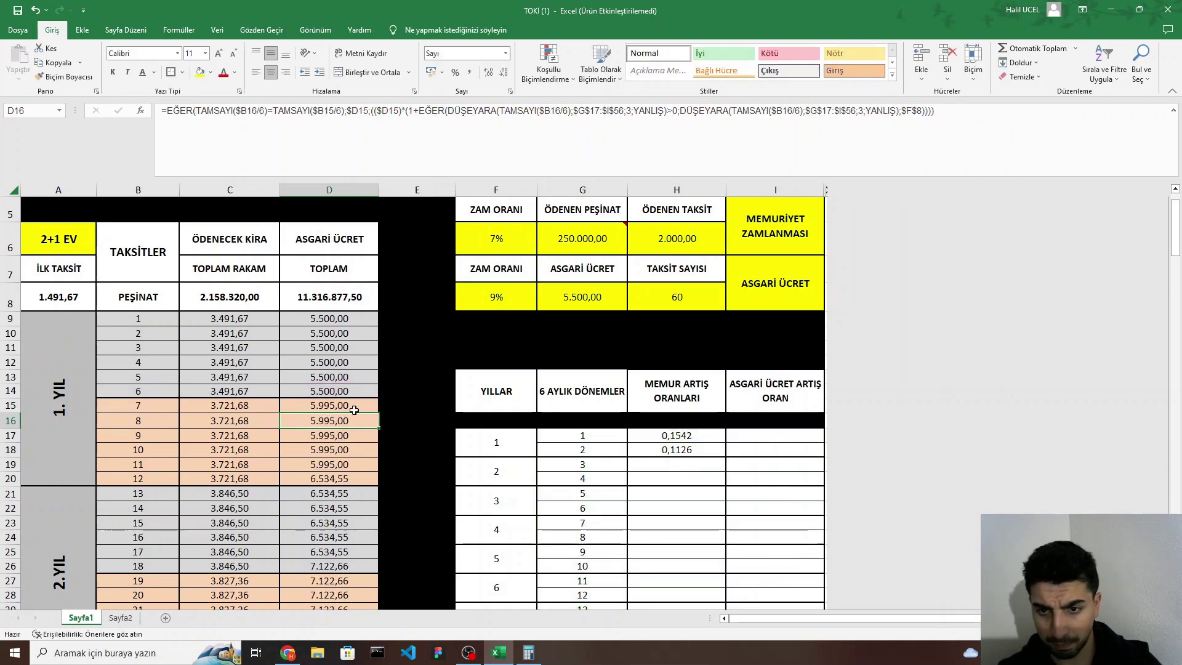
pyautogui.click(354, 410)
# - Copy the D15 formula and paste it into D16:D25 as a first pass
pyautogui.hotkey('ctrl', 'c')
pyautogui.moveTo(354, 410); pyautogui.dragTo(339, 555)
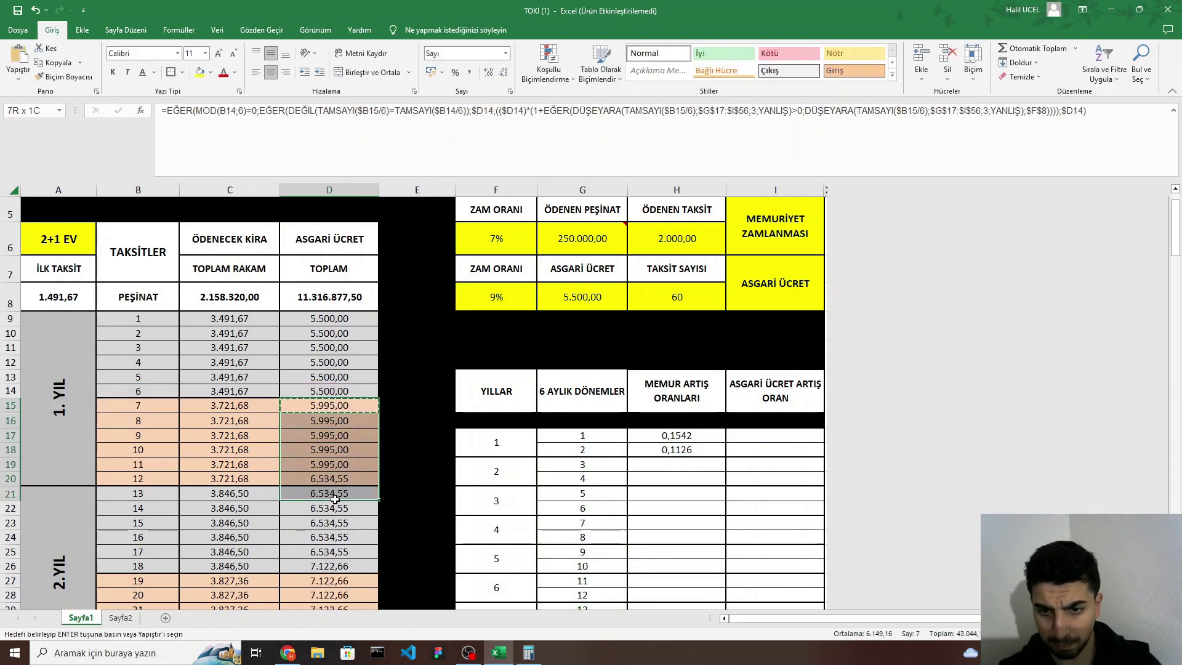
pyautogui.rightClick(340, 554)
pyautogui.click(410, 308)
pyautogui.moveTo(335, 420); pyautogui.dragTo(335, 438)
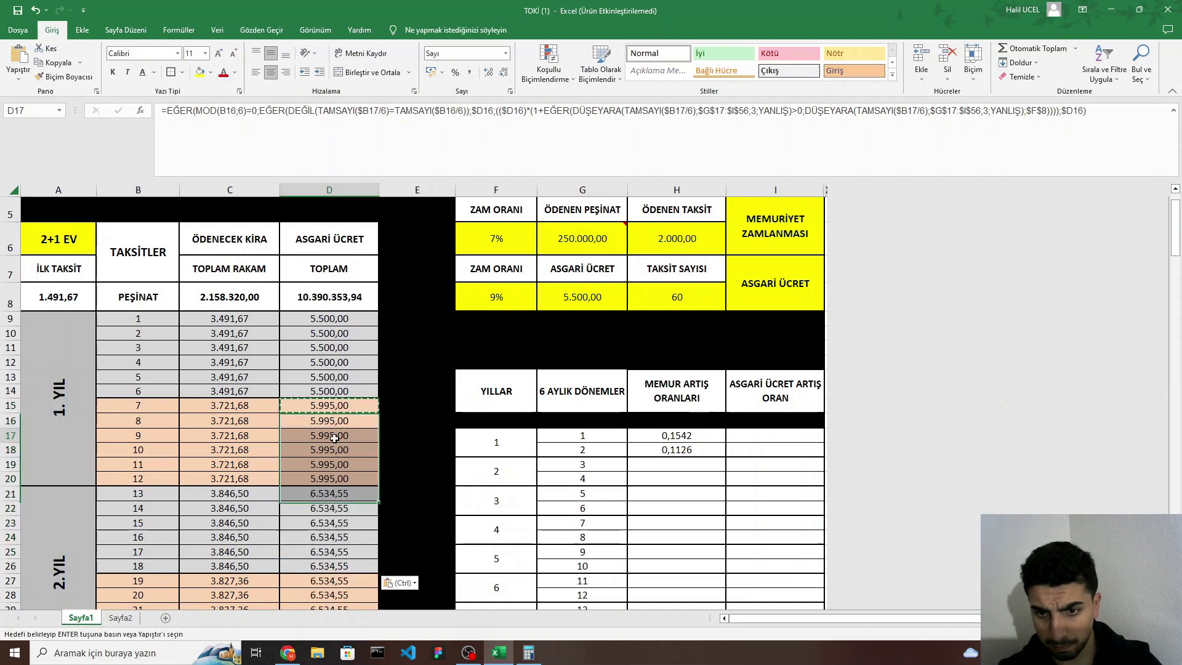
pyautogui.click(334, 438)
pyautogui.press('Escape')
pyautogui.click(340, 404)
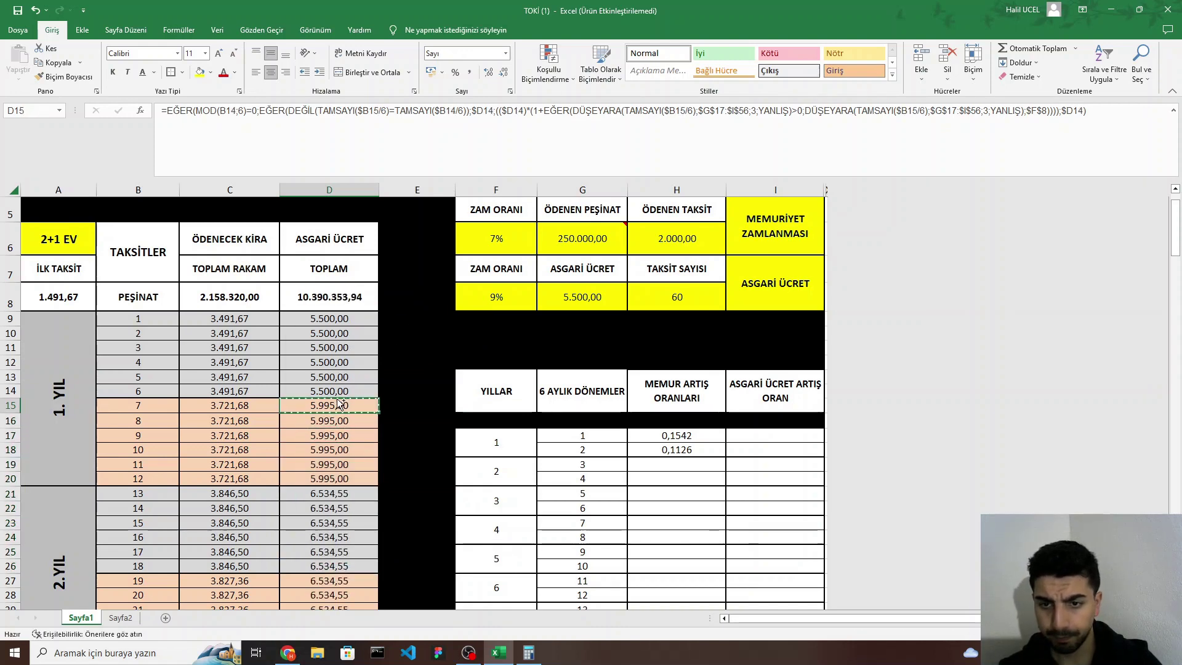
pyautogui.press('Escape')
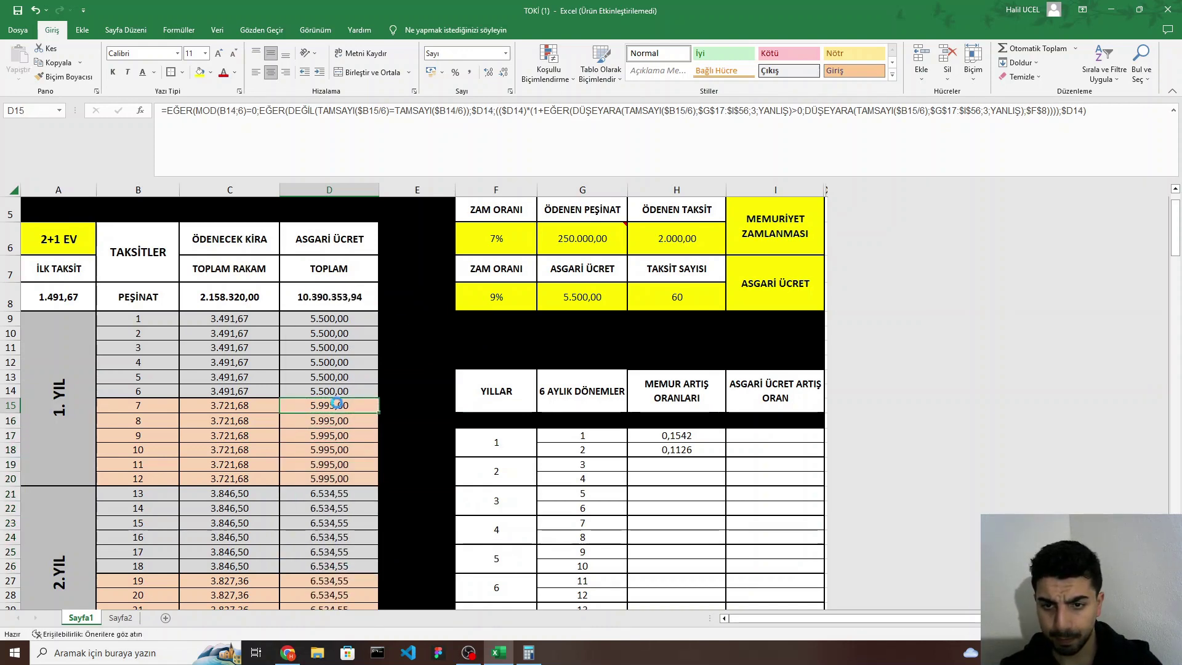
# - Paste the D15 formula into D15:D248, then check the top and bottom of column D
pyautogui.hotkey('ctrl', 'c')
pyautogui.moveTo(337, 403)
pyautogui.mouseDown()
pyautogui.moveTo(349, 638)
pyautogui.moveTo(351, 600)
pyautogui.mouseUp()
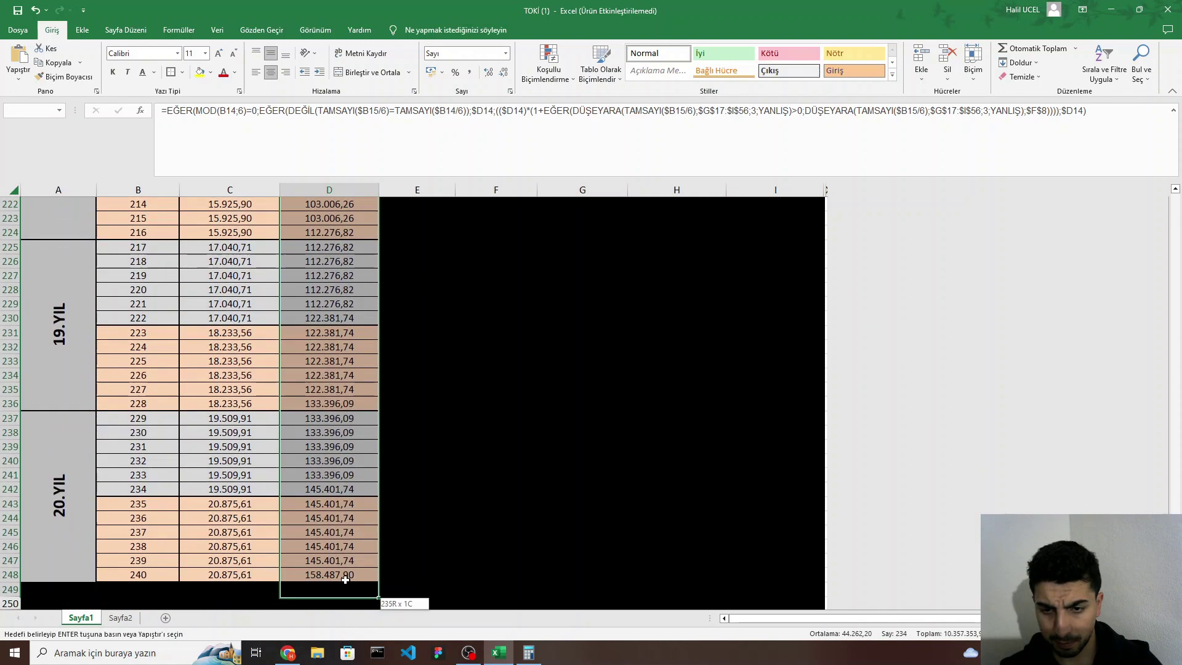
pyautogui.rightClick(348, 594)
pyautogui.click(411, 327)
pyautogui.hotkey('ctrl', 'BackSpace')
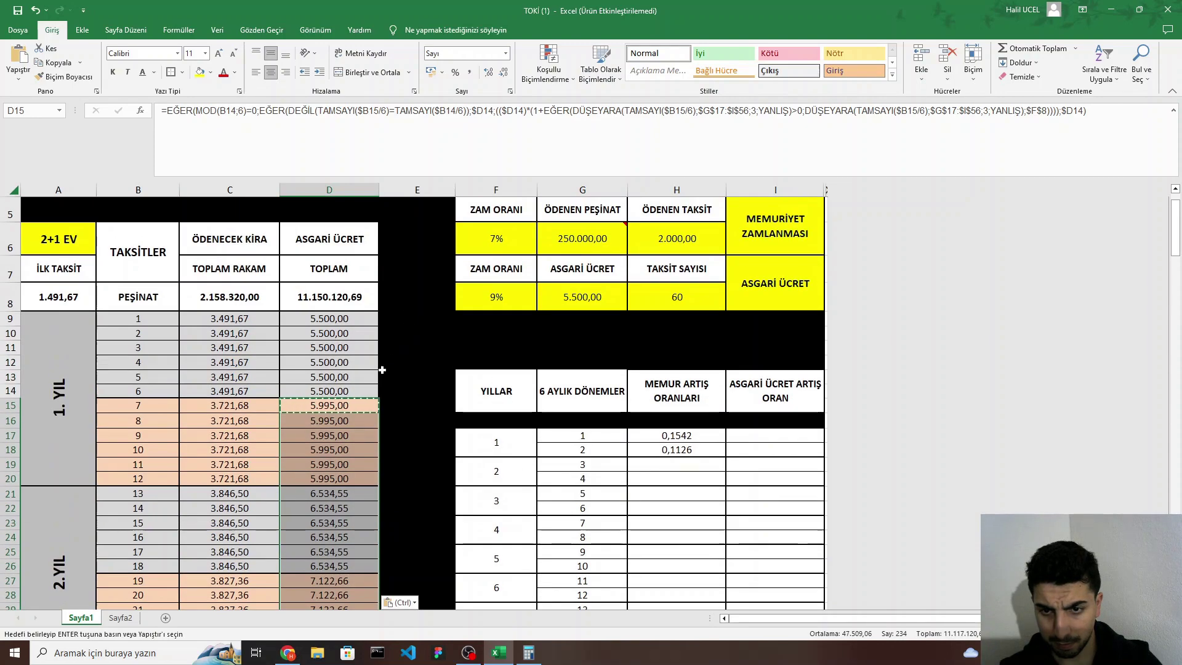
pyautogui.click(355, 400)
pyautogui.press('Escape')
pyautogui.hotkey('ctrl', 'Down')
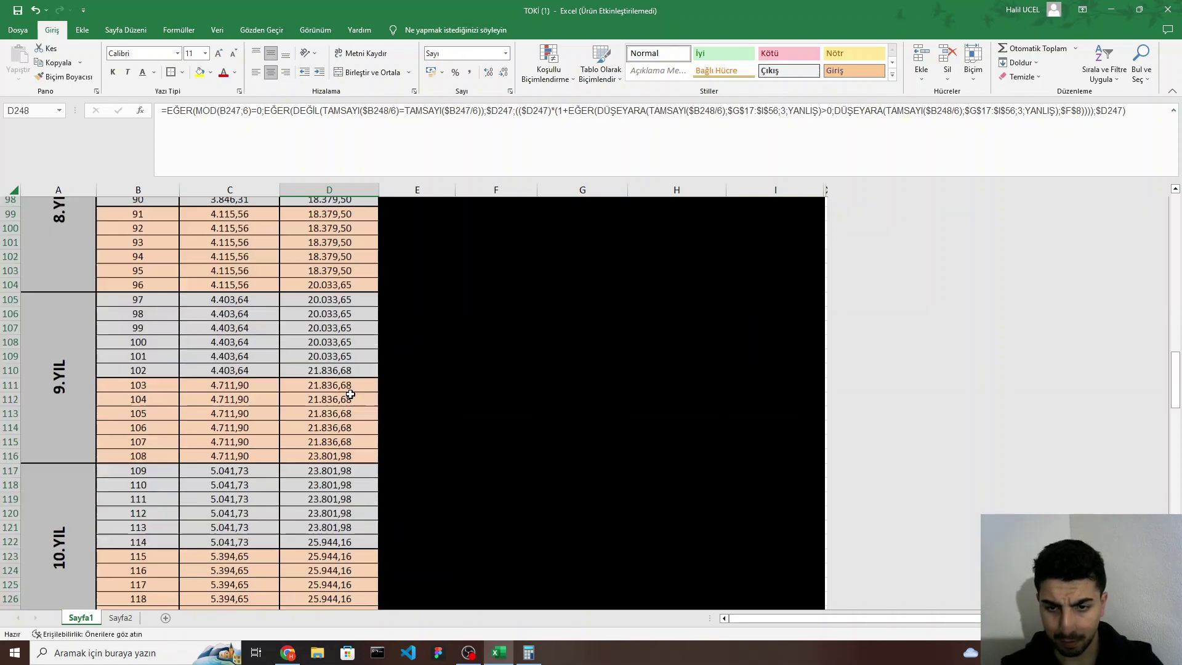
pyautogui.hotkey('ctrl', 'Up')
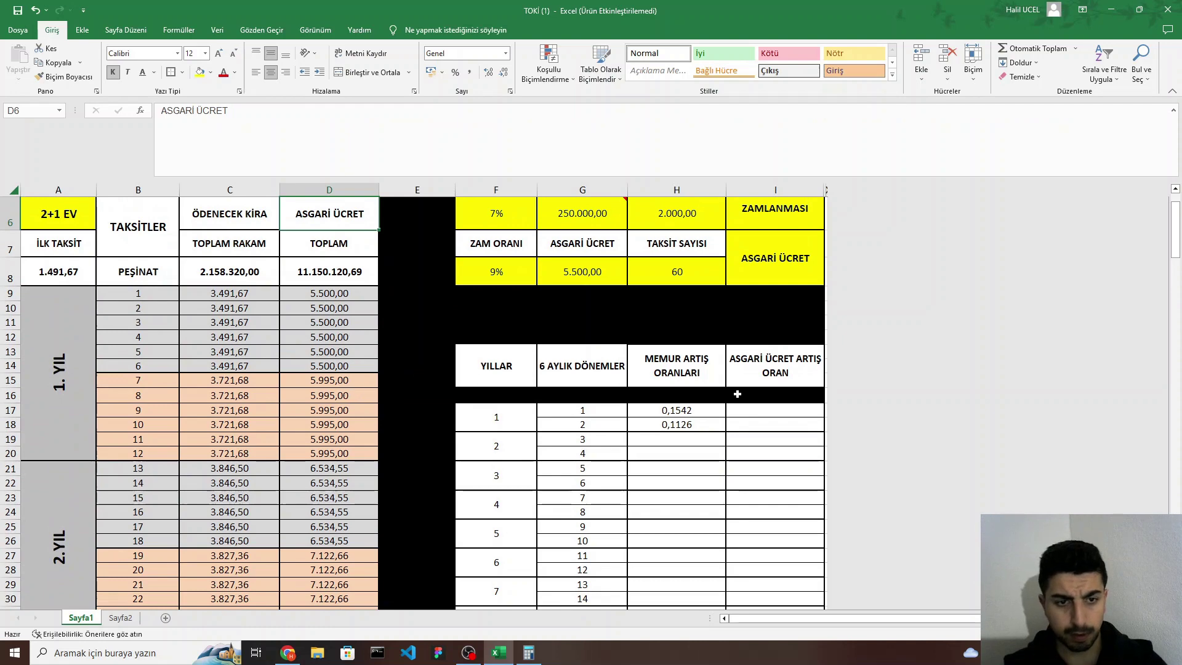
pyautogui.click(772, 410)
pyautogui.write('0,42')
pyautogui.press('Return')
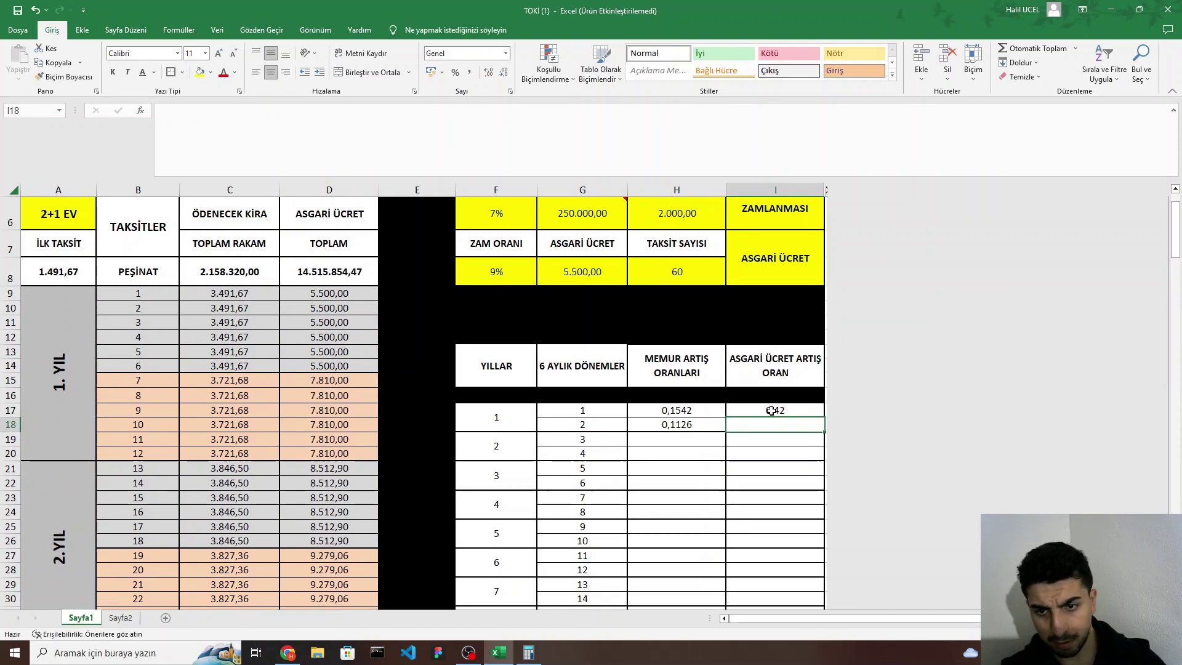
pyautogui.click(652, 439)
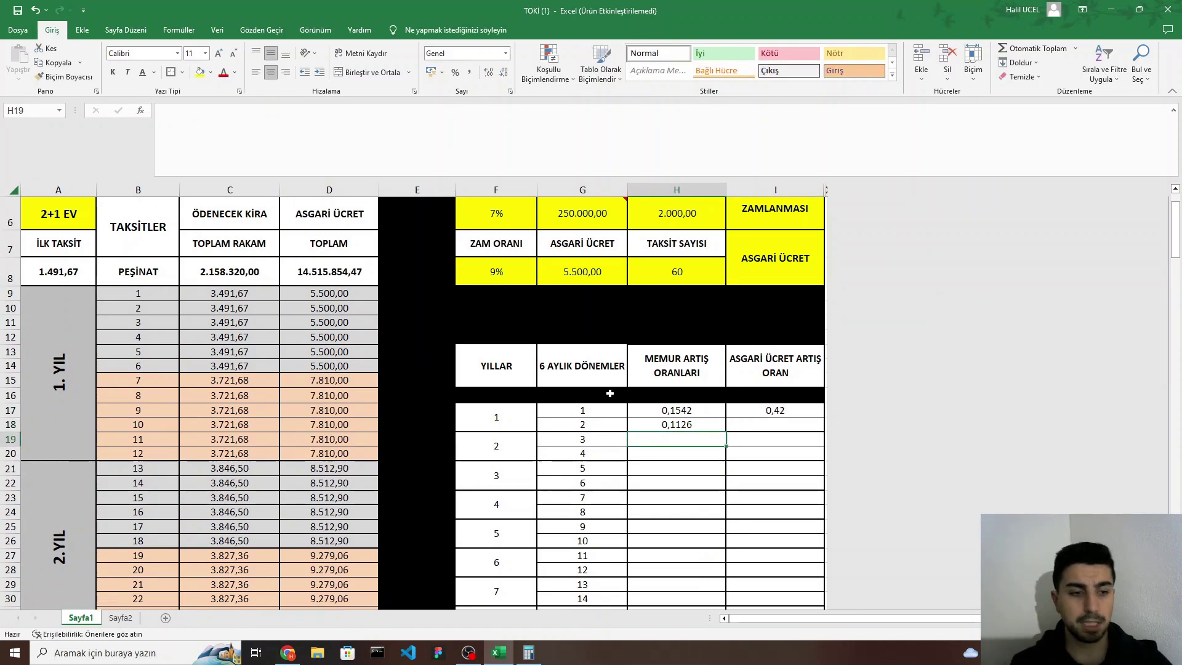
pyautogui.click(469, 653)
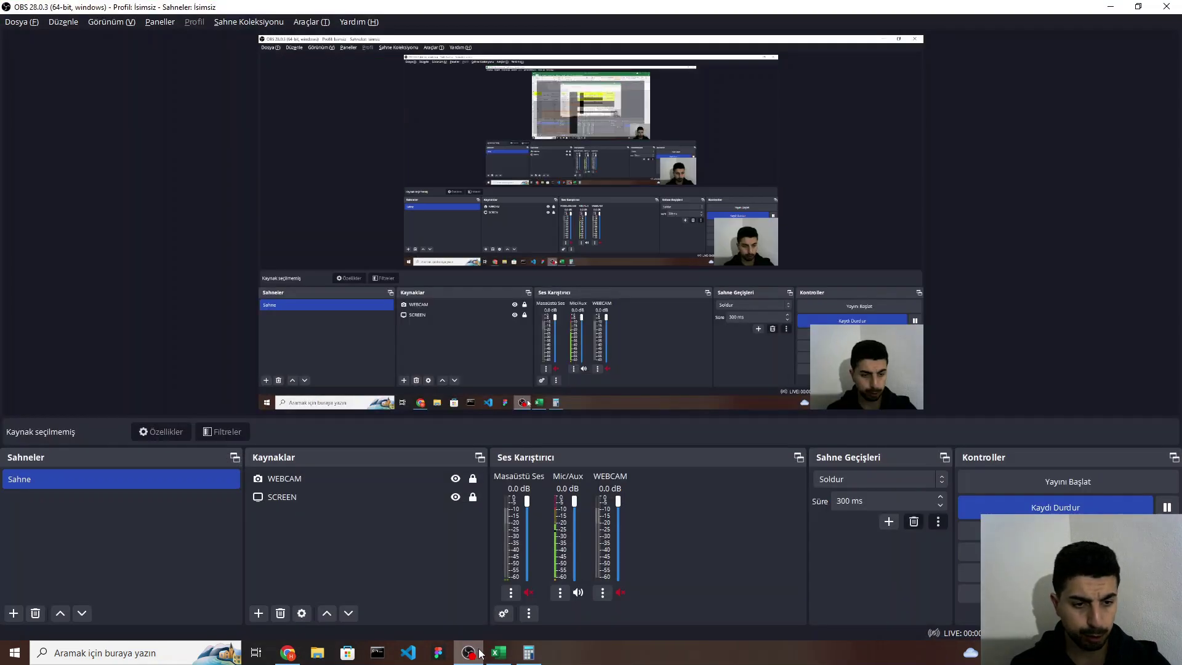
pyautogui.click(499, 653)
pyautogui.click(643, 468)
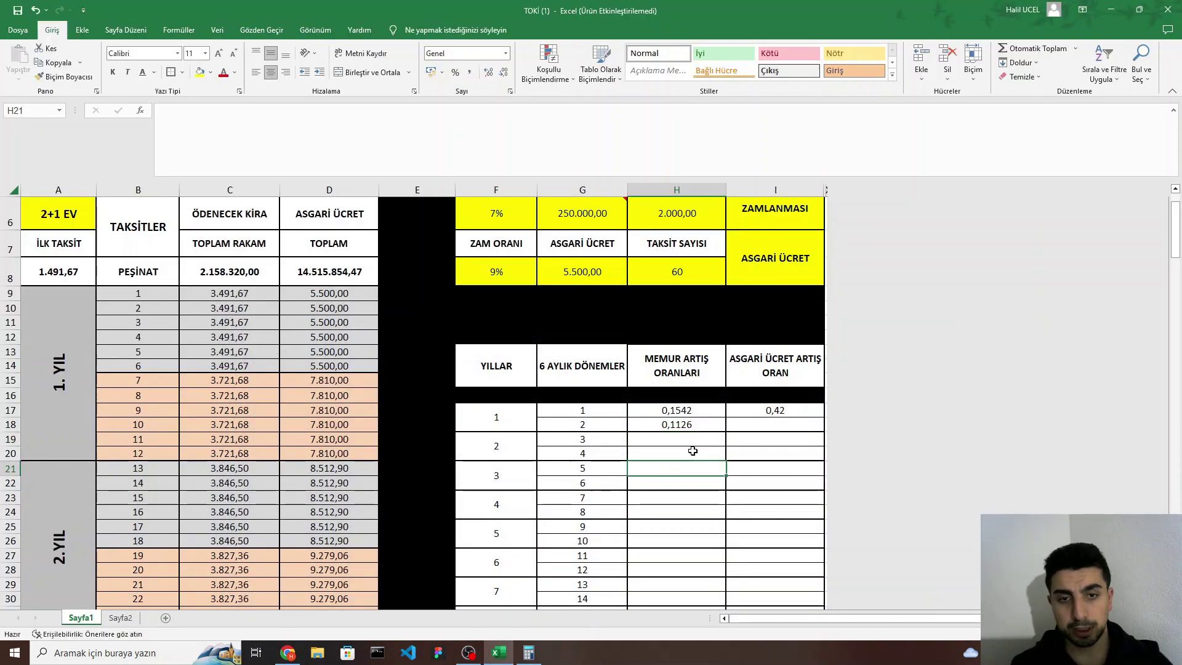
pyautogui.scroll(2, 357, 400)
pyautogui.click(792, 518)
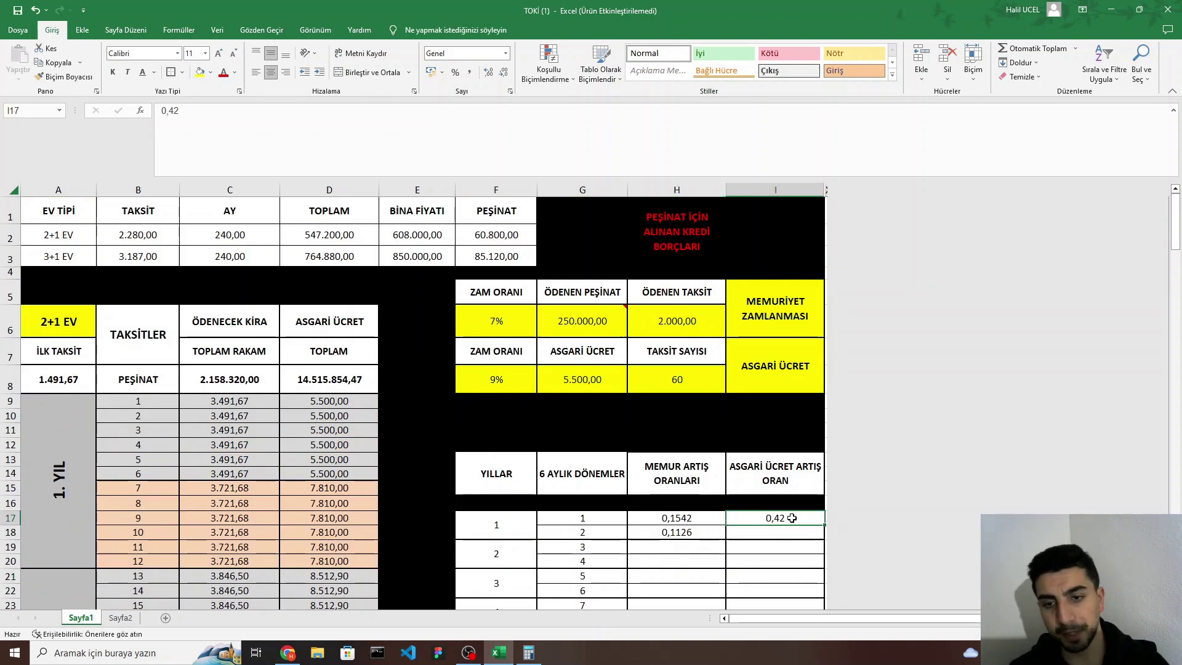
pyautogui.click(330, 491)
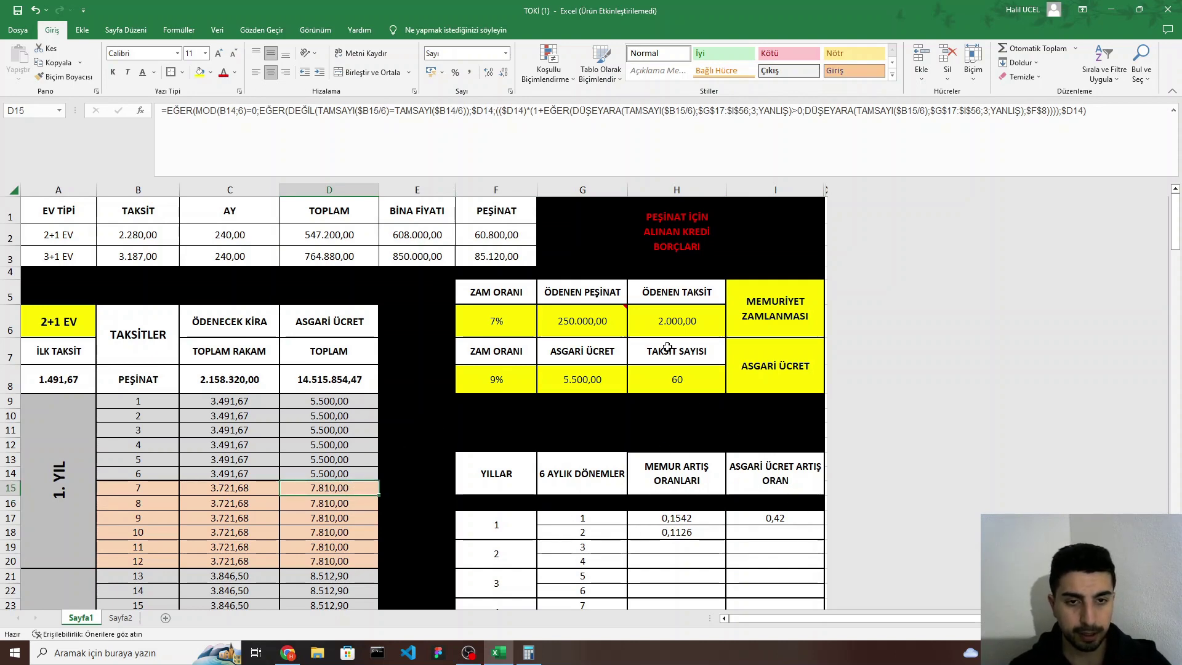
pyautogui.click(796, 539)
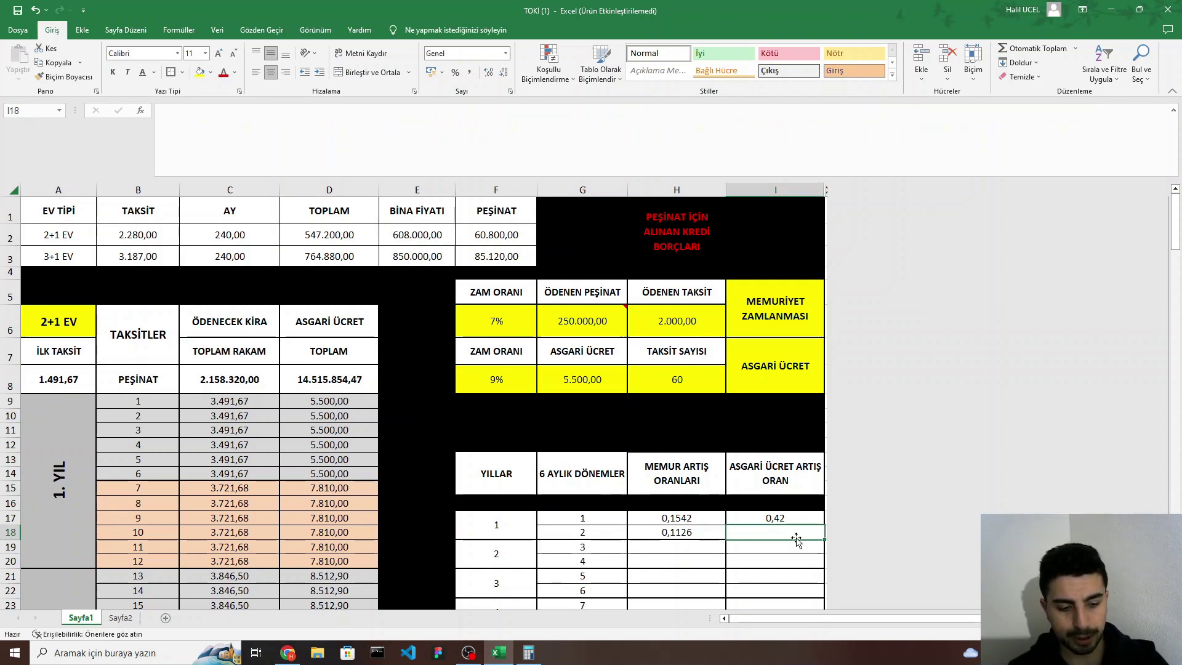
pyautogui.write('0,2')
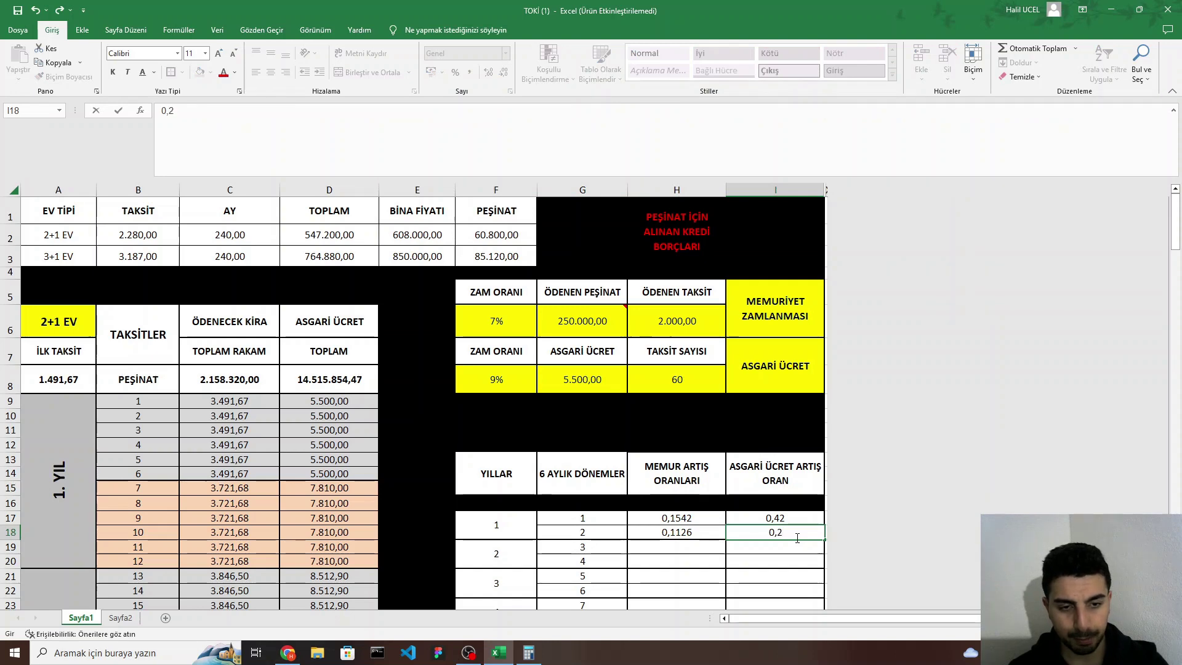
pyautogui.press('Return')
pyautogui.click(629, 534)
pyautogui.scroll(-1, 629, 397)
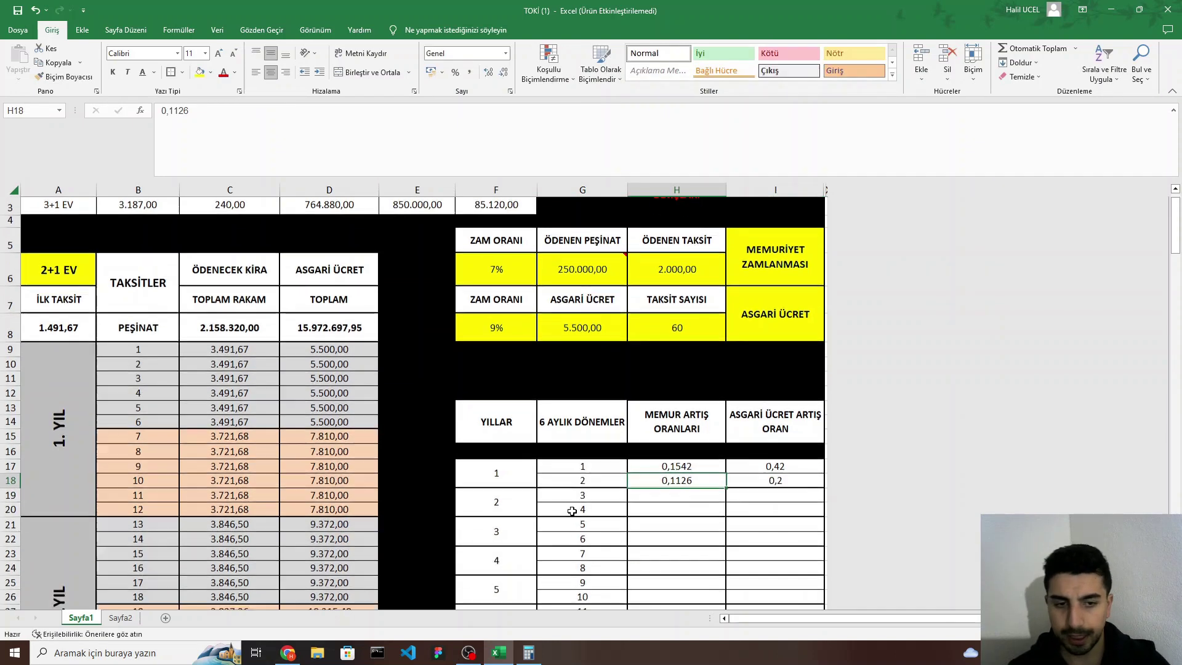
pyautogui.scroll(-1, 629, 397)
pyautogui.scroll(2, 691, 385)
pyautogui.click(506, 381)
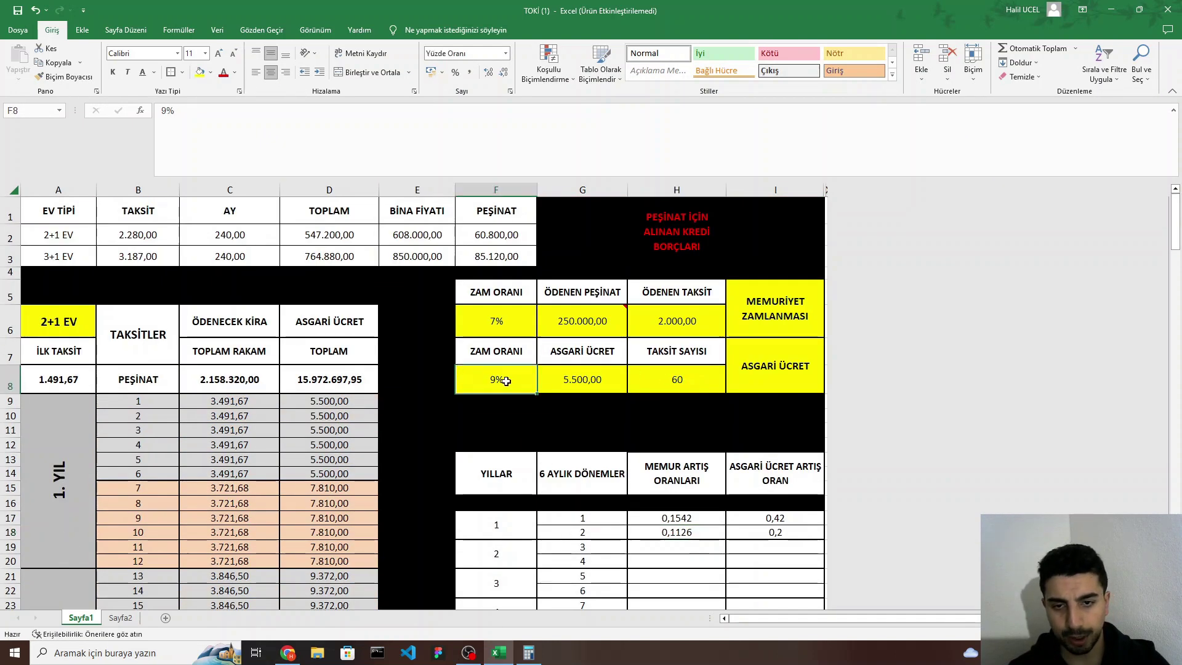
pyautogui.scroll(-2, 514, 373)
pyautogui.click(769, 419)
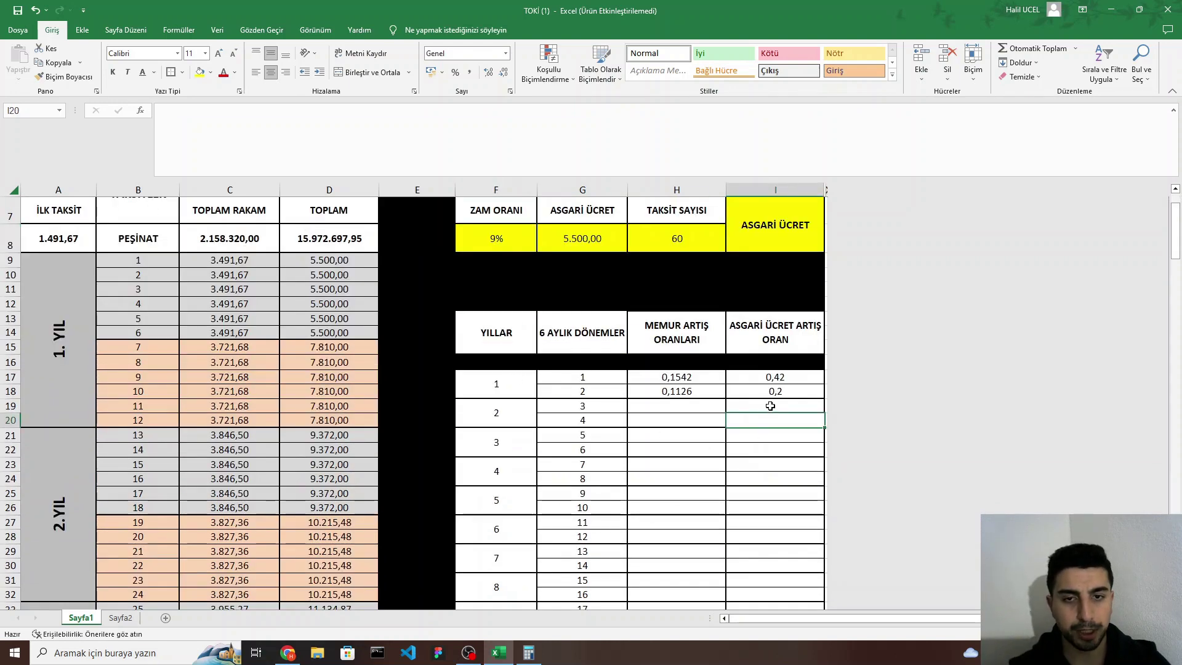
pyautogui.scroll(2, 704, 382)
pyautogui.click(501, 378)
pyautogui.click(326, 427)
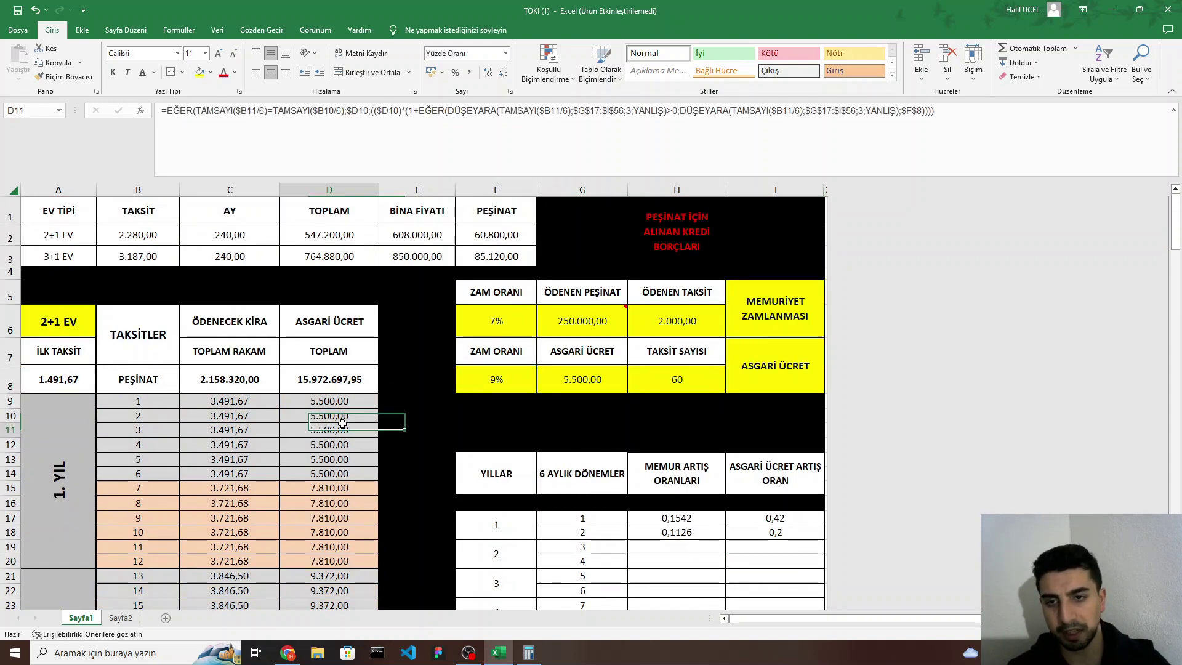
pyautogui.click(218, 413)
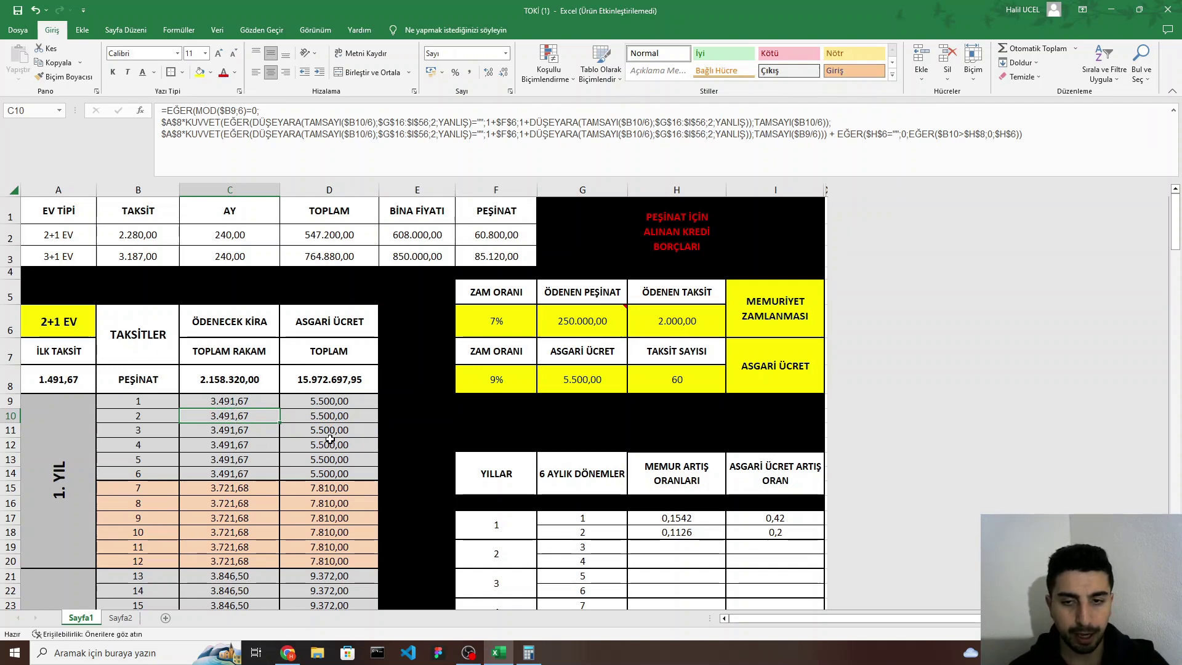
pyautogui.click(344, 416)
pyautogui.click(350, 402)
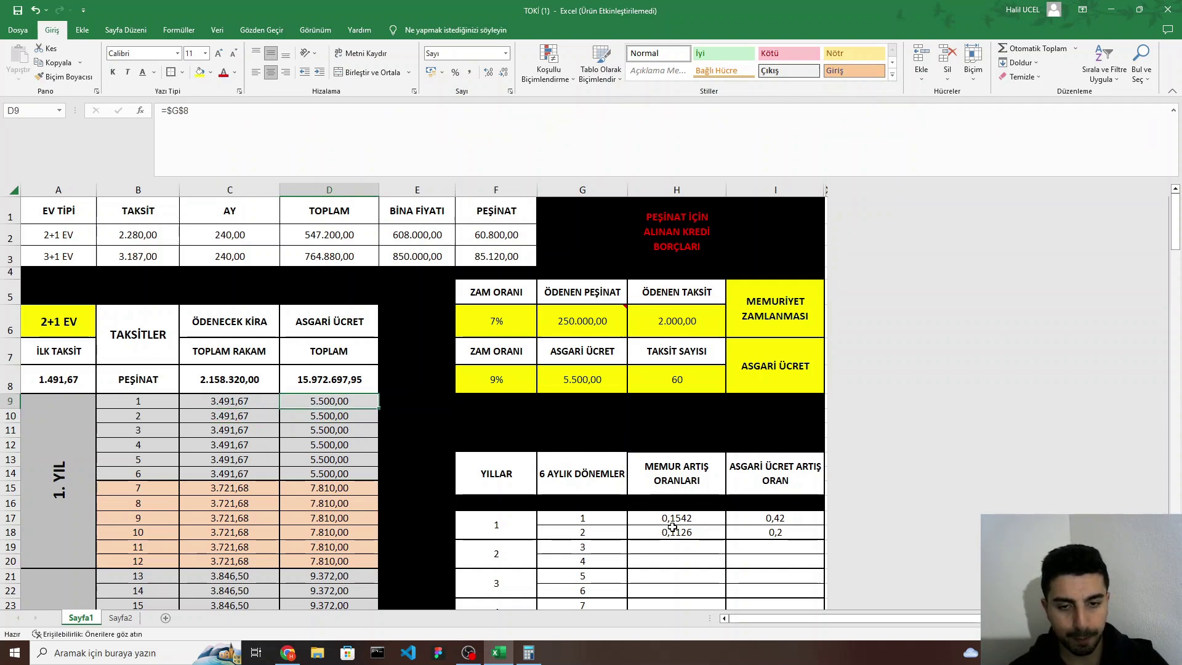
pyautogui.click(770, 518)
pyautogui.click(333, 488)
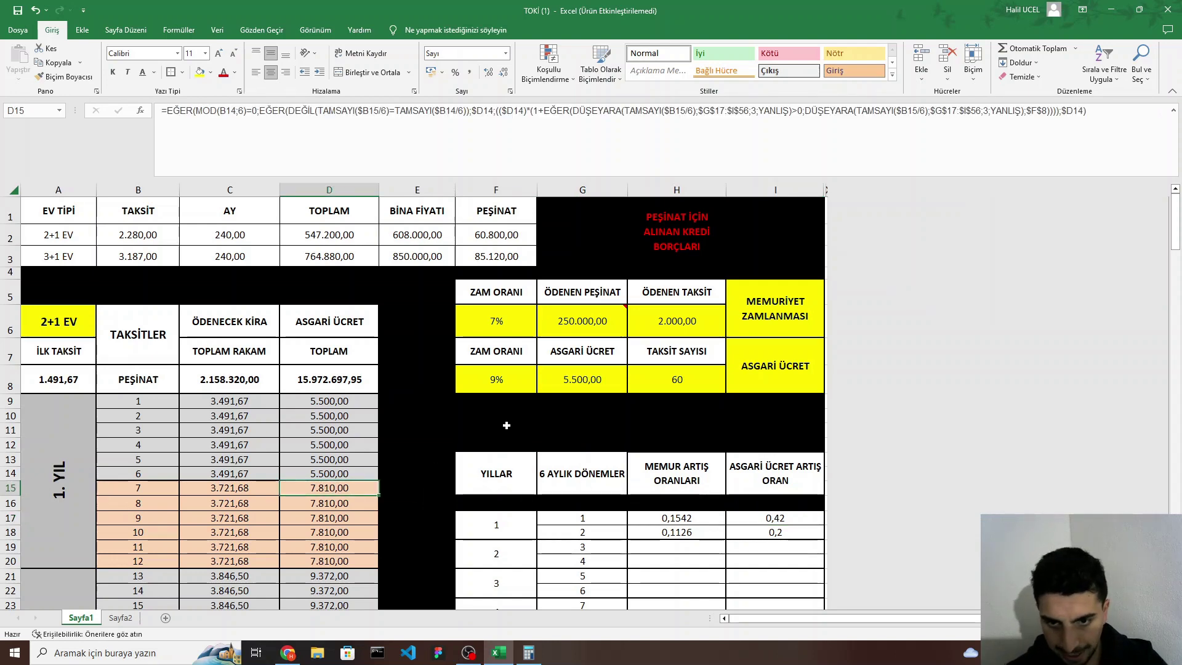
# - Delete the 0,42 rate in I17 to test the totals, then undo to restore it
pyautogui.click(791, 518)
pyautogui.press('Delete')
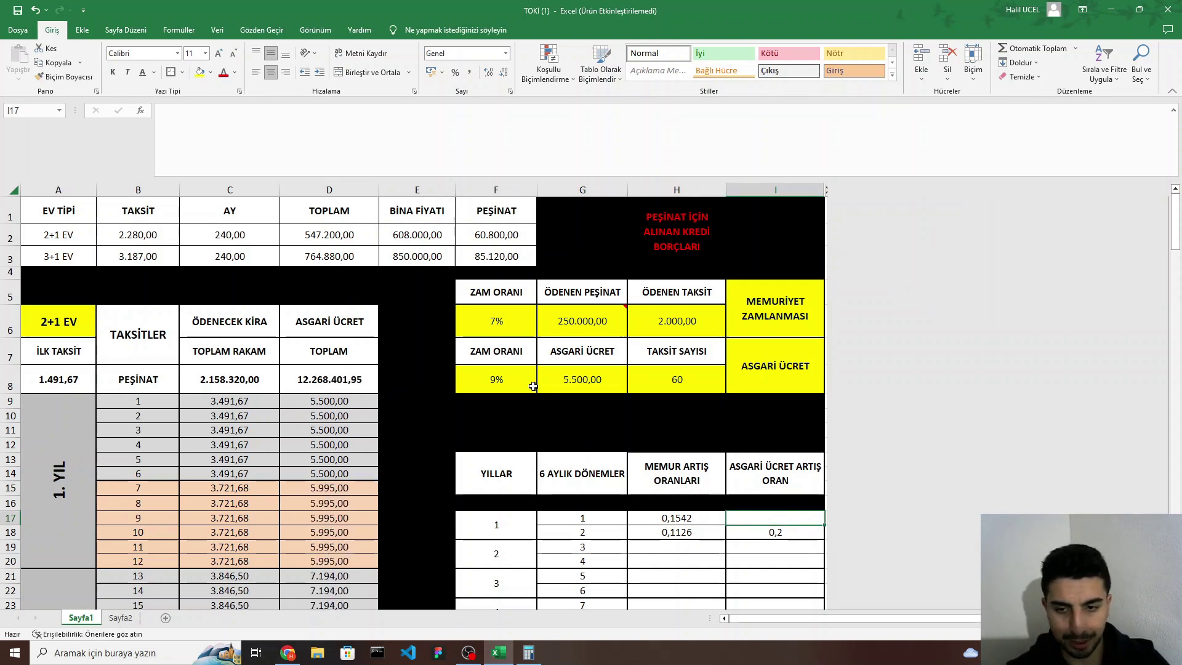
pyautogui.click(480, 386)
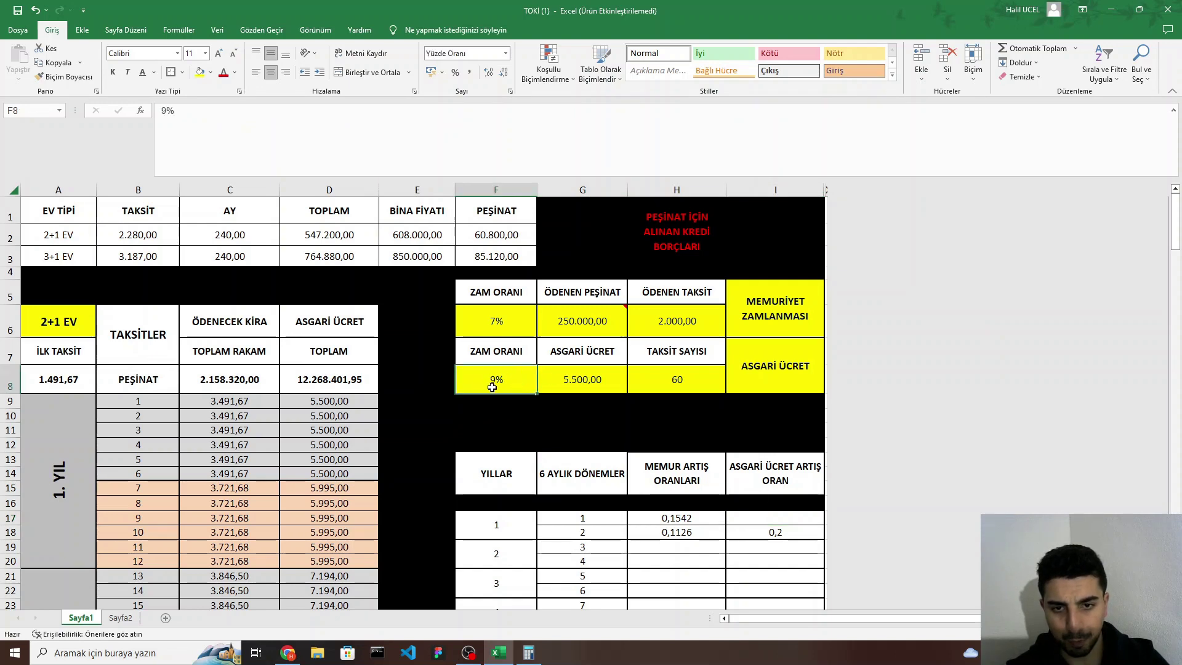
pyautogui.click(819, 525)
pyautogui.hotkey('ctrl', 'z')
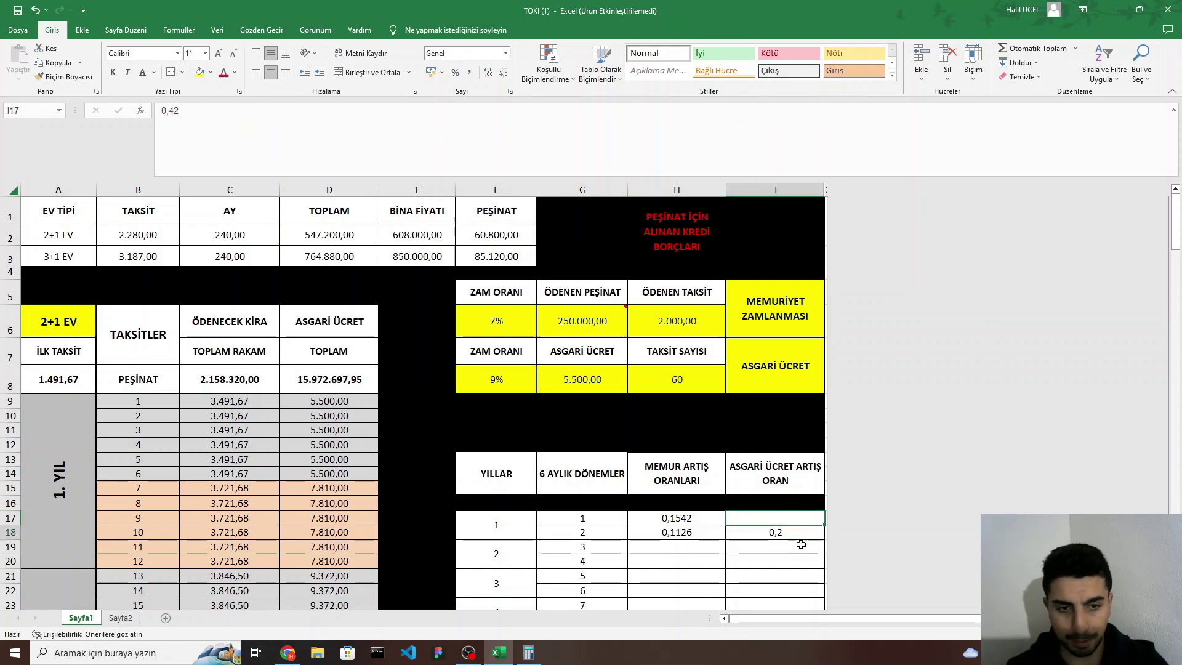
pyautogui.press('Down')
pyautogui.press('Down')
pyautogui.press('Down')
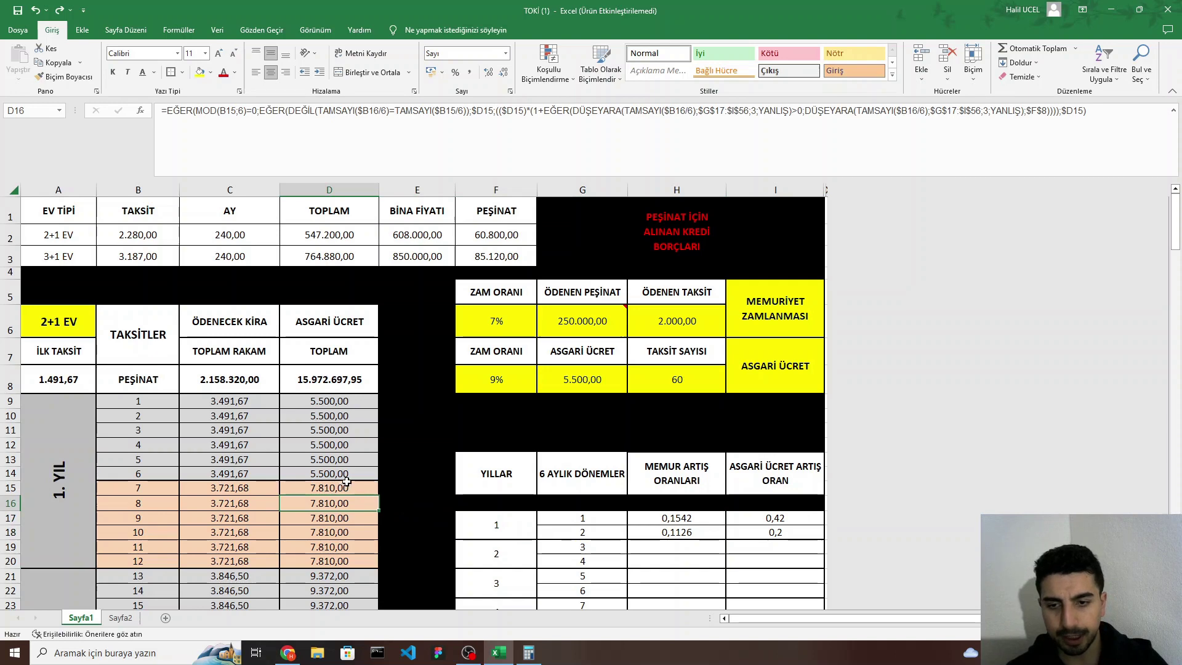
# - Review the D21 and D22 formulas, the 0,2 and 9% rates, 60 installments and 2.000,00 payment
pyautogui.scroll(-3, 346, 481)
pyautogui.click(347, 376)
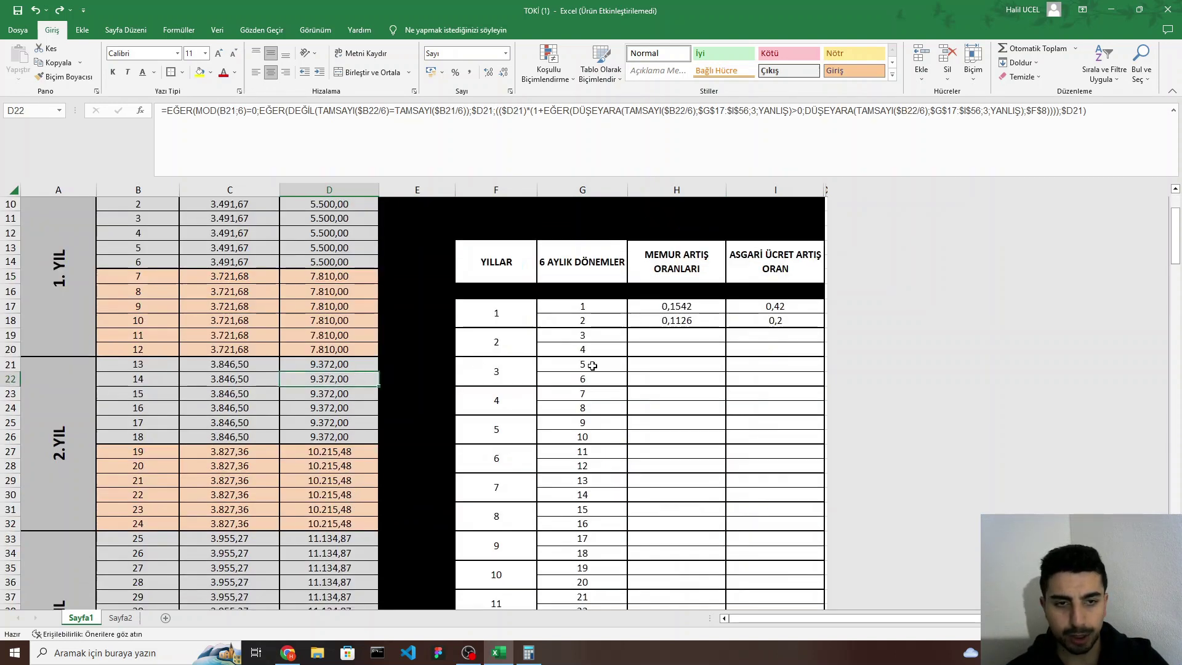
pyautogui.click(782, 318)
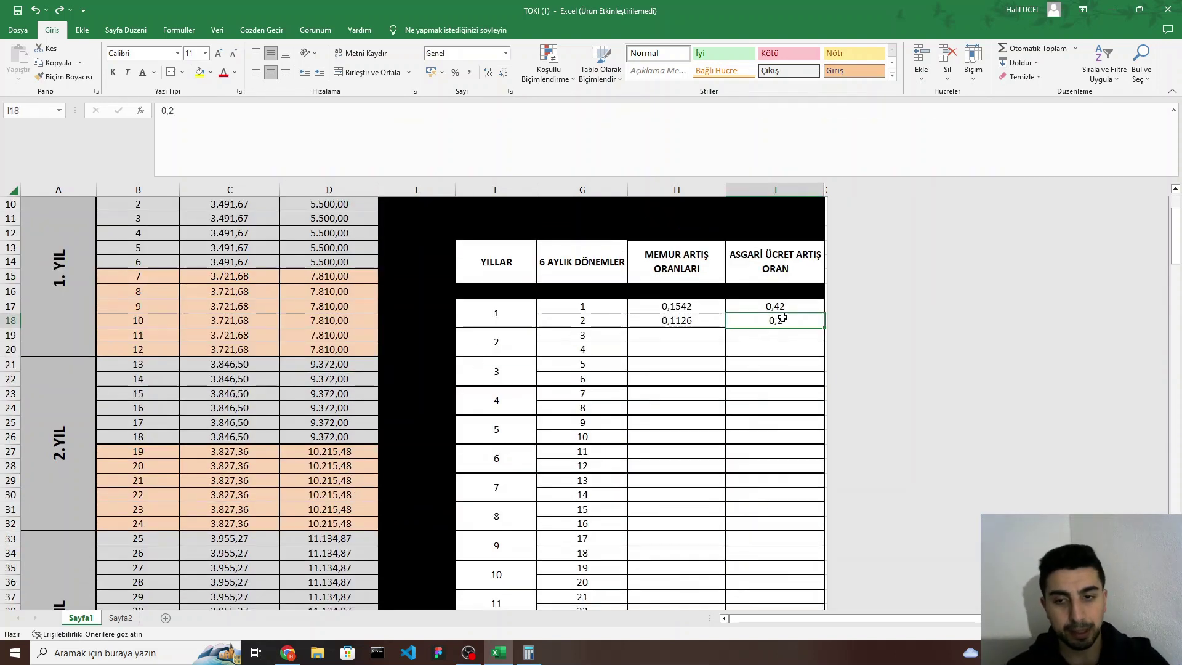
pyautogui.click(349, 366)
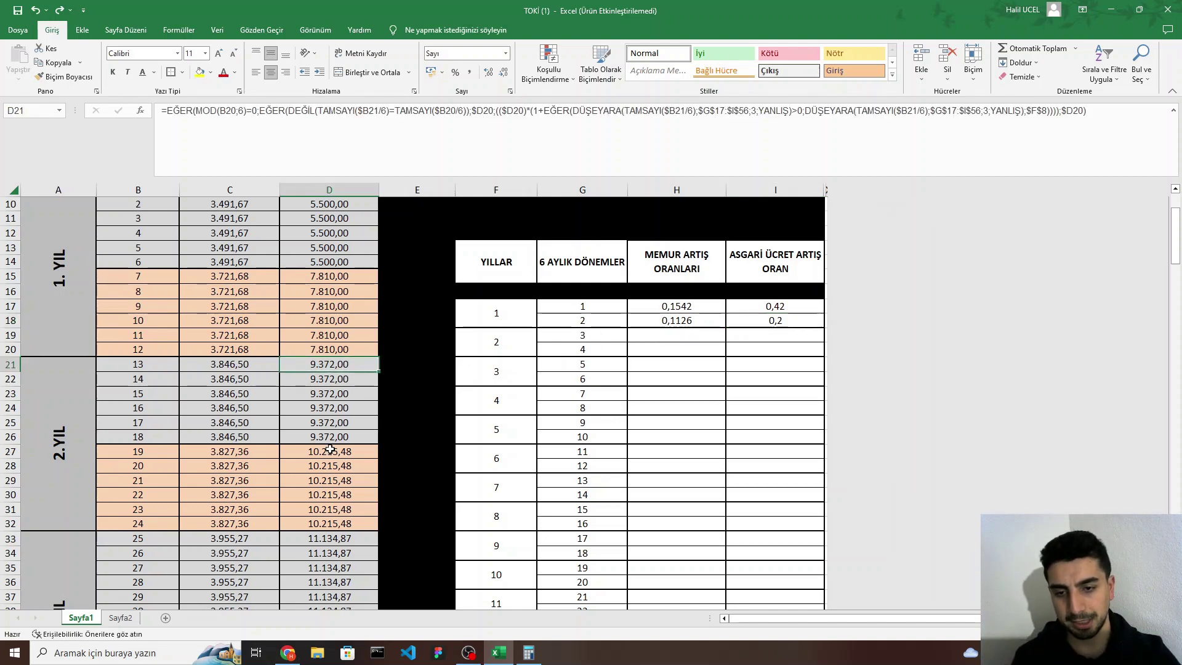
pyautogui.scroll(3, 331, 450)
pyautogui.click(526, 369)
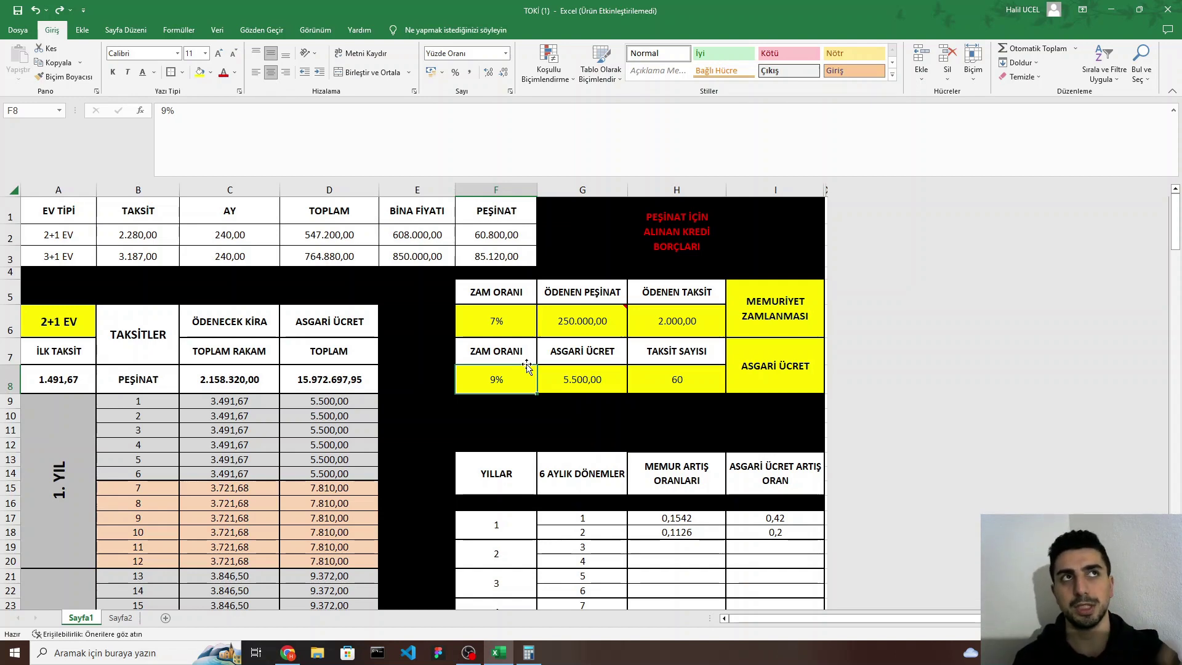
pyautogui.click(734, 550)
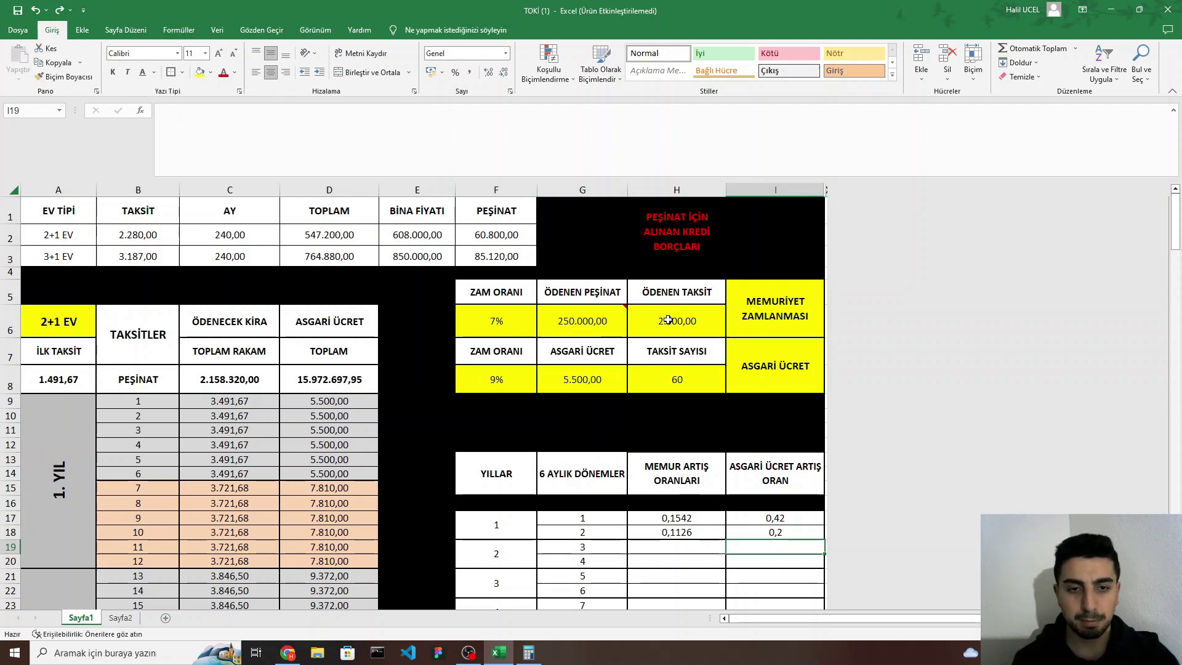
pyautogui.click(677, 379)
pyautogui.click(672, 326)
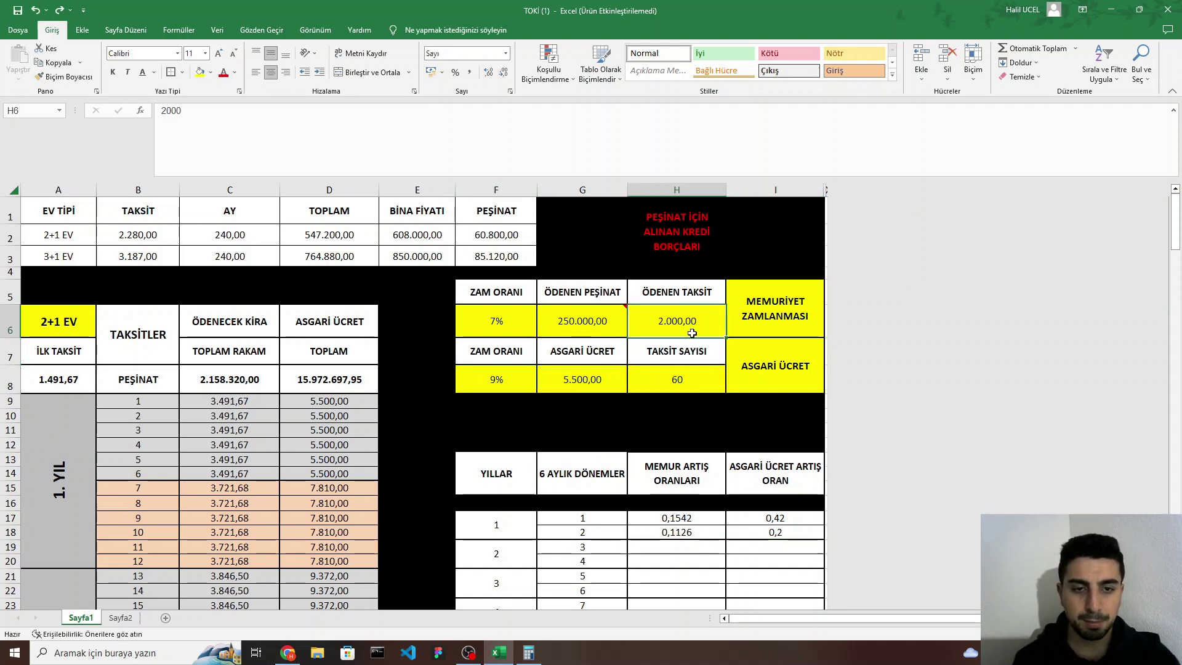
# - Fill the PEŞİNAT İÇİN ALINAN KREDİ BORÇLARI title block yellow
pyautogui.click(684, 218)
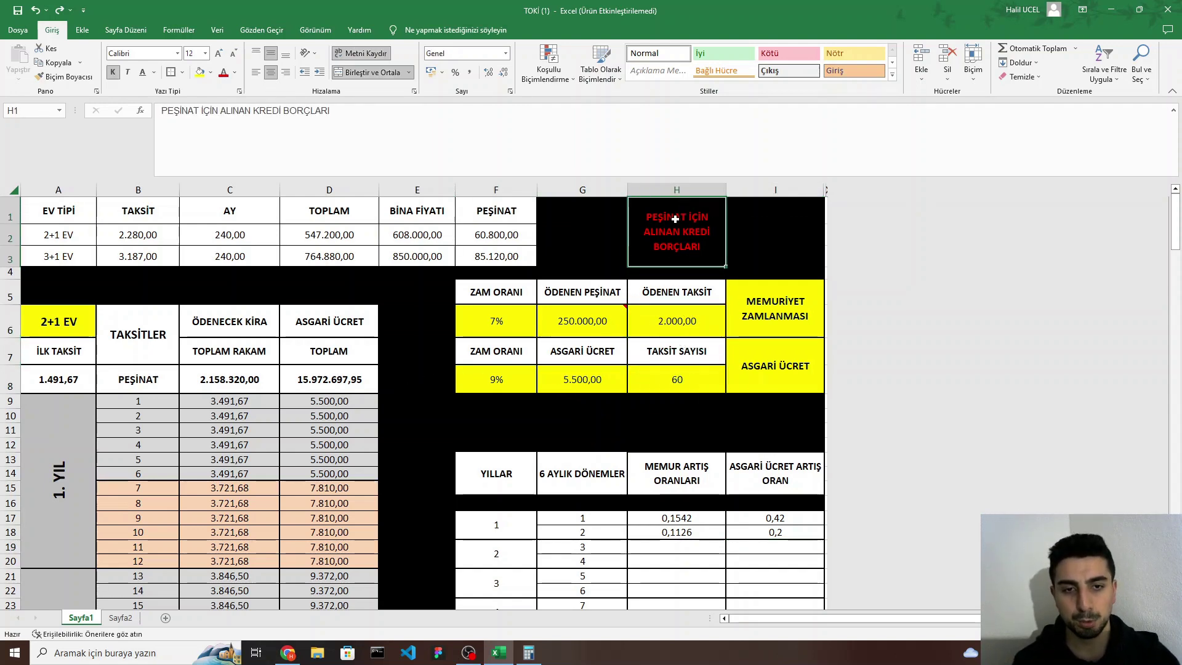
pyautogui.click(200, 72)
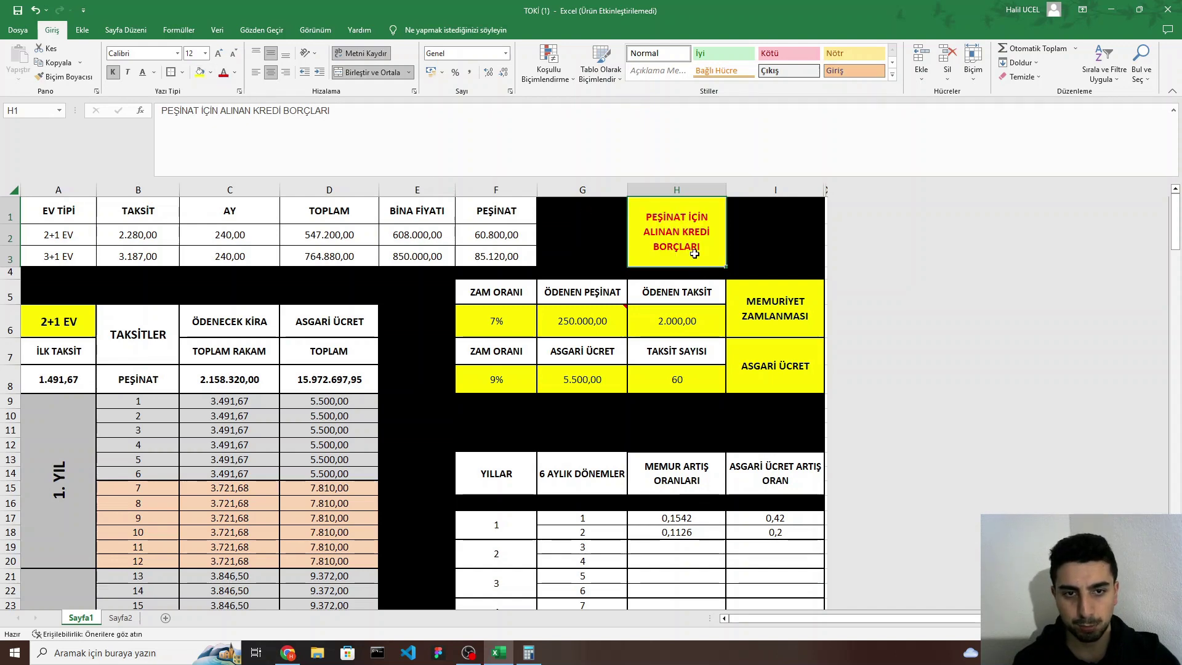
pyautogui.press('Return')
pyautogui.moveTo(685, 178); pyautogui.dragTo(685, 190)
pyautogui.moveTo(677, 243); pyautogui.dragTo(677, 391)
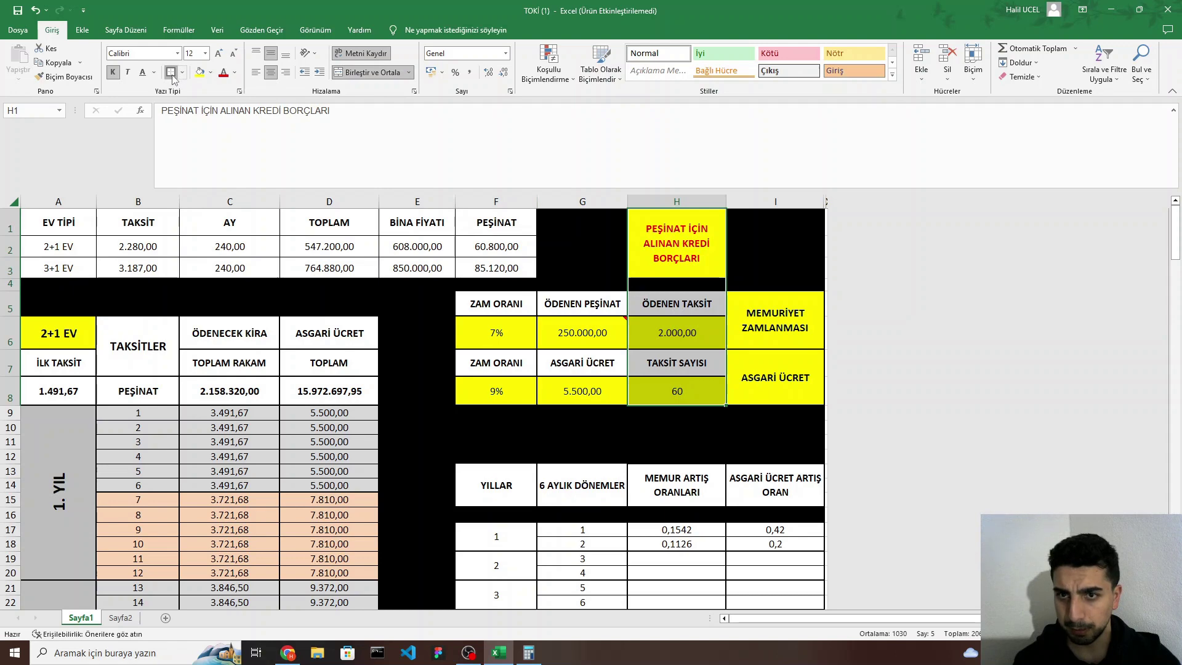
pyautogui.click(676, 246)
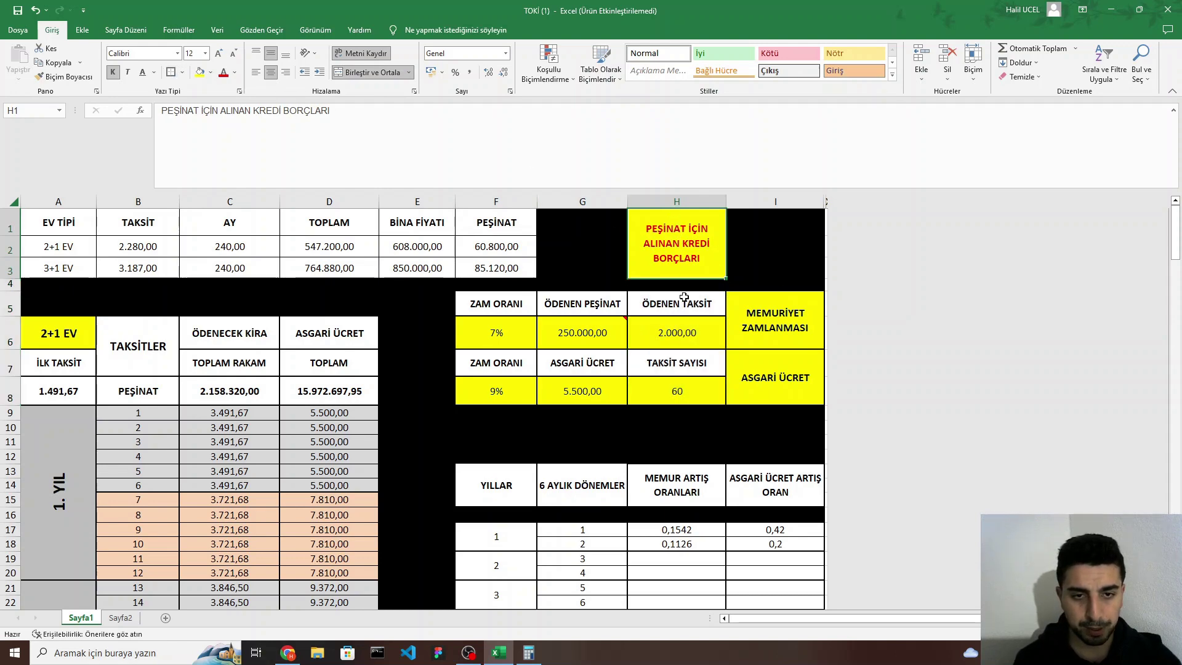
pyautogui.keyDown('shift'); pyautogui.click(680, 390); pyautogui.keyUp('shift')
pyautogui.click(677, 427)
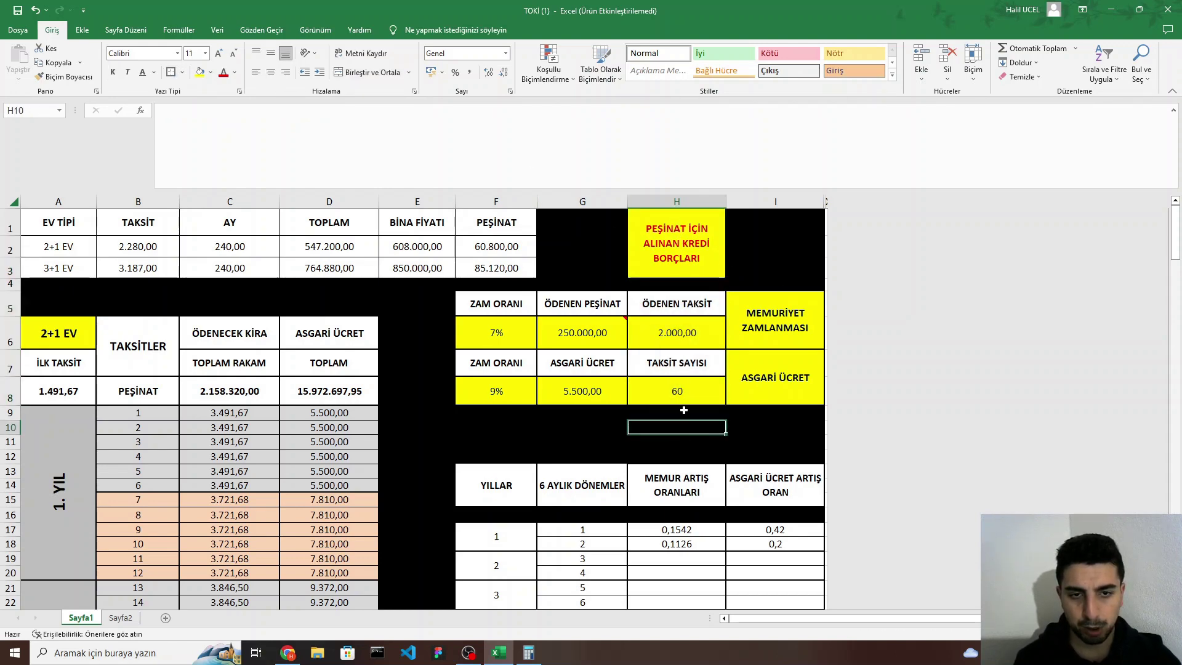
# - Review the A8 formula and nearby cells across the schedule
pyautogui.scroll(-2, 301, 378)
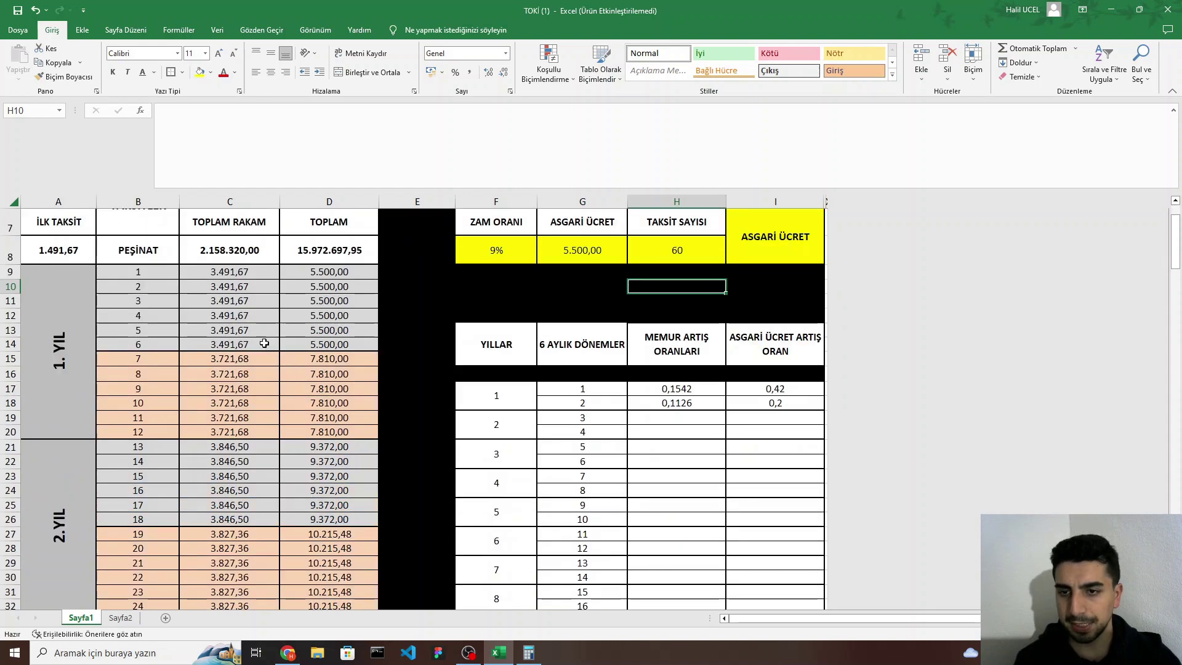
pyautogui.scroll(1, 271, 345)
pyautogui.click(67, 318)
pyautogui.scroll(1, 189, 342)
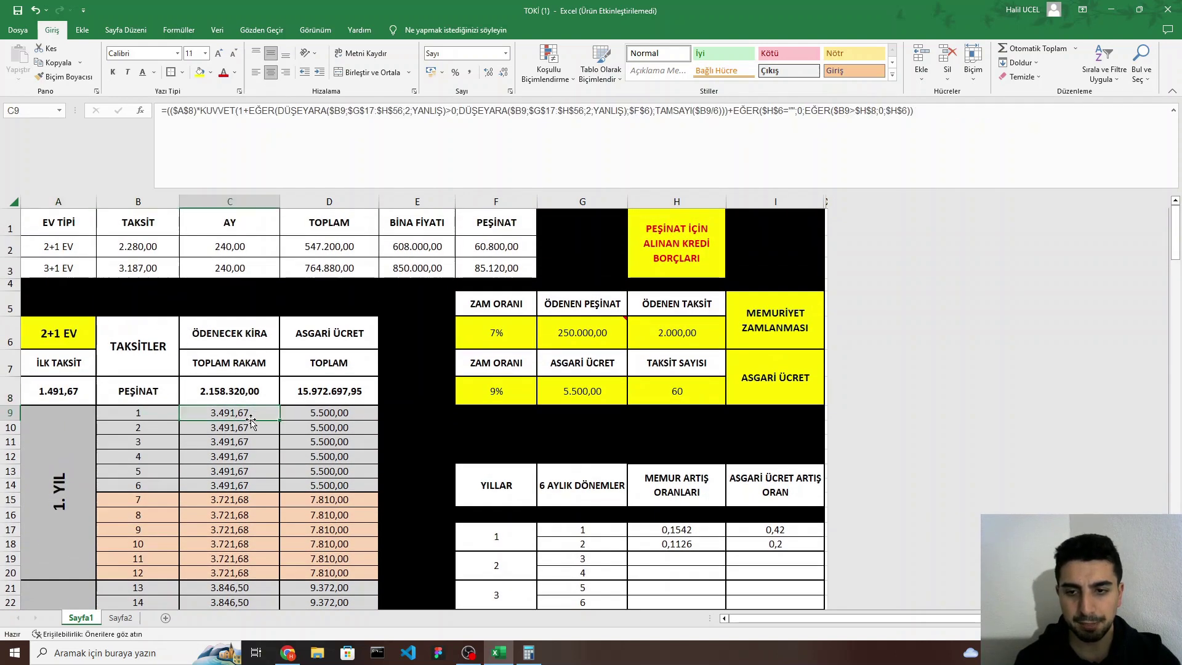
pyautogui.click(434, 426)
pyautogui.scroll(-1, 449, 426)
pyautogui.scroll(-1, 449, 427)
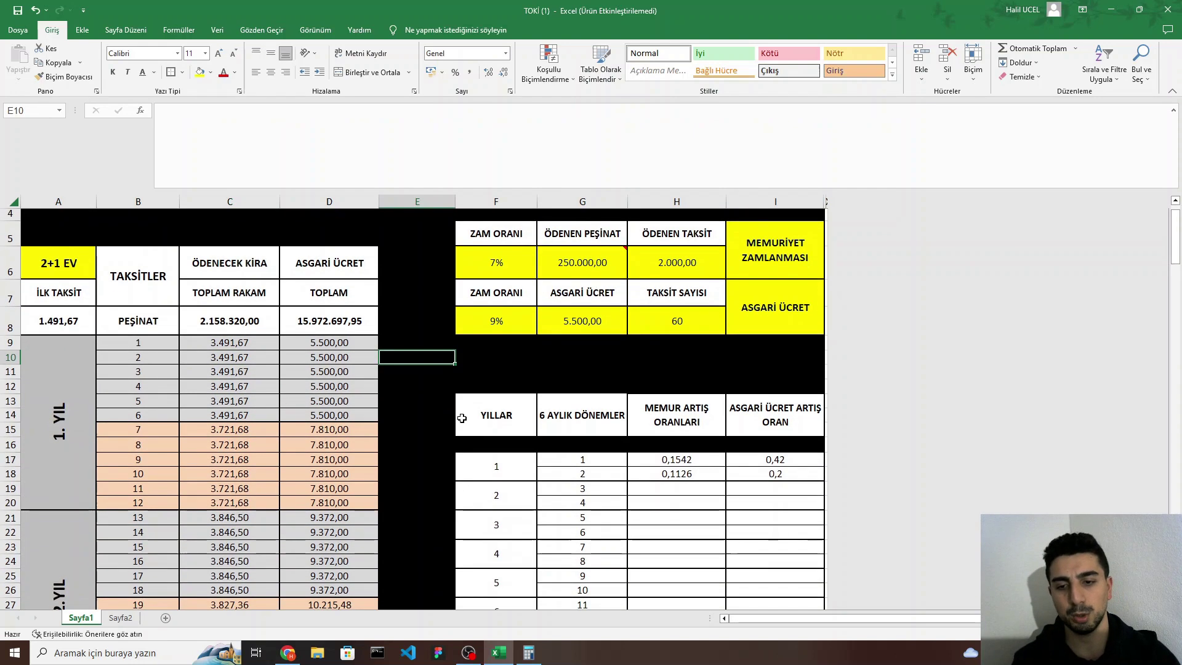
pyautogui.scroll(2, 443, 421)
pyautogui.click(429, 408)
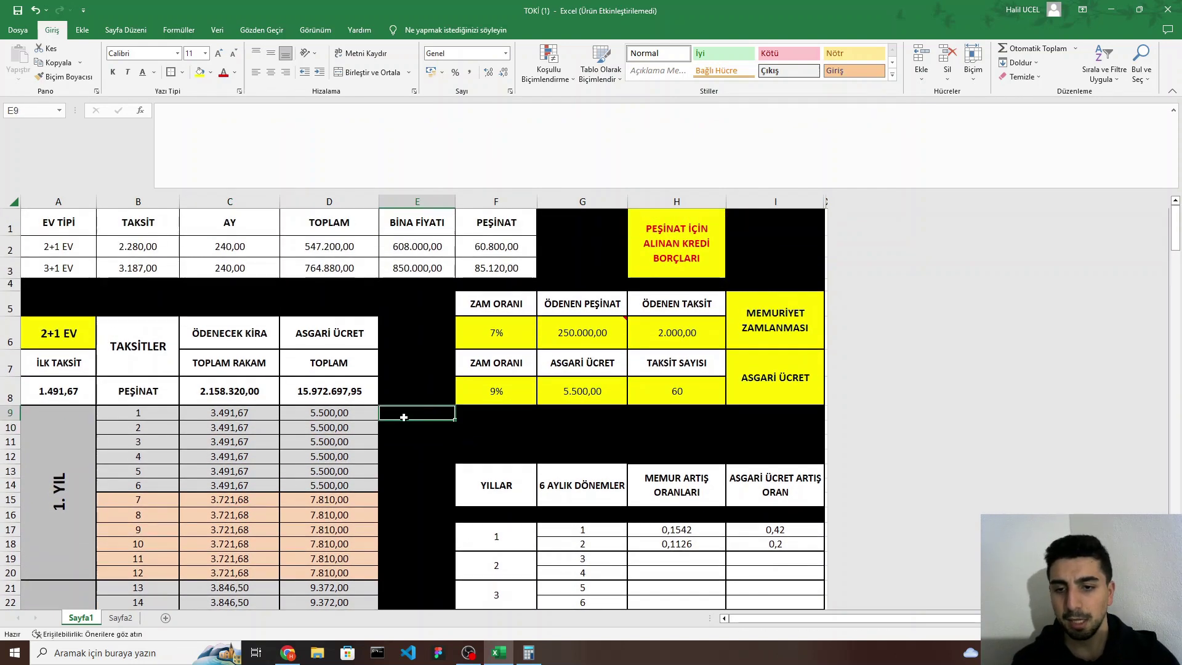
pyautogui.click(415, 388)
pyautogui.scroll(-4, 460, 314)
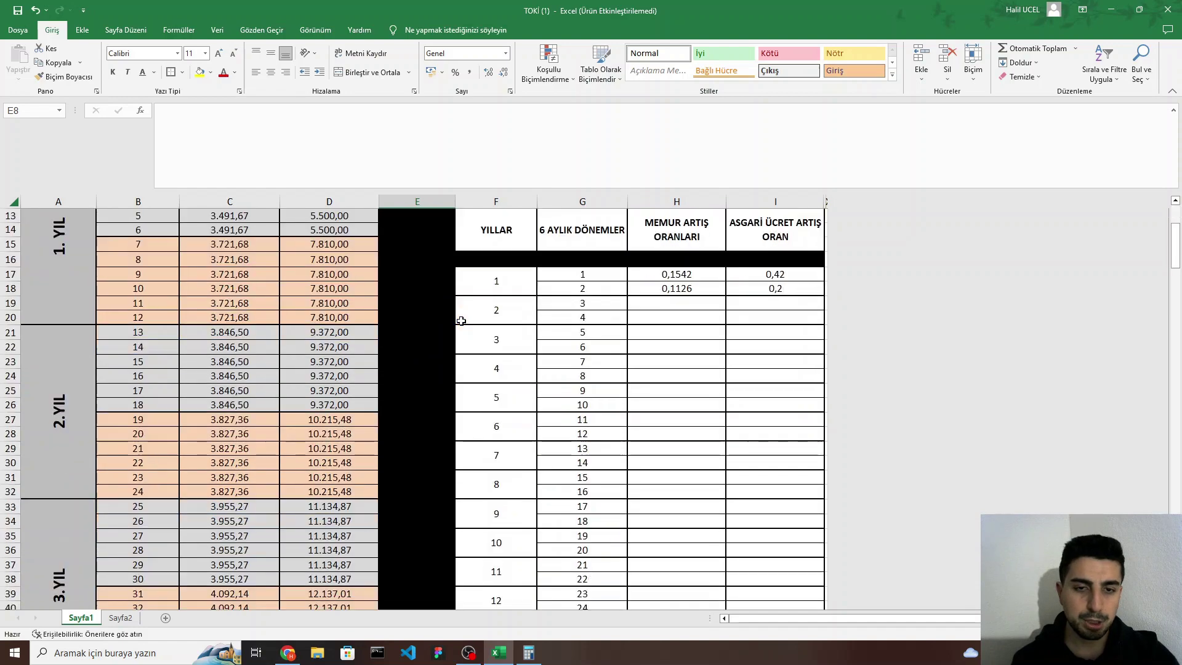
pyautogui.scroll(-5, 462, 320)
pyautogui.scroll(5, 463, 325)
pyautogui.scroll(4, 464, 326)
pyautogui.click(683, 479)
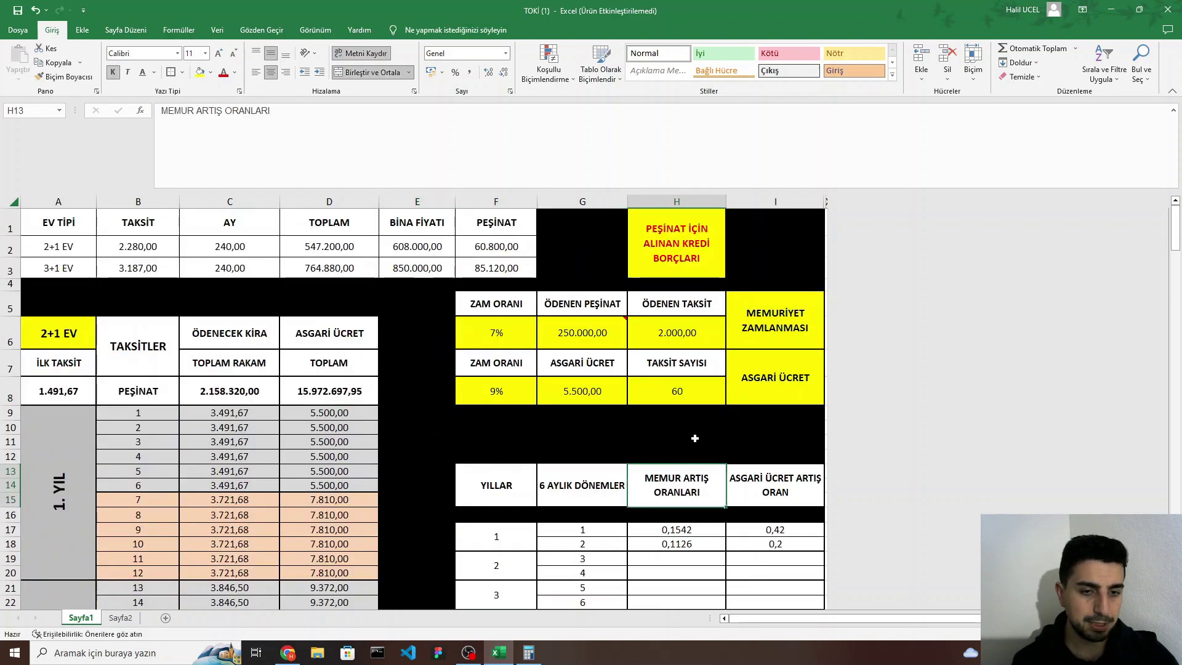
pyautogui.click(677, 442)
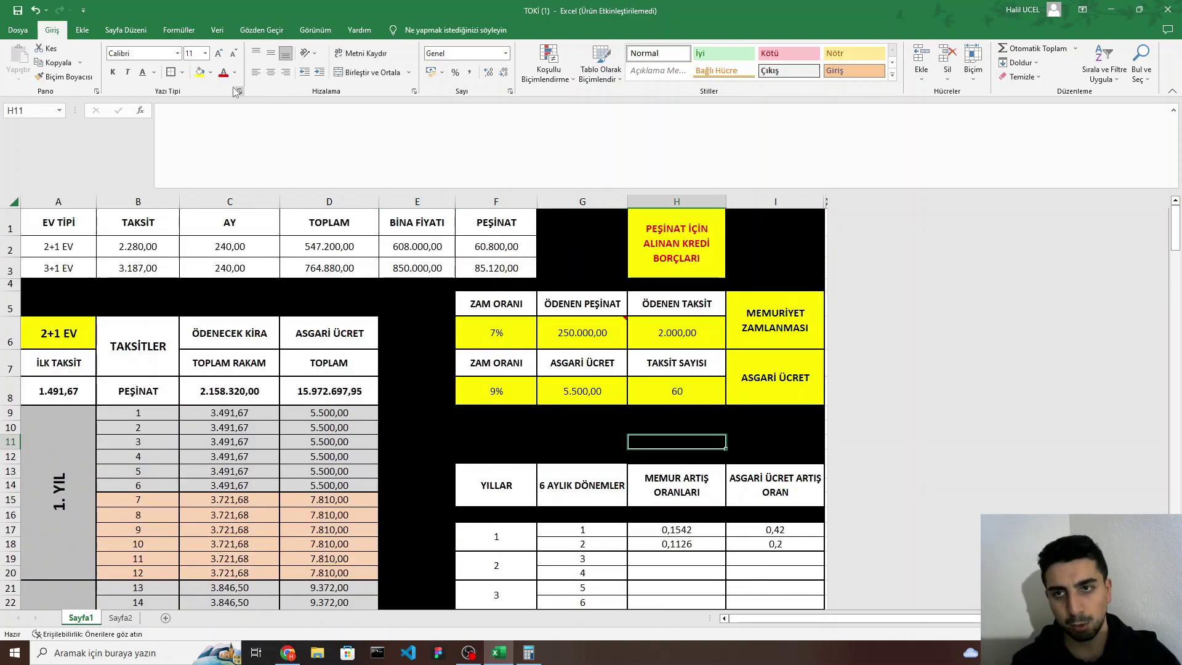
pyautogui.click(219, 30)
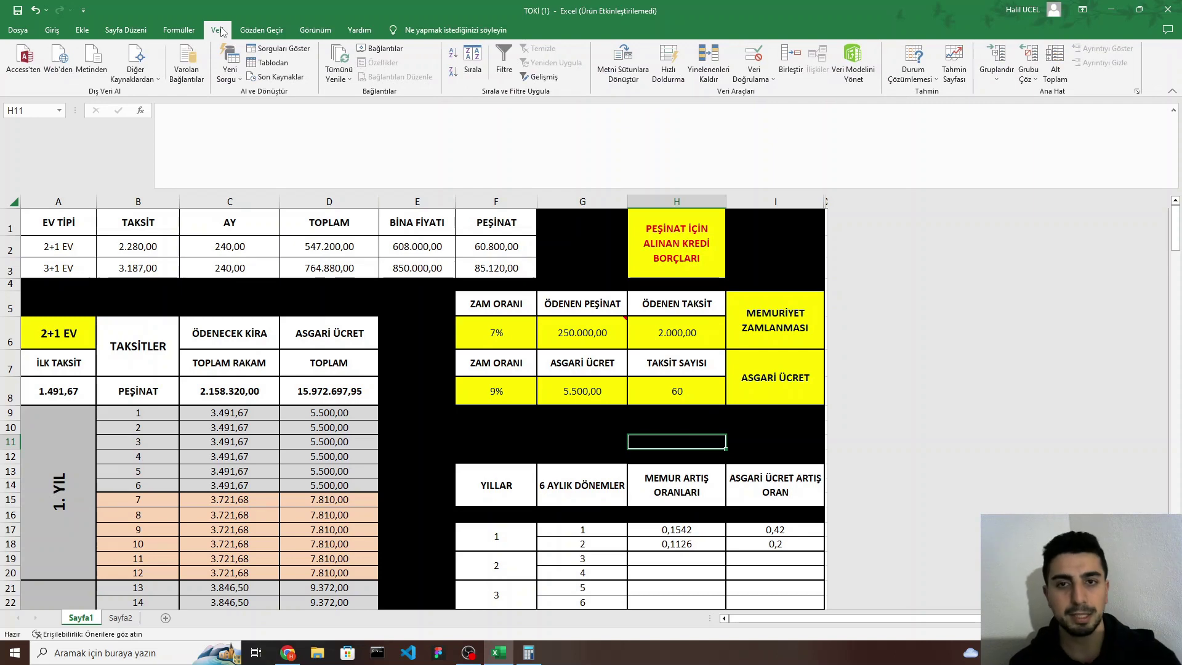
pyautogui.click(246, 414)
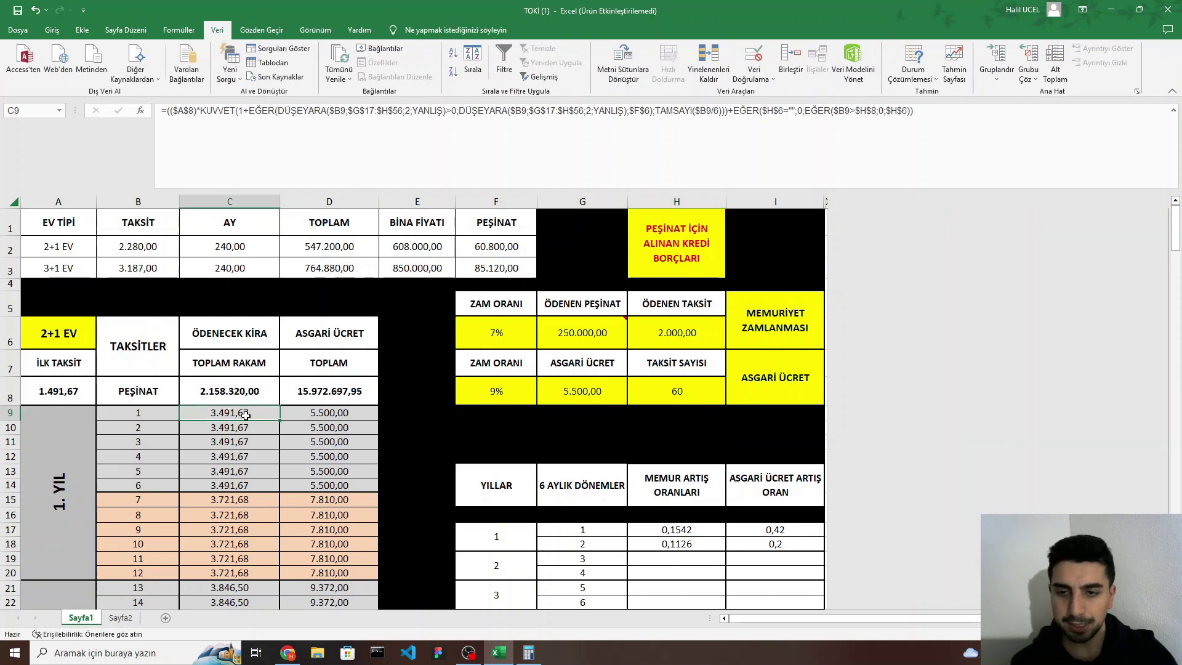
pyautogui.click(251, 494)
pyautogui.click(338, 509)
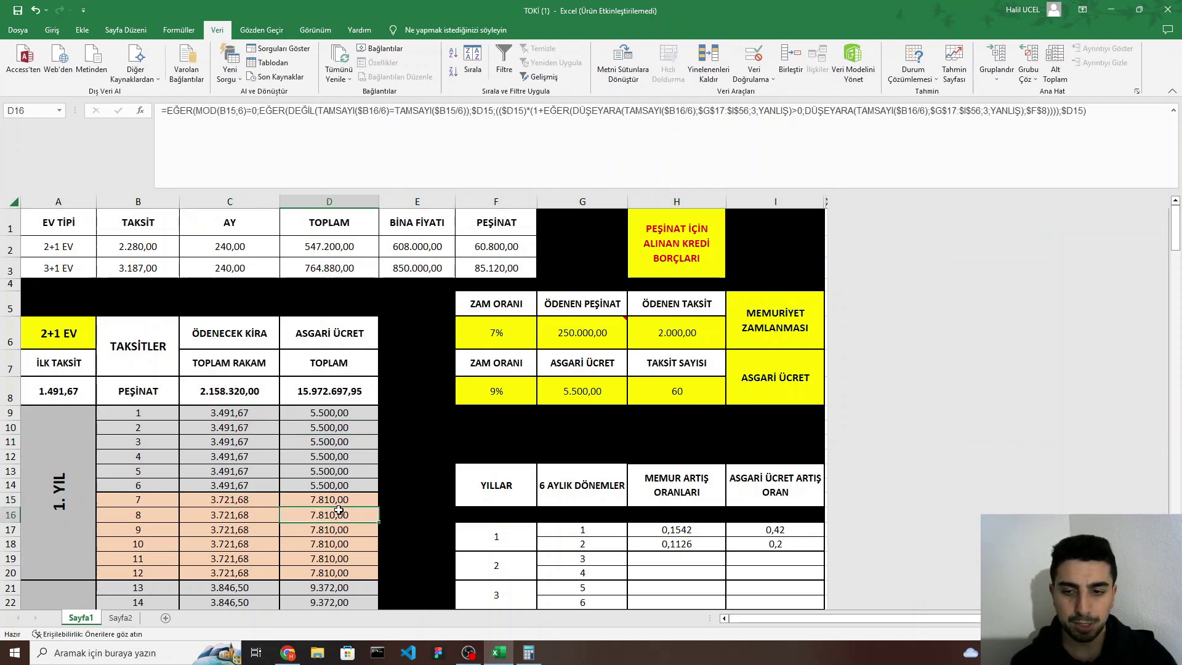
pyautogui.click(271, 514)
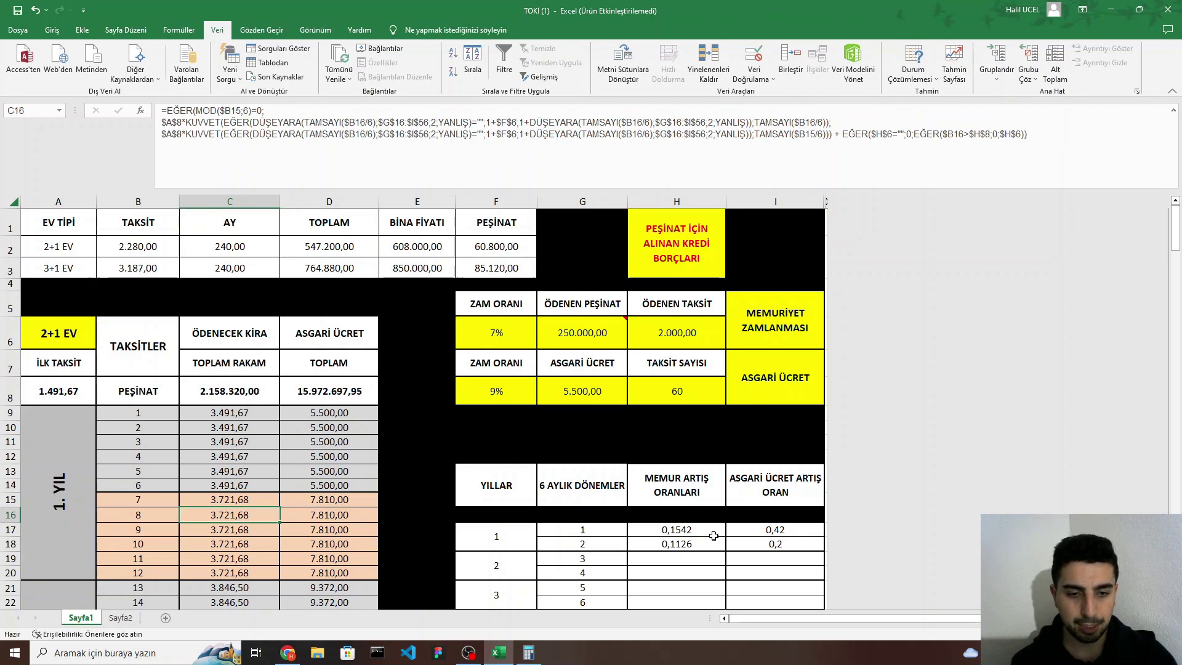
pyautogui.moveTo(713, 535); pyautogui.dragTo(677, 603)
pyautogui.click(527, 340)
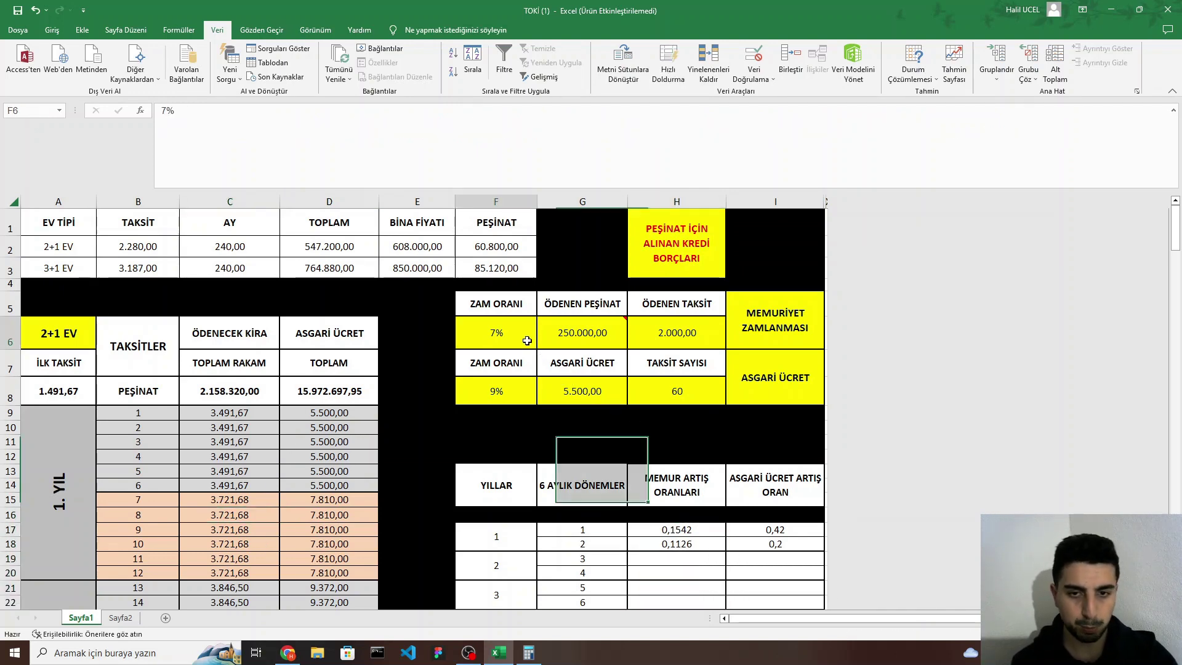
pyautogui.click(678, 602)
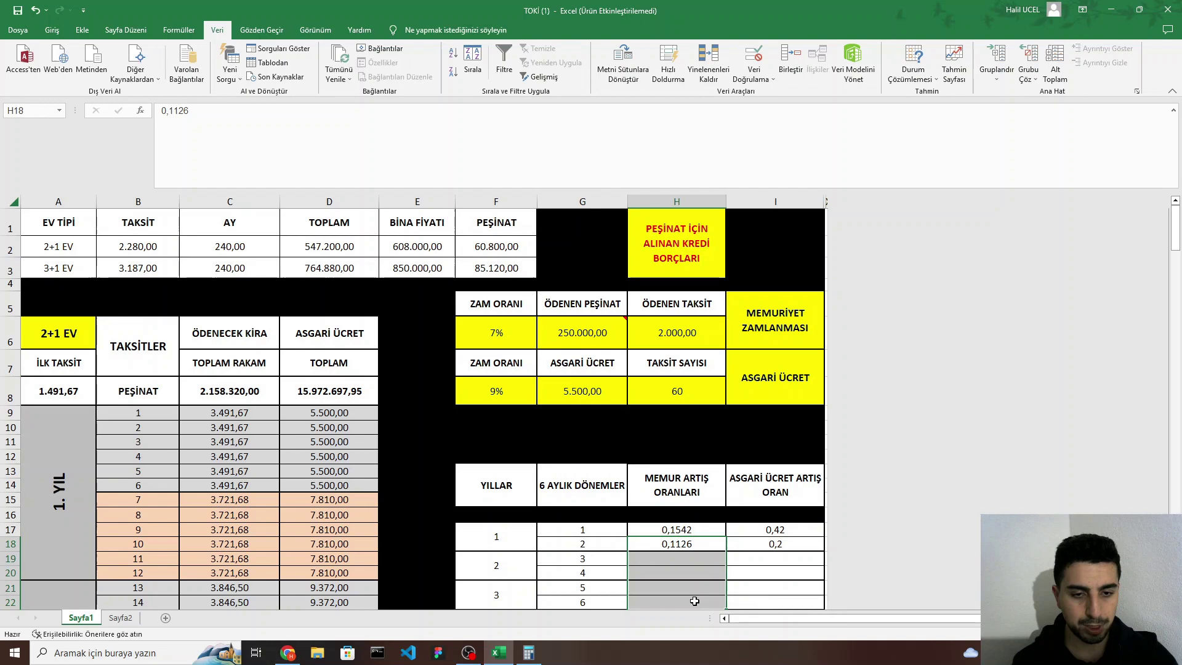
pyautogui.click(692, 489)
pyautogui.scroll(-1, 683, 504)
pyautogui.click(676, 525)
pyautogui.moveTo(316, 385); pyautogui.dragTo(329, 481)
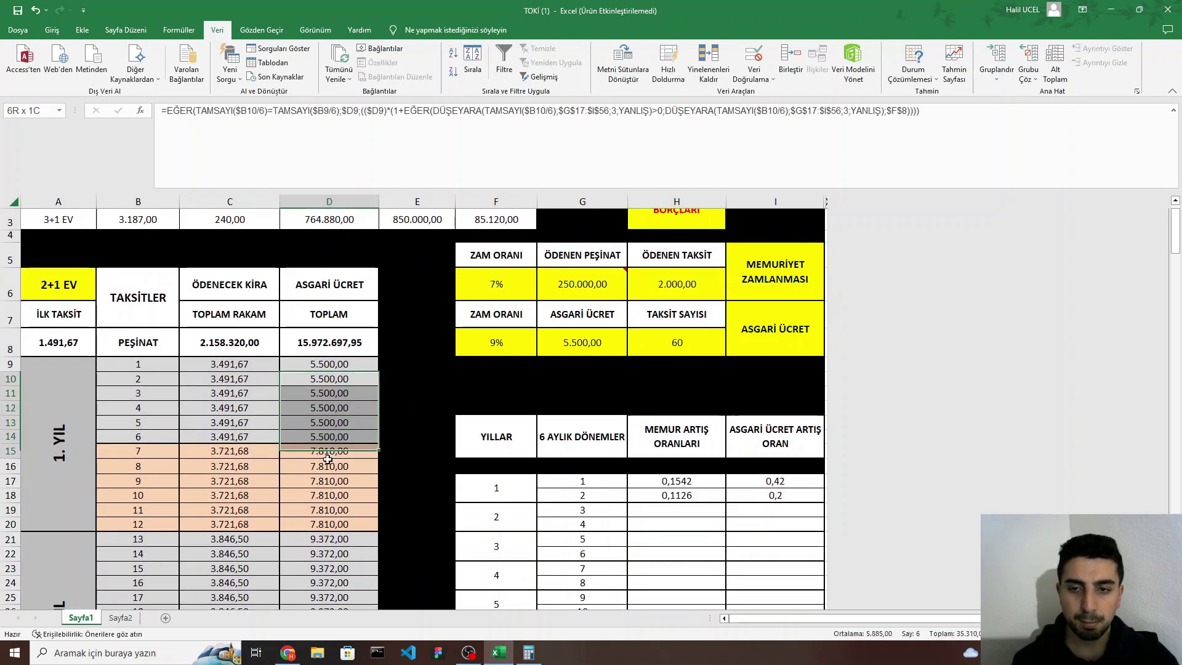
pyautogui.click(330, 422)
pyautogui.moveTo(763, 484); pyautogui.dragTo(775, 596)
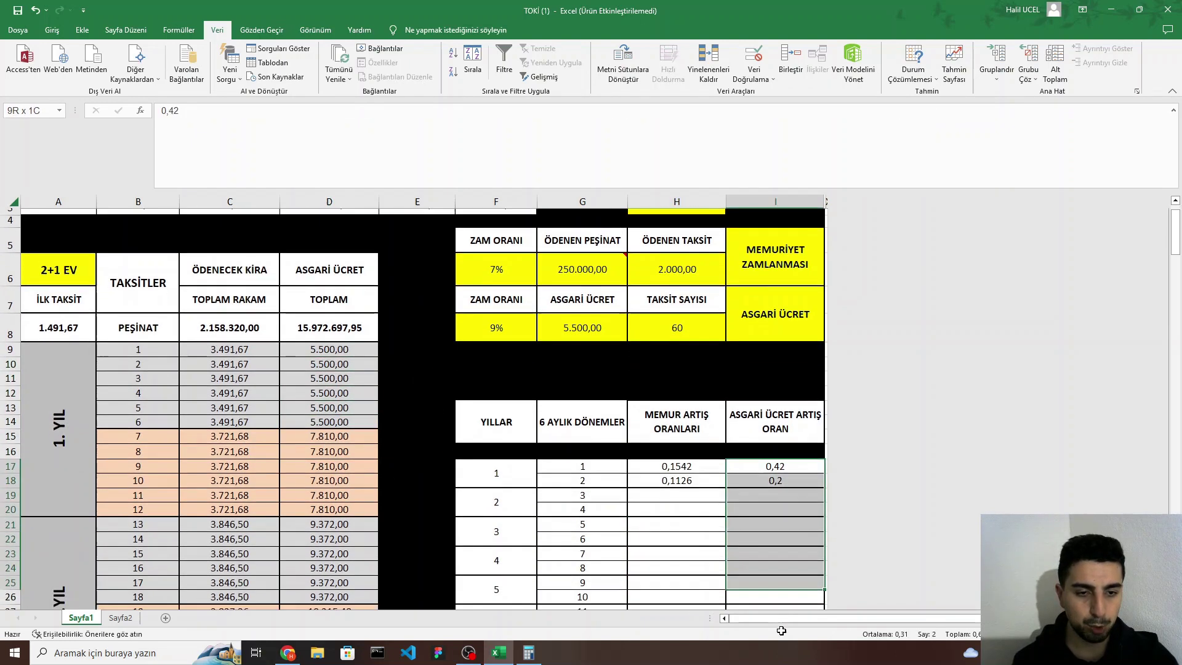
pyautogui.click(520, 333)
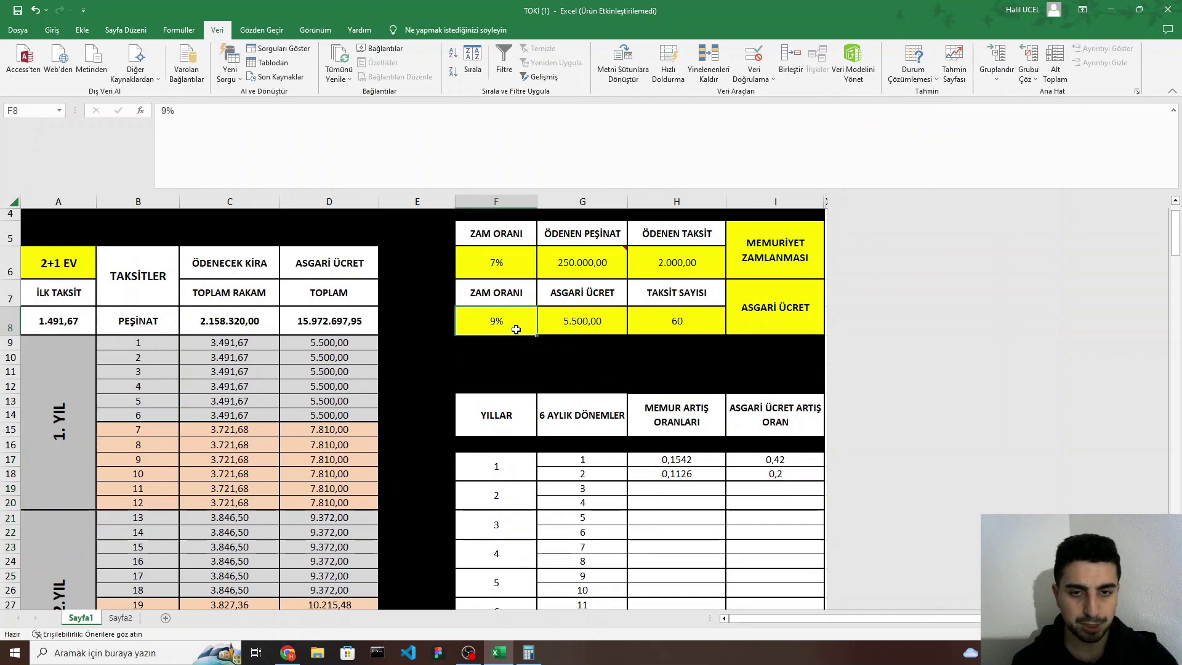
pyautogui.scroll(1, 520, 332)
pyautogui.click(593, 391)
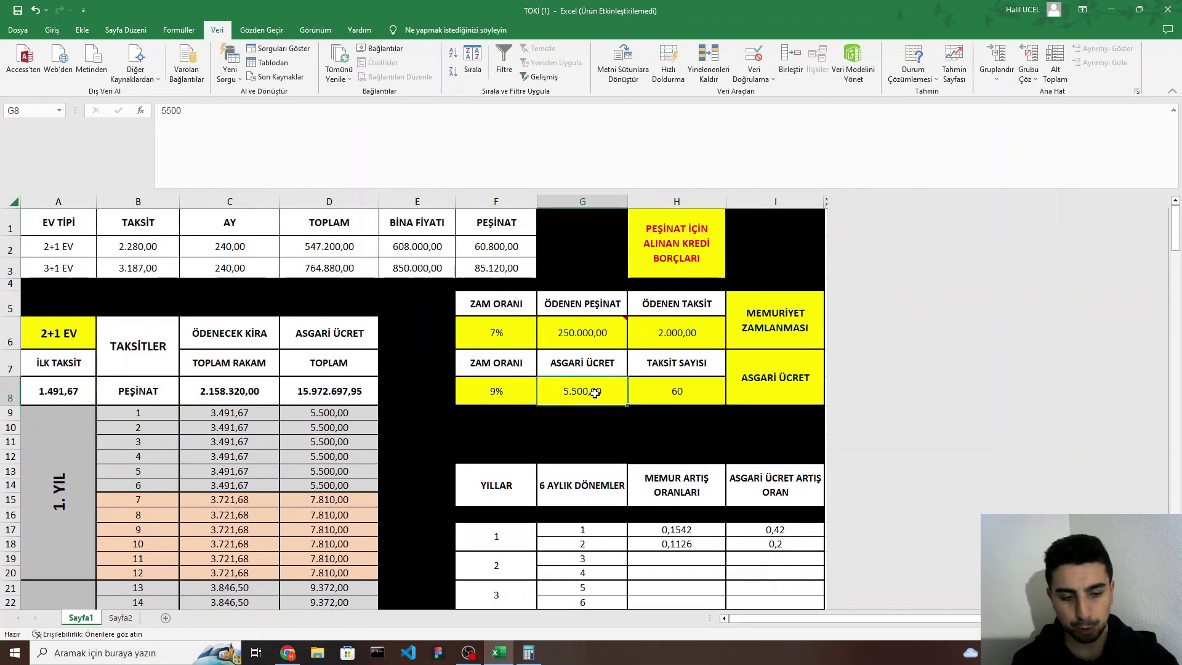
pyautogui.write('7.1')
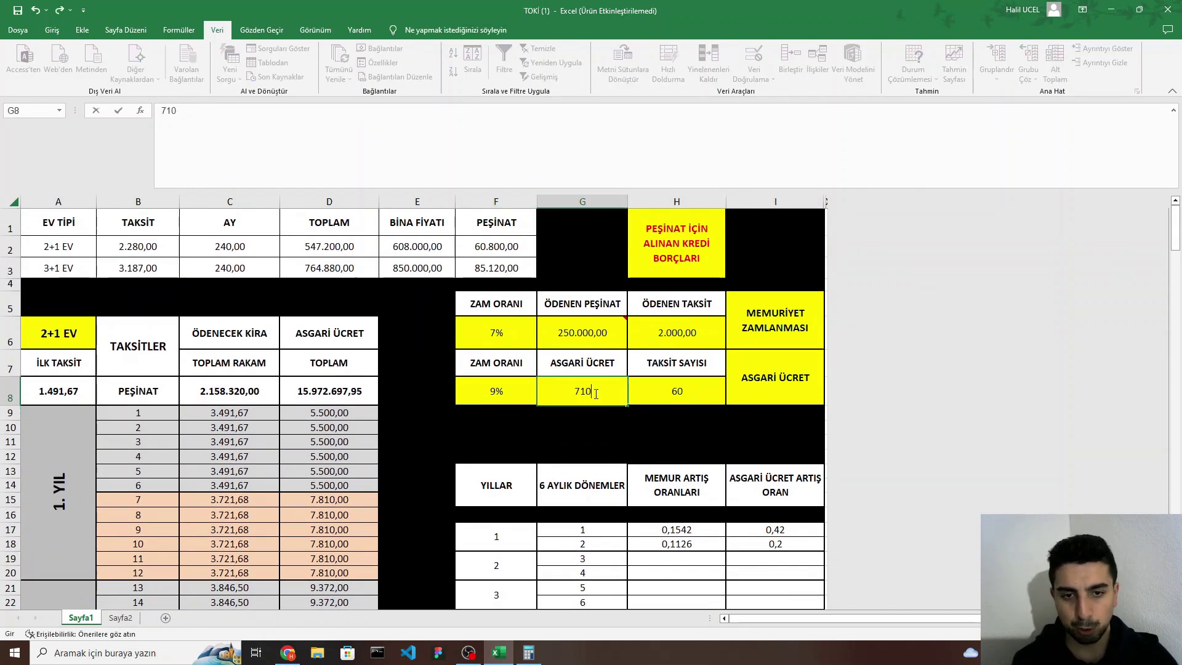
pyautogui.write('0')
pyautogui.press('Return')
pyautogui.click(595, 394)
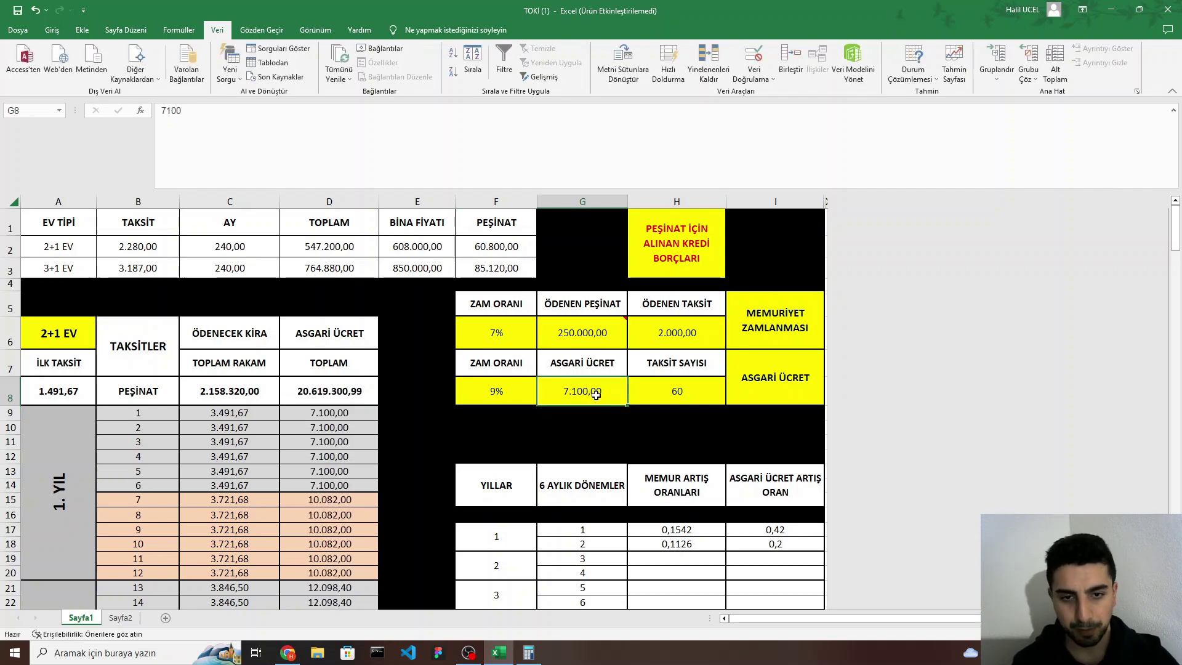
pyautogui.write('50')
pyautogui.press('Return')
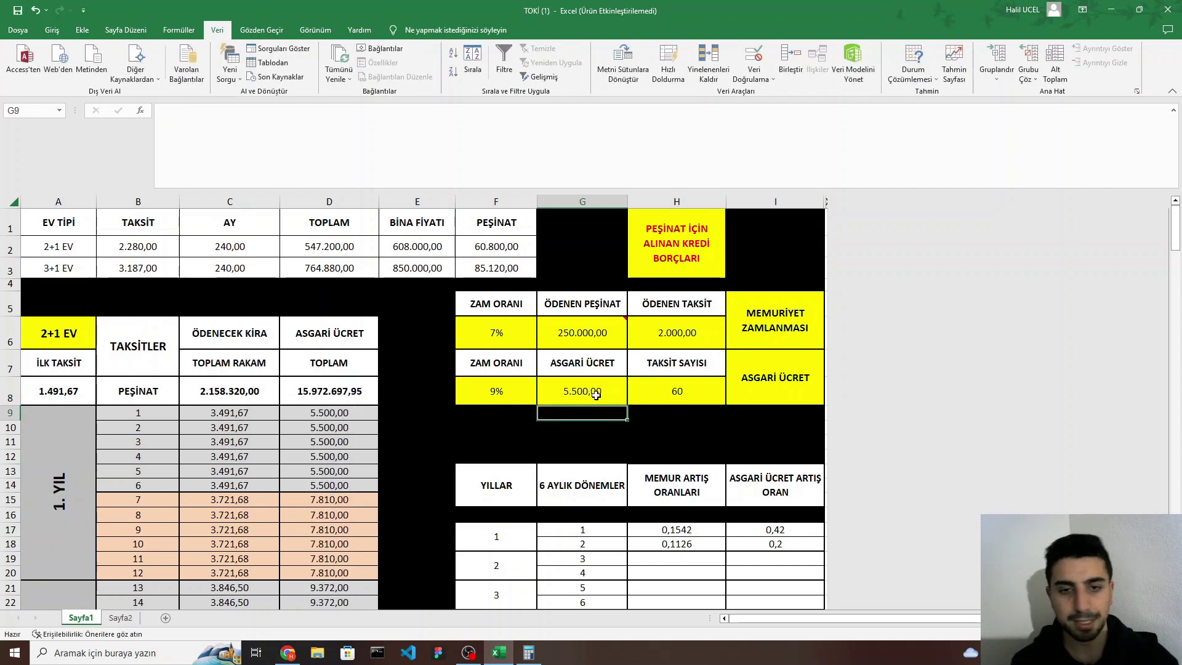
# - Clear the paid down payment amount in G6
pyautogui.click(602, 314)
pyautogui.moveTo(582, 332)
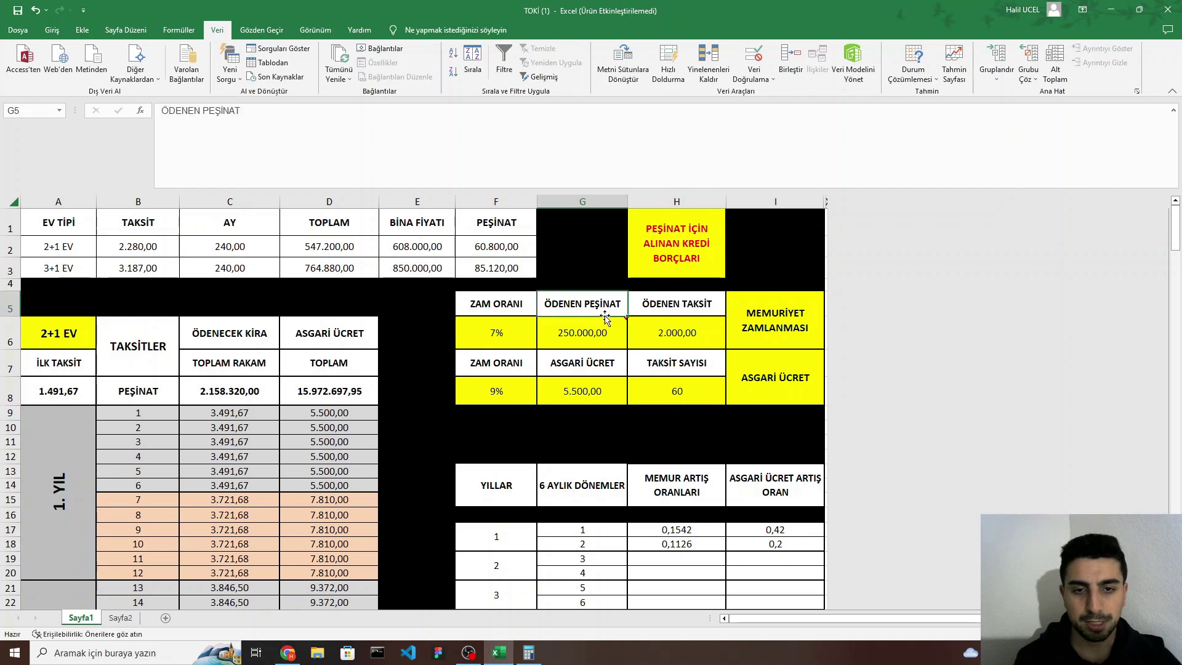
pyautogui.click(598, 335)
pyautogui.press('Delete')
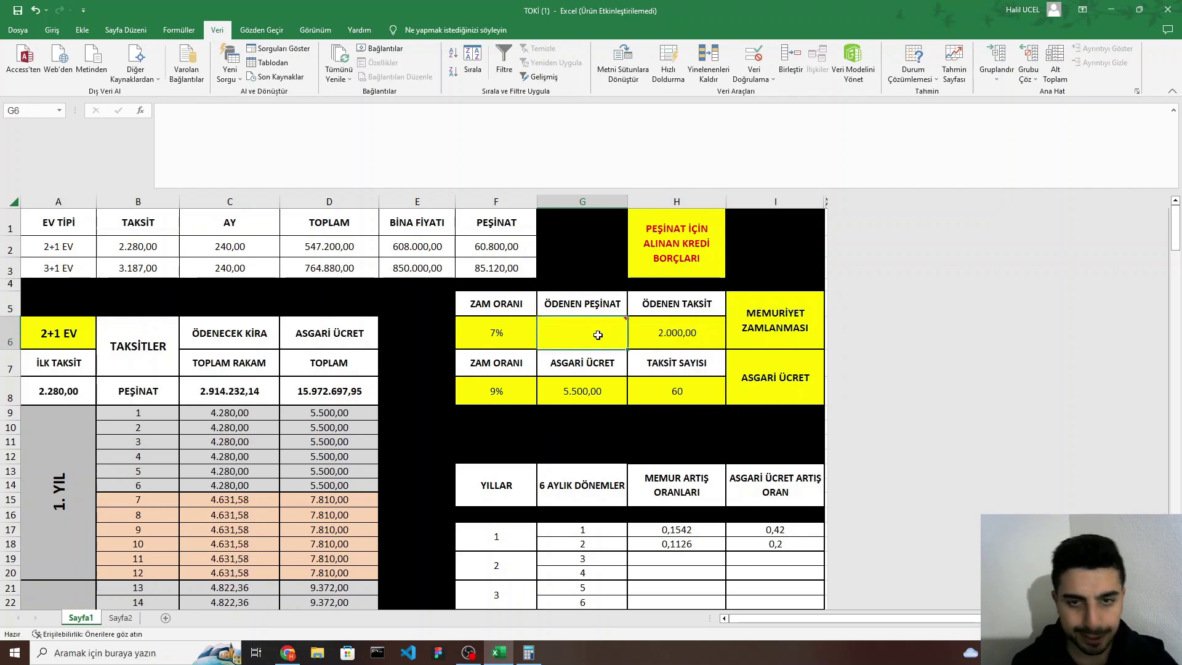
# - Set the installment count in H8 to 36
pyautogui.click(665, 346)
pyautogui.click(497, 244)
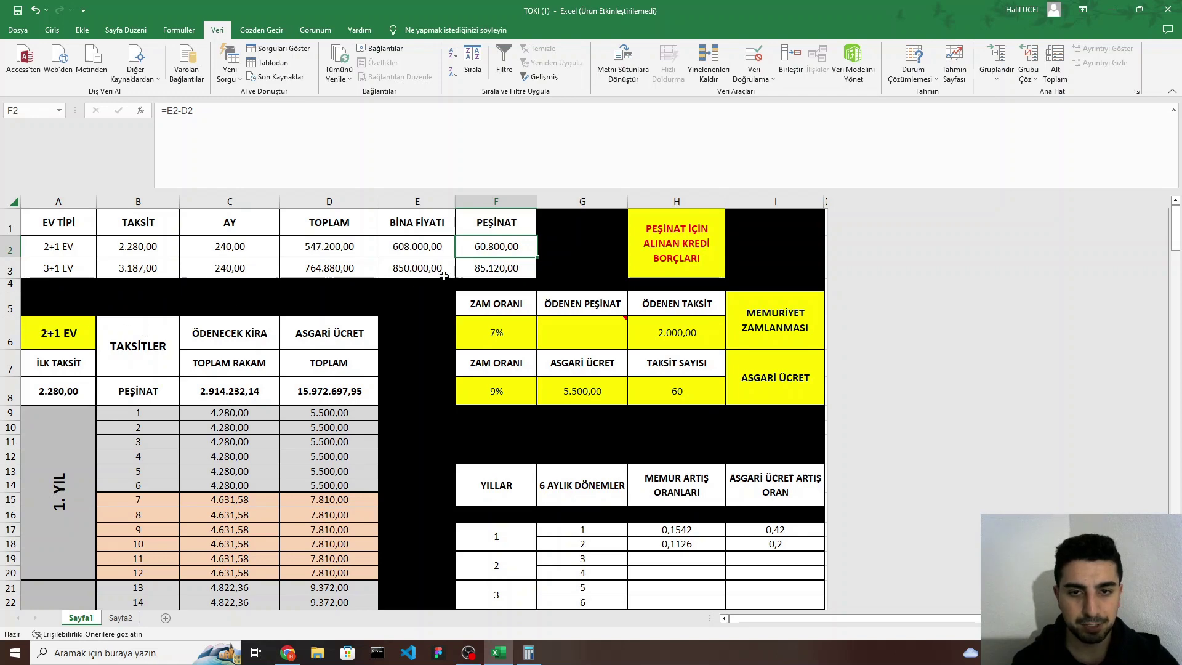
pyautogui.click(669, 347)
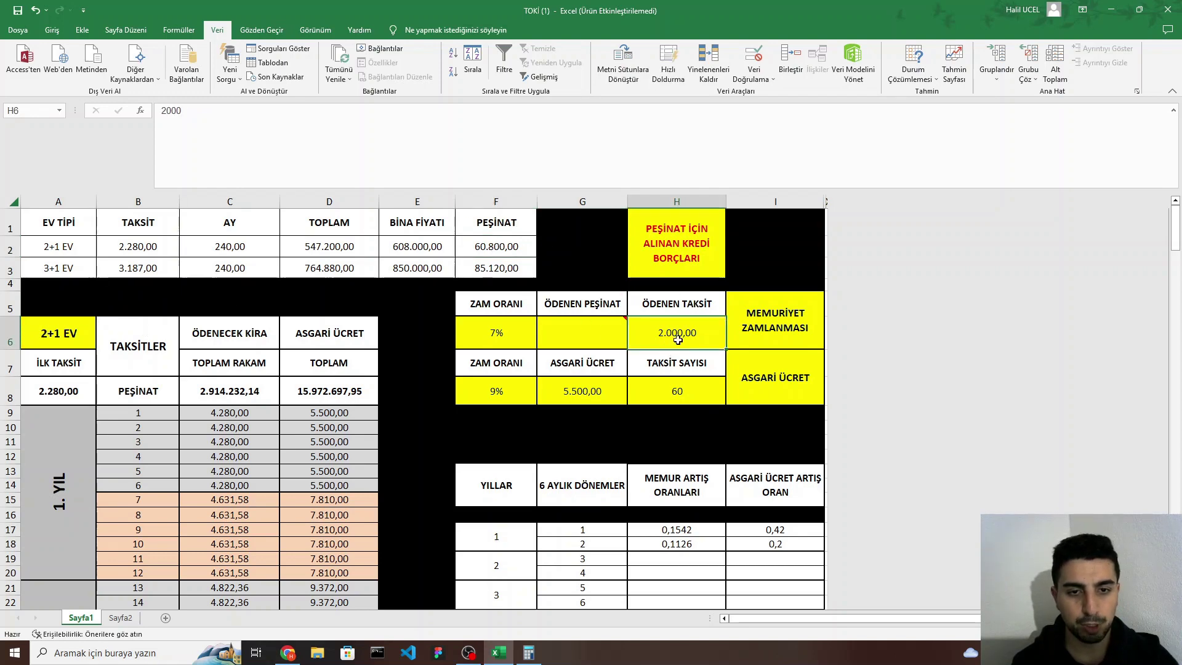
pyautogui.click(682, 398)
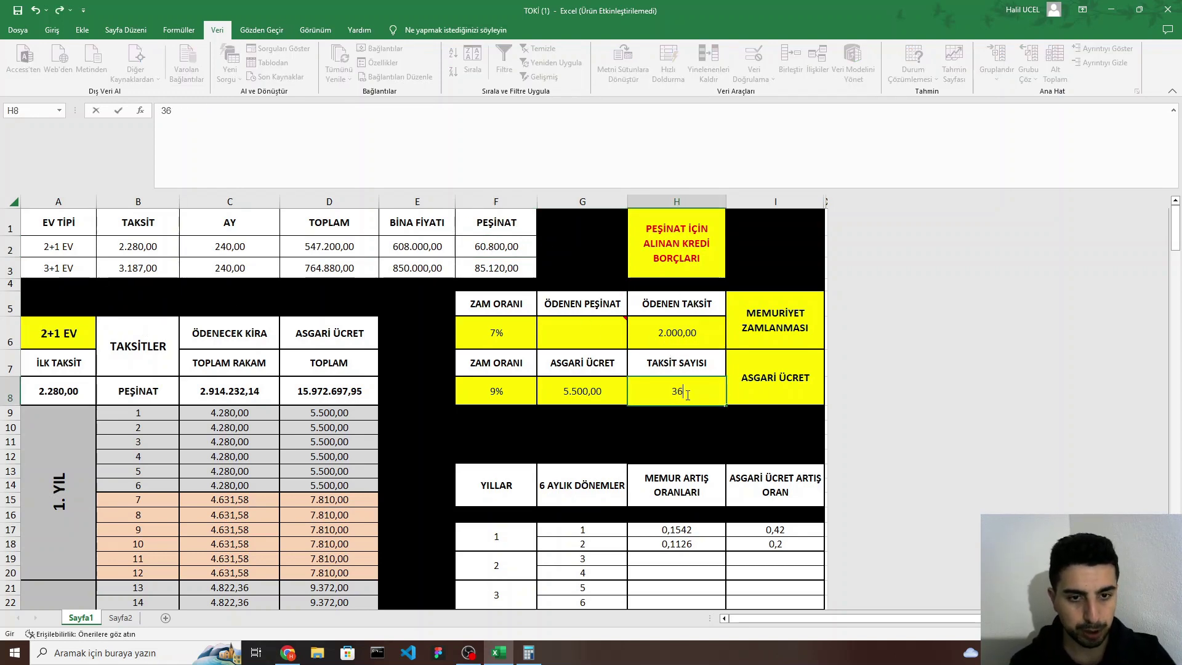
pyautogui.write('36')
pyautogui.press('Return')
# - Clear the paid installment amount in H6
pyautogui.click(677, 333)
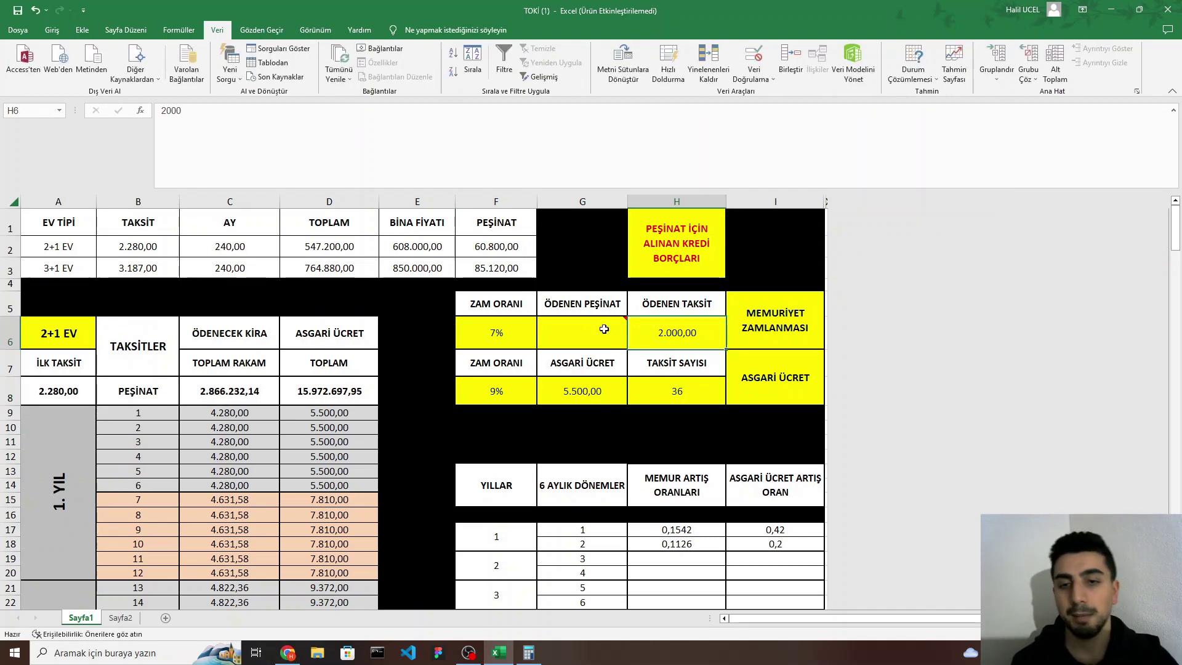
pyautogui.click(524, 253)
pyautogui.click(708, 344)
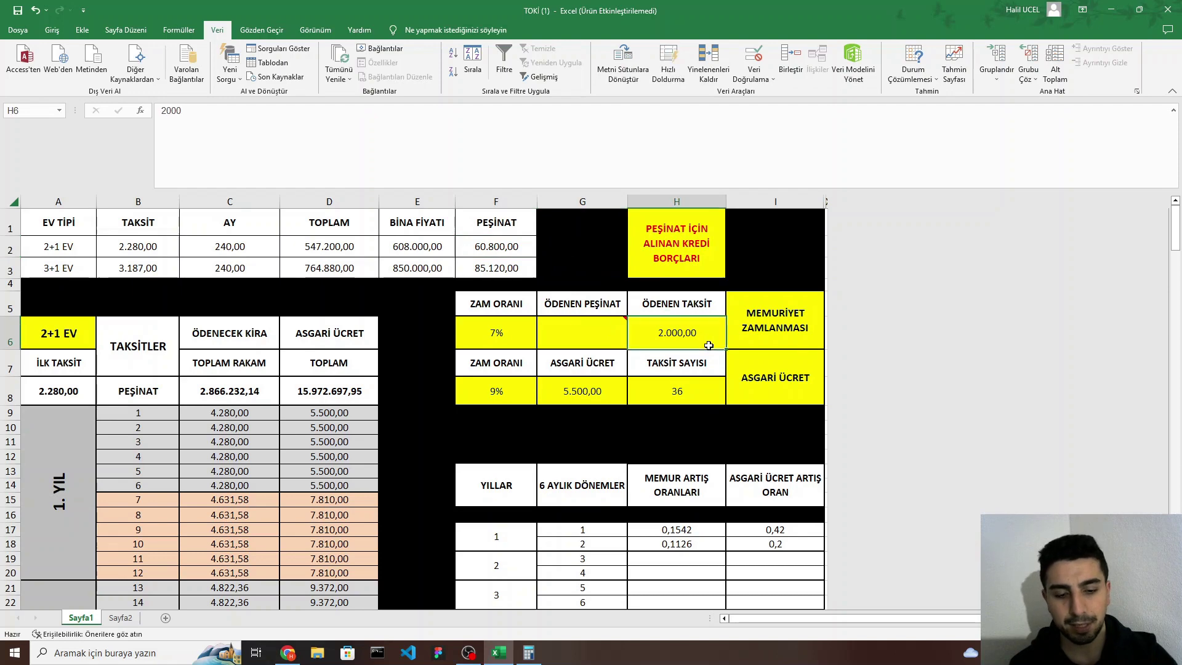
pyautogui.press('Delete')
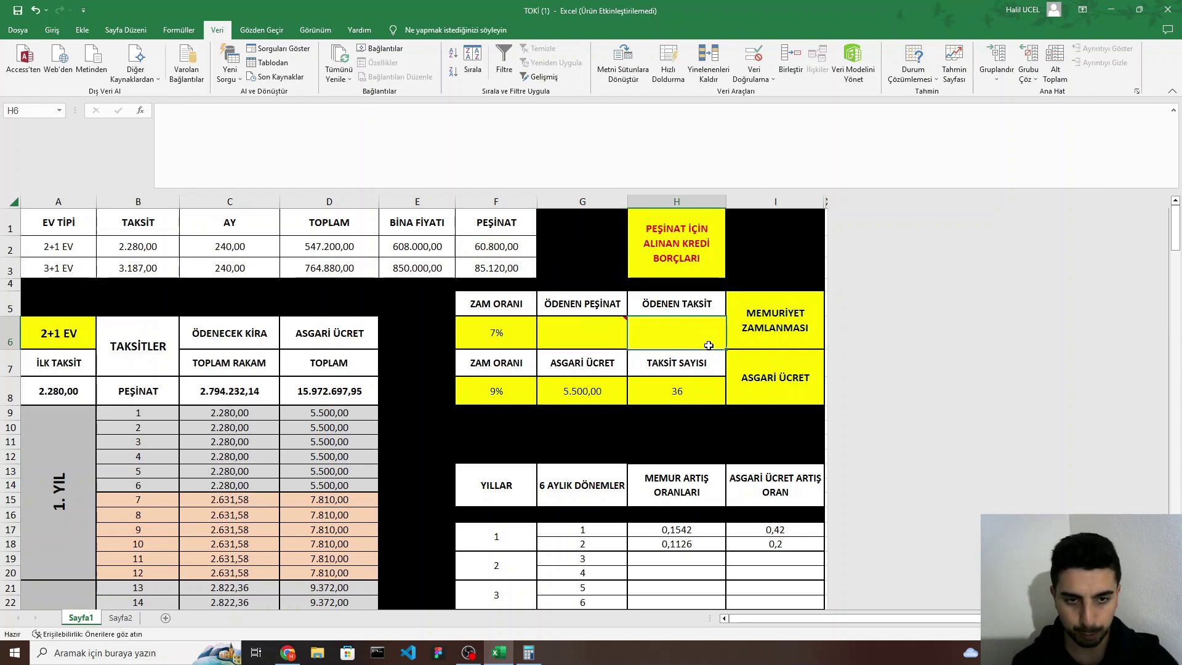
# - Inspect the rent formulas in A8, C8, C10 and C19
pyautogui.click(265, 447)
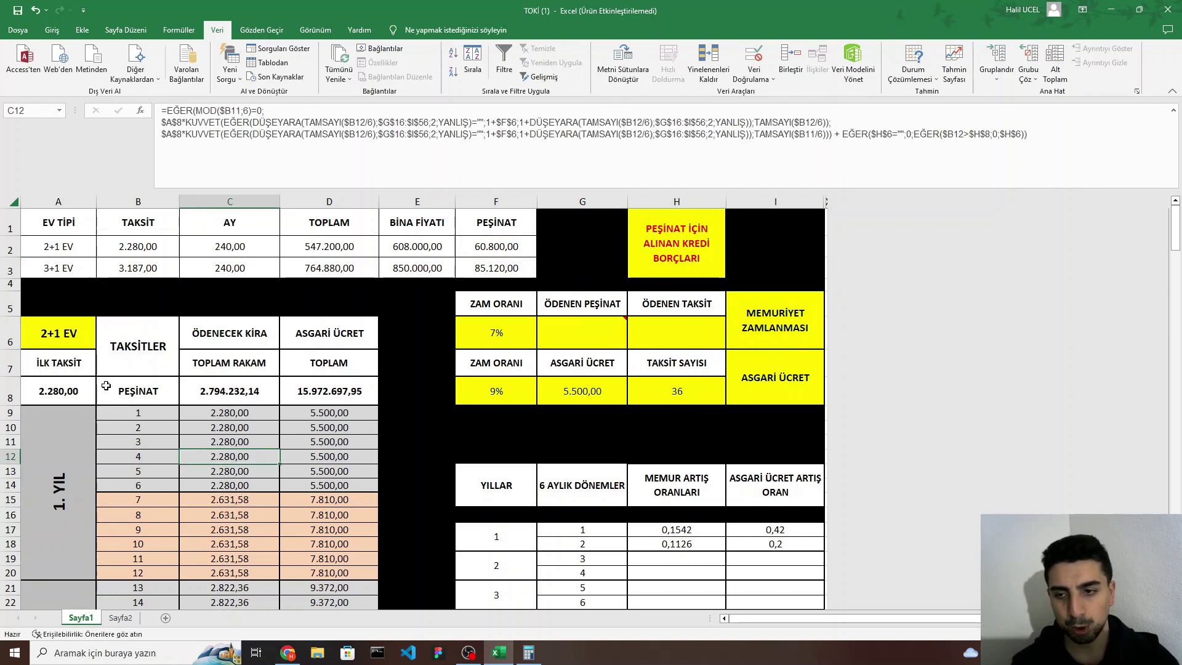
pyautogui.click(80, 388)
pyautogui.click(209, 427)
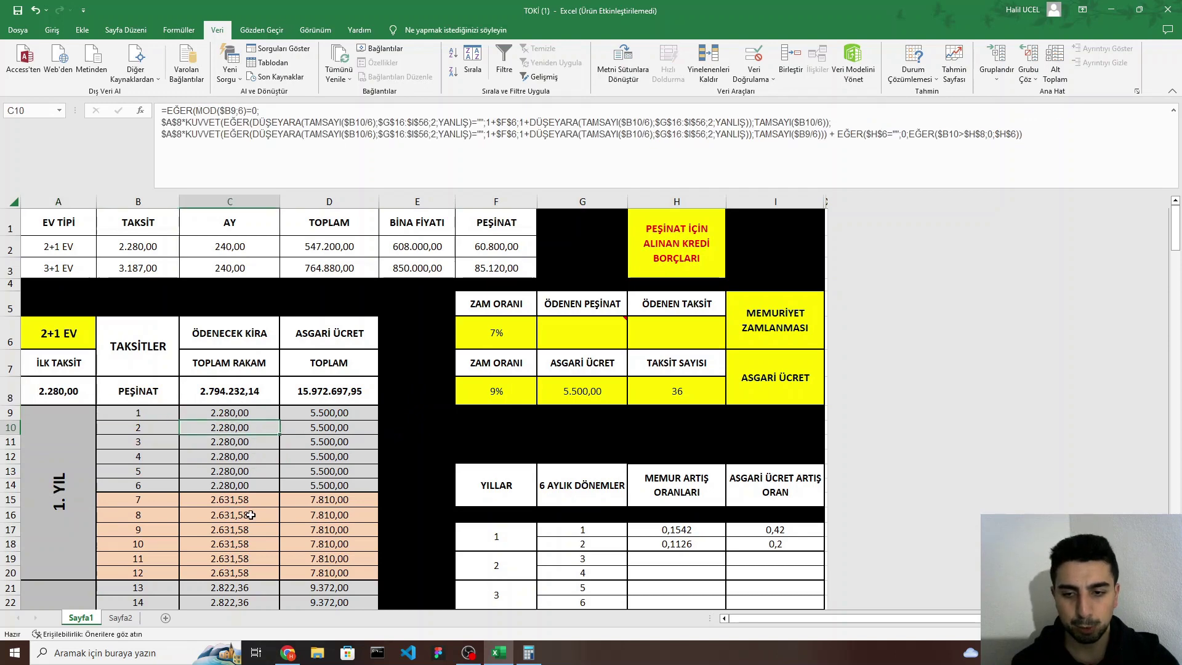
pyautogui.click(246, 558)
pyautogui.click(242, 394)
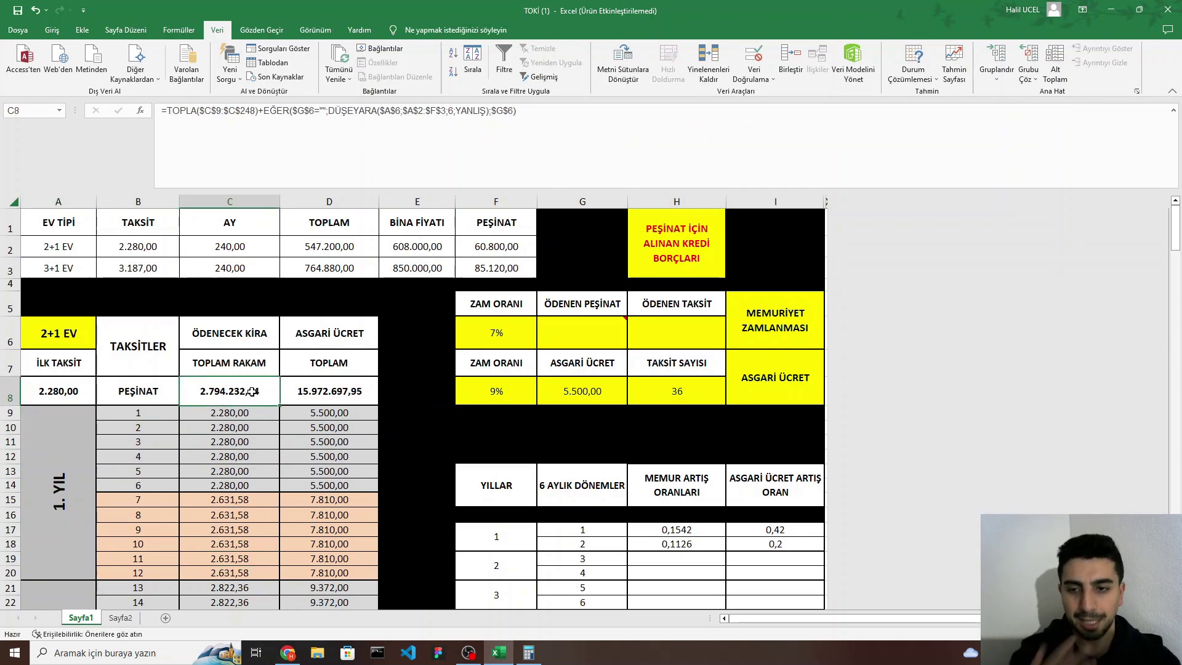
pyautogui.click(249, 429)
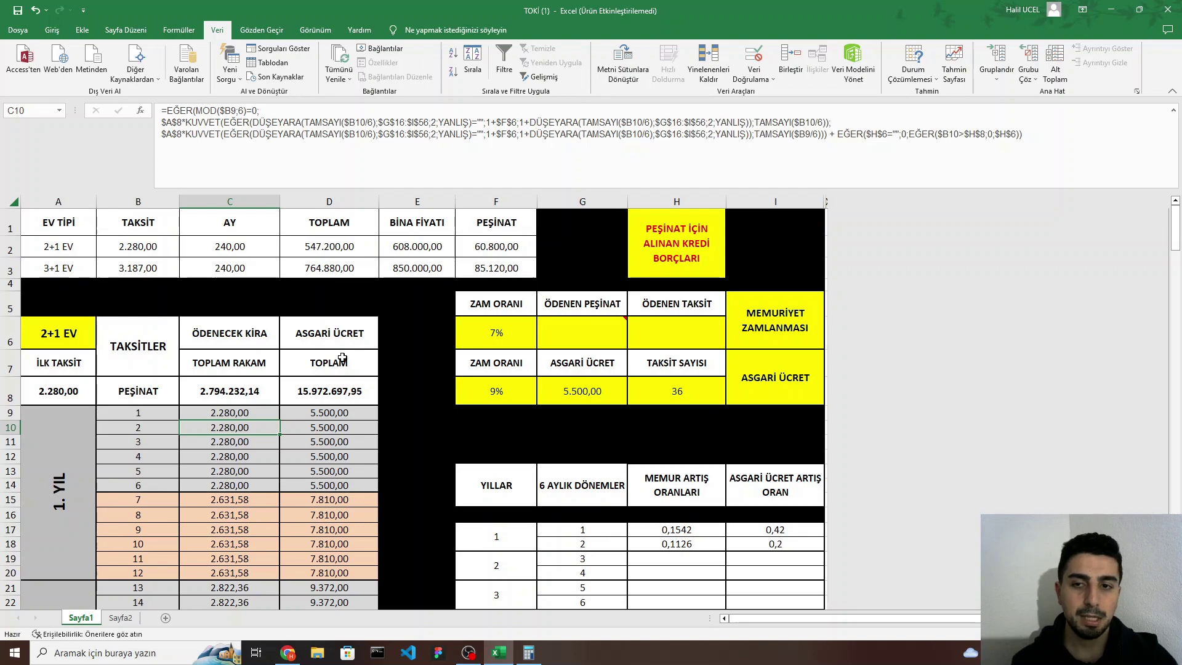
pyautogui.click(390, 335)
# - Protect Sayfa1 with a password via Gözden Geçir > Sayfayı Koru, confirming it
pyautogui.click(262, 30)
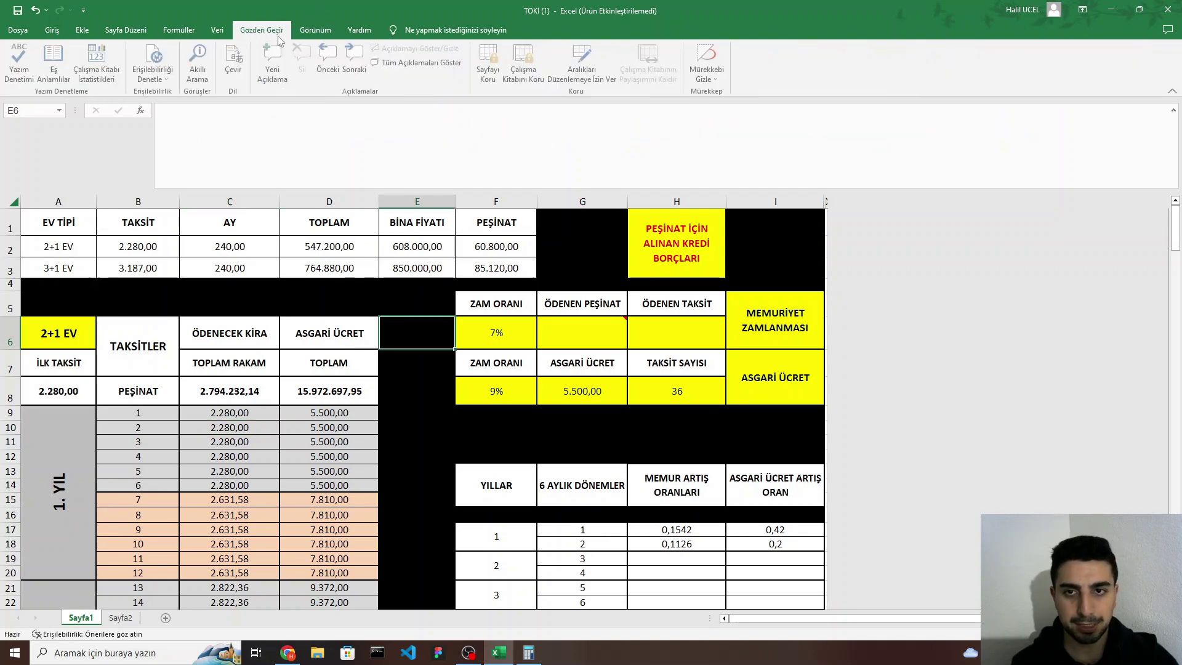
pyautogui.click(483, 54)
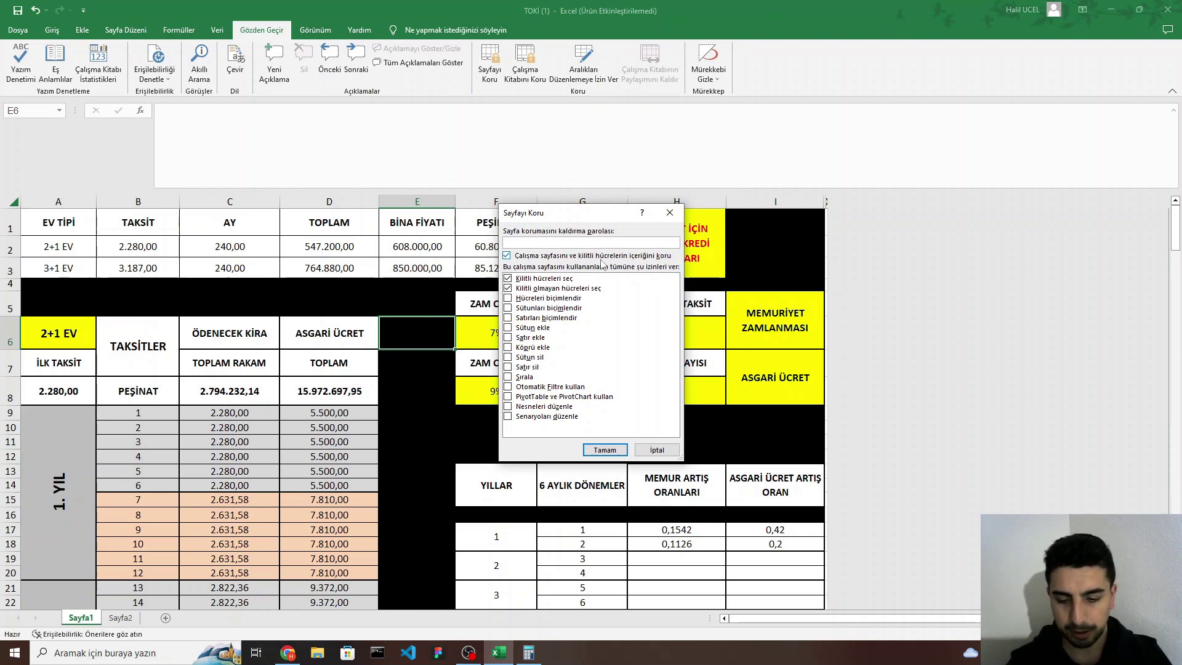
pyautogui.press('Return')
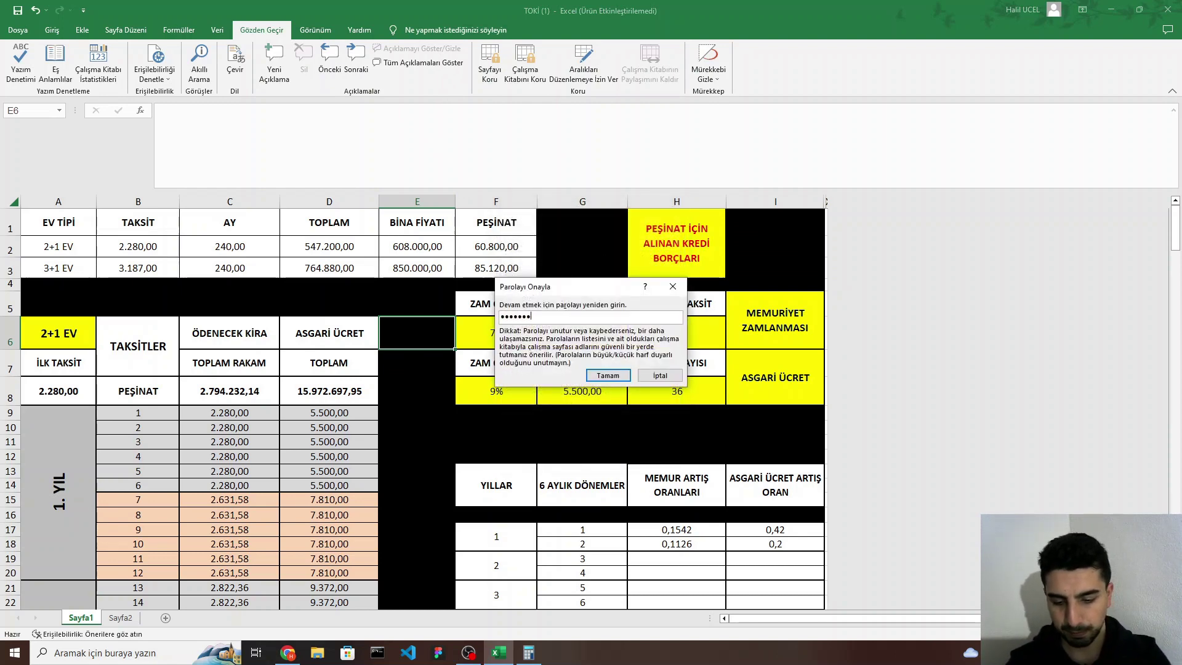
pyautogui.press('Return')
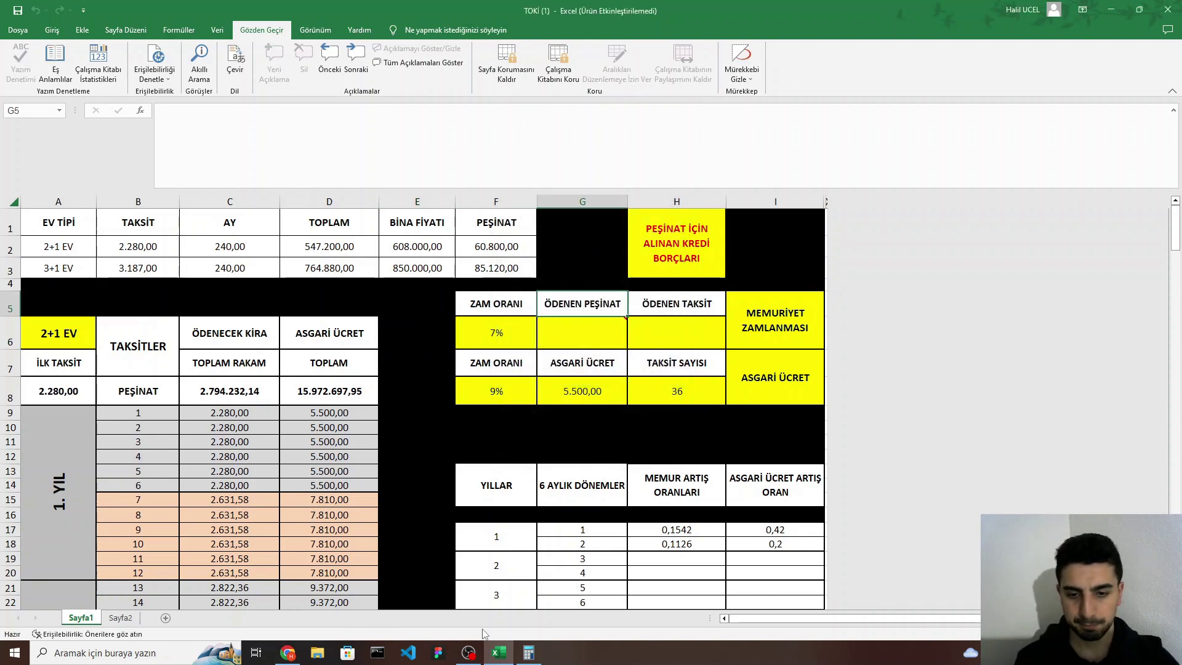